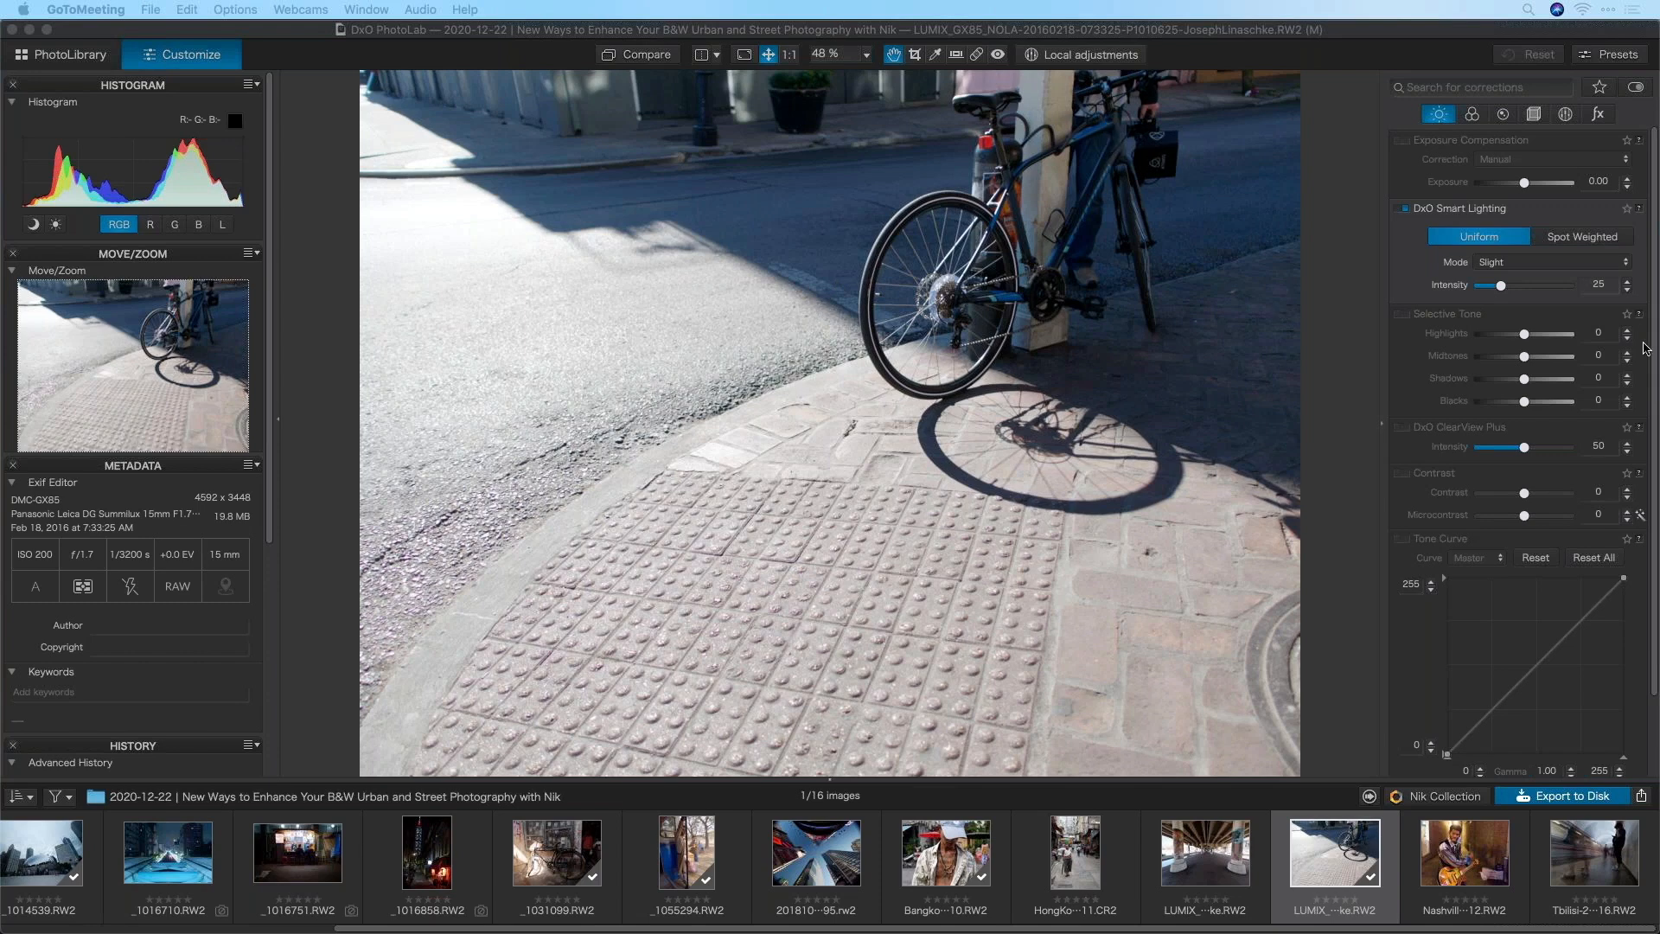
Raise Smart Lighting intensity to 41, test exposure at 2.21, then reset it to 0.00
{"action": "left_click_drag", "start_coordinate": [1502, 286], "coordinate": [1515, 286]}
{"action": "left_click_drag", "start_coordinate": [1536, 184], "coordinate": [1550, 183]}
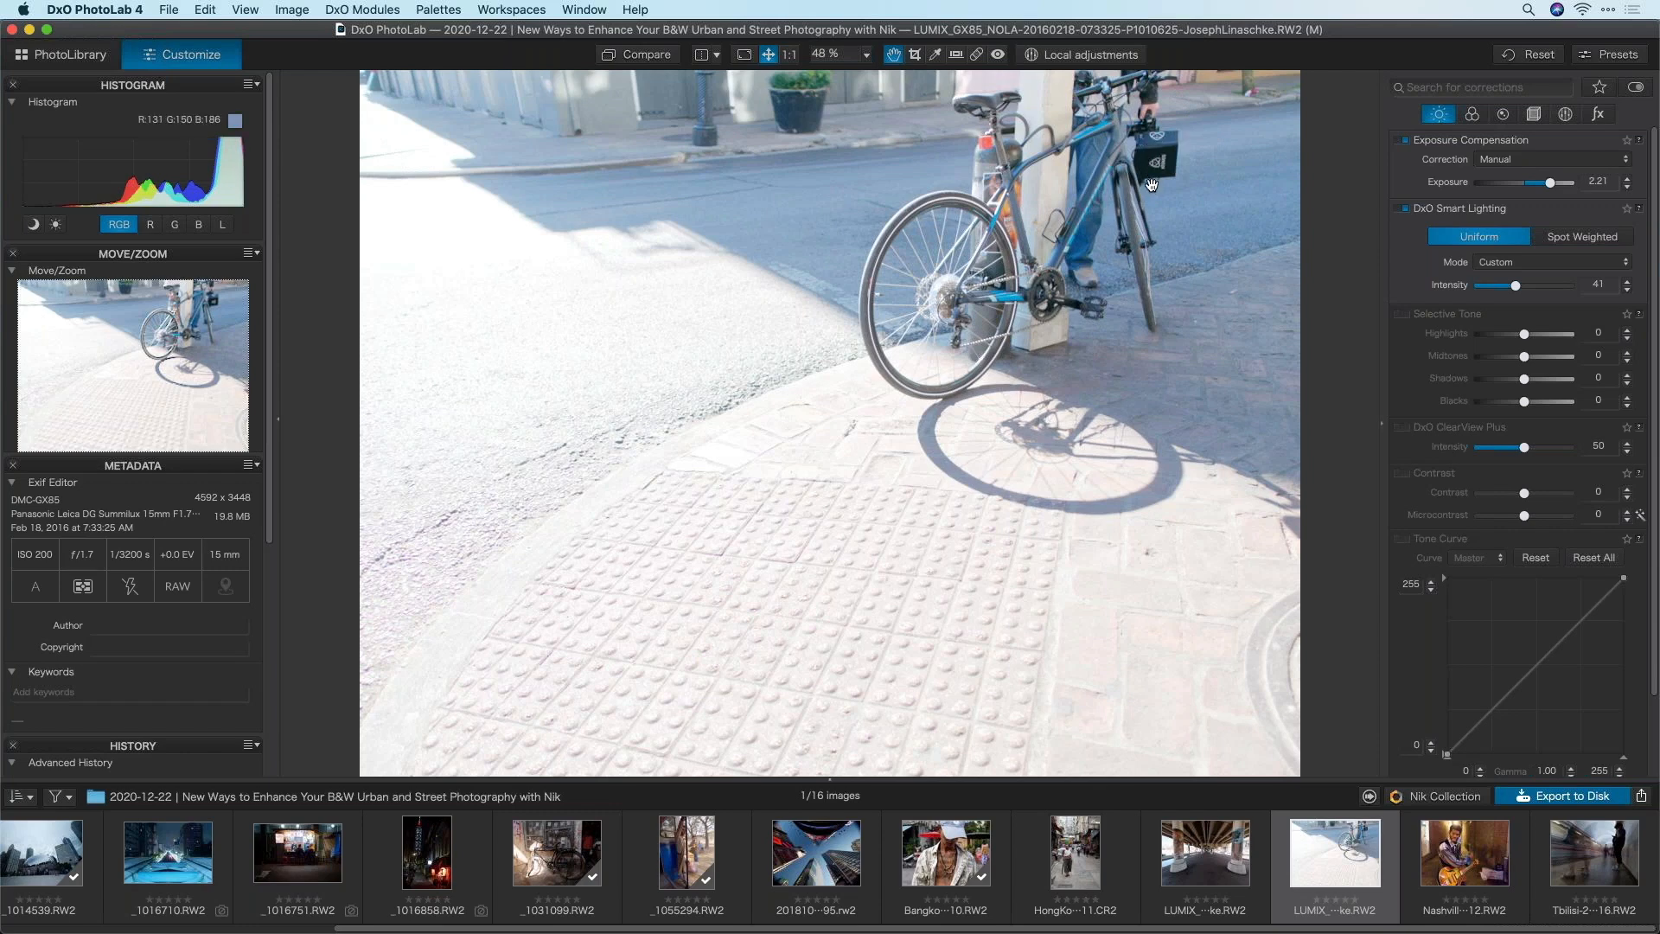
{"action": "double_click", "coordinate": [1461, 187]}
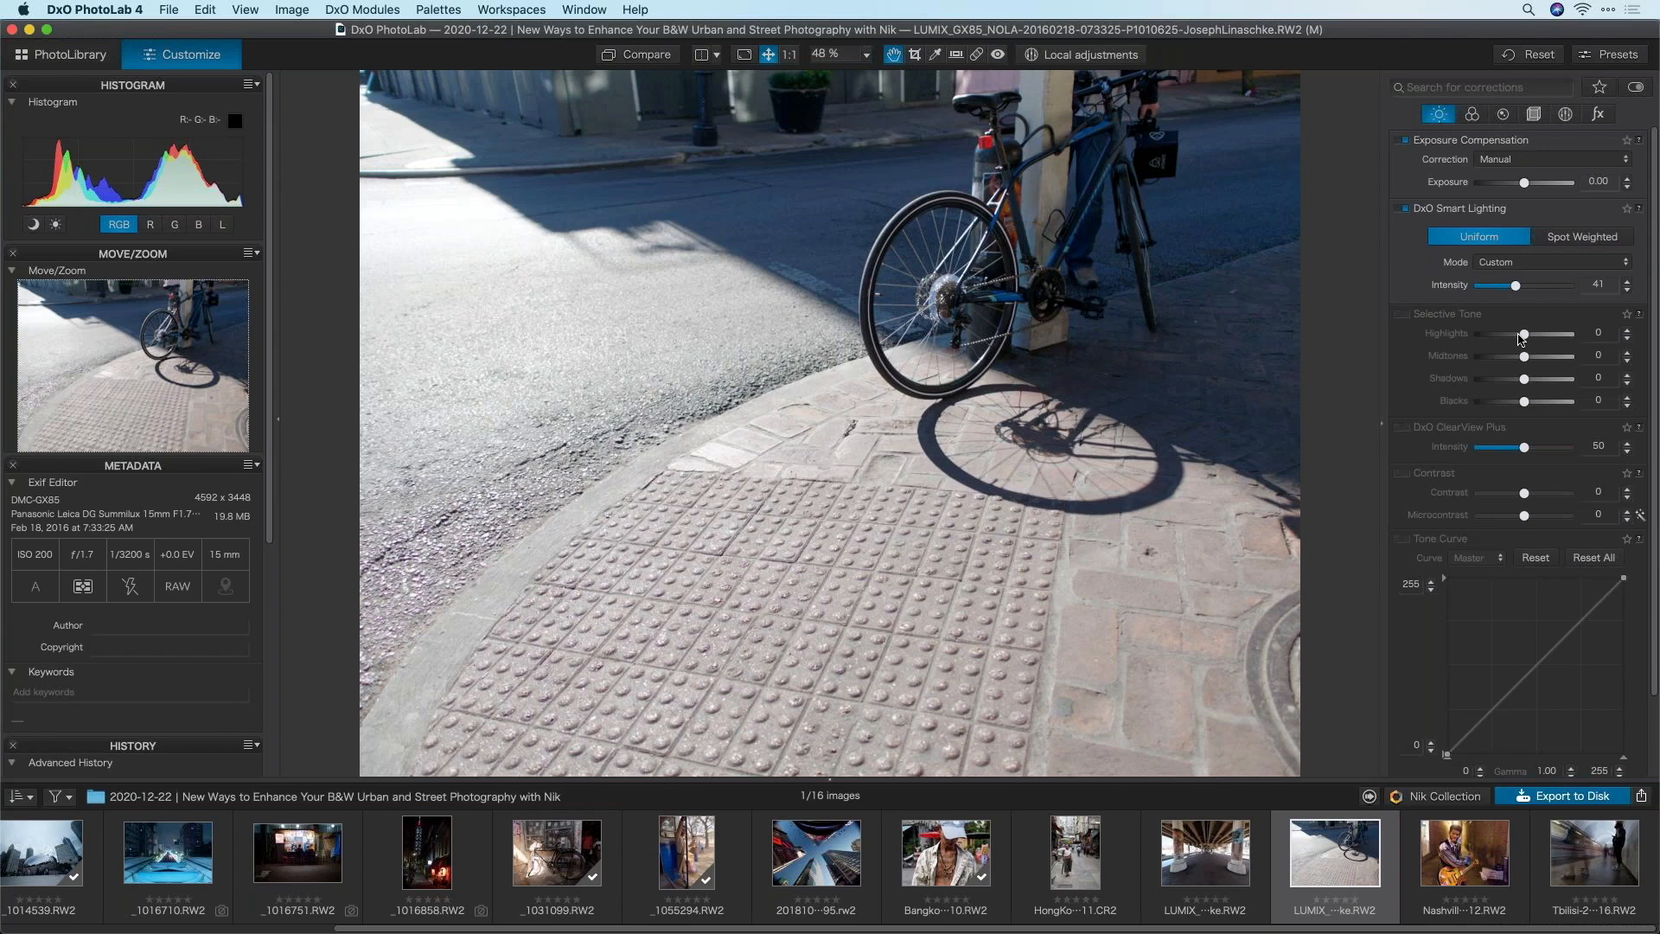
Pull highlights down to -28 and bring up the Nik Collection plugin list
{"action": "left_click_drag", "start_coordinate": [1524, 333], "coordinate": [1515, 339]}
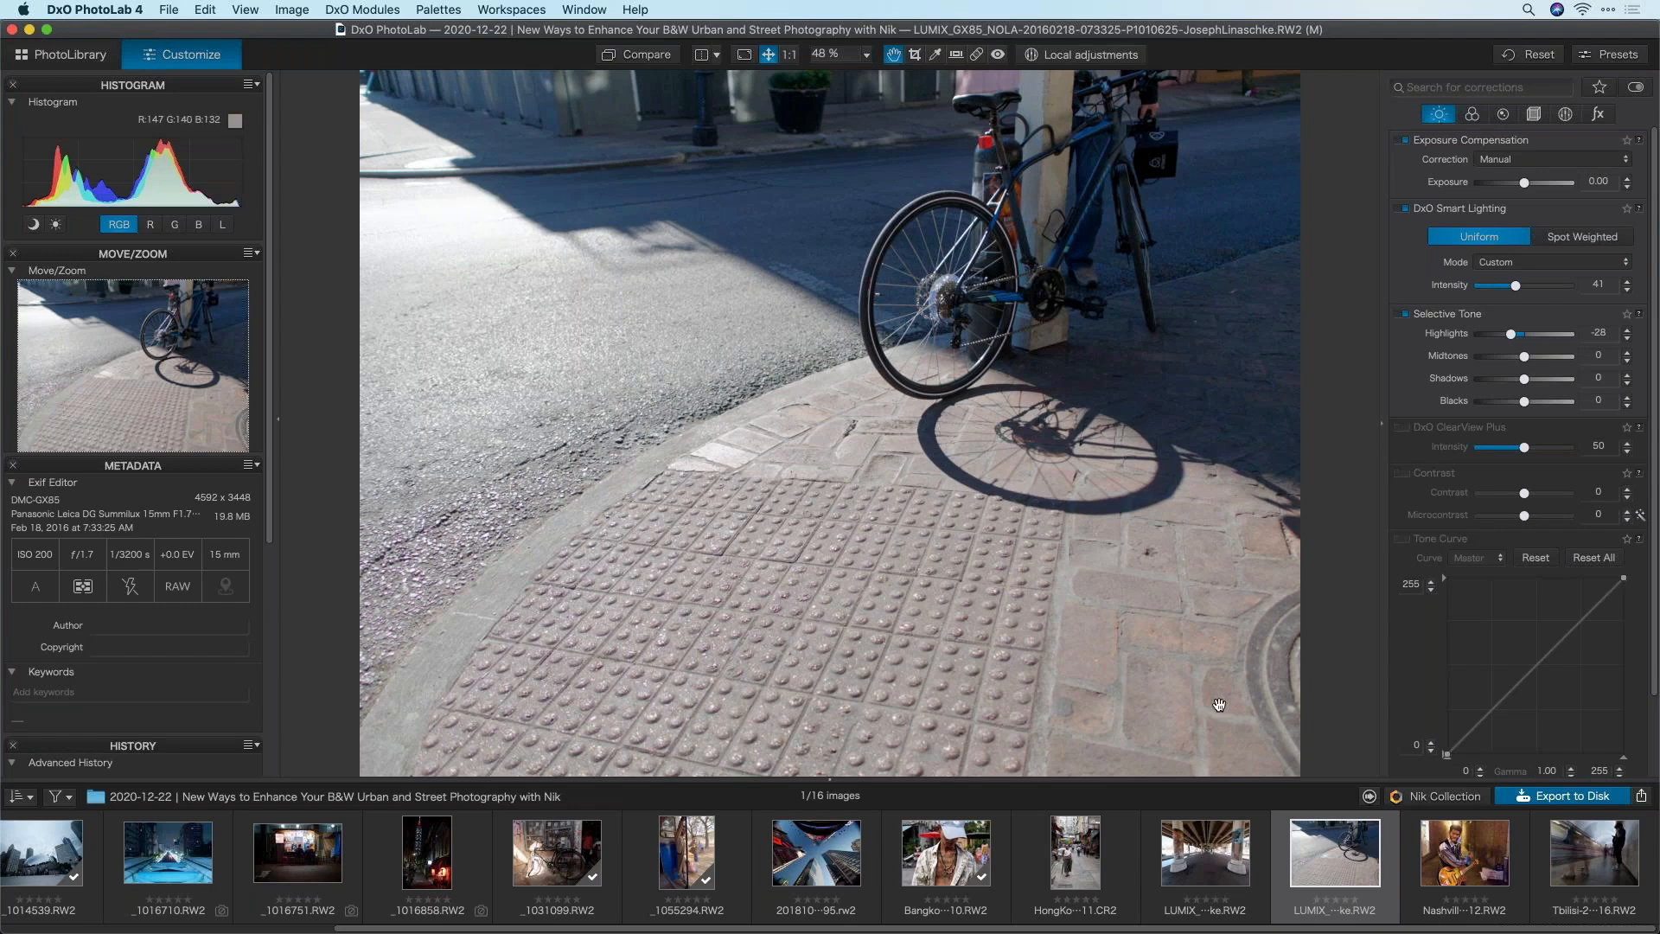
{"action": "left_click", "coordinate": [1440, 797]}
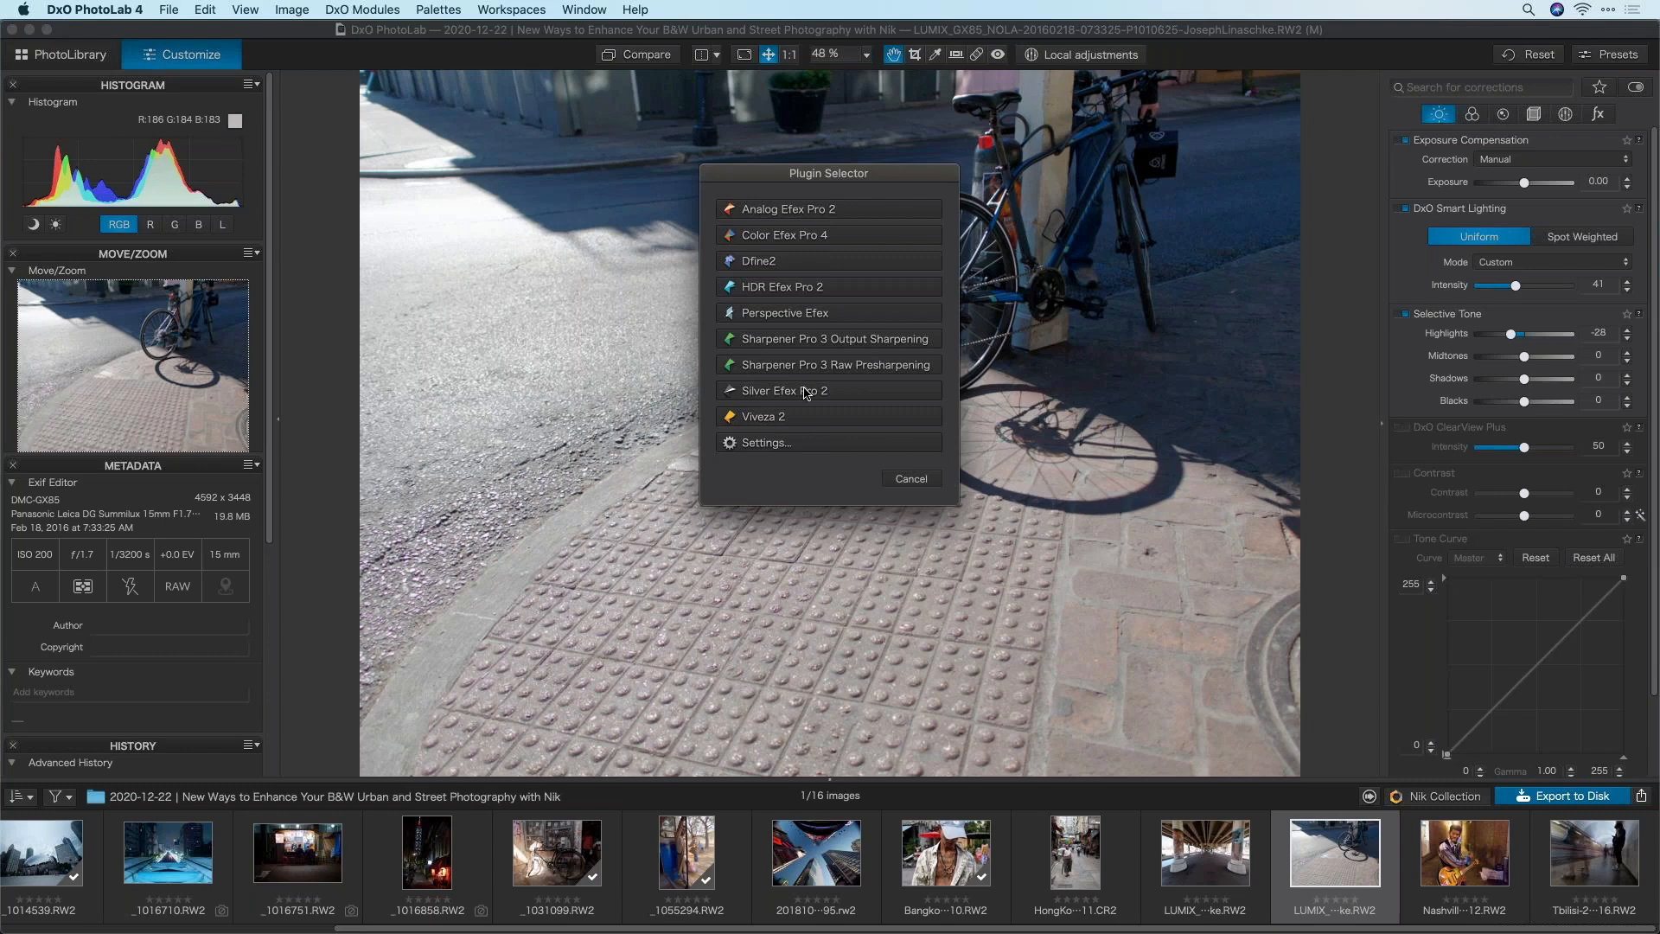
Confirm the Nik export settings as 16-bit TIFF with no watermark
{"action": "left_click", "coordinate": [776, 443]}
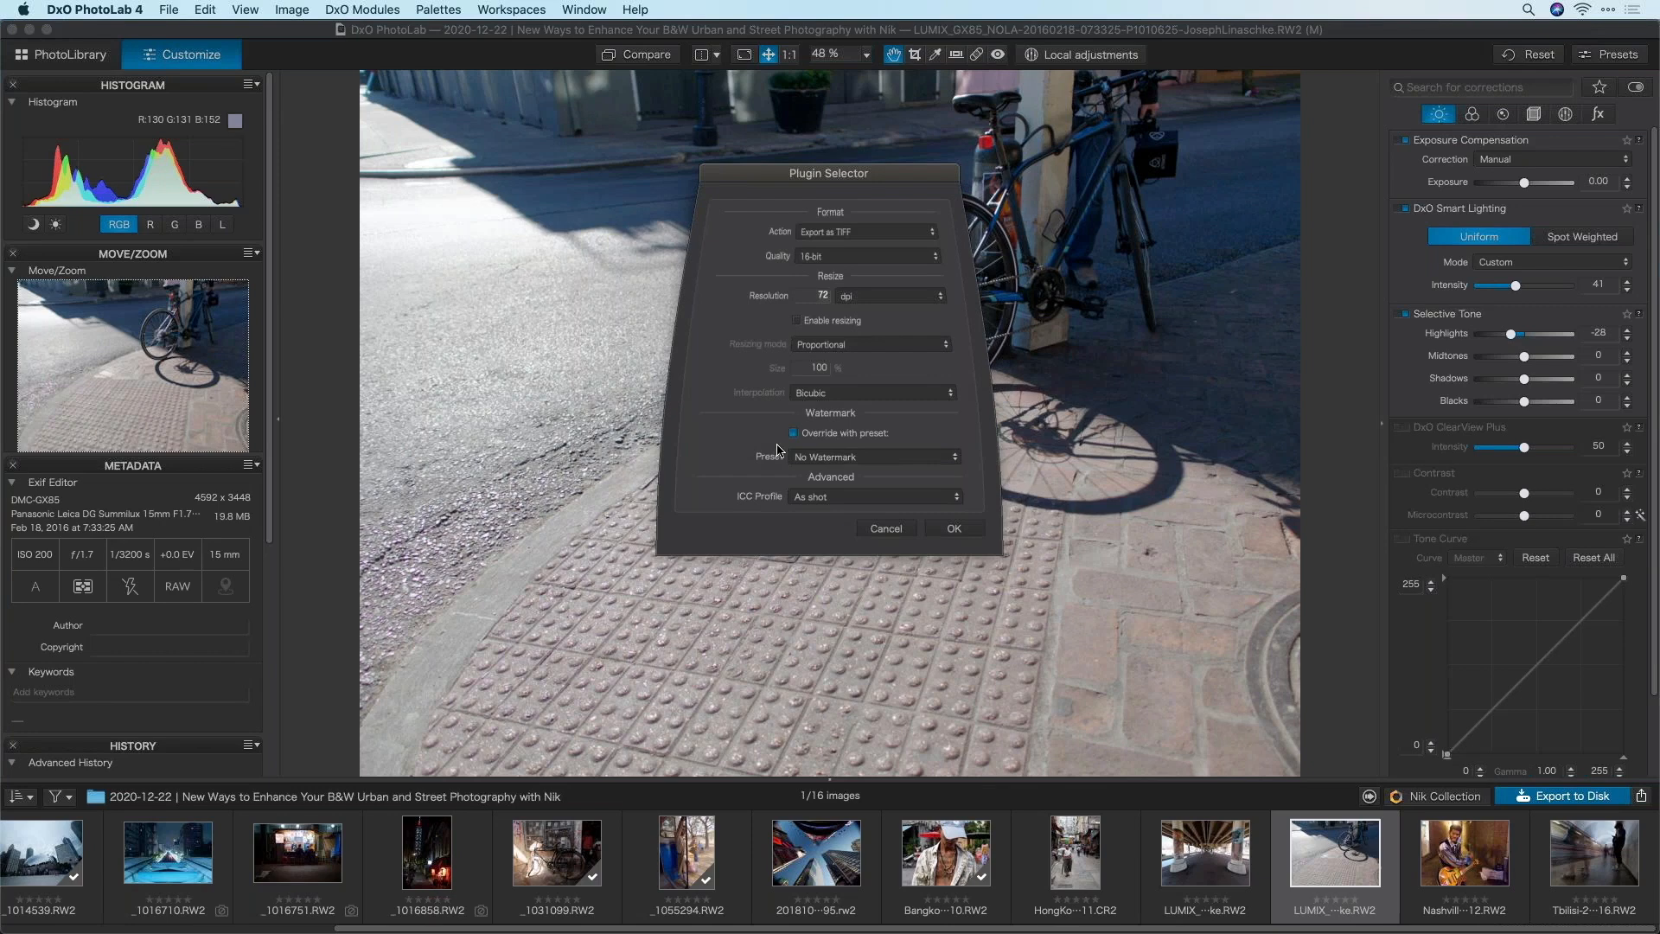
{"action": "left_click", "coordinate": [843, 235]}
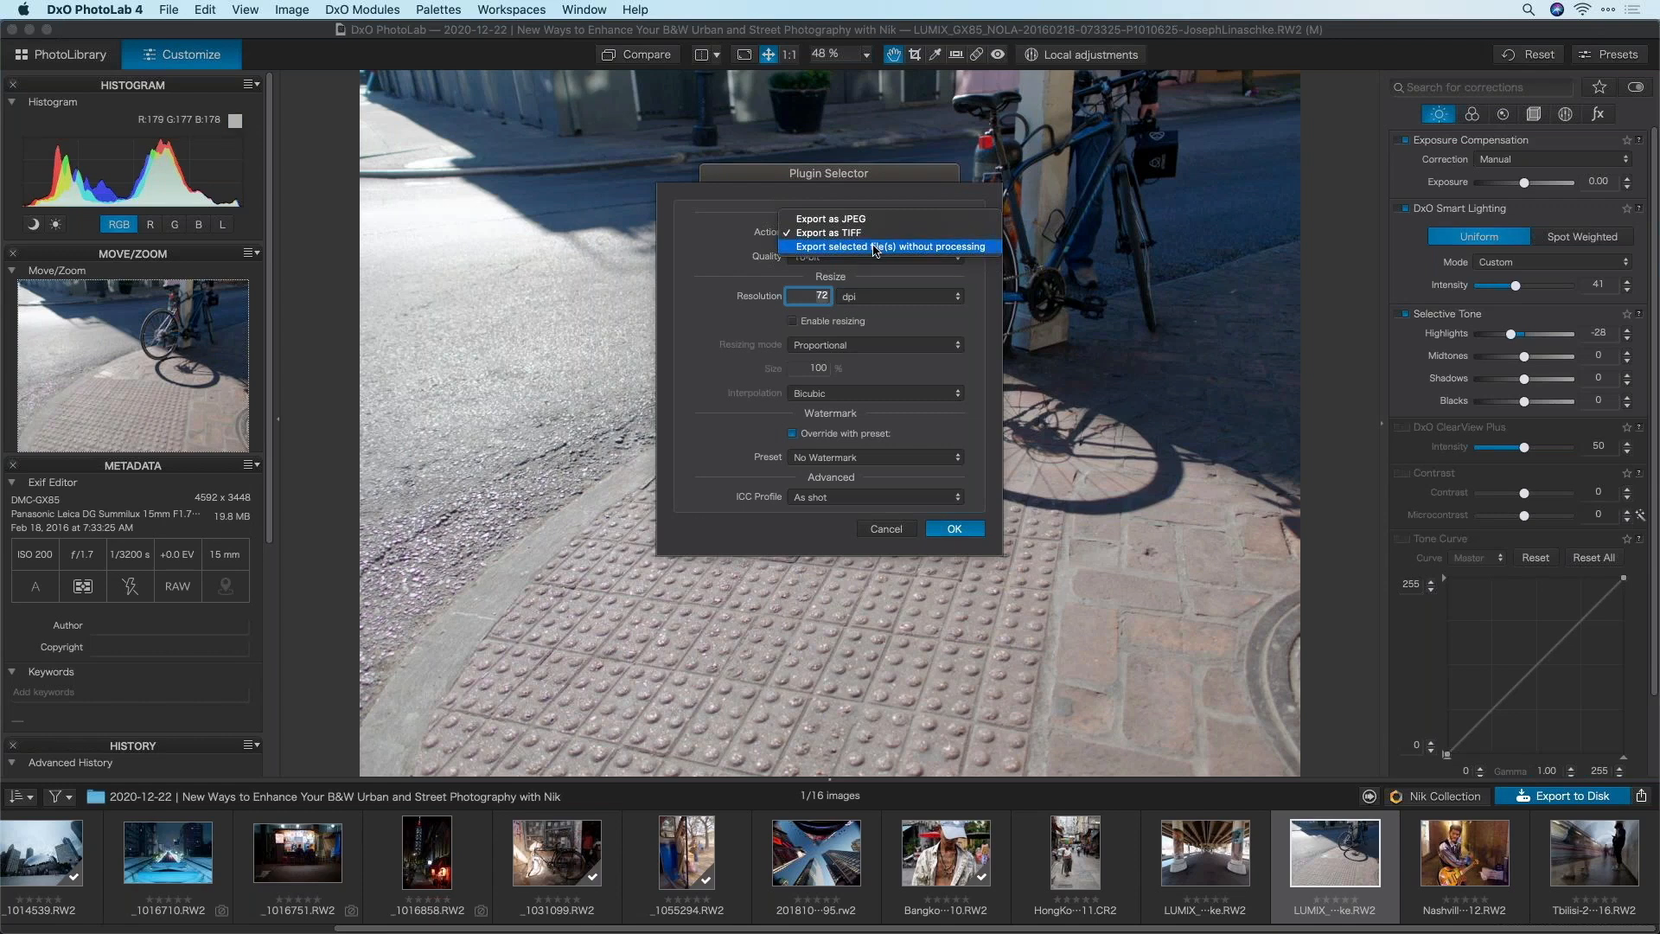
{"action": "left_click", "coordinate": [875, 234]}
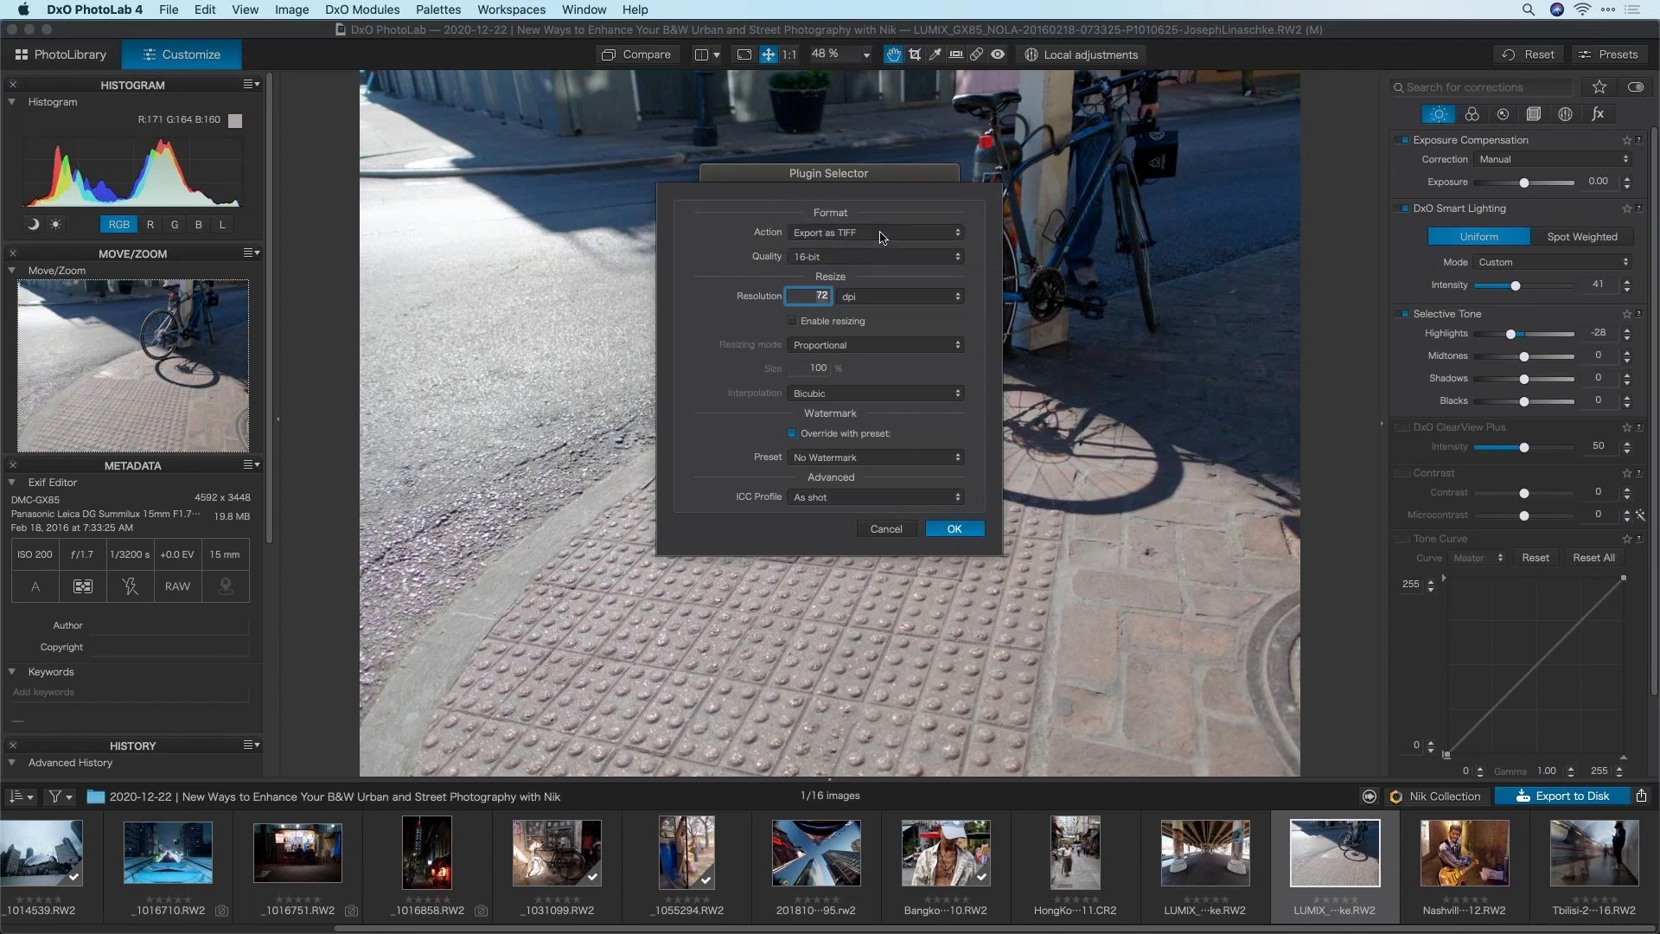
{"action": "left_click", "coordinate": [875, 256]}
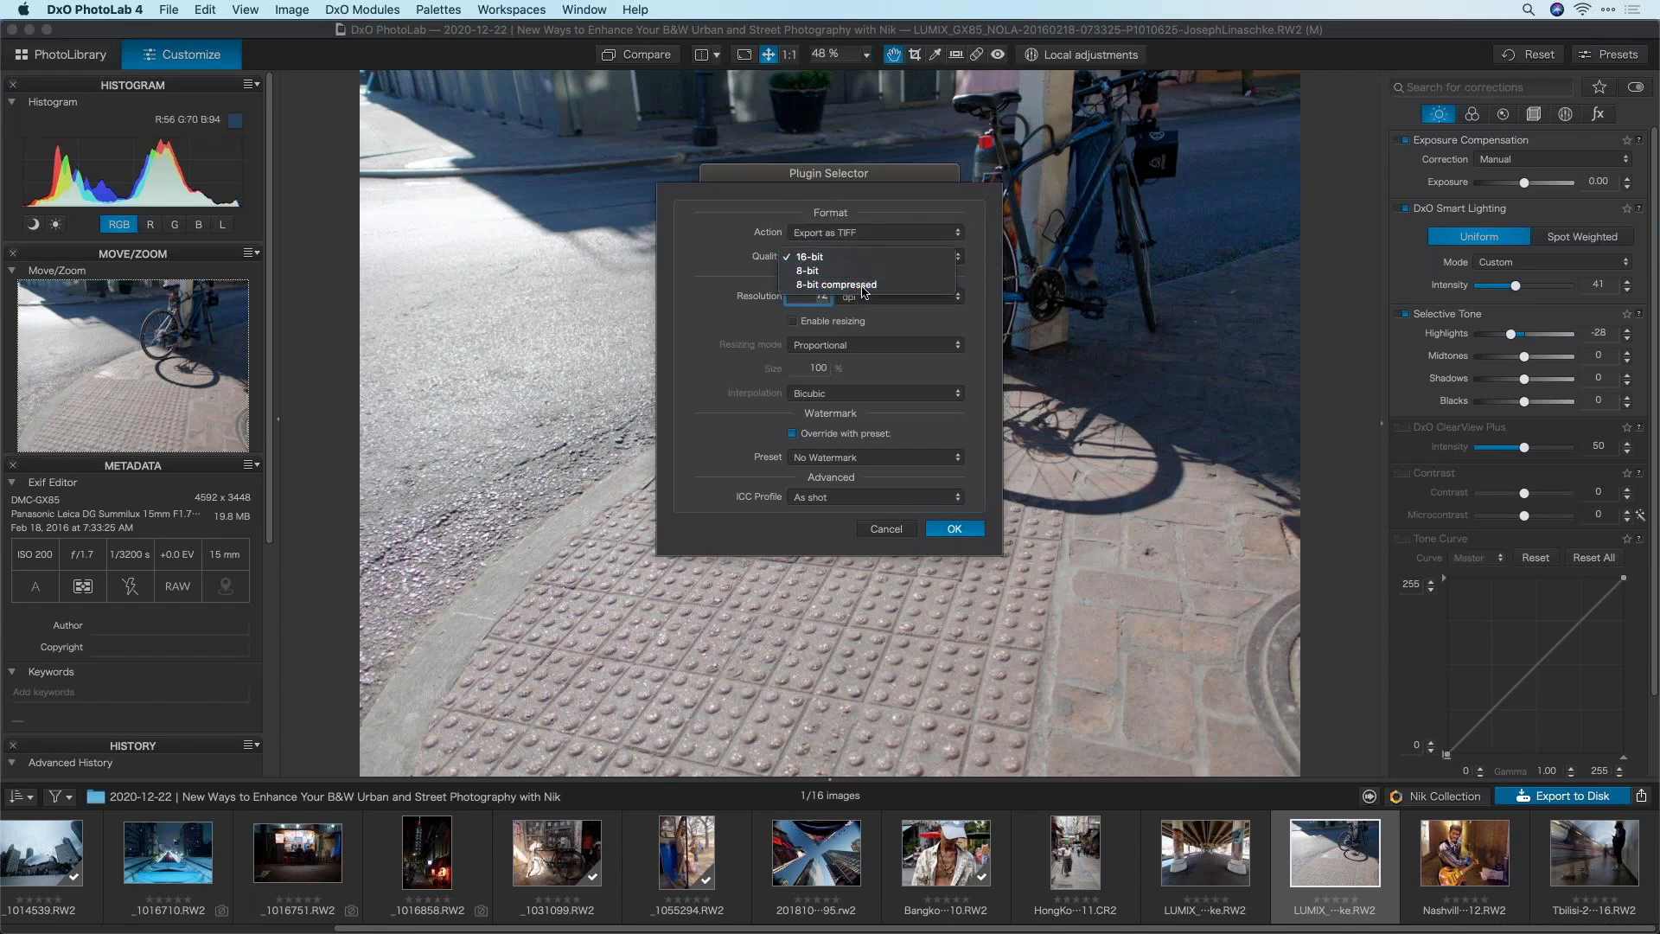
{"action": "left_click", "coordinate": [870, 257]}
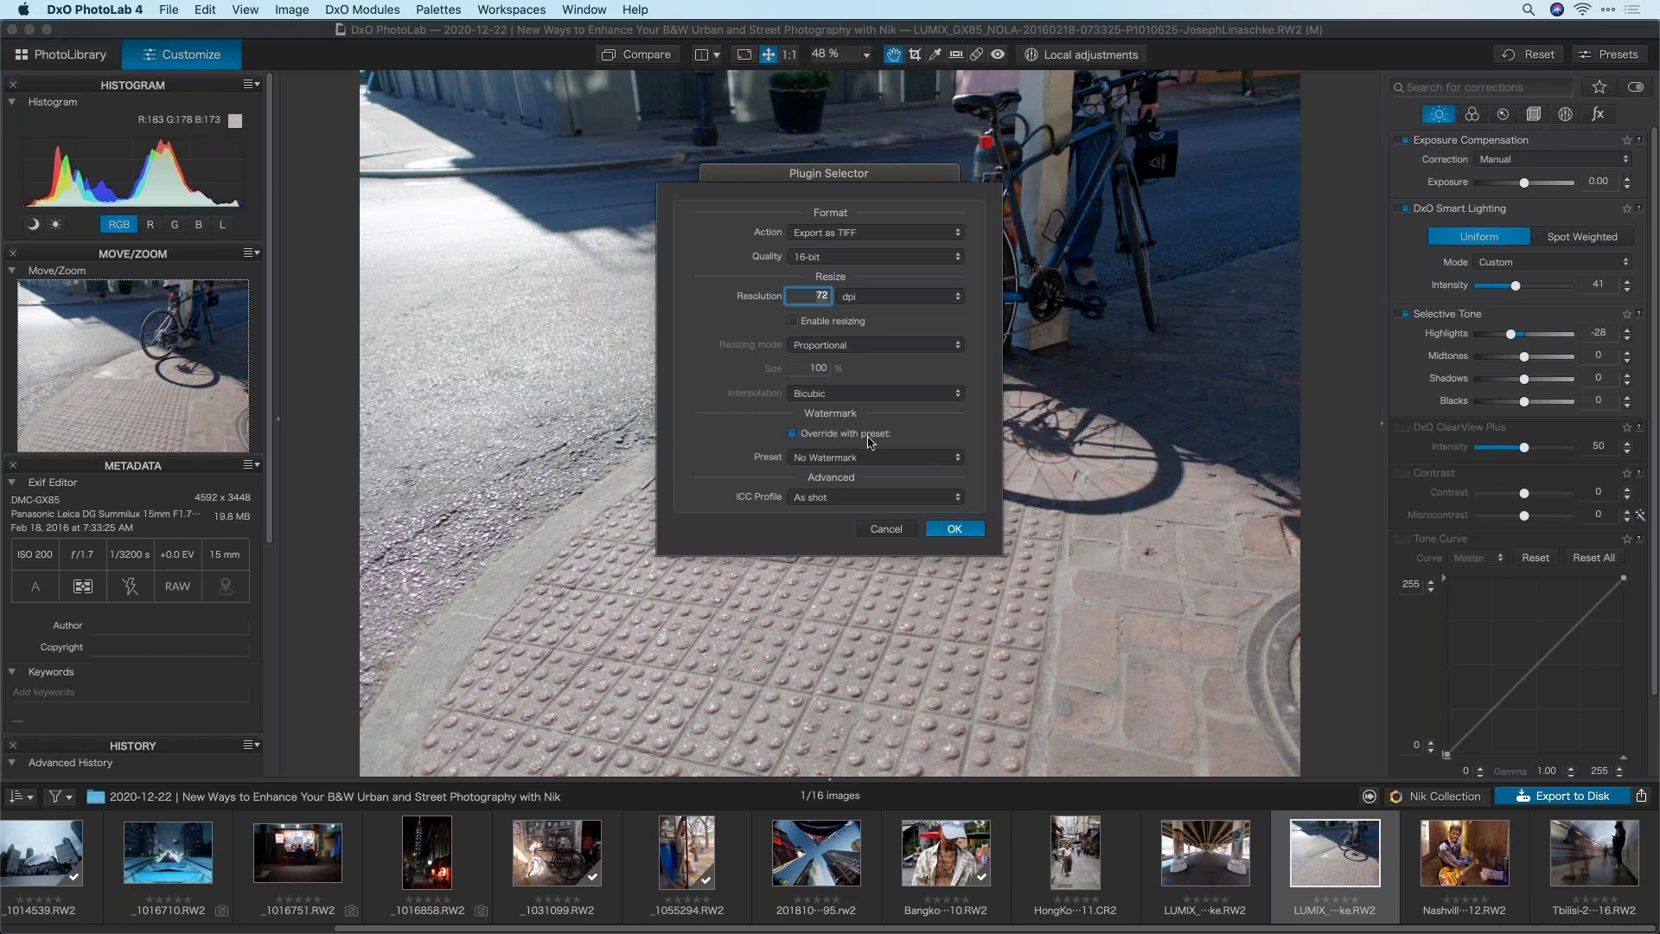
{"action": "left_click", "coordinate": [846, 458]}
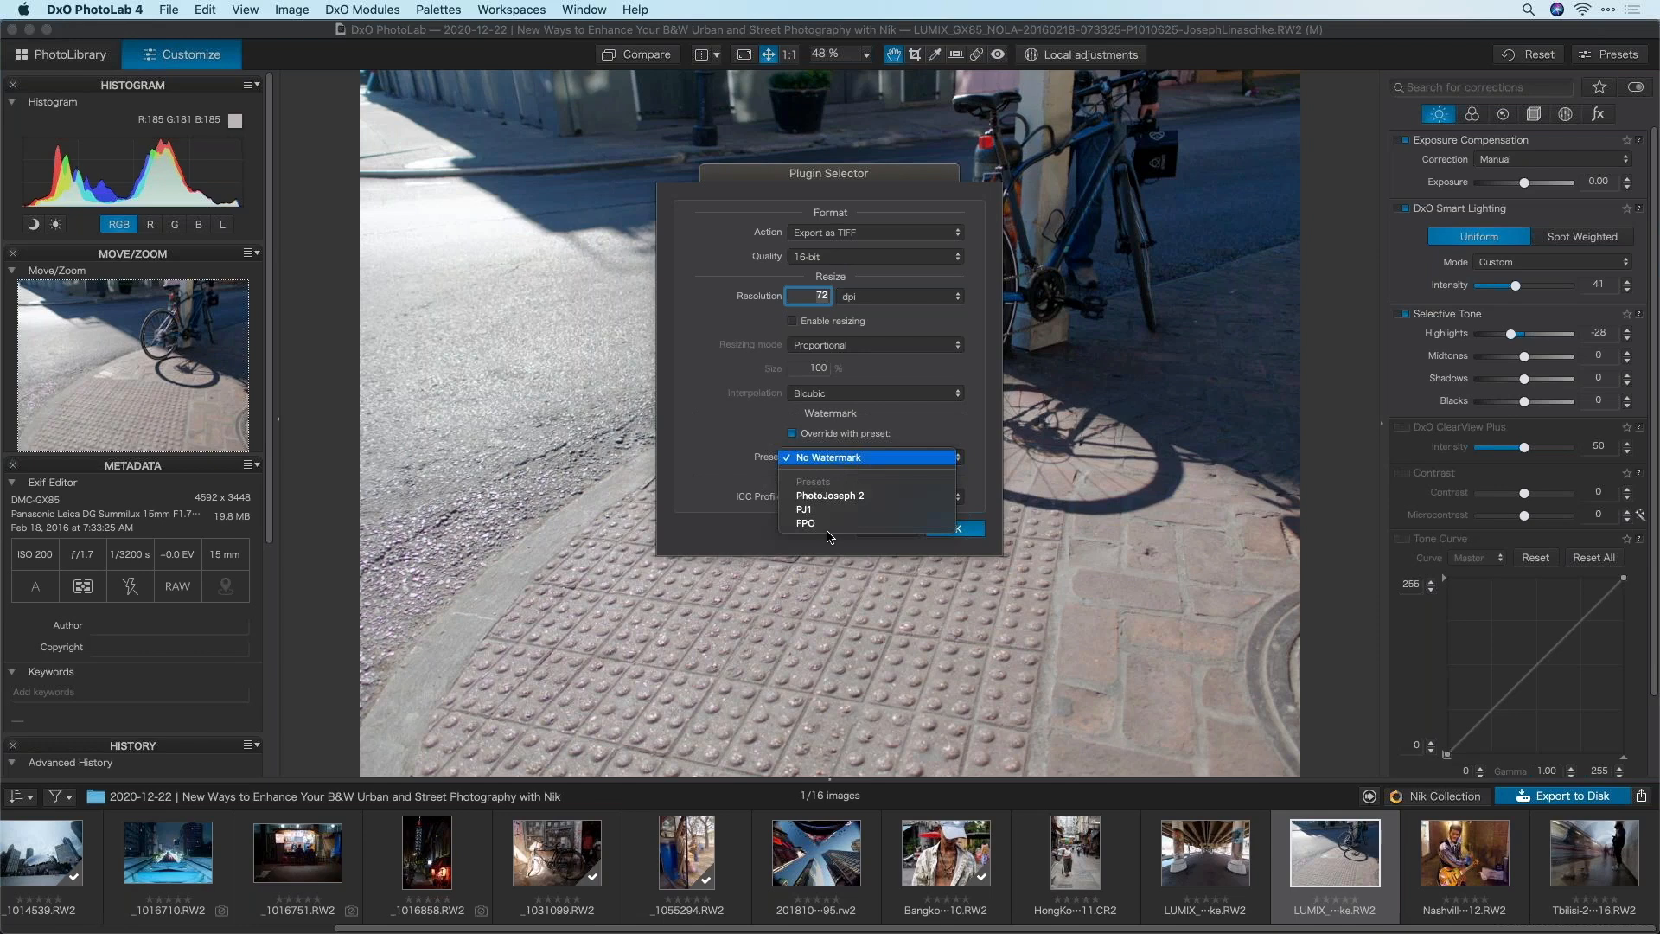
{"action": "left_click", "coordinate": [833, 459]}
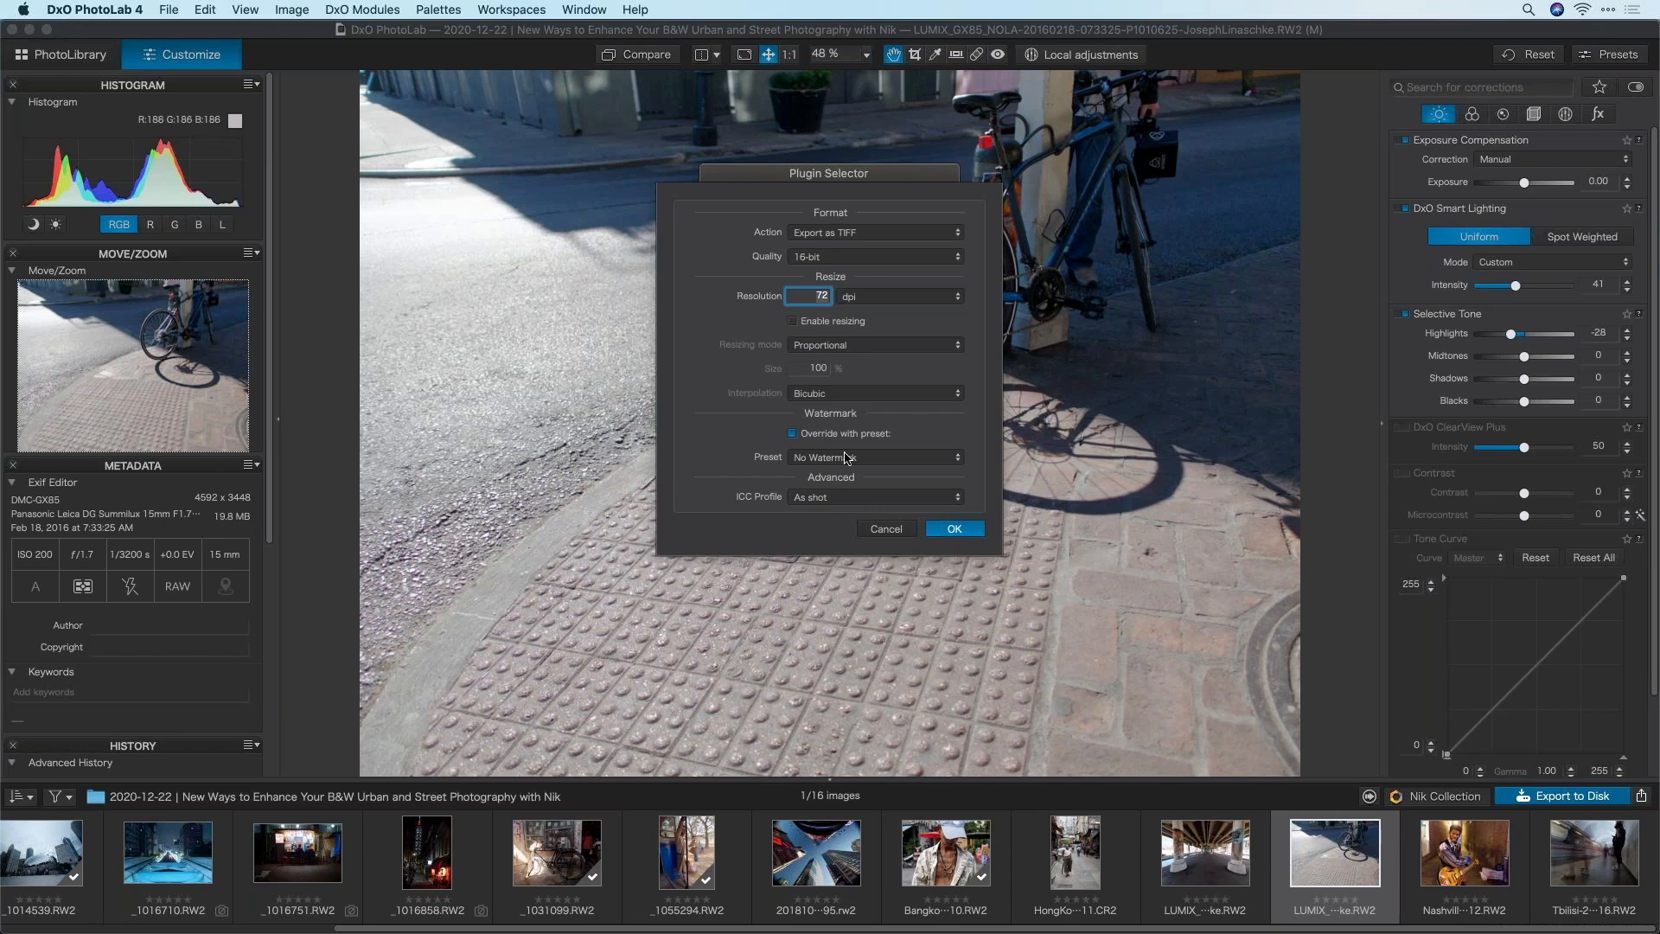
{"action": "left_click", "coordinate": [954, 529]}
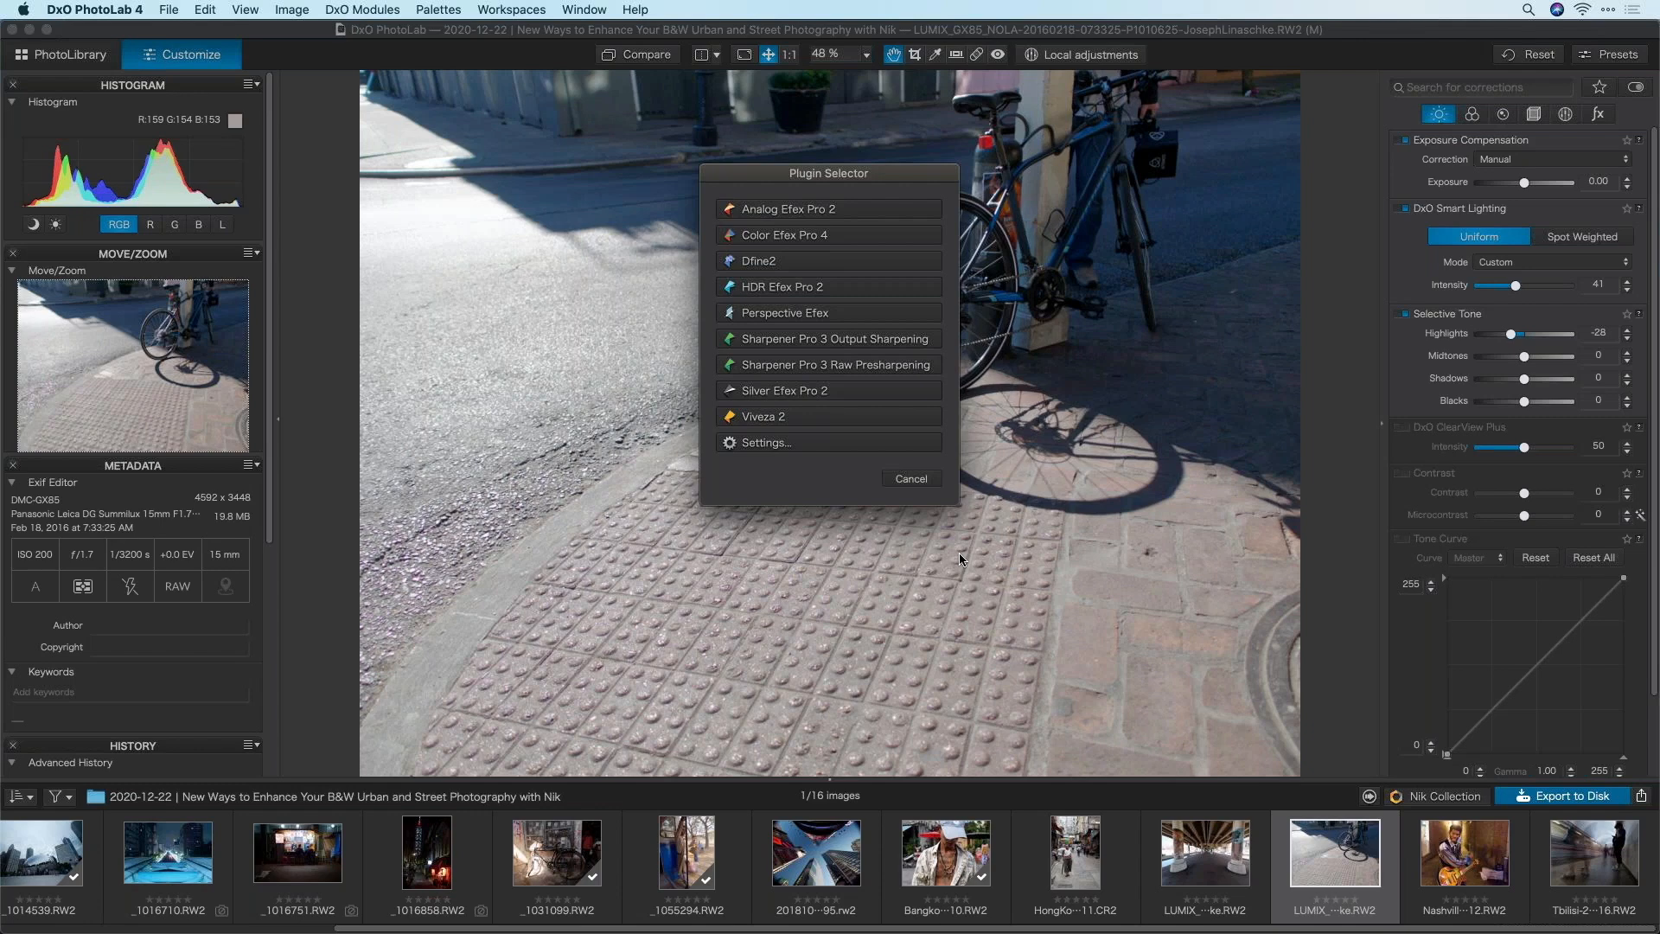
Open the photo in Silver Efex Pro 2 full-screen with all presets showing
{"action": "left_click", "coordinate": [793, 391]}
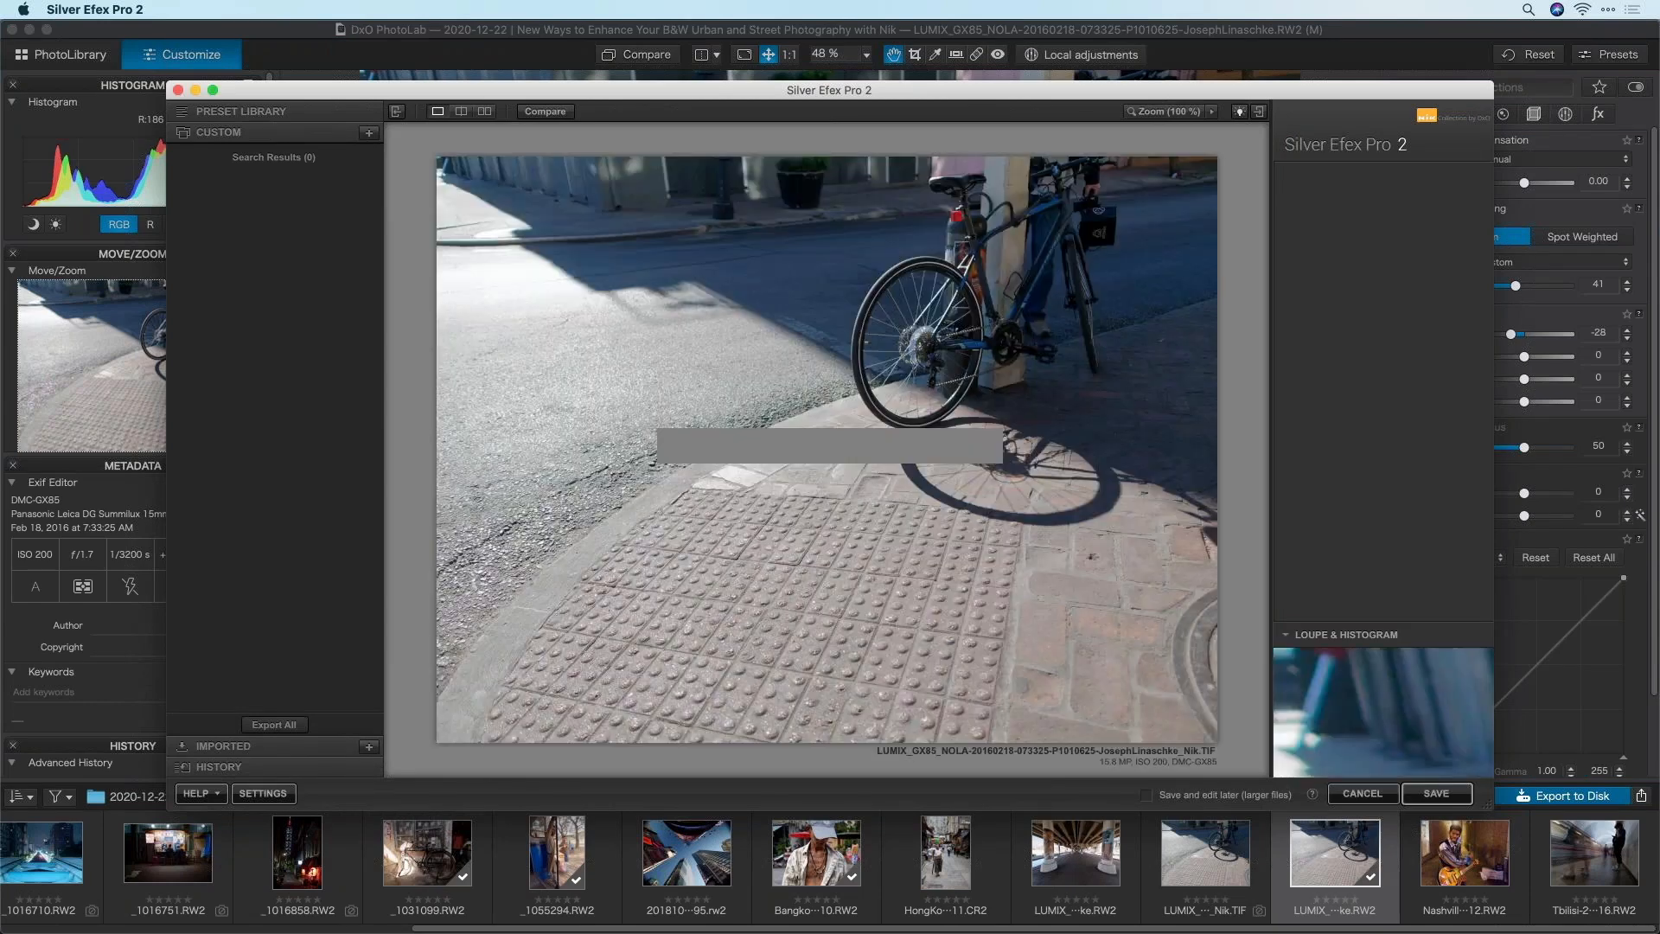
{"action": "left_click", "coordinate": [213, 90]}
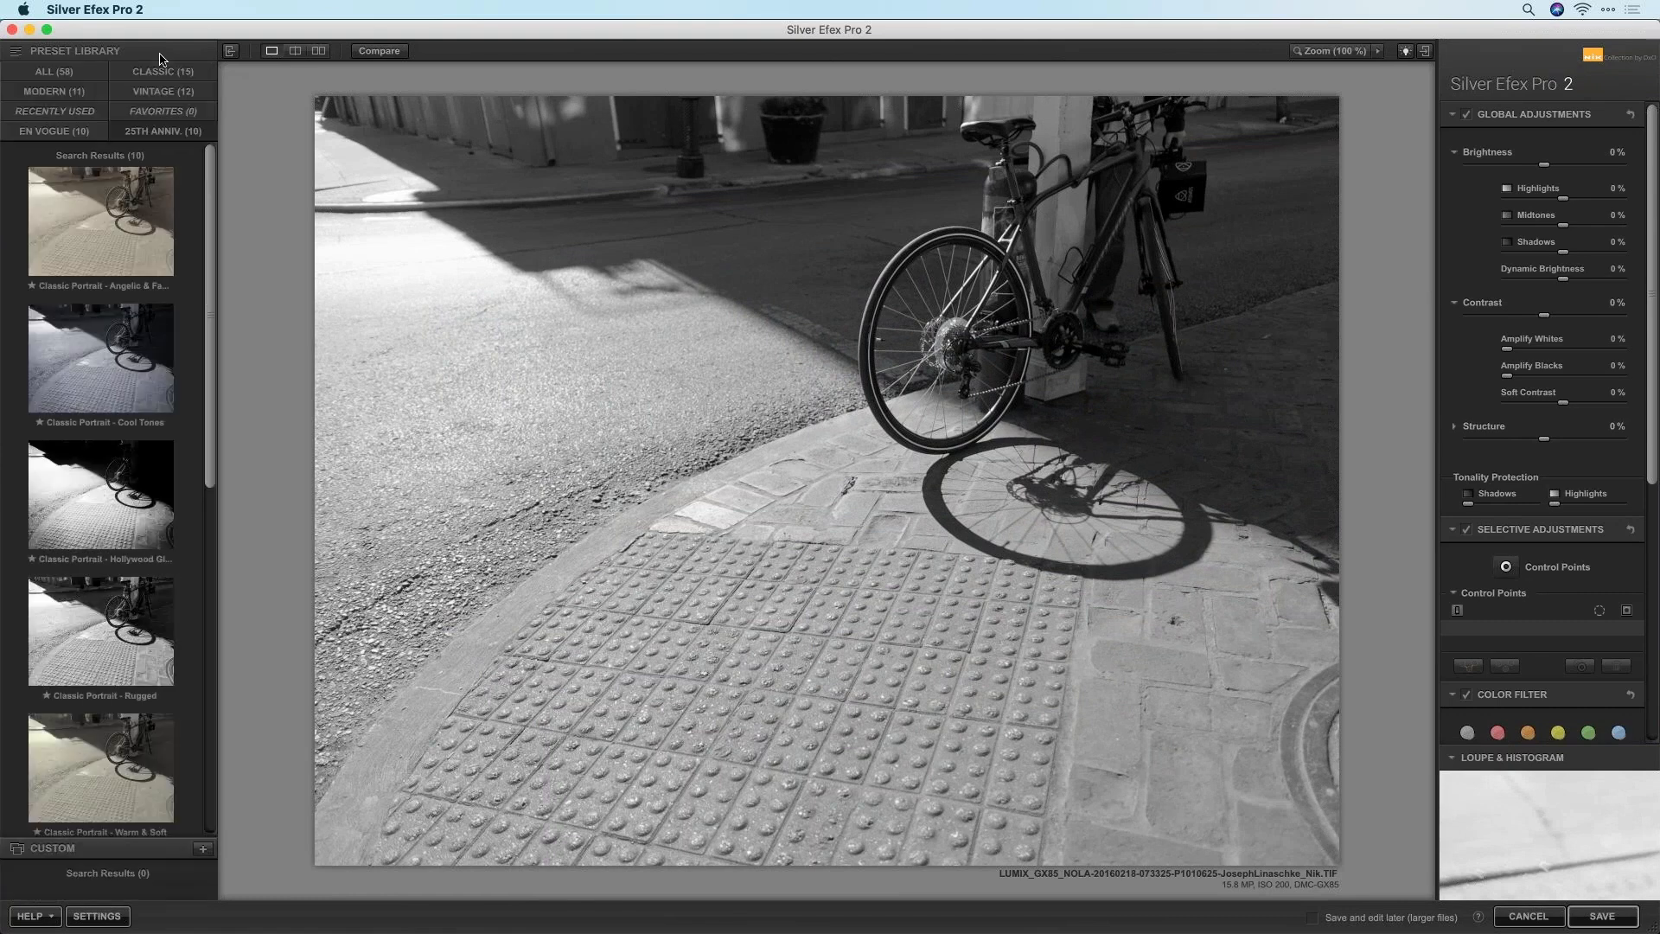
{"action": "left_click", "coordinate": [74, 76]}
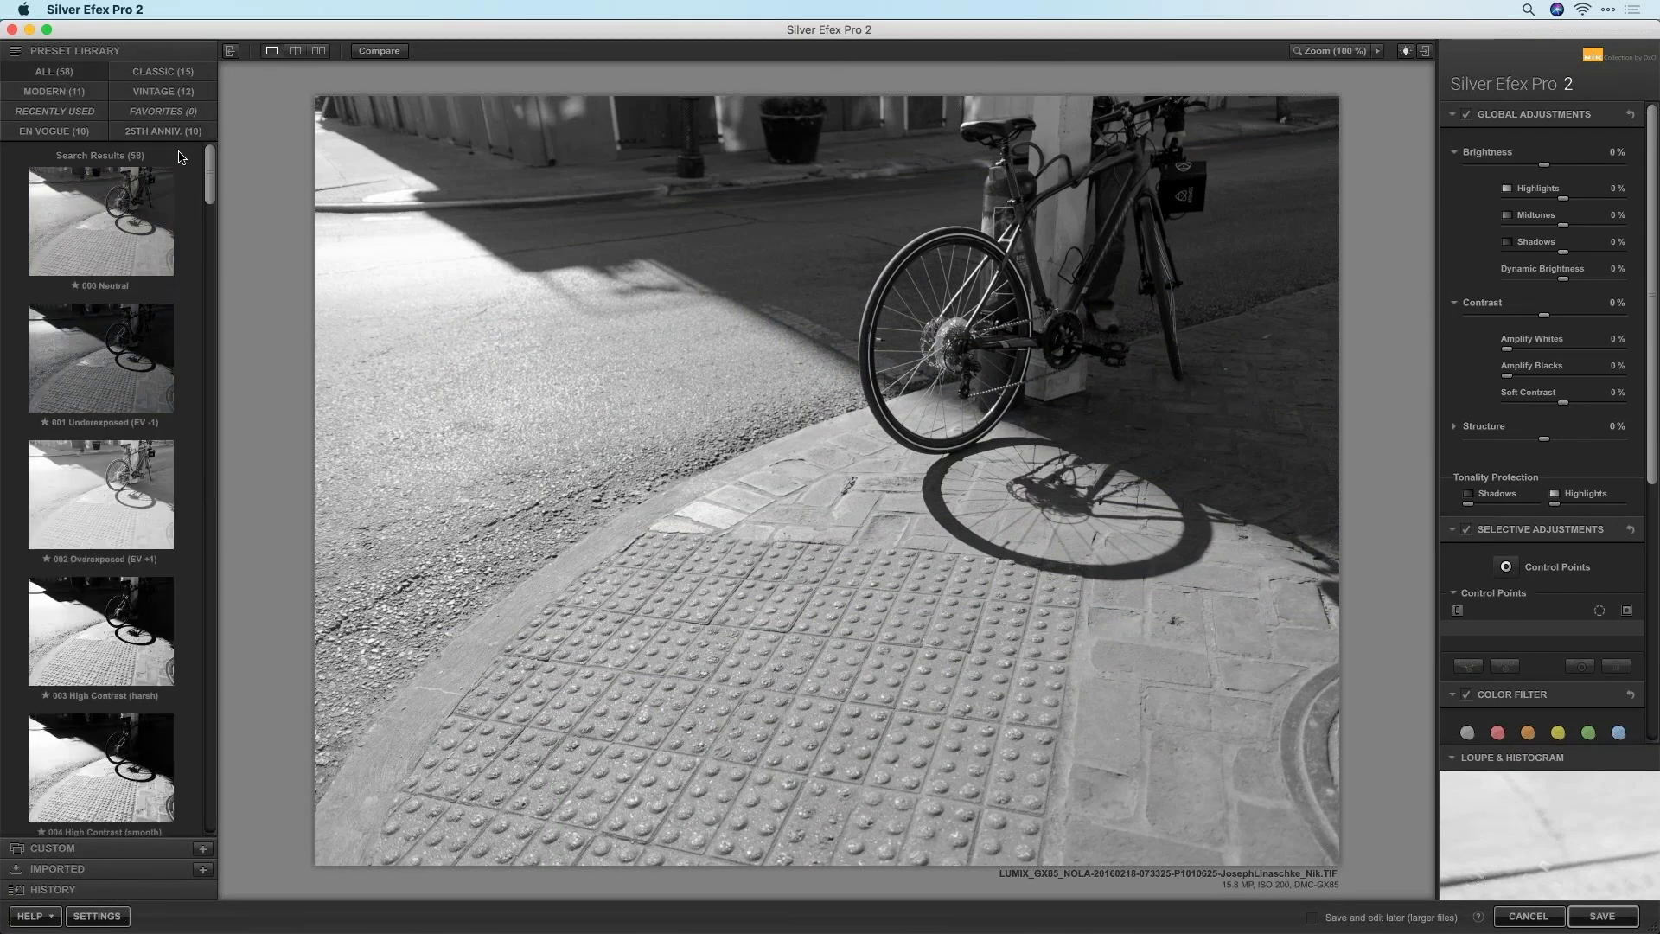
{"action": "scroll", "coordinate": [185, 164], "scroll_direction": "down", "scroll_amount": 2}
Browse the preset collections and apply the Street - Old Vintage preset
{"action": "left_click", "coordinate": [169, 134]}
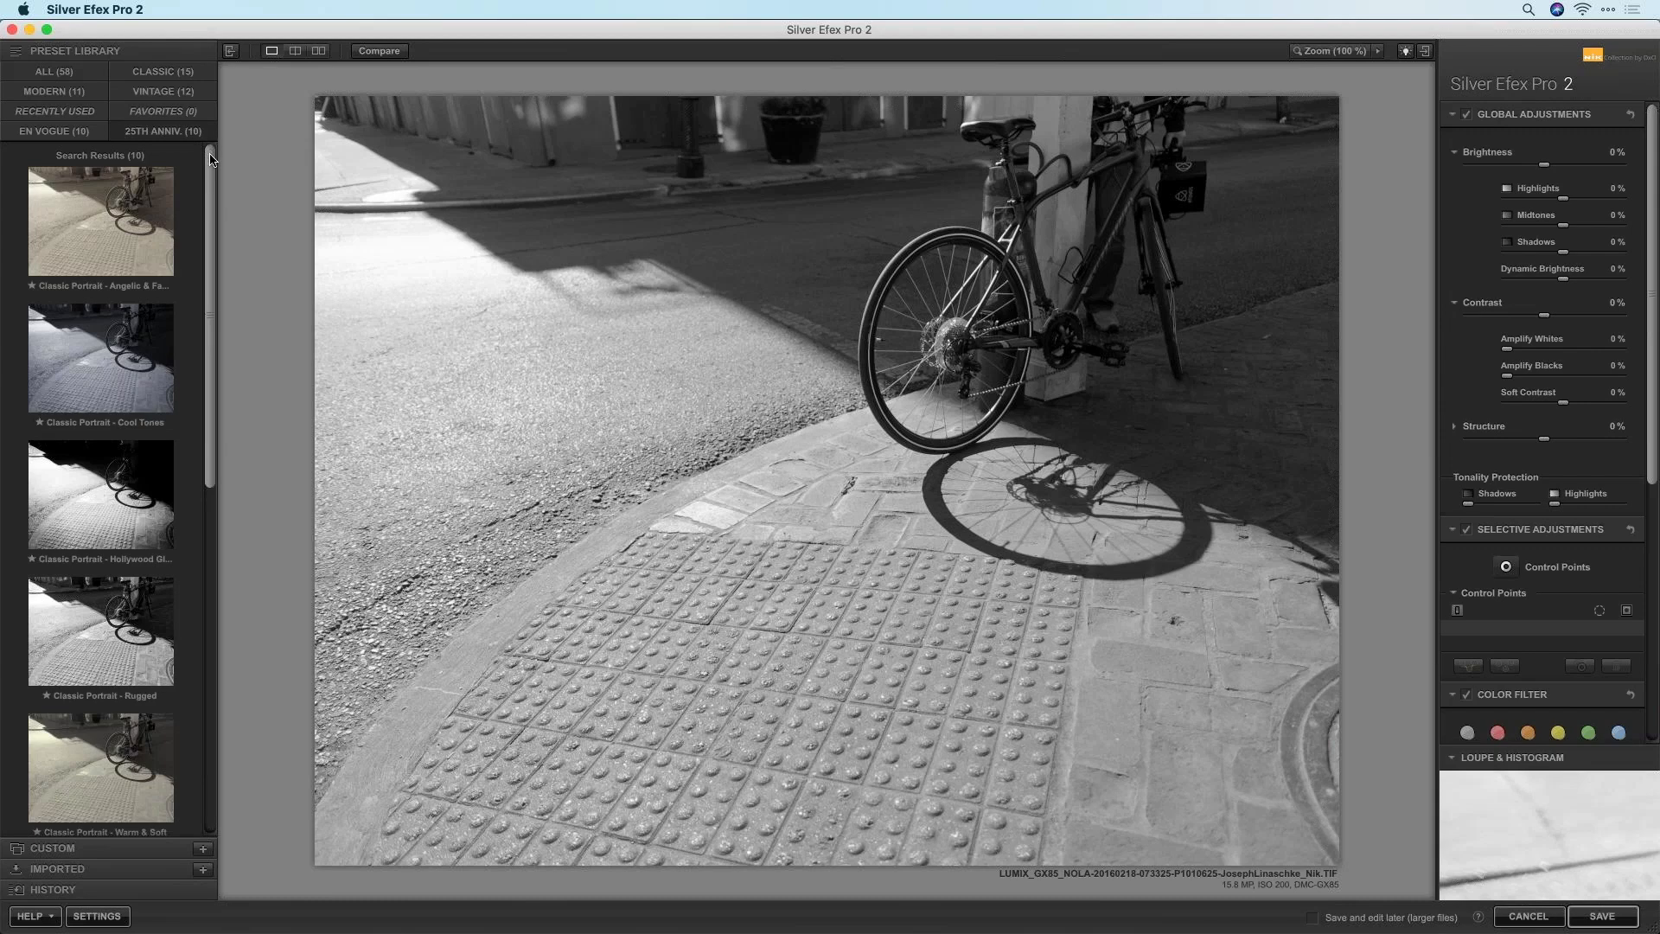
{"action": "left_click_drag", "start_coordinate": [205, 172], "coordinate": [194, 348]}
{"action": "scroll", "coordinate": [194, 348], "scroll_direction": "down", "scroll_amount": 8}
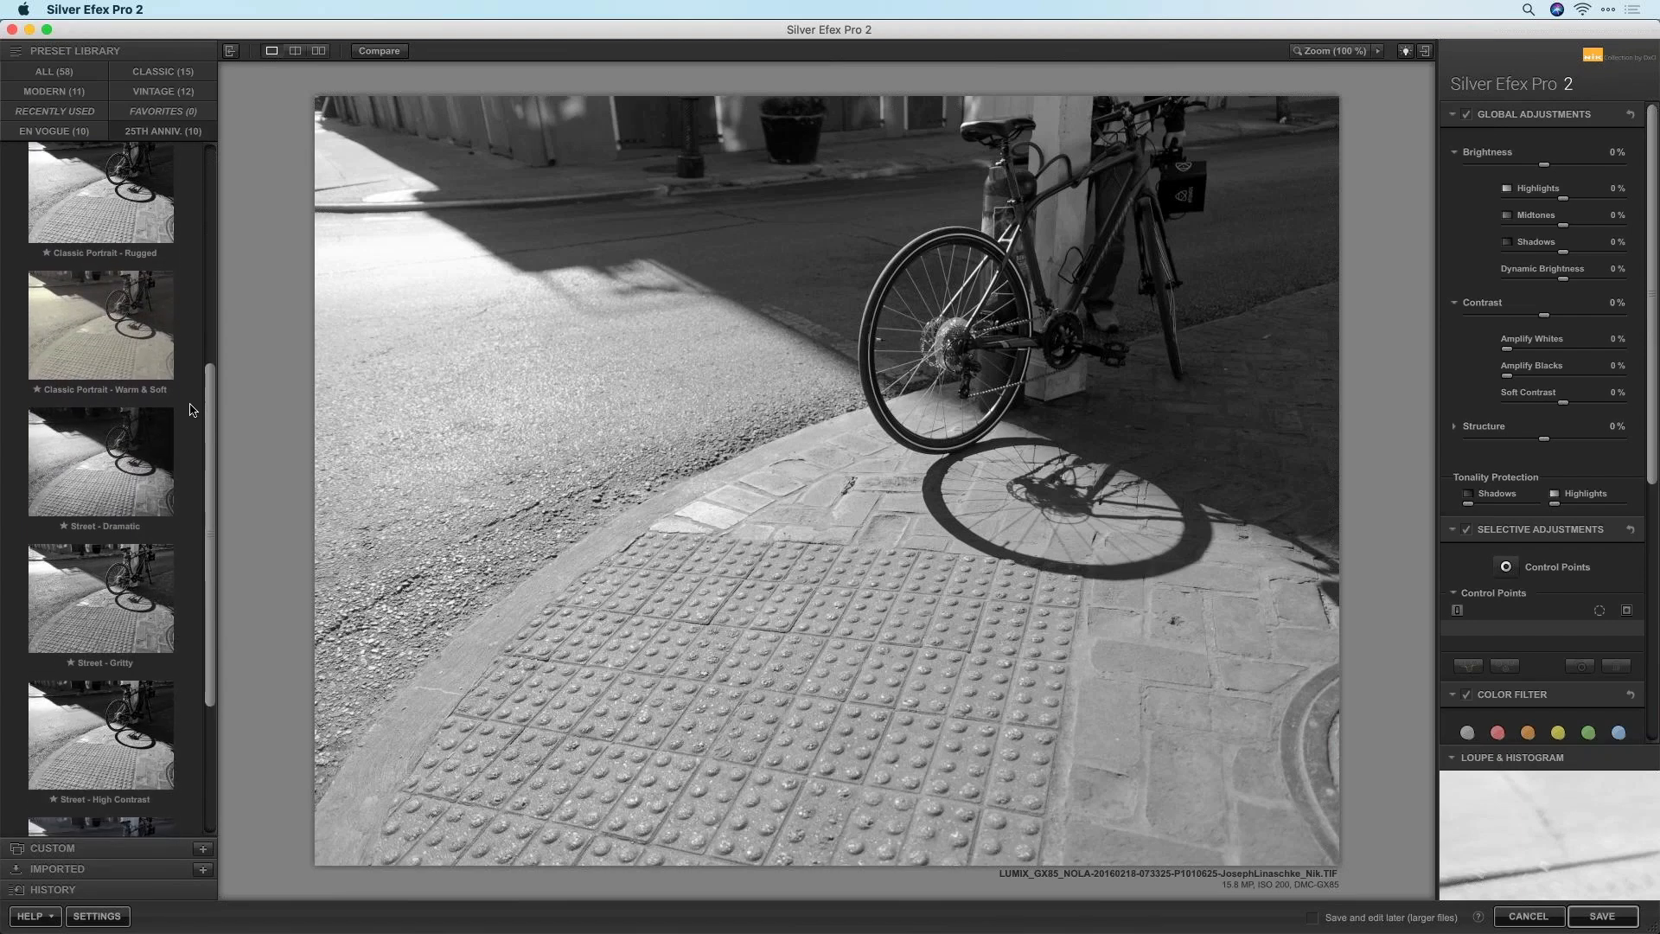
{"action": "left_click_drag", "start_coordinate": [188, 476], "coordinate": [187, 482]}
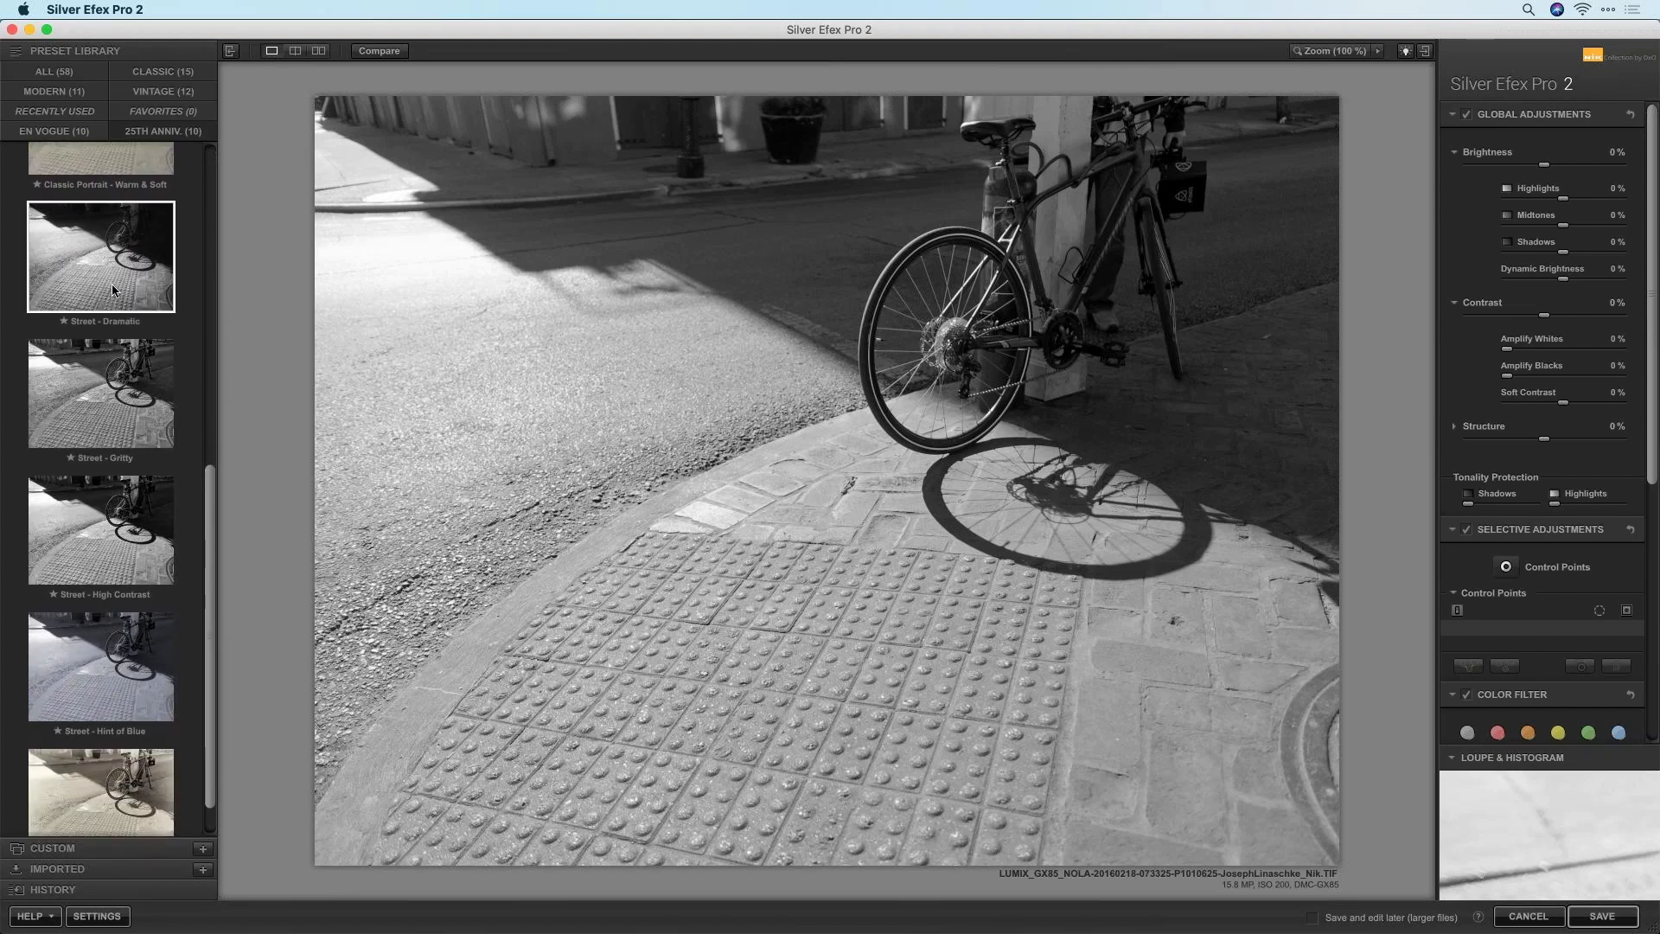
{"action": "scroll", "coordinate": [114, 449], "scroll_direction": "down", "scroll_amount": 2}
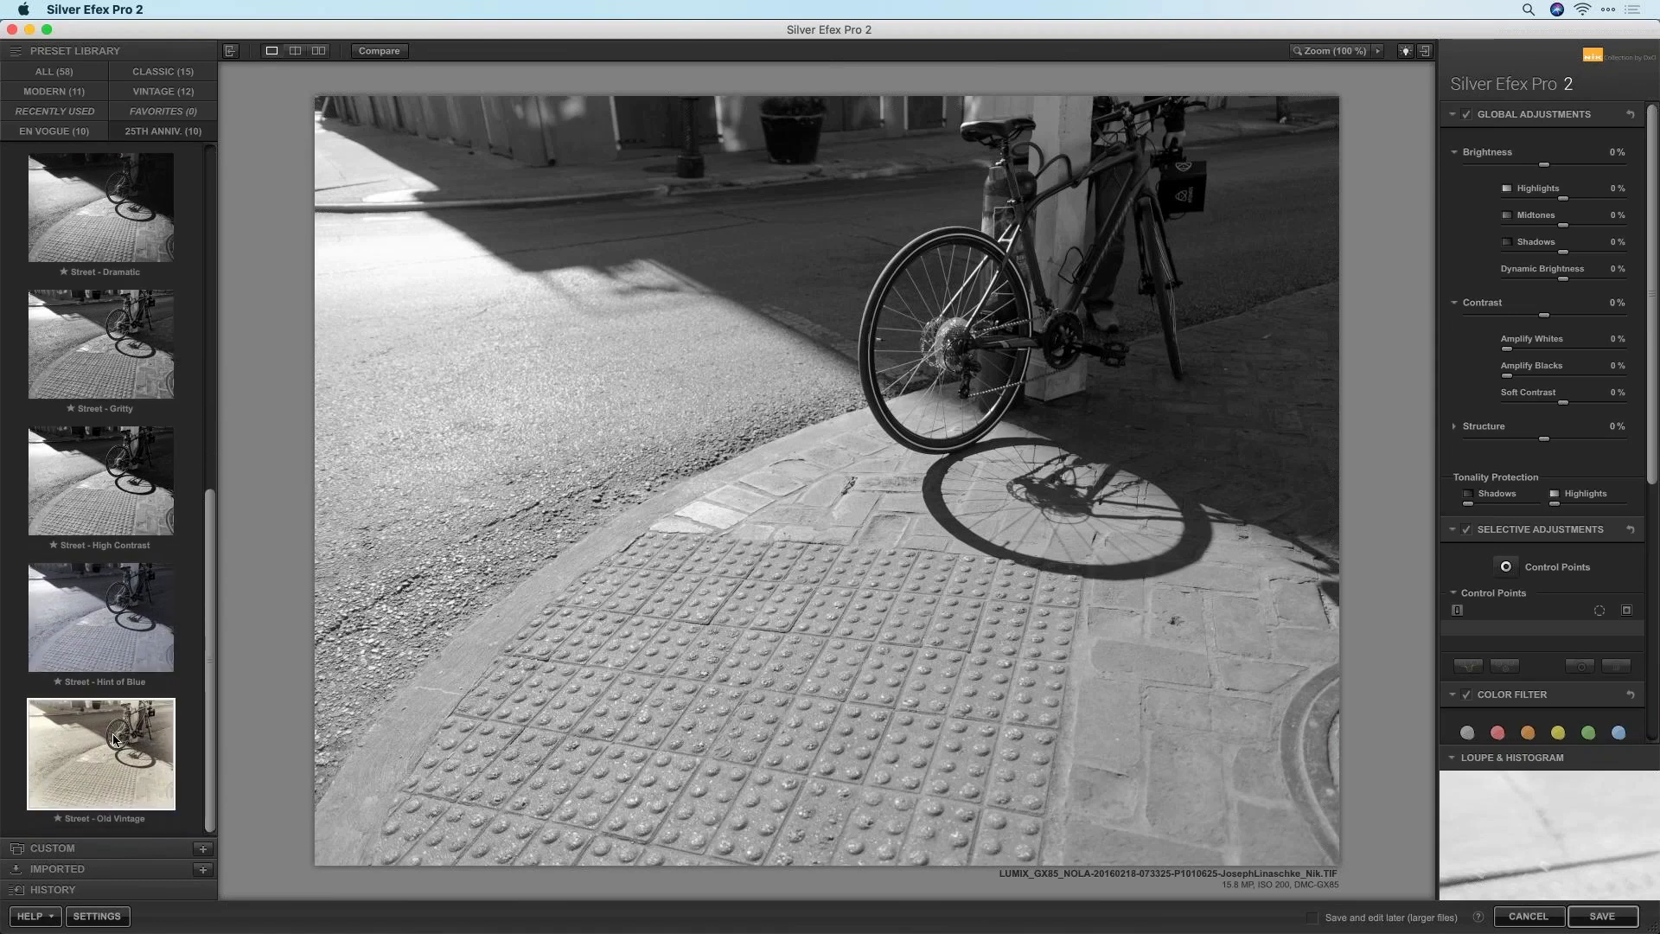
{"action": "left_click", "coordinate": [88, 762]}
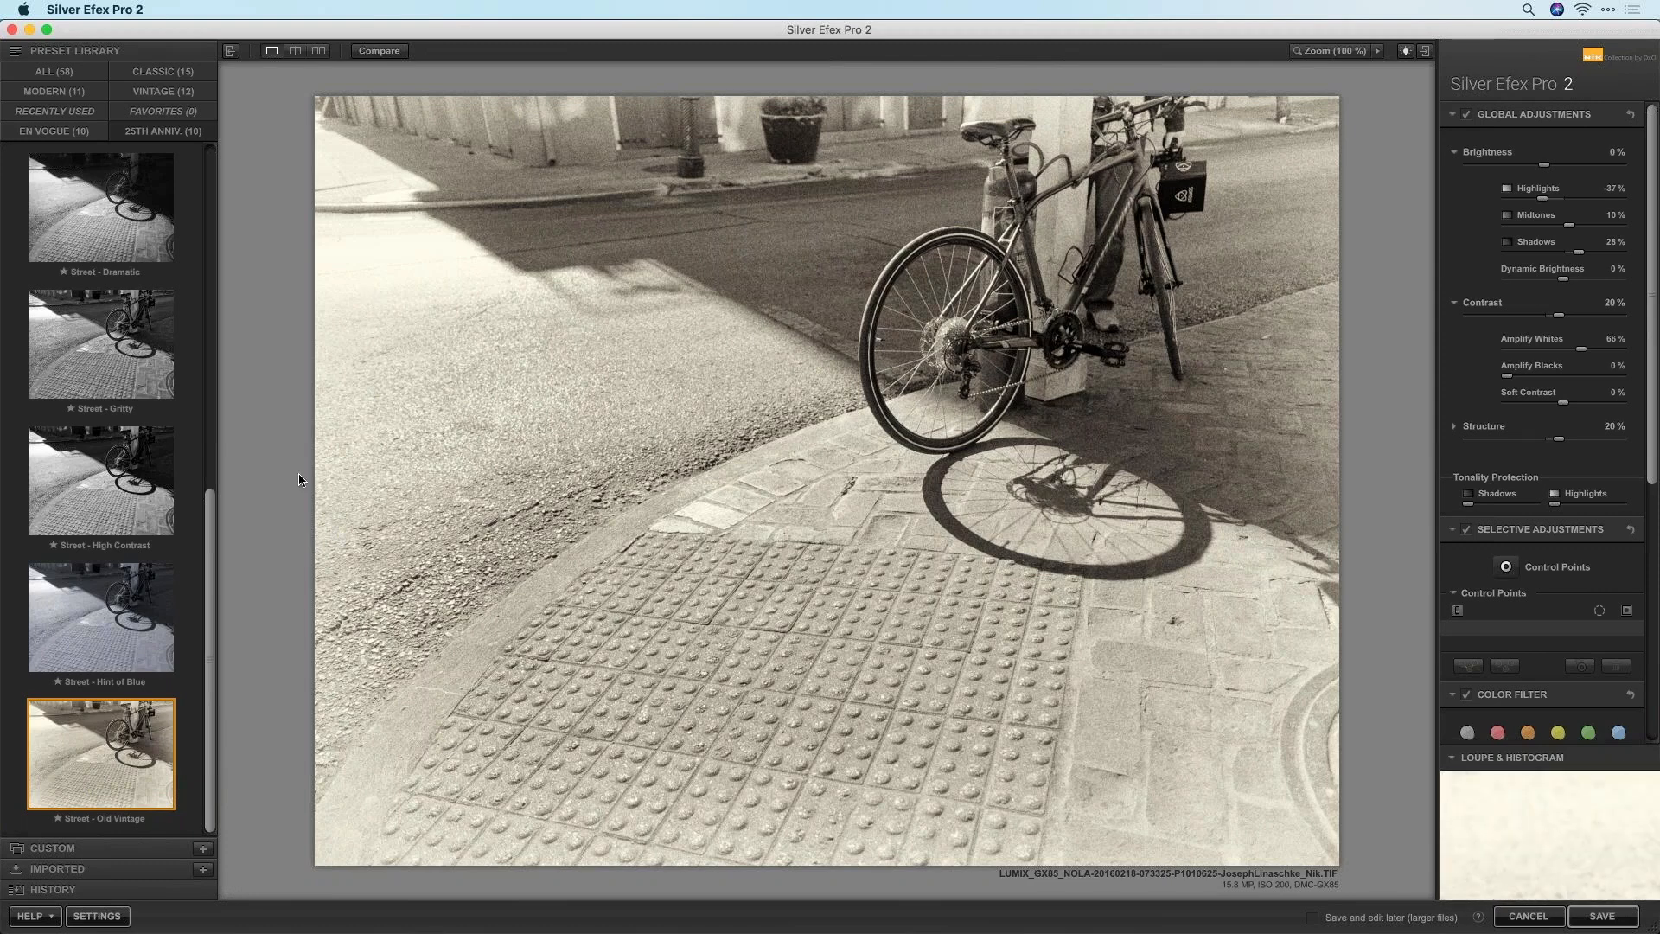
Compare Hint of Blue, Gritty and Dramatic Street presets, settling on Street - High Contrast
{"action": "left_click", "coordinate": [54, 623]}
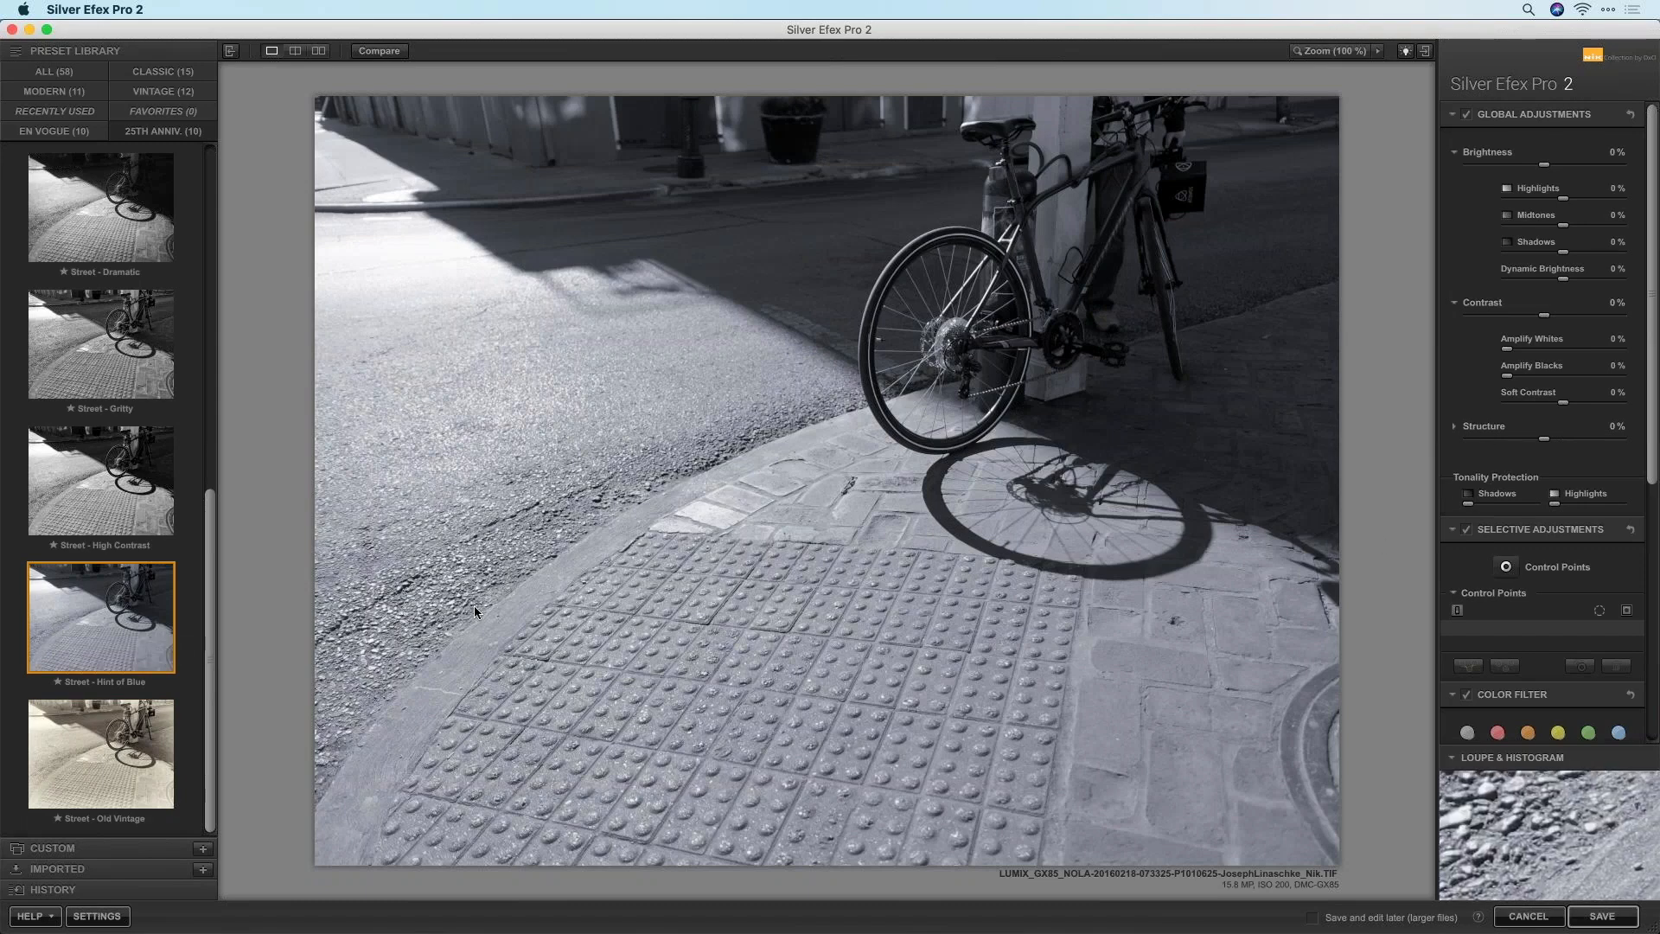
{"action": "left_click", "coordinate": [113, 508]}
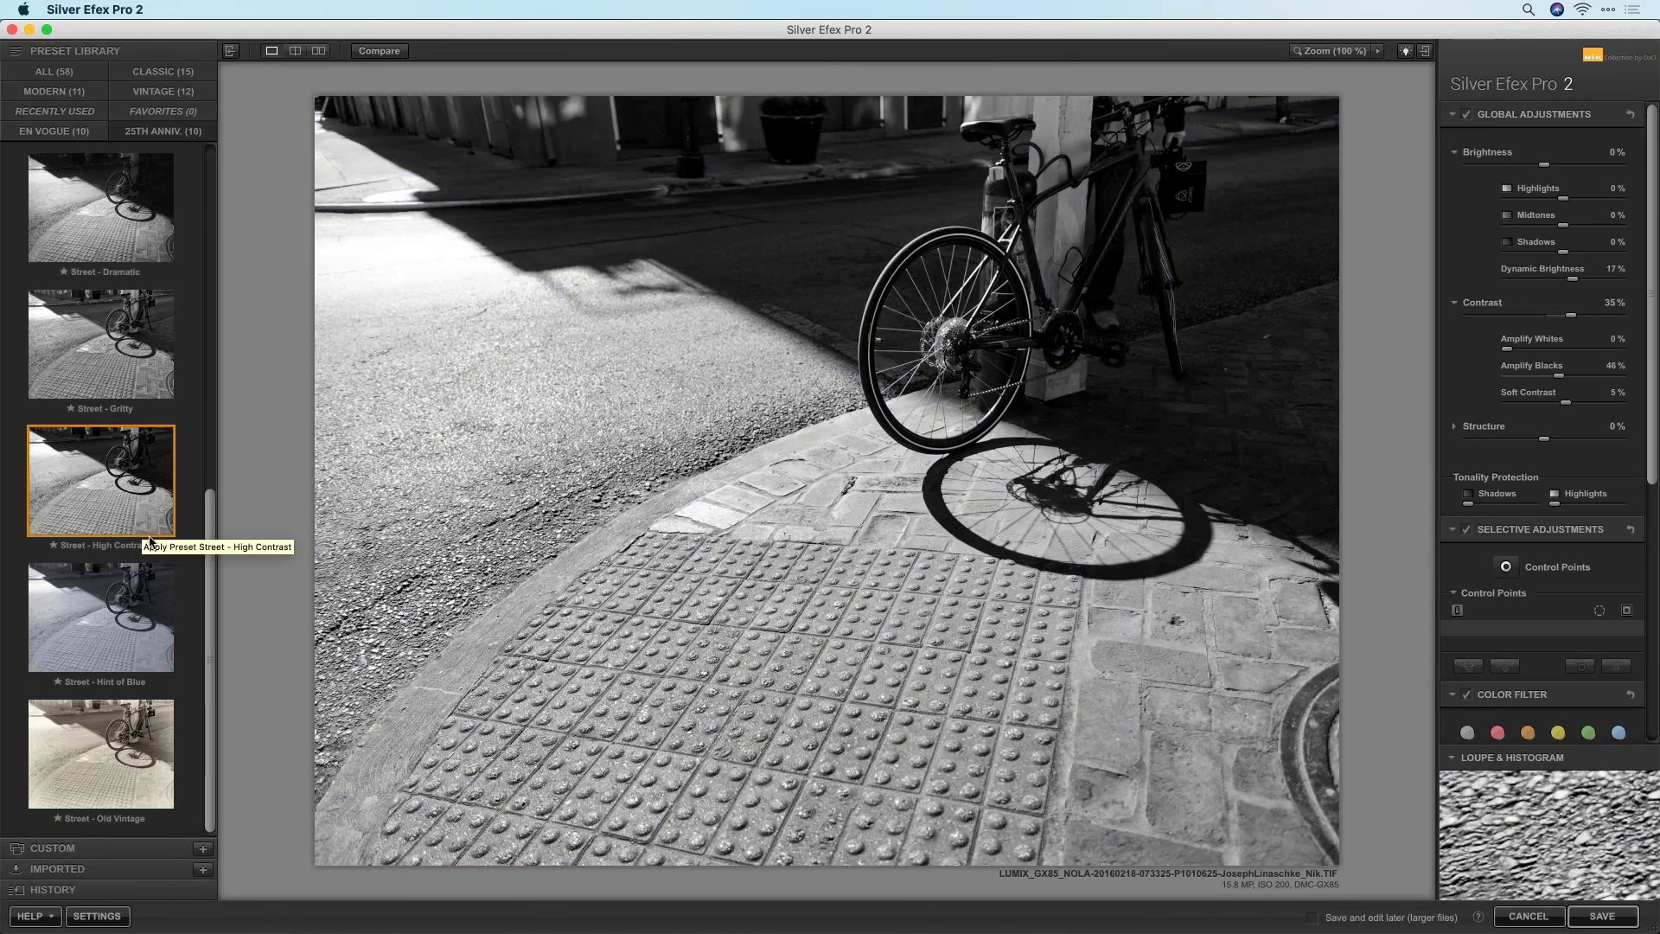
{"action": "scroll", "coordinate": [121, 437], "scroll_direction": "up", "scroll_amount": 2}
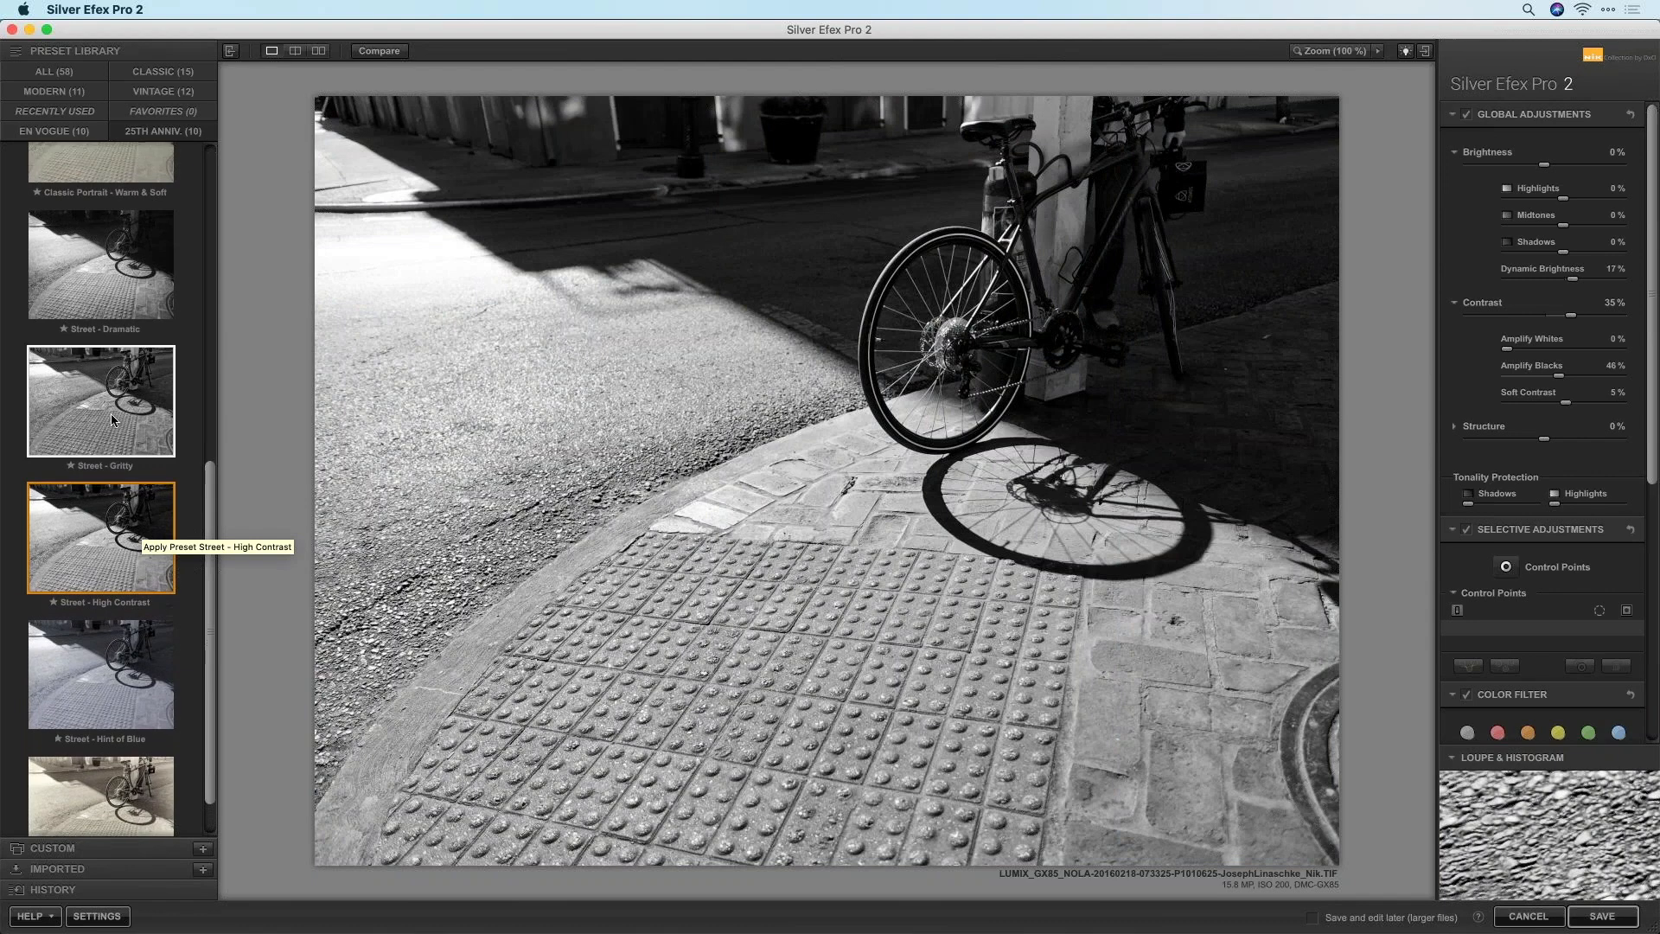
{"action": "left_click", "coordinate": [112, 411]}
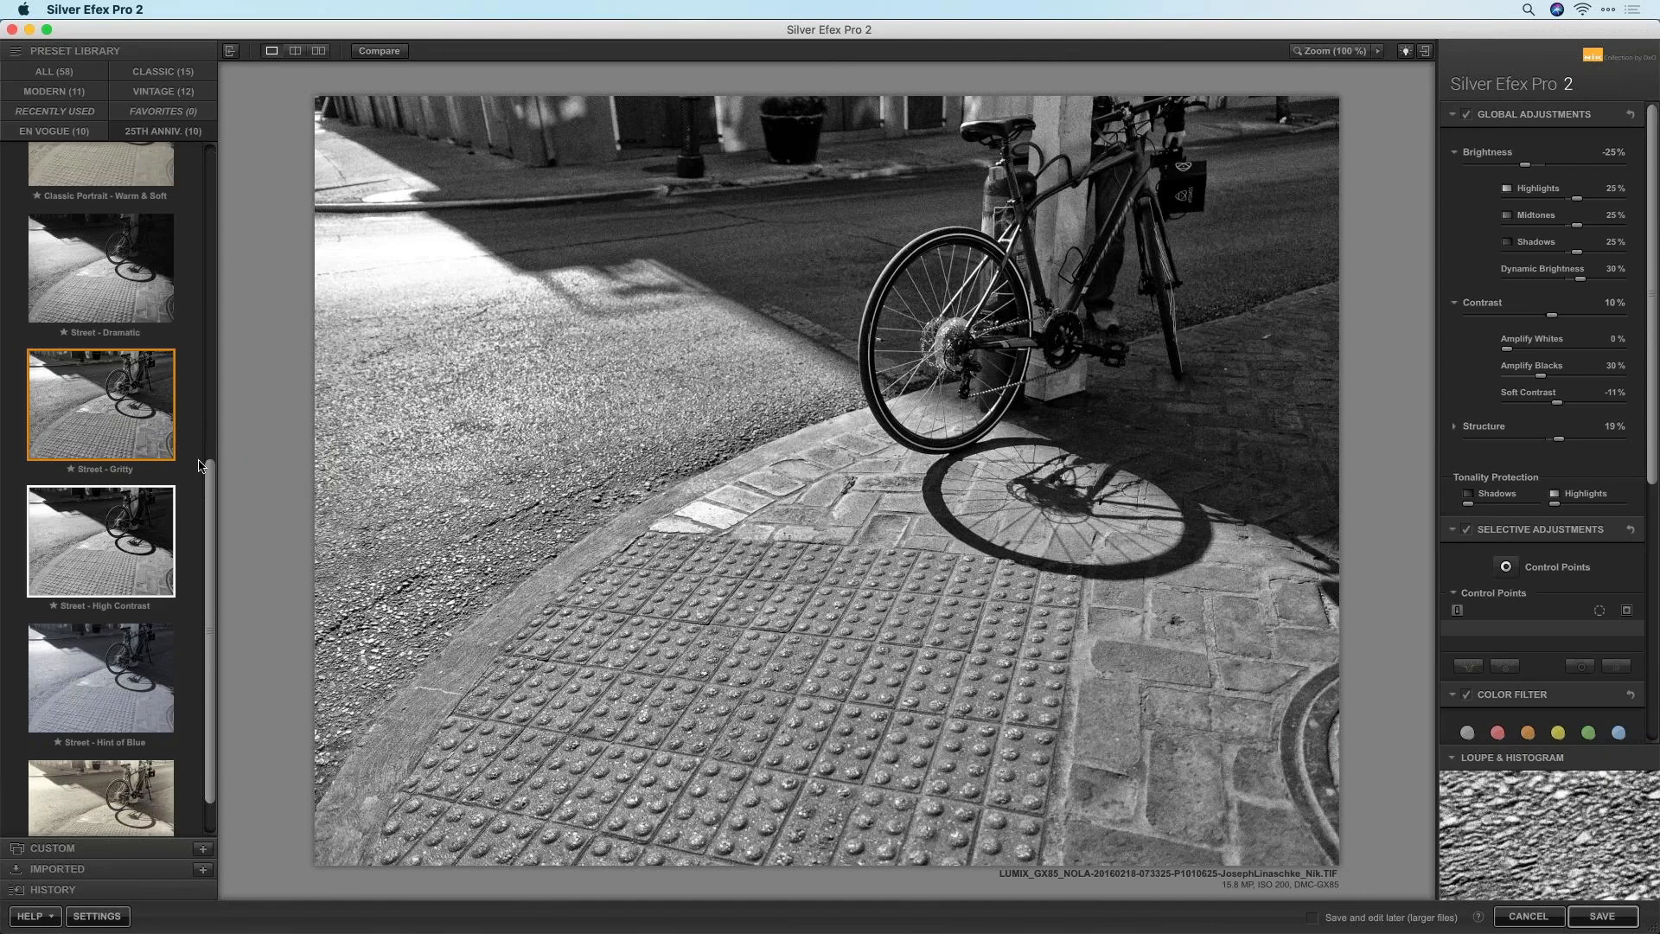
{"action": "left_click", "coordinate": [100, 199]}
{"action": "left_click", "coordinate": [105, 325]}
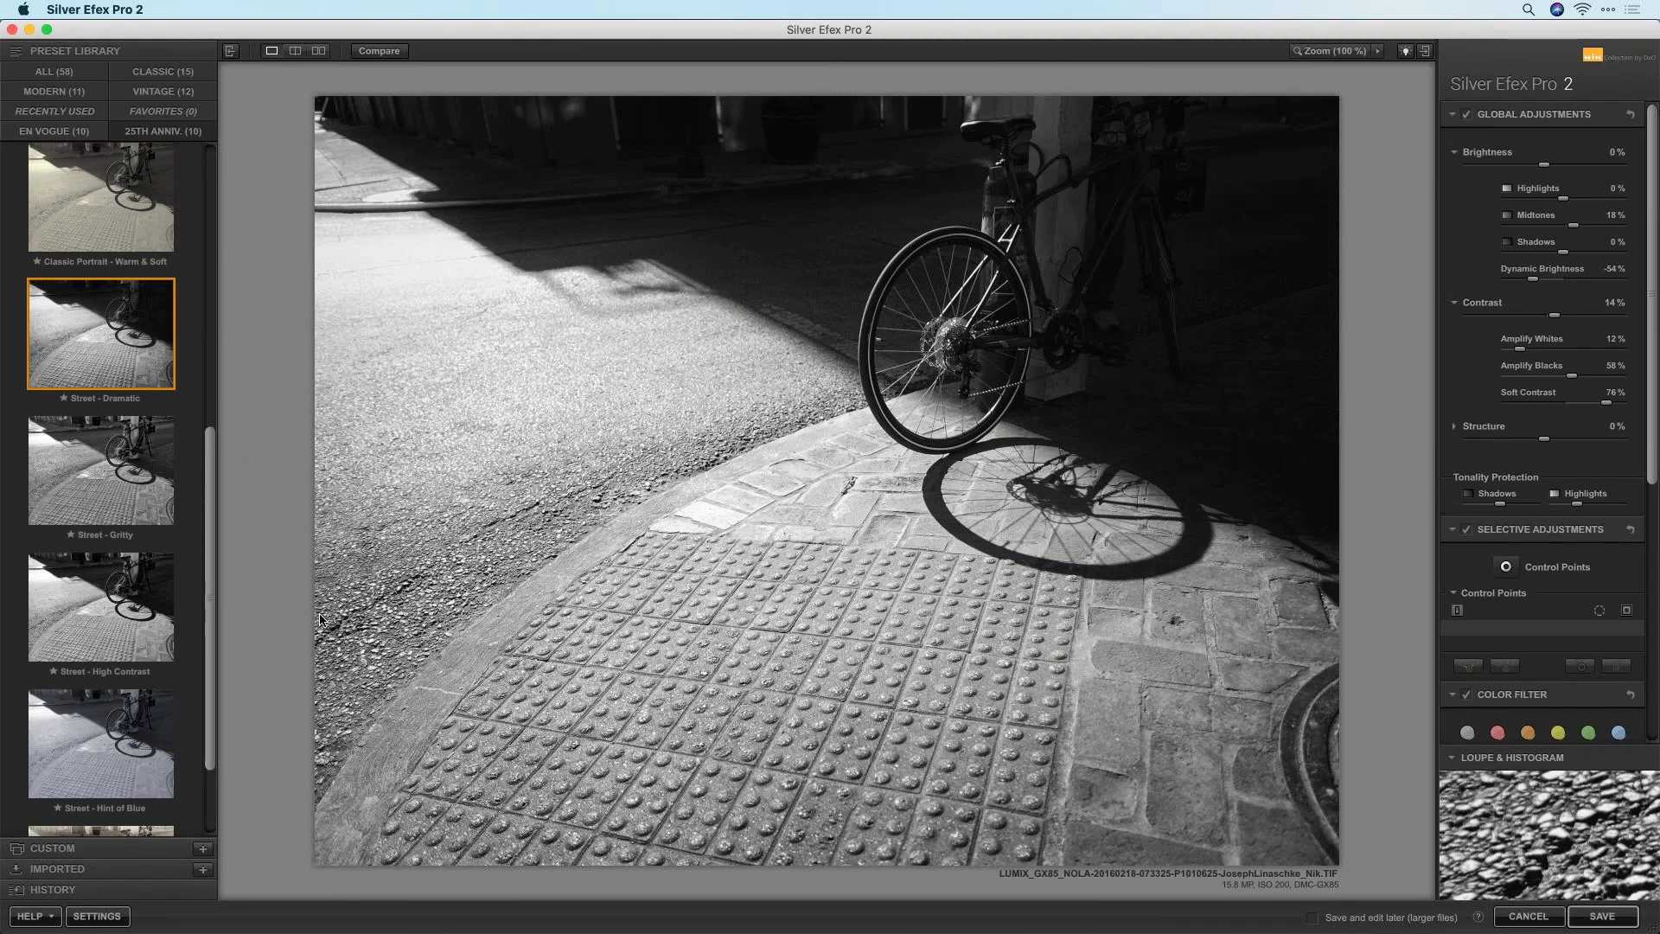
{"action": "left_click", "coordinate": [132, 636]}
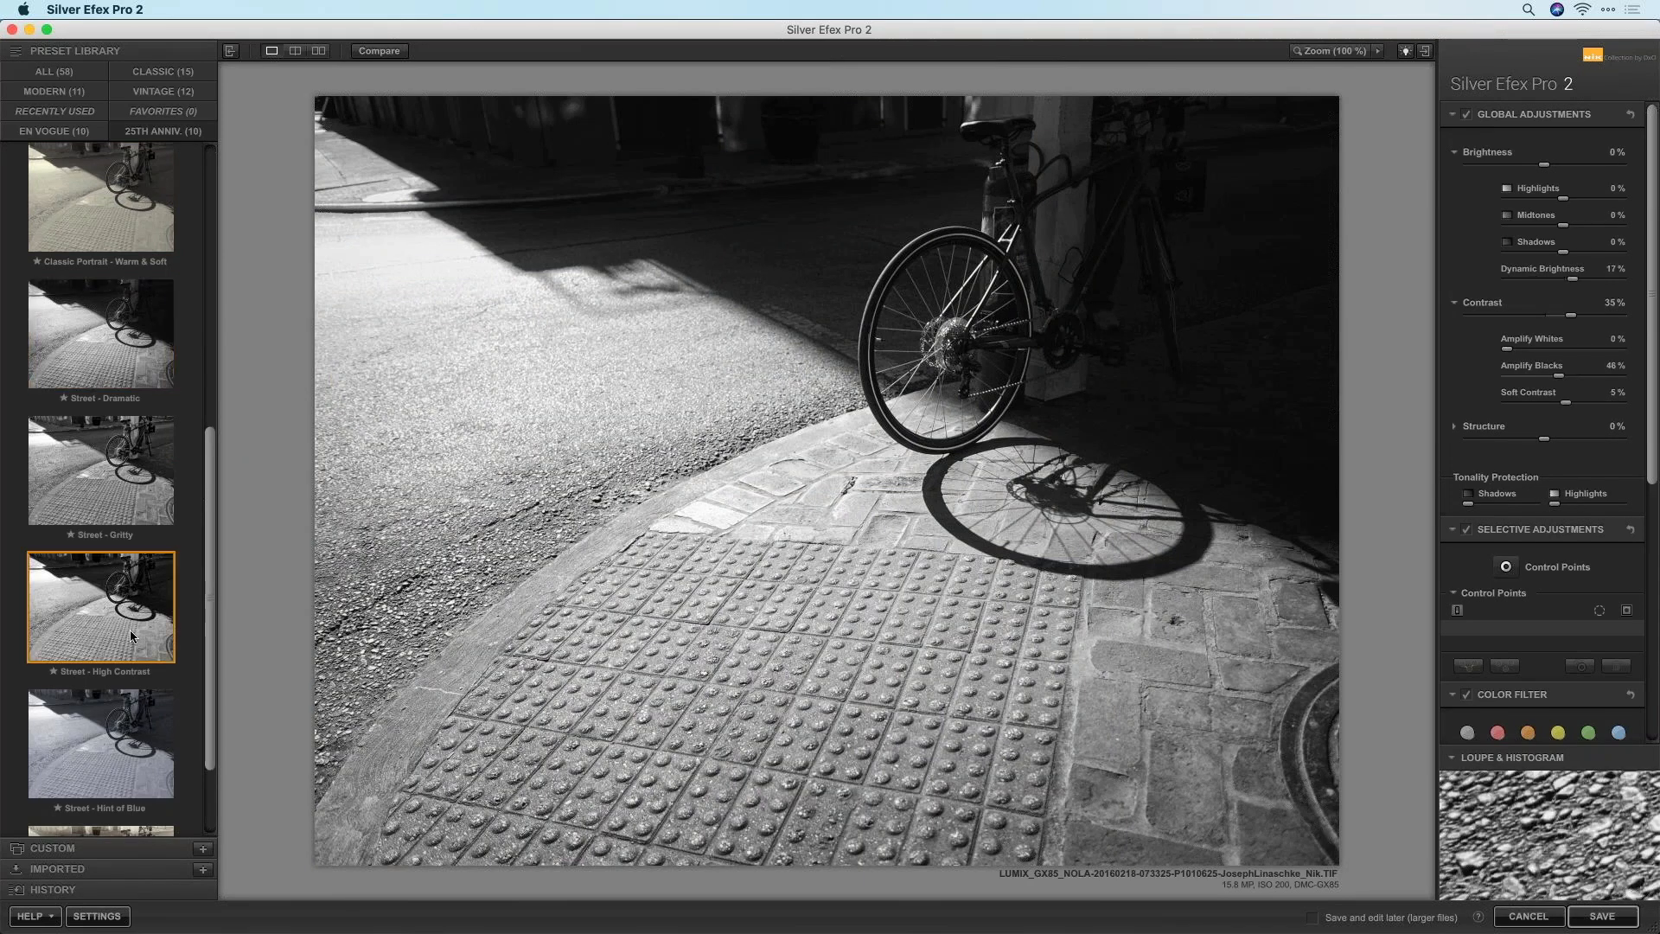
{"action": "left_click", "coordinate": [110, 331]}
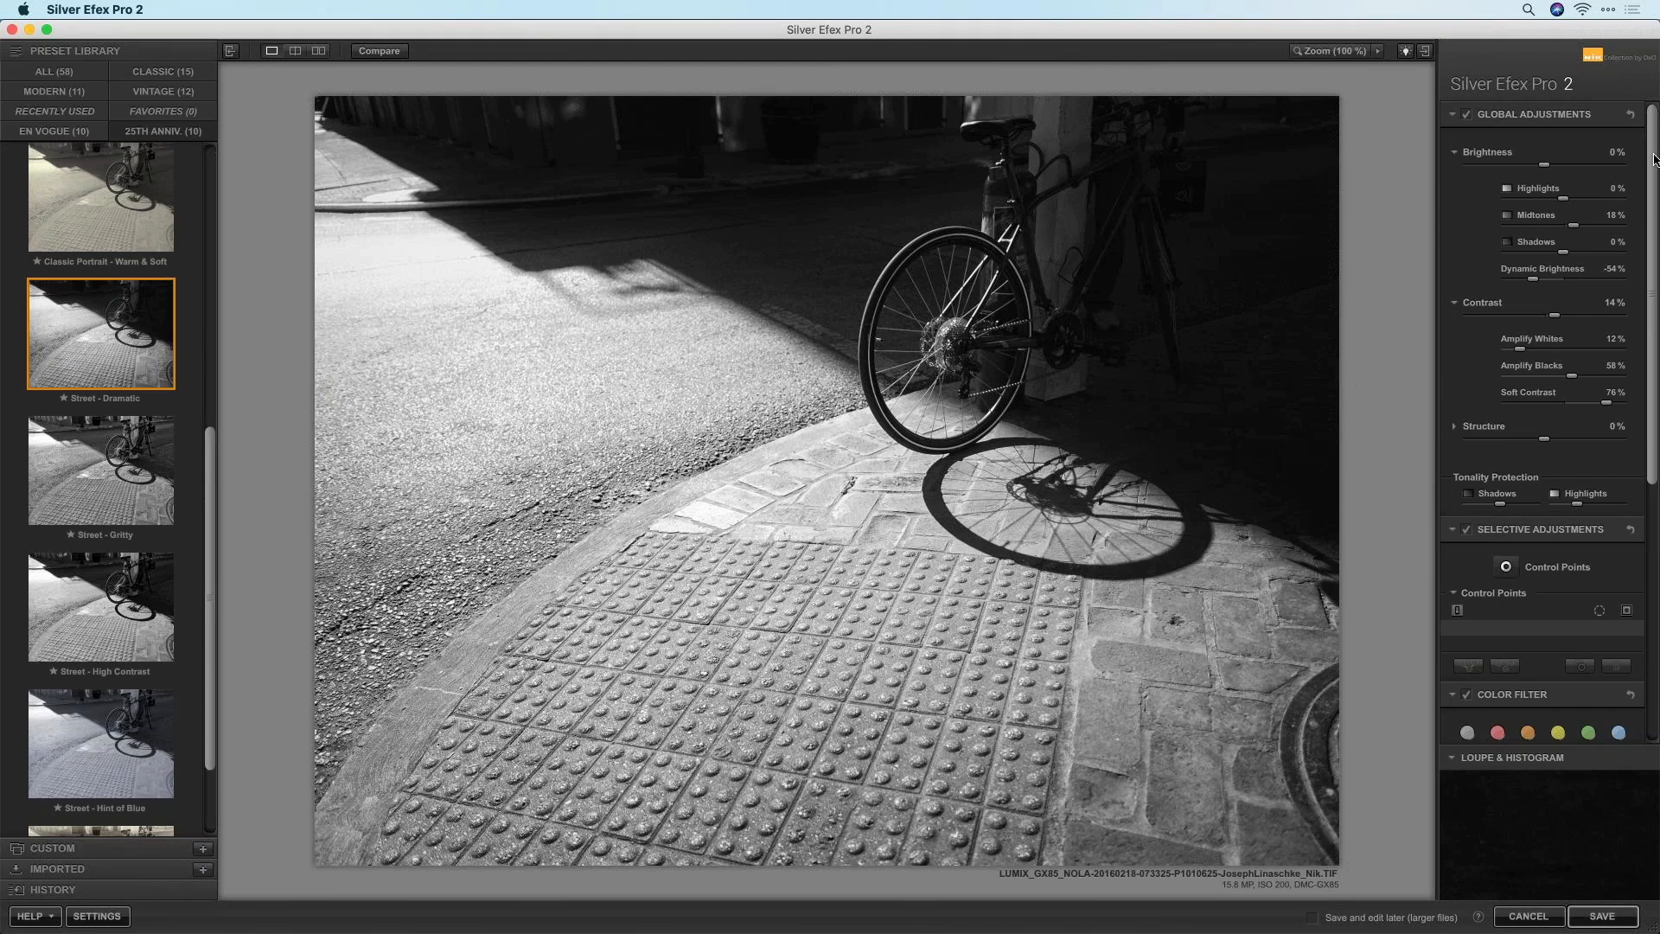
{"action": "scroll", "coordinate": [1653, 164], "scroll_direction": "down", "scroll_amount": 1}
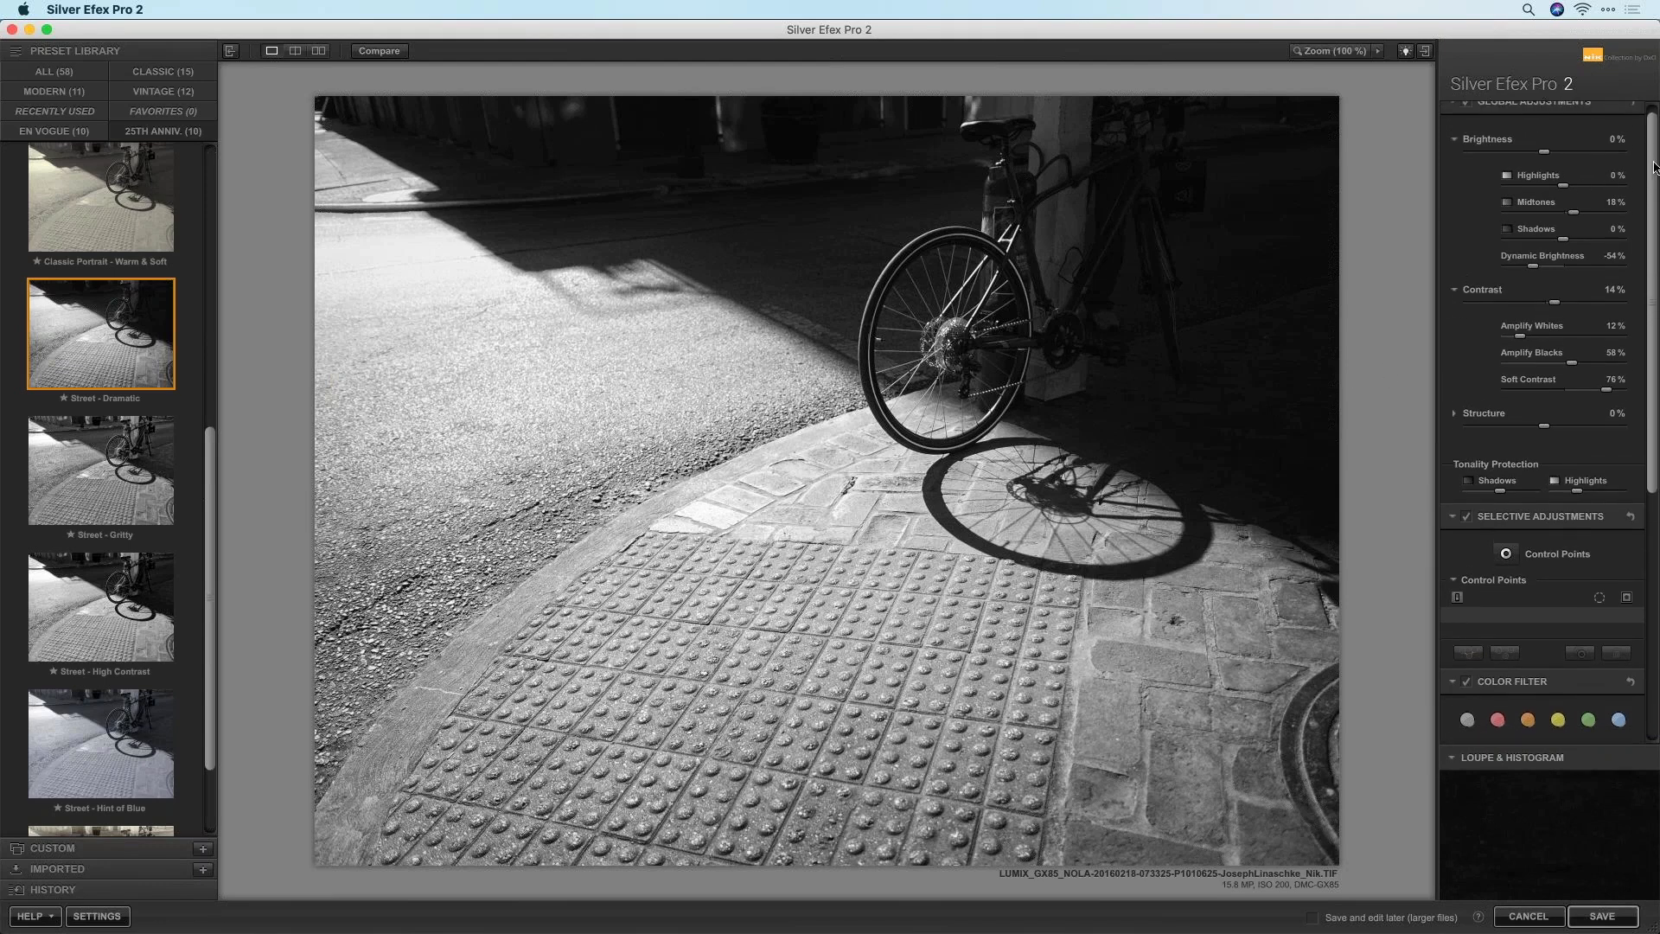
{"action": "scroll", "coordinate": [1653, 156], "scroll_direction": "up", "scroll_amount": 1}
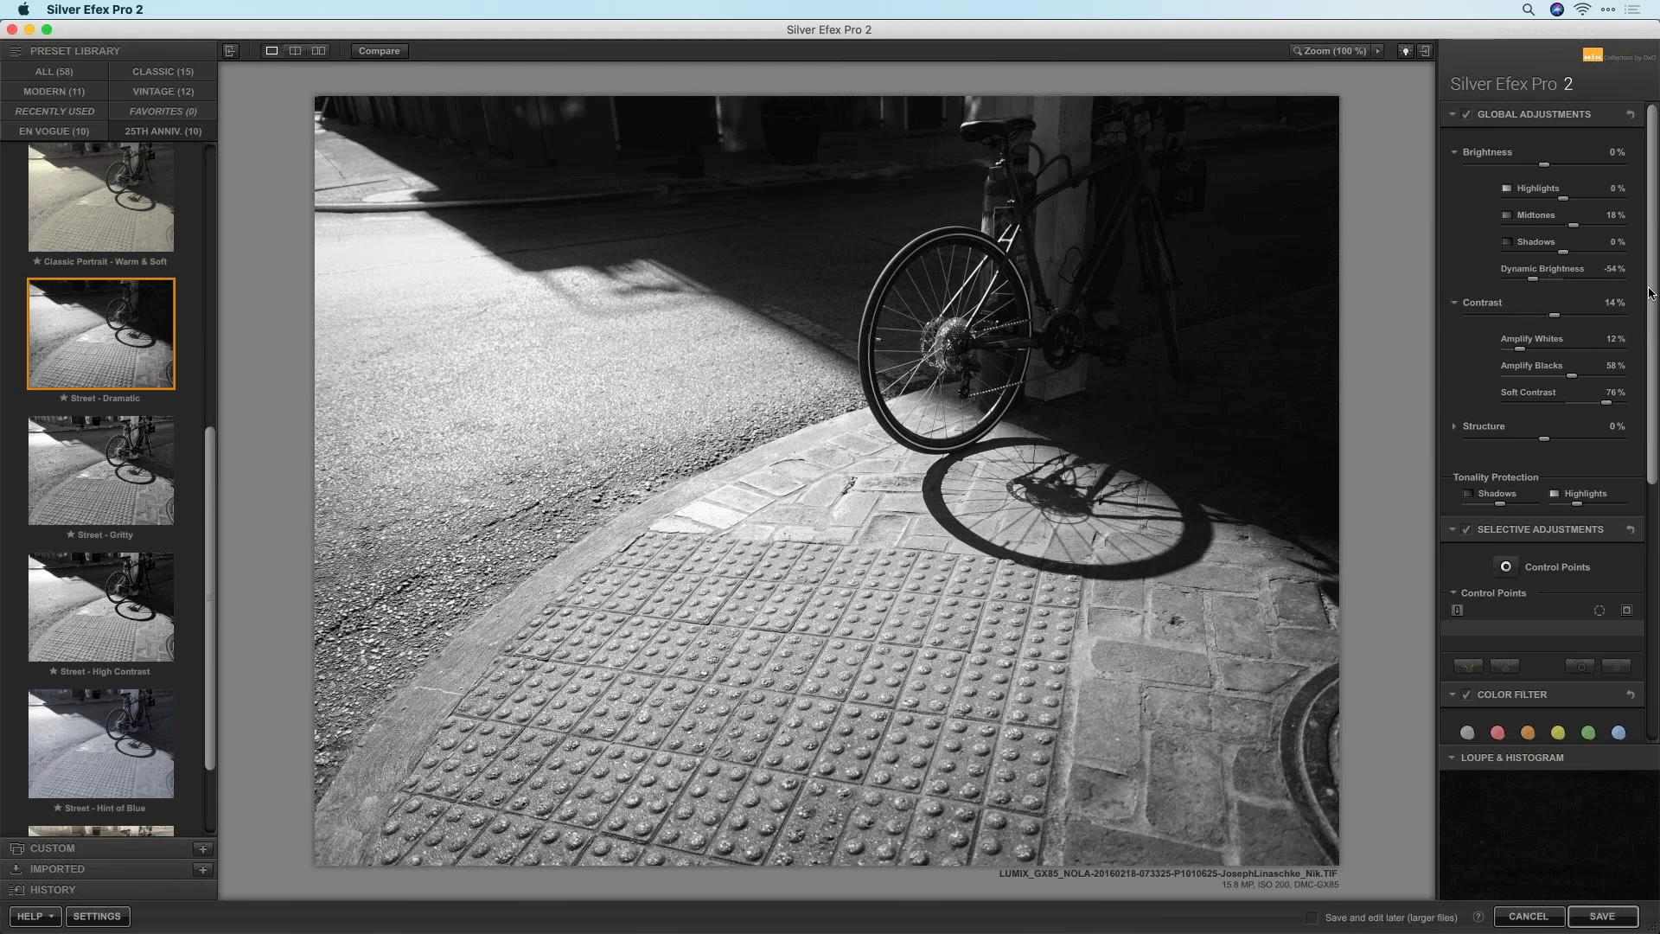
{"action": "left_click_drag", "start_coordinate": [1650, 298], "coordinate": [1637, 255]}
{"action": "left_click", "coordinate": [60, 480]}
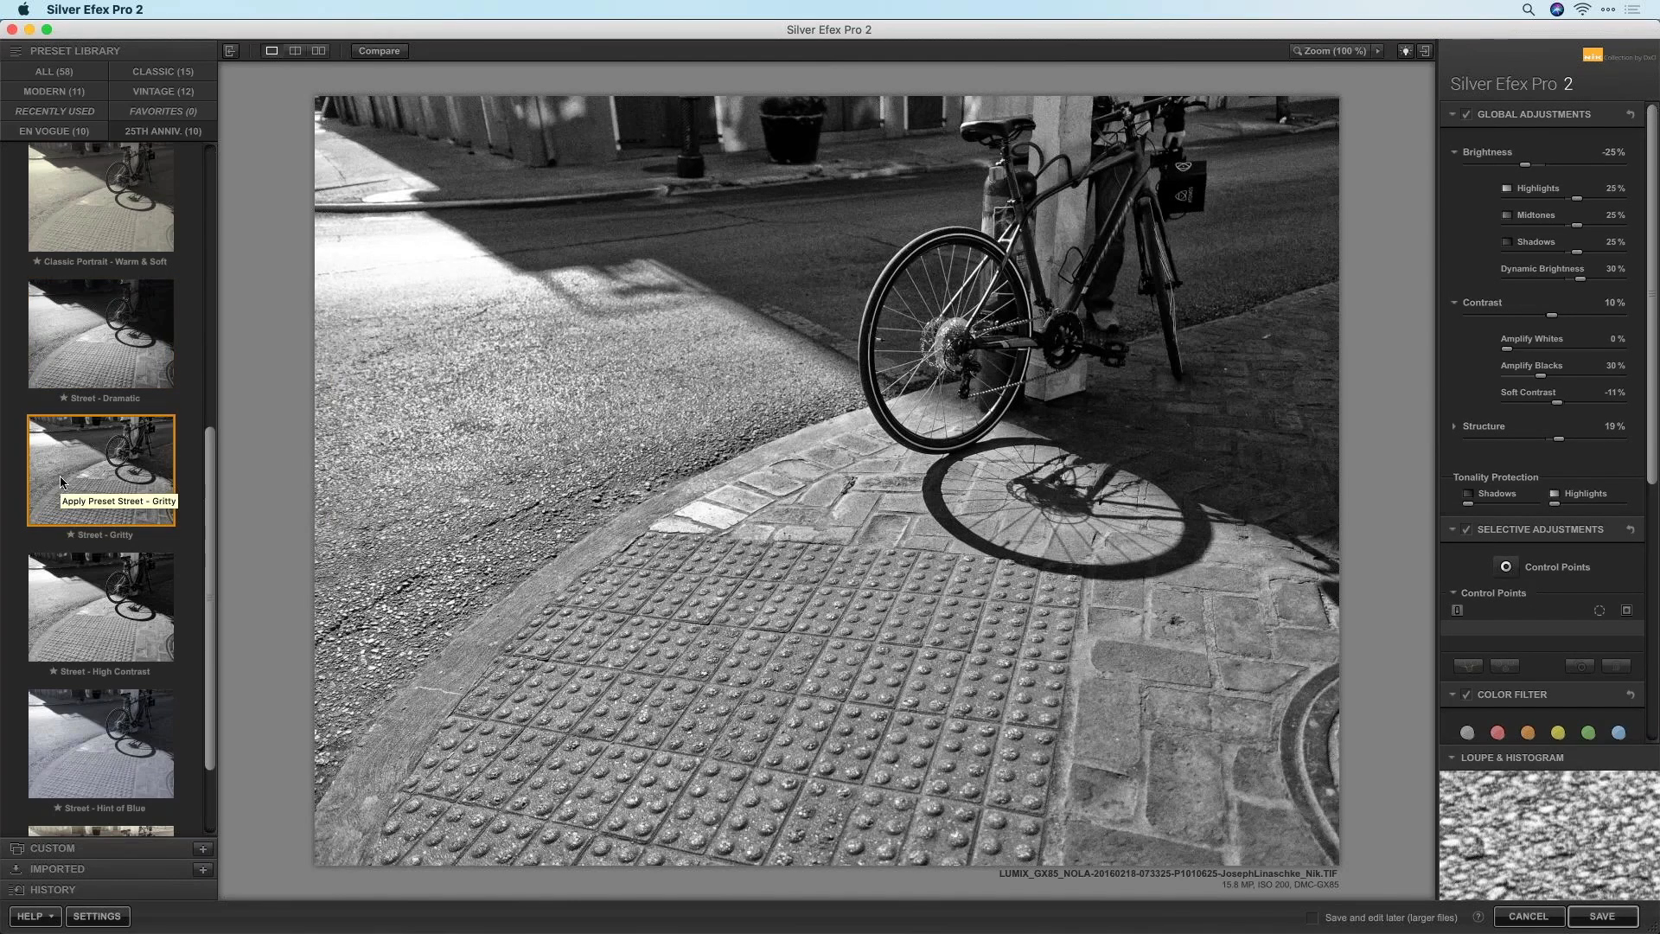
{"action": "left_click", "coordinate": [109, 616]}
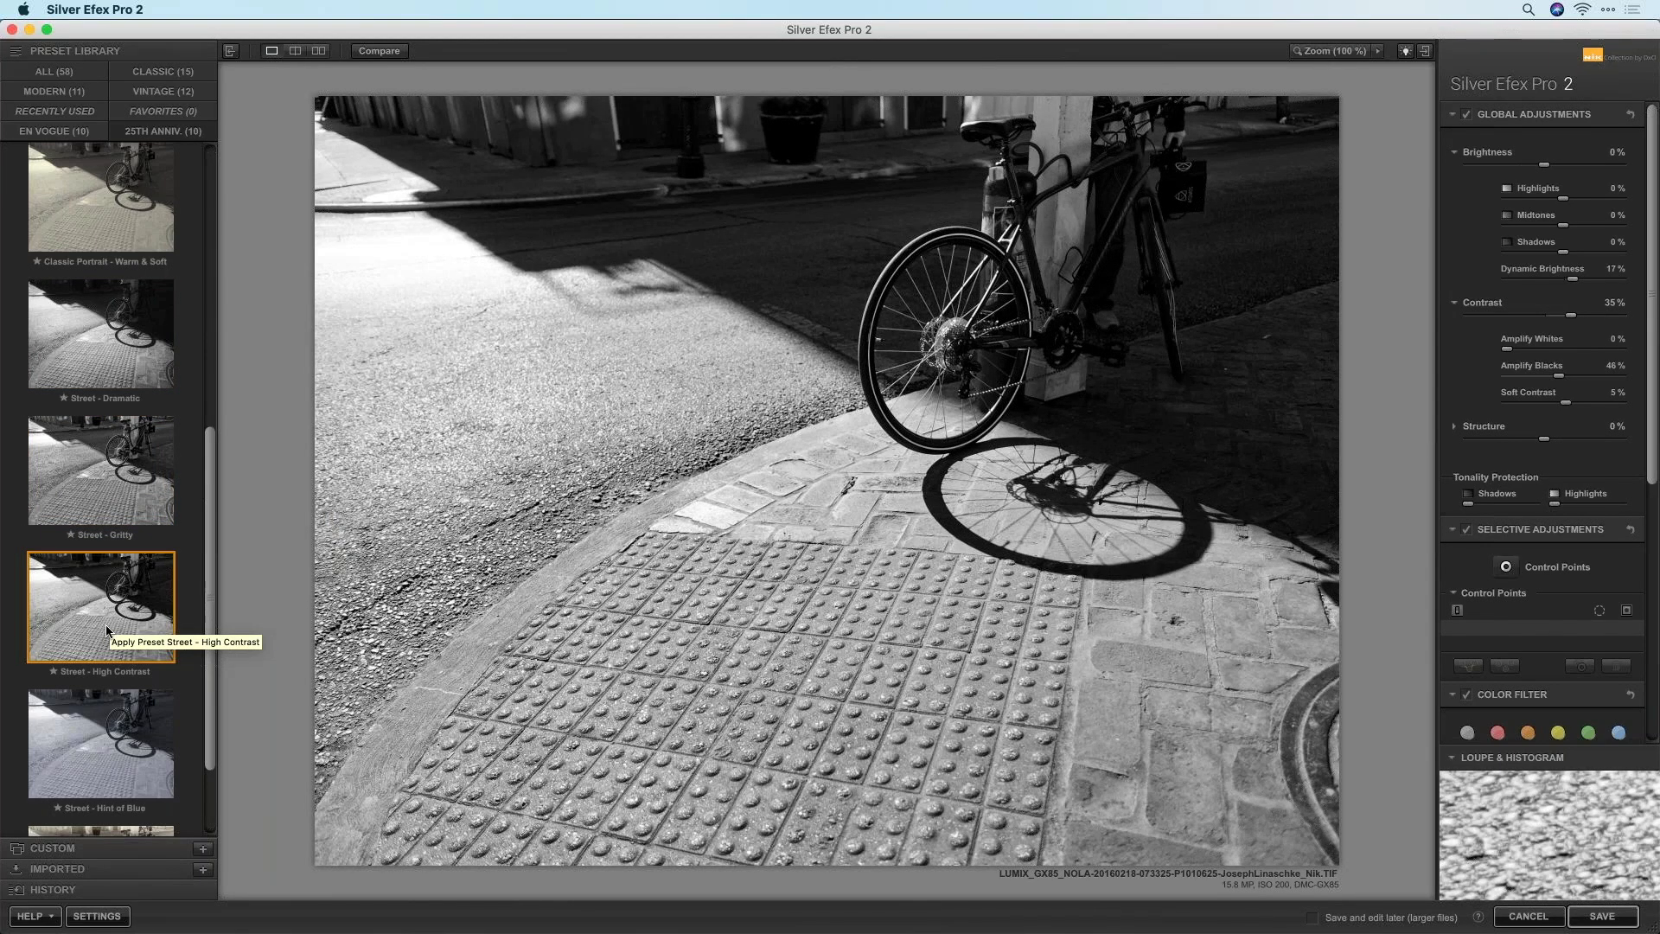
{"action": "left_click", "coordinate": [102, 327]}
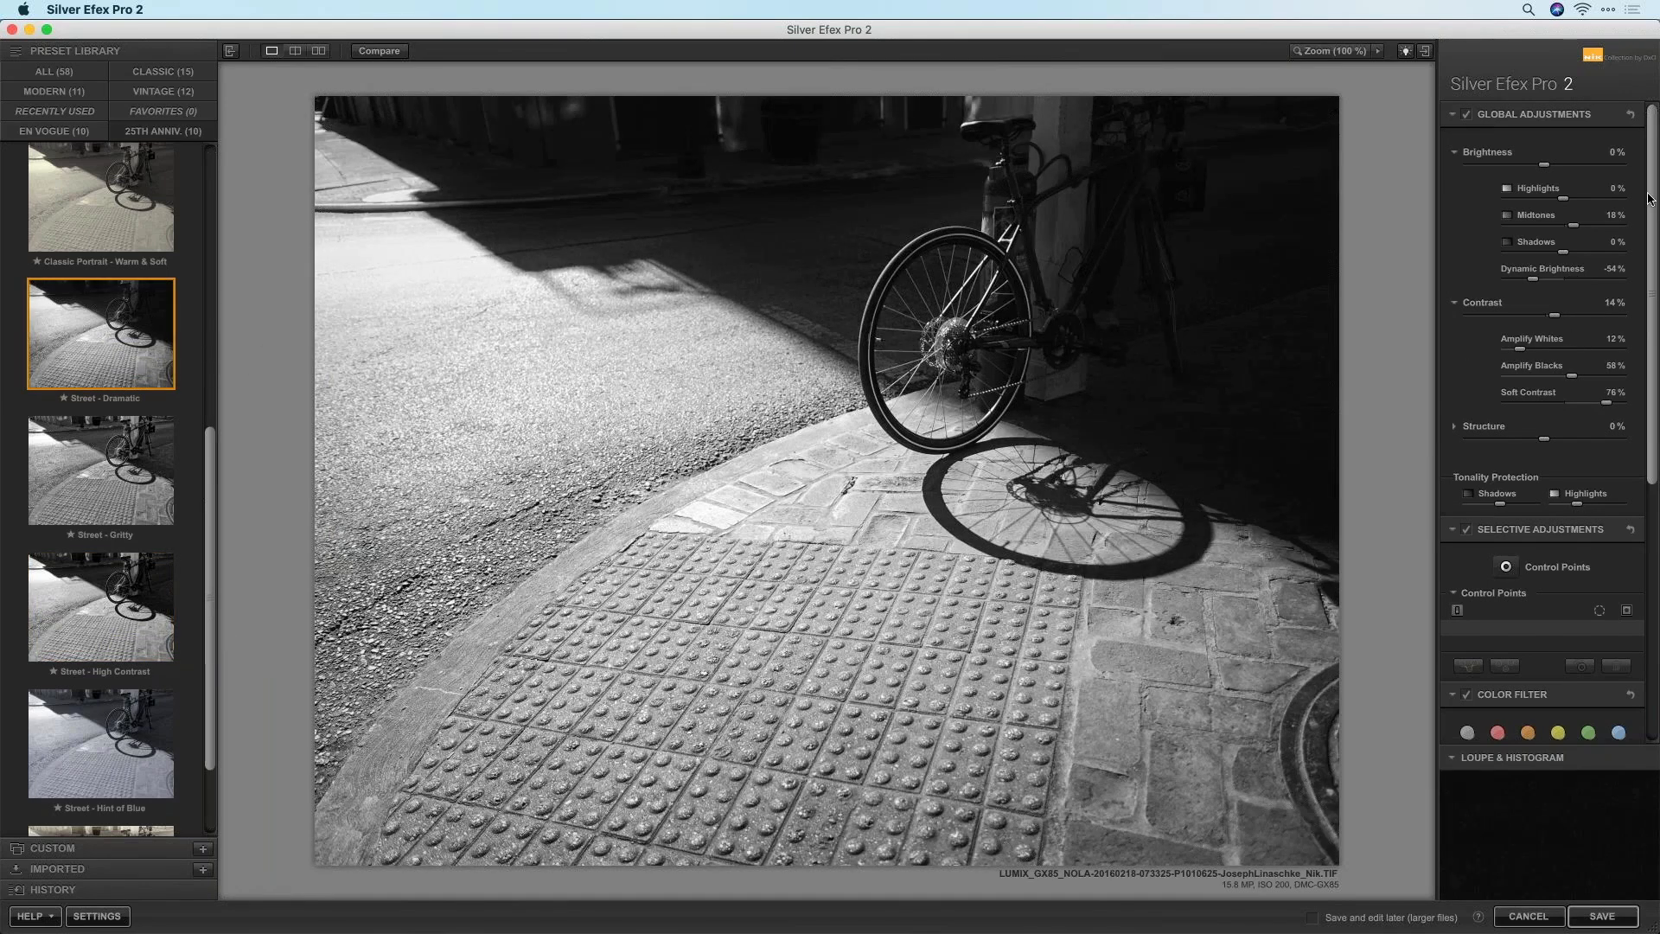
{"action": "left_click_drag", "start_coordinate": [1651, 205], "coordinate": [1642, 543]}
{"action": "left_click_drag", "start_coordinate": [1651, 408], "coordinate": [1648, 149]}
{"action": "left_click", "coordinate": [131, 483]}
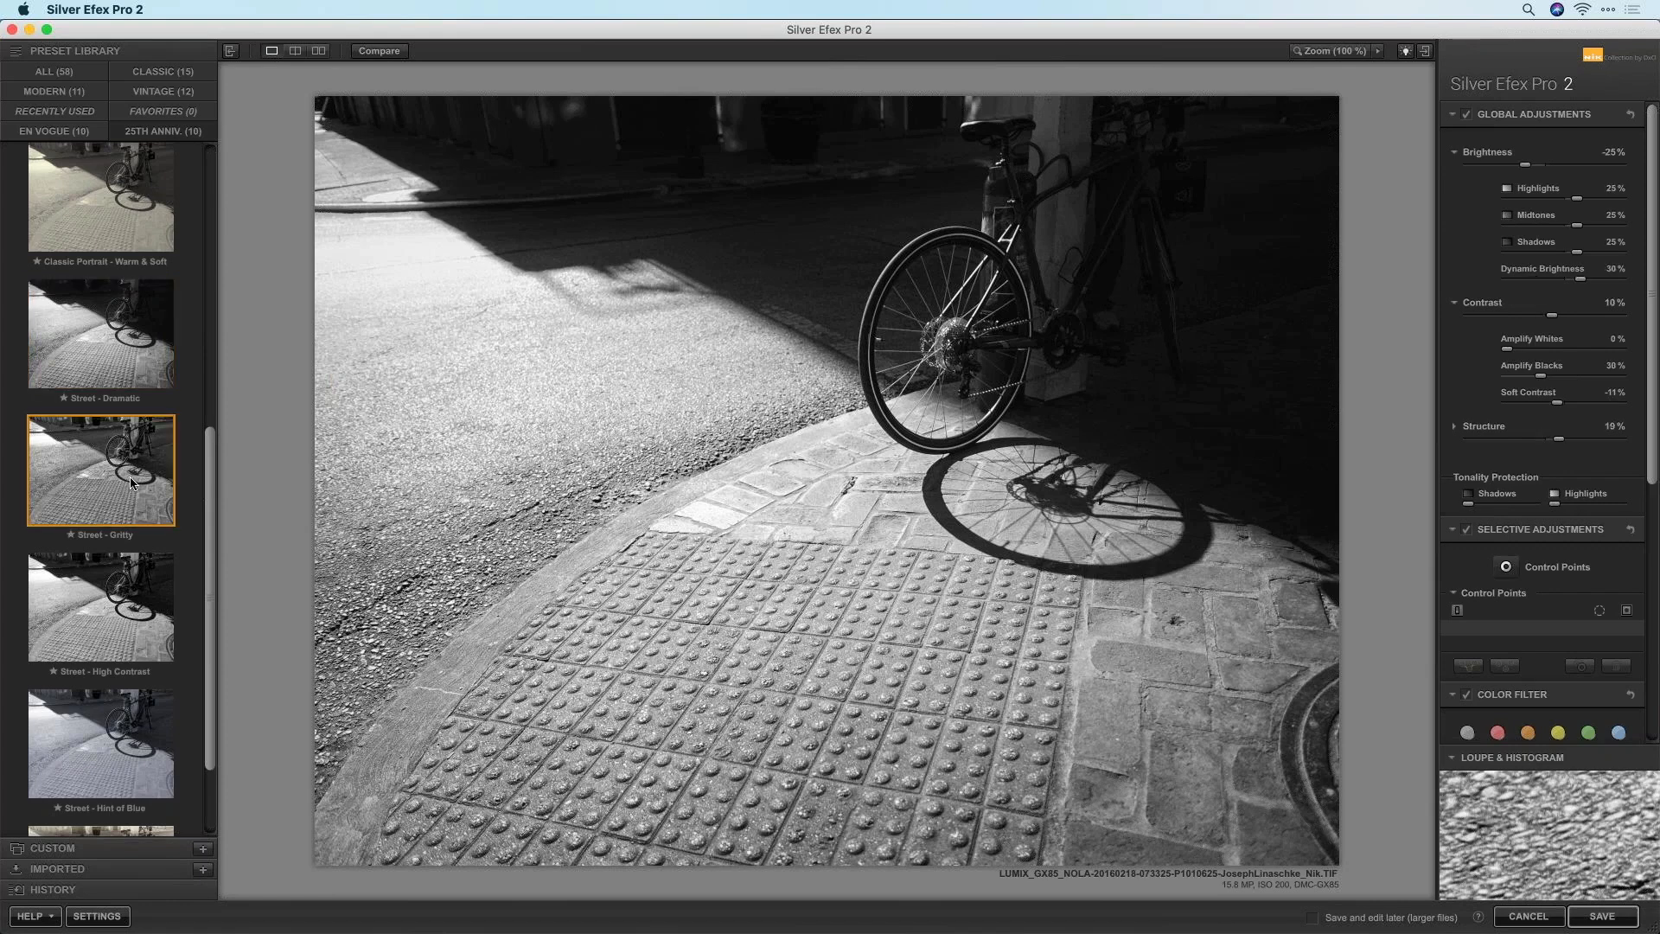
{"action": "left_click", "coordinate": [131, 616]}
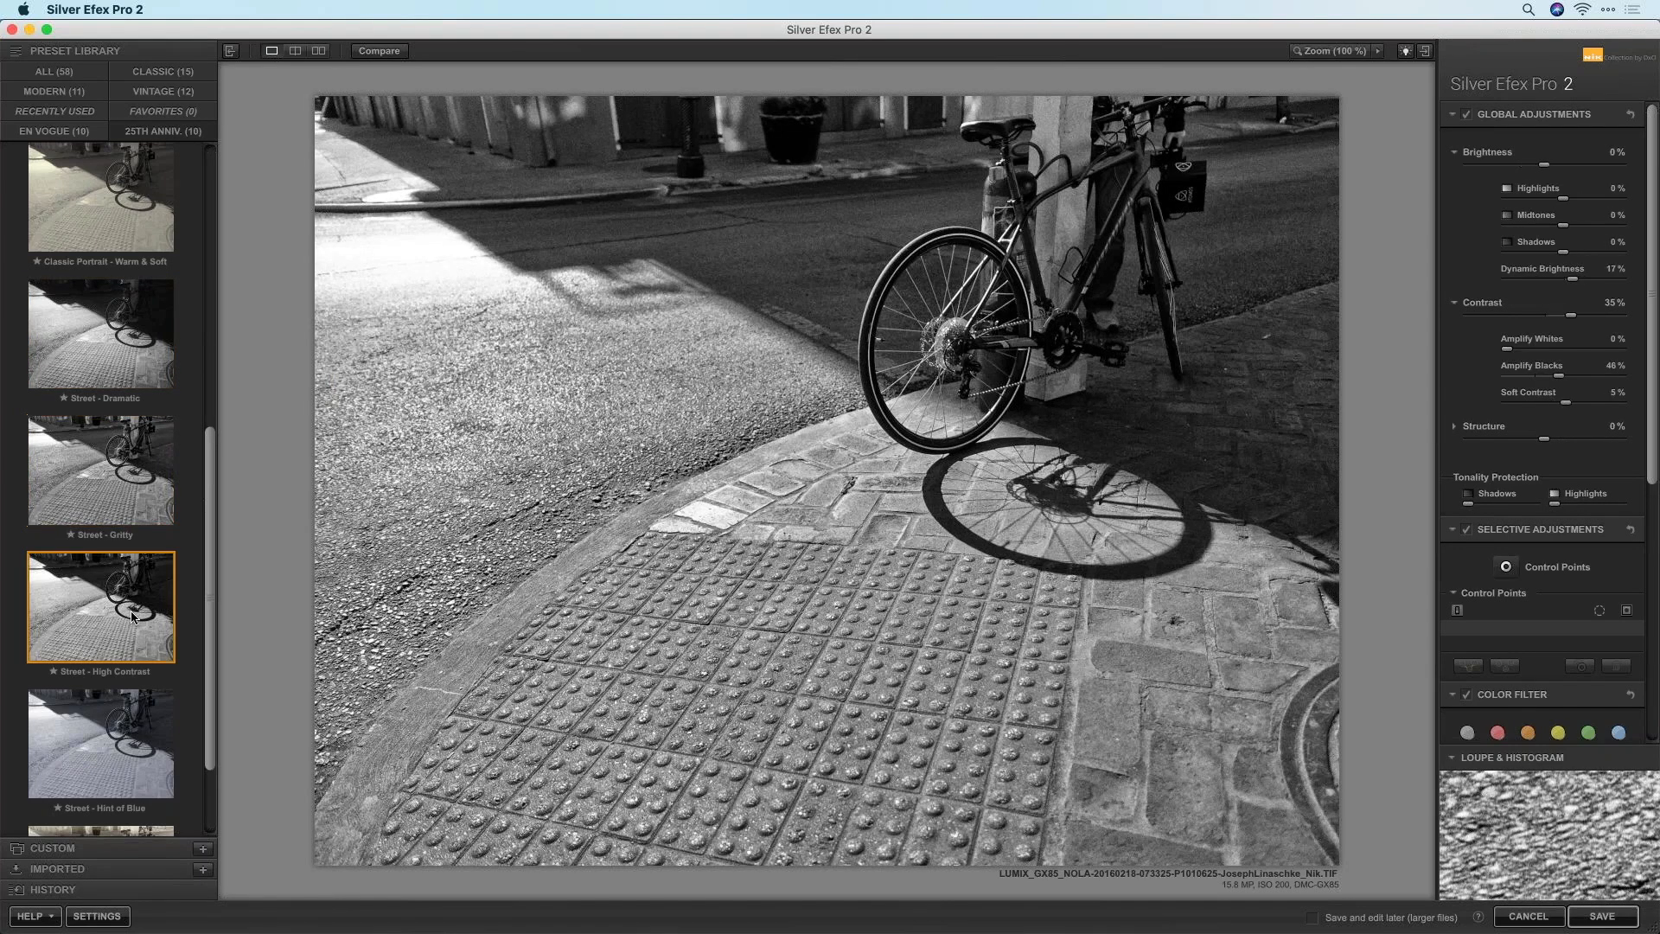
{"action": "scroll", "coordinate": [92, 694], "scroll_direction": "down", "scroll_amount": 1}
{"action": "left_click", "coordinate": [93, 700]}
{"action": "scroll", "coordinate": [97, 537], "scroll_direction": "down", "scroll_amount": 1}
{"action": "left_click", "coordinate": [97, 537]}
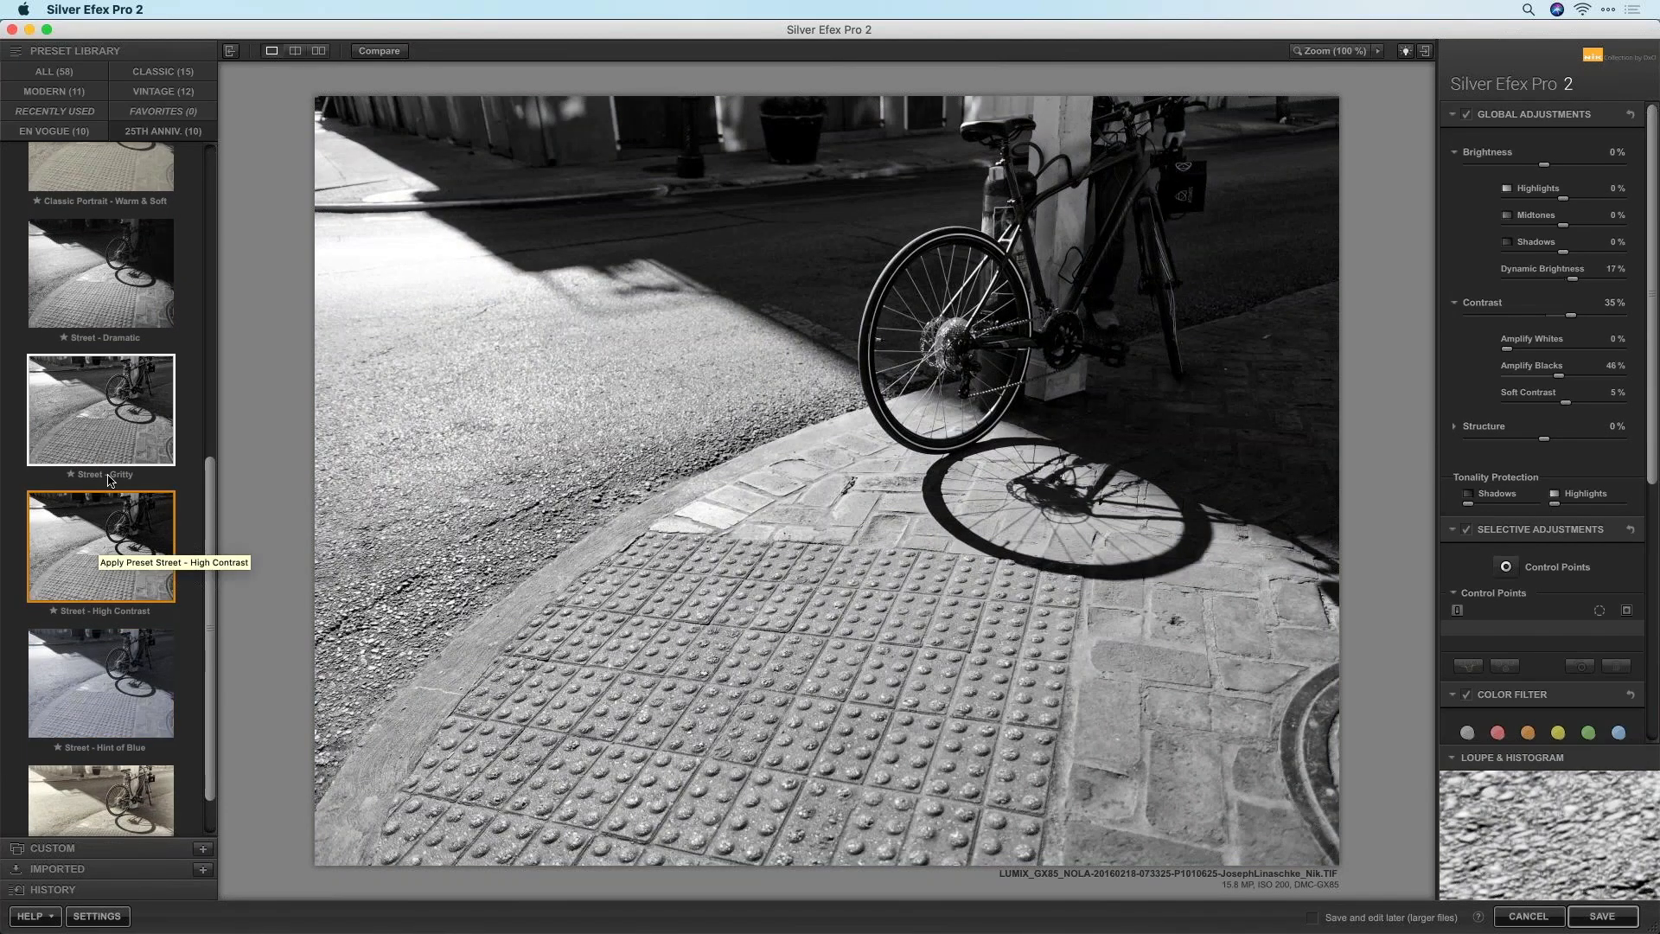
Apply Street - Dramatic with shadows at -65% and highlights at -5%
{"action": "left_click", "coordinate": [105, 262]}
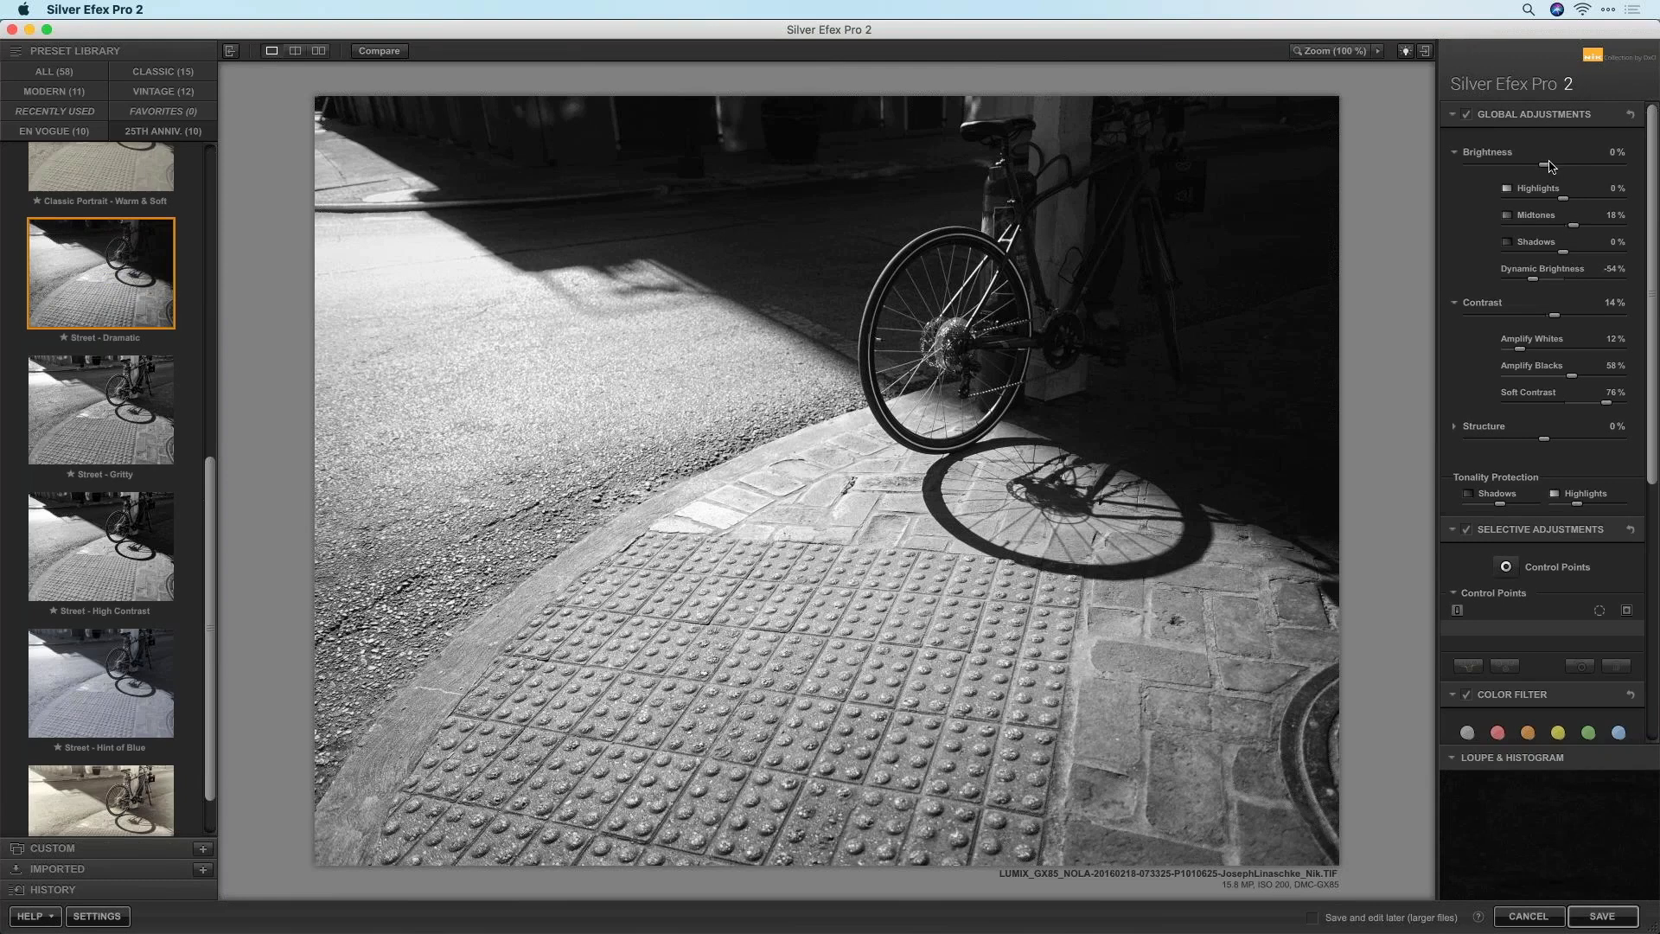
{"action": "mouse_move", "coordinate": [1560, 253]}
{"action": "left_mouse_down"}
{"action": "mouse_move", "coordinate": [1544, 261]}
{"action": "mouse_move", "coordinate": [1565, 263]}
{"action": "left_mouse_up"}
{"action": "mouse_move", "coordinate": [1545, 166]}
{"action": "left_mouse_down"}
{"action": "mouse_move", "coordinate": [1504, 172]}
{"action": "mouse_move", "coordinate": [1595, 176]}
{"action": "mouse_move", "coordinate": [1548, 166]}
{"action": "left_mouse_up"}
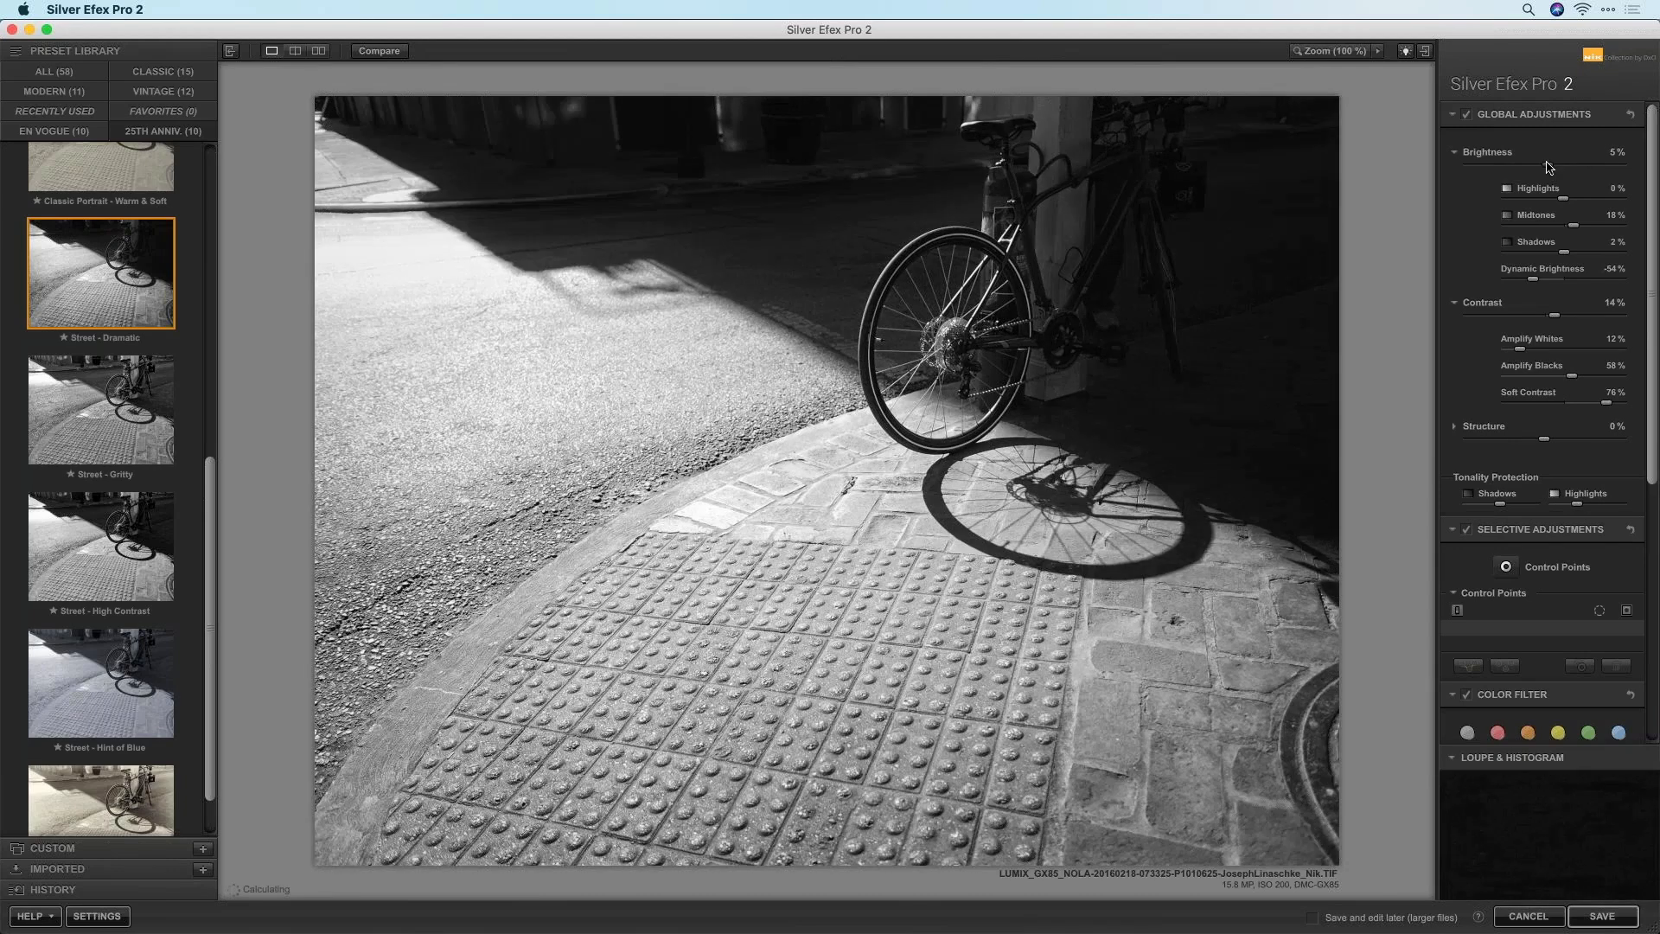
{"action": "left_click", "coordinate": [1456, 153]}
{"action": "left_click", "coordinate": [1454, 188]}
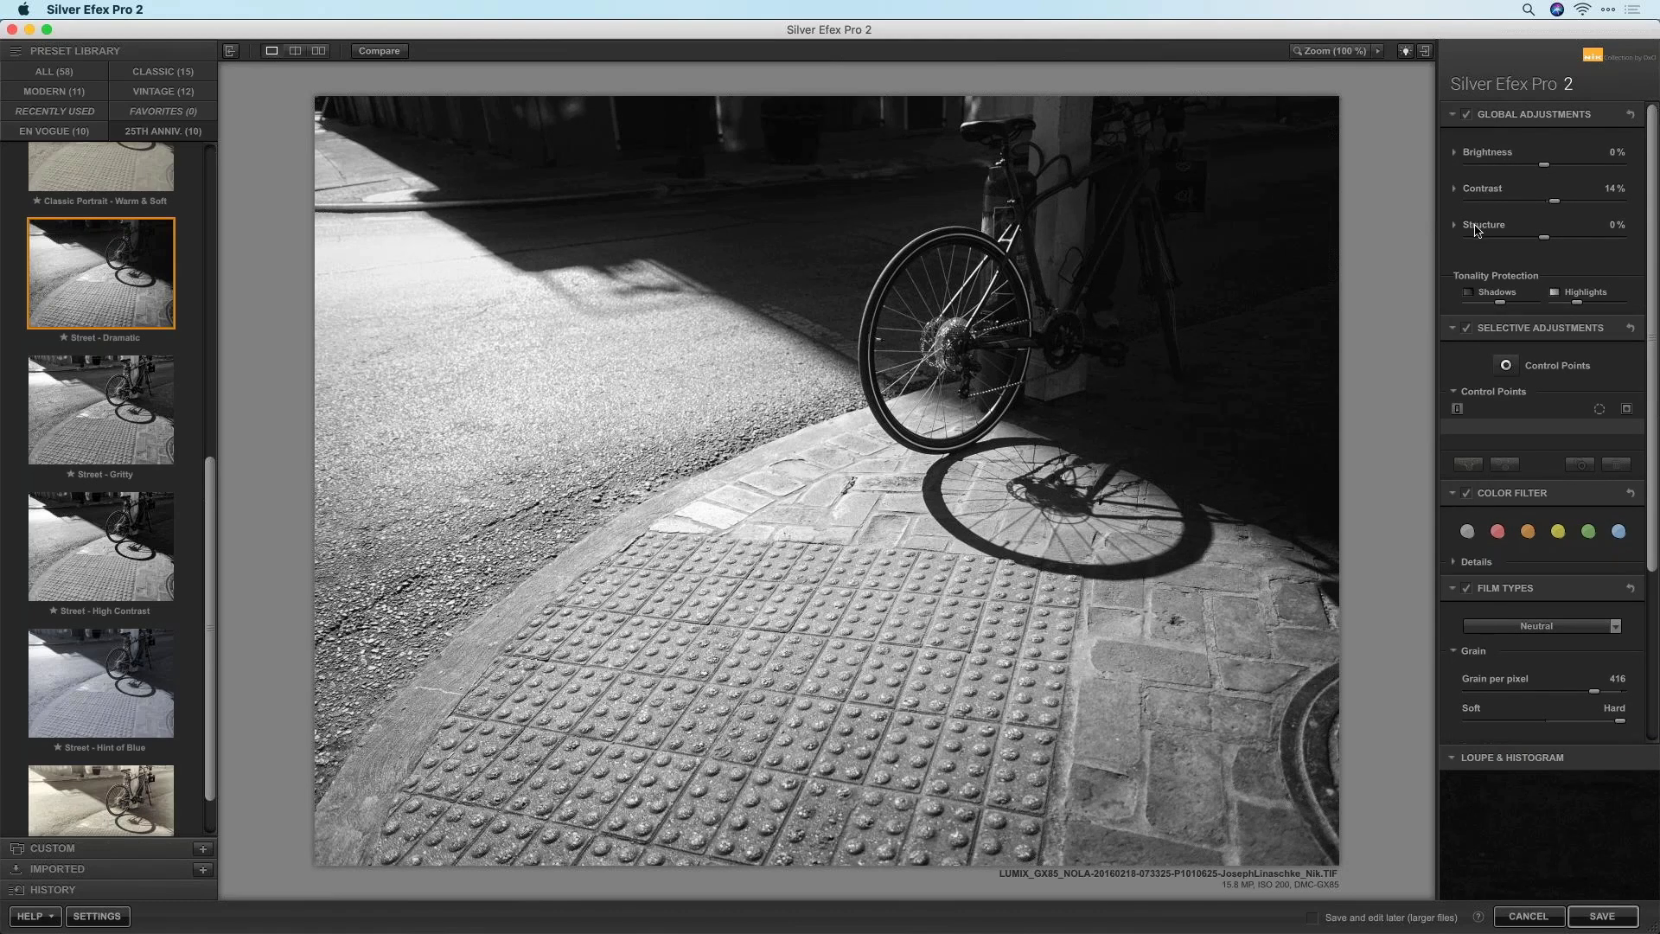
{"action": "left_click", "coordinate": [1456, 154]}
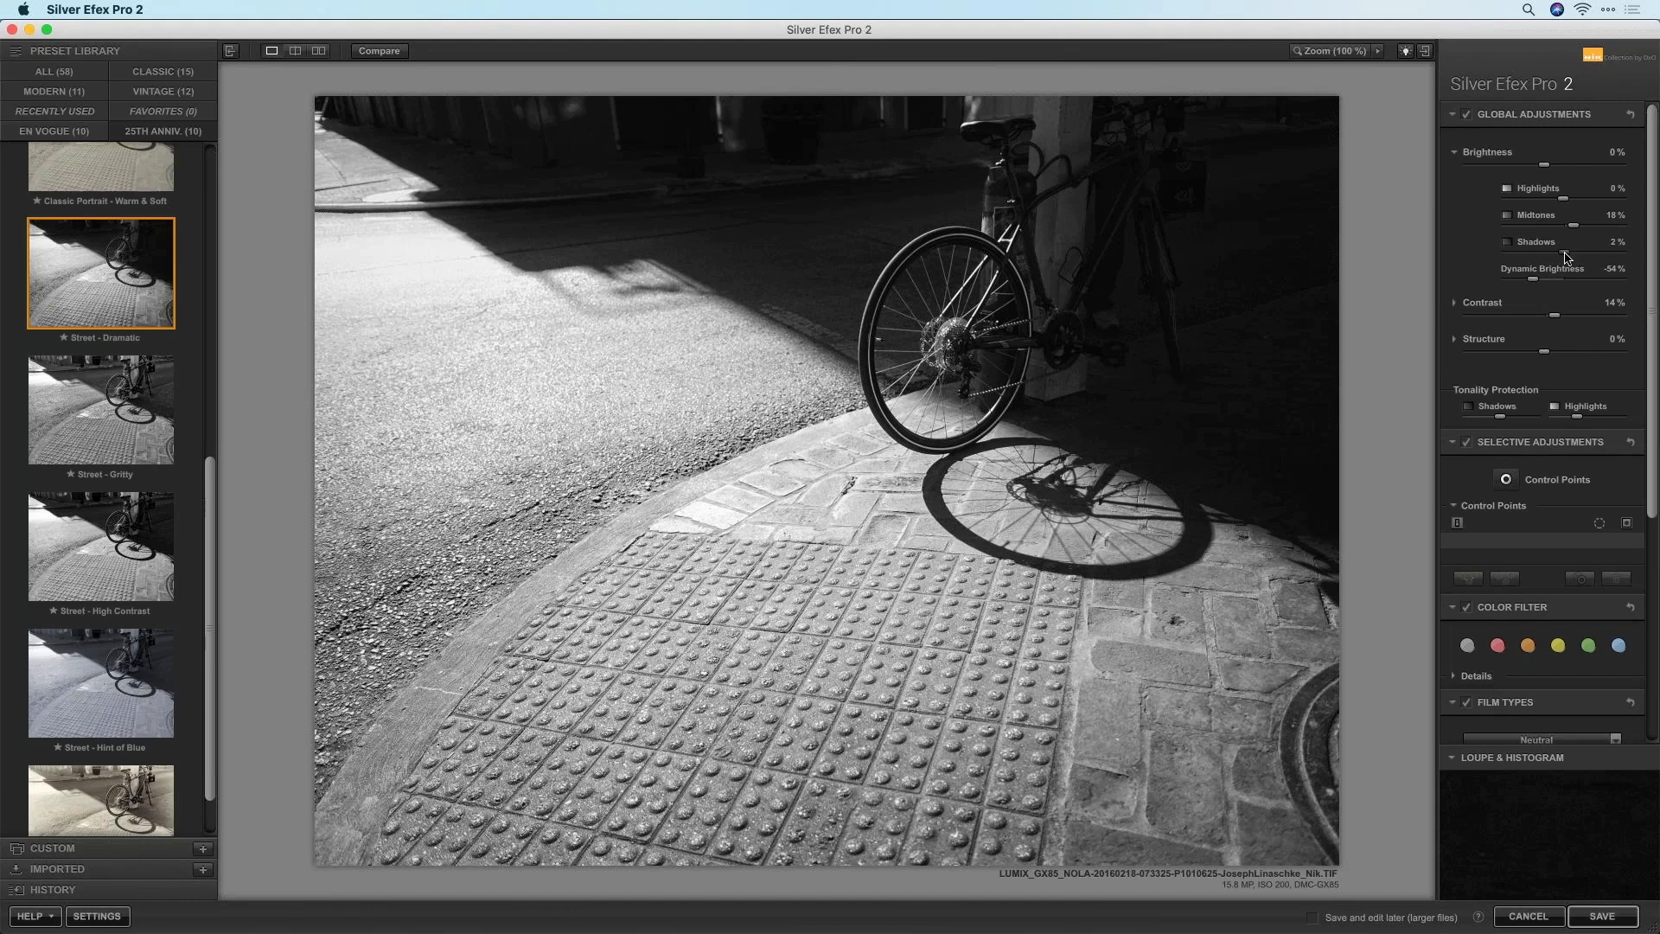
{"action": "left_click_drag", "start_coordinate": [1604, 200], "coordinate": [1526, 258]}
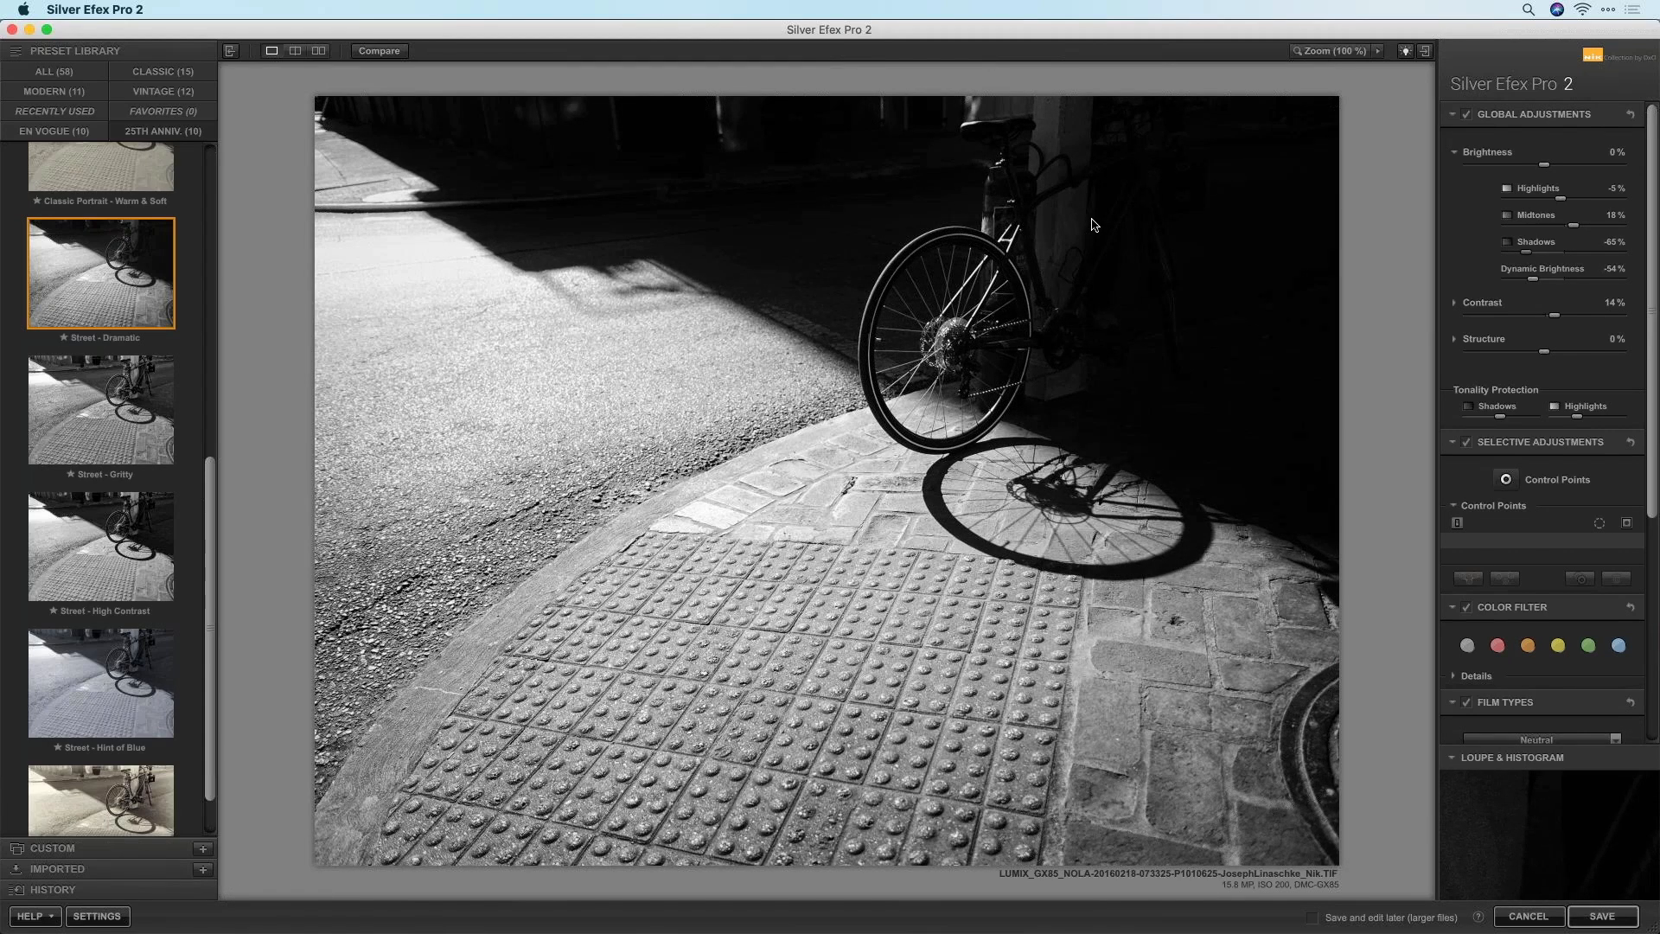
Raise Amplify Whites to 66% to brighten the highlights
{"action": "left_click", "coordinate": [1456, 304]}
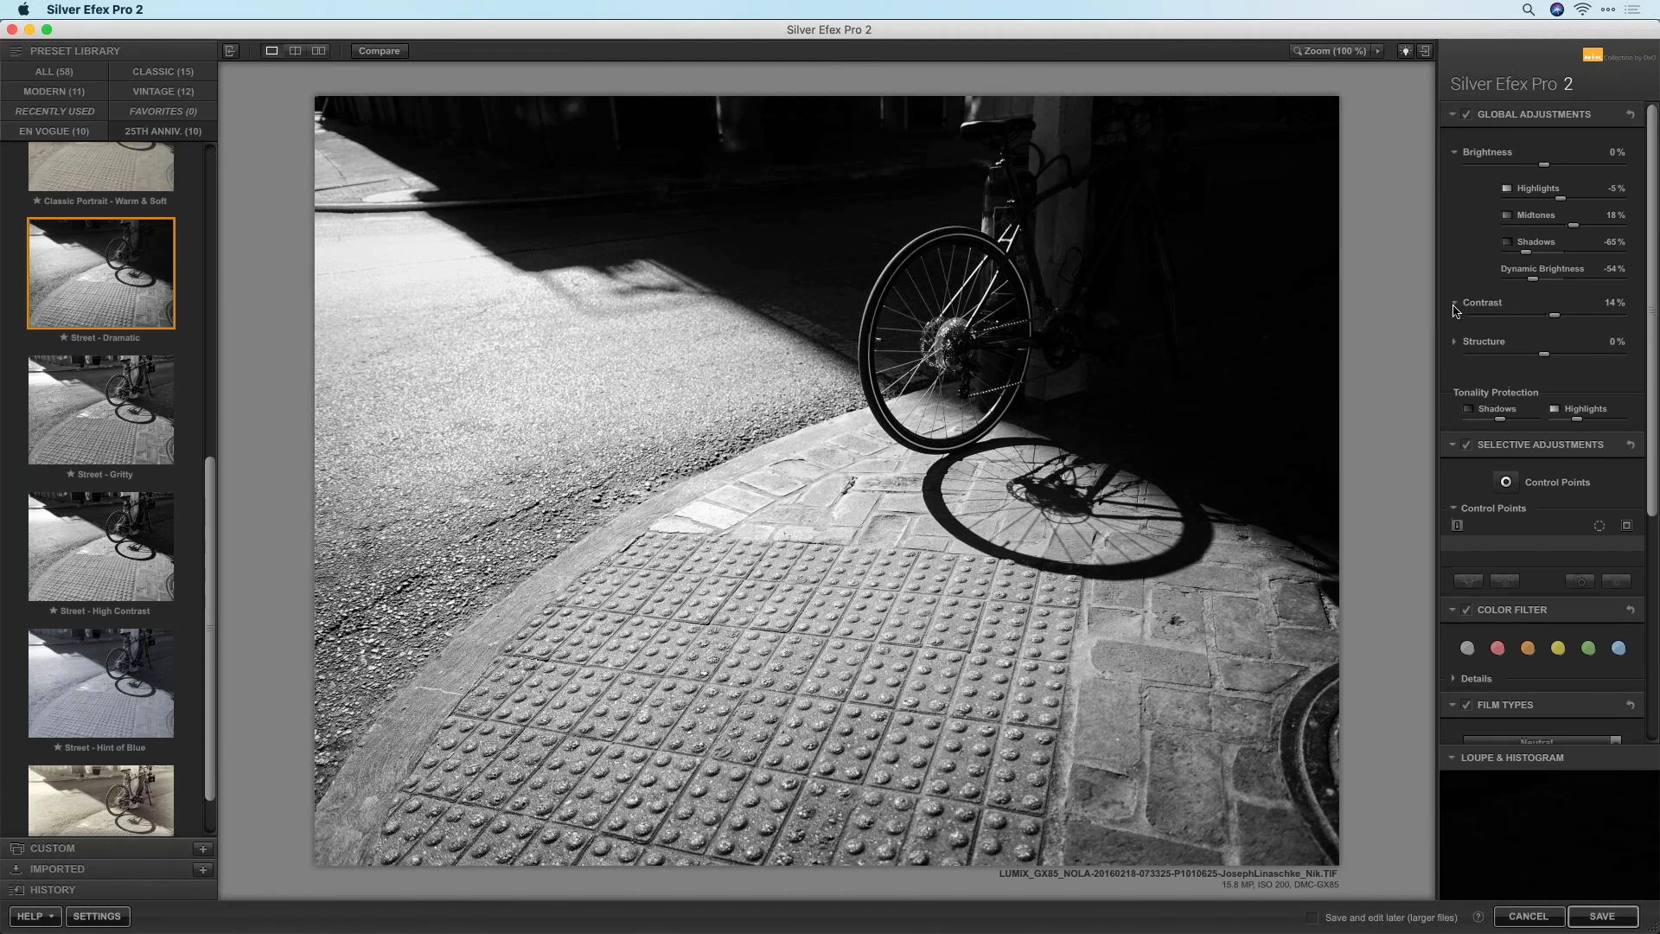
{"action": "left_click_drag", "start_coordinate": [1519, 348], "coordinate": [1567, 353]}
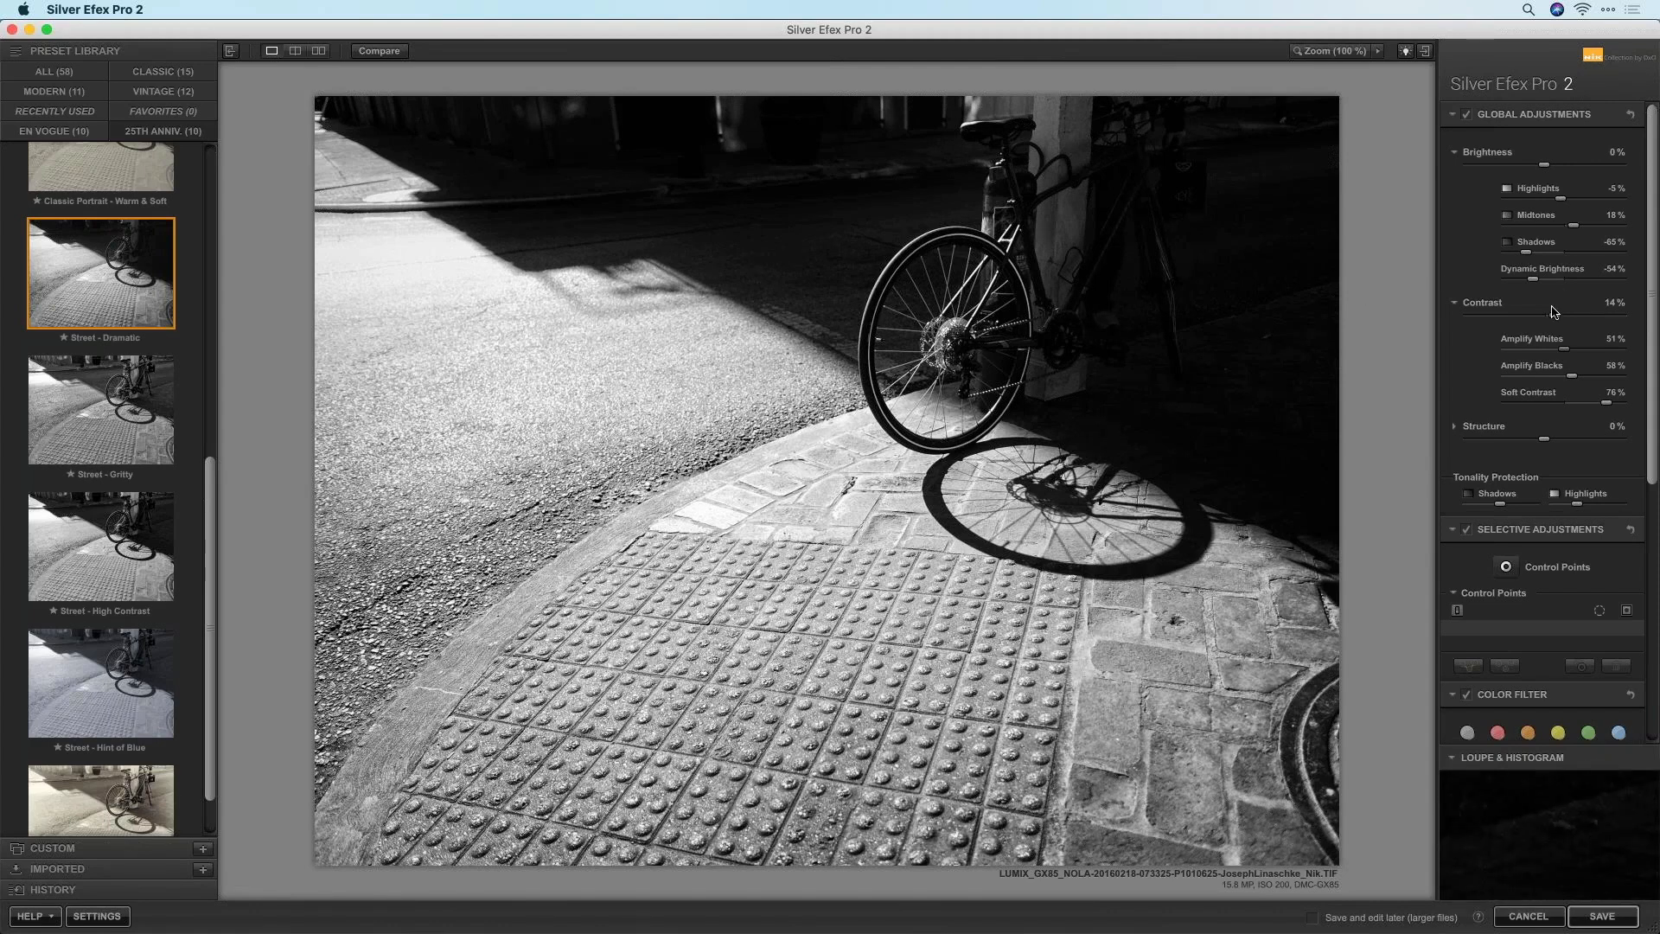
{"action": "left_click_drag", "start_coordinate": [1560, 352], "coordinate": [1580, 355]}
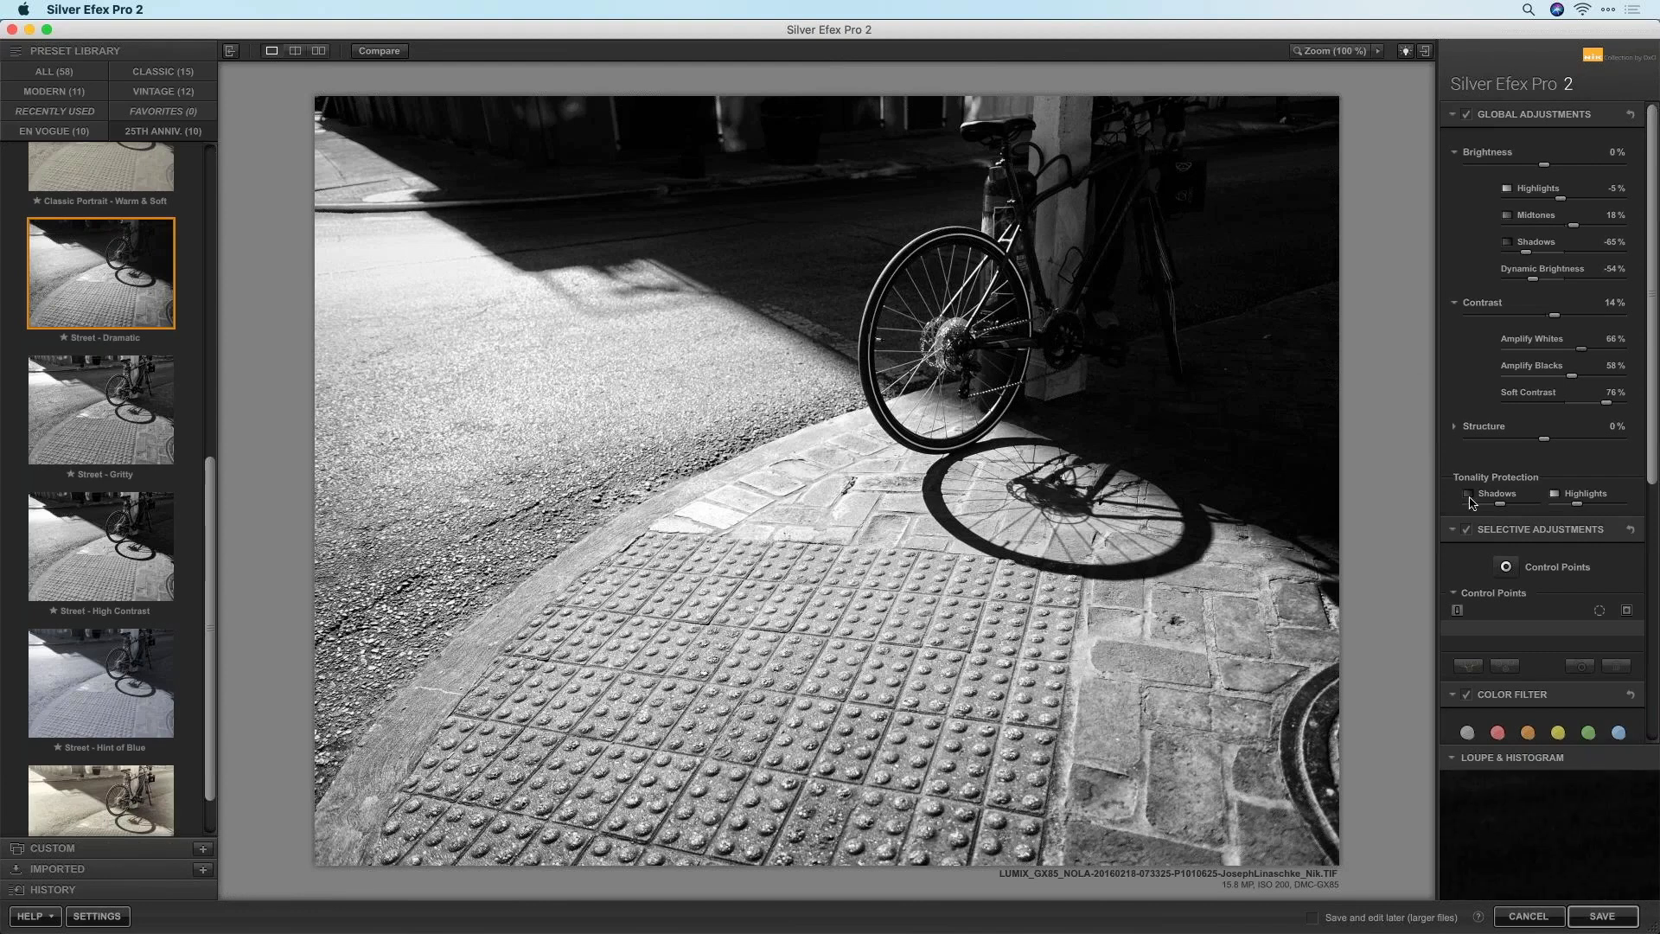
Add a control point right of the pole above the bicycle and darken that spot
{"action": "left_click", "coordinate": [1508, 570]}
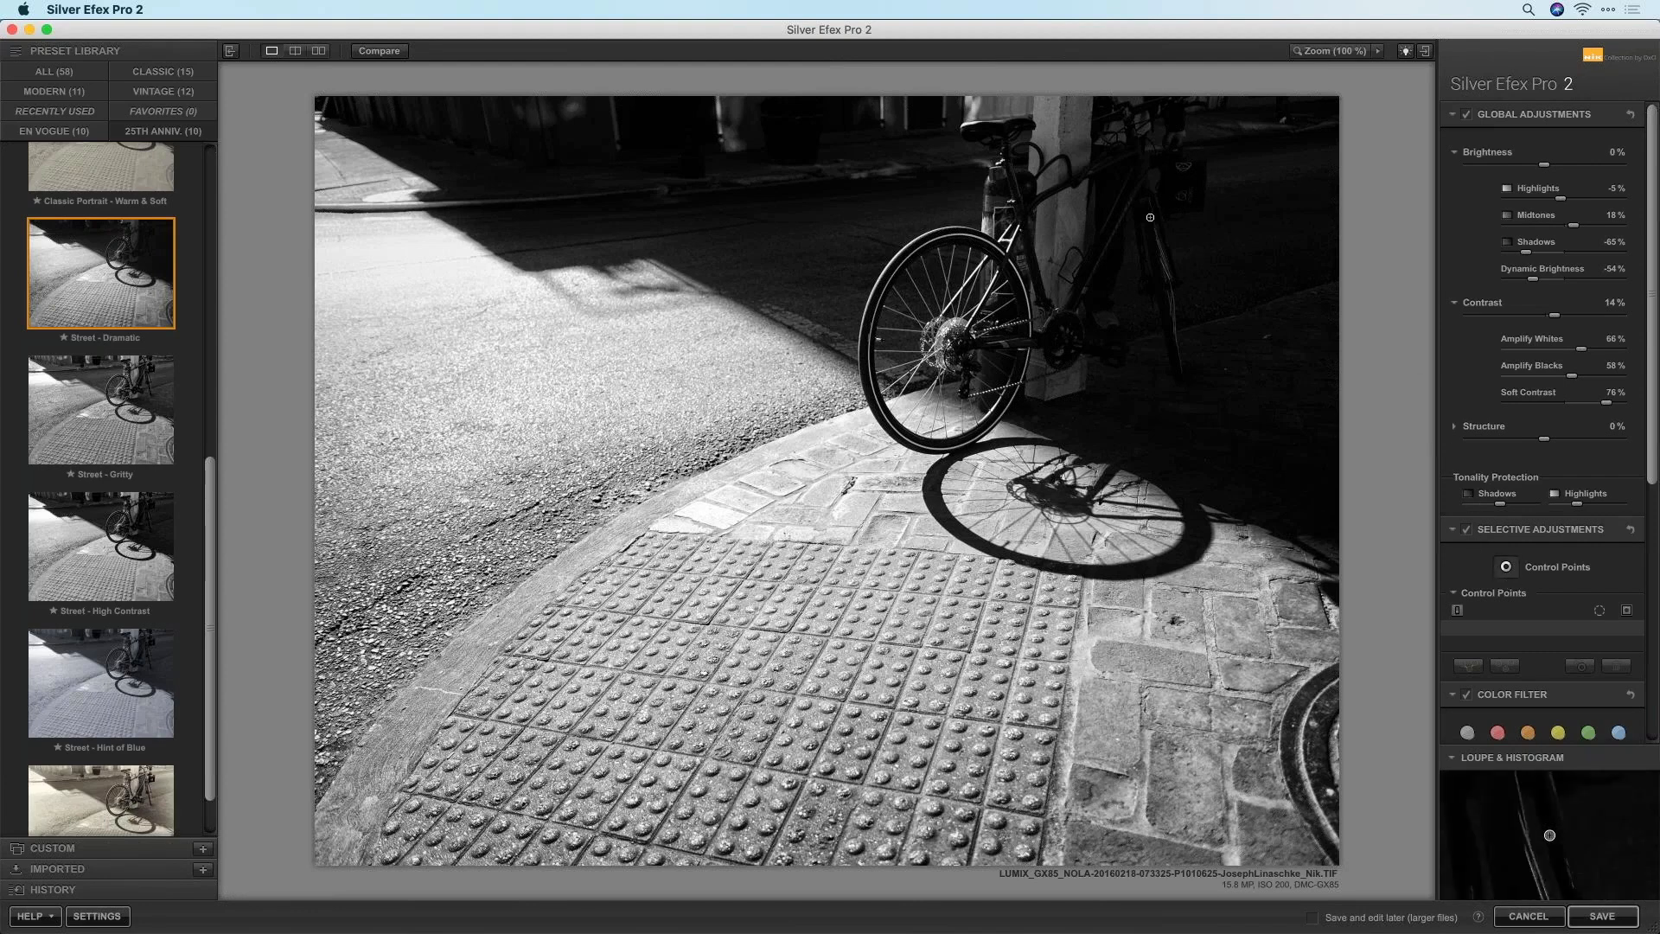
{"action": "left_click", "coordinate": [1184, 167]}
{"action": "left_click_drag", "start_coordinate": [1250, 183], "coordinate": [1229, 194]}
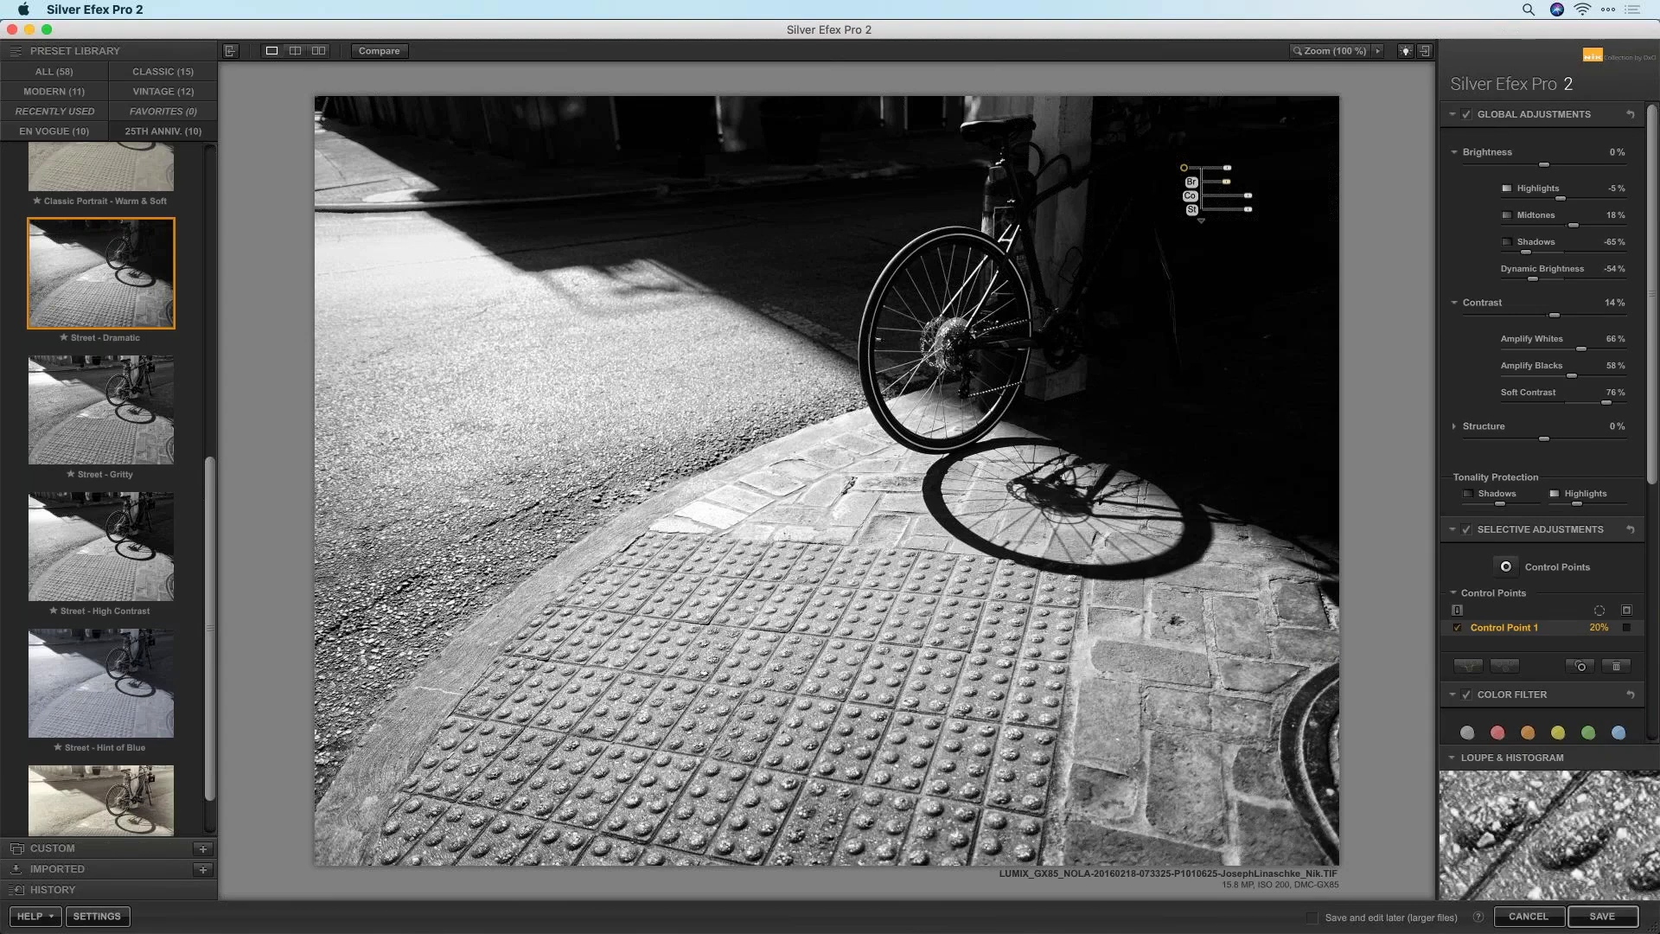
{"action": "mouse_move", "coordinate": [1457, 799]}
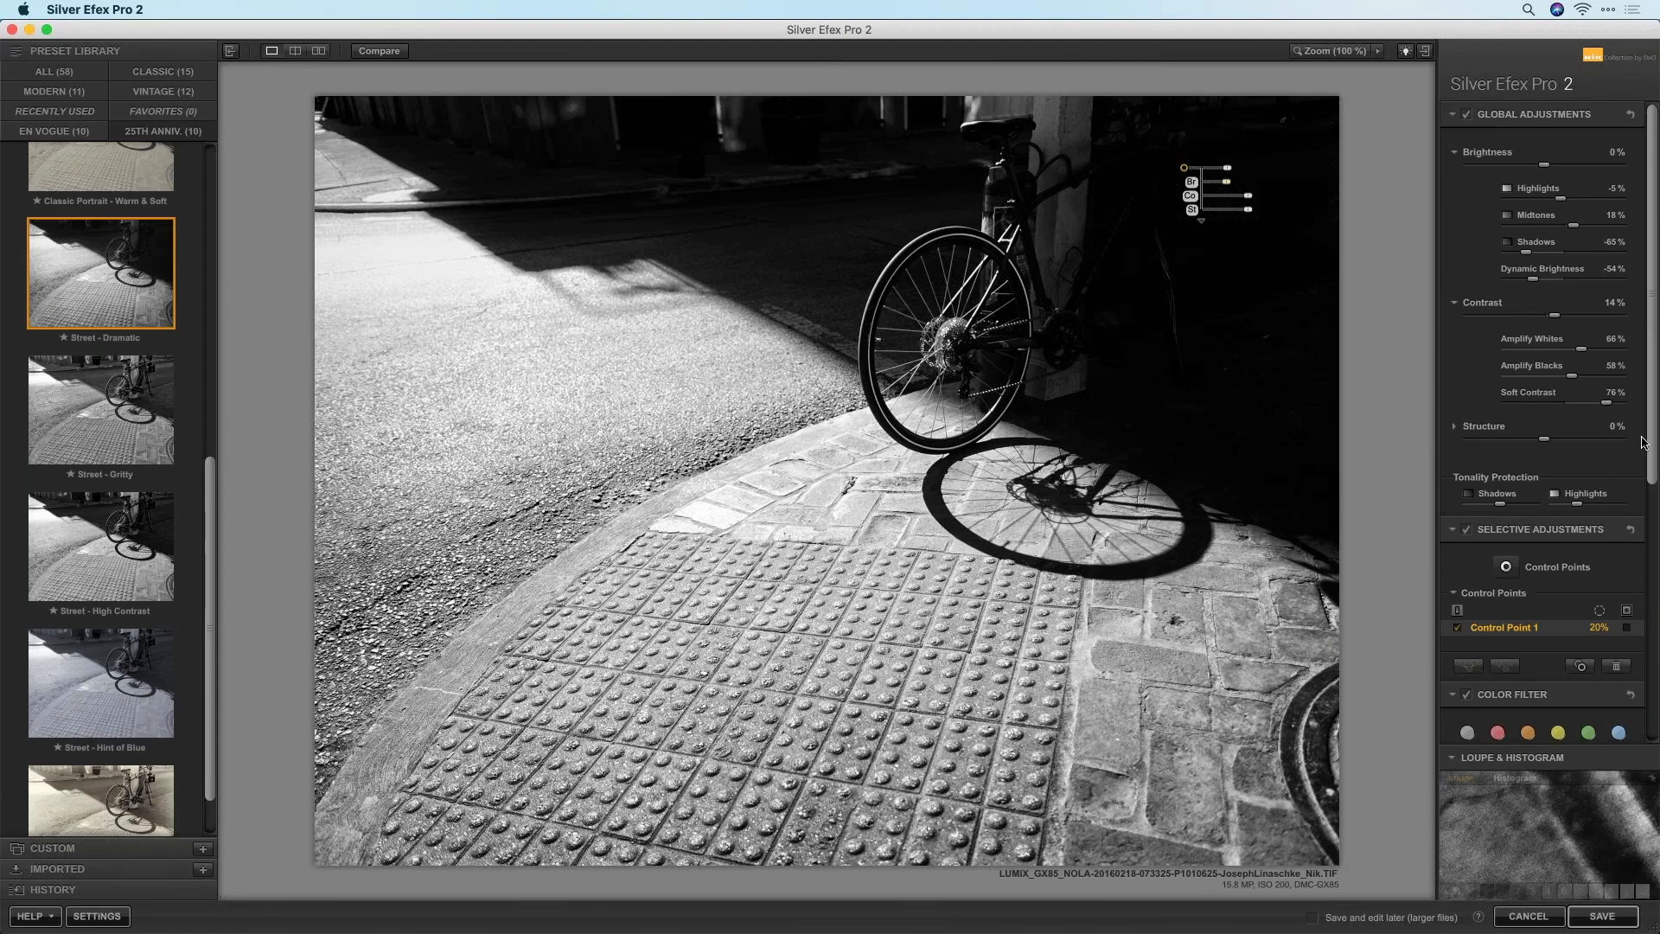
{"action": "left_click_drag", "start_coordinate": [1652, 421], "coordinate": [1651, 739]}
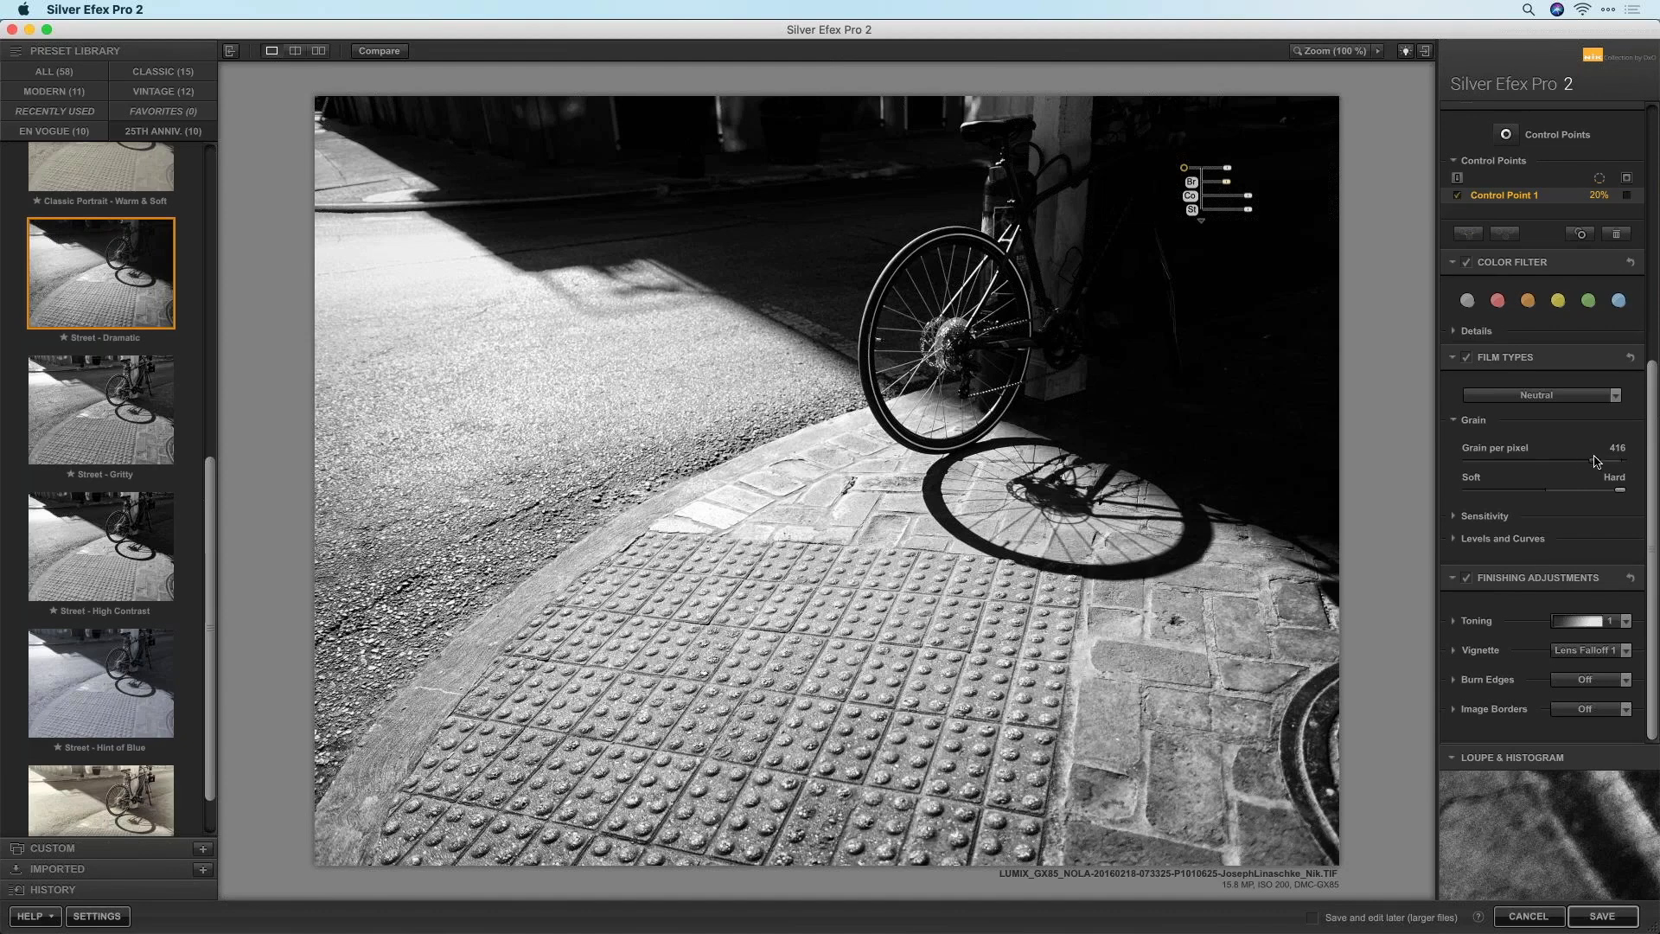
Test grain per pixel at 100% zoom and settle on 243
{"action": "left_click_drag", "start_coordinate": [1594, 461], "coordinate": [1657, 465]}
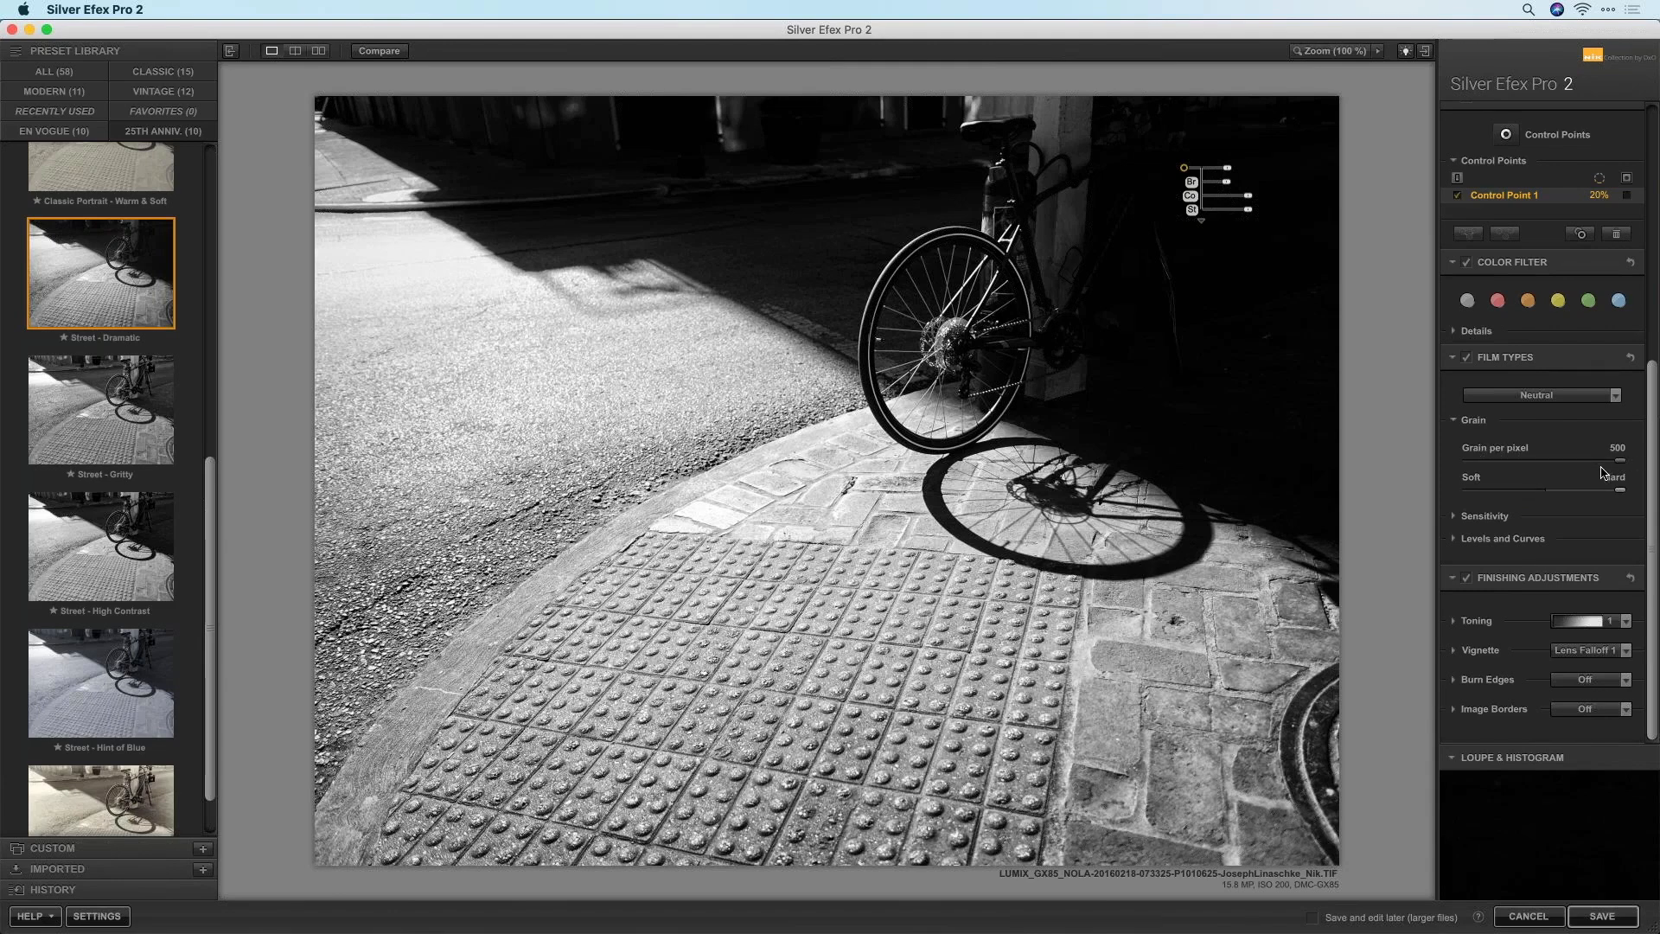
{"action": "left_click_drag", "start_coordinate": [1618, 460], "coordinate": [1392, 464]}
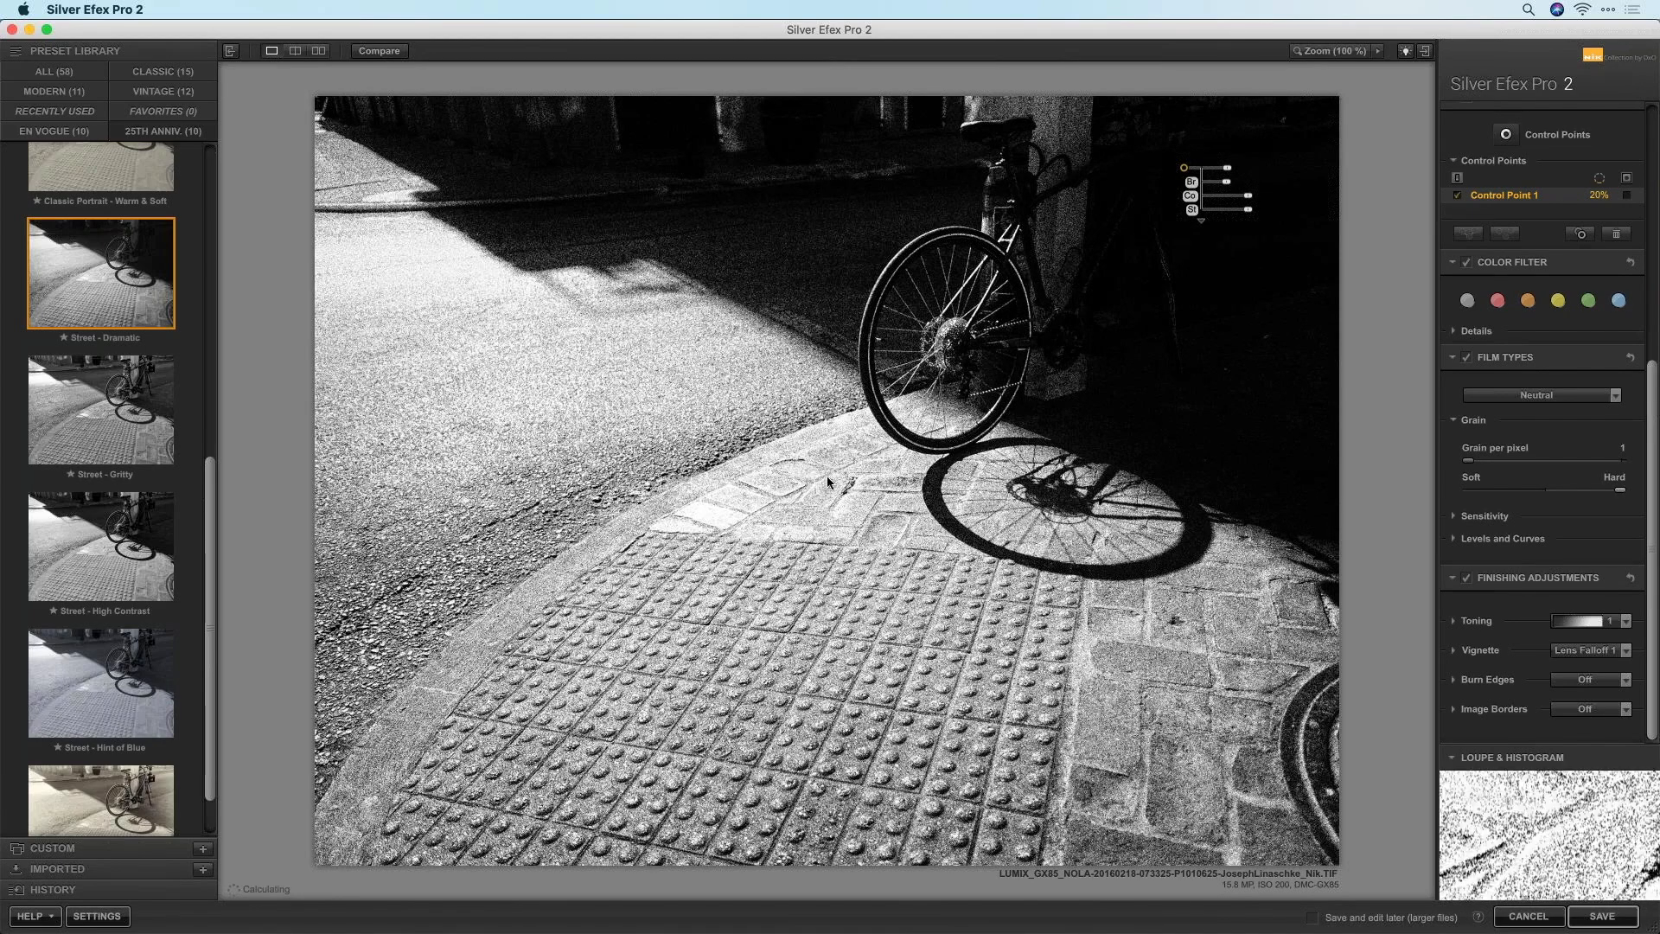
{"action": "left_click", "coordinate": [1339, 55]}
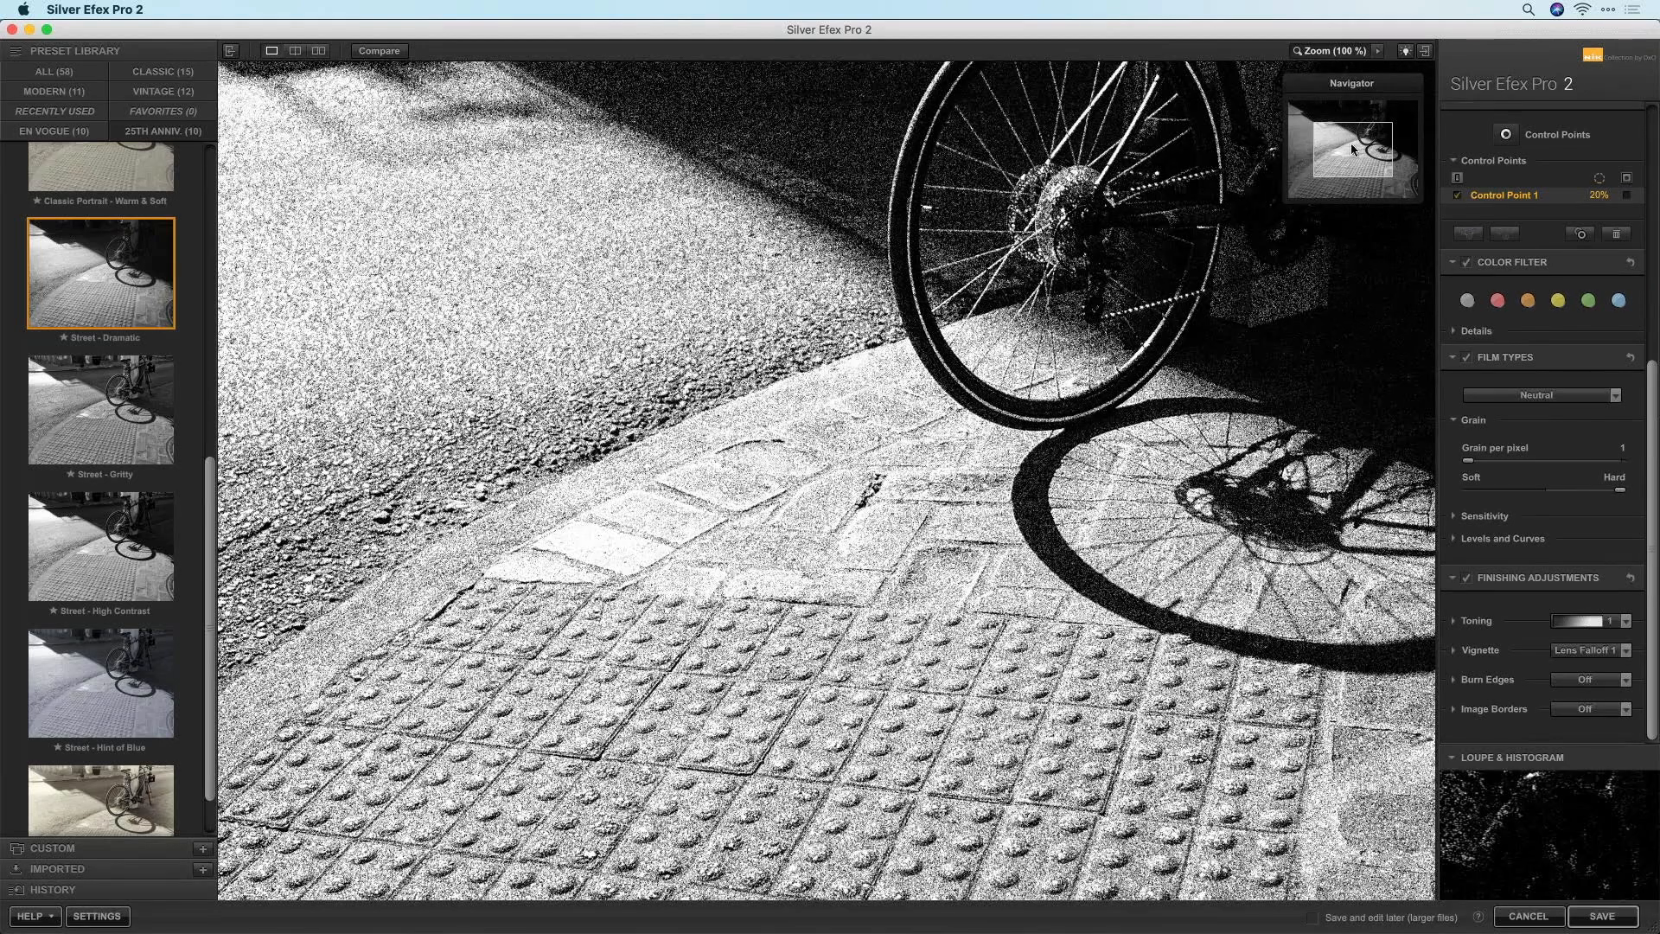
{"action": "left_click_drag", "start_coordinate": [1359, 145], "coordinate": [1374, 139]}
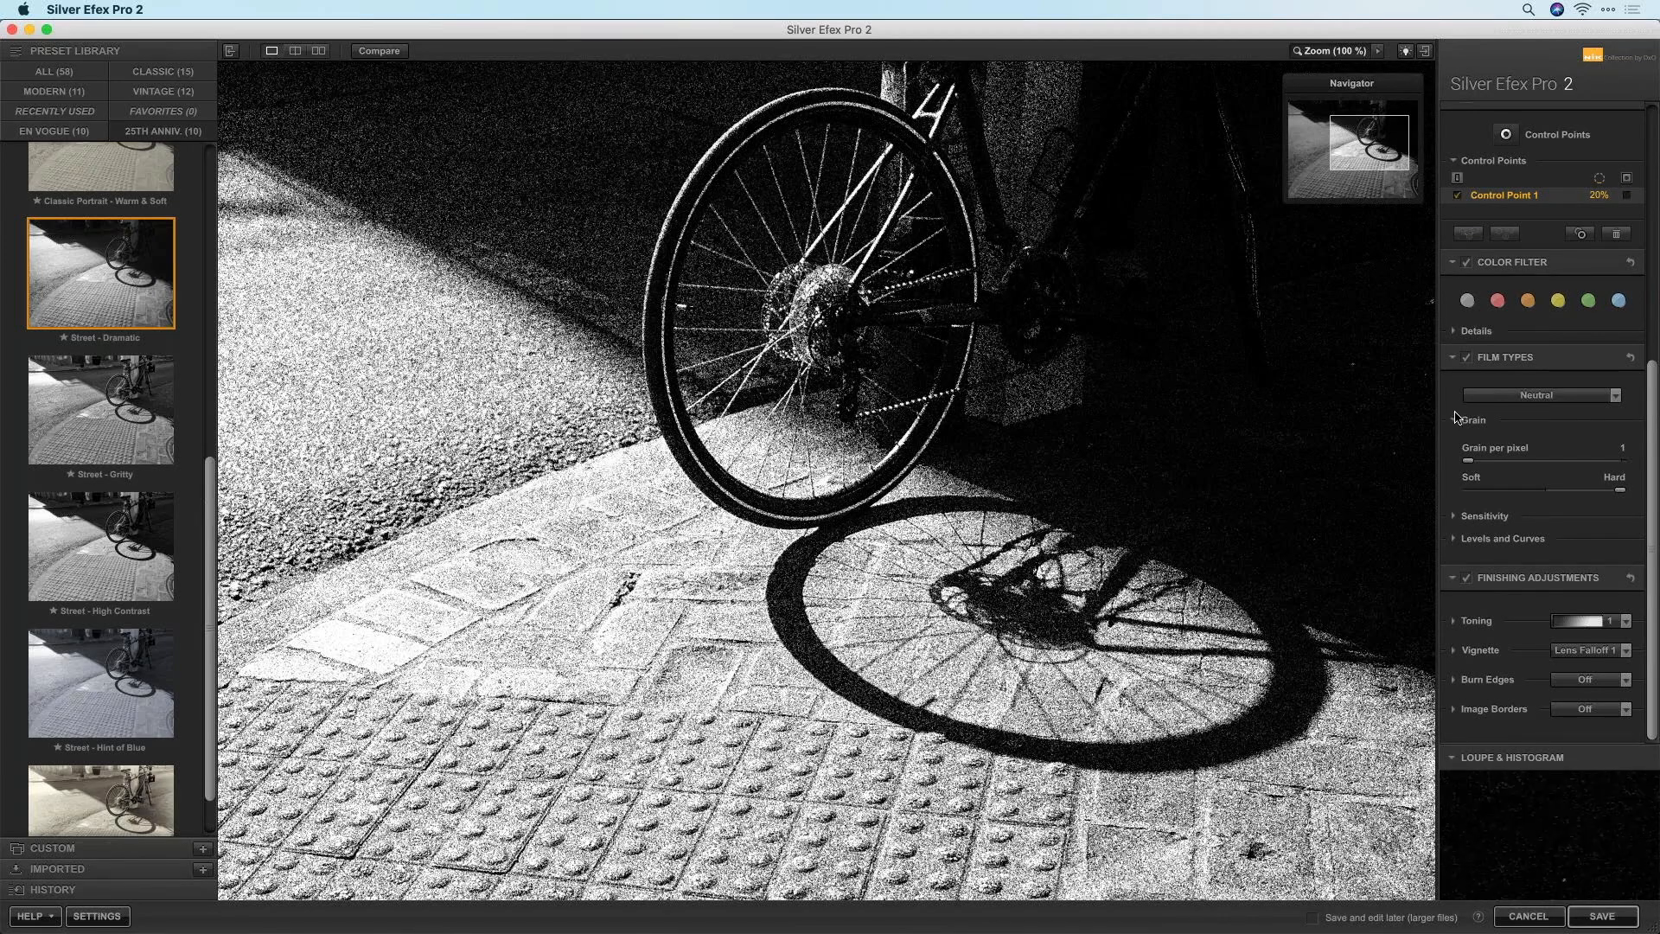
{"action": "left_click_drag", "start_coordinate": [1488, 468], "coordinate": [1542, 467]}
{"action": "left_click", "coordinate": [1321, 52]}
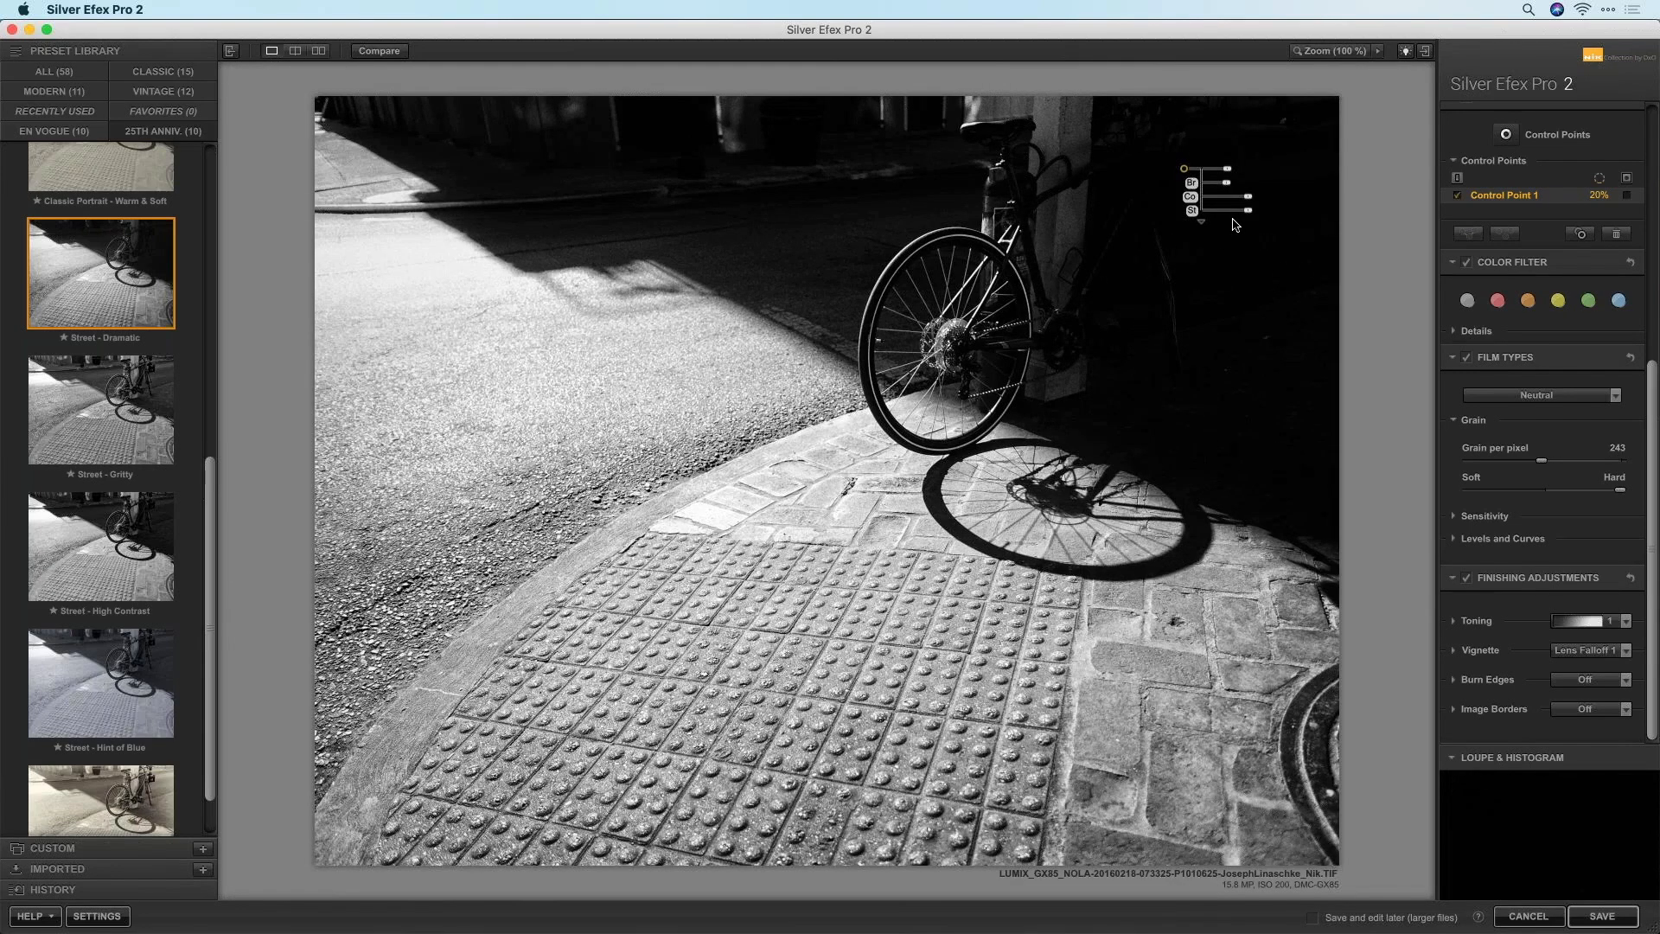
Save the black-and-white edit back to DxO PhotoLab 4 as a _Nik.TIF
{"action": "left_click", "coordinate": [1601, 915]}
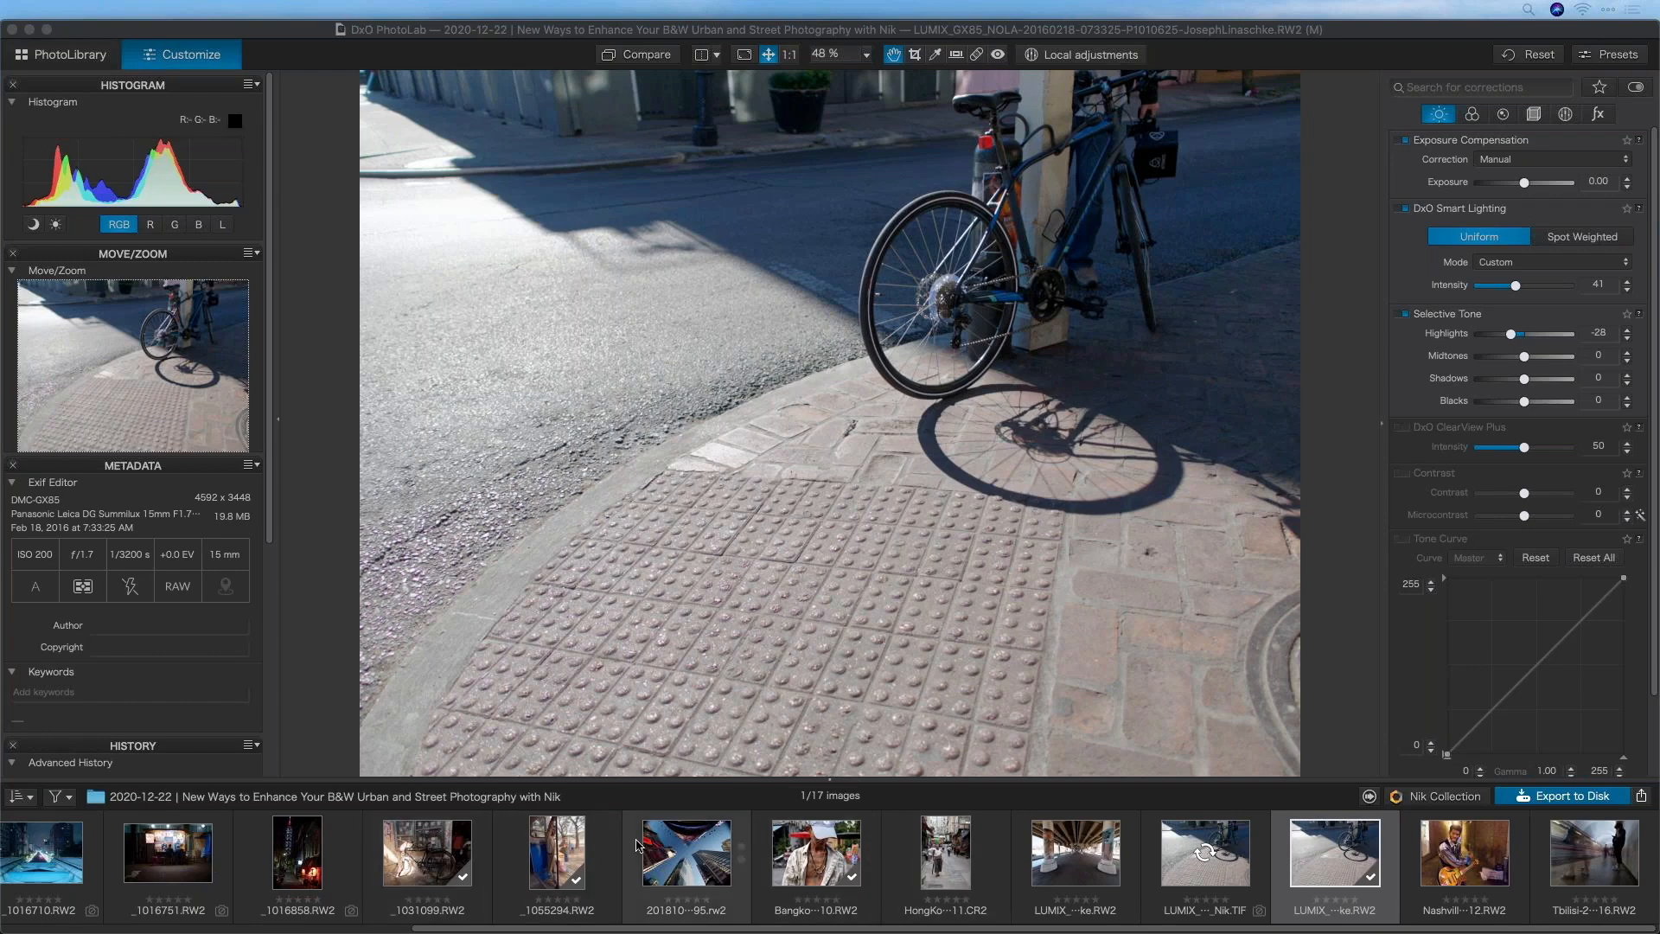
Open the _1055294 photo from the filmstrip and send it to Nik Collection
{"action": "scroll", "coordinate": [519, 852], "scroll_direction": "left", "scroll_amount": 1}
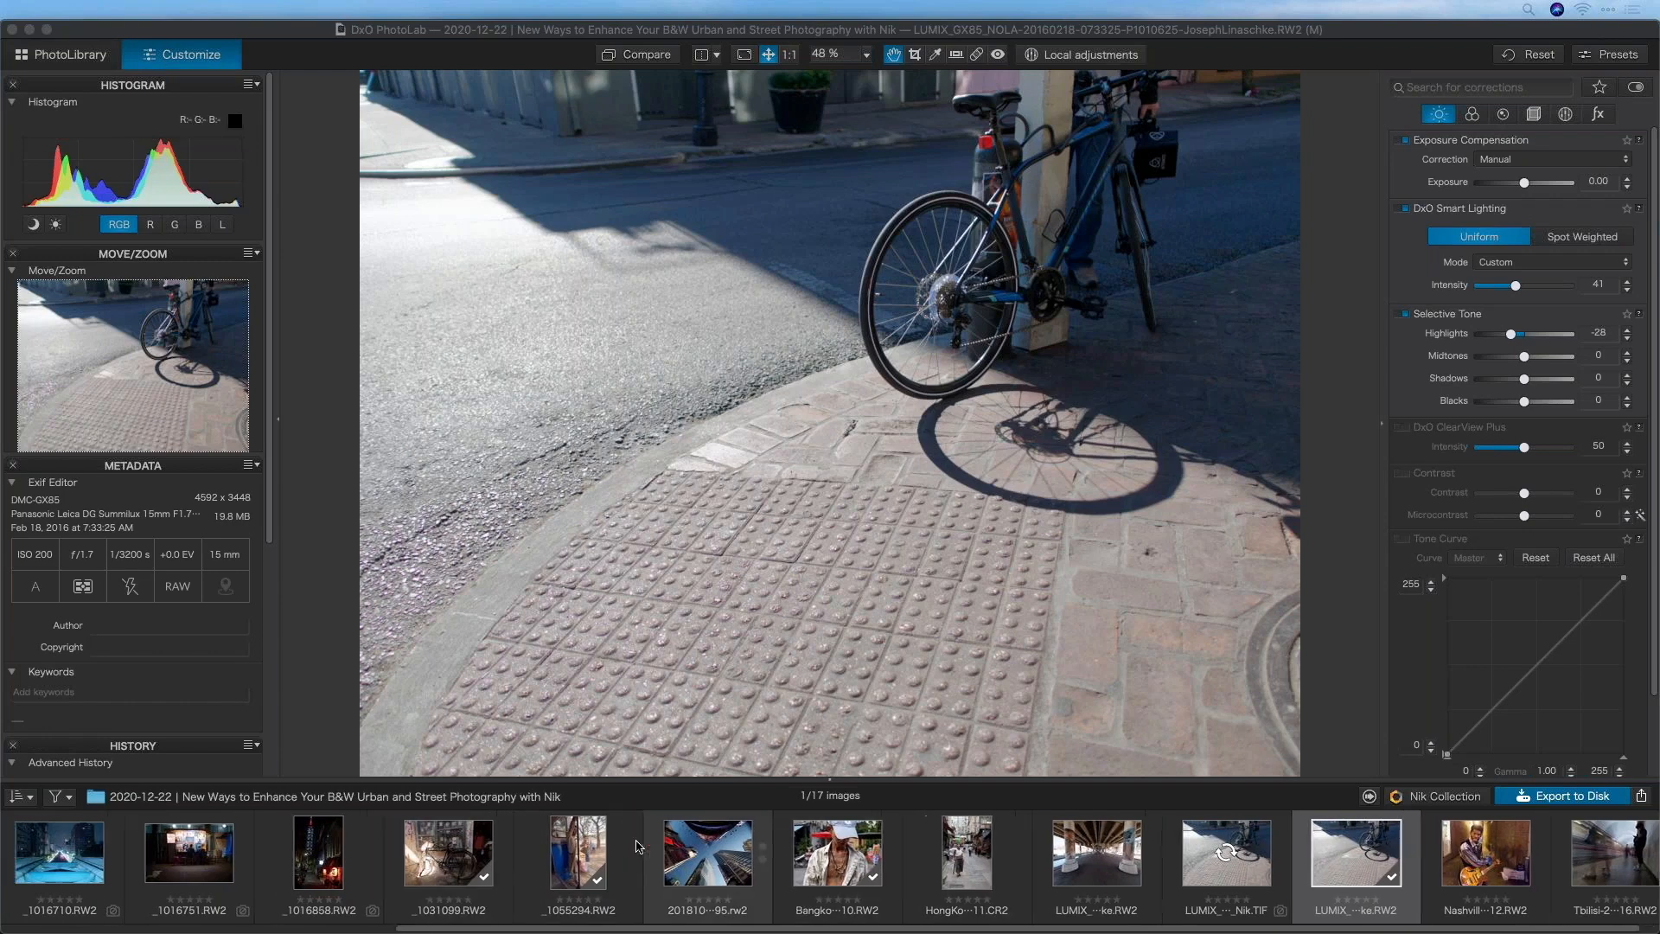
{"action": "left_click", "coordinate": [579, 852]}
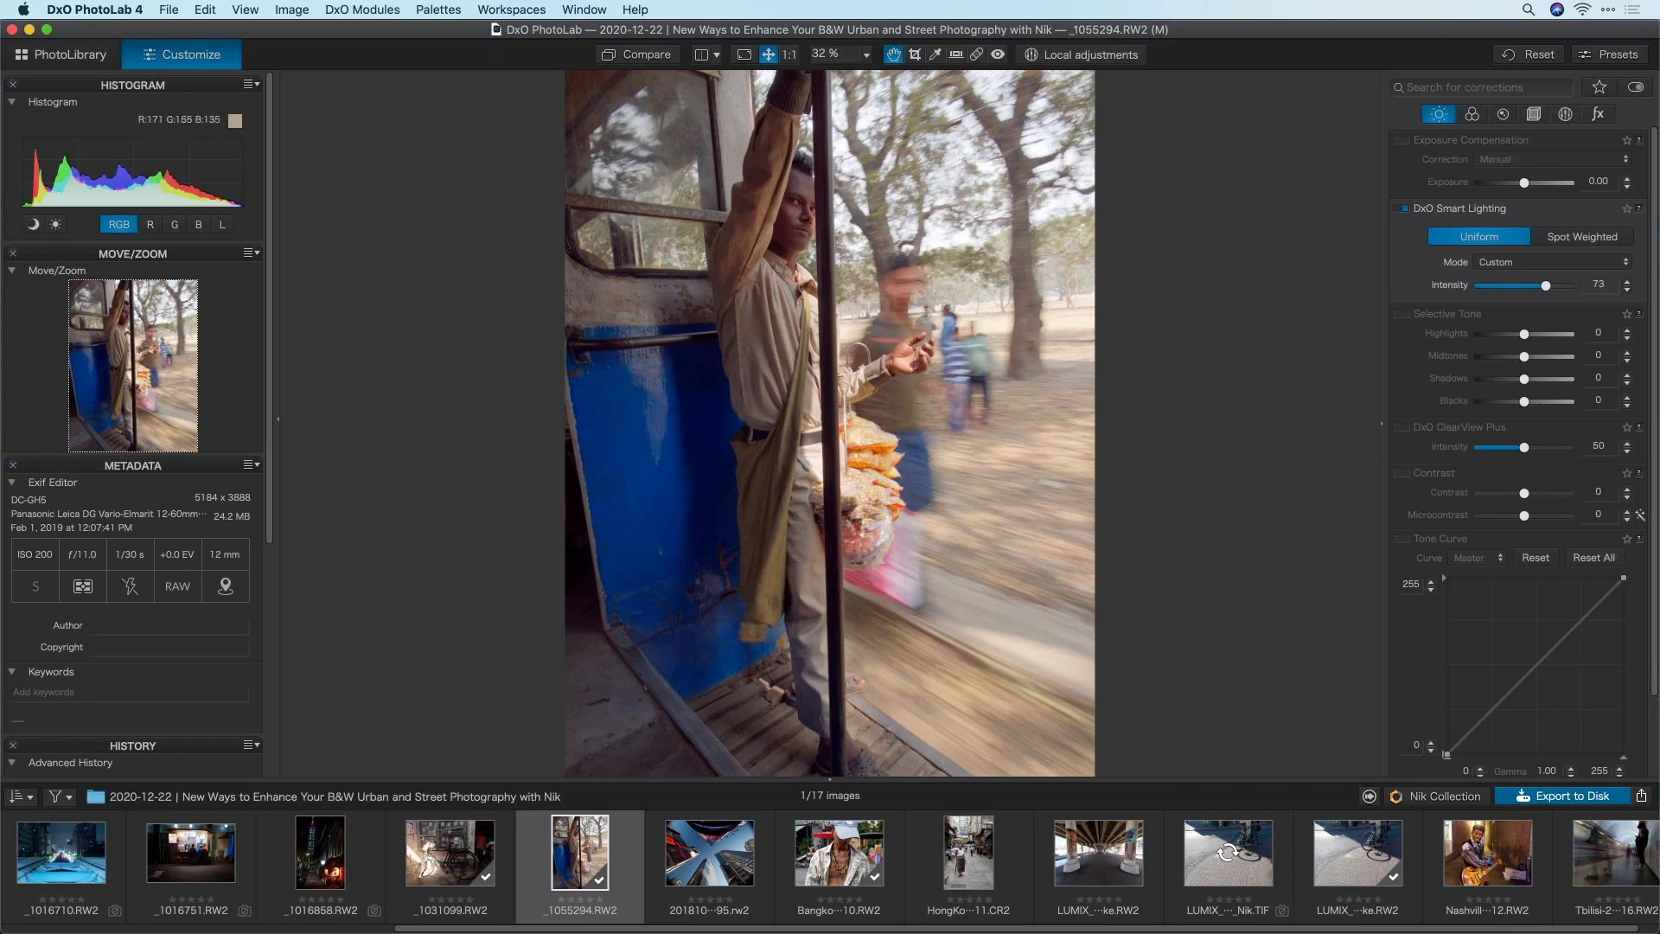
{"action": "left_click", "coordinate": [1422, 796]}
Open the bus doorway photo in Silver Efex Pro 2 and apply the Street - Old Vintage preset
{"action": "left_click", "coordinate": [794, 391]}
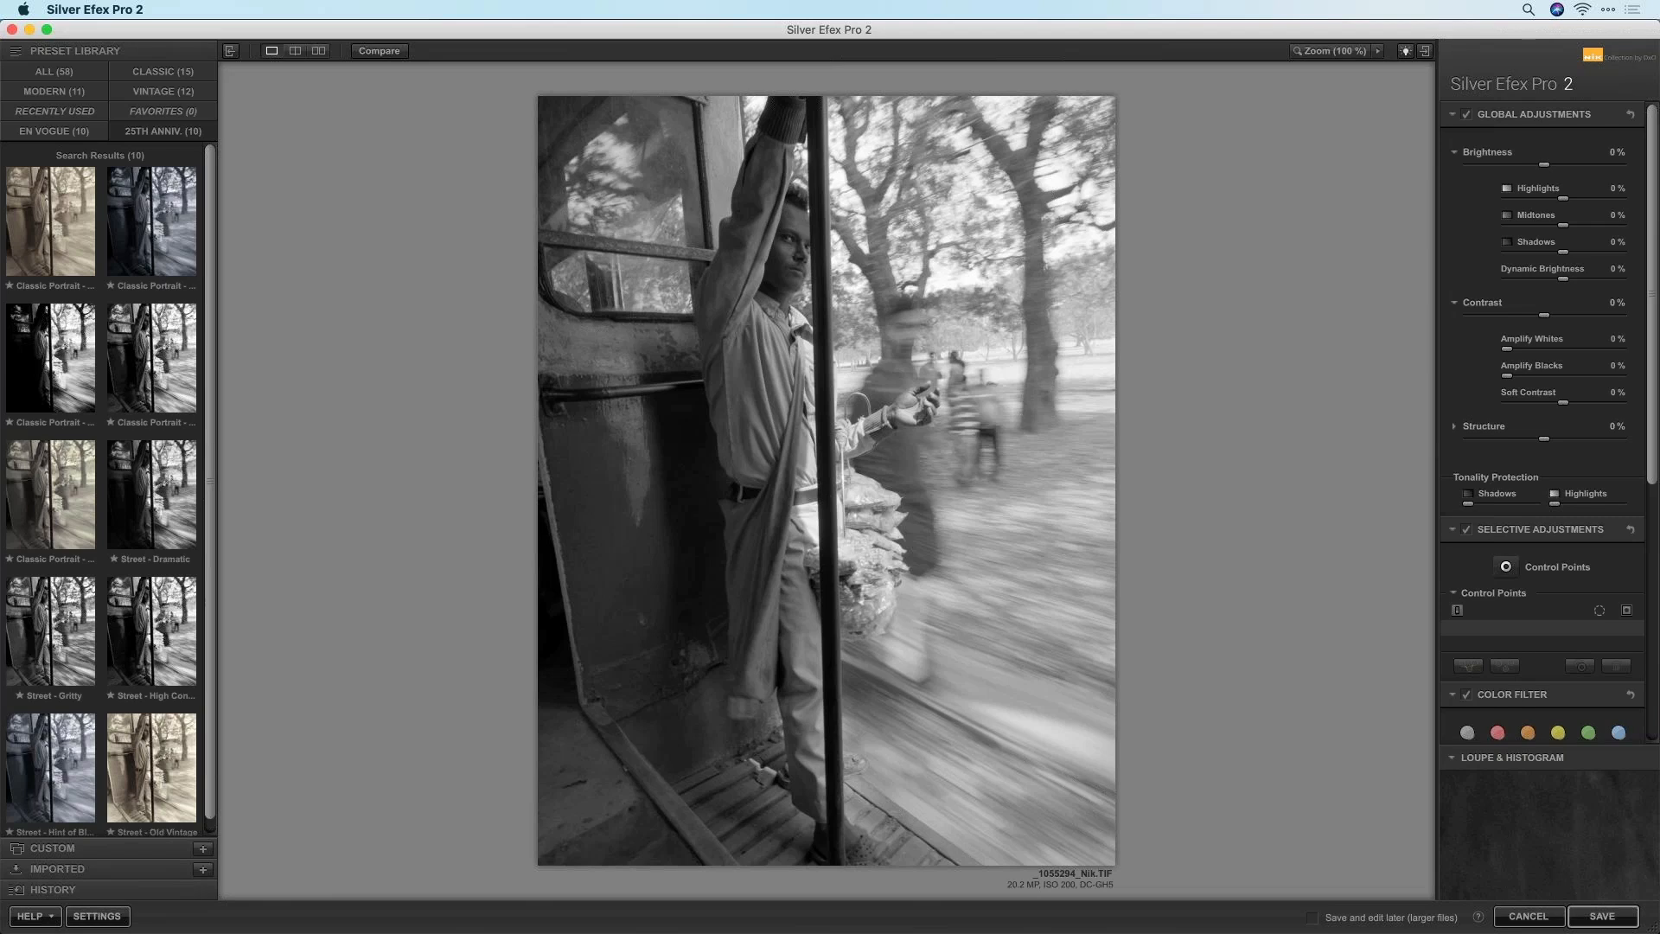
{"action": "left_click", "coordinate": [173, 800]}
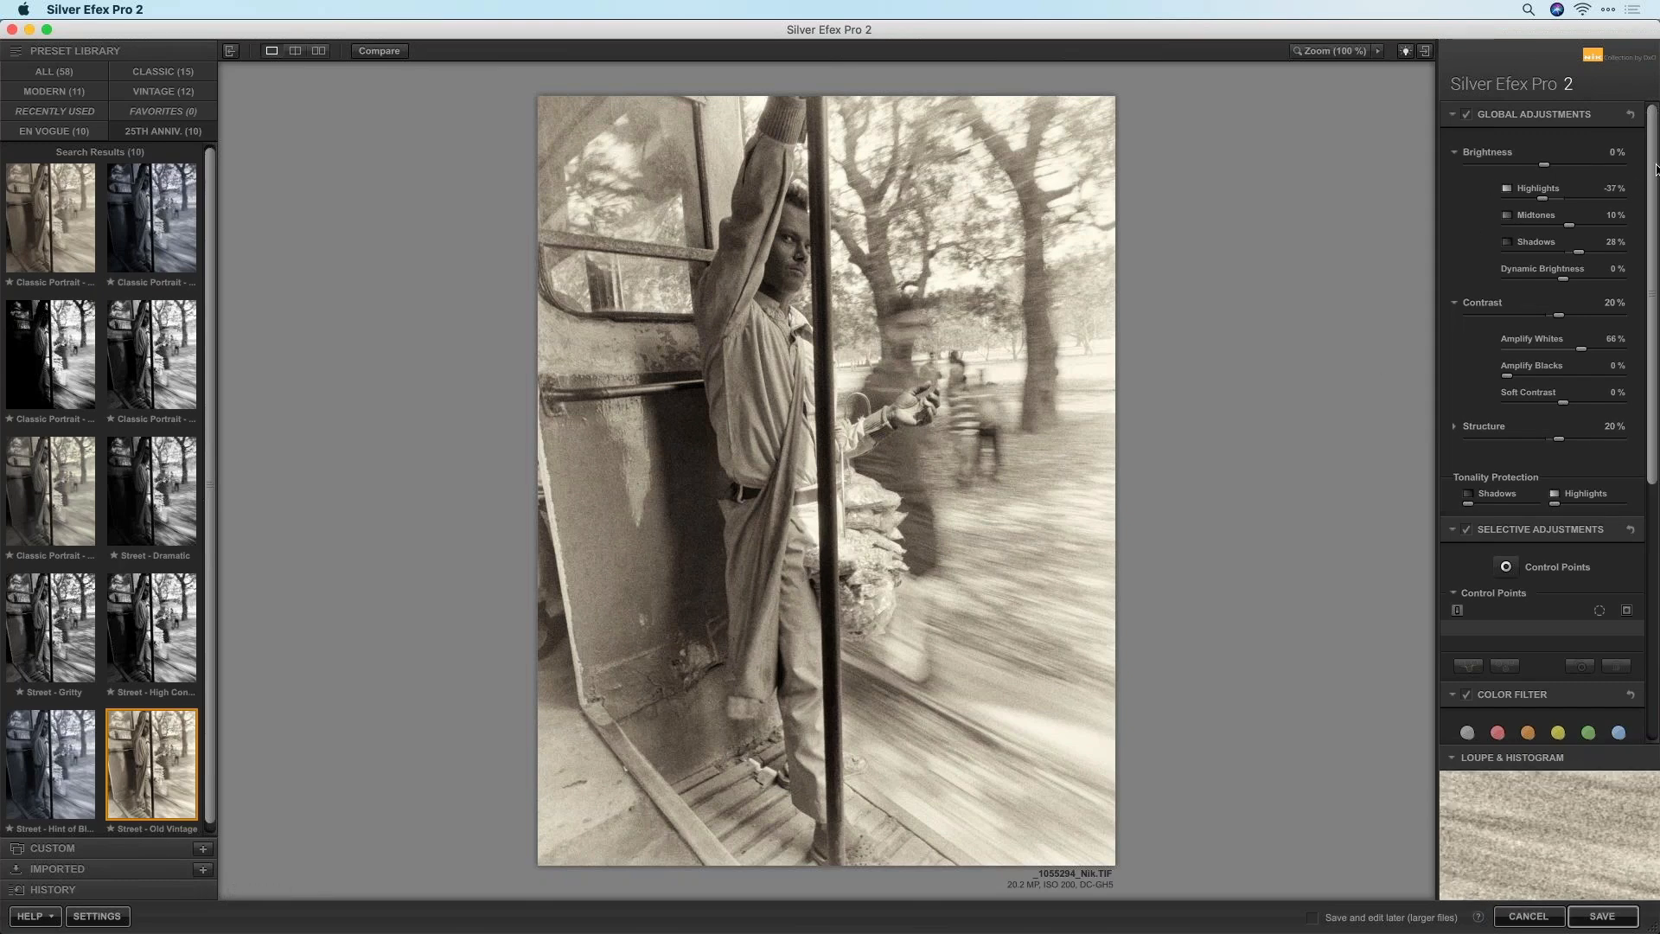
Expand Loupe & Histogram in the right panel and switch it to the Histogram view
{"action": "left_click_drag", "start_coordinate": [1649, 156], "coordinate": [1649, 132]}
{"action": "scroll", "coordinate": [1645, 380], "scroll_direction": "down", "scroll_amount": 2}
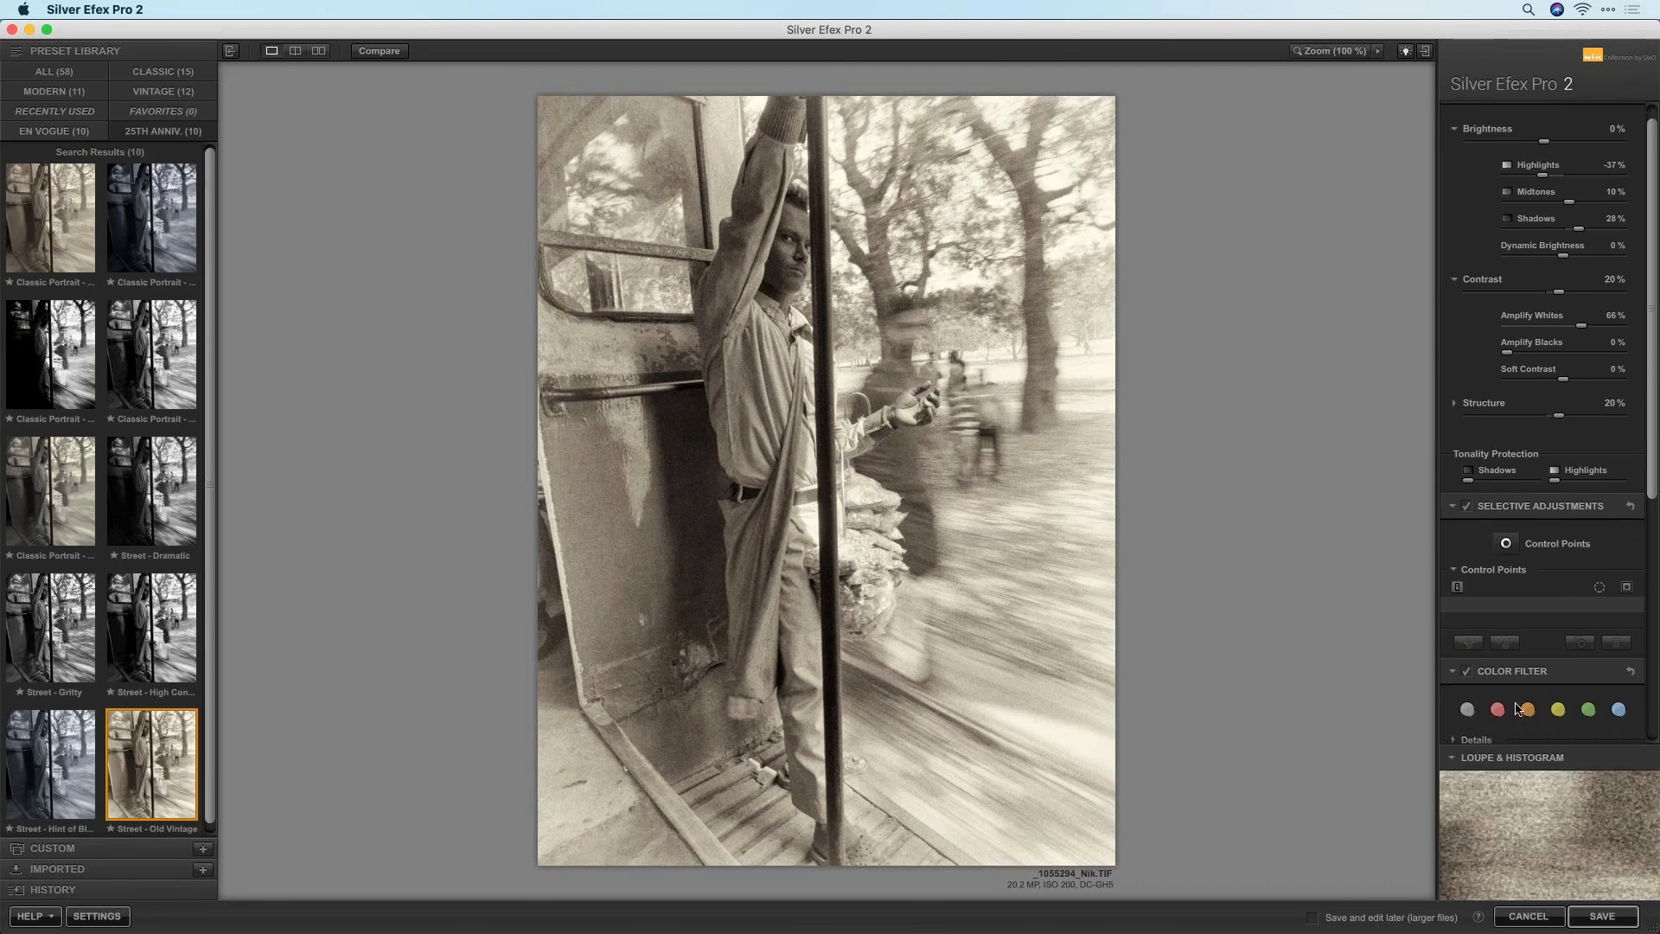
{"action": "left_click", "coordinate": [1462, 760]}
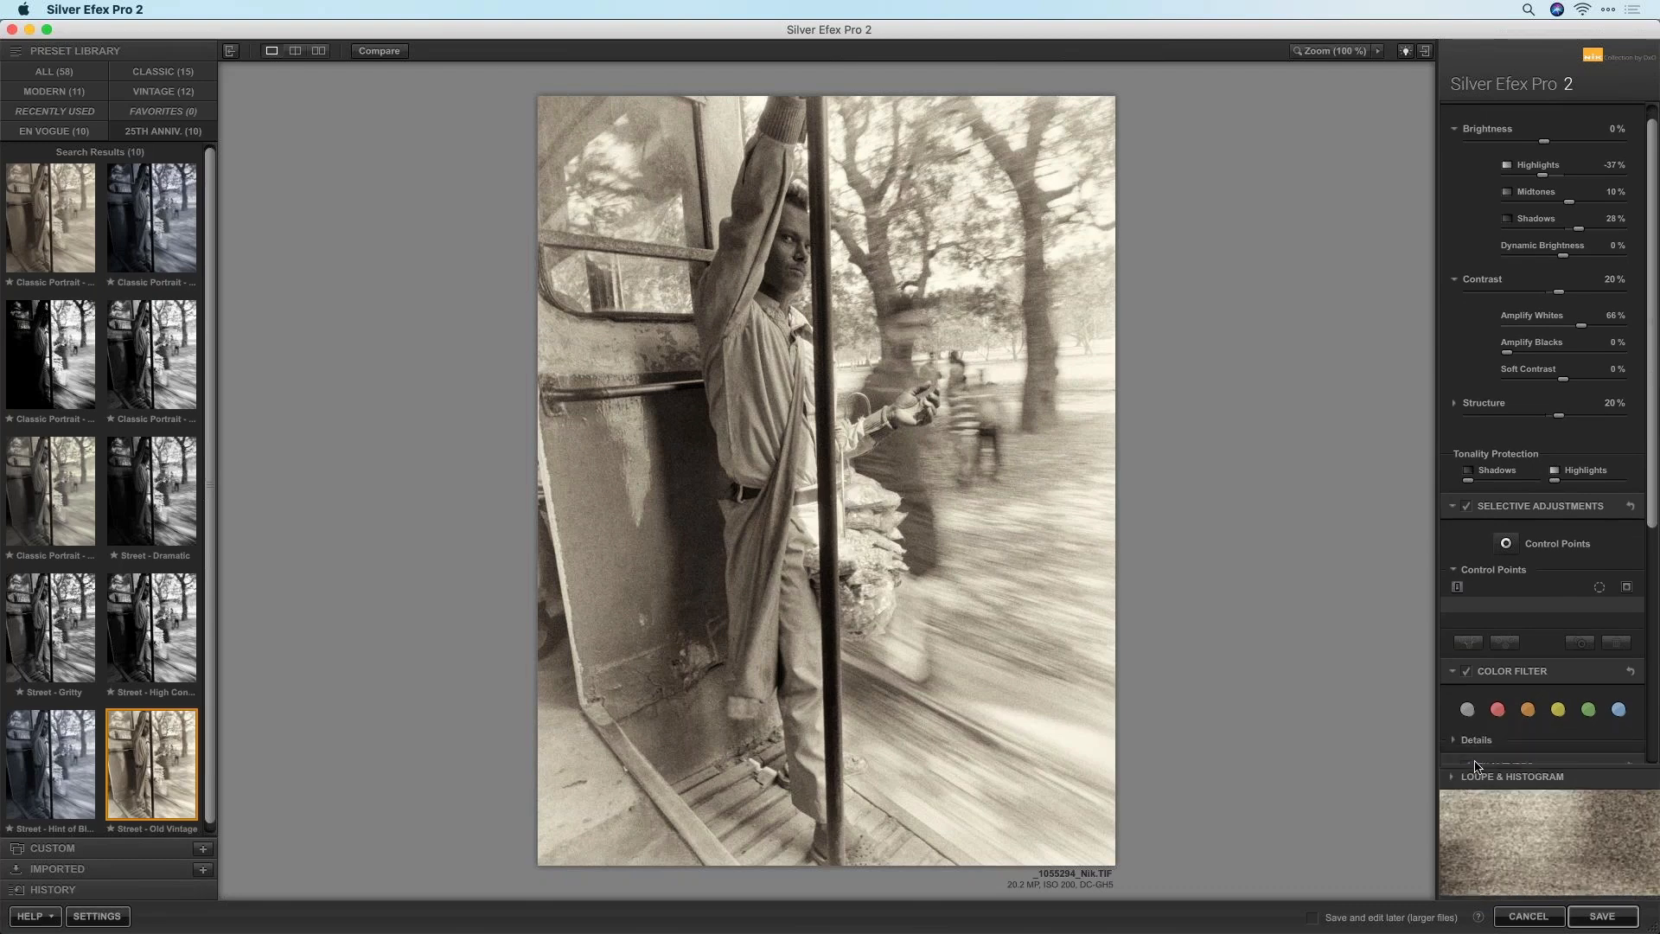
{"action": "left_click", "coordinate": [1539, 887]}
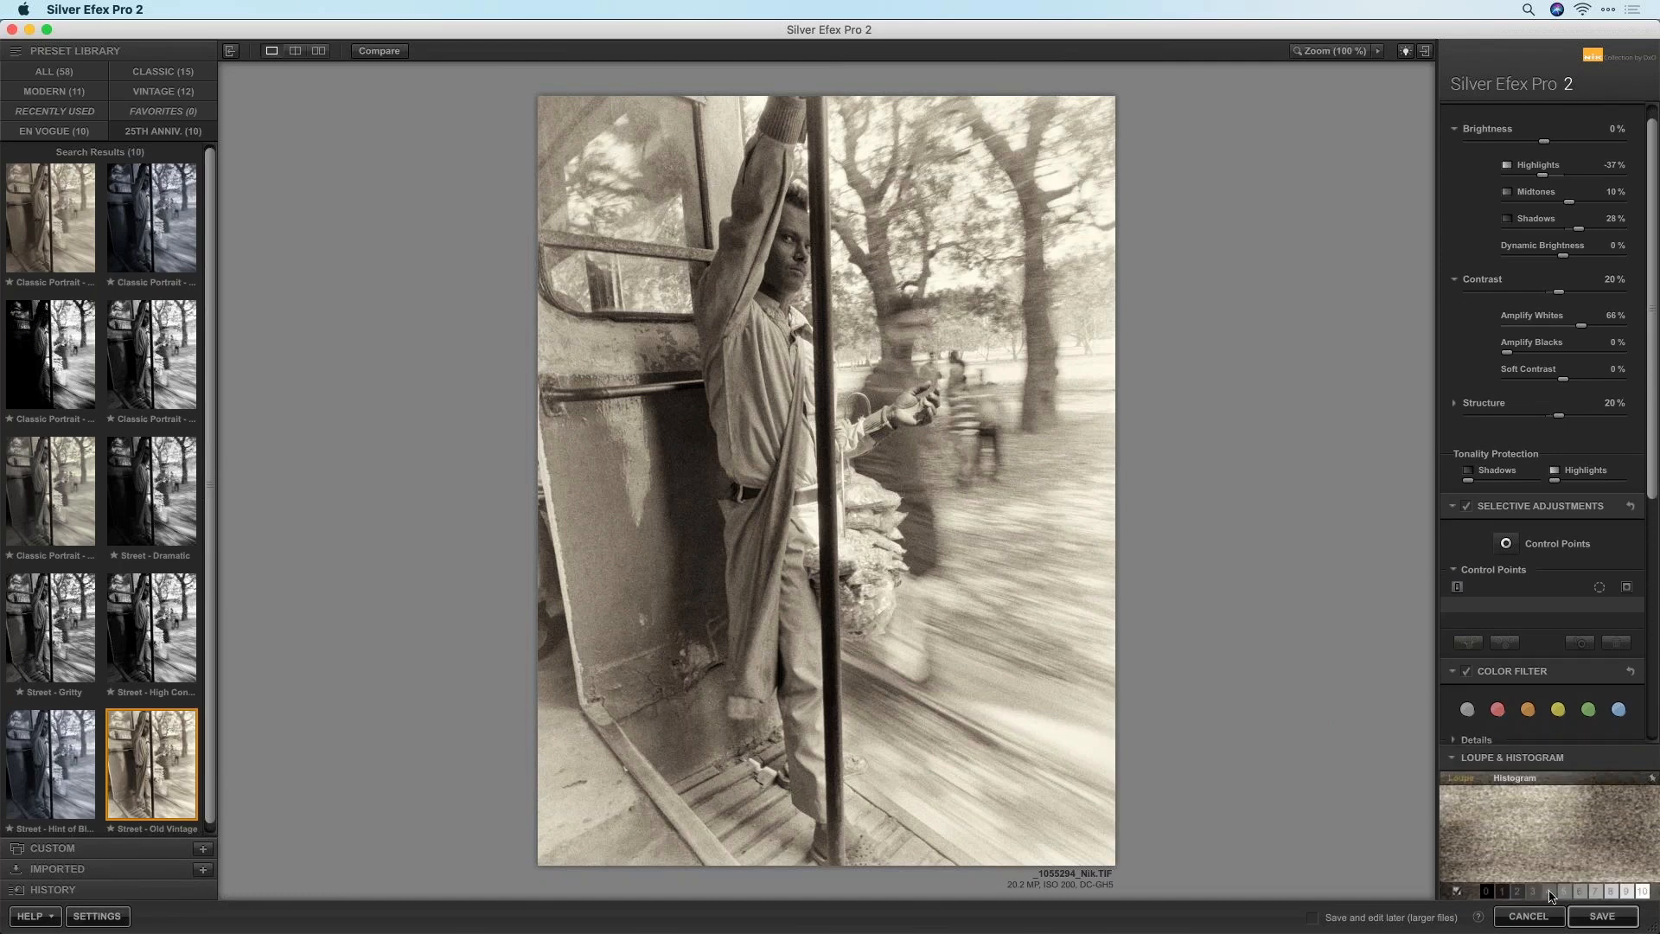
{"action": "left_click", "coordinate": [1515, 779]}
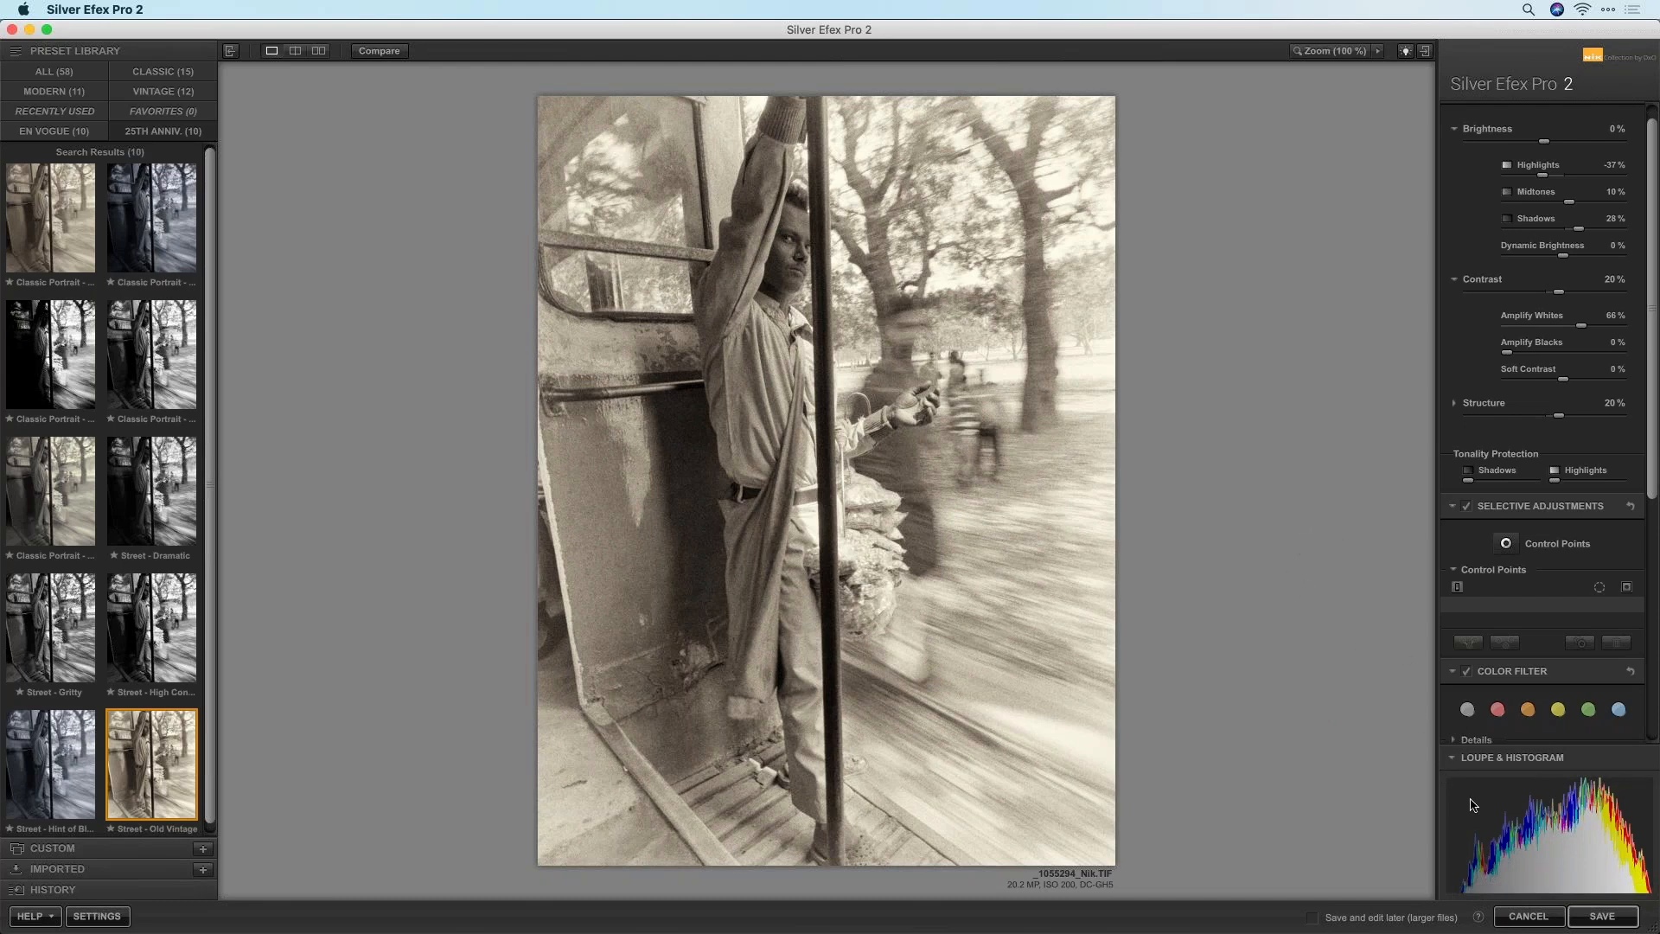
{"action": "mouse_move", "coordinate": [1457, 881]}
Try more contrast and undo it back to 20%, then set Amplify Blacks 52% and Shadows -2%
{"action": "left_click_drag", "start_coordinate": [1562, 297], "coordinate": [1598, 298]}
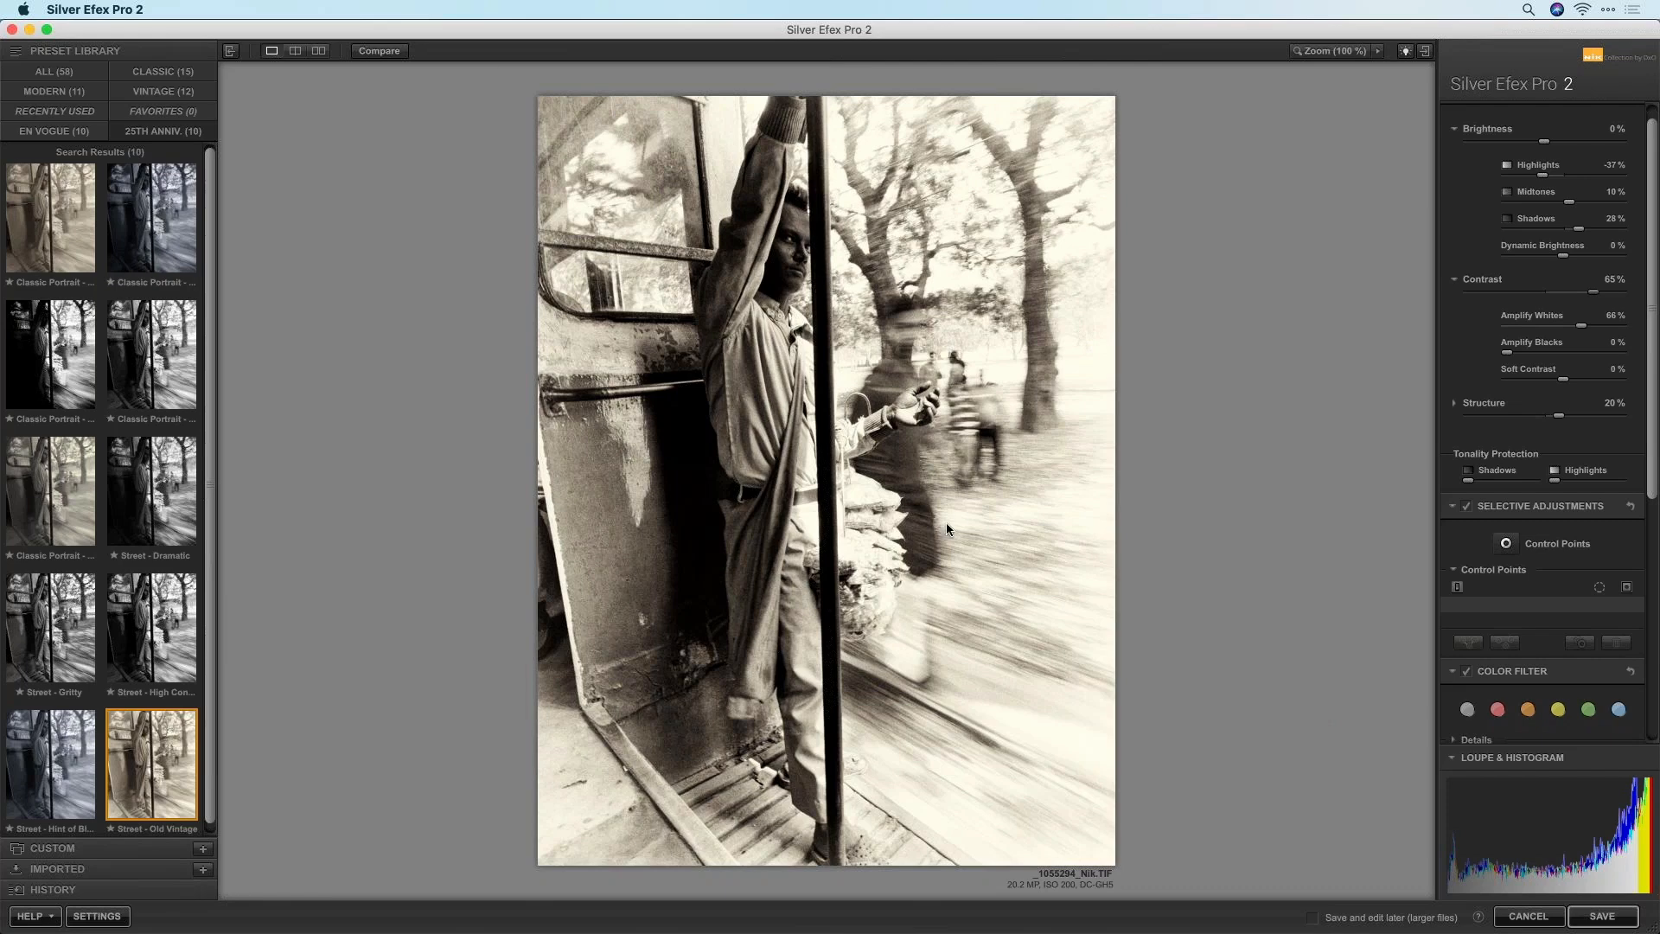
{"action": "key", "text": "super+z"}
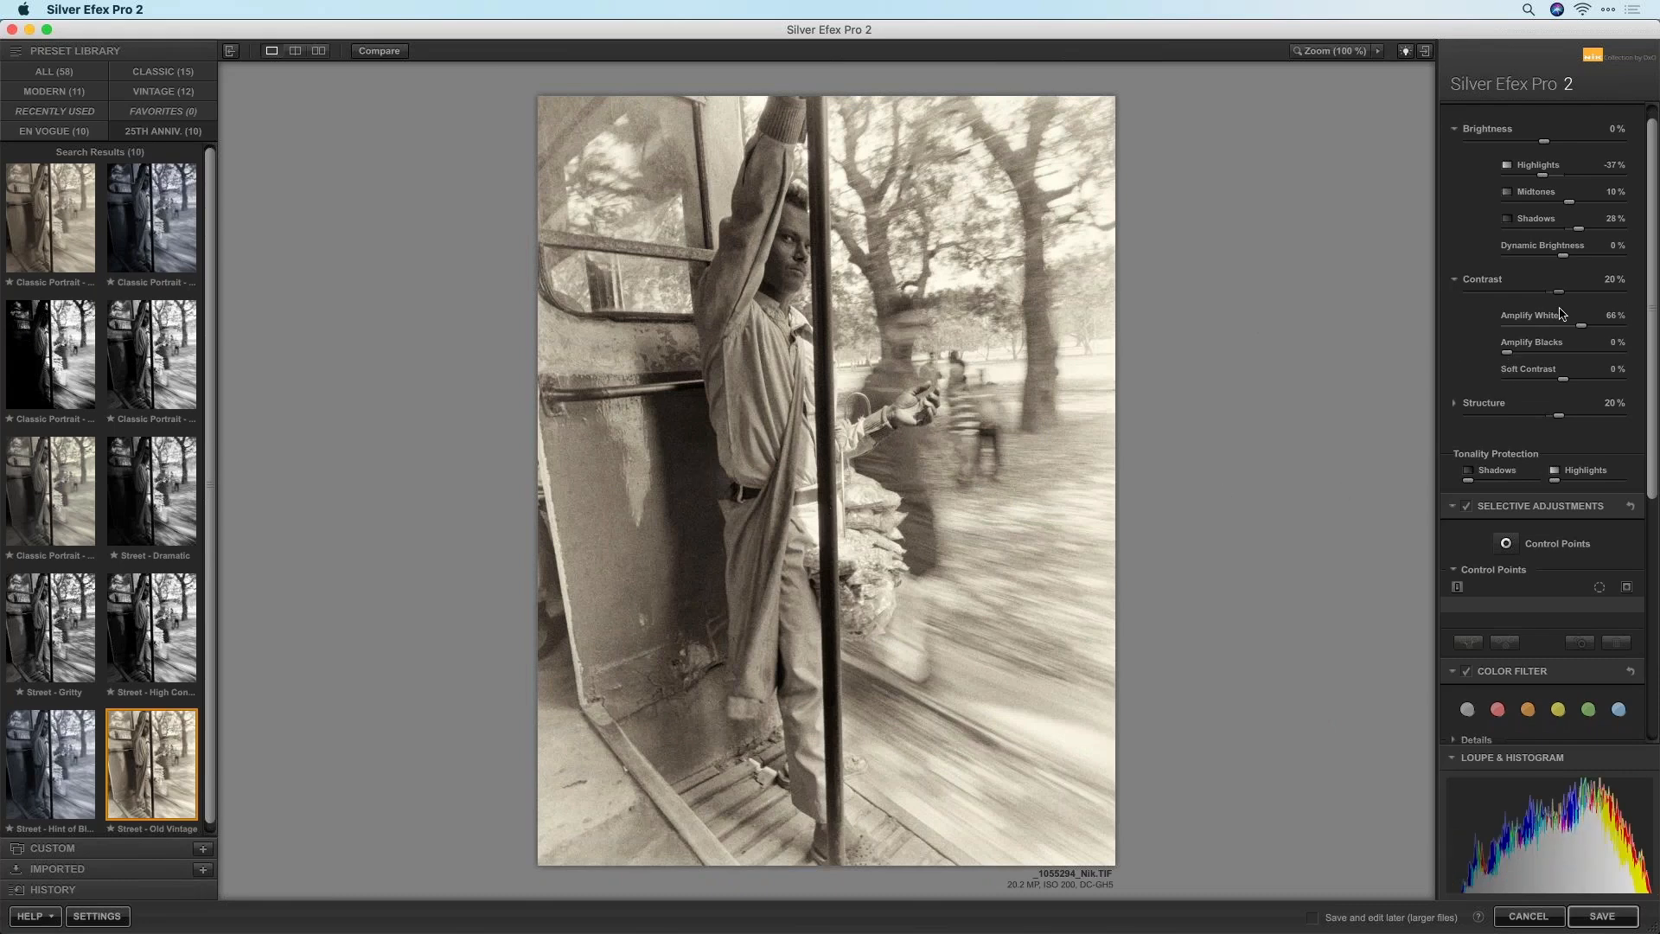
{"action": "left_click_drag", "start_coordinate": [1507, 352], "coordinate": [1567, 357]}
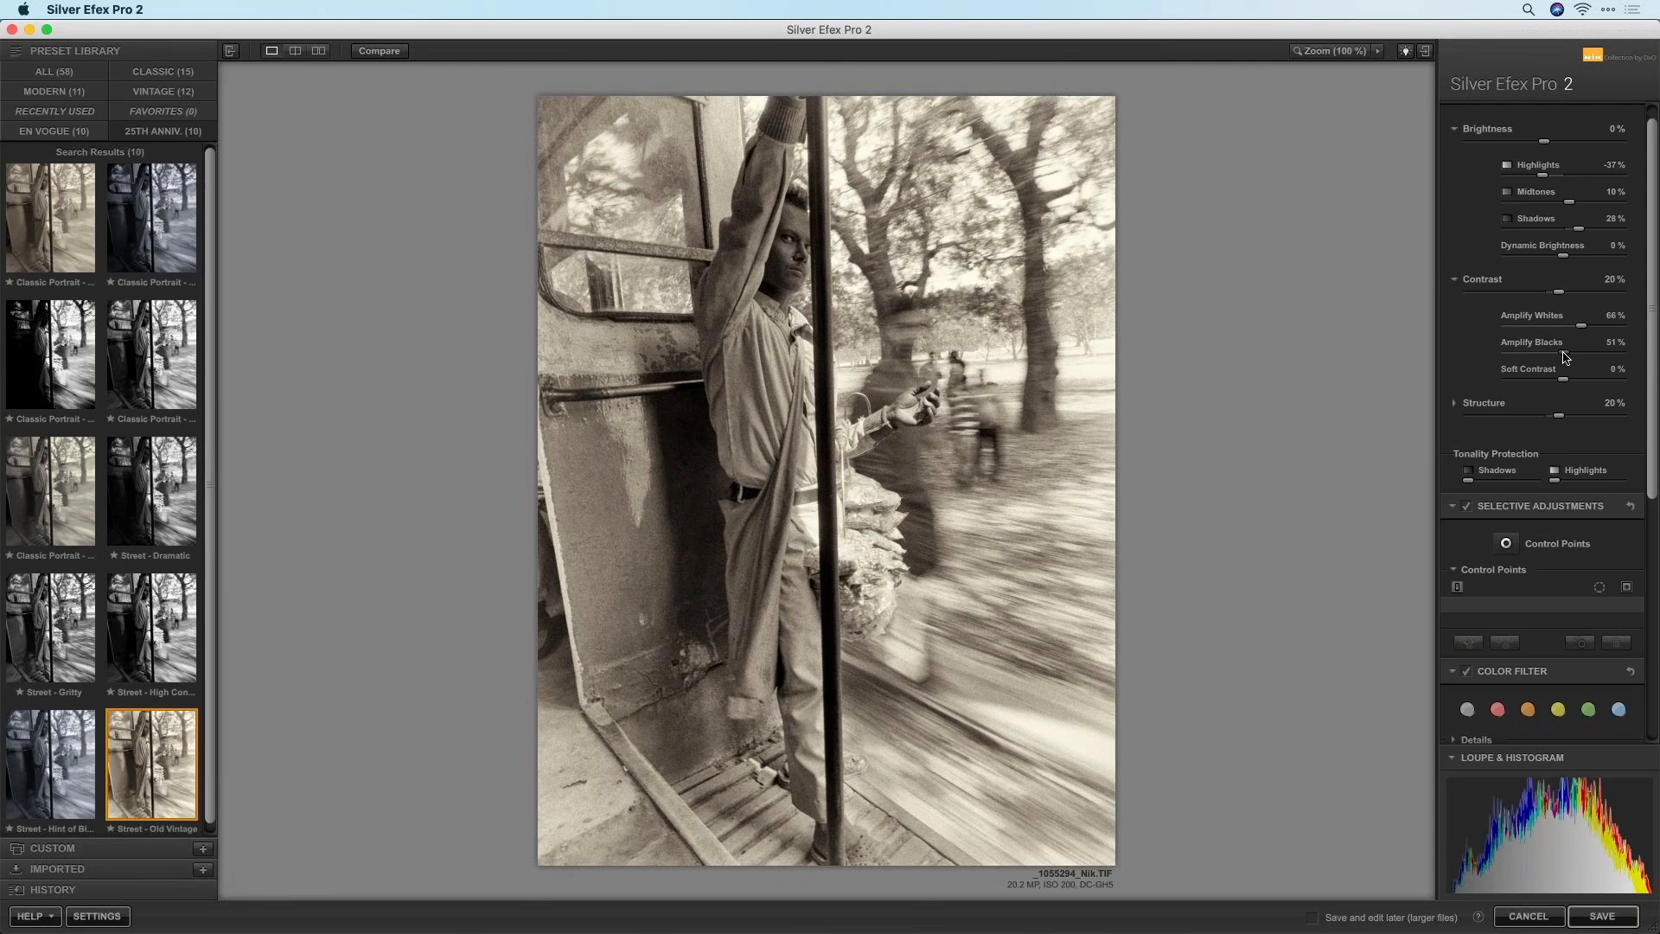
{"action": "left_click_drag", "start_coordinate": [1562, 360], "coordinate": [1565, 358]}
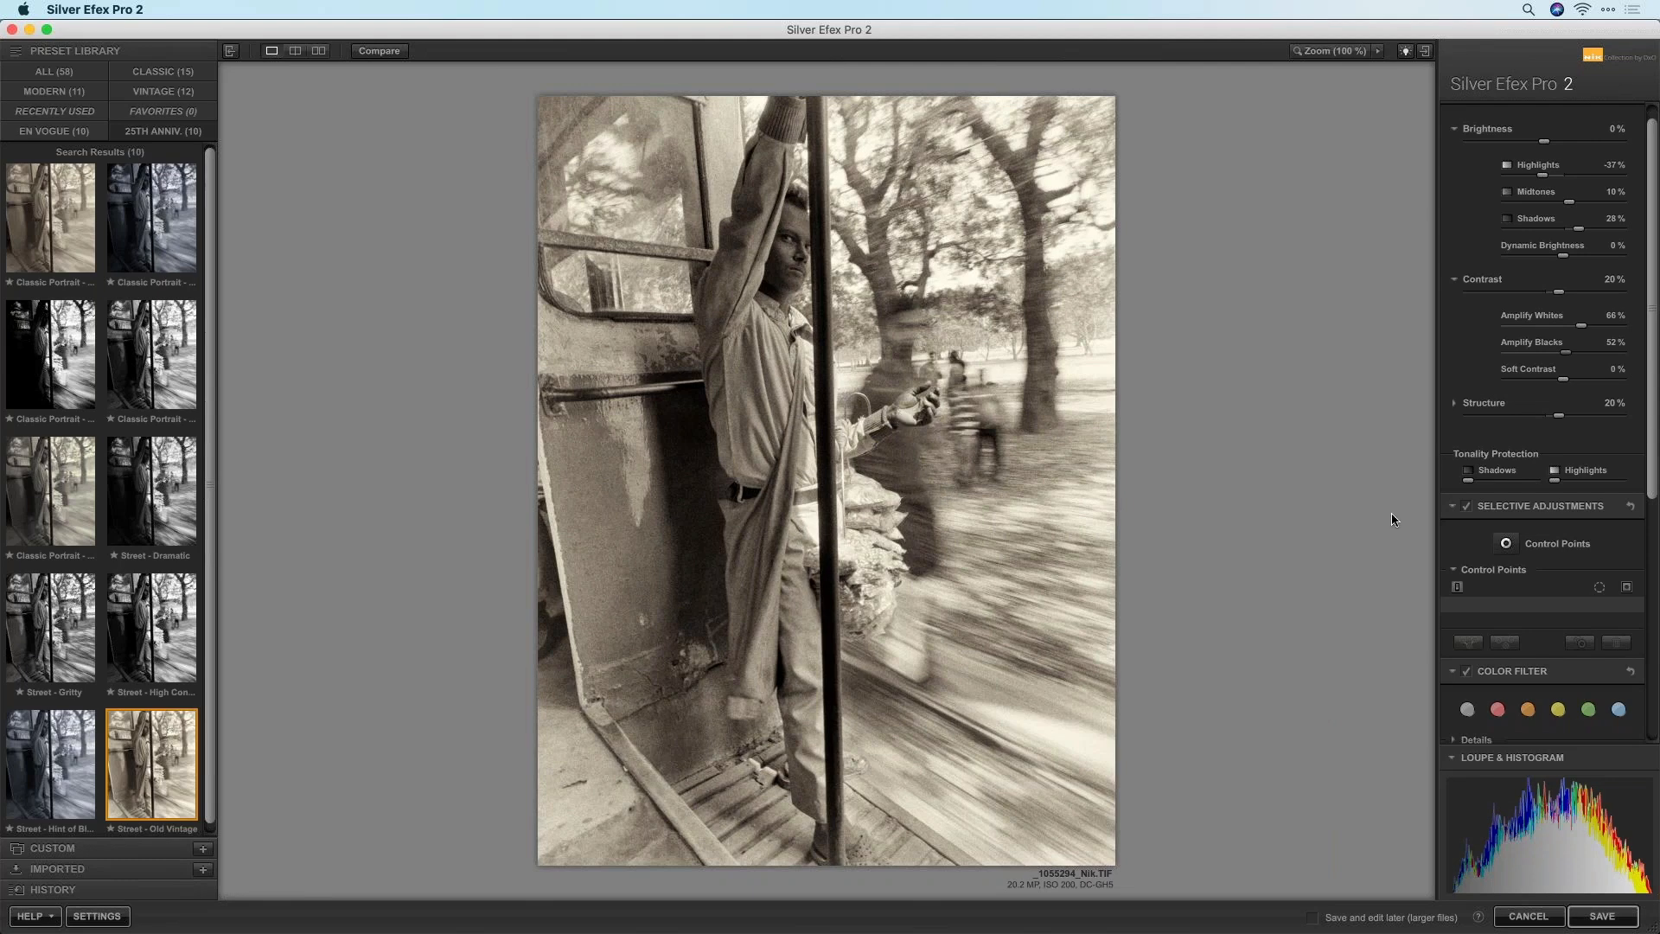
{"action": "left_click_drag", "start_coordinate": [1653, 405], "coordinate": [1654, 359]}
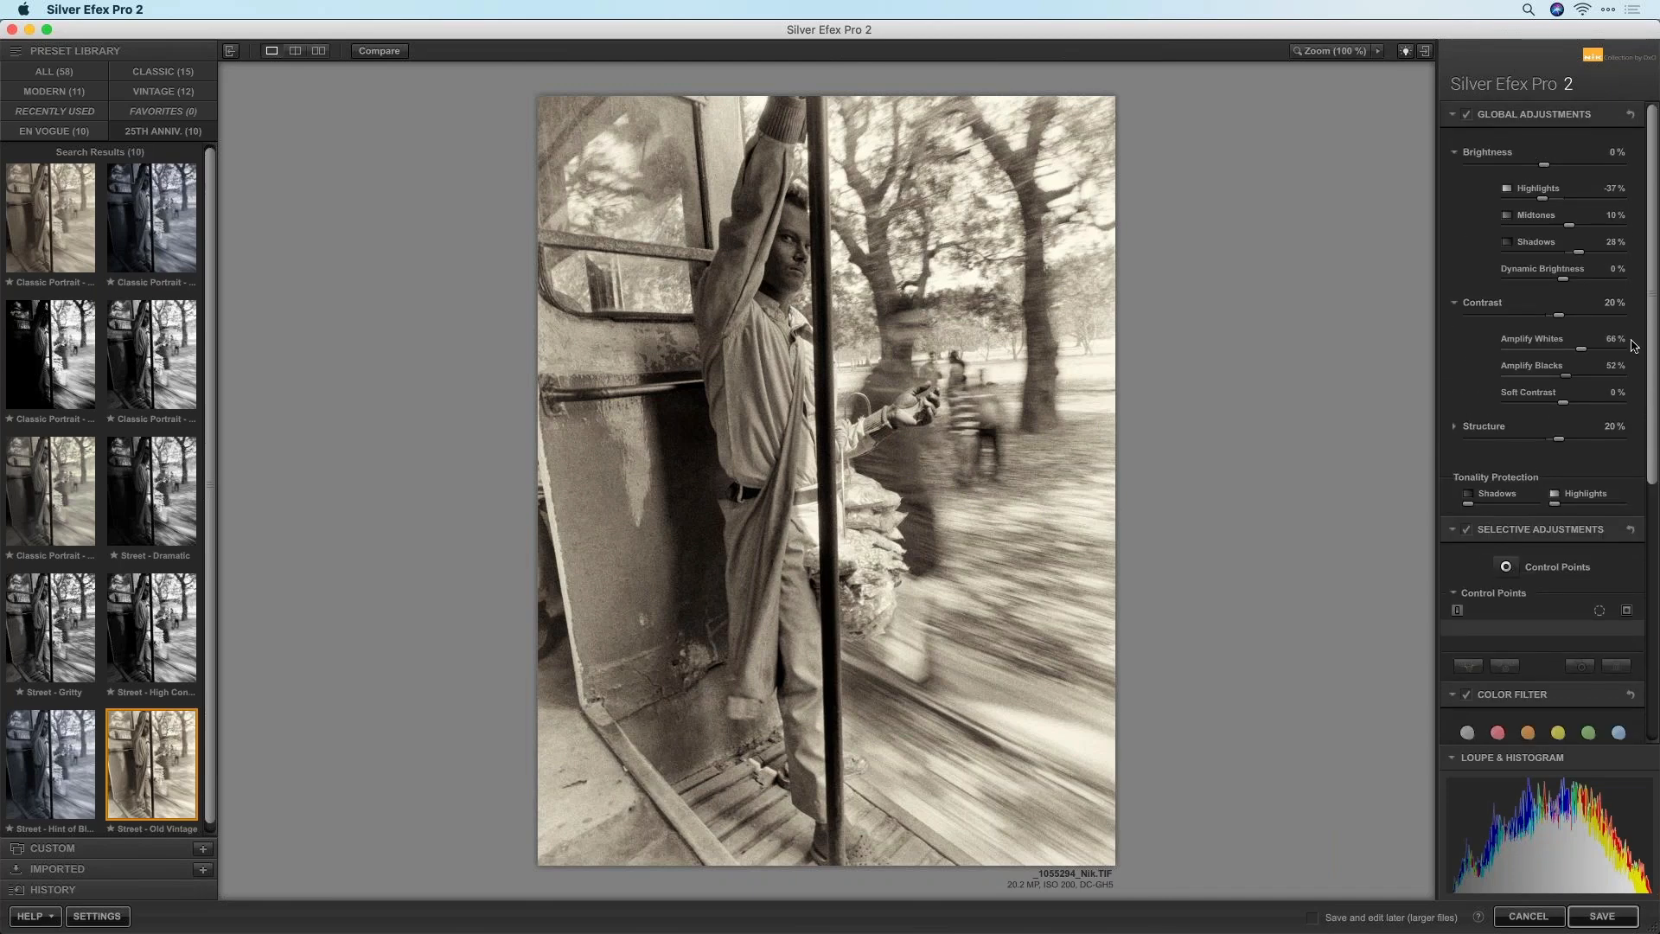
{"action": "left_click_drag", "start_coordinate": [1578, 252], "coordinate": [1563, 259]}
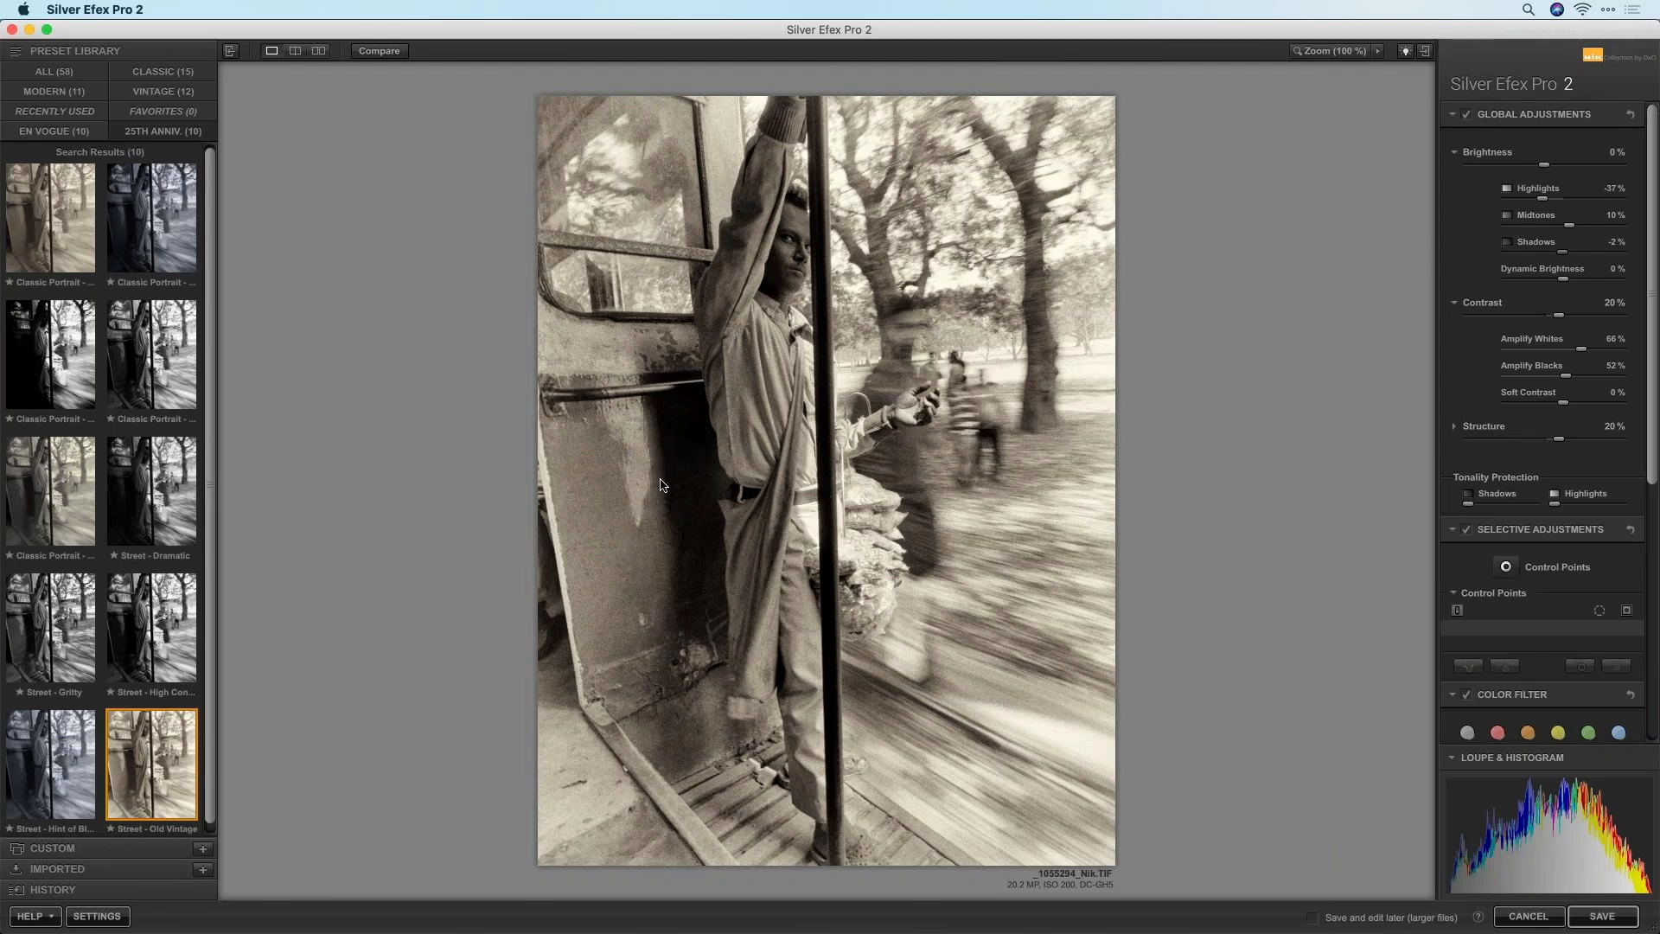
Expand Burn Edges, try the All Edges 1 preset, then set it back to Off
{"action": "left_click", "coordinate": [1520, 573]}
{"action": "scroll", "coordinate": [1653, 432], "scroll_direction": "down", "scroll_amount": 10}
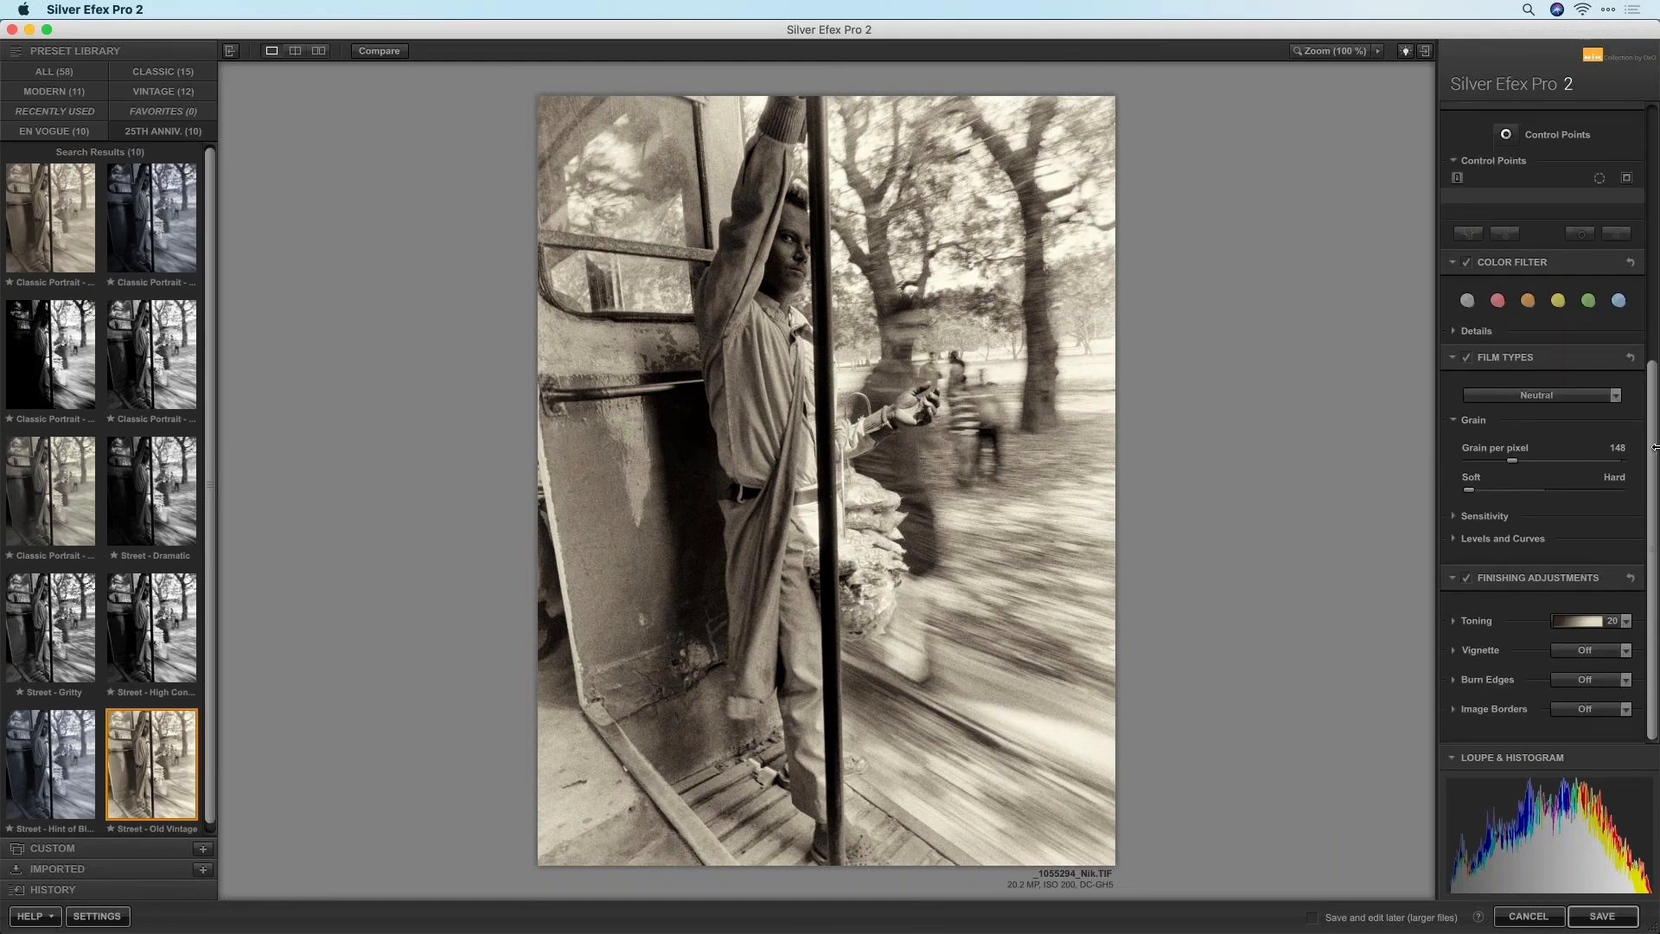
{"action": "left_click", "coordinate": [1455, 684]}
{"action": "scroll", "coordinate": [1652, 555], "scroll_direction": "down", "scroll_amount": 2}
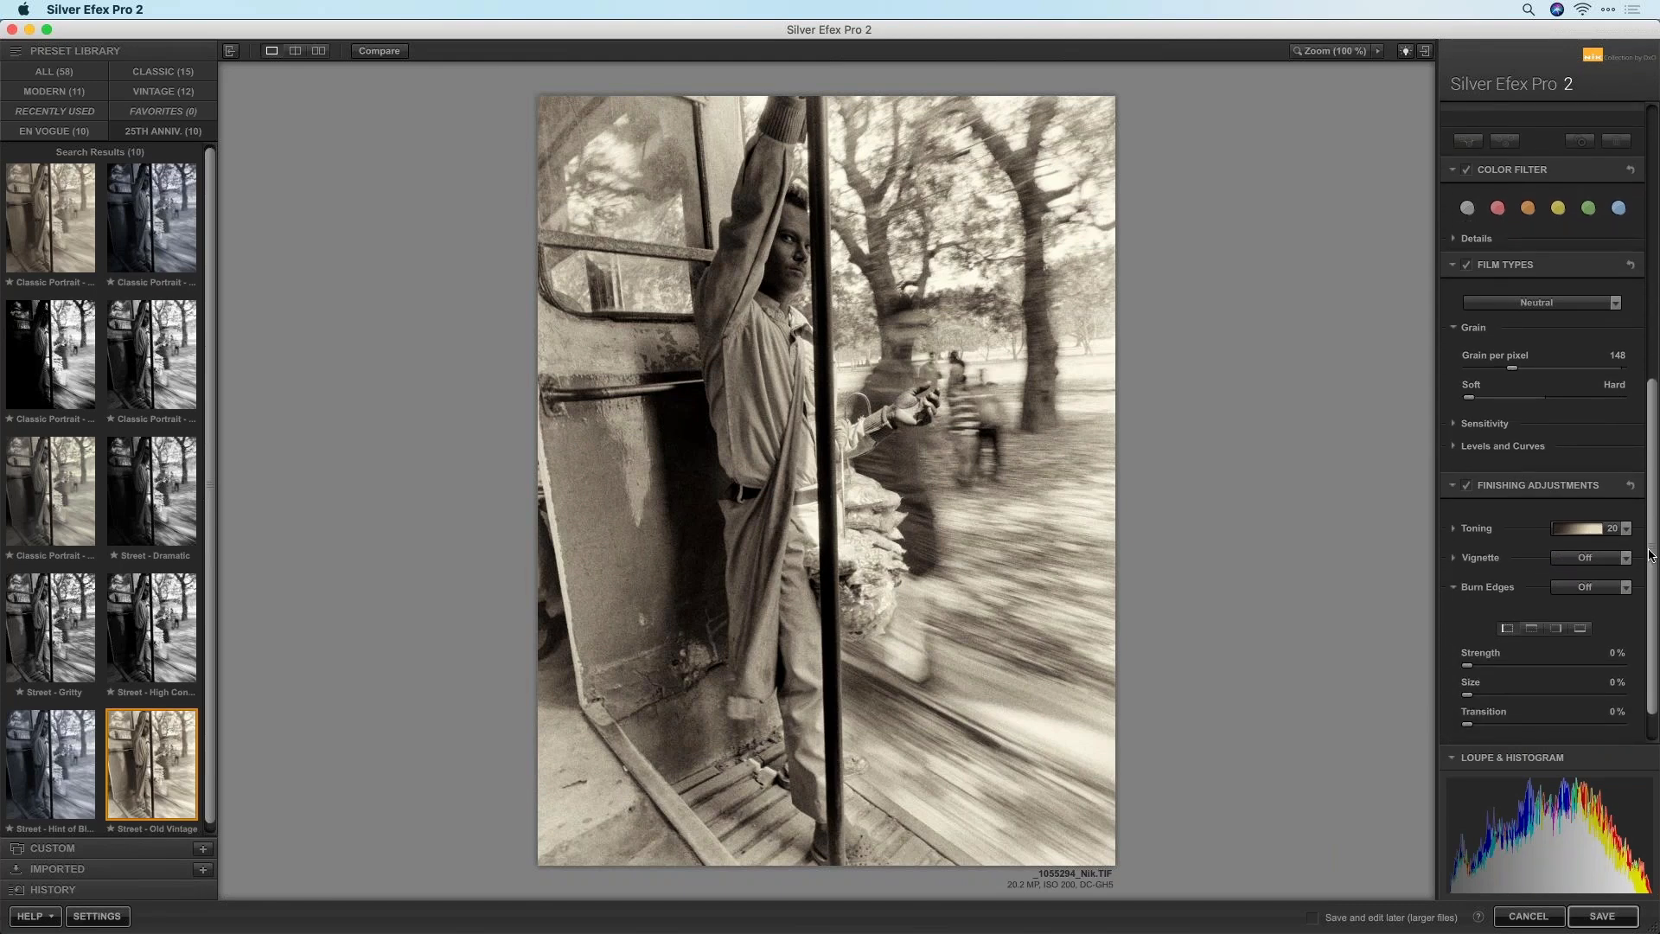
{"action": "left_click", "coordinate": [1621, 539]}
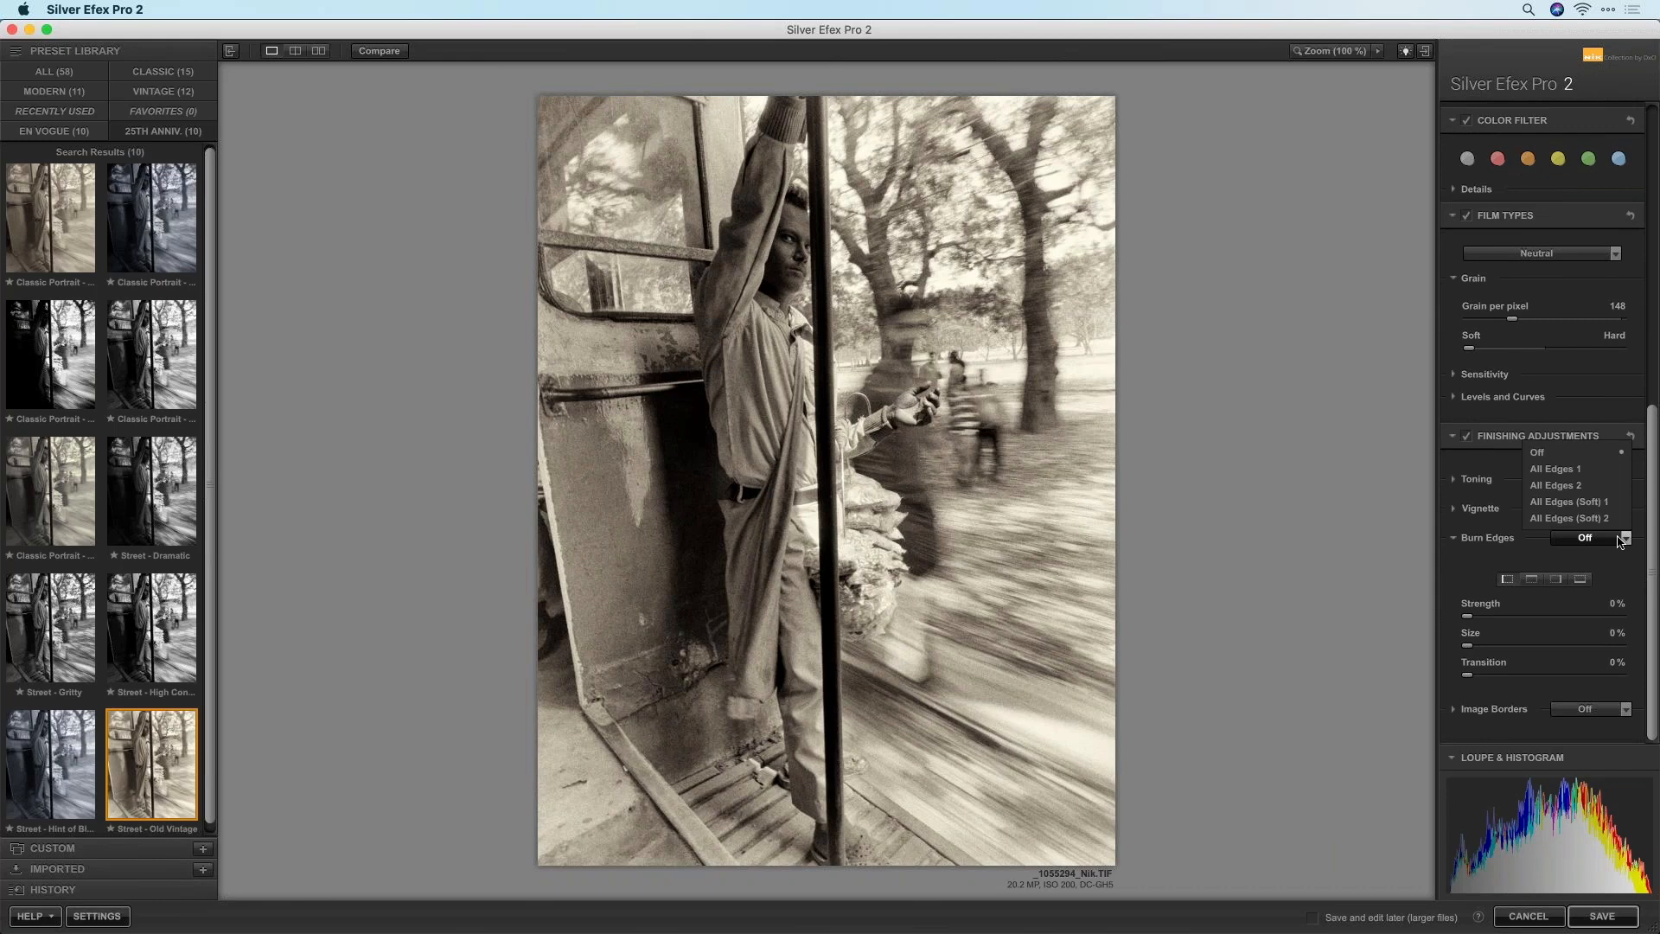
{"action": "left_click", "coordinate": [1597, 468]}
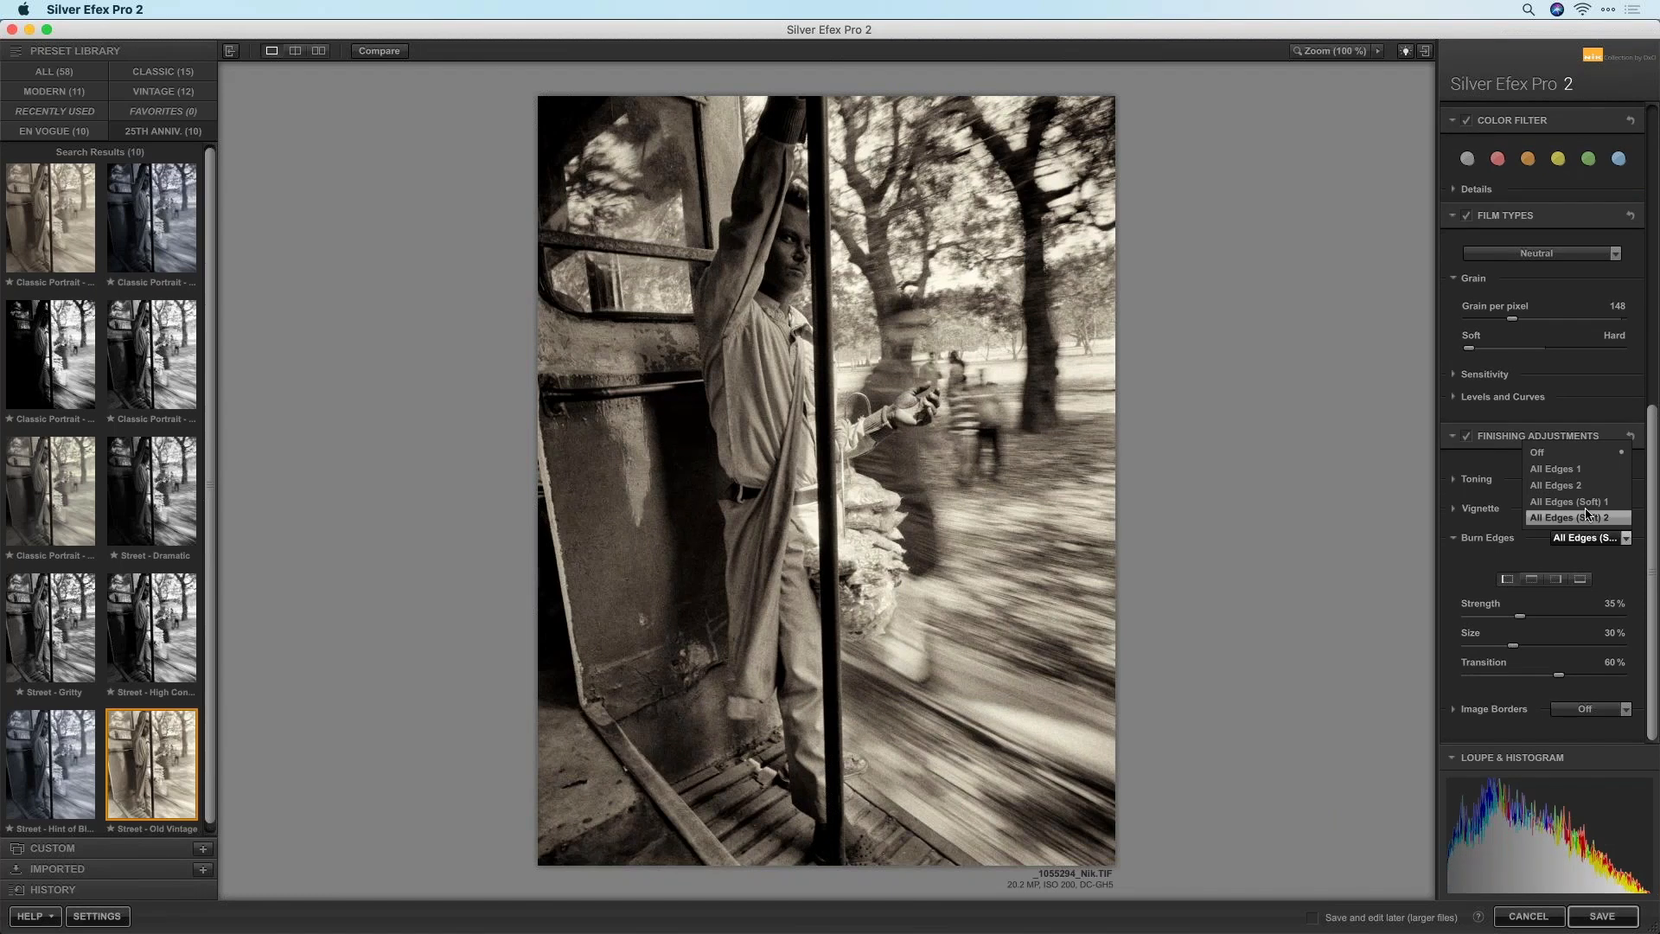
{"action": "left_click", "coordinate": [1548, 452]}
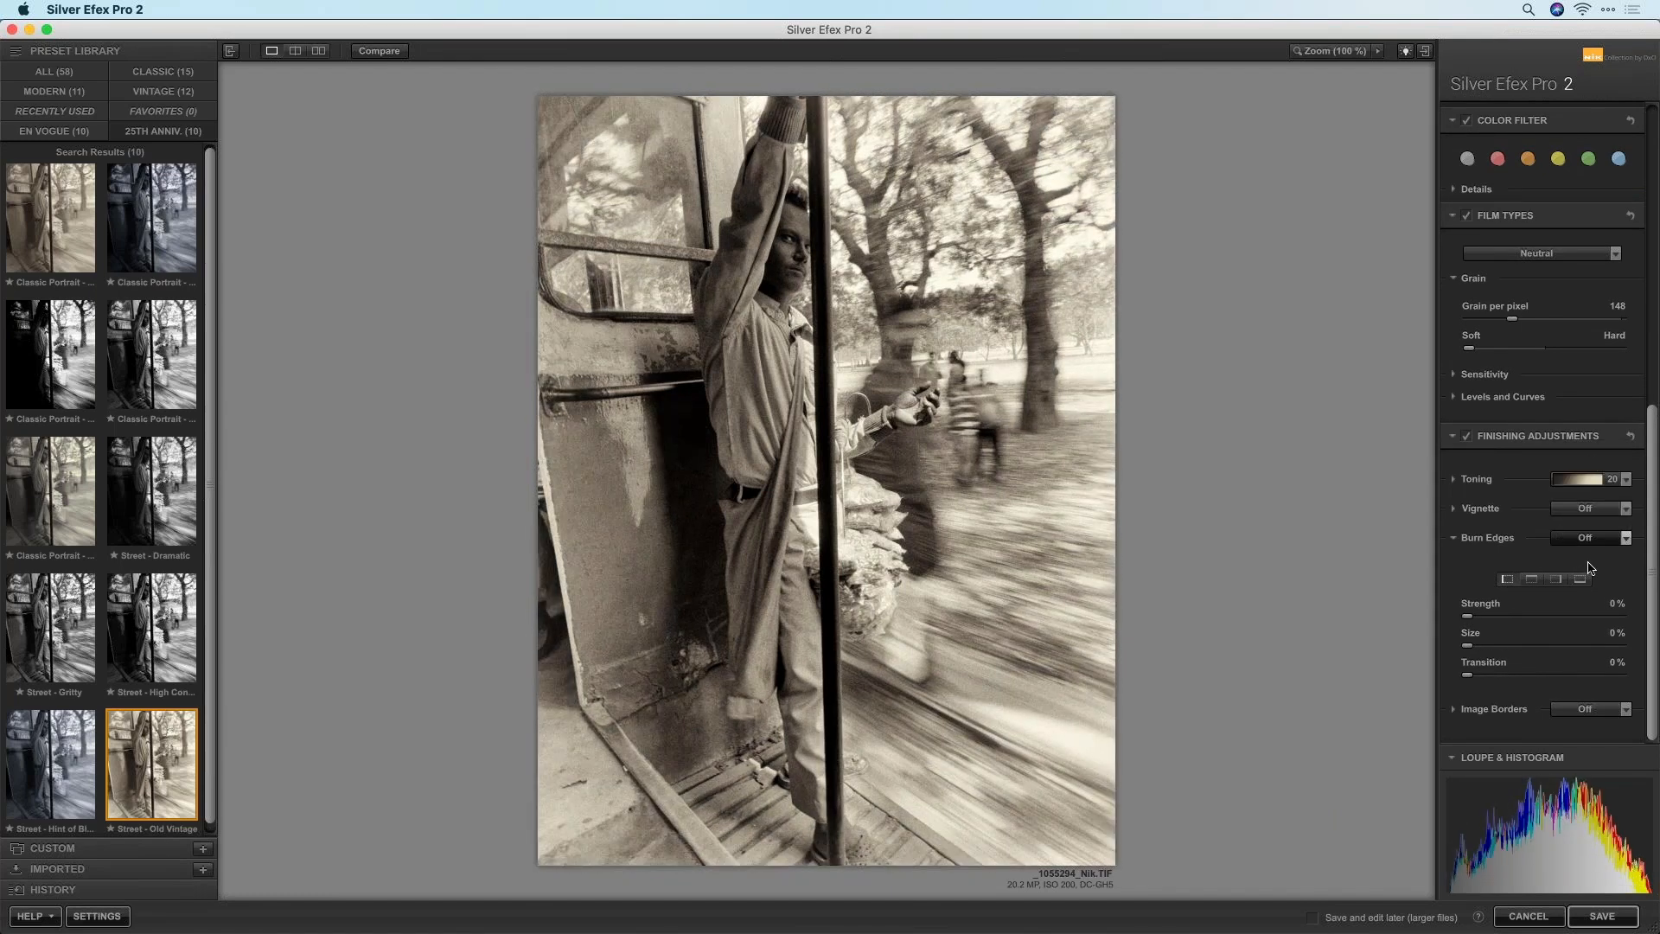
Cycle through the top, right and bottom edge buttons, ending on the left edge
{"action": "left_click", "coordinate": [1532, 580]}
{"action": "left_click", "coordinate": [1556, 581]}
{"action": "left_click", "coordinate": [1581, 580]}
{"action": "left_click", "coordinate": [1507, 580]}
Burn the left edge, then lower it to Strength 33%, Size 38%, Transition 84%
{"action": "left_click_drag", "start_coordinate": [1467, 619], "coordinate": [1625, 621]}
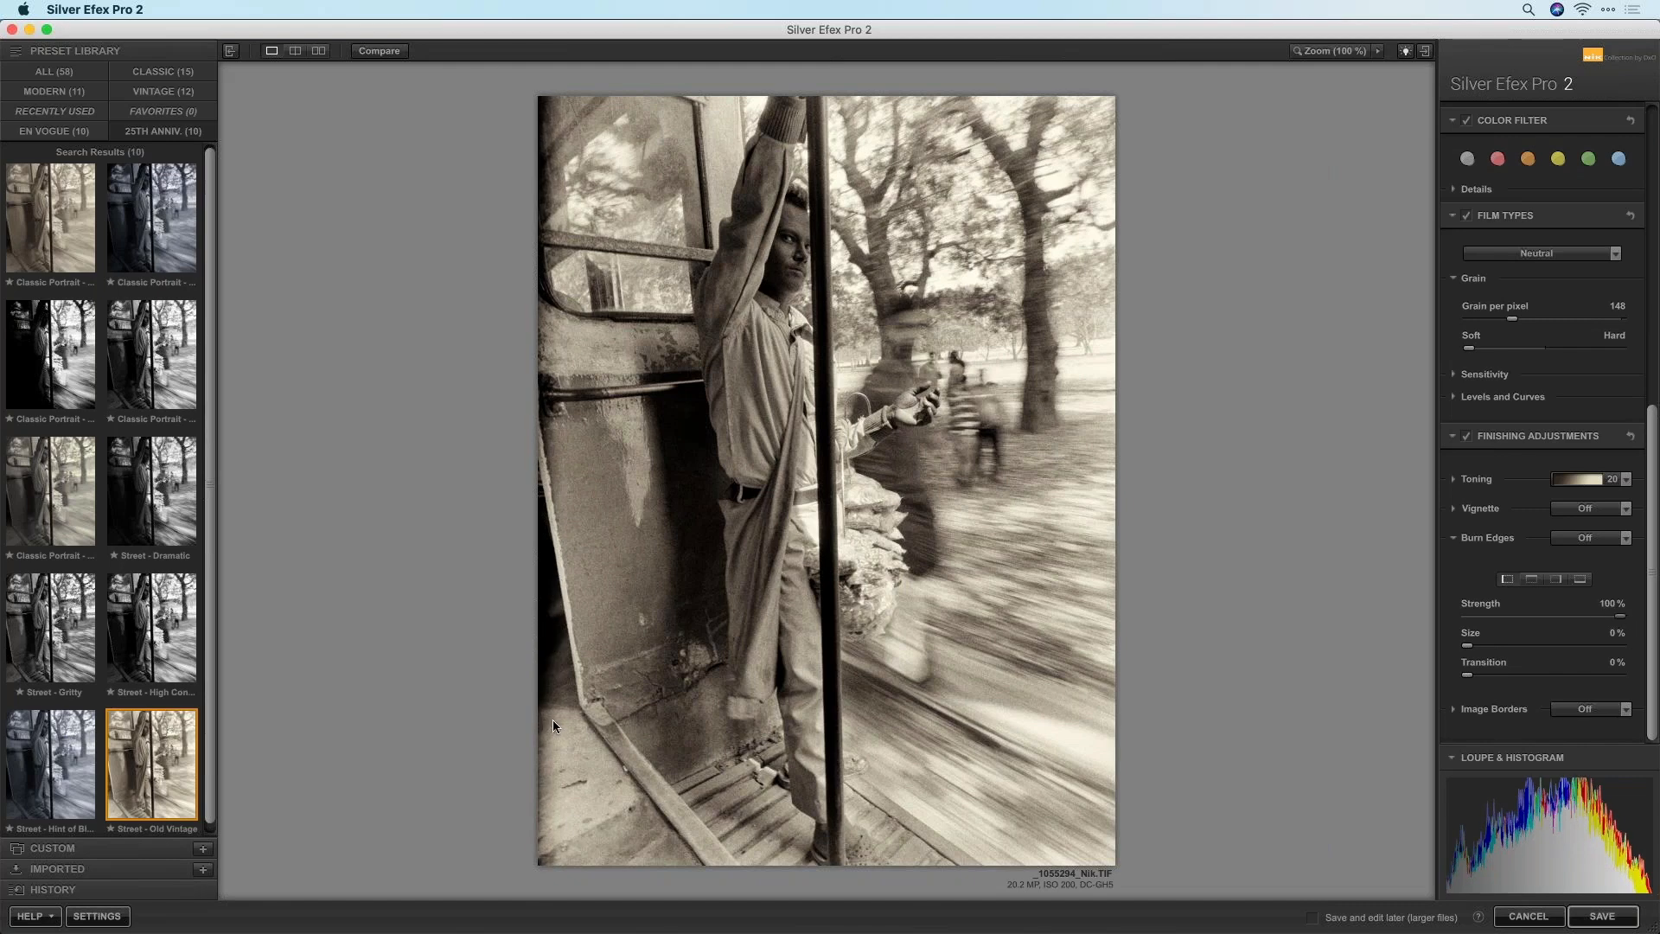
{"action": "mouse_move", "coordinate": [1472, 647]}
{"action": "left_mouse_down"}
{"action": "mouse_move", "coordinate": [1532, 647]}
{"action": "mouse_move", "coordinate": [1492, 677]}
{"action": "mouse_move", "coordinate": [1595, 676]}
{"action": "left_mouse_up"}
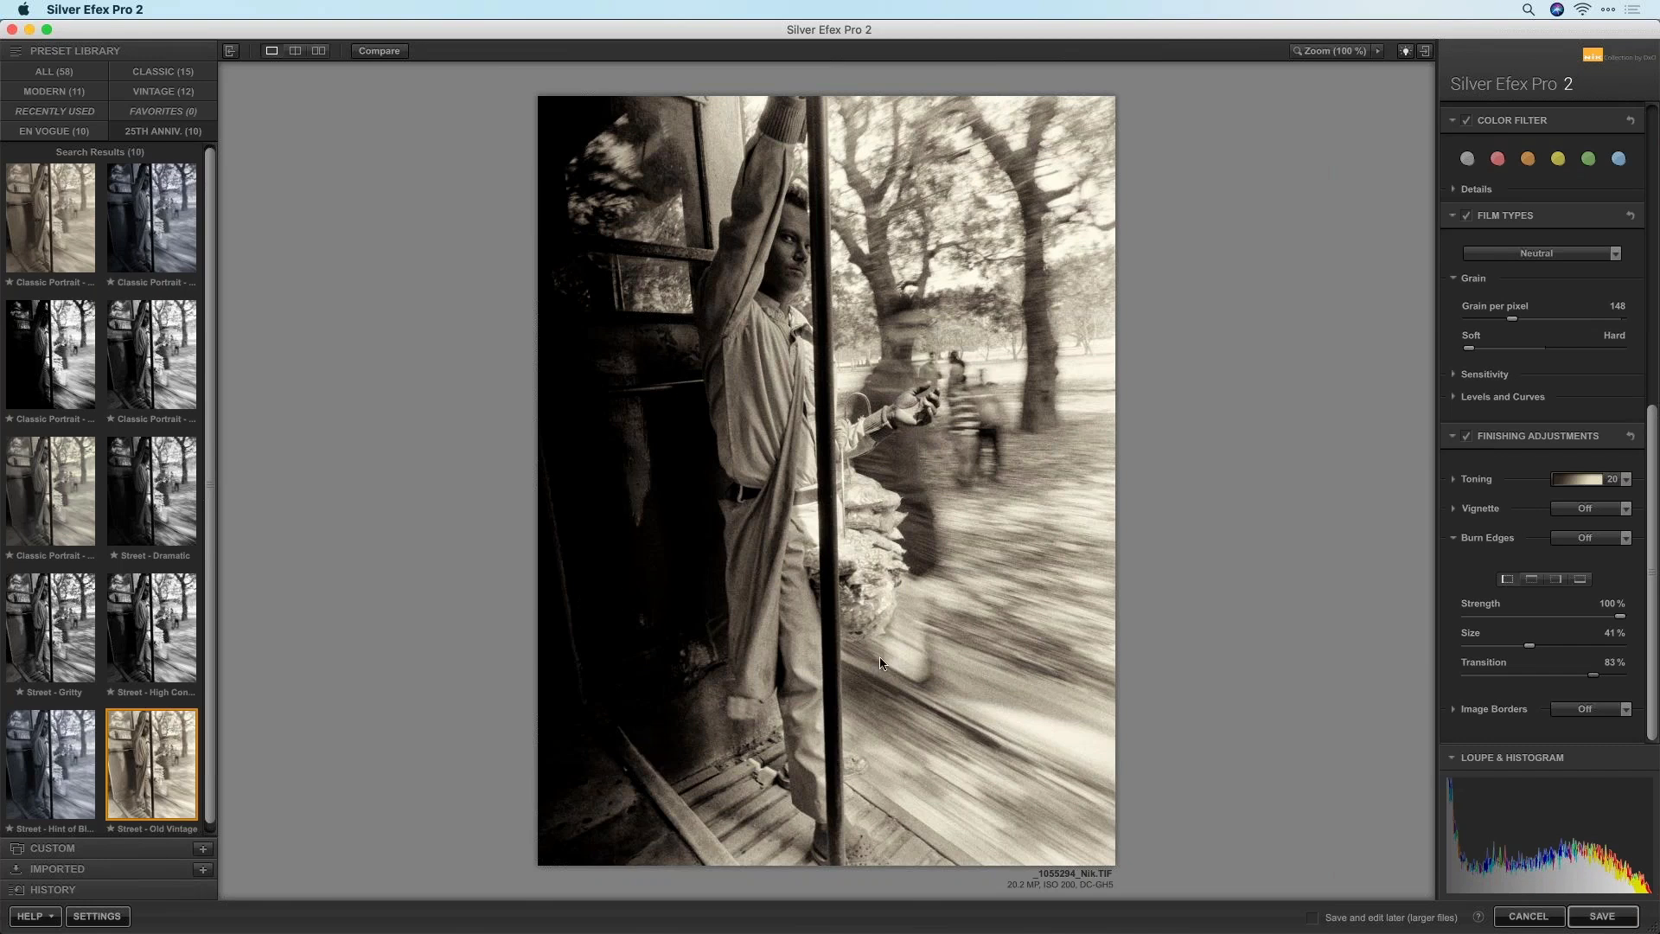
{"action": "left_click_drag", "start_coordinate": [1535, 646], "coordinate": [1596, 676]}
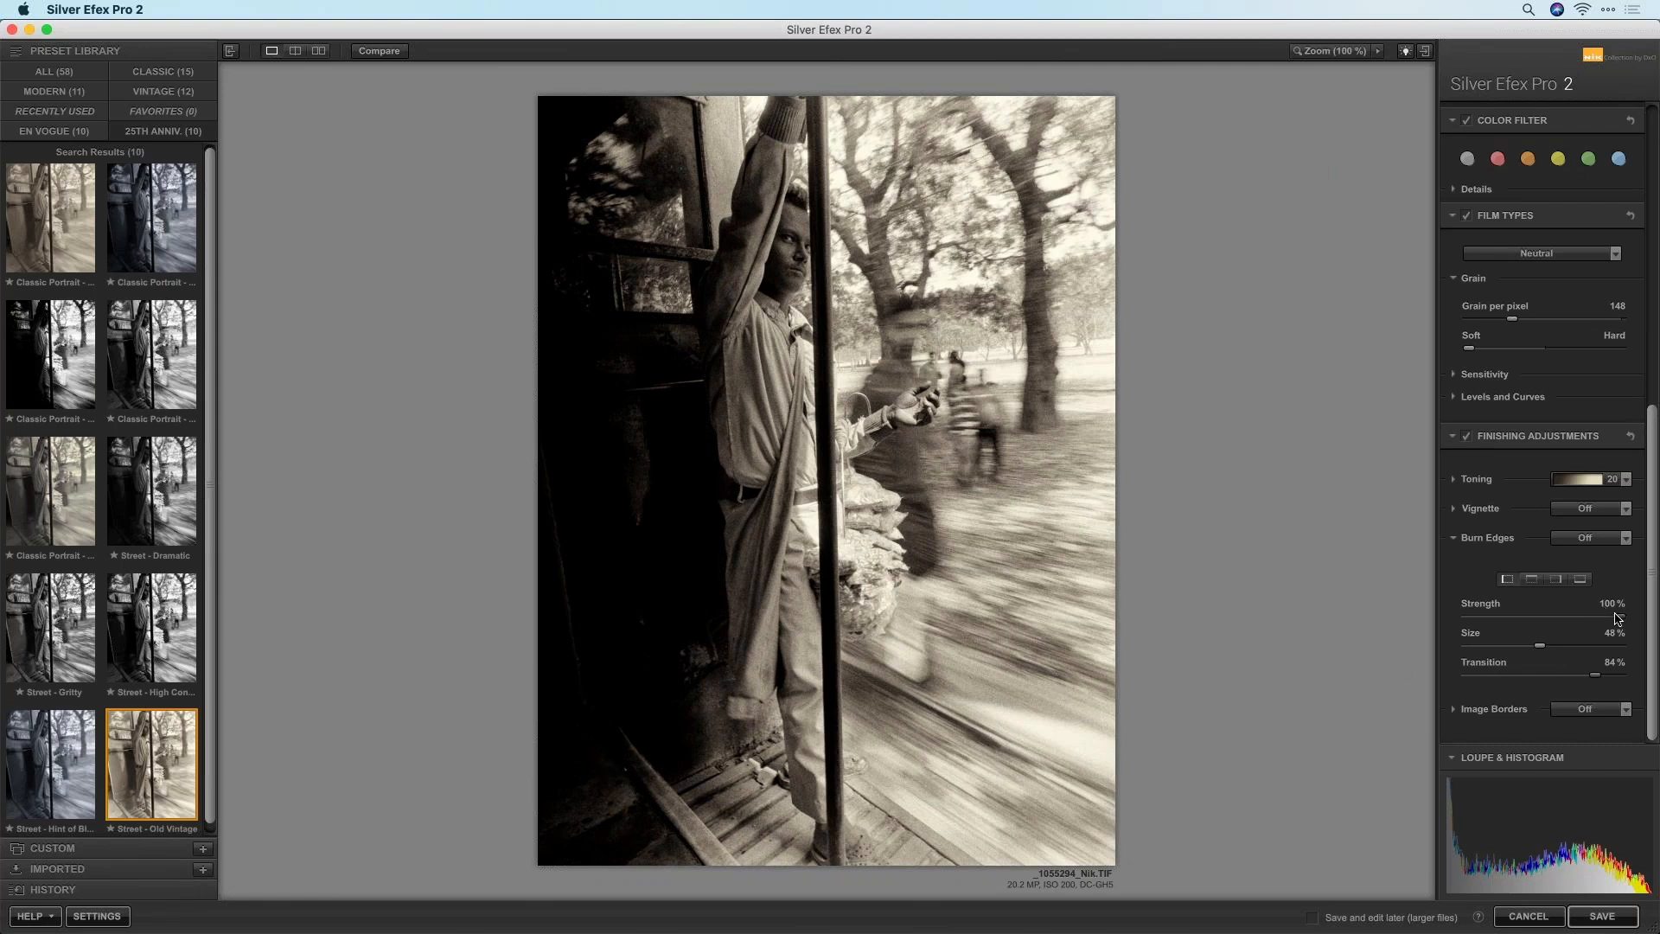
{"action": "mouse_move", "coordinate": [1608, 623]}
{"action": "left_mouse_down"}
{"action": "mouse_move", "coordinate": [1517, 625]}
{"action": "mouse_move", "coordinate": [1525, 653]}
{"action": "left_mouse_up"}
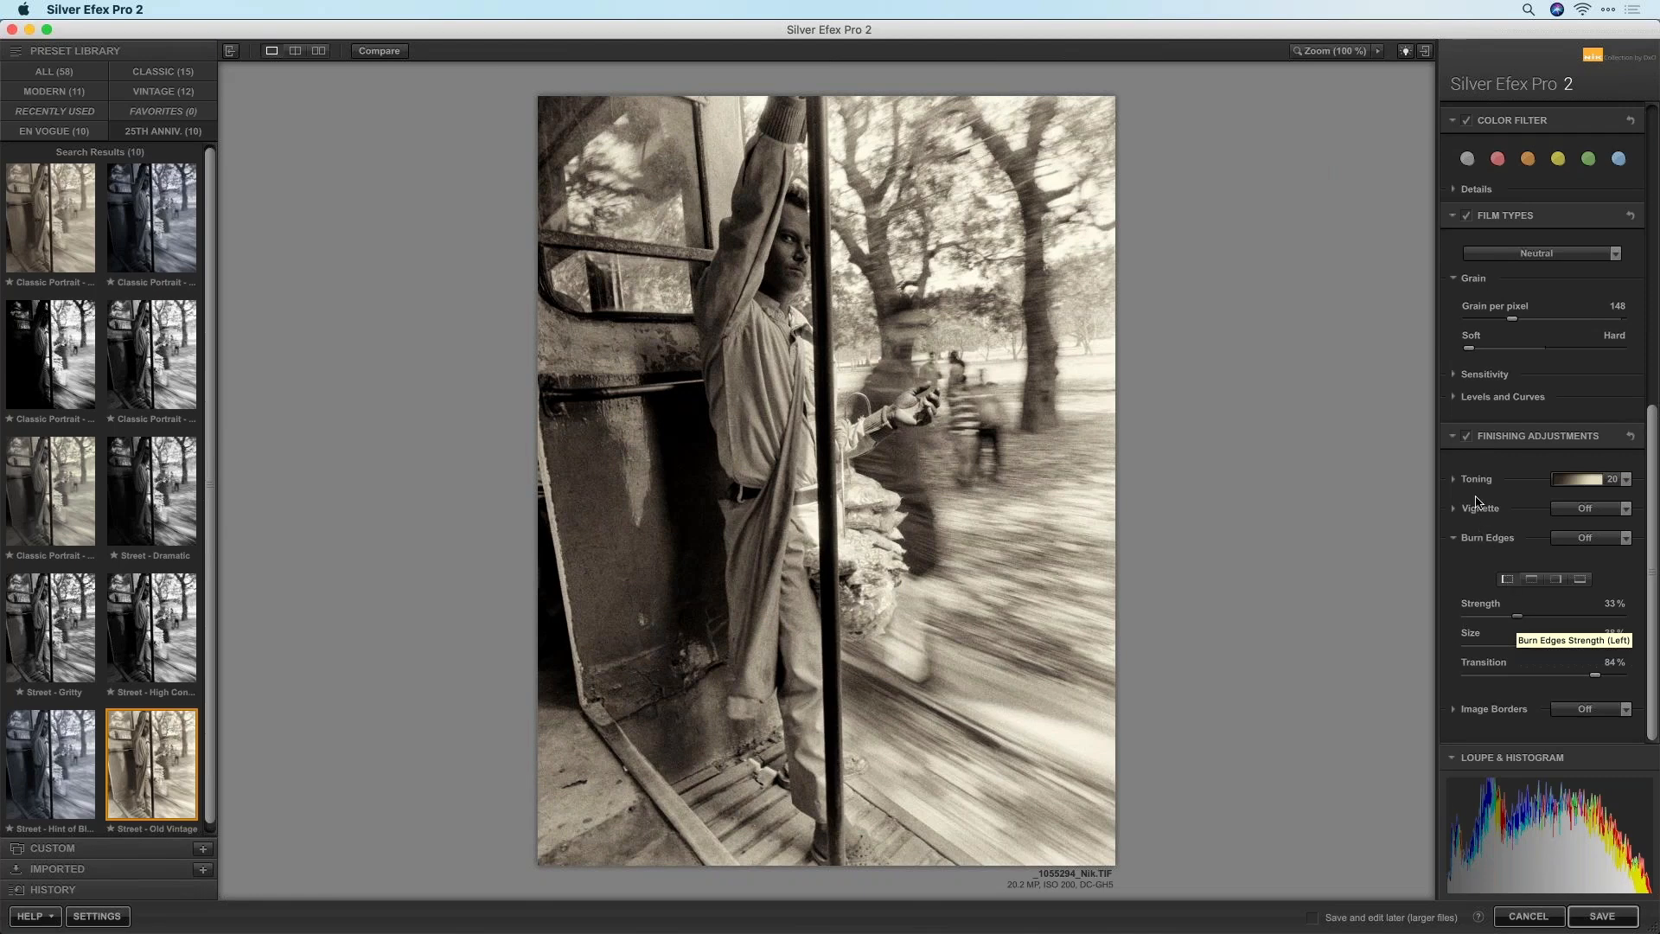
Toggle Finishing Adjustments off and on to compare, then nudge burn strength to 34%
{"action": "left_click", "coordinate": [1467, 437]}
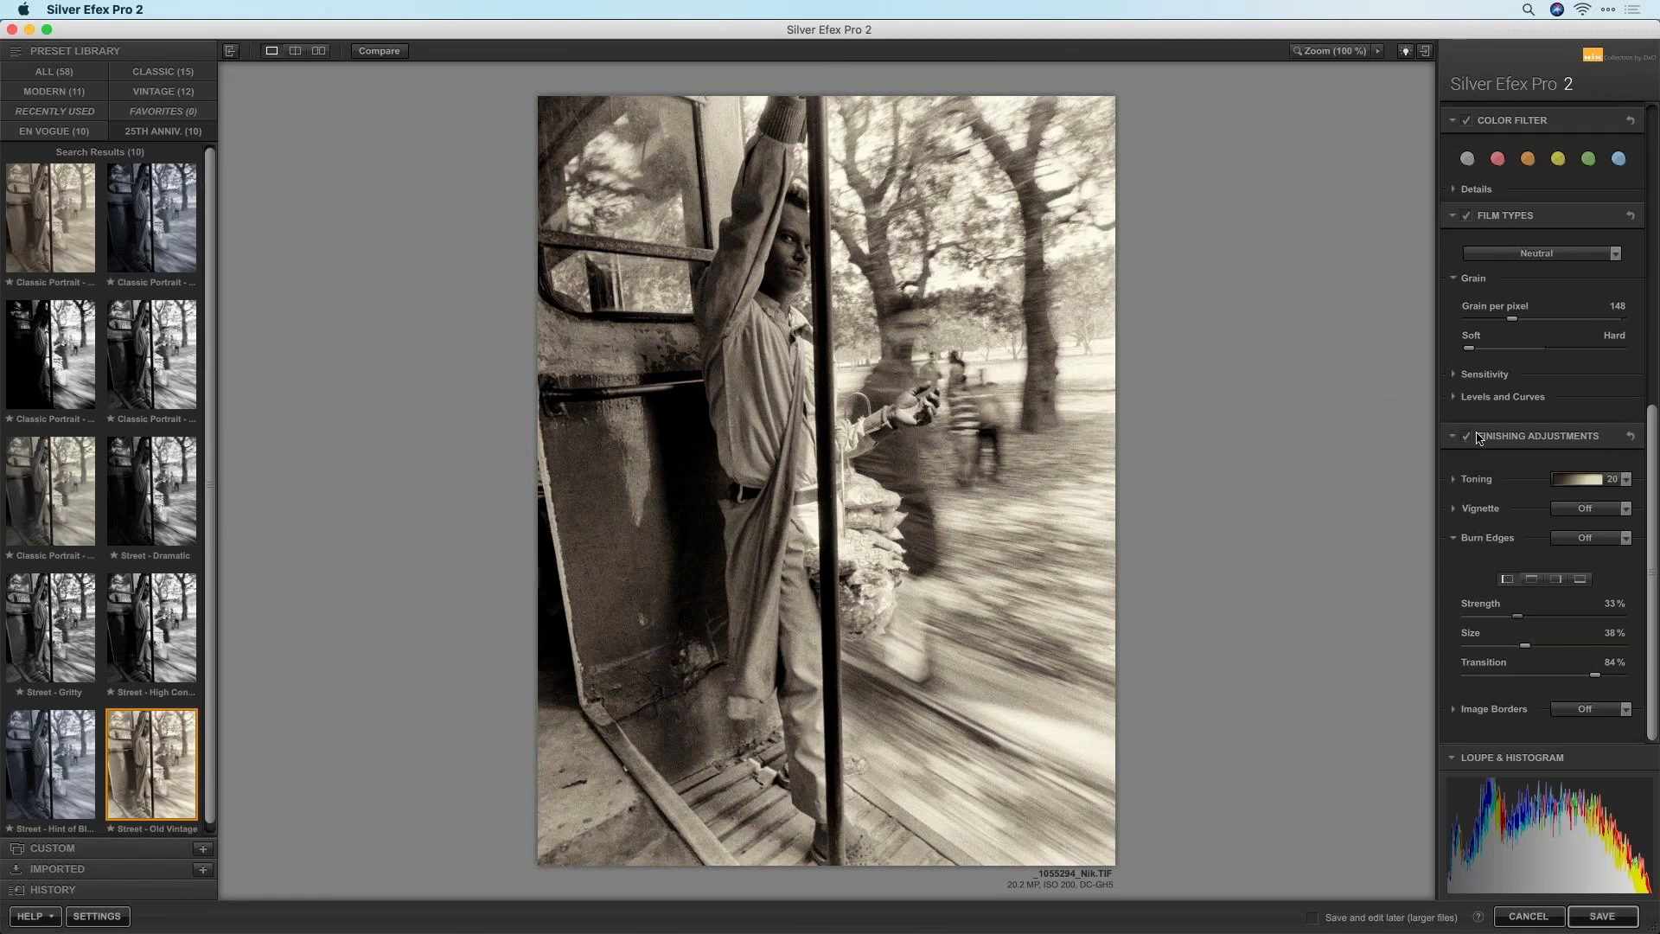
{"action": "left_click", "coordinate": [1467, 437]}
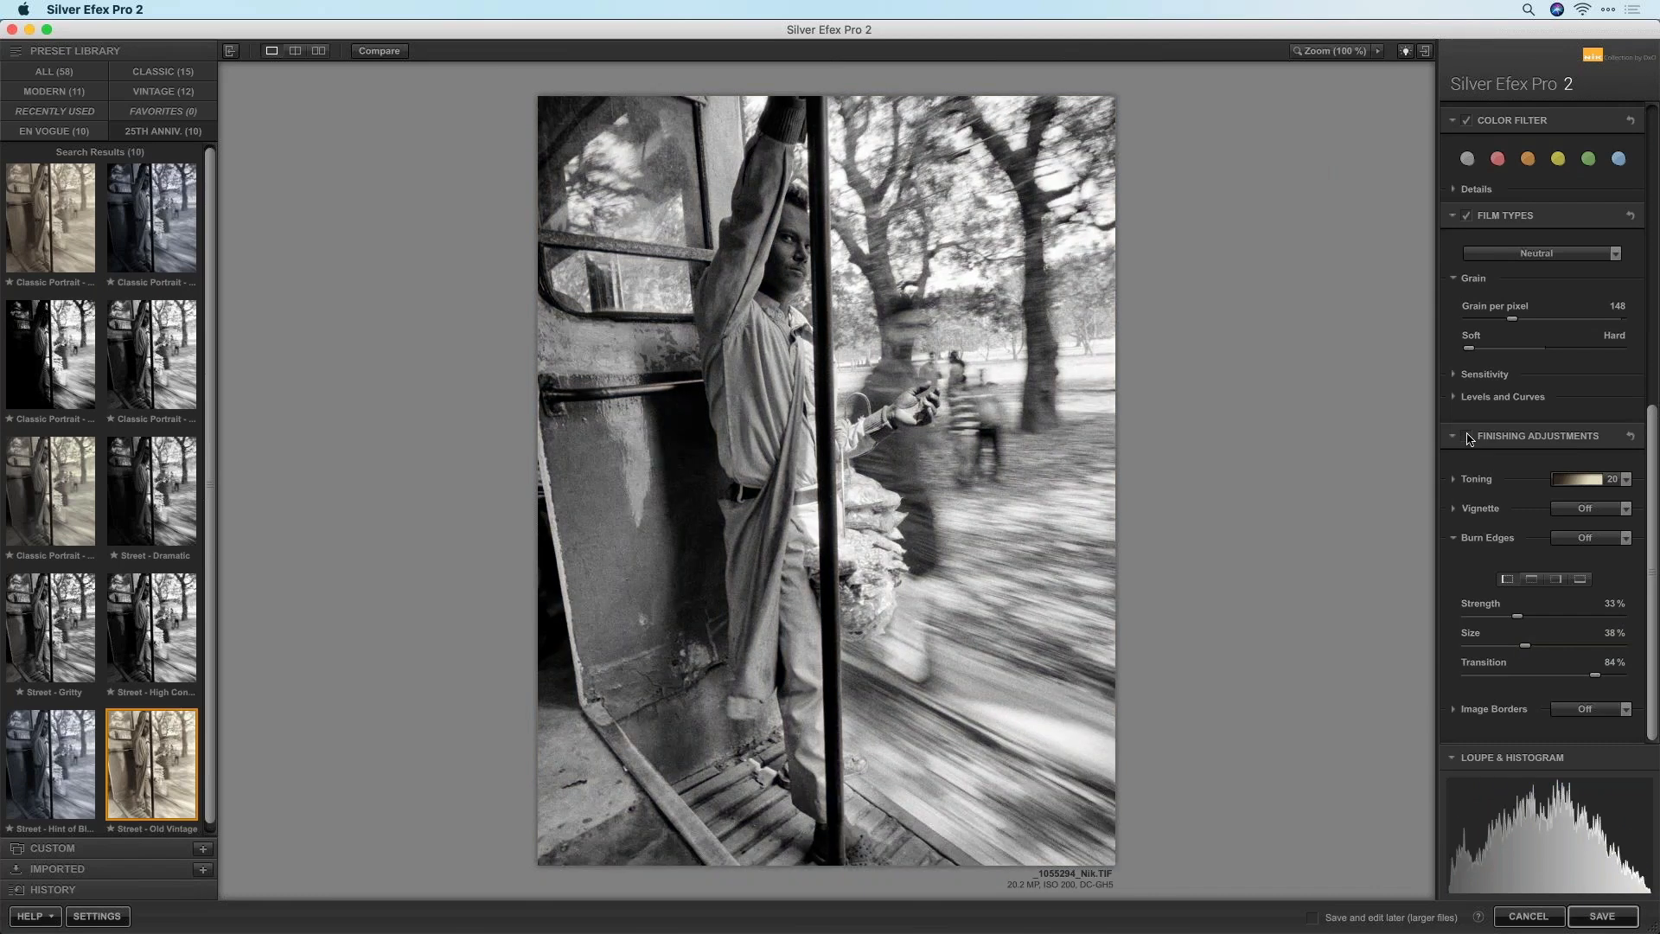
{"action": "left_click", "coordinate": [1467, 438]}
{"action": "left_click", "coordinate": [1467, 437]}
{"action": "left_click", "coordinate": [1467, 438]}
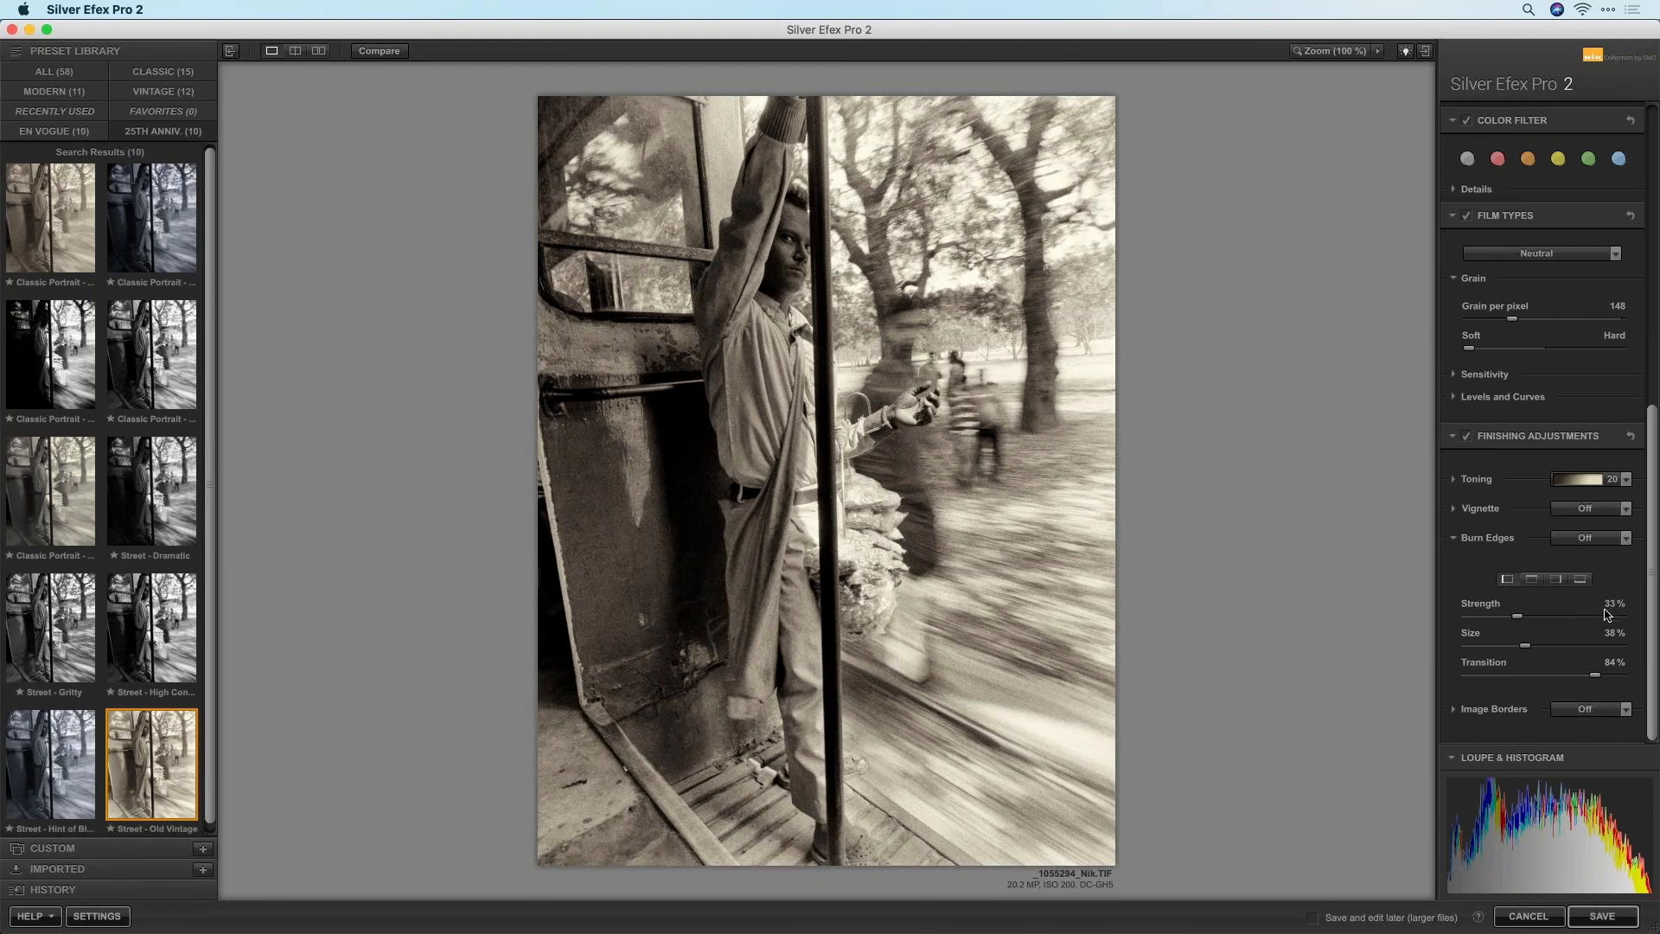
{"action": "mouse_move", "coordinate": [1517, 616]}
{"action": "left_mouse_down"}
{"action": "mouse_move", "coordinate": [1418, 621]}
{"action": "mouse_move", "coordinate": [1523, 619]}
{"action": "left_mouse_up"}
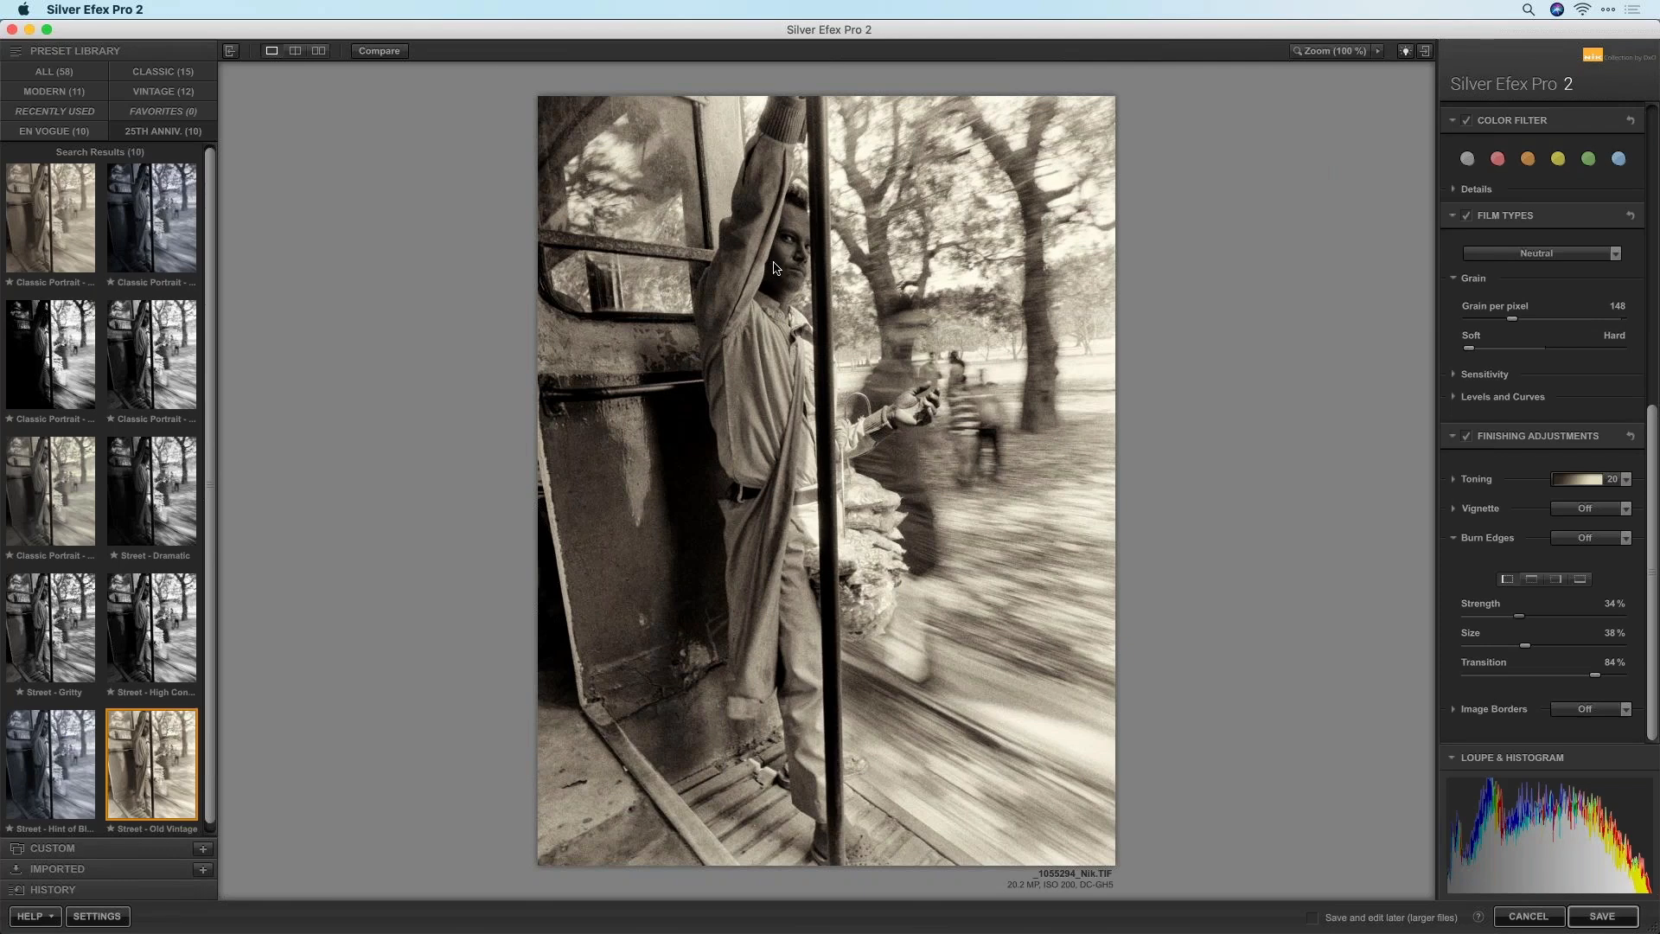
{"action": "scroll", "coordinate": [1534, 441], "scroll_direction": "up", "scroll_amount": 10}
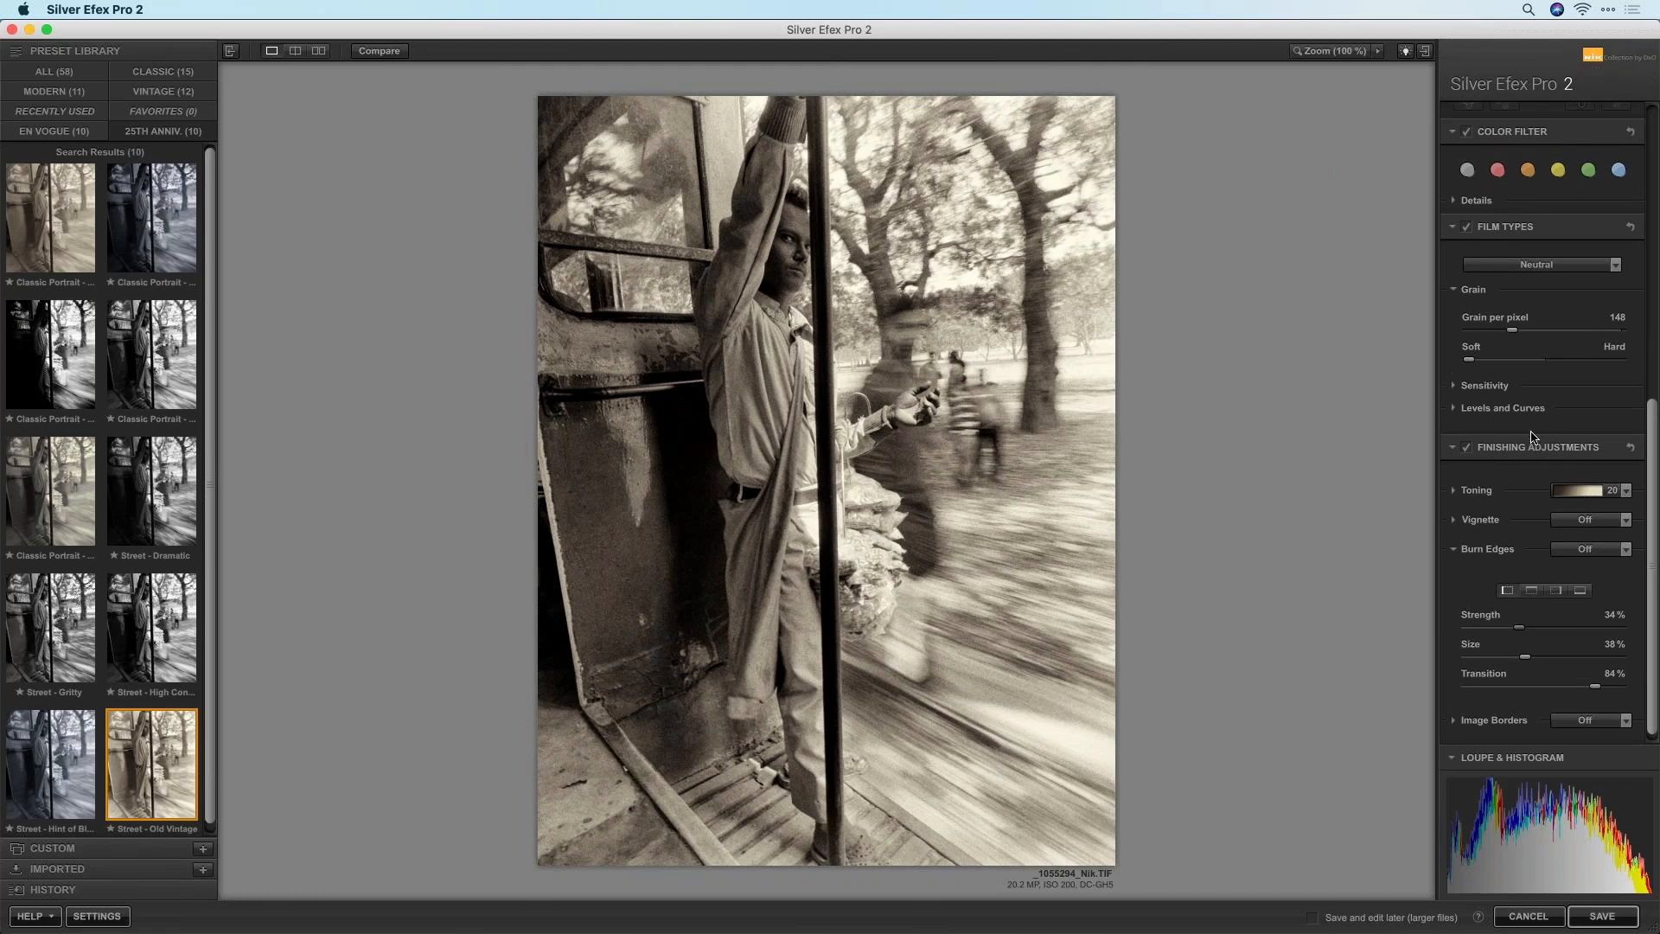
Place Control Point 1 on the man's face and raise its brightness to 12%
{"action": "left_click", "coordinate": [1506, 569]}
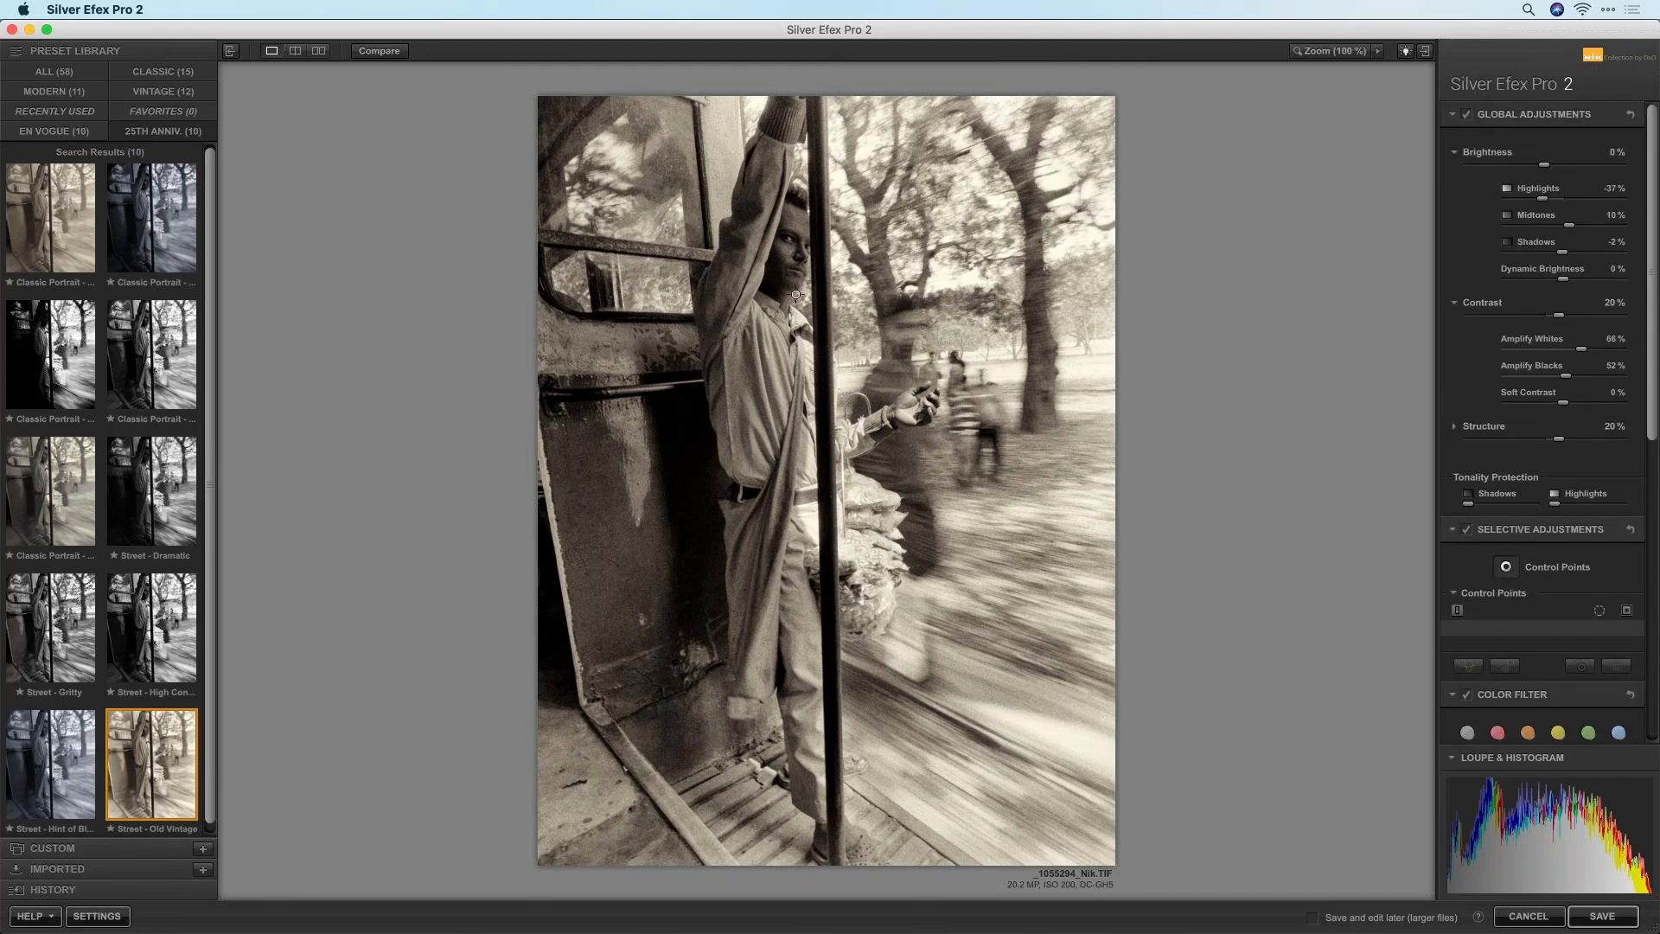
{"action": "left_click", "coordinate": [786, 254]}
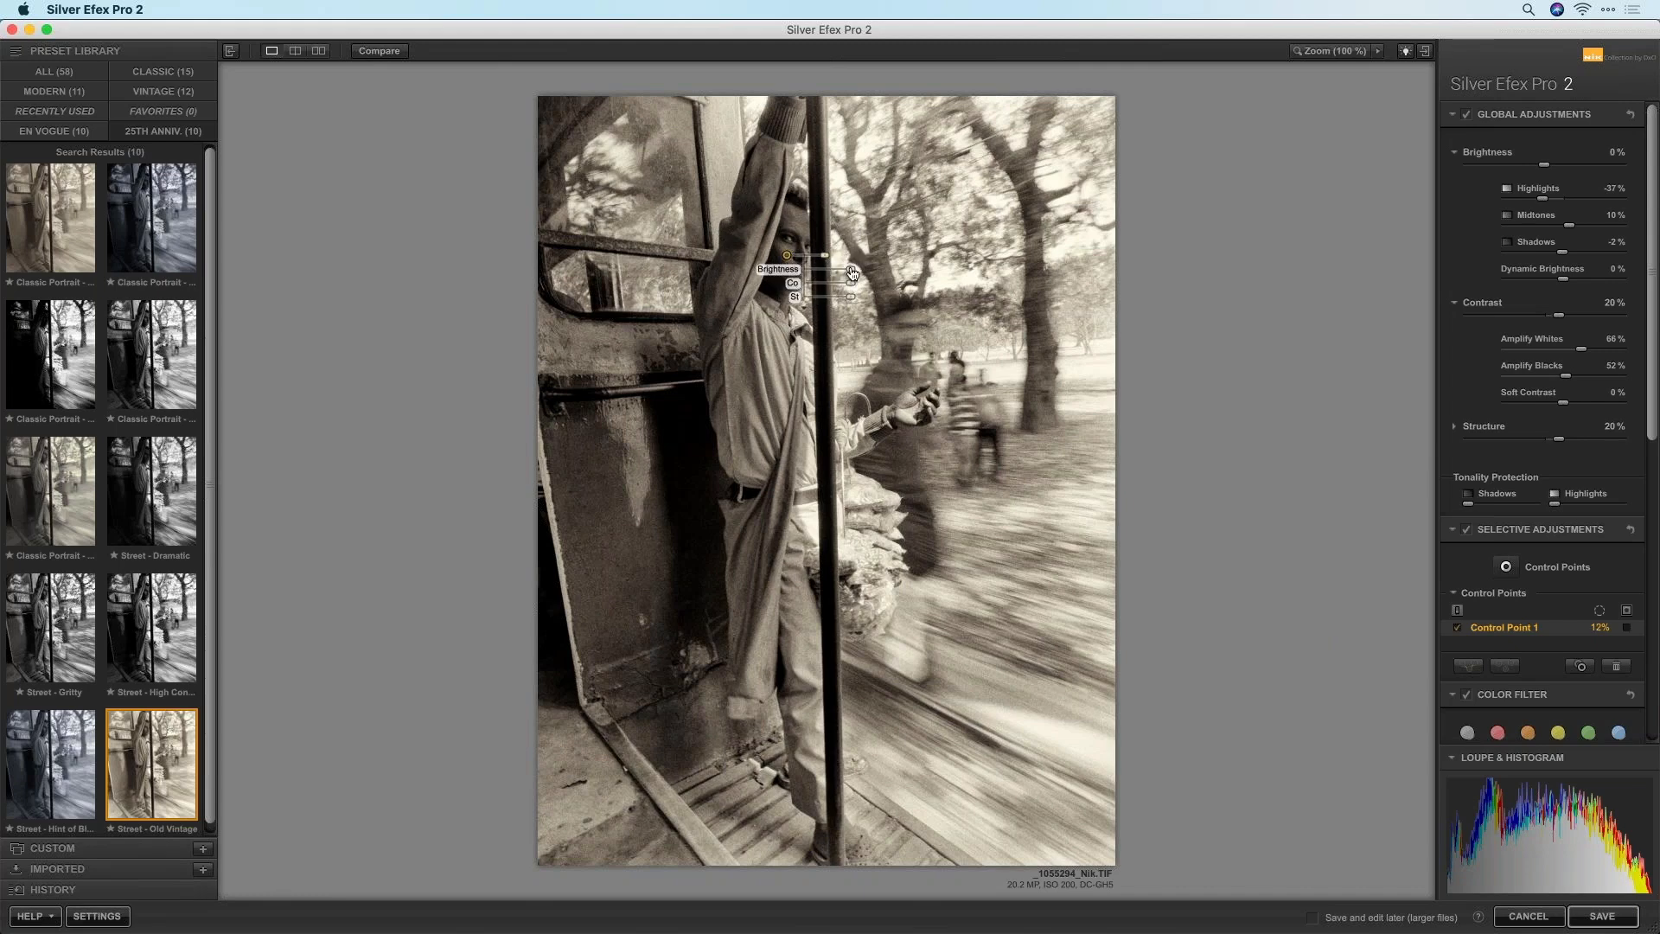
{"action": "left_click_drag", "start_coordinate": [846, 273], "coordinate": [787, 257]}
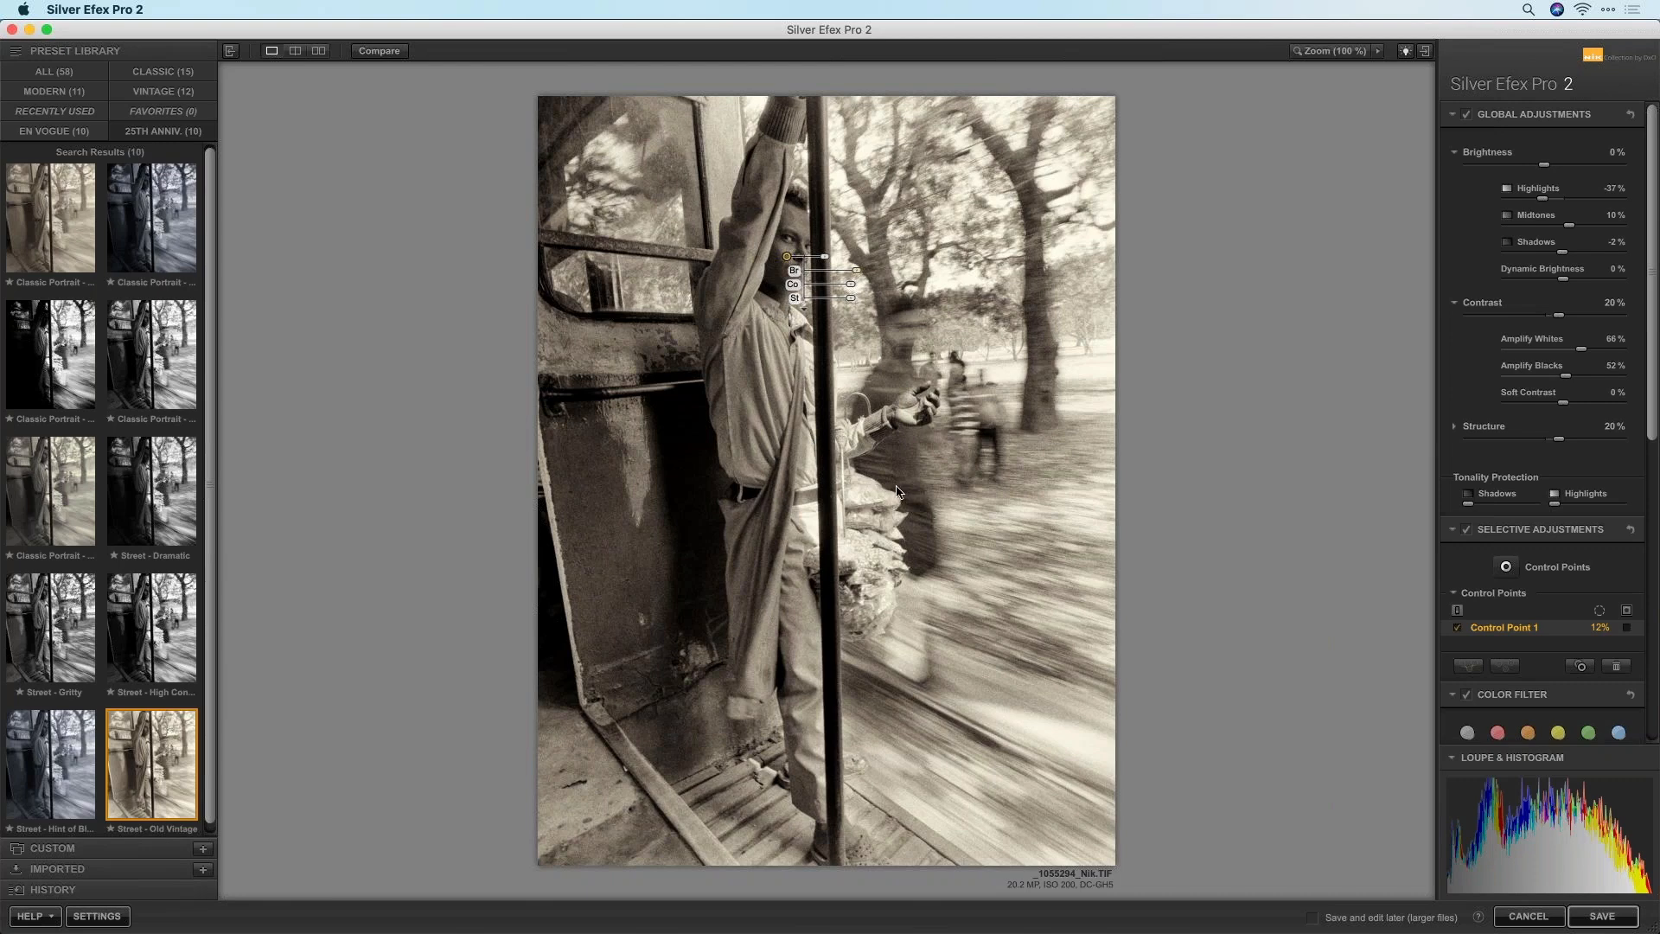
{"action": "left_click", "coordinate": [1176, 428]}
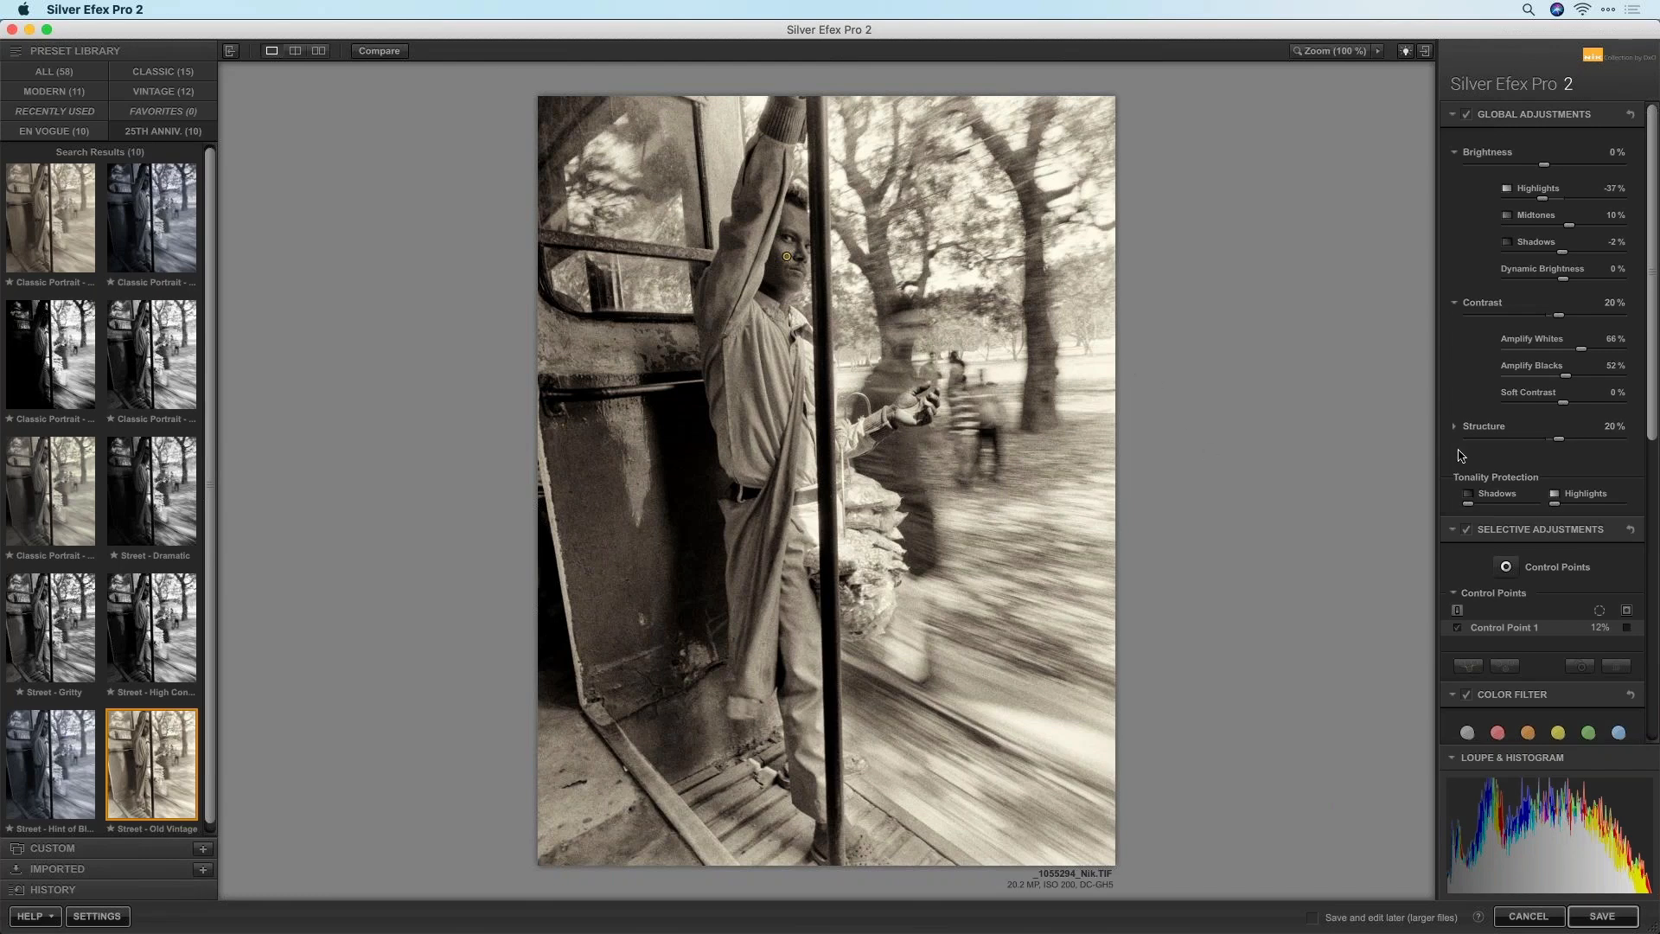
{"action": "left_click_drag", "start_coordinate": [1647, 315], "coordinate": [1639, 630]}
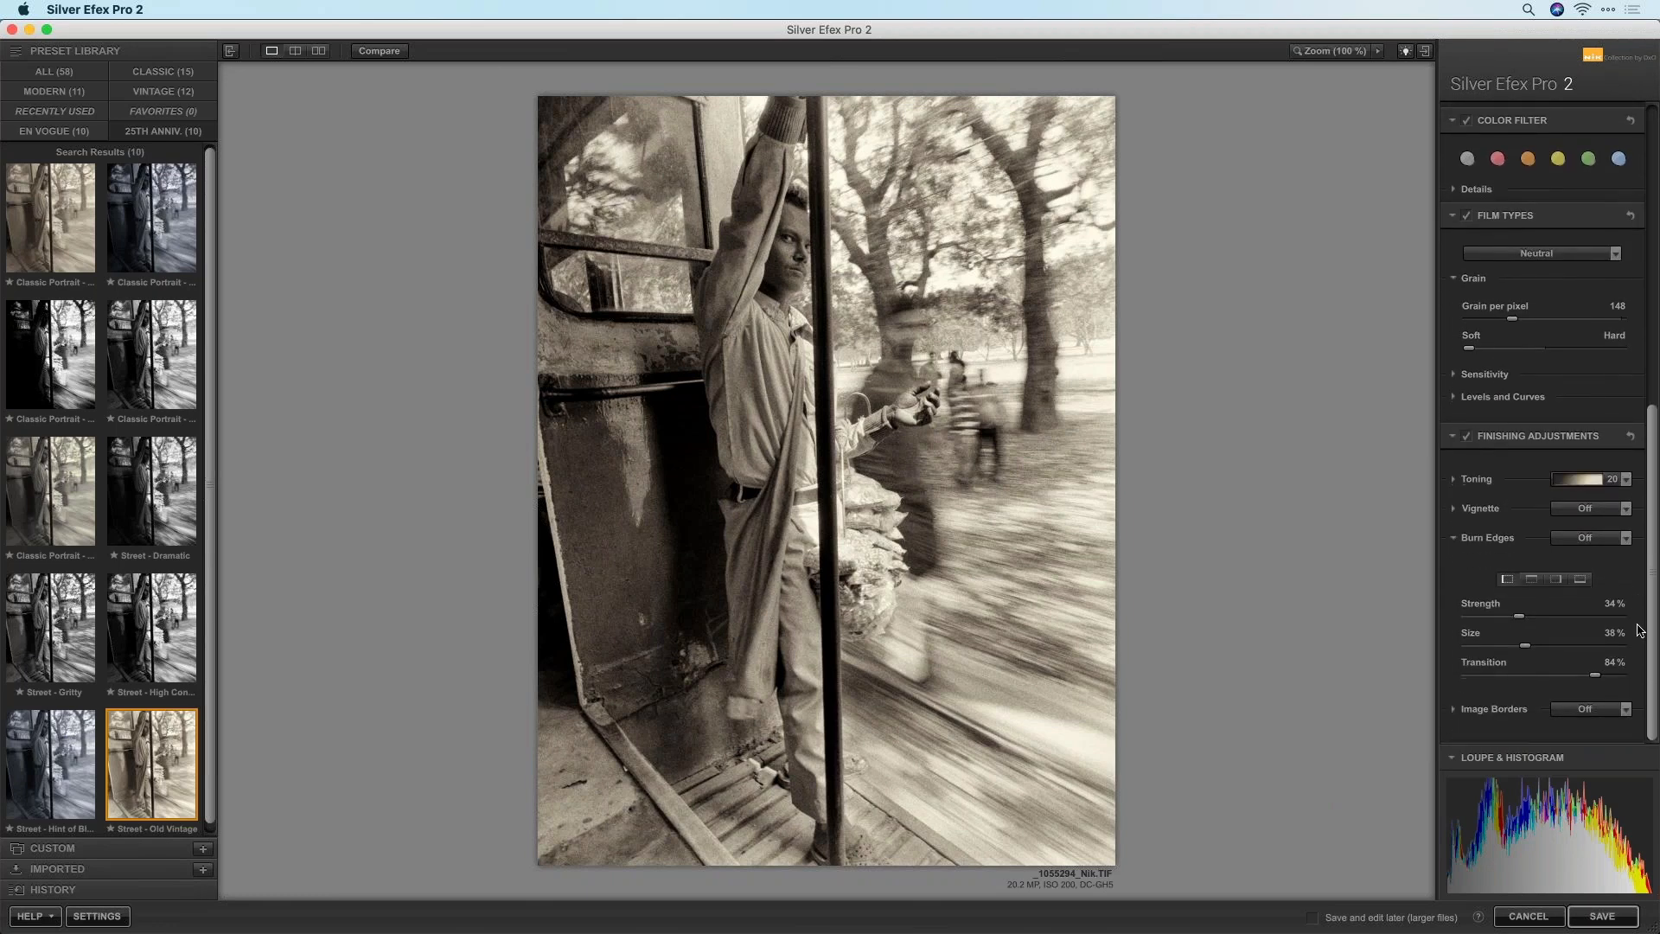
Apply the Sepia 20 toning preset at 39% strength and save the image back to PhotoLab
{"action": "left_click", "coordinate": [1454, 479]}
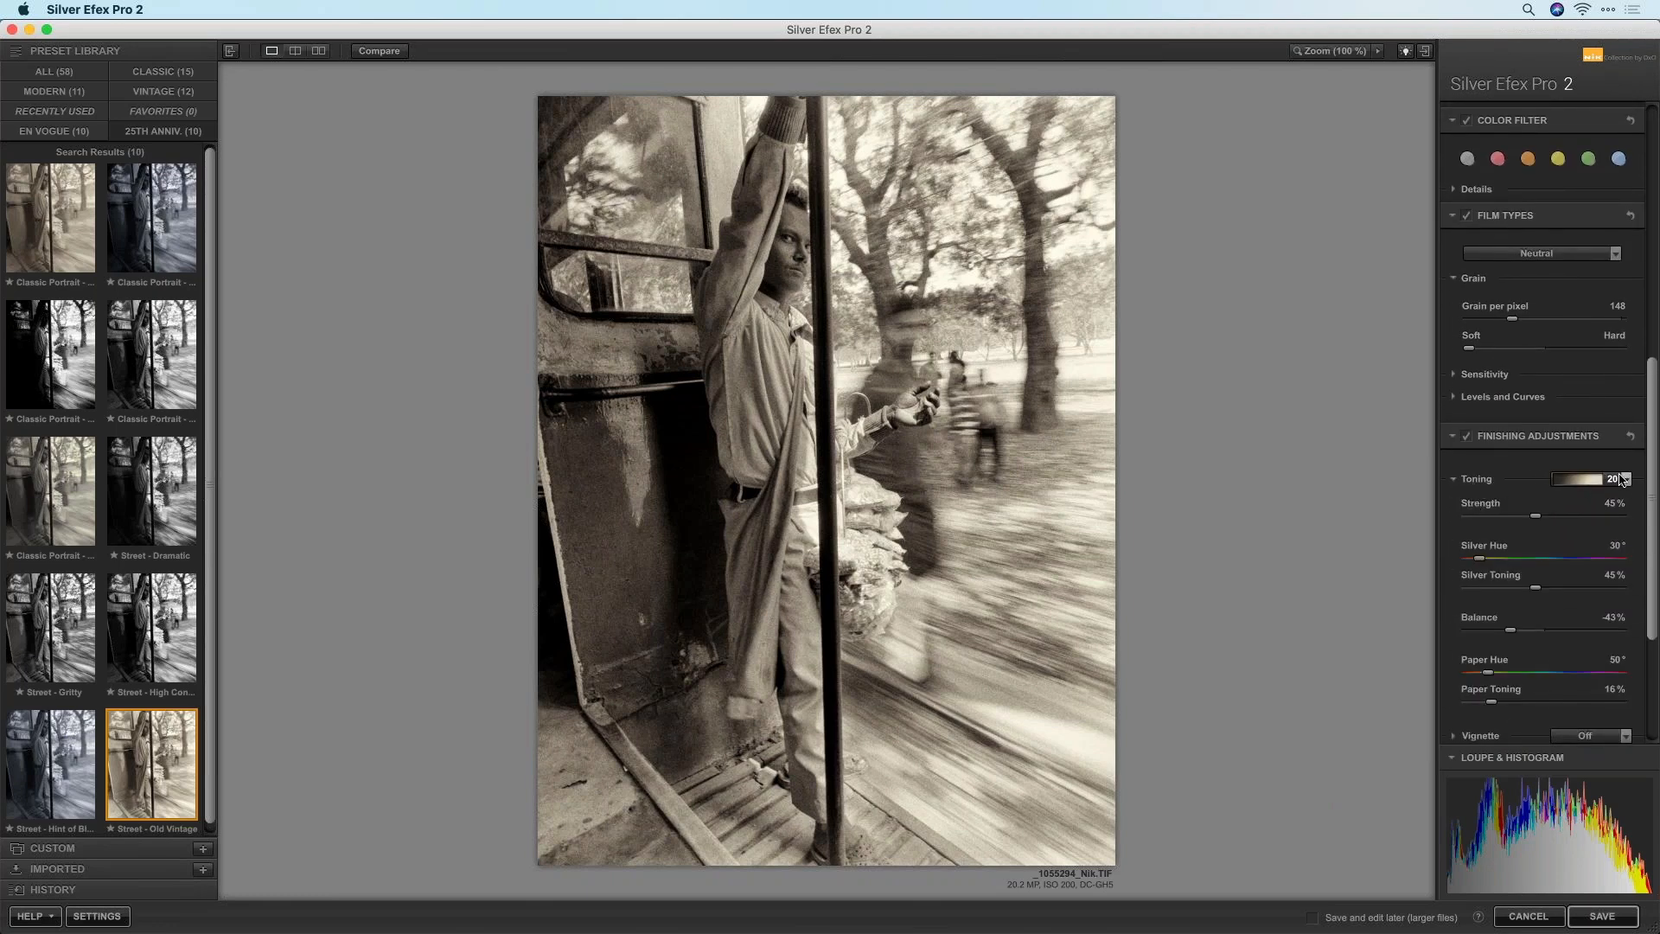
{"action": "left_click", "coordinate": [1626, 481]}
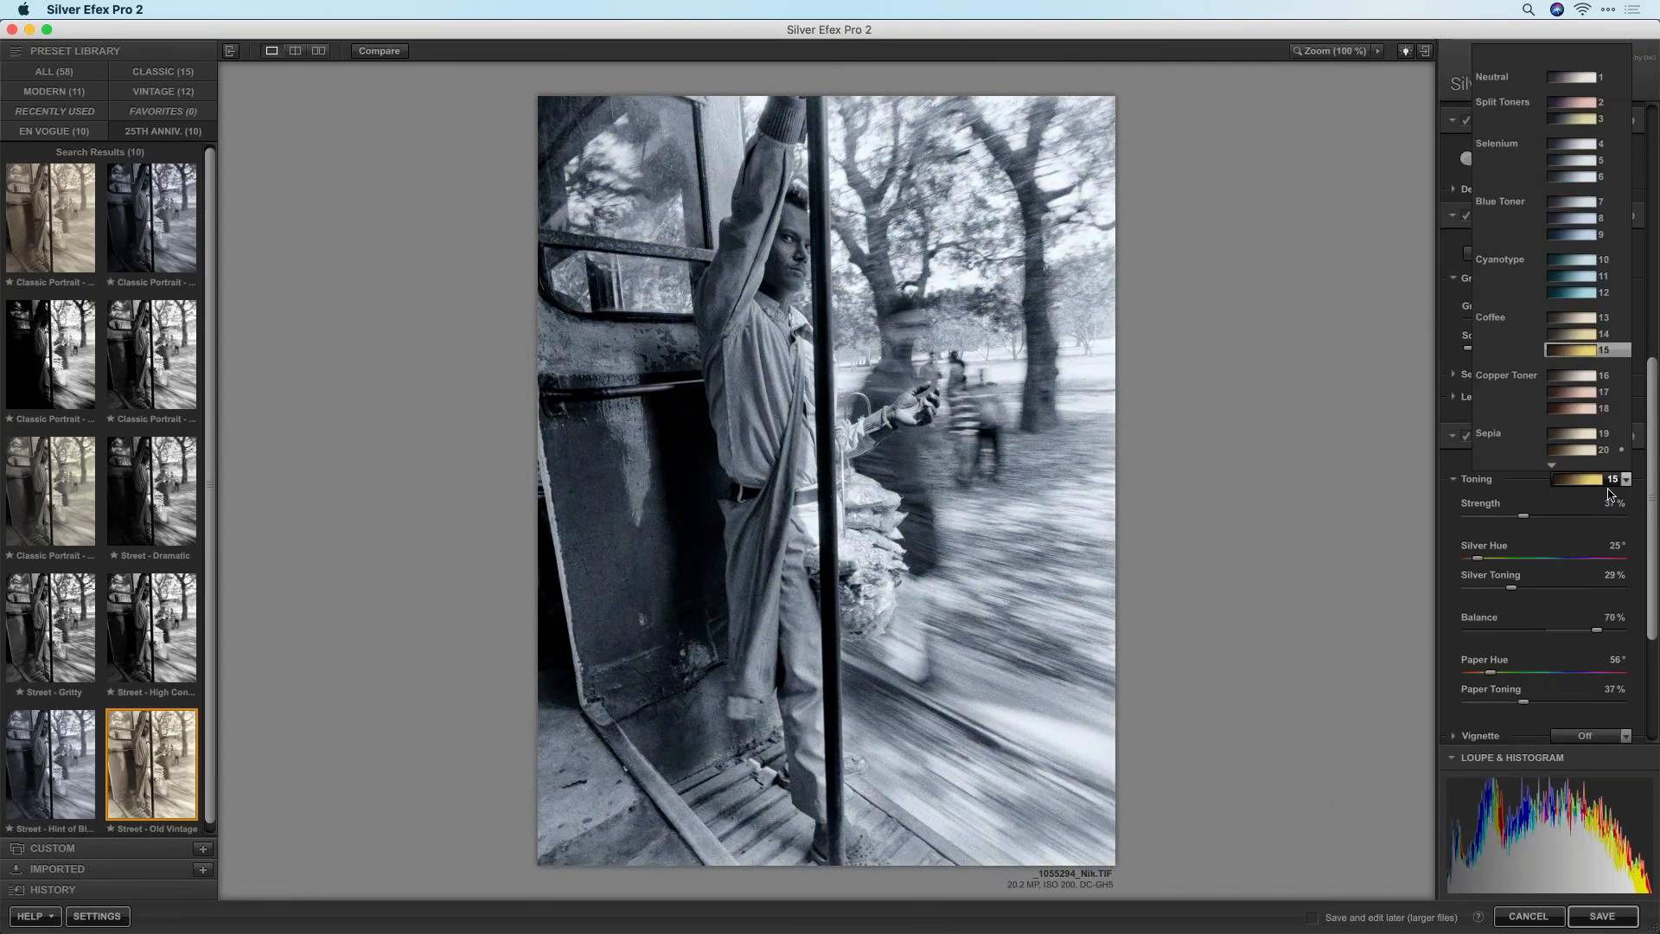
{"action": "left_click", "coordinate": [1573, 373]}
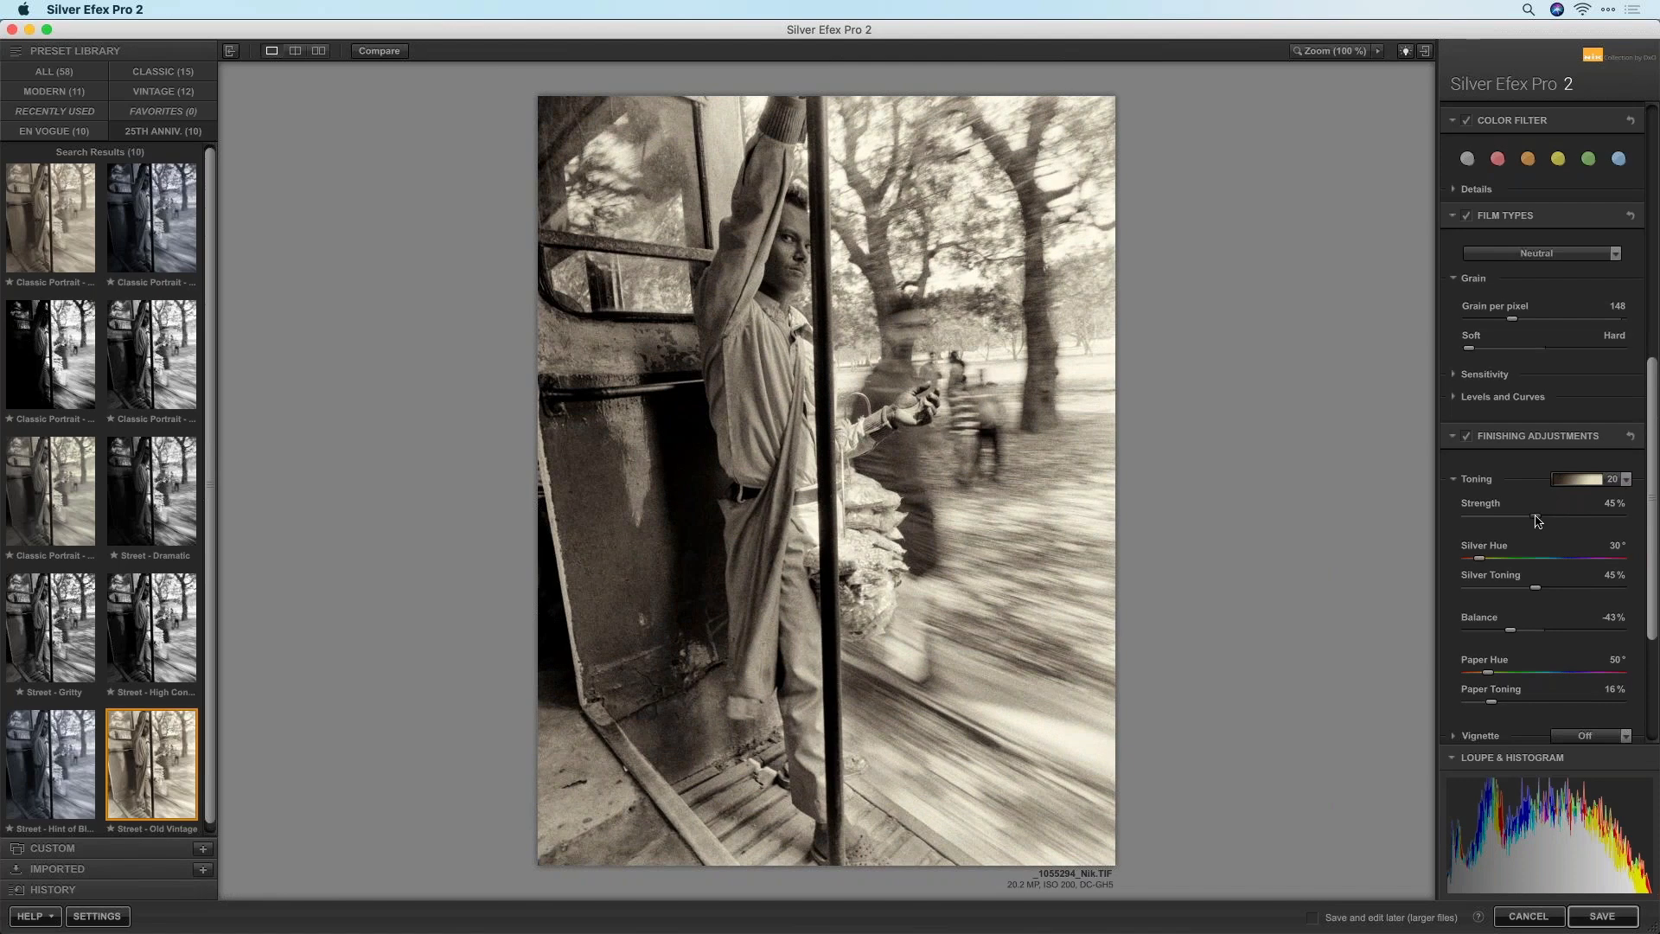
{"action": "mouse_move", "coordinate": [1527, 523]}
{"action": "left_mouse_down"}
{"action": "mouse_move", "coordinate": [1456, 519]}
{"action": "mouse_move", "coordinate": [1527, 520]}
{"action": "left_mouse_up"}
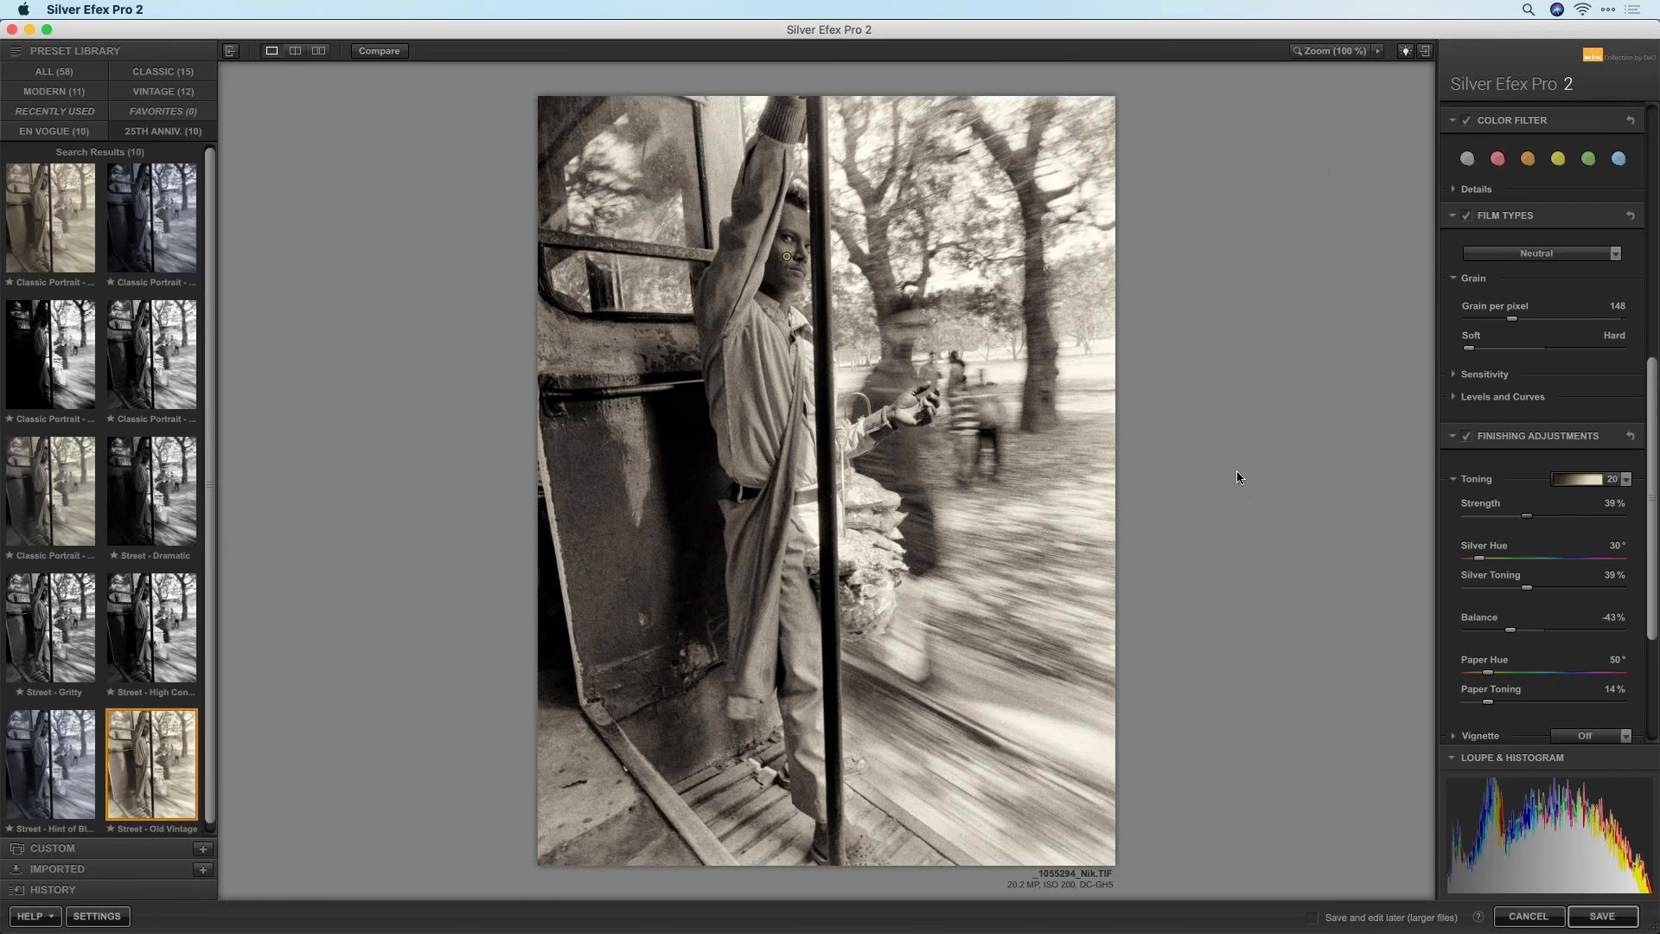
{"action": "left_click", "coordinate": [1601, 916]}
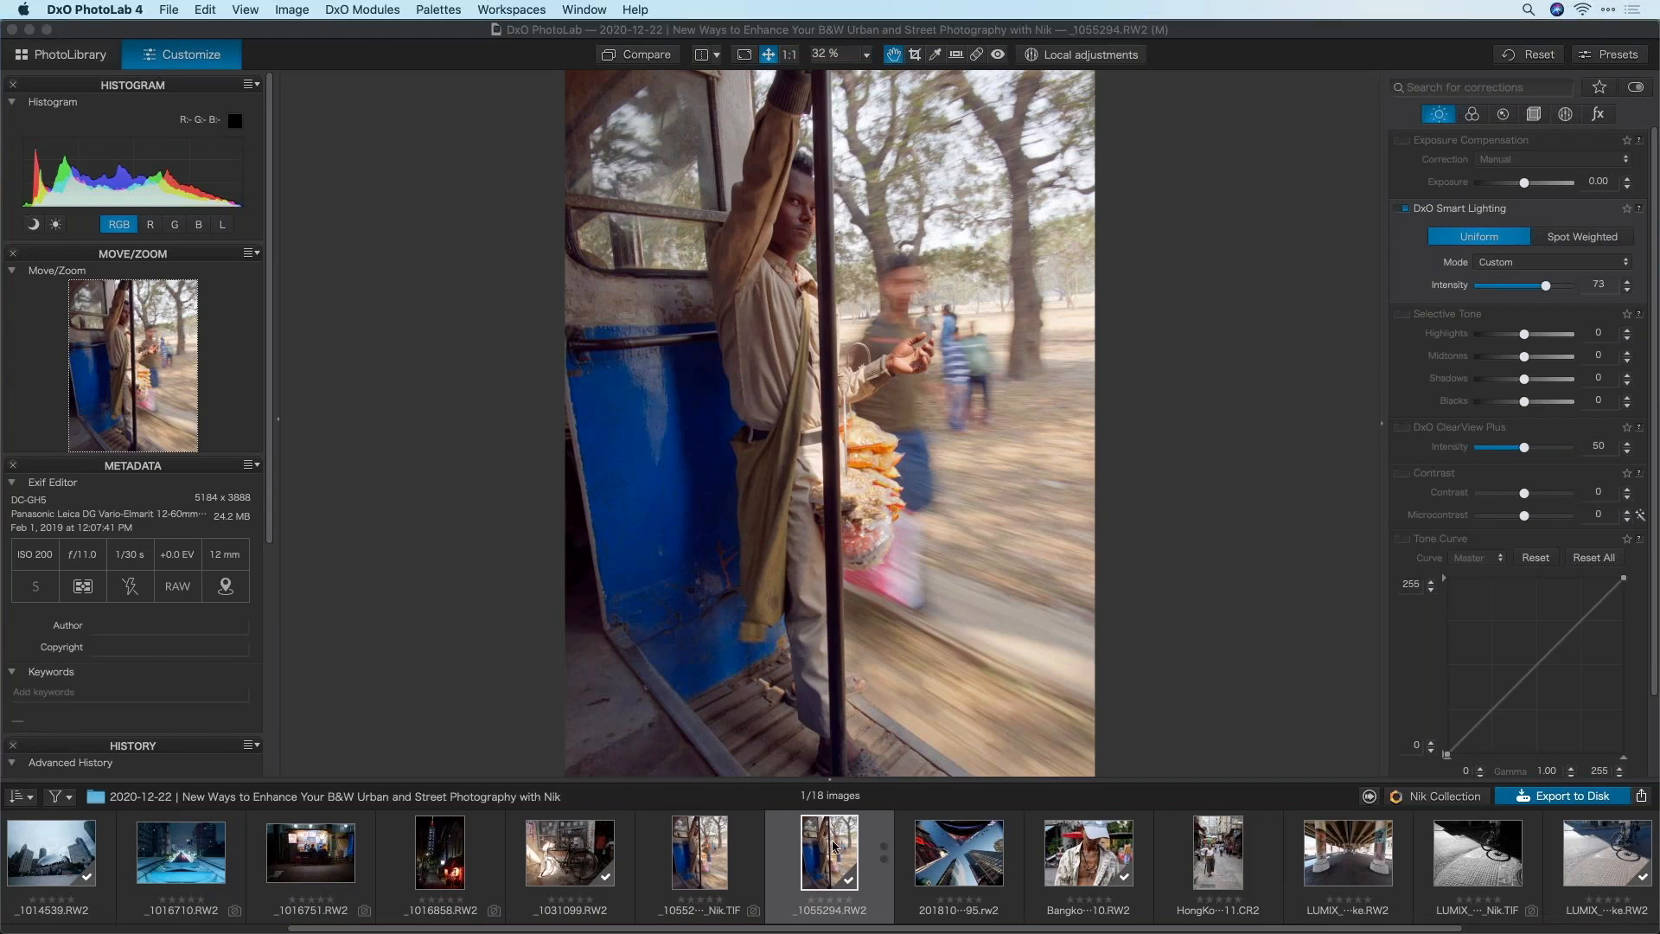
Send the original _1055294.RW2 to Silver Efex Pro 2 again as a unique-named TIF copy
{"action": "left_click", "coordinate": [712, 838]}
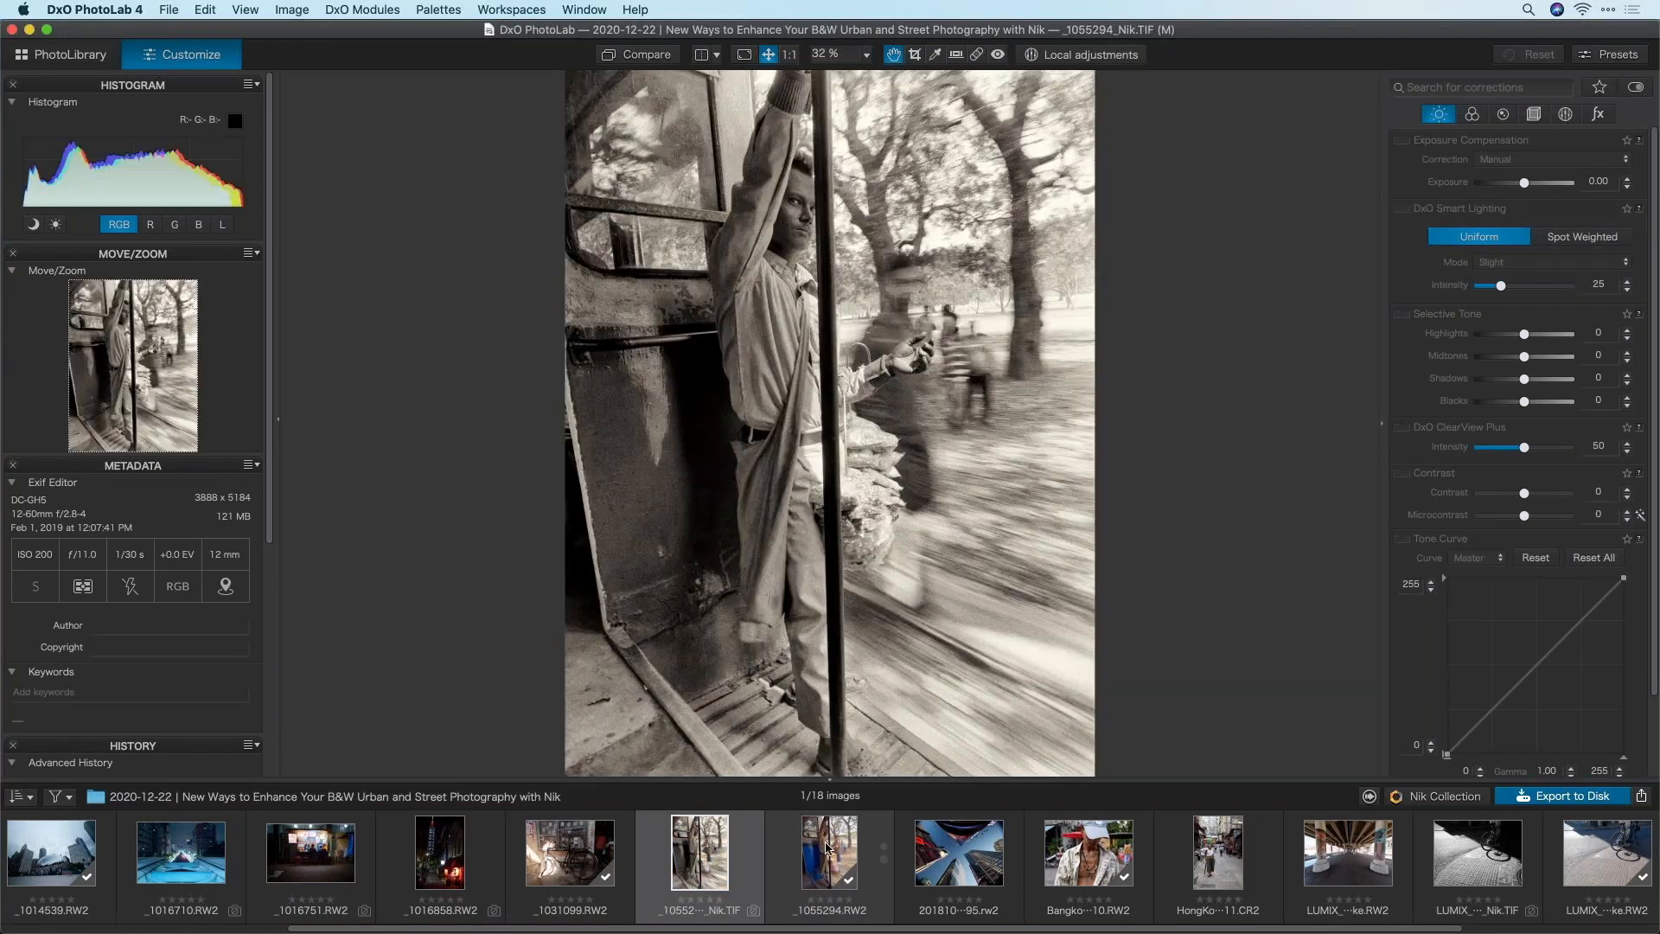
{"action": "left_click", "coordinate": [827, 848]}
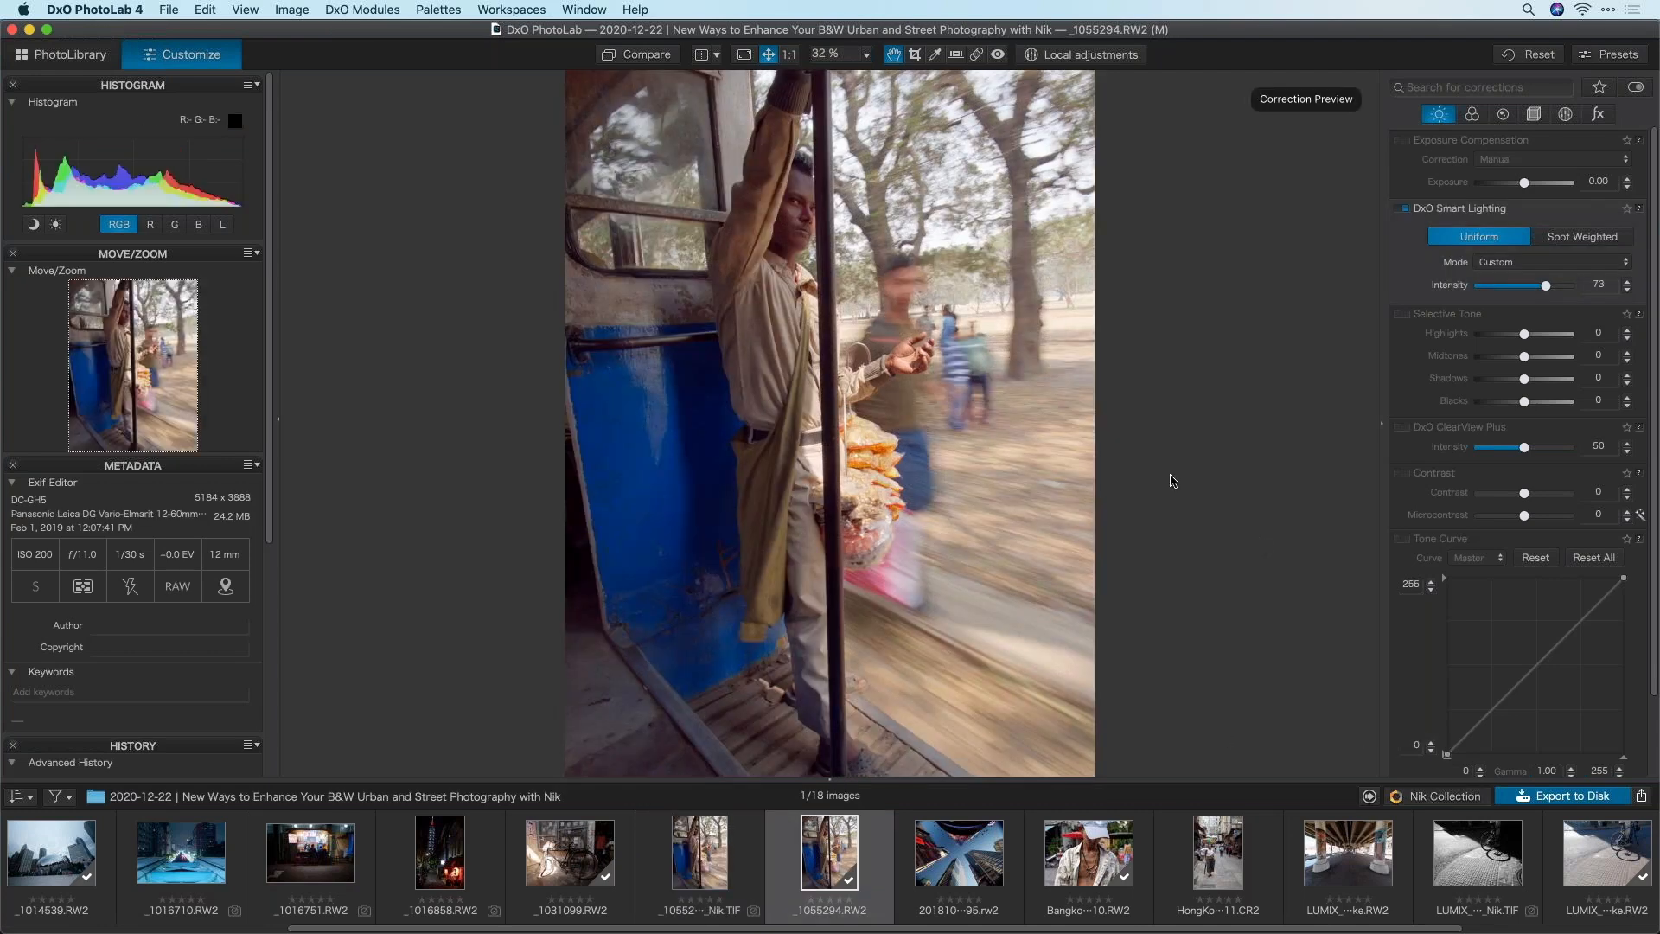
{"action": "left_click", "coordinate": [764, 390]}
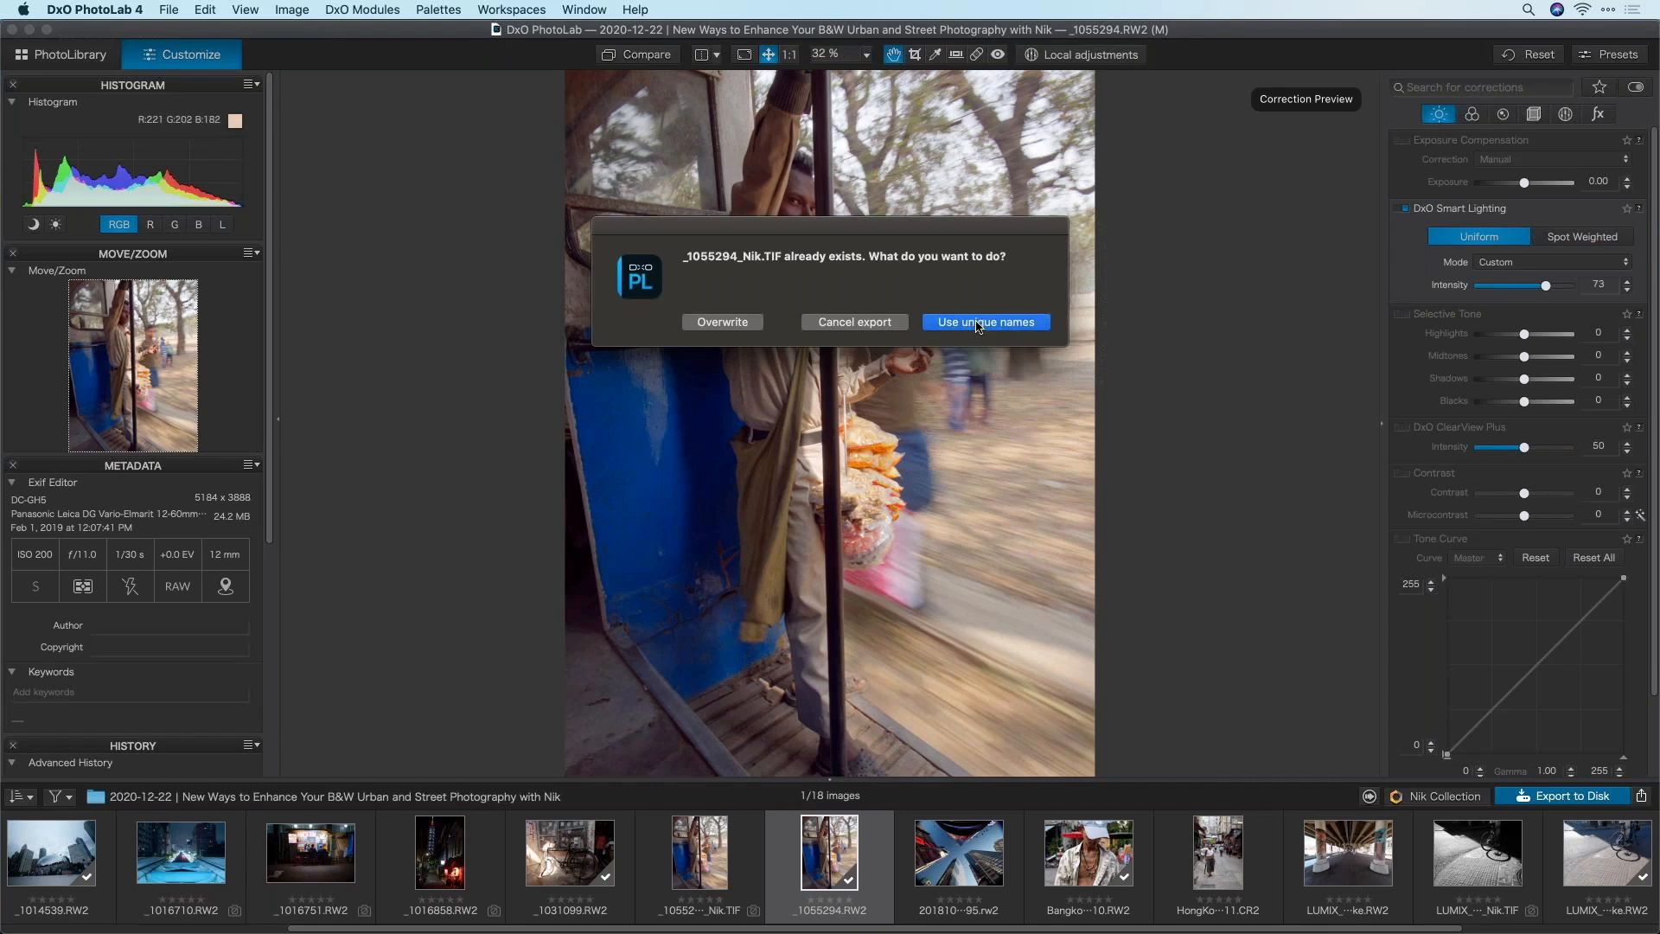
{"action": "left_click", "coordinate": [979, 325]}
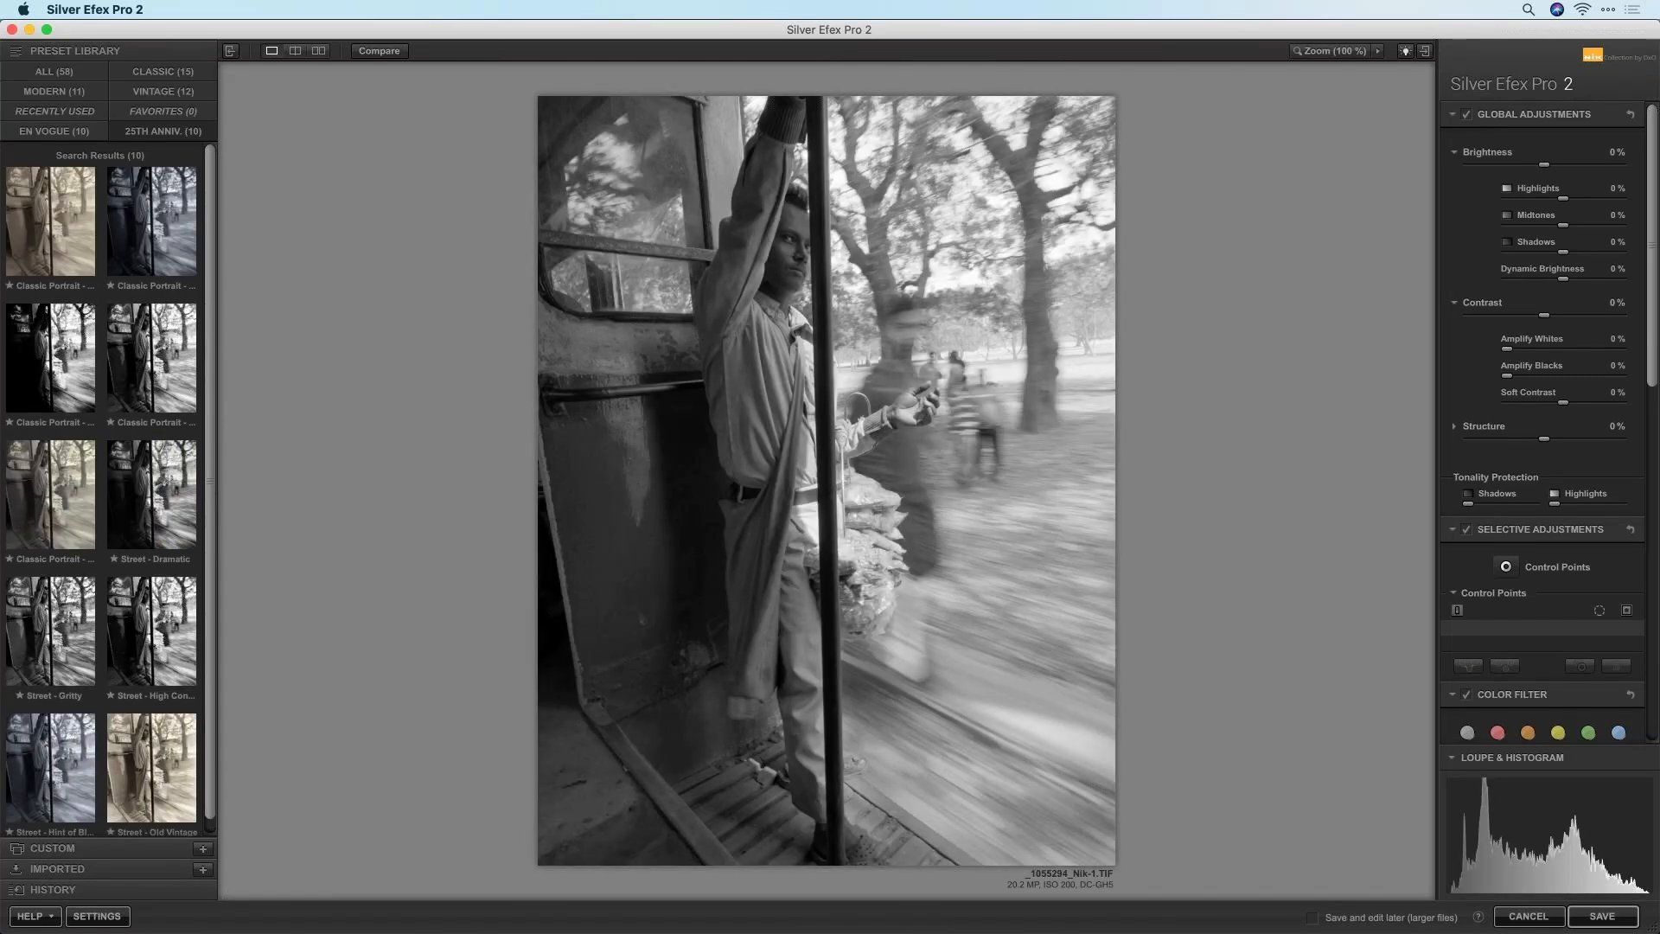
Try the Street - Dramatic, Street - Gritty and Classic Portrait presets, then apply 000 Neutral from All
{"action": "left_click", "coordinate": [147, 473]}
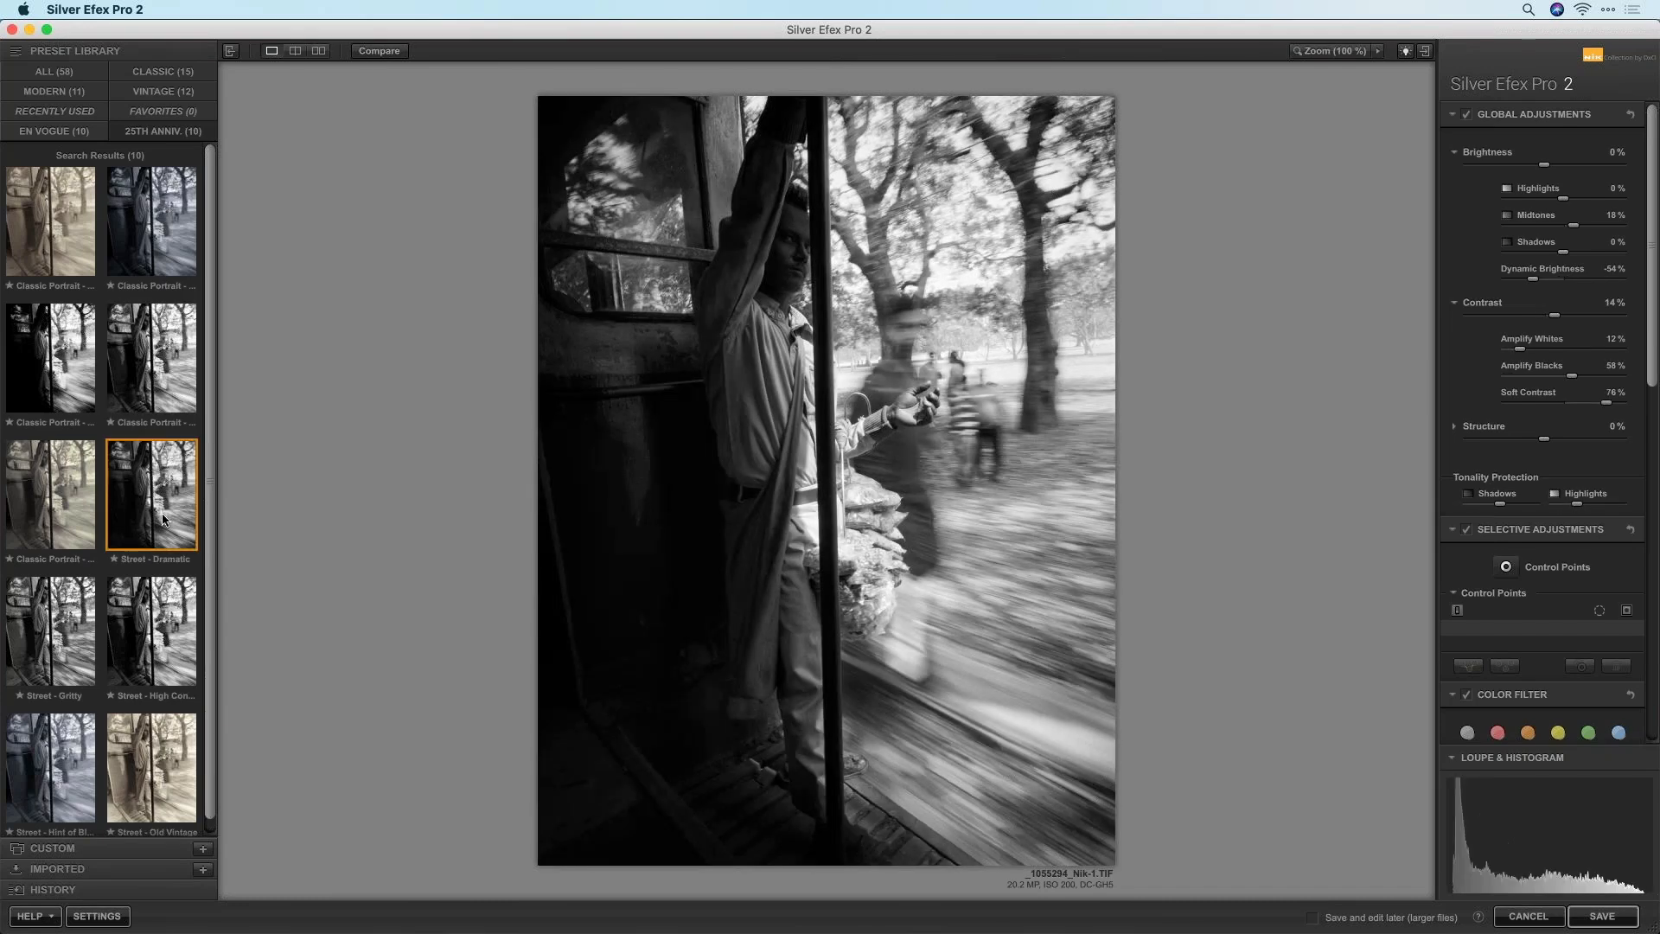
{"action": "left_click", "coordinate": [53, 633]}
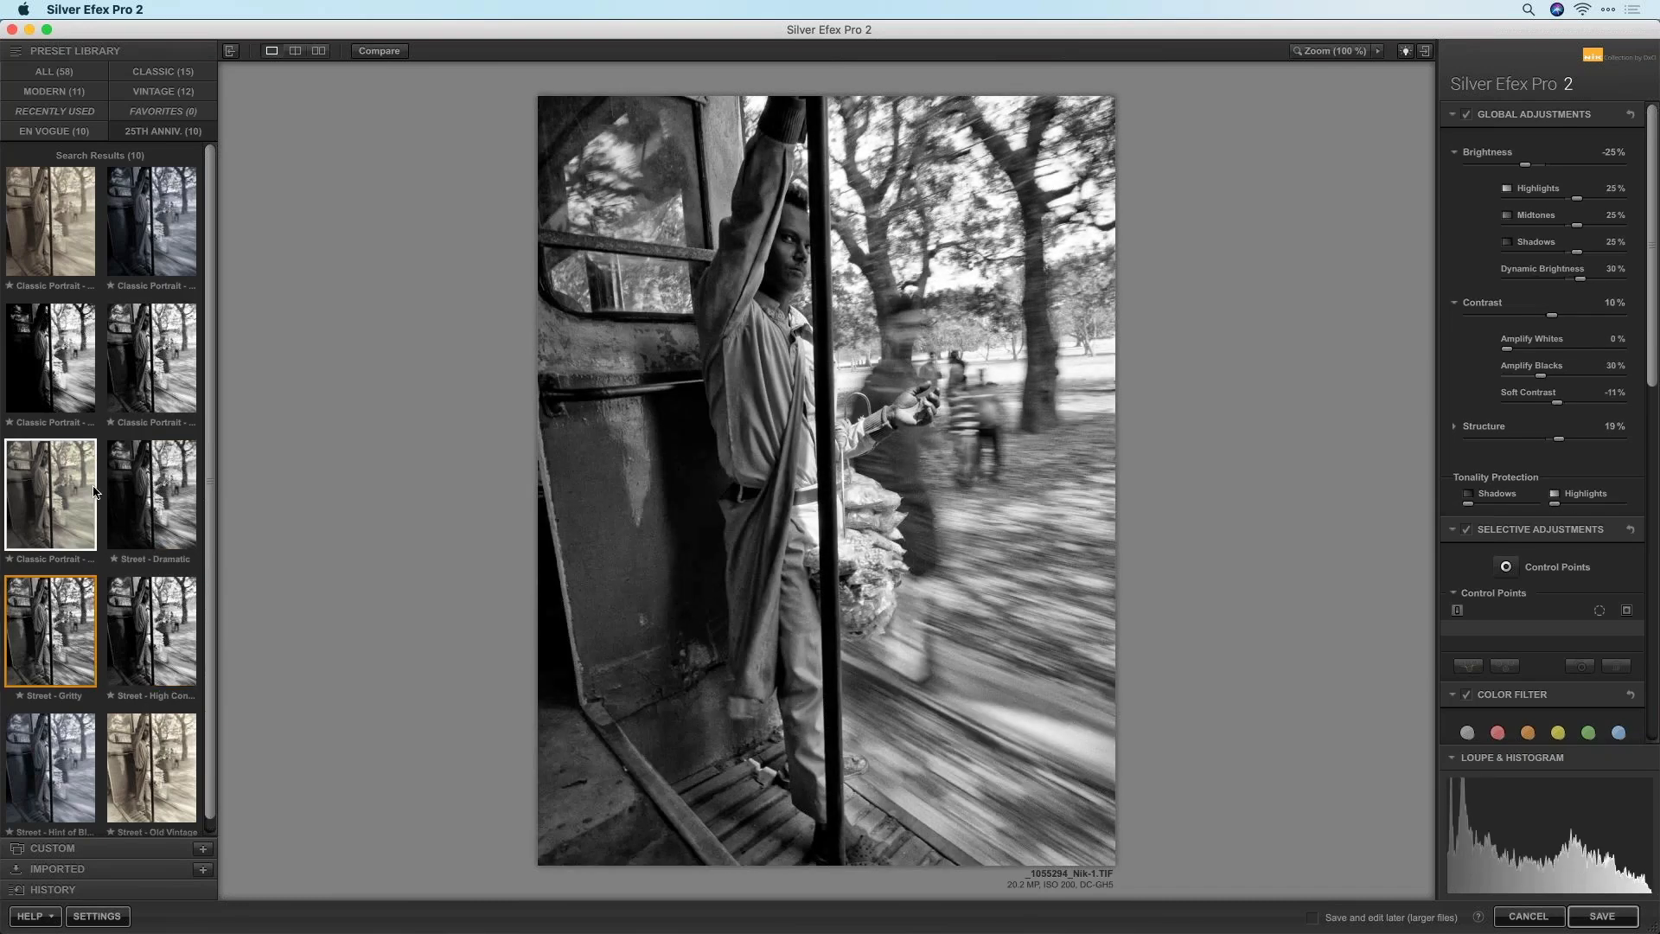
{"action": "left_click", "coordinate": [51, 494]}
{"action": "left_click", "coordinate": [54, 71]}
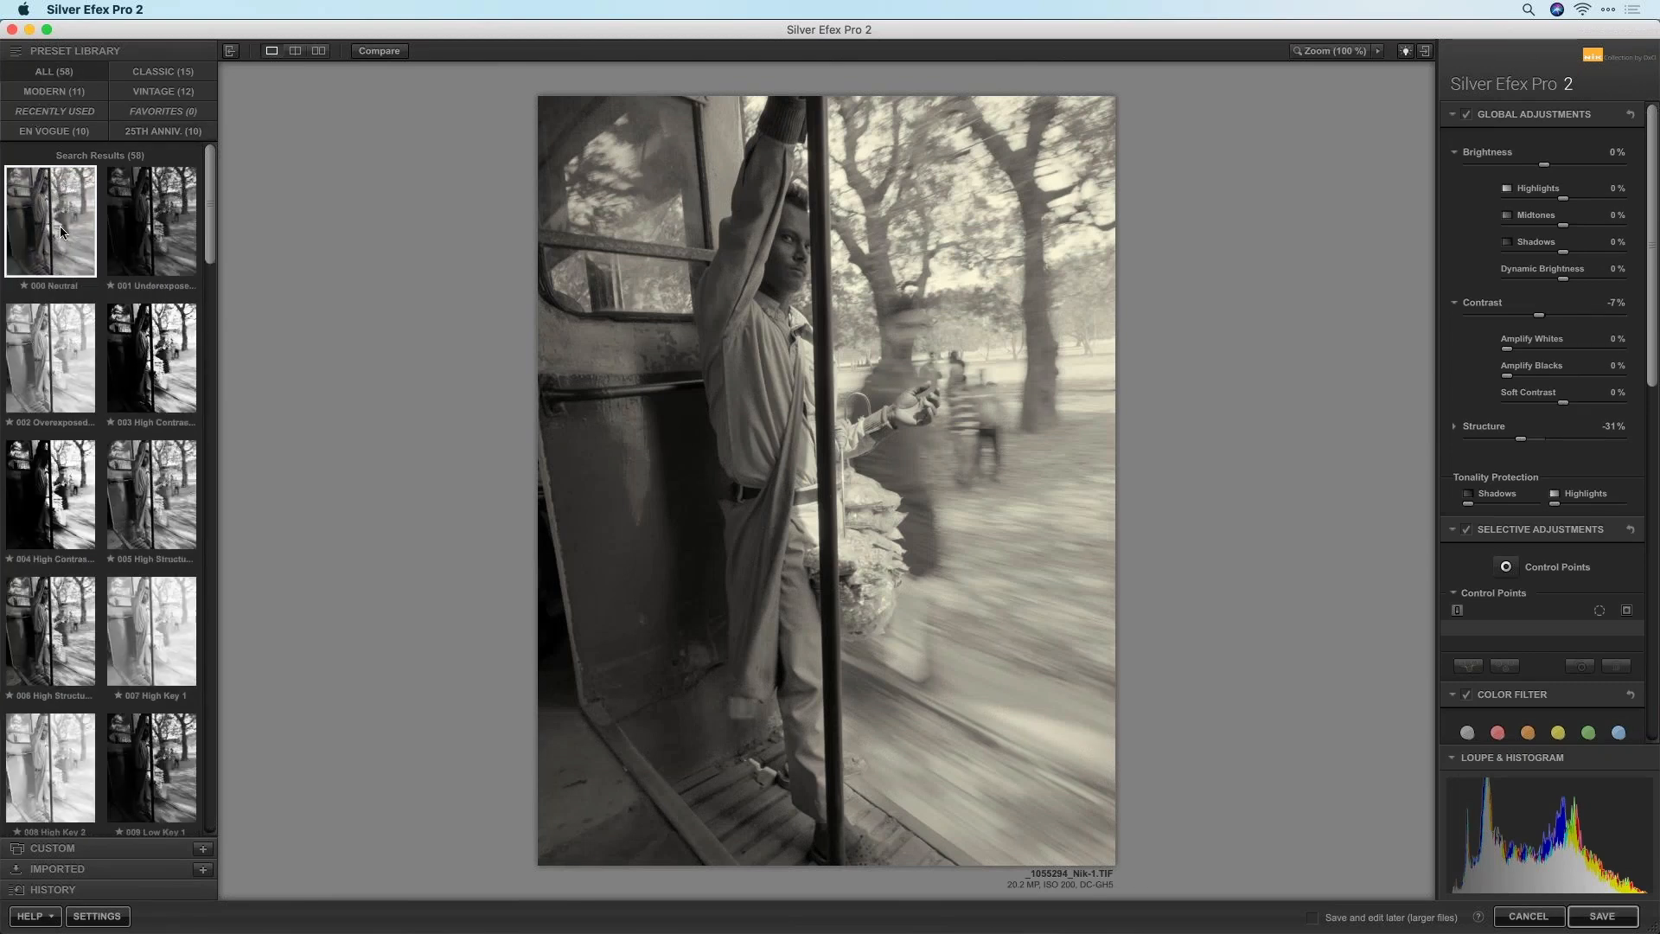
{"action": "left_click", "coordinate": [57, 236]}
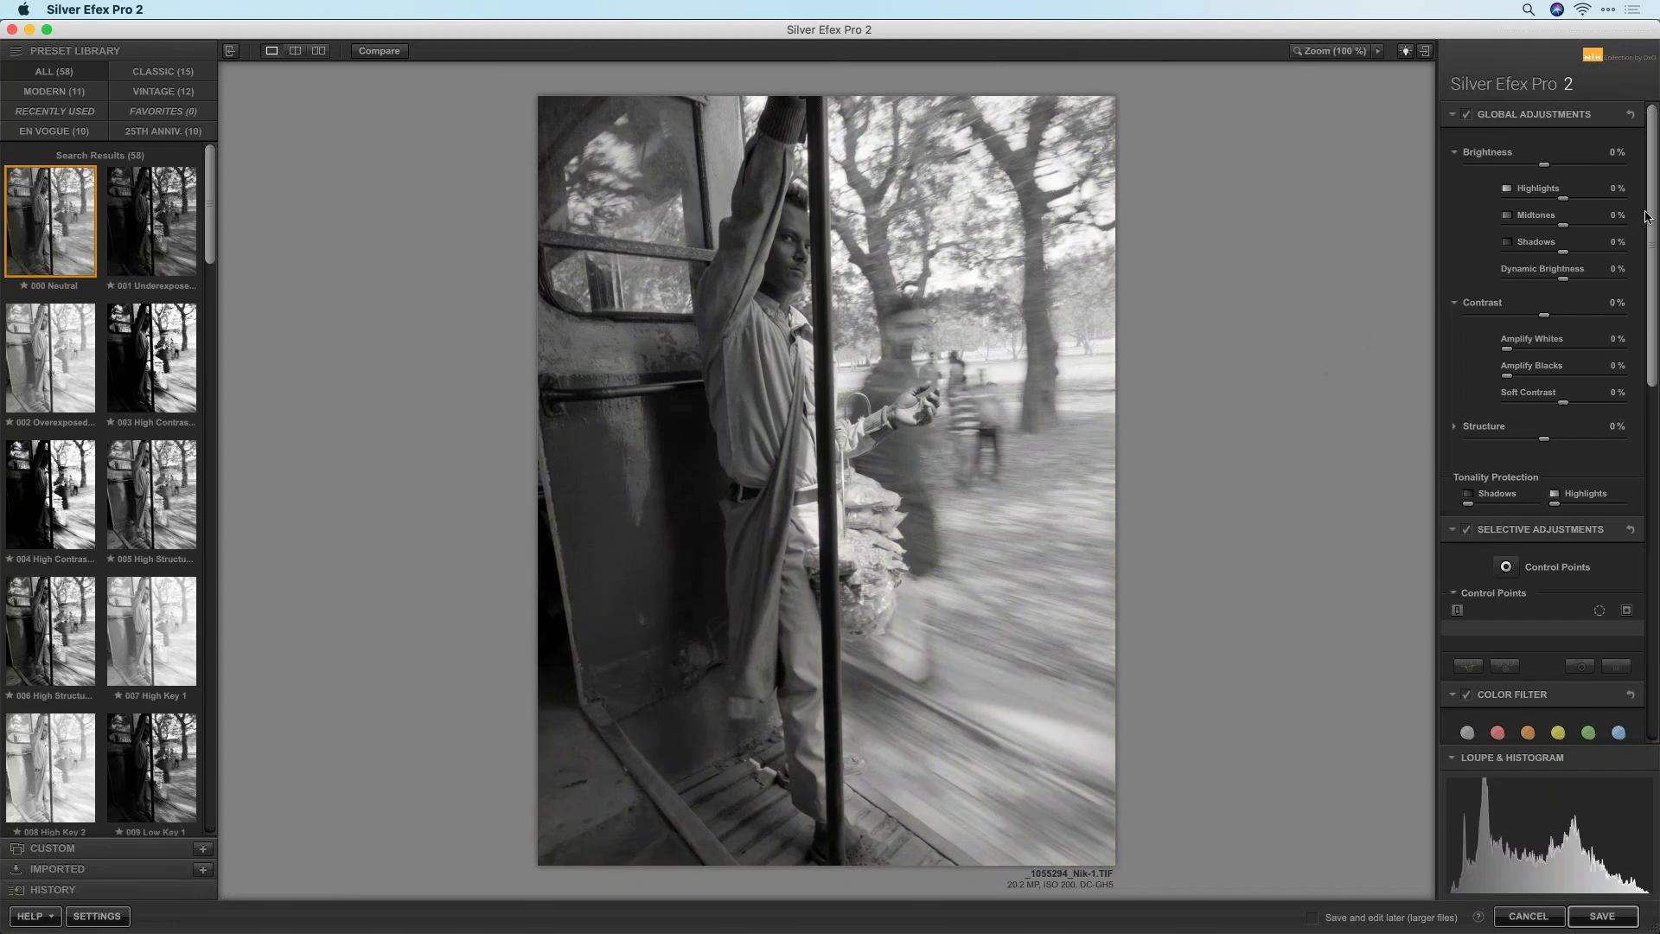
Toggle Compare to check the 000 Neutral result against the original photo
{"action": "left_click_drag", "start_coordinate": [1655, 212], "coordinate": [1649, 130]}
{"action": "left_click", "coordinate": [377, 52]}
{"action": "left_click", "coordinate": [377, 56]}
{"action": "left_click", "coordinate": [377, 57]}
{"action": "left_click", "coordinate": [377, 57]}
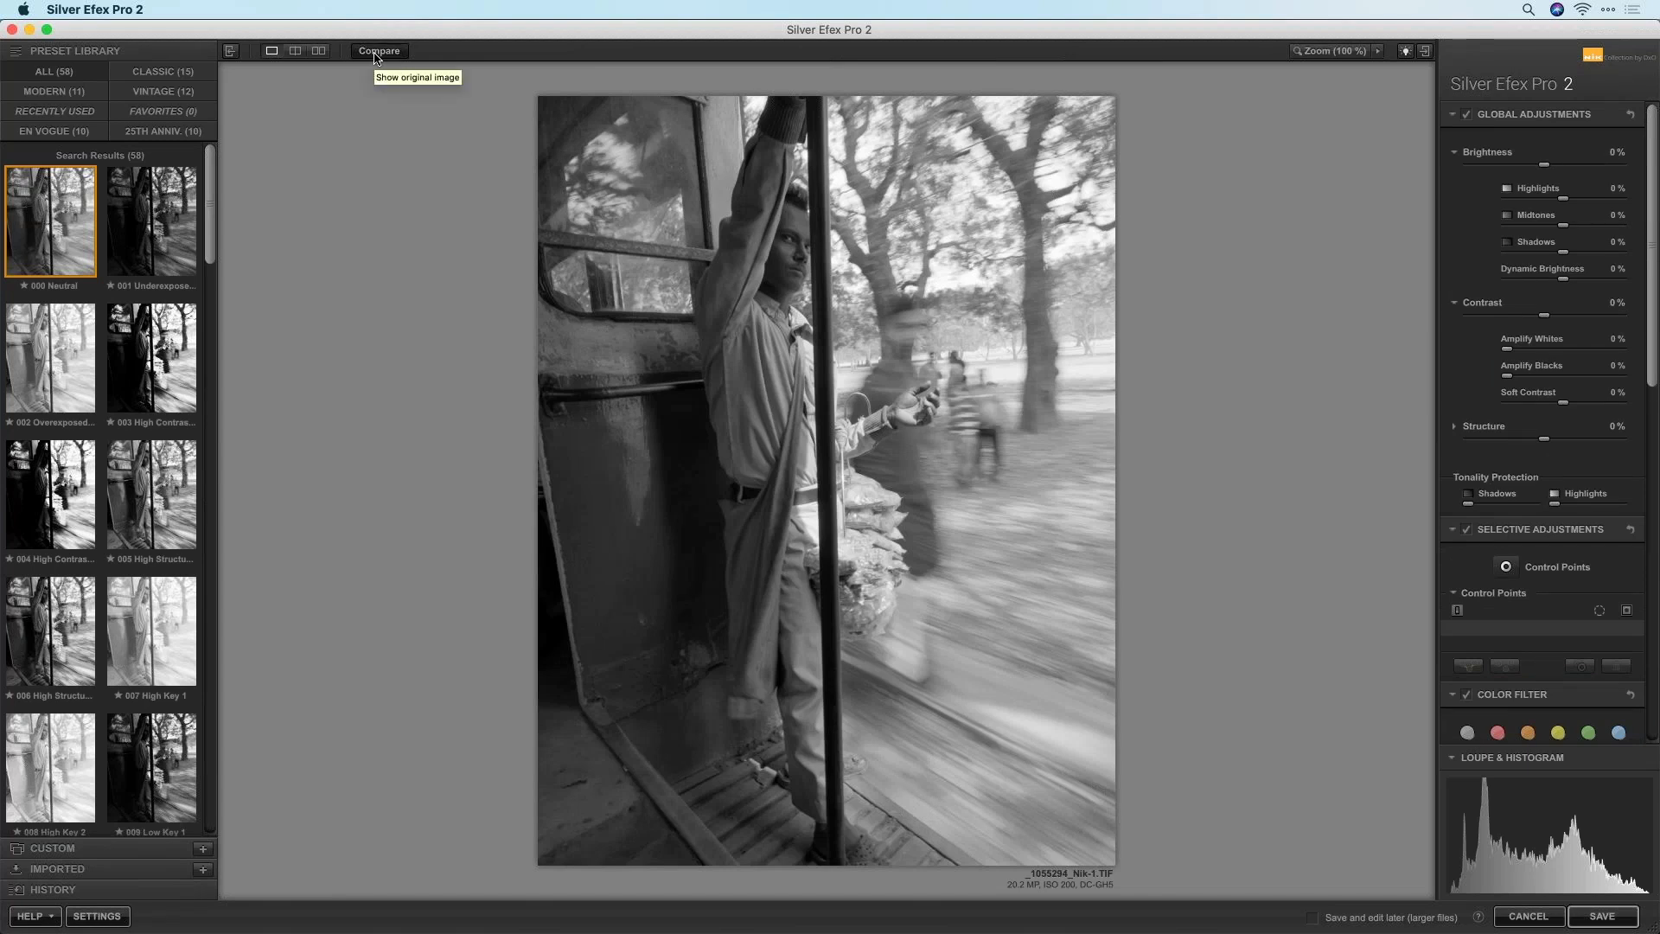
Compare 001 Underexposed with the original, then return to the 000 Neutral preset
{"action": "left_click", "coordinate": [151, 221]}
{"action": "left_click", "coordinate": [395, 55]}
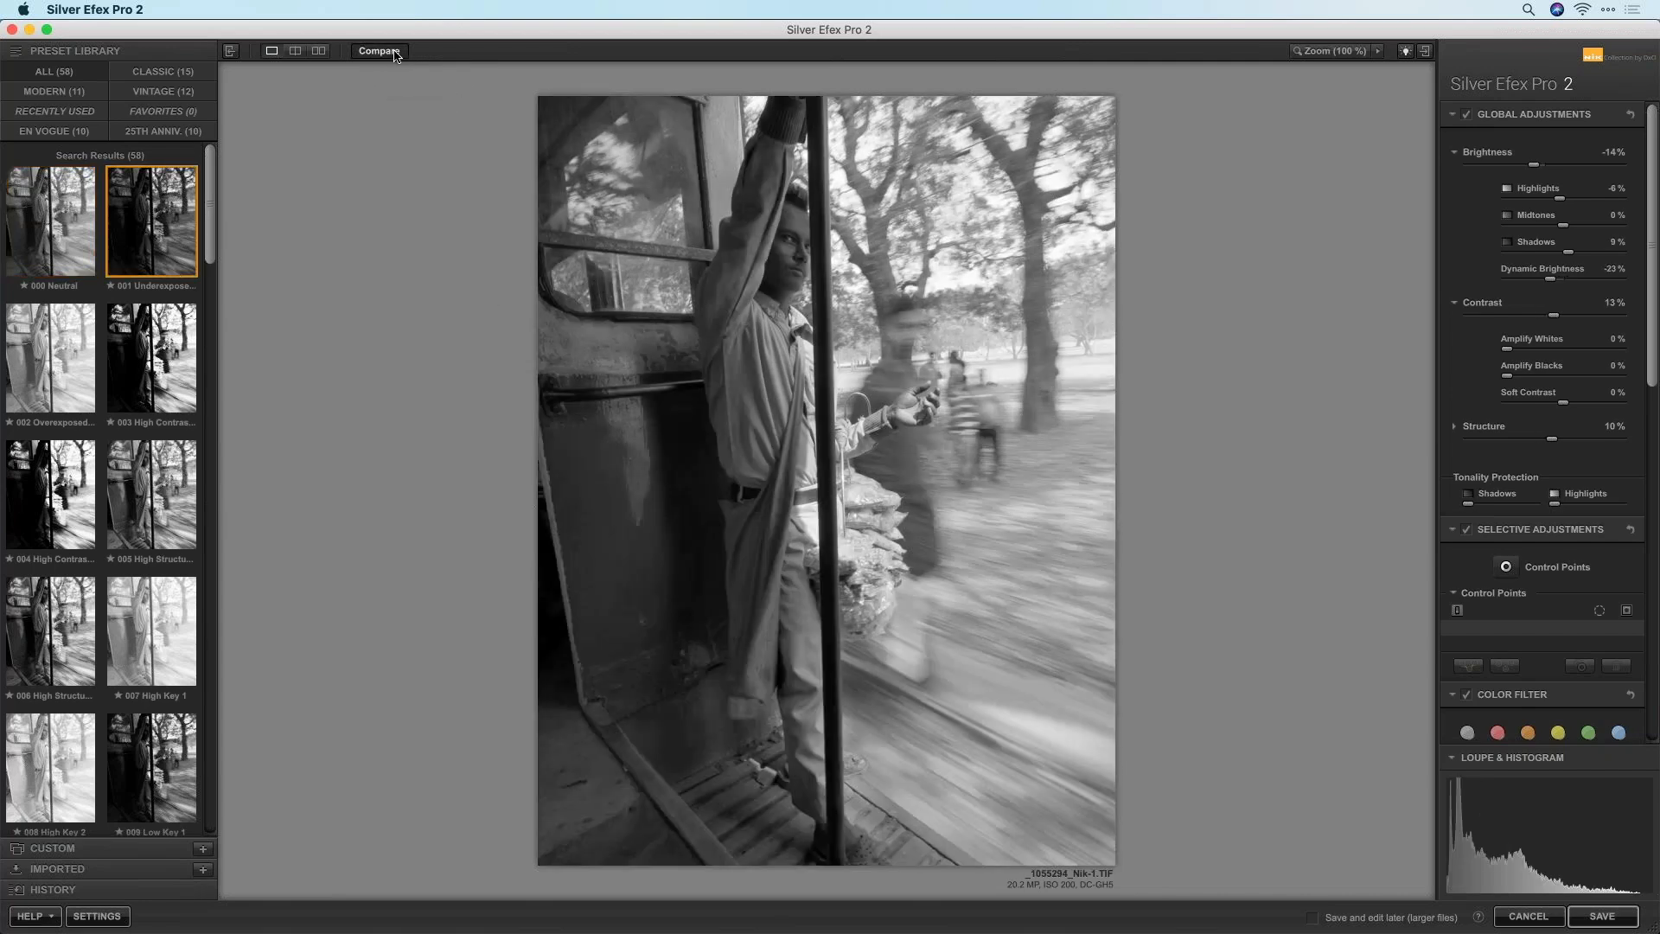
{"action": "left_click", "coordinate": [395, 56]}
{"action": "left_click", "coordinate": [395, 55]}
{"action": "left_click", "coordinate": [395, 55]}
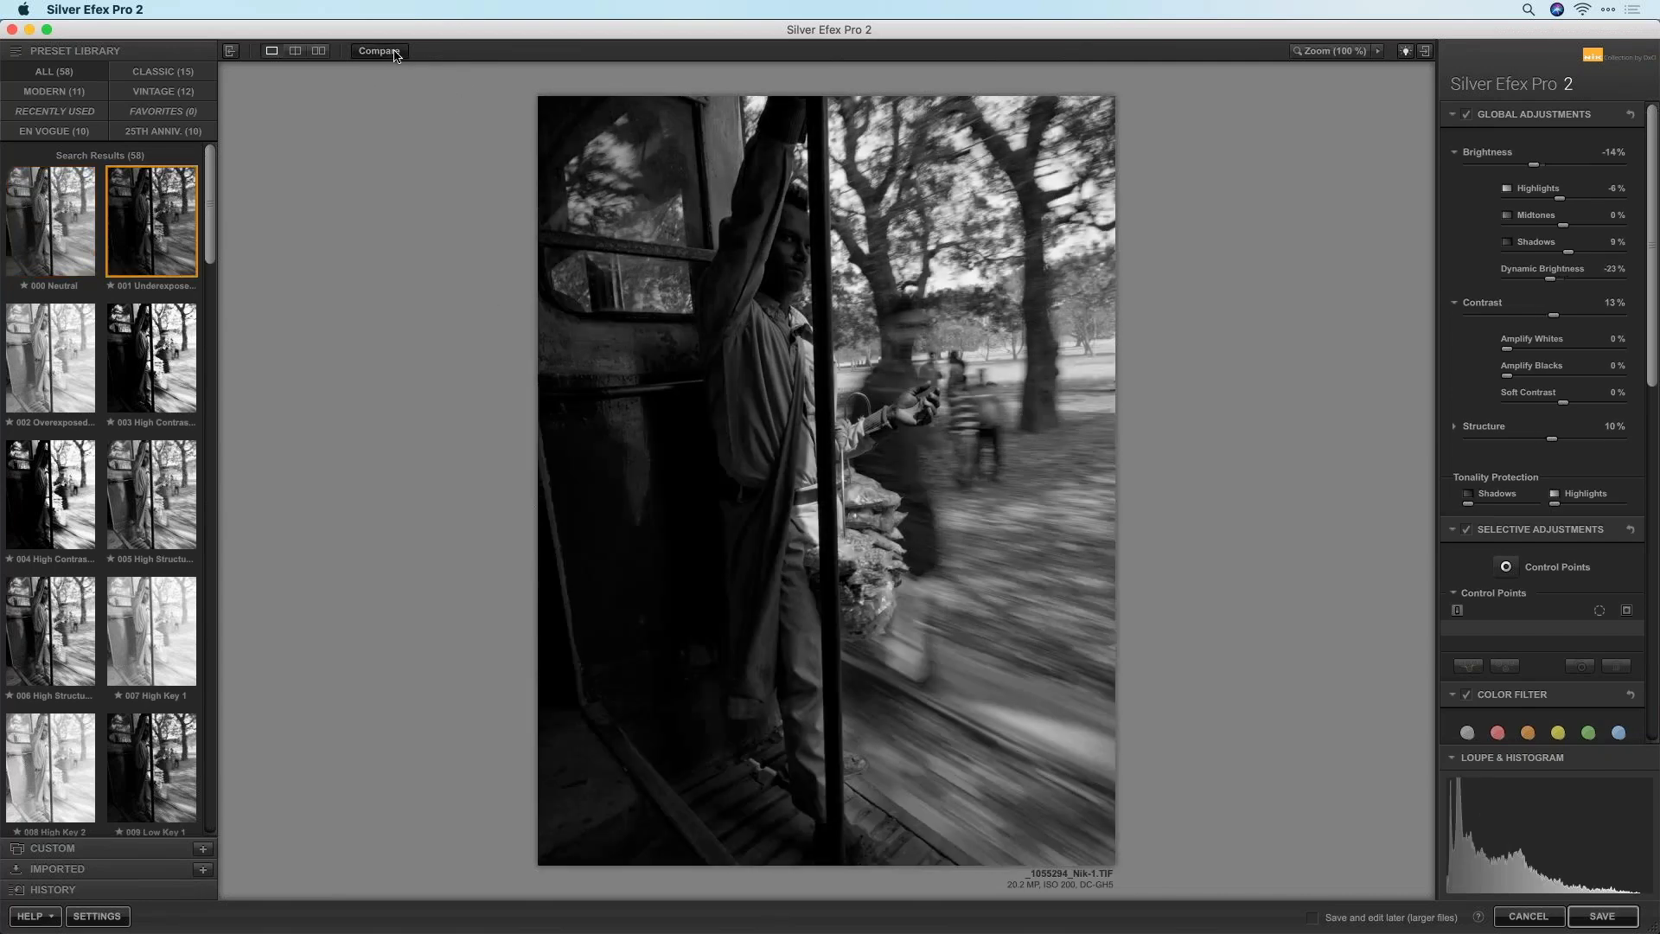
{"action": "left_click", "coordinate": [395, 55]}
{"action": "left_click", "coordinate": [83, 220]}
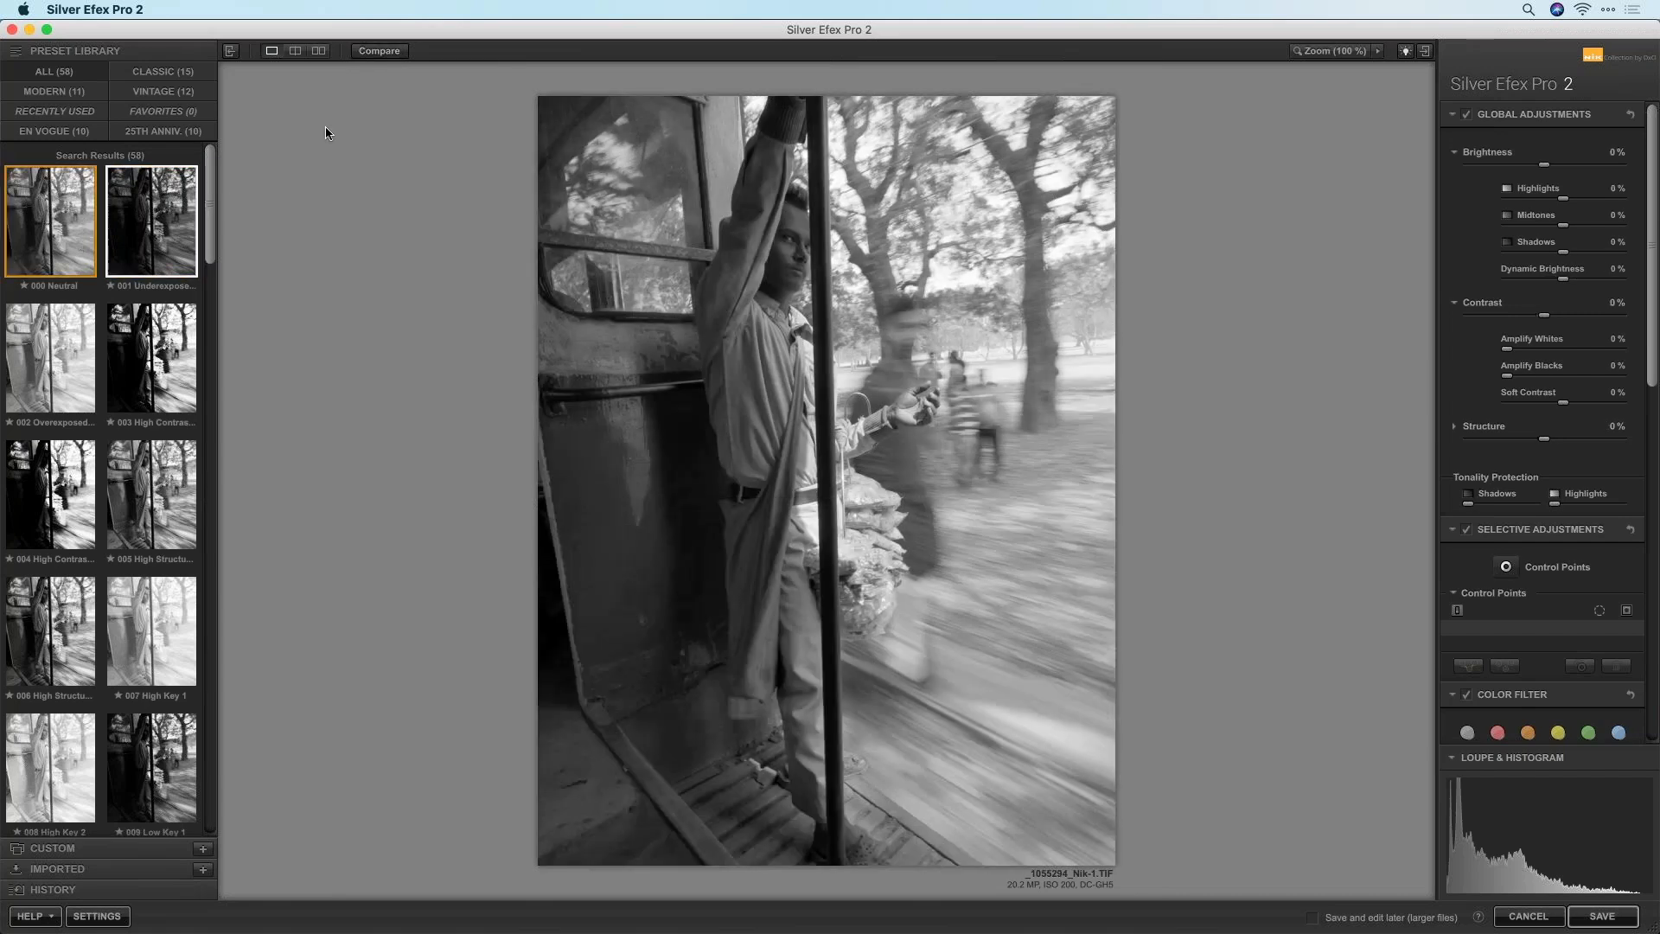
{"action": "left_click", "coordinate": [375, 48]}
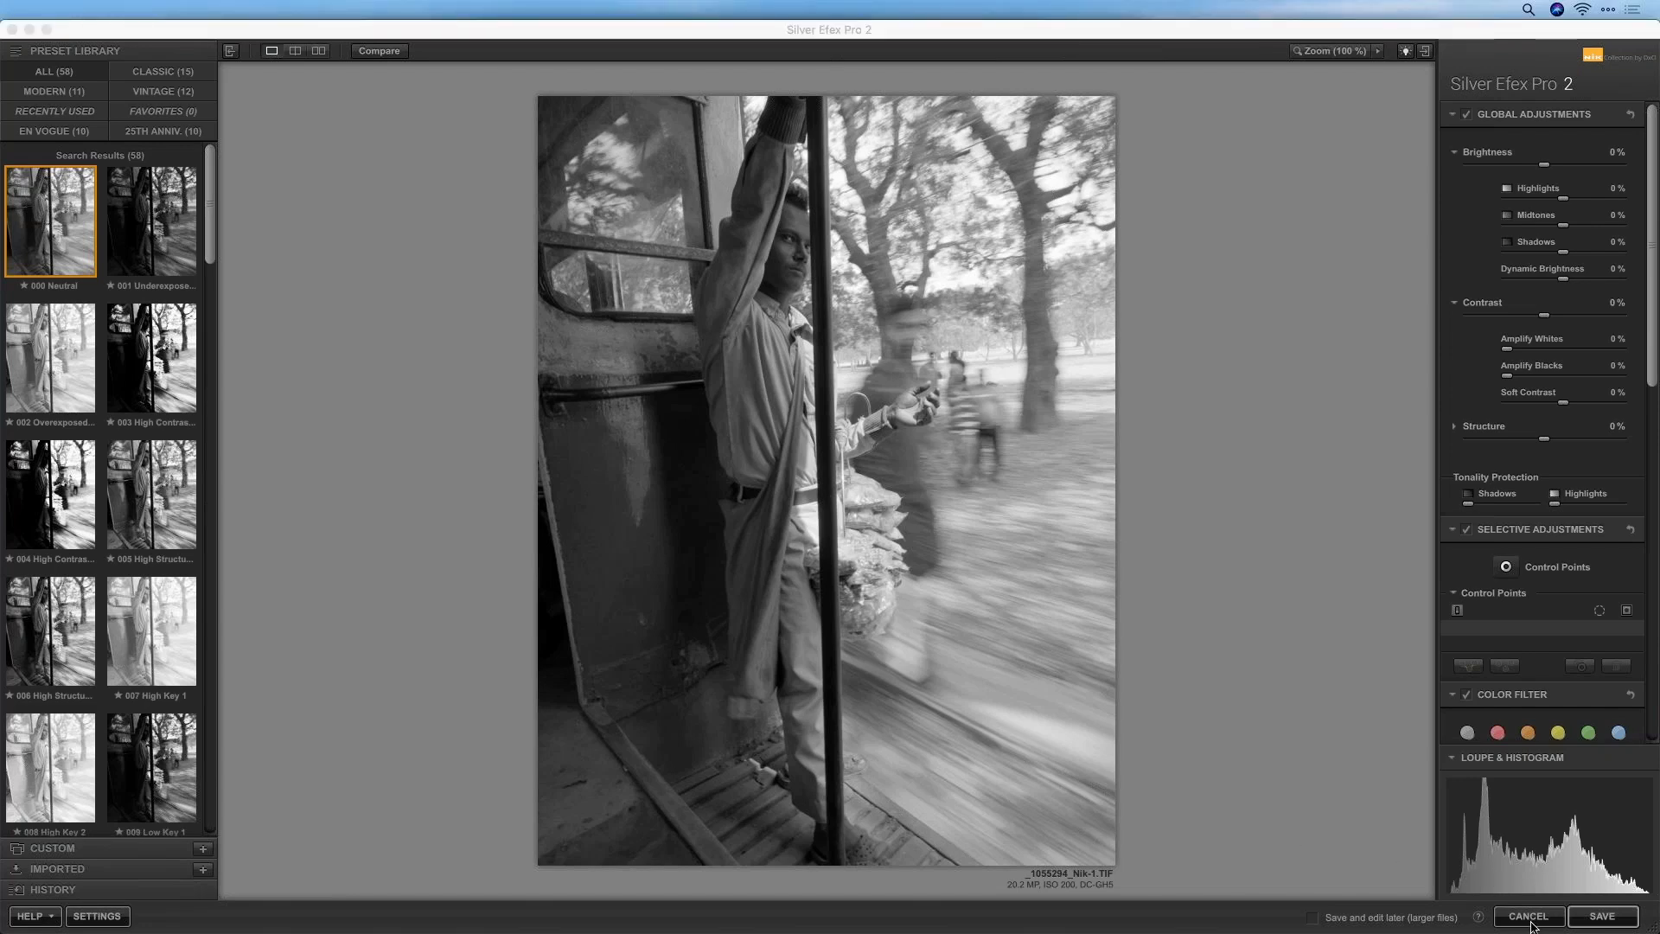
Discard the current Silver Efex edits and return to PhotoLab
{"action": "left_click", "coordinate": [1529, 916]}
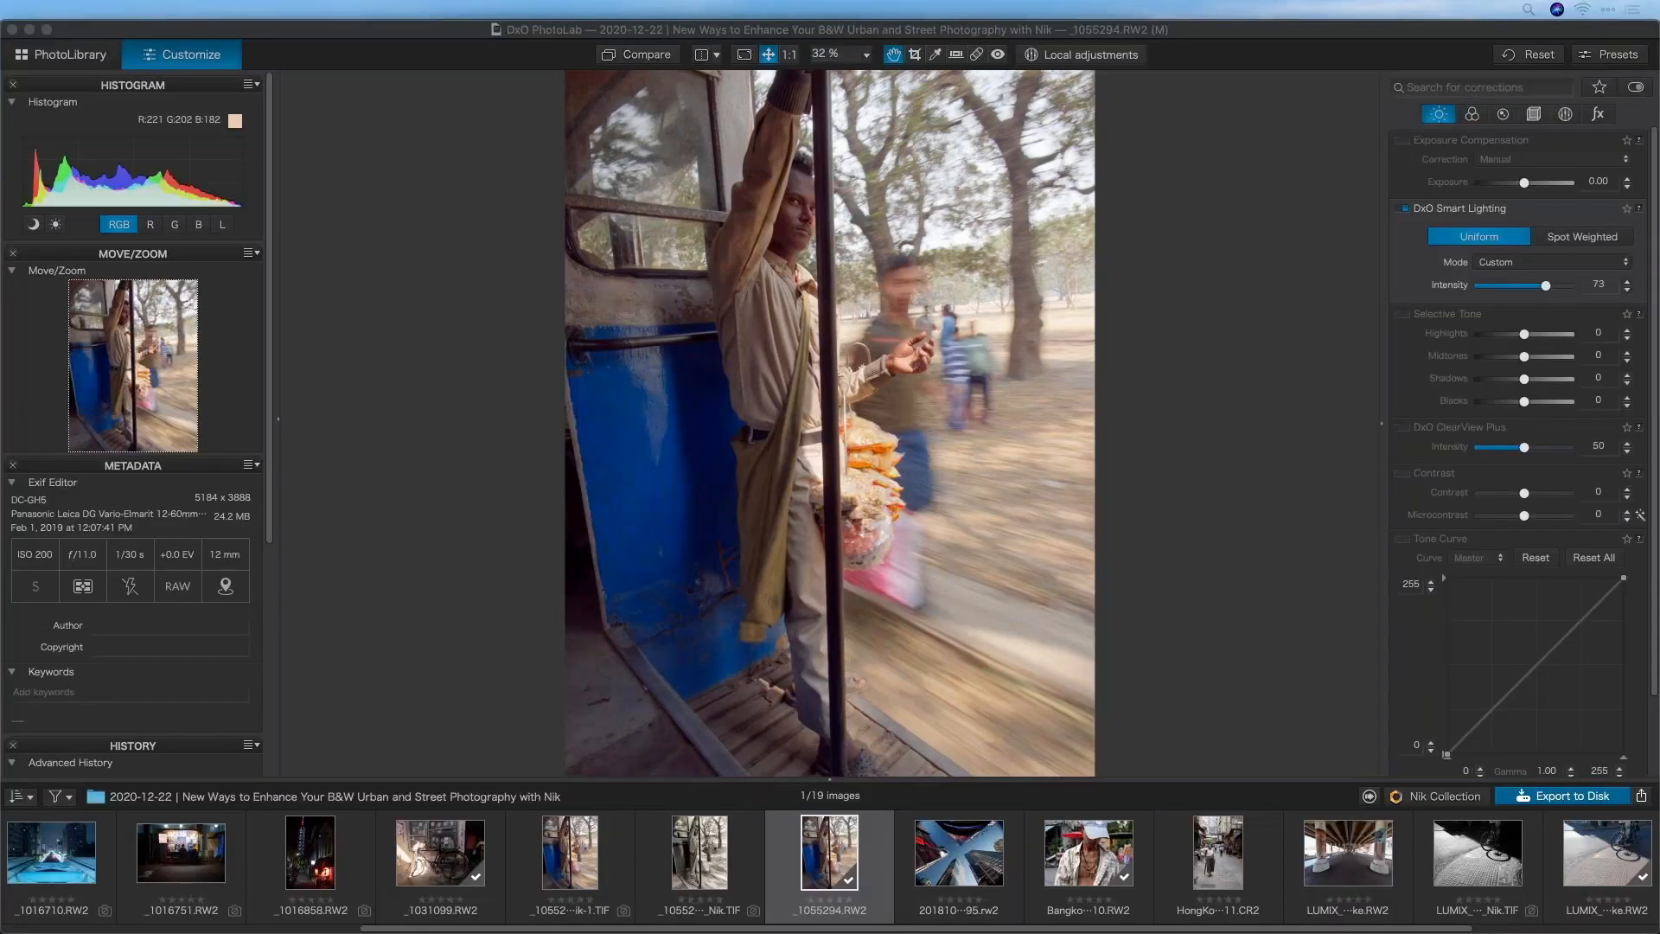
{"action": "scroll", "coordinate": [1281, 859], "scroll_direction": "right", "scroll_amount": 4}
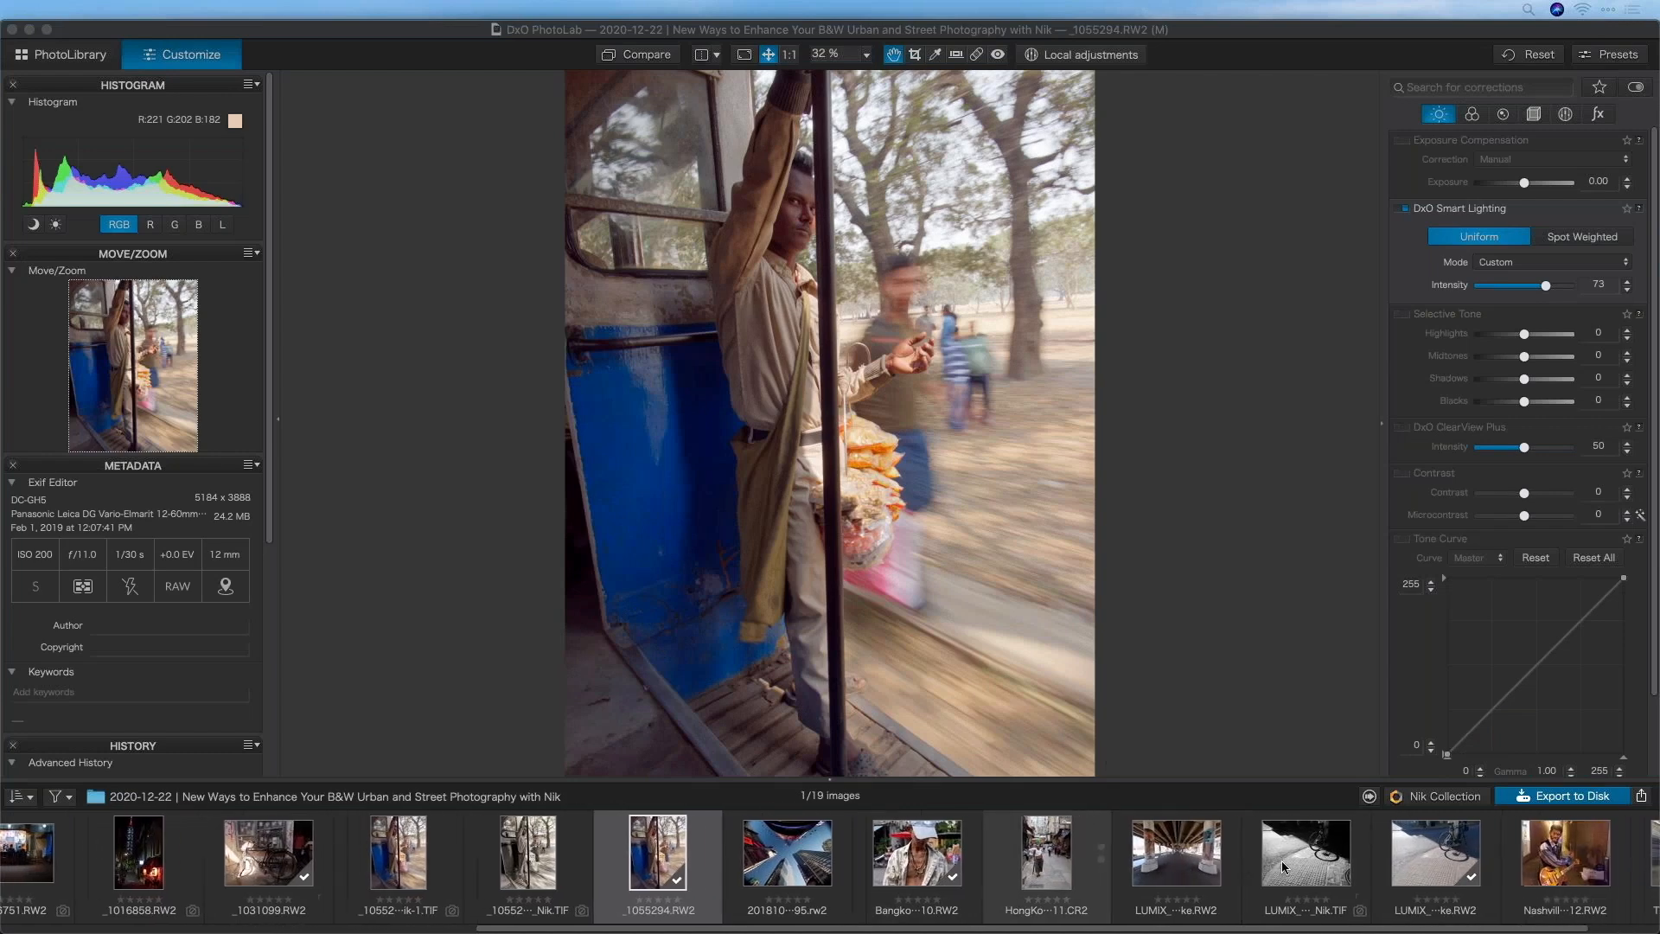
{"action": "scroll", "coordinate": [1282, 859], "scroll_direction": "left", "scroll_amount": 8}
{"action": "scroll", "coordinate": [1163, 858], "scroll_direction": "left", "scroll_amount": 2}
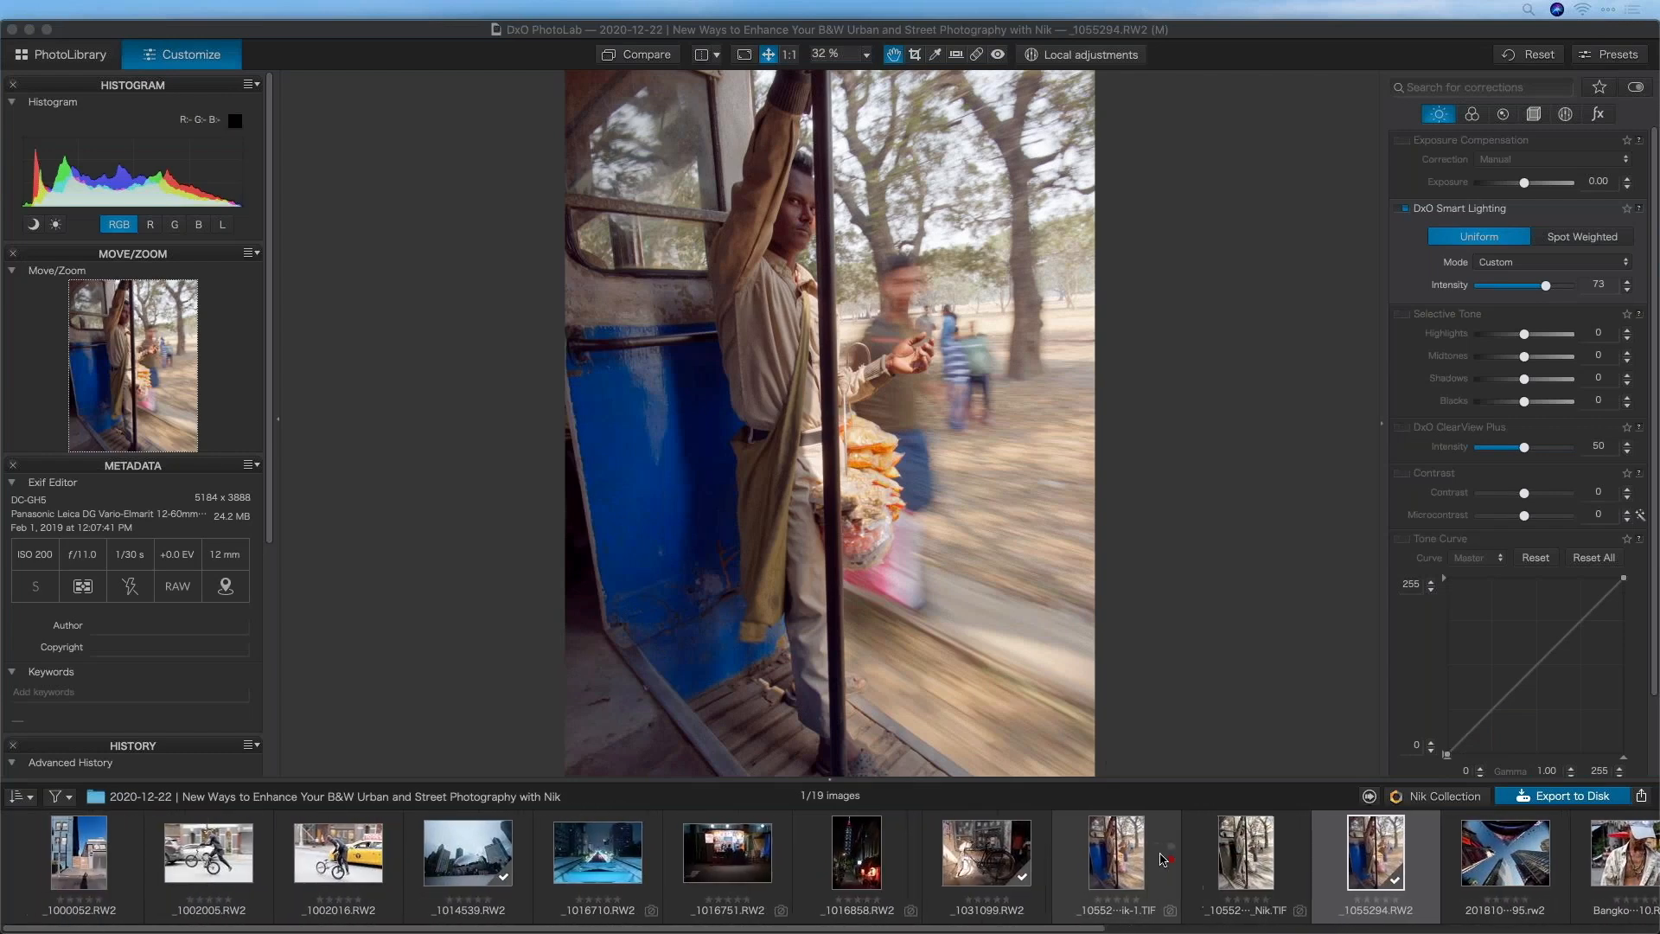
Open _1002016.RW2, set Selective Tone Highlights to -14, and send it to Nik Collection
{"action": "left_click", "coordinate": [324, 869]}
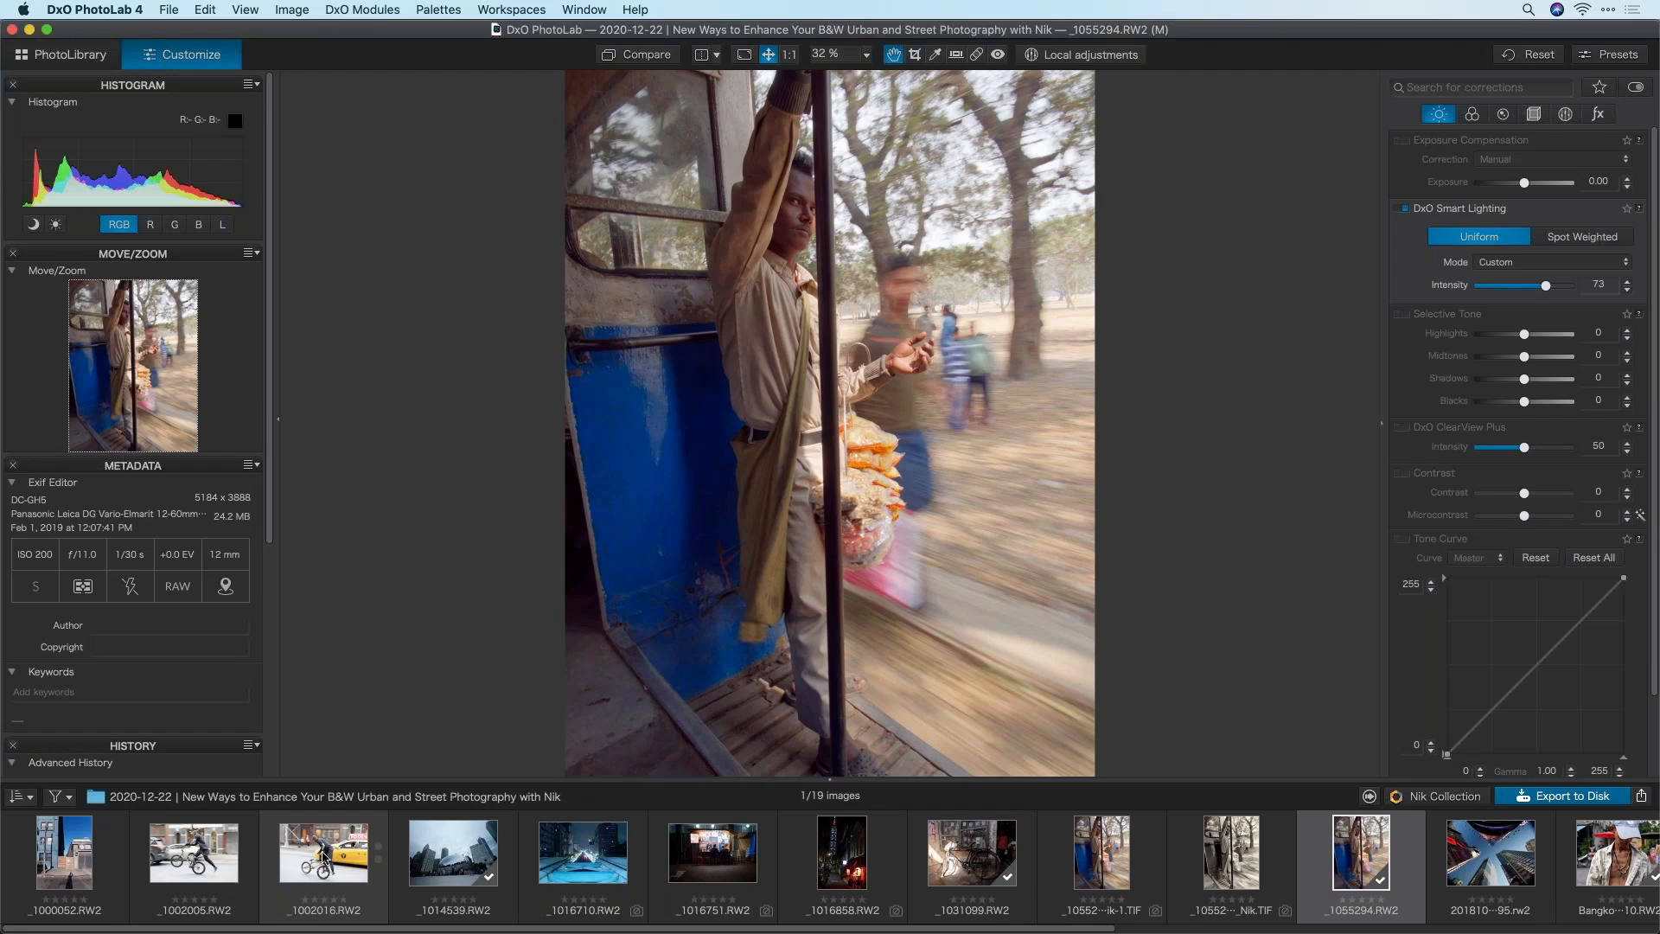
{"action": "left_click", "coordinate": [336, 853]}
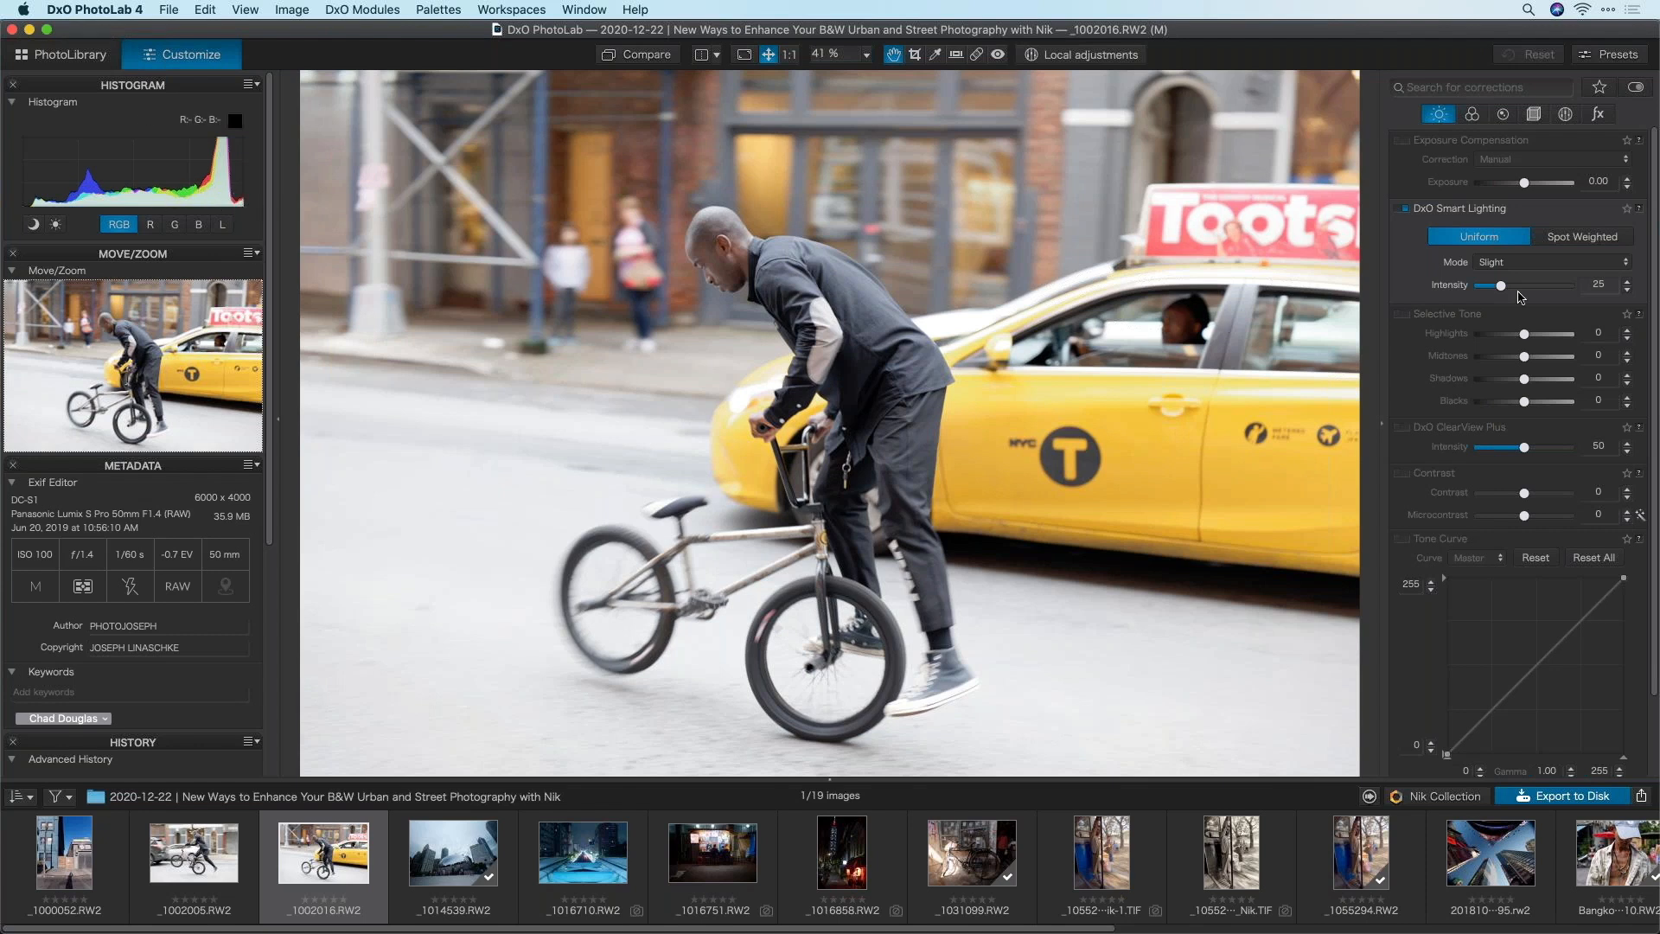
{"action": "left_click_drag", "start_coordinate": [1523, 335], "coordinate": [1518, 340]}
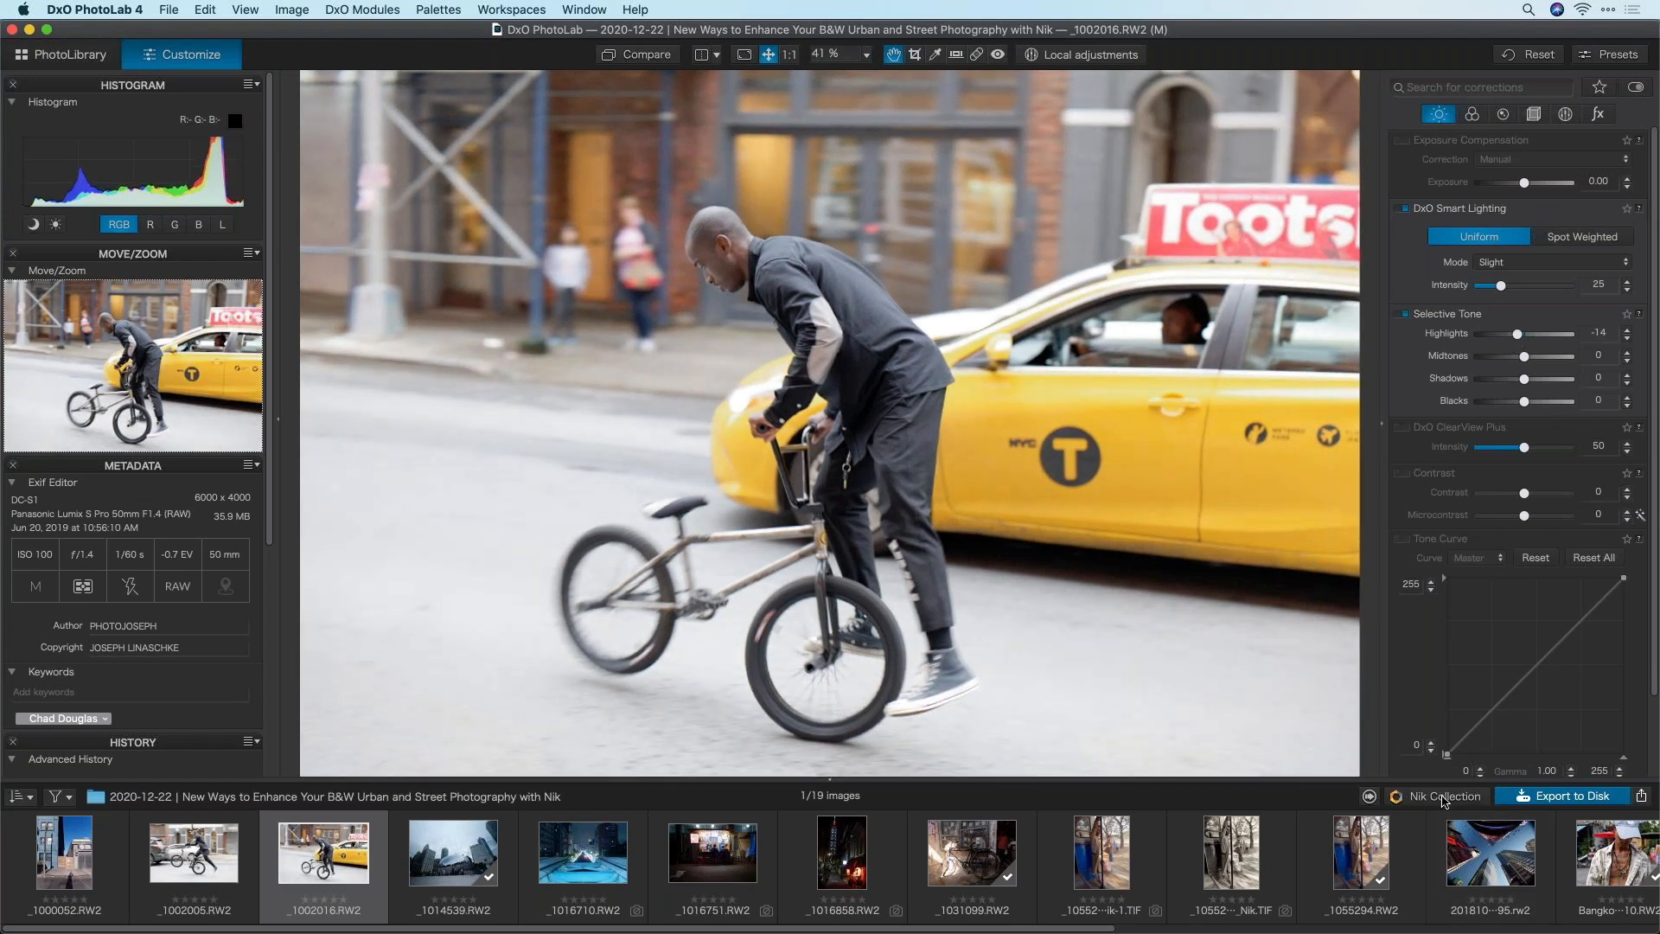
{"action": "left_click", "coordinate": [1443, 796]}
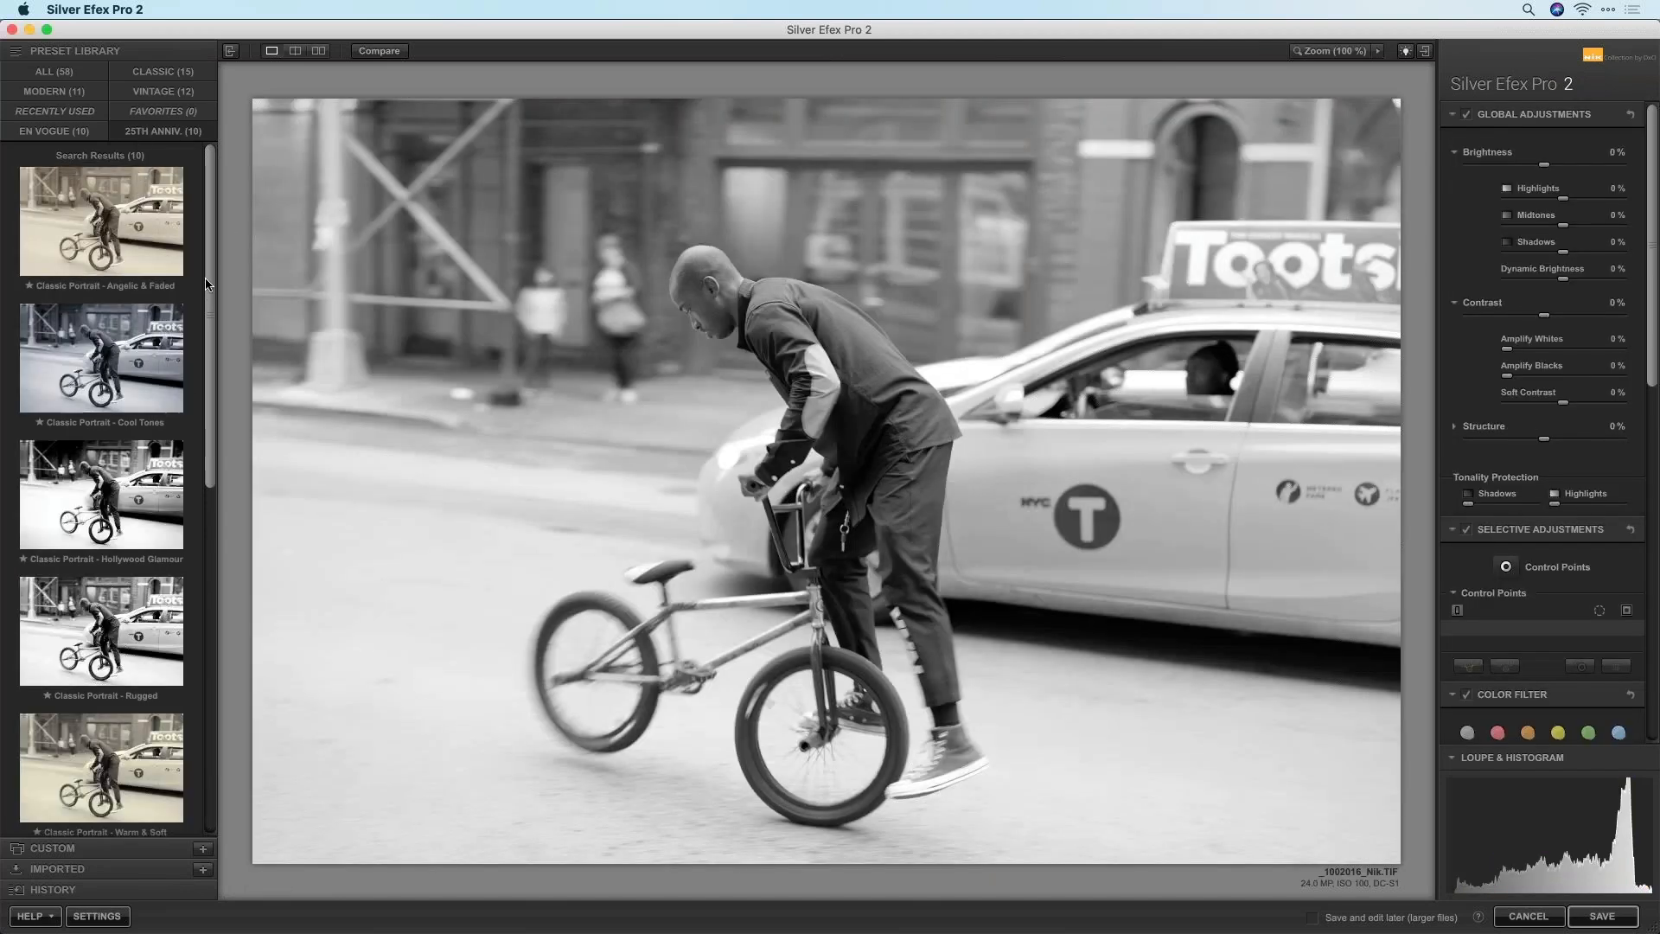
Apply the Street - Gritty preset and inspect the rider's head at 100% zoom
{"action": "scroll", "coordinate": [164, 536], "scroll_direction": "down", "scroll_amount": 10}
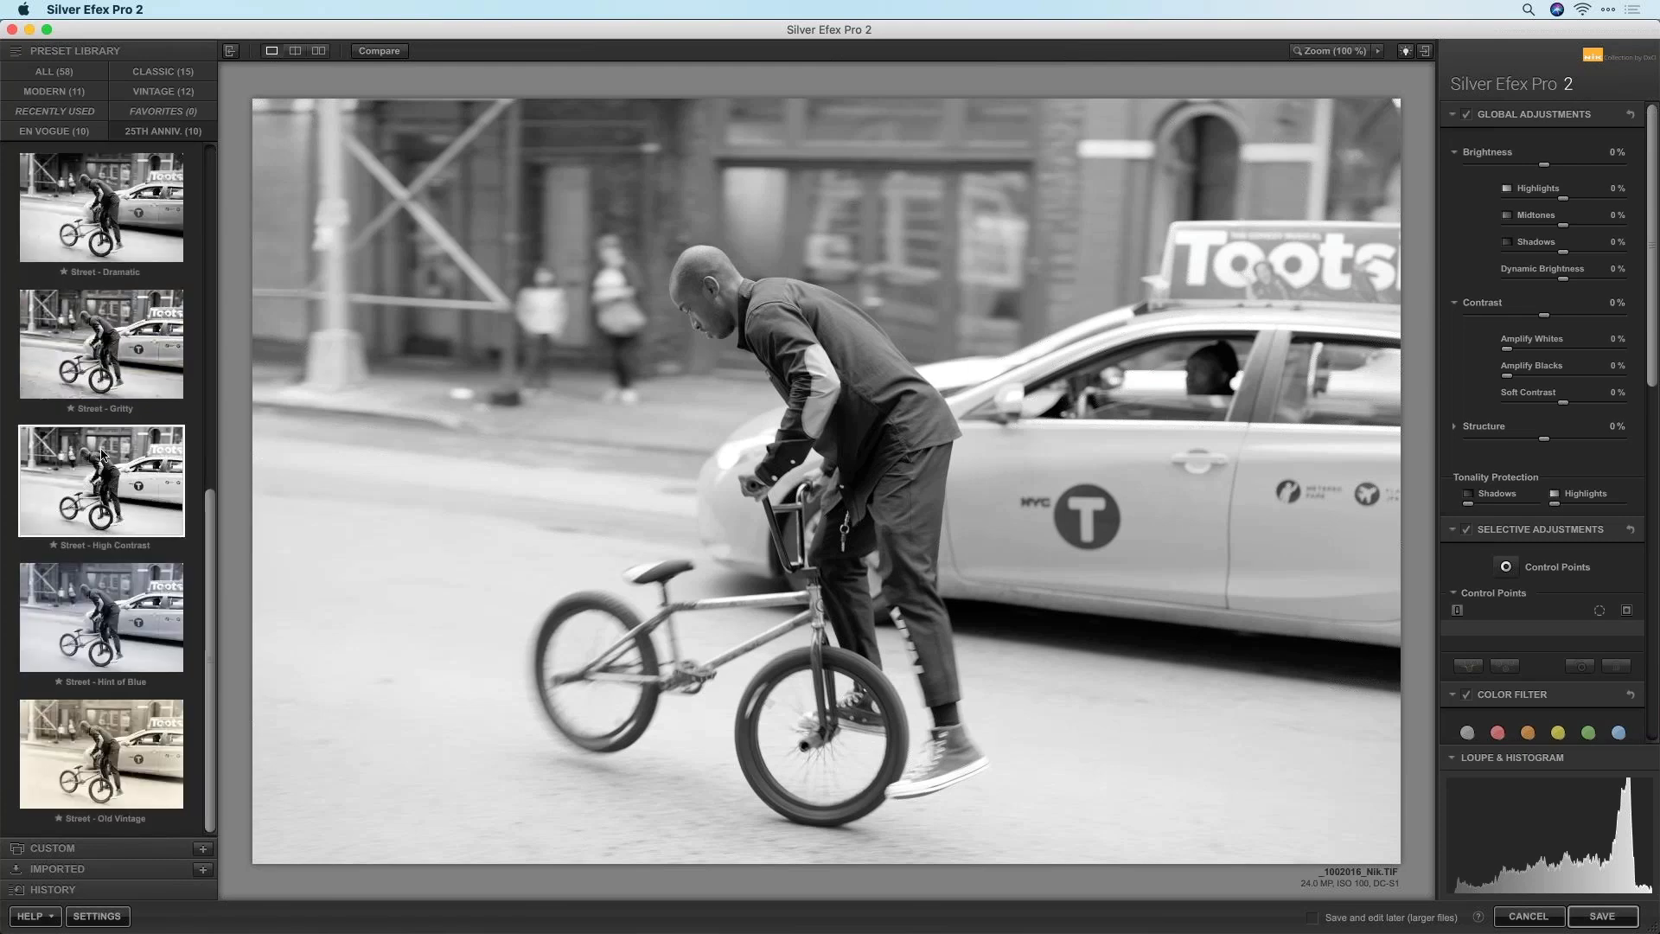
{"action": "left_click", "coordinate": [126, 325]}
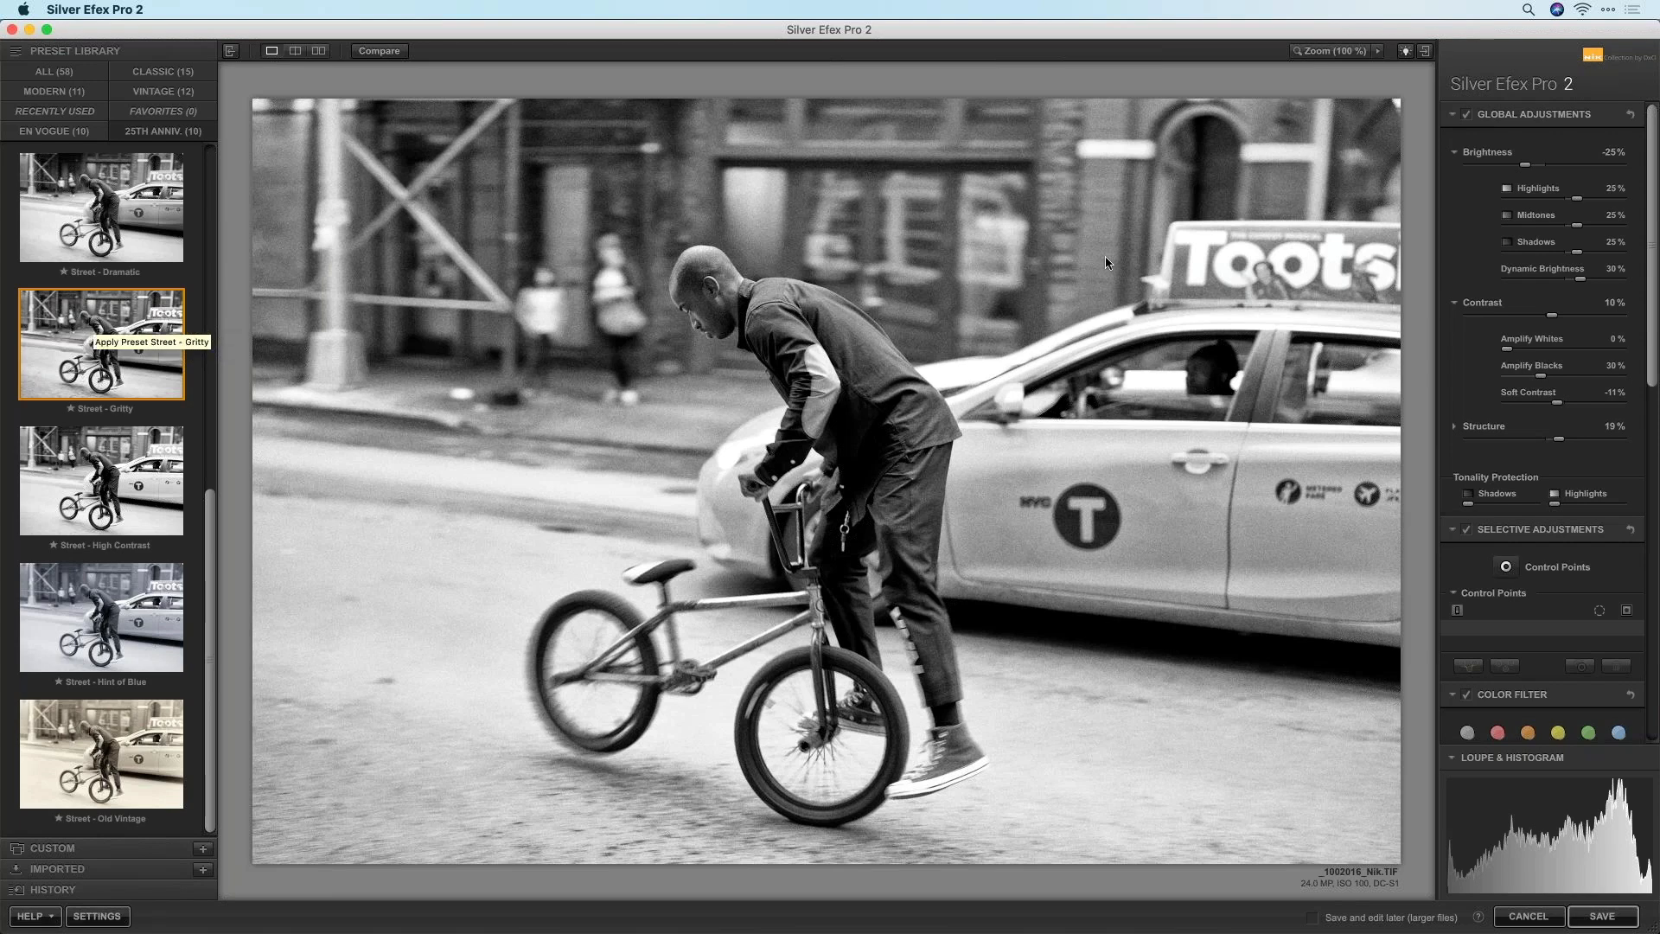
{"action": "left_click", "coordinate": [1331, 54]}
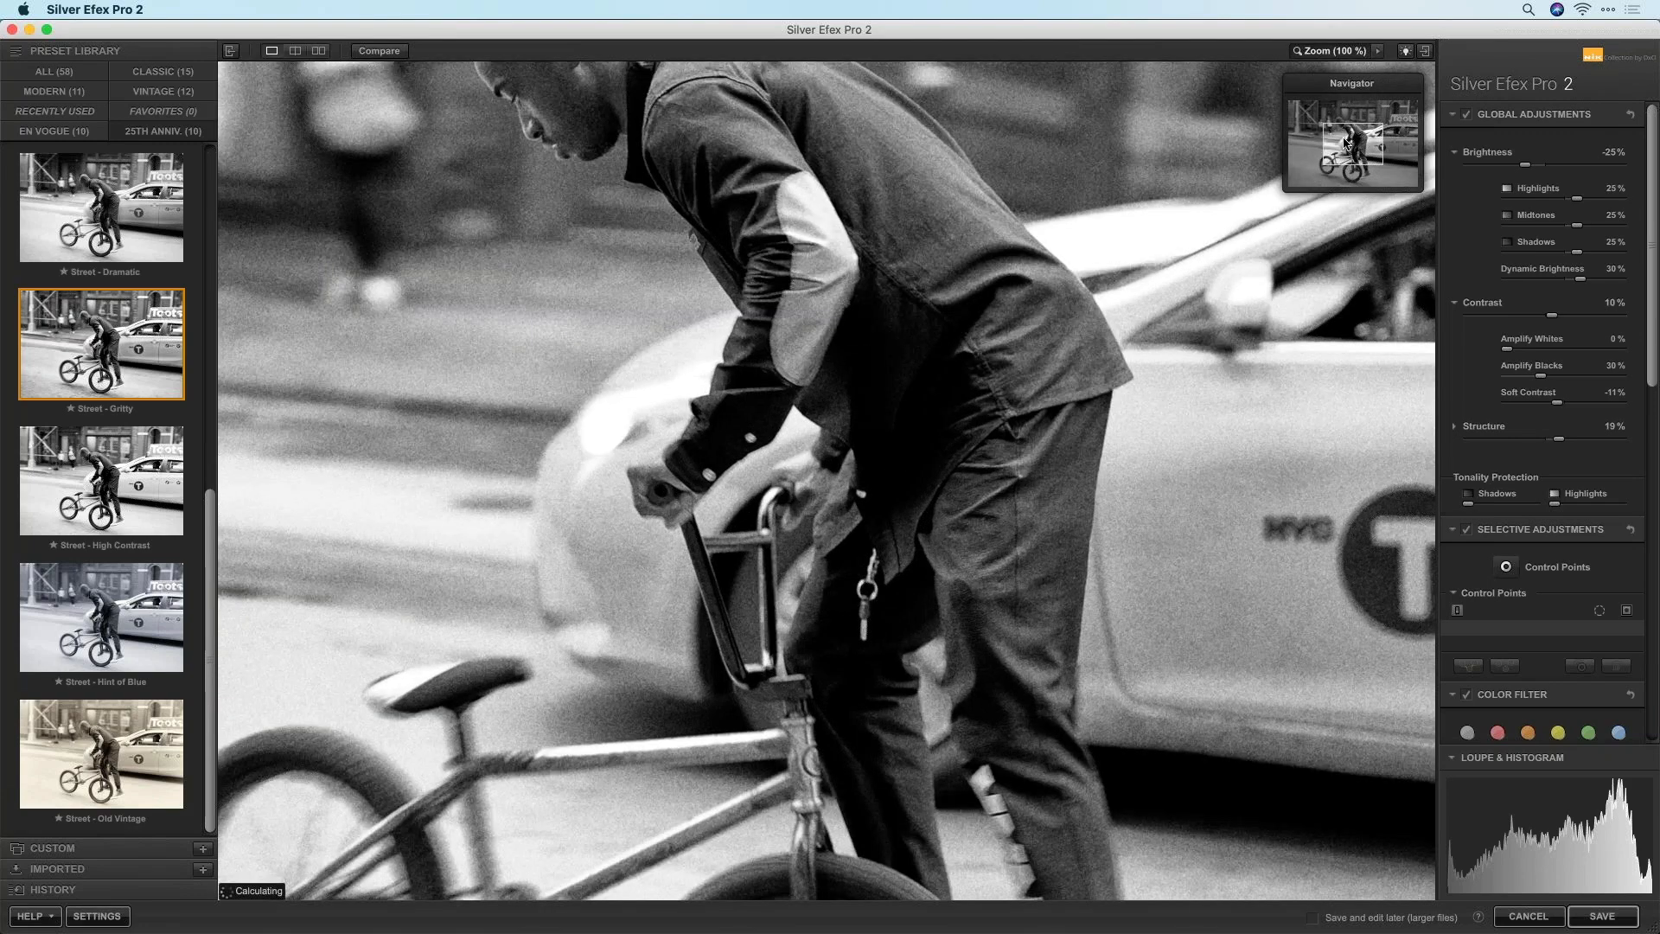
{"action": "mouse_move", "coordinate": [1349, 116]}
{"action": "left_mouse_down"}
{"action": "mouse_move", "coordinate": [1343, 145]}
{"action": "mouse_move", "coordinate": [1335, 127]}
{"action": "left_mouse_up"}
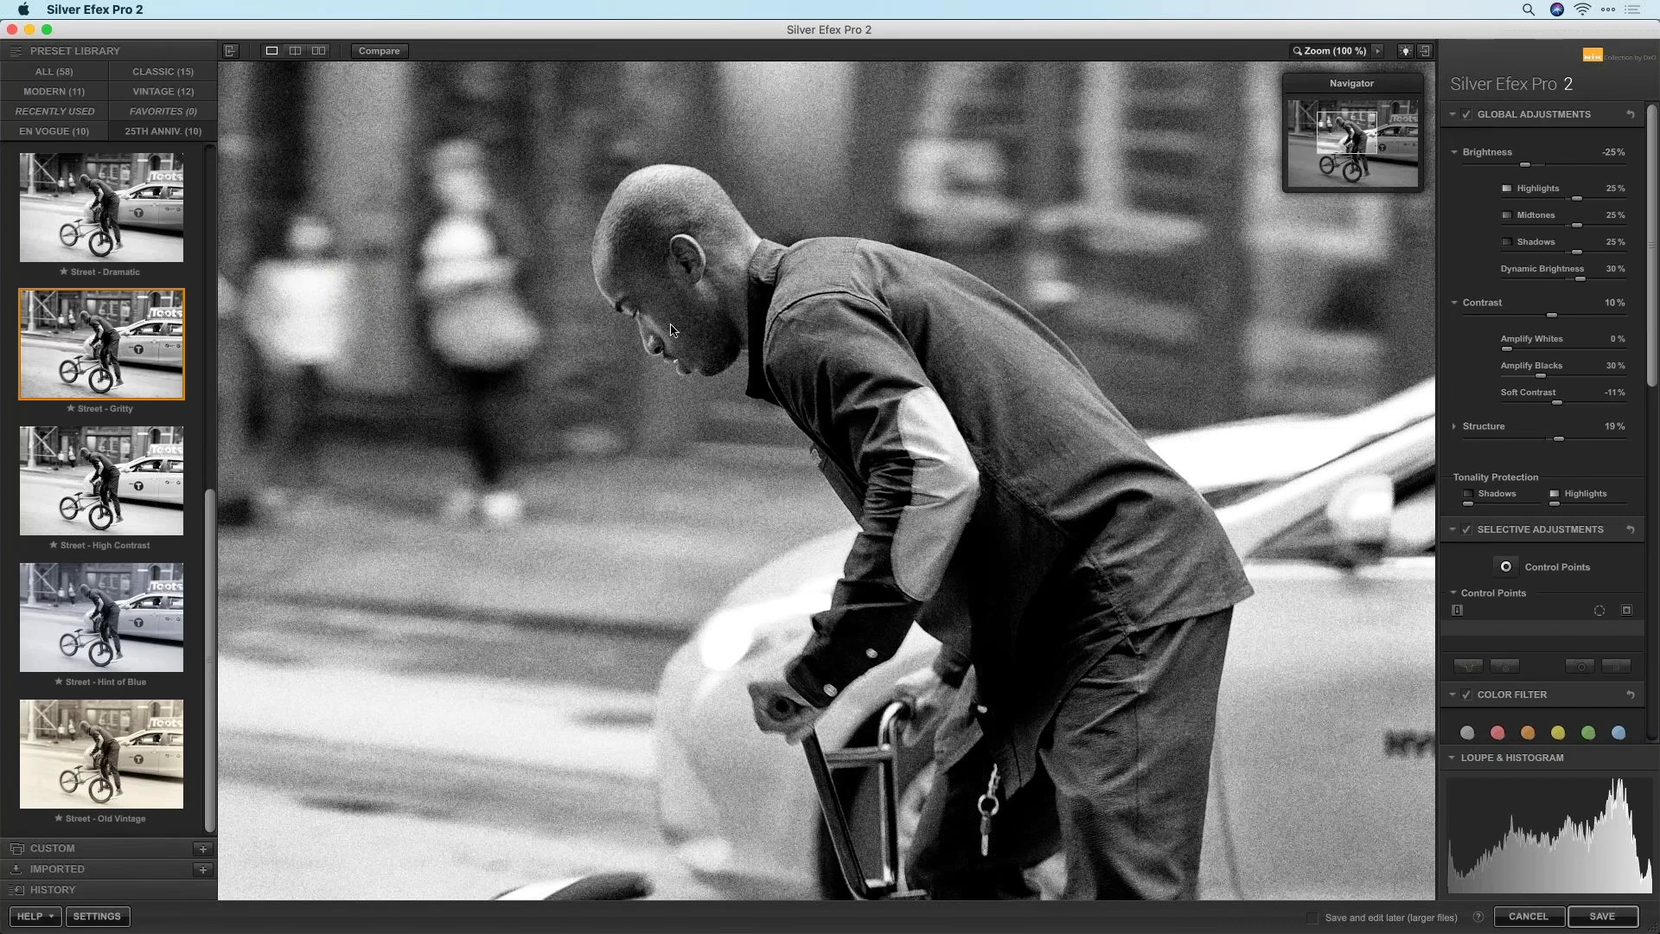
{"action": "left_click", "coordinate": [1355, 54]}
{"action": "left_click", "coordinate": [1466, 778]}
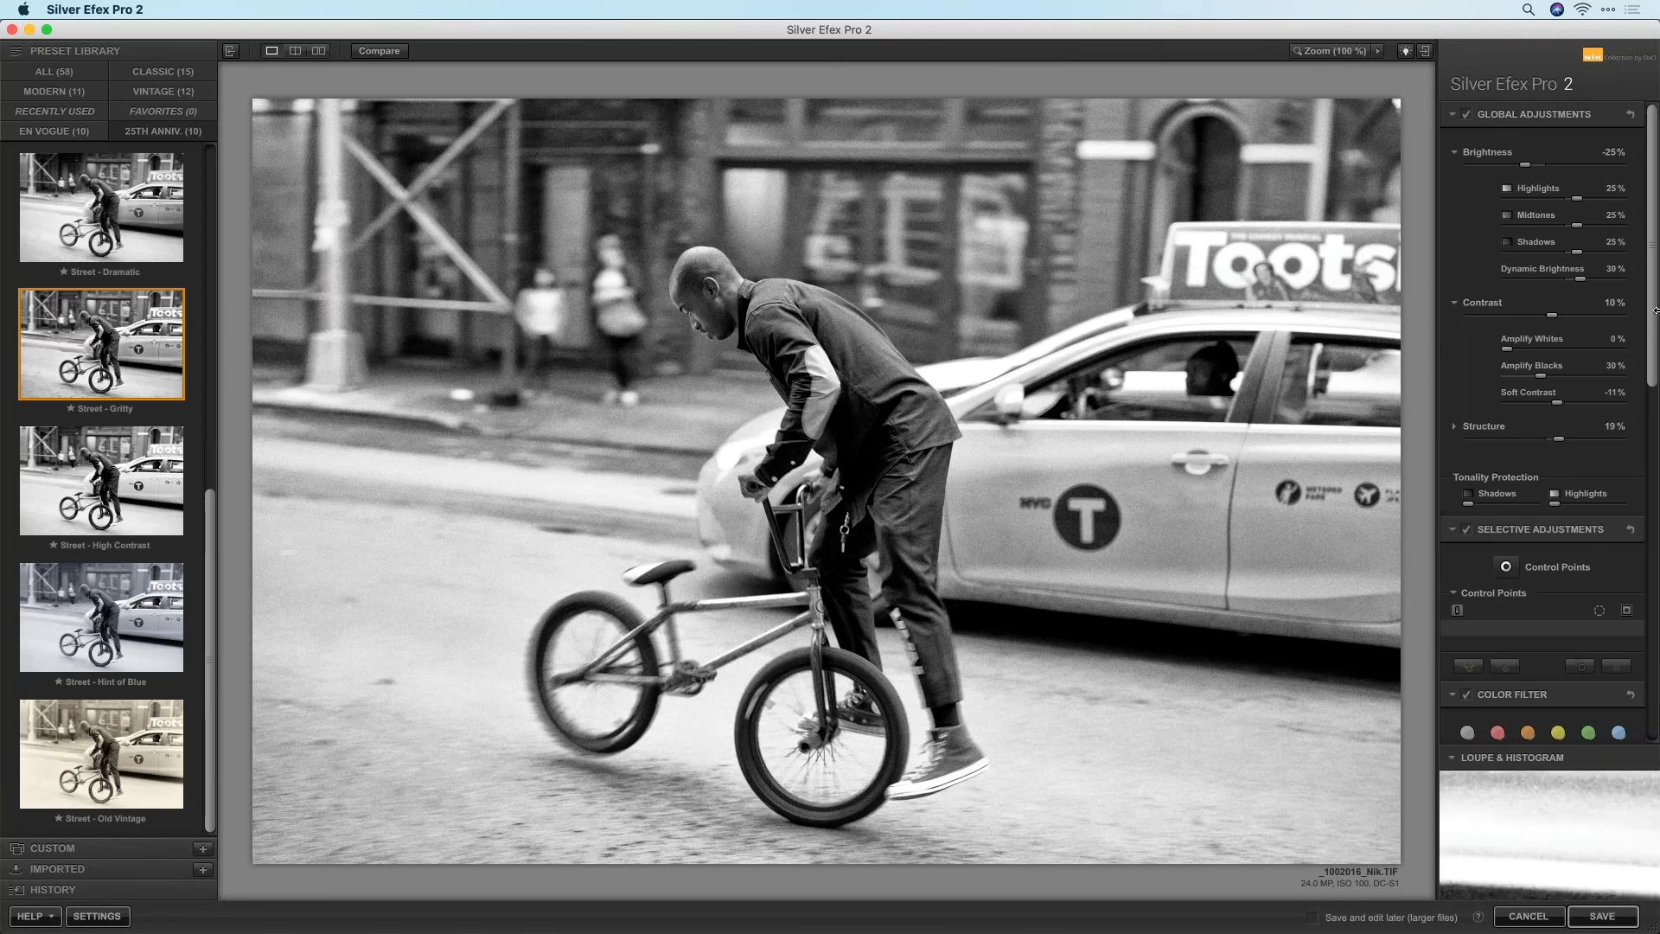
Examine details under the loupe, then bring the Film Types grain settings (195 per pixel) into view
{"action": "mouse_move", "coordinate": [1583, 823]}
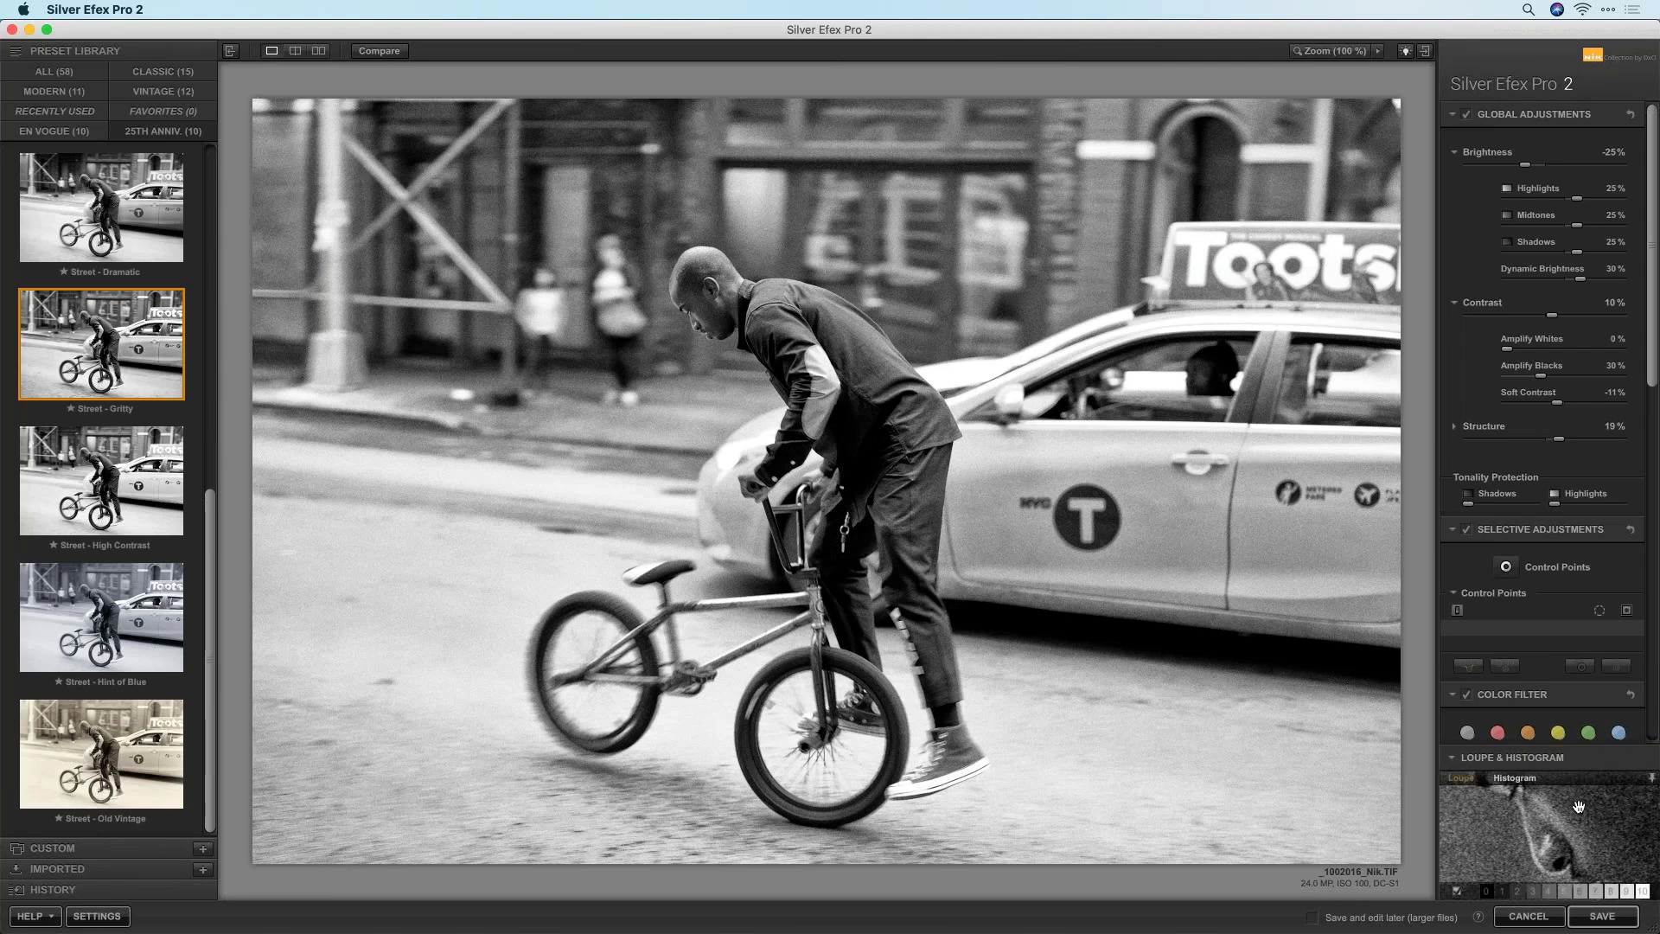
{"action": "left_click_drag", "start_coordinate": [1582, 848], "coordinate": [1525, 828]}
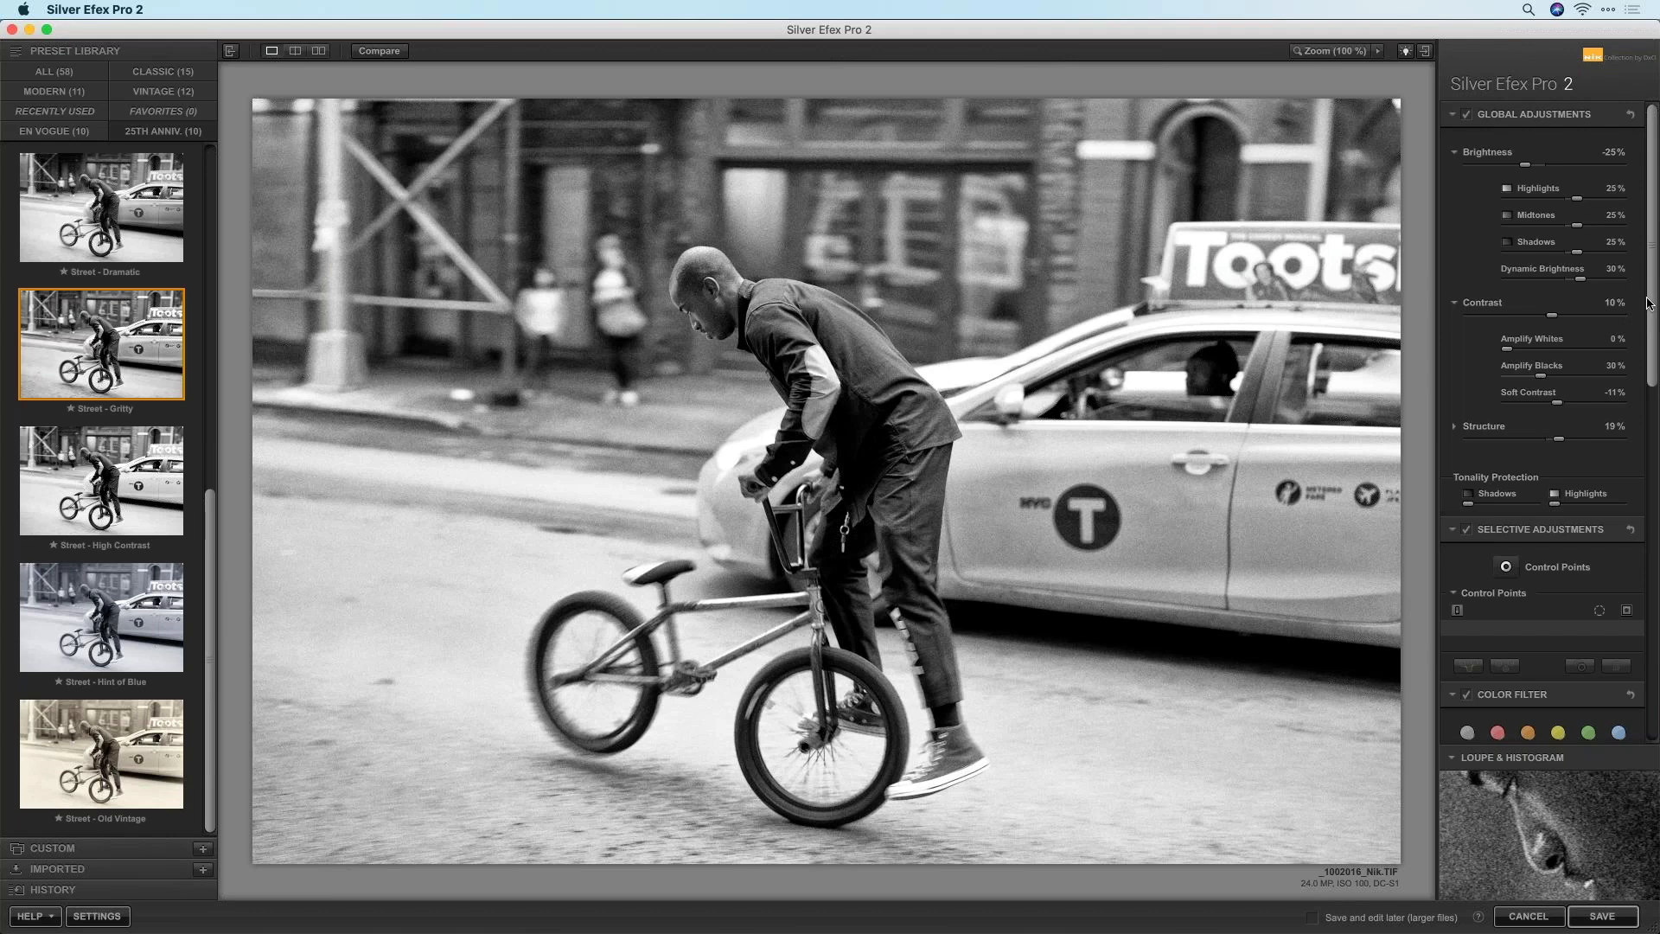
{"action": "left_click_drag", "start_coordinate": [1650, 302], "coordinate": [1649, 535]}
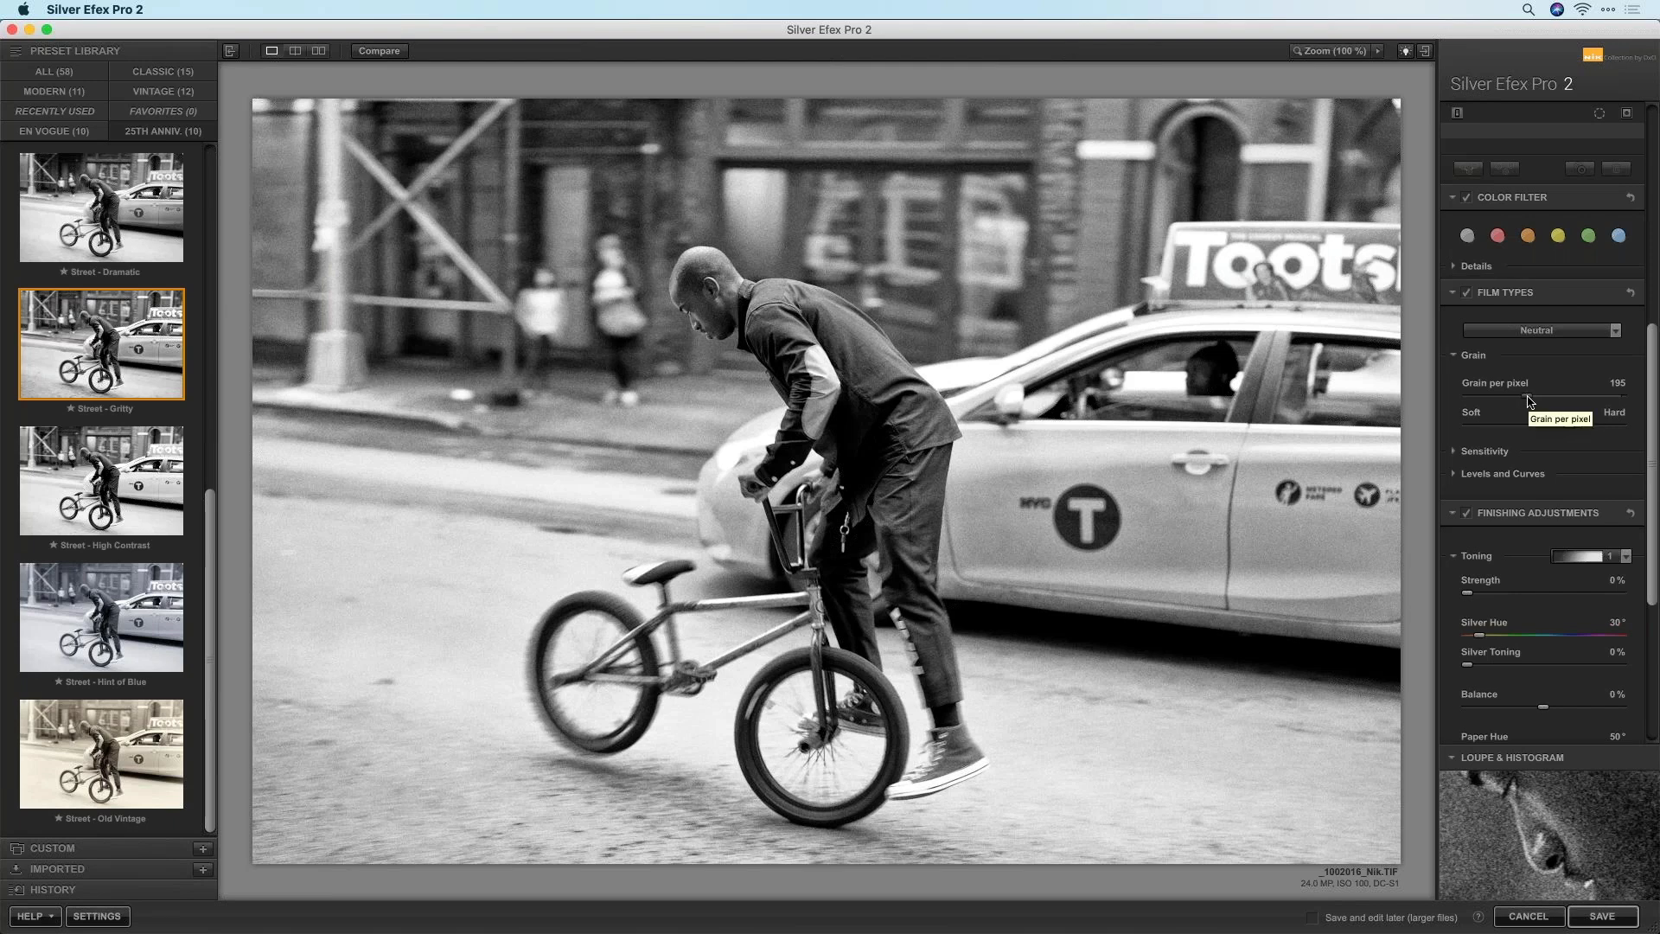
Test Grain per pixel at 500 and 1, then settle it at 143
{"action": "left_click_drag", "start_coordinate": [1530, 399], "coordinate": [1632, 403]}
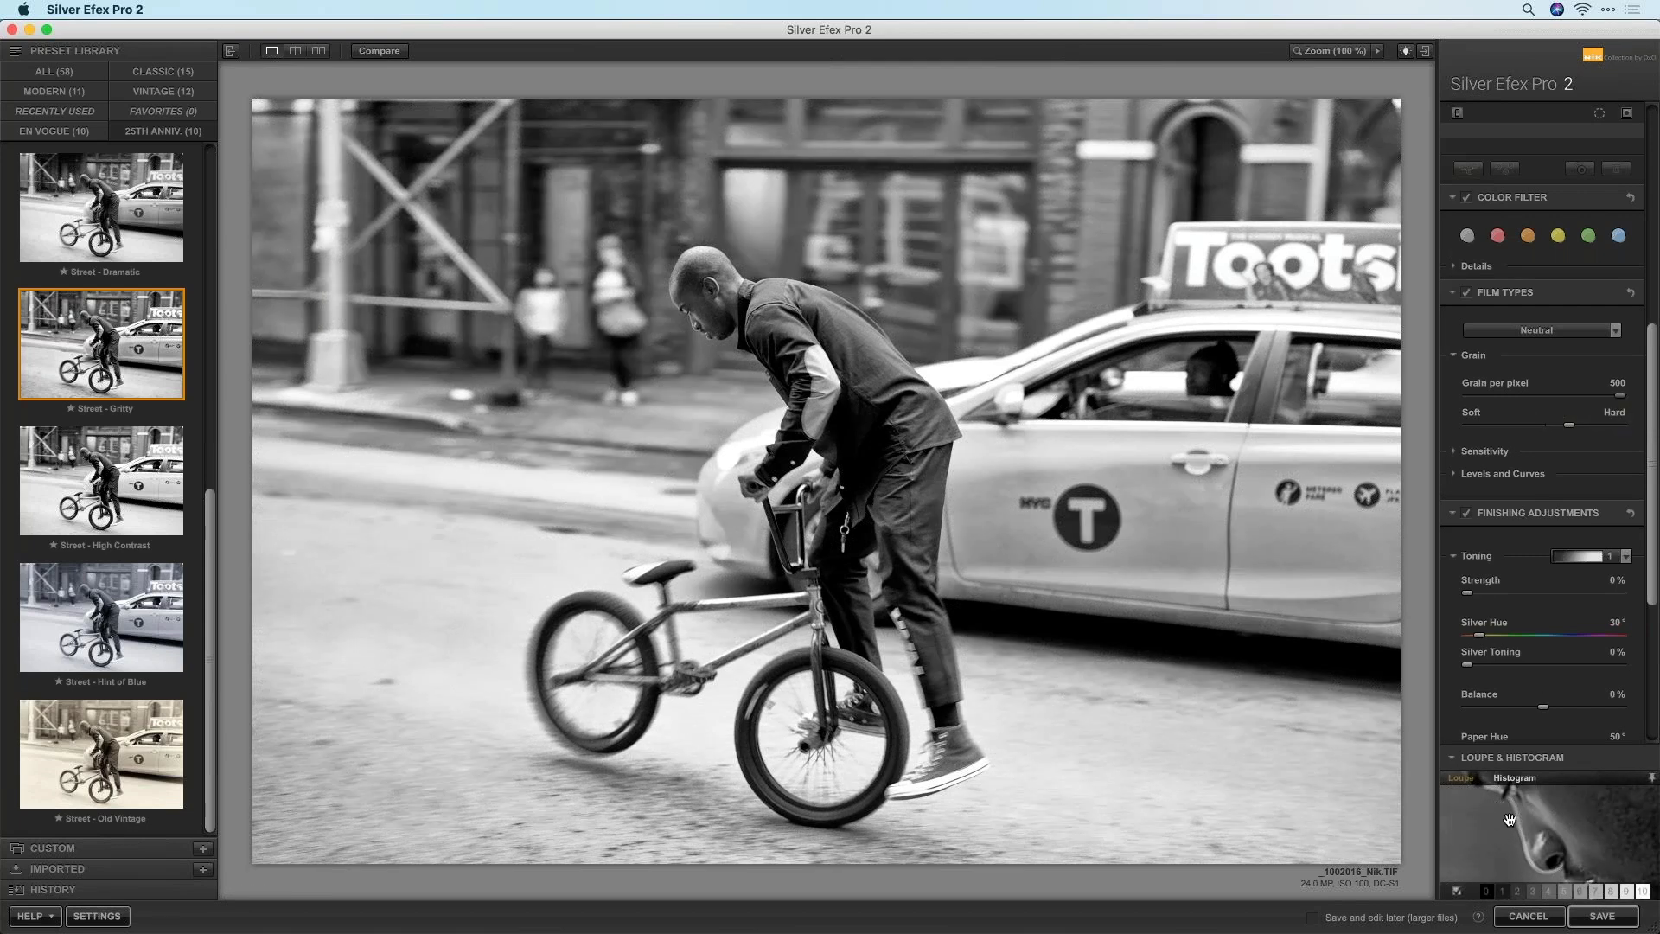
{"action": "left_click_drag", "start_coordinate": [1620, 395], "coordinate": [1450, 409]}
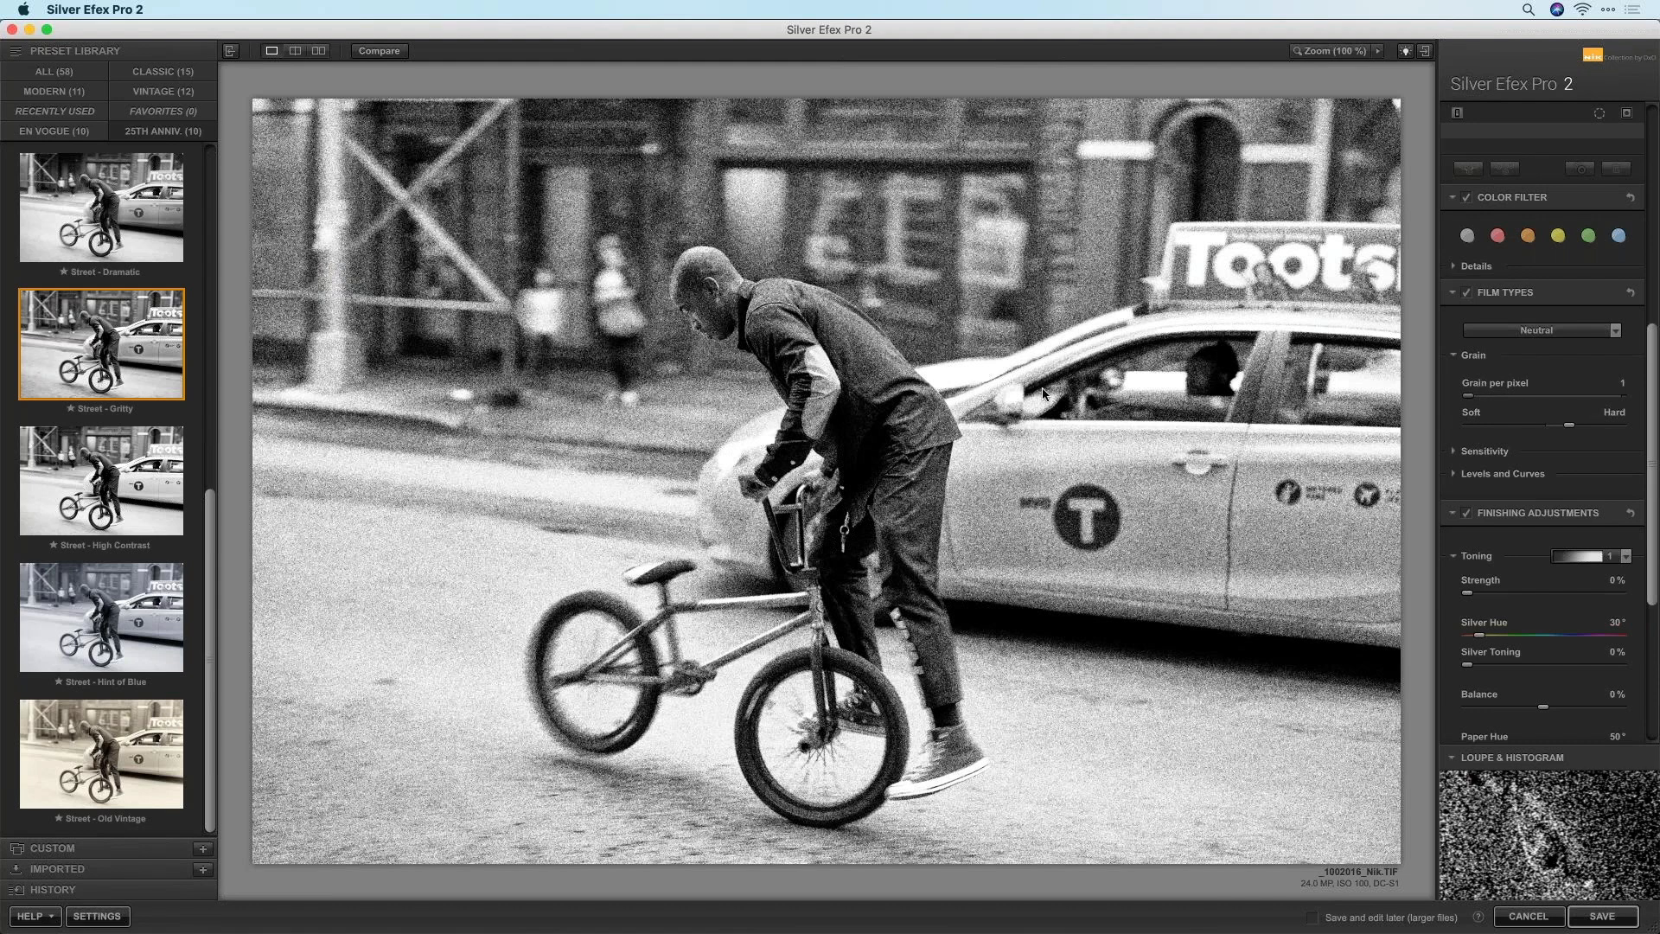
{"action": "mouse_move", "coordinate": [1526, 838]}
{"action": "left_click_drag", "start_coordinate": [1469, 395], "coordinate": [1516, 400]}
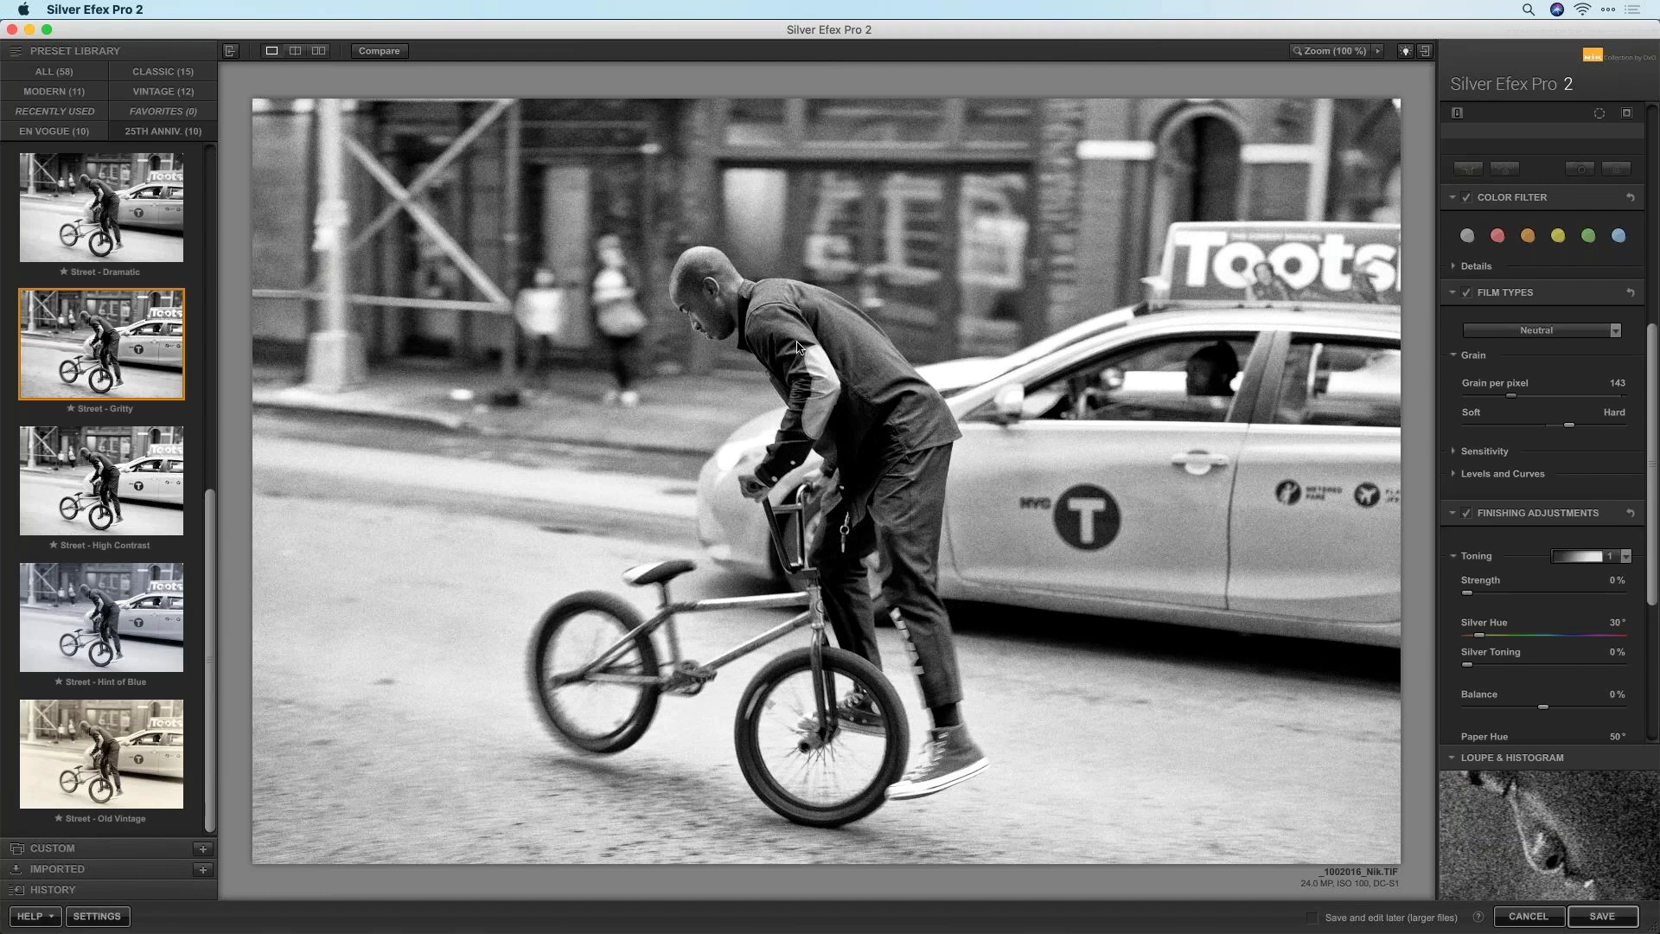
{"action": "left_click", "coordinate": [1381, 51]}
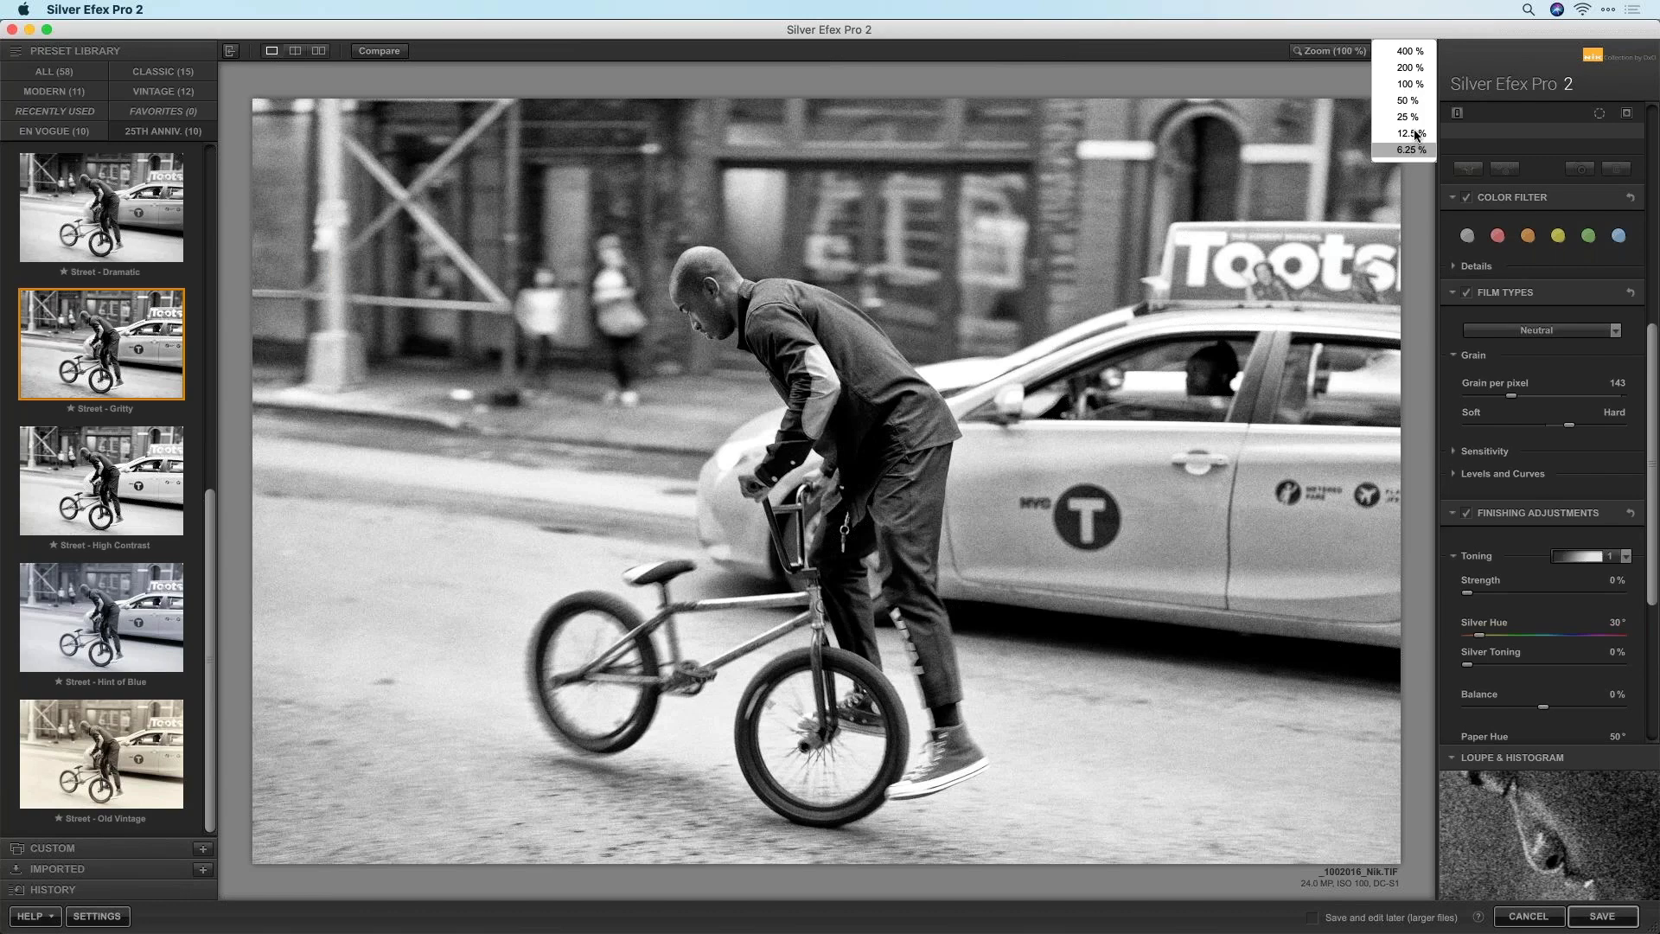
{"action": "left_click", "coordinate": [1407, 51]}
{"action": "left_click_drag", "start_coordinate": [1358, 138], "coordinate": [1341, 125]}
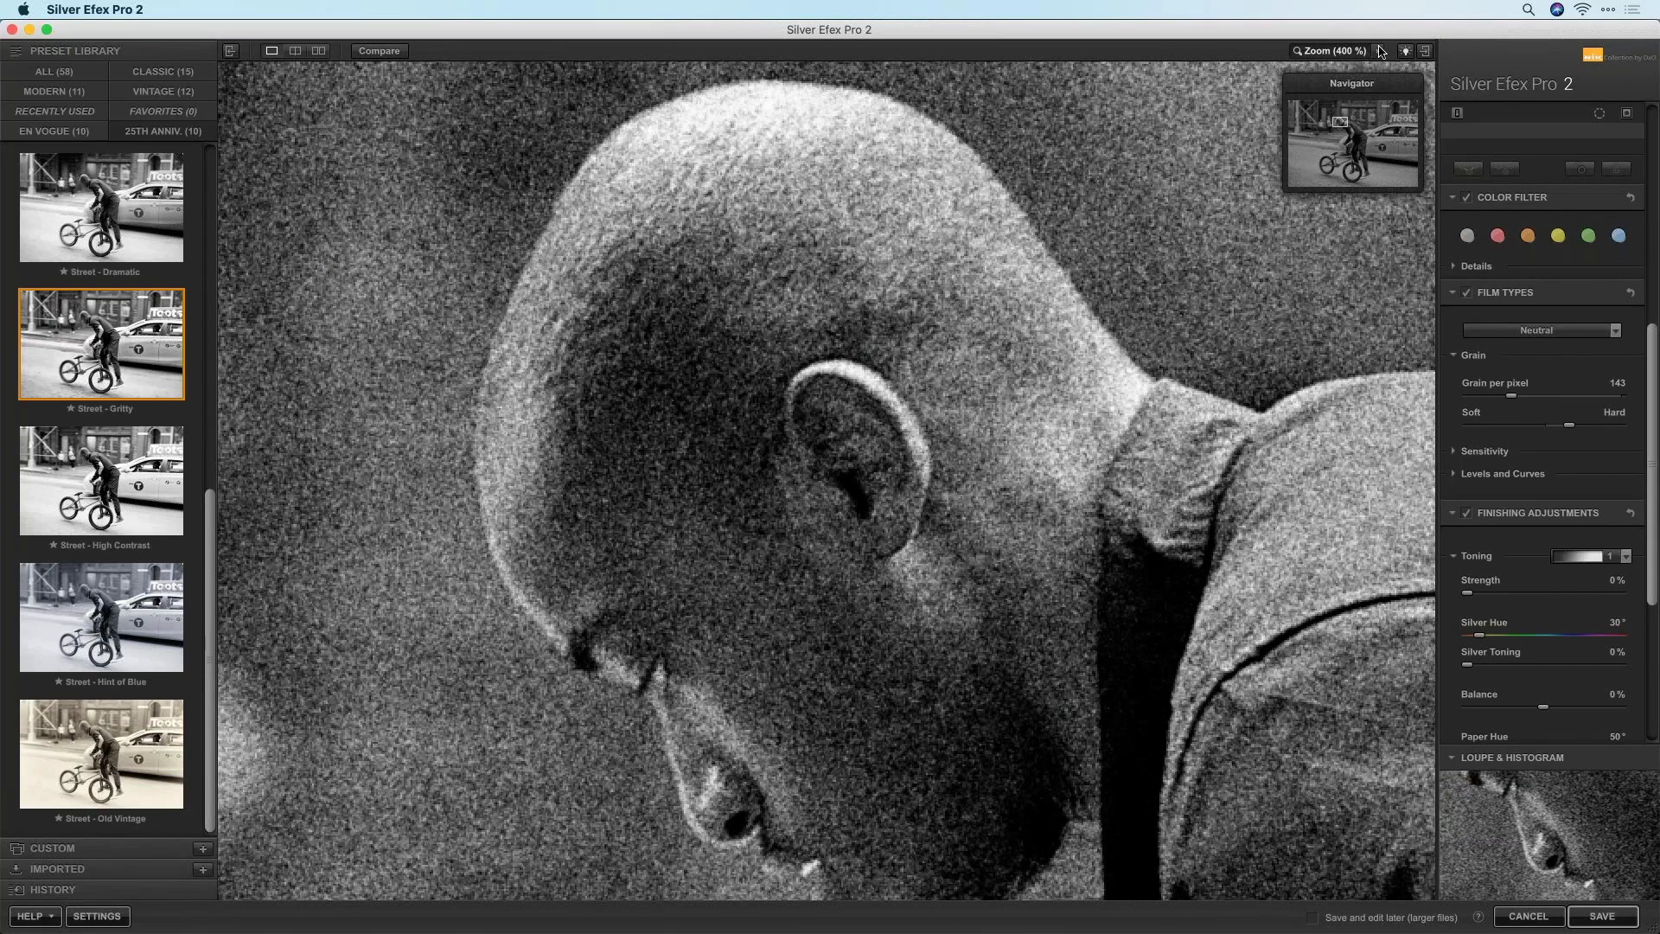
{"action": "left_click", "coordinate": [1381, 52]}
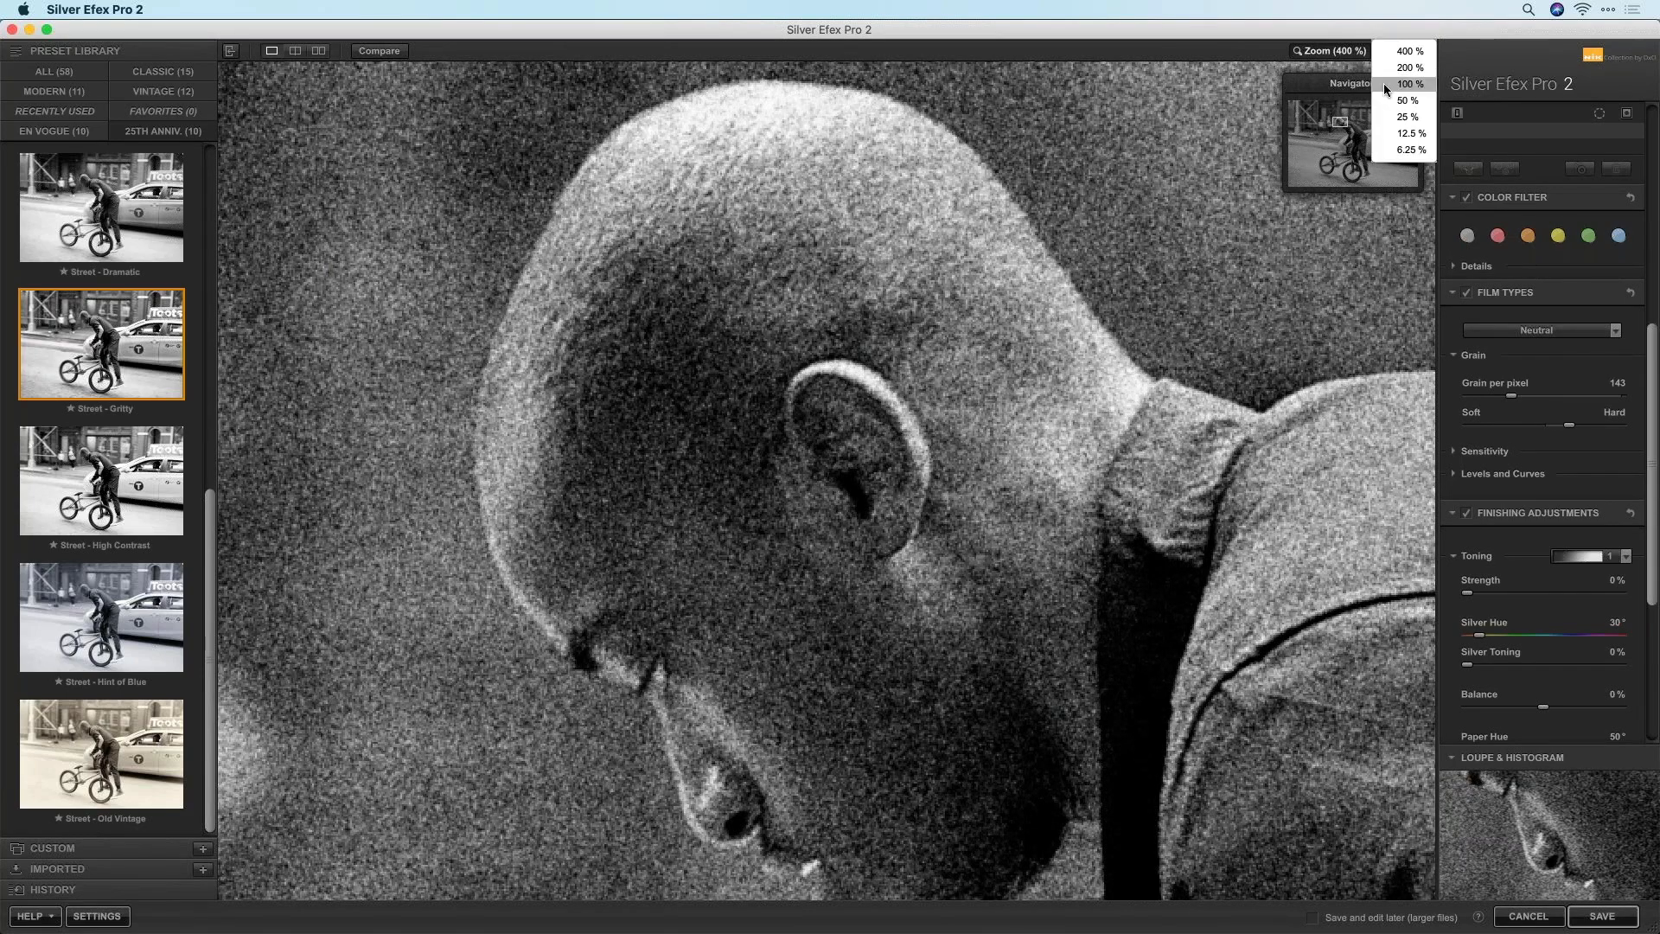
{"action": "left_click", "coordinate": [1400, 84]}
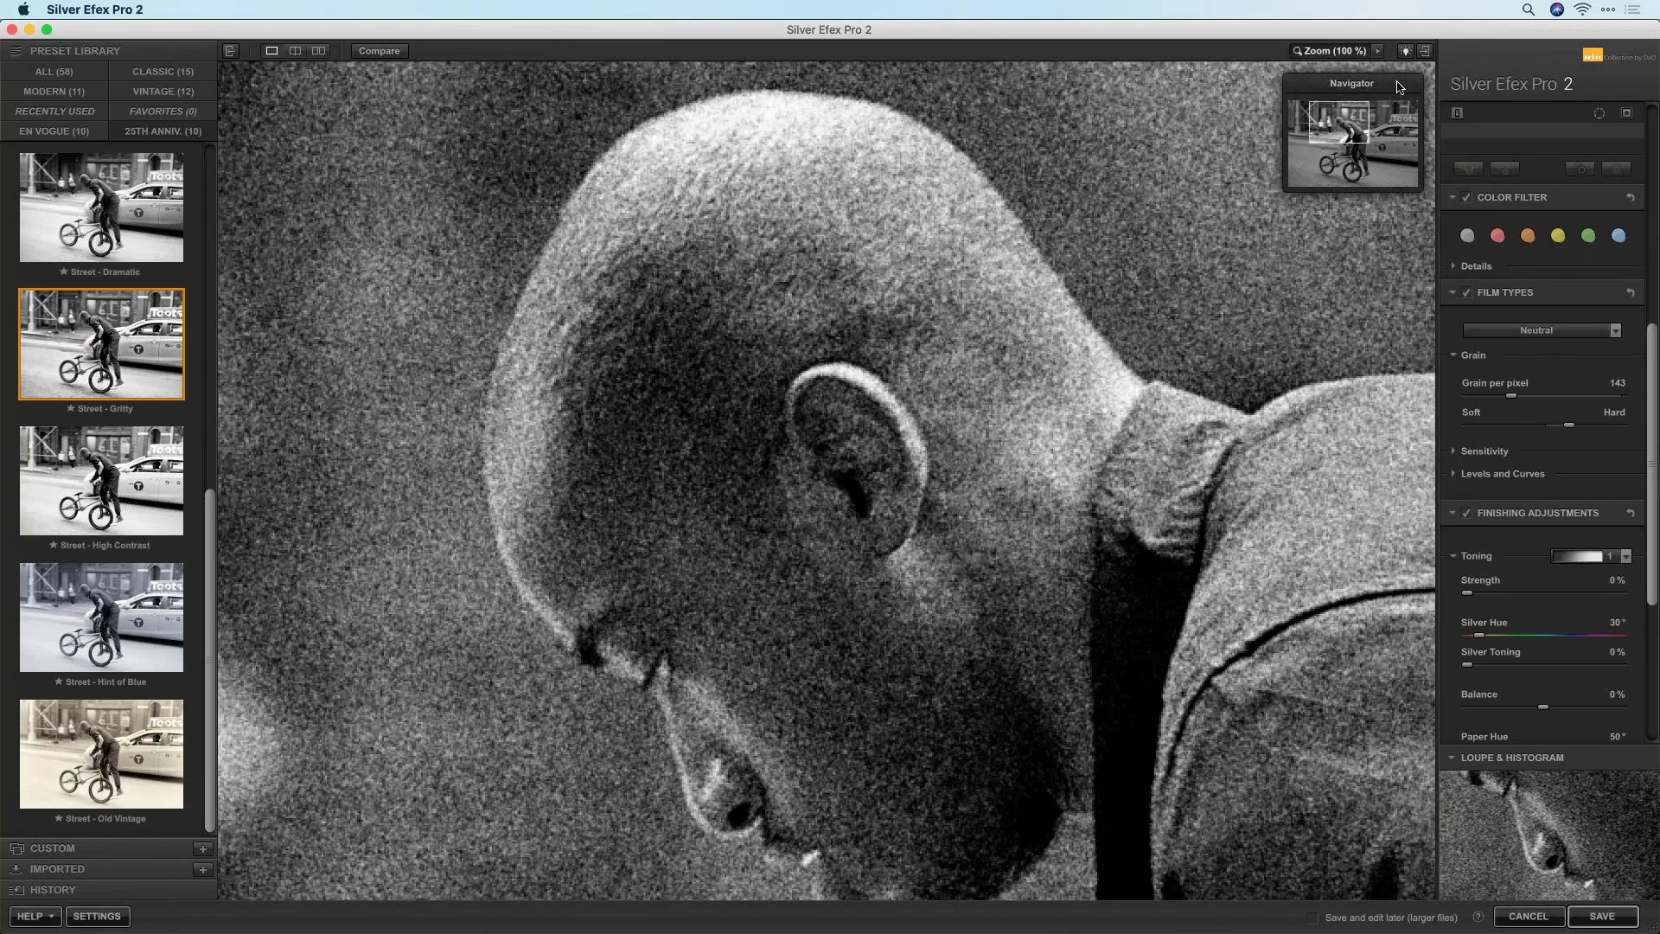
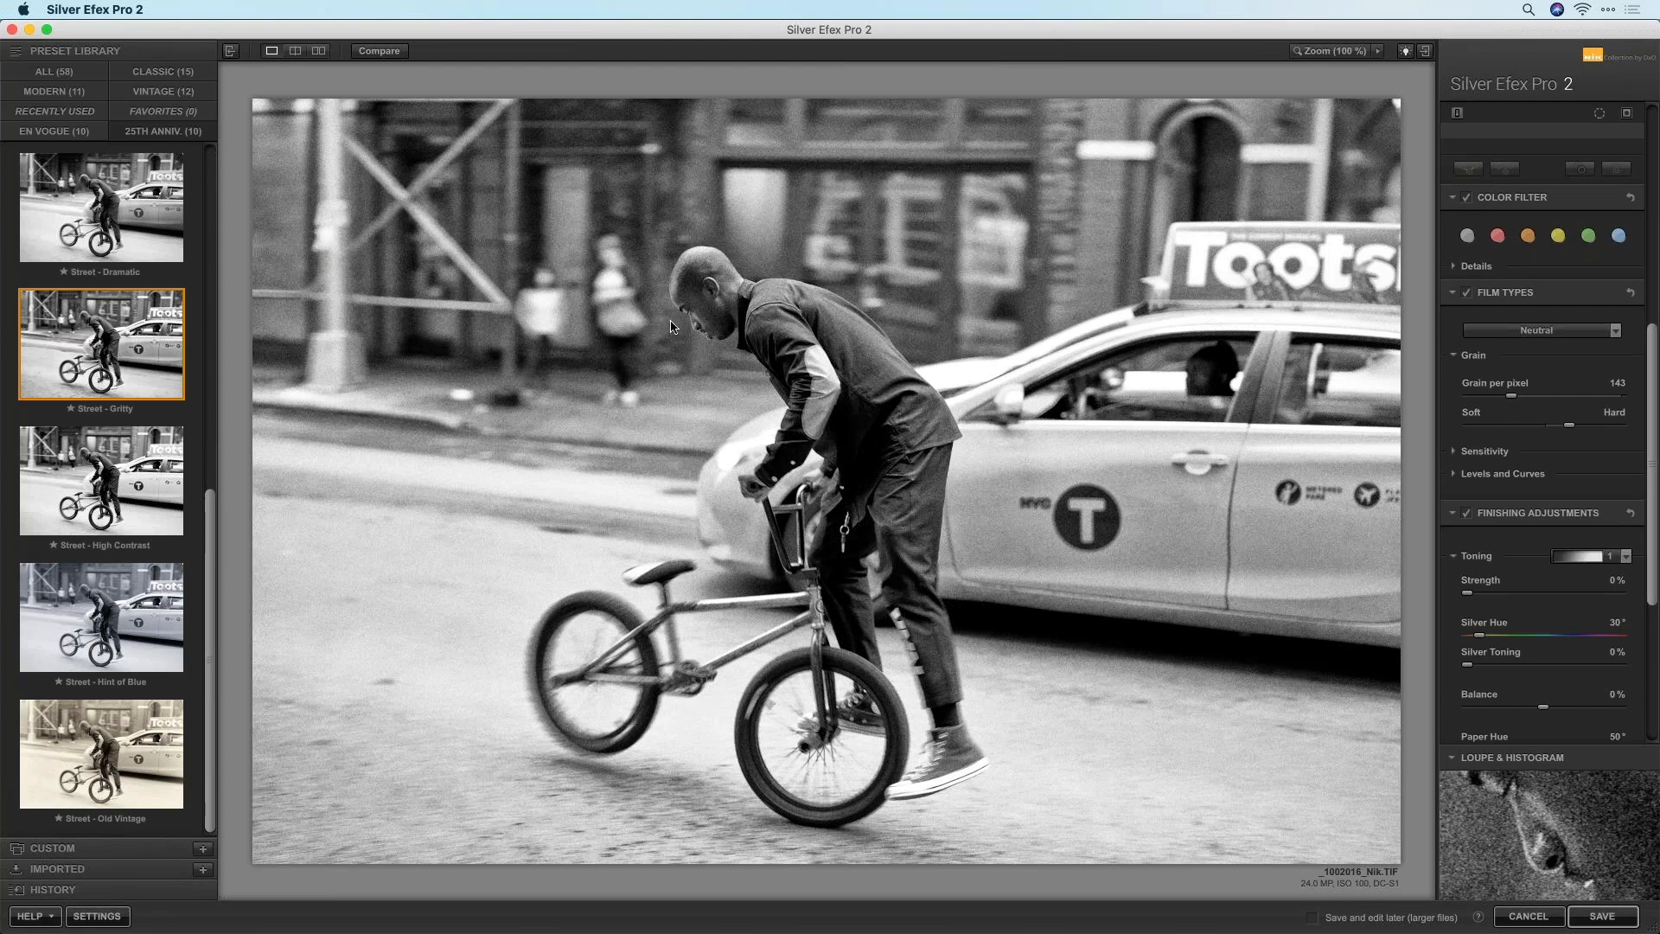
Place a control point on the man's face, raise its brightness, and show its selection mask
{"action": "scroll", "coordinate": [1539, 584], "scroll_direction": "up", "scroll_amount": 10}
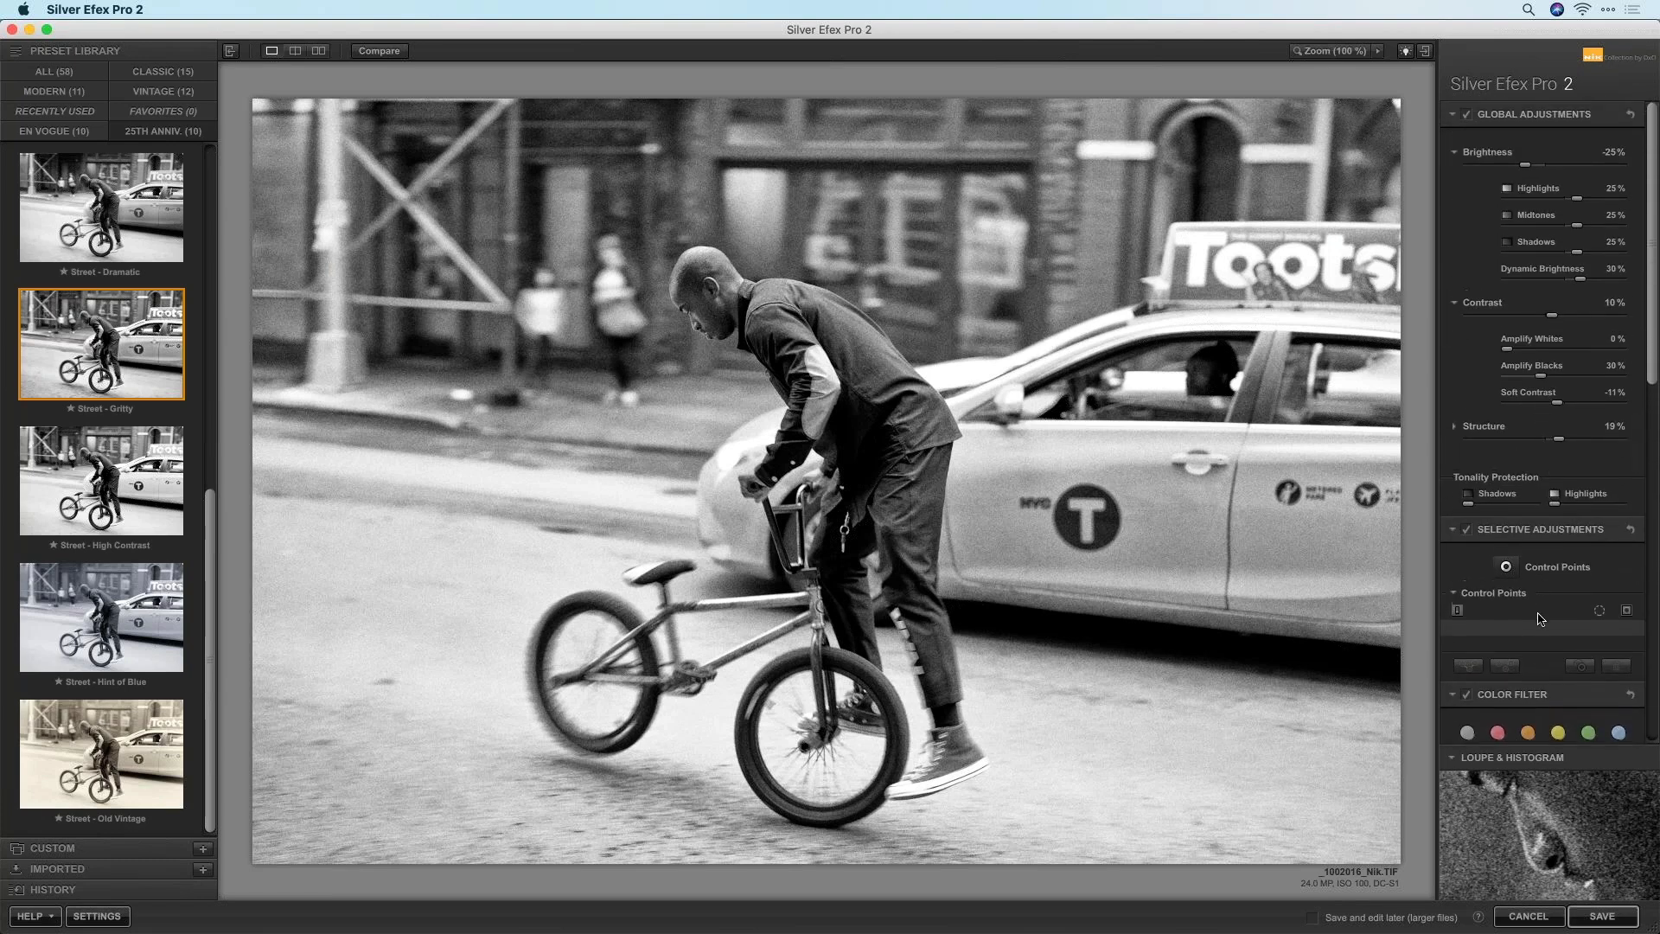
{"action": "left_click", "coordinate": [1506, 567]}
{"action": "left_click", "coordinate": [676, 322]}
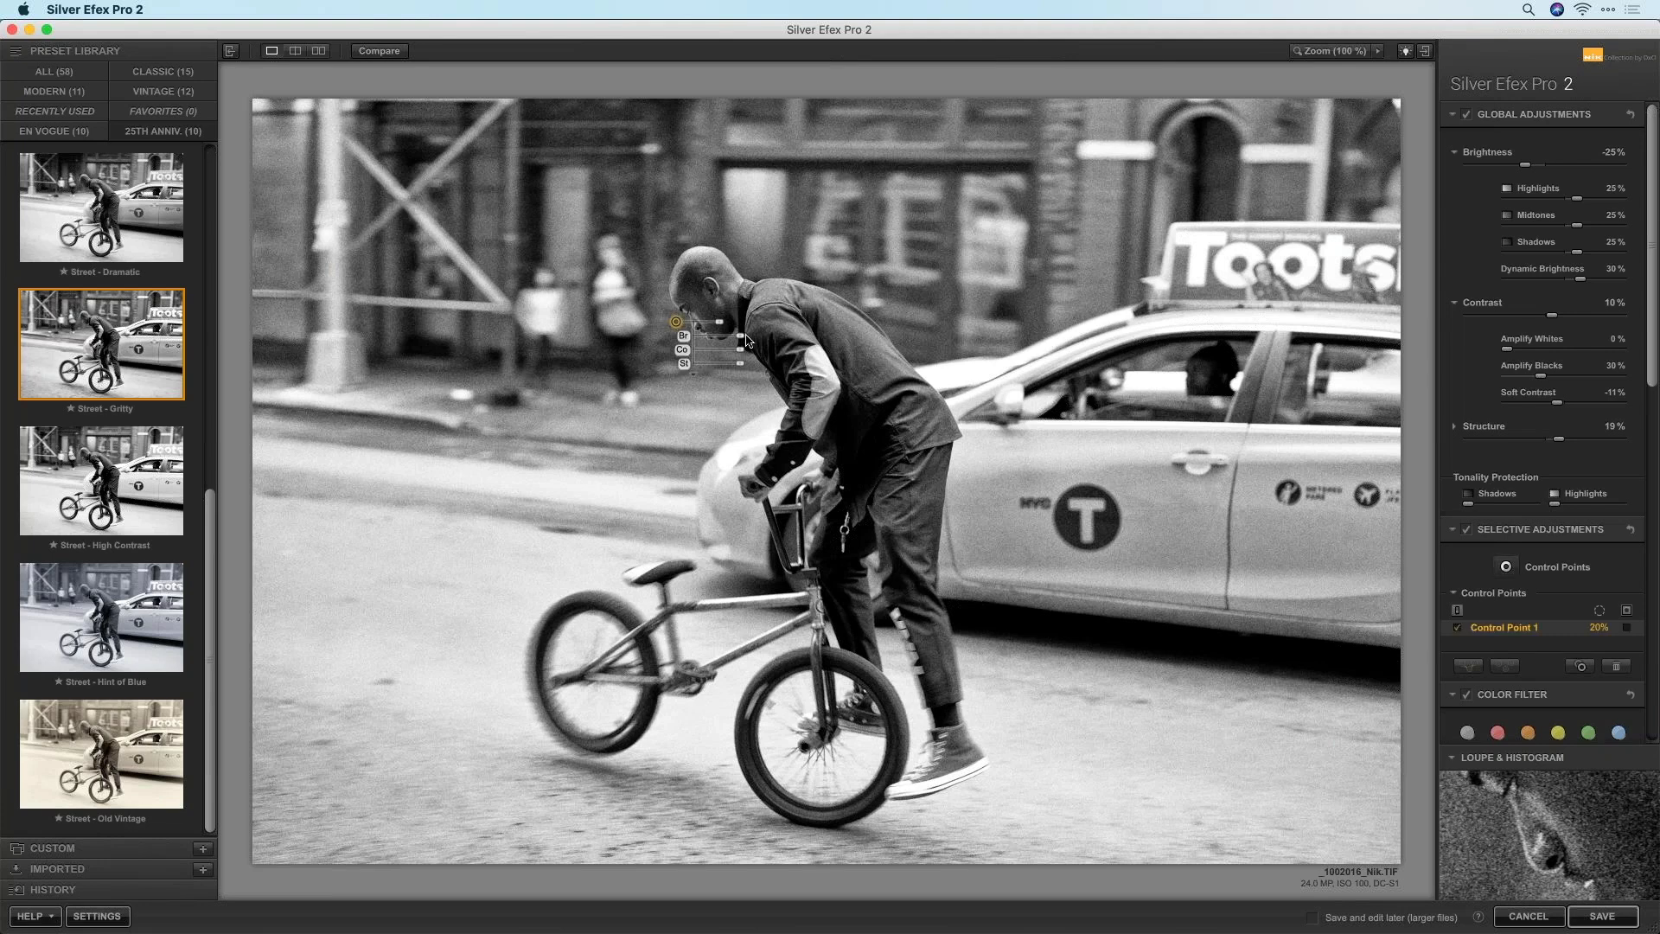
{"action": "left_click_drag", "start_coordinate": [740, 340], "coordinate": [757, 341]}
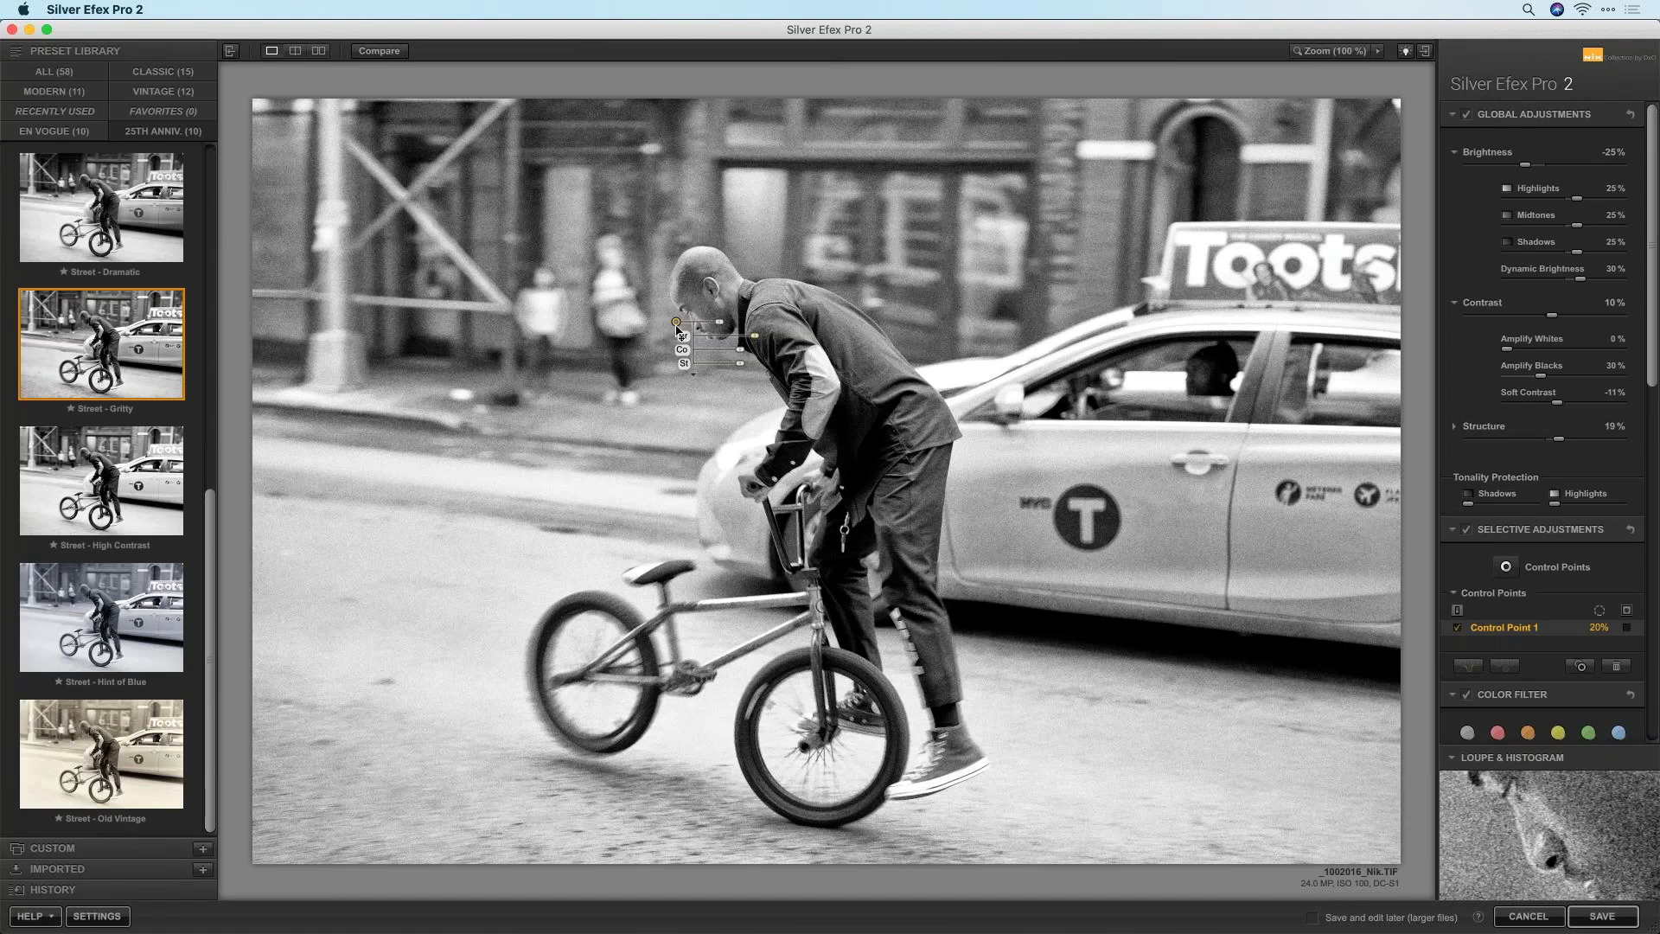
{"action": "left_click", "coordinate": [1627, 629]}
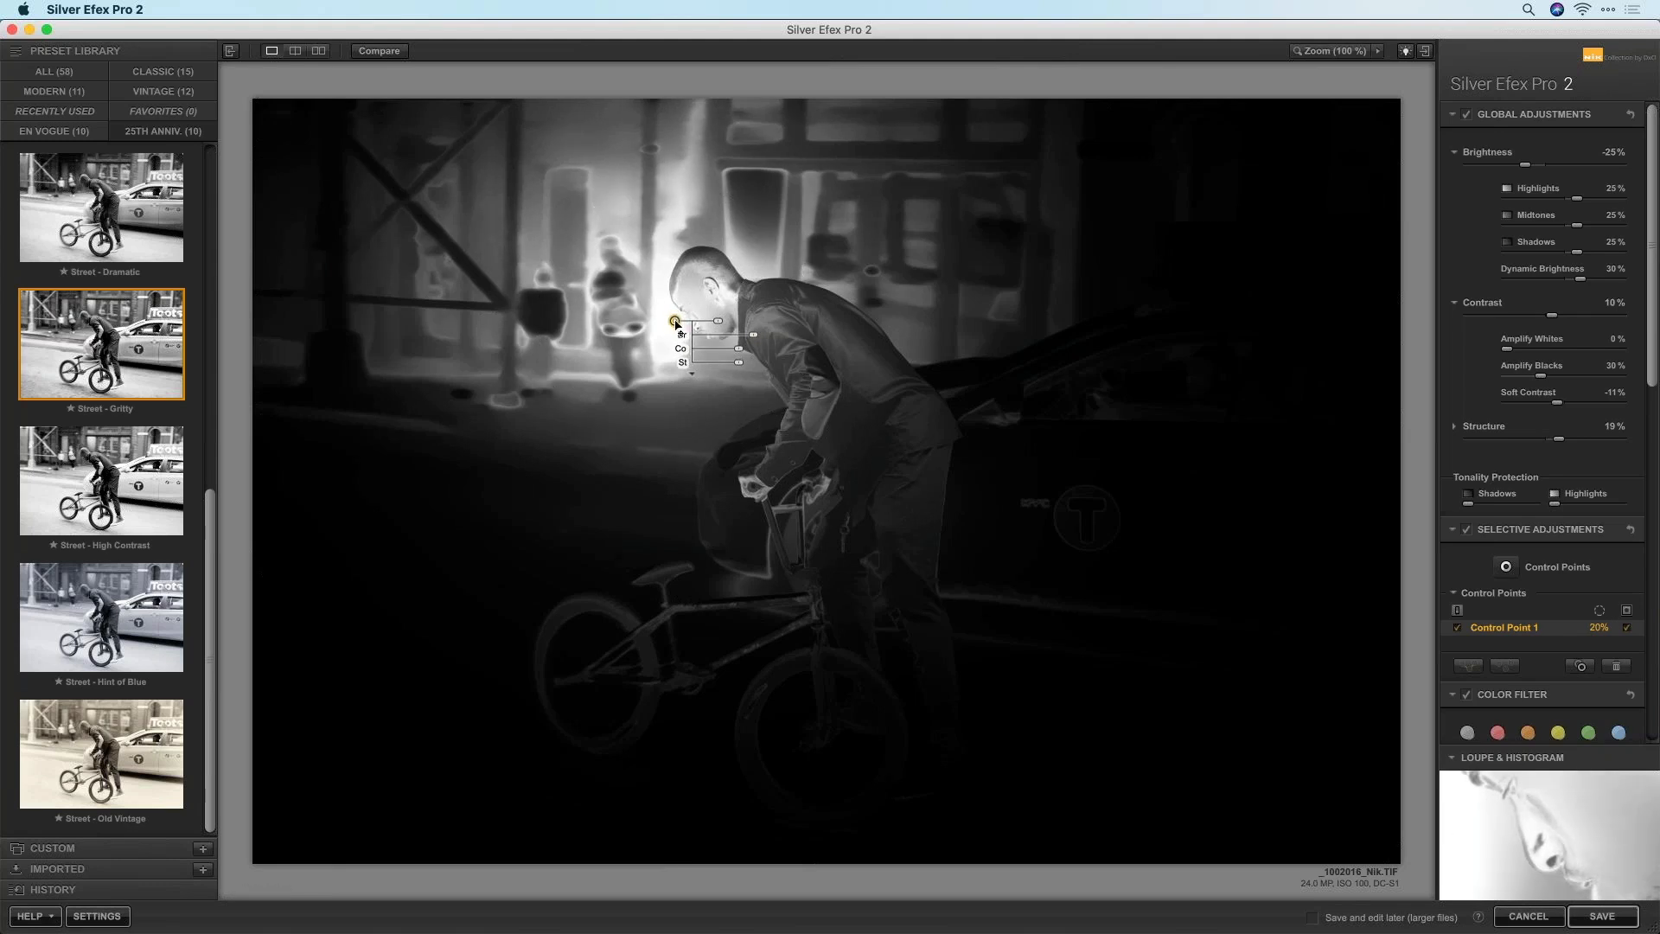
Move the face control point lower, shrink it to 9%, and Alt-drag a duplicate up-left
{"action": "left_click_drag", "start_coordinate": [679, 318], "coordinate": [700, 347]}
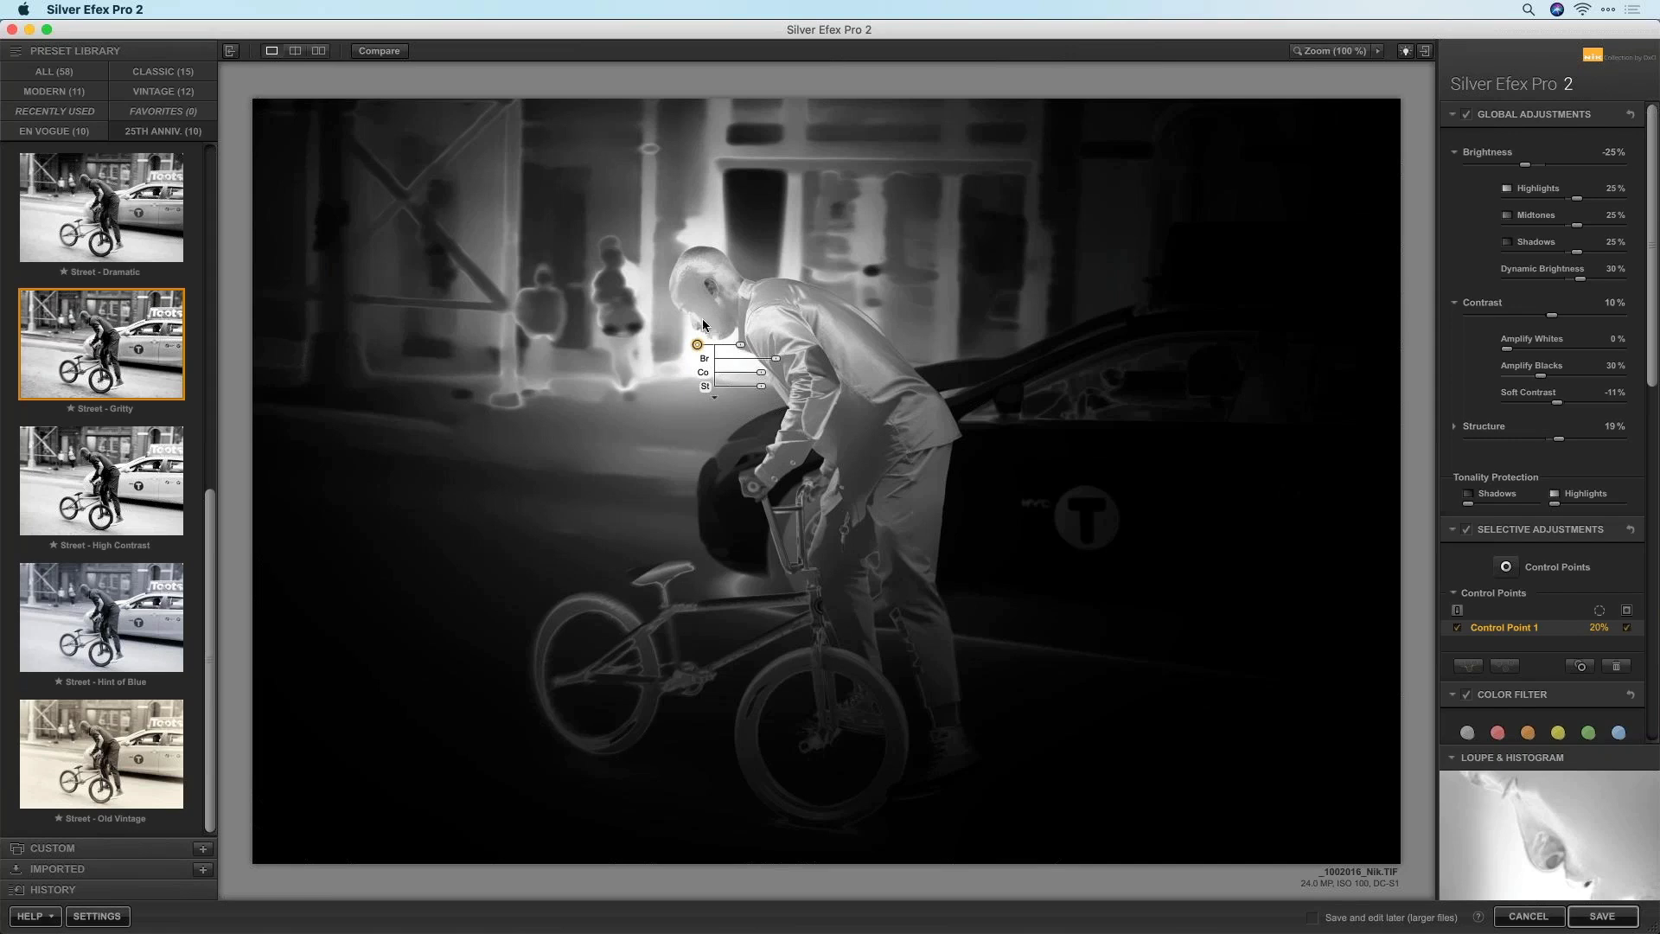
{"action": "mouse_move", "coordinate": [698, 347]}
{"action": "left_mouse_down"}
{"action": "mouse_move", "coordinate": [702, 364]}
{"action": "mouse_move", "coordinate": [739, 354]}
{"action": "mouse_move", "coordinate": [702, 350]}
{"action": "left_mouse_up"}
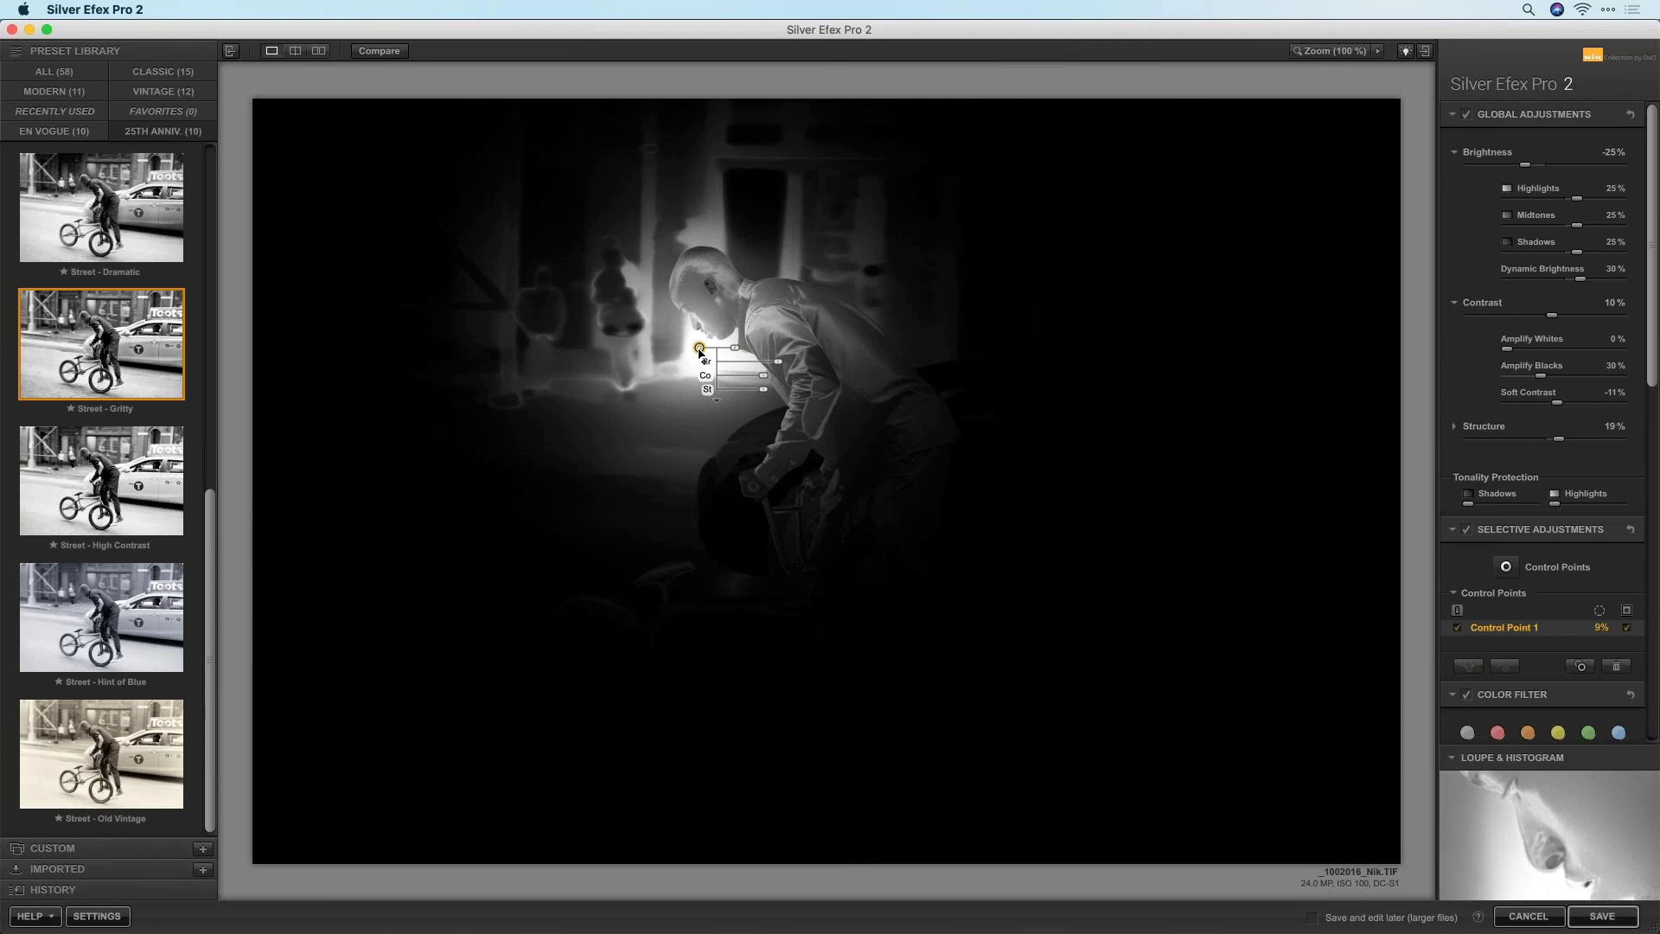
{"action": "left_click_drag", "start_coordinate": [700, 348], "coordinate": [673, 330], "text": "alt"}
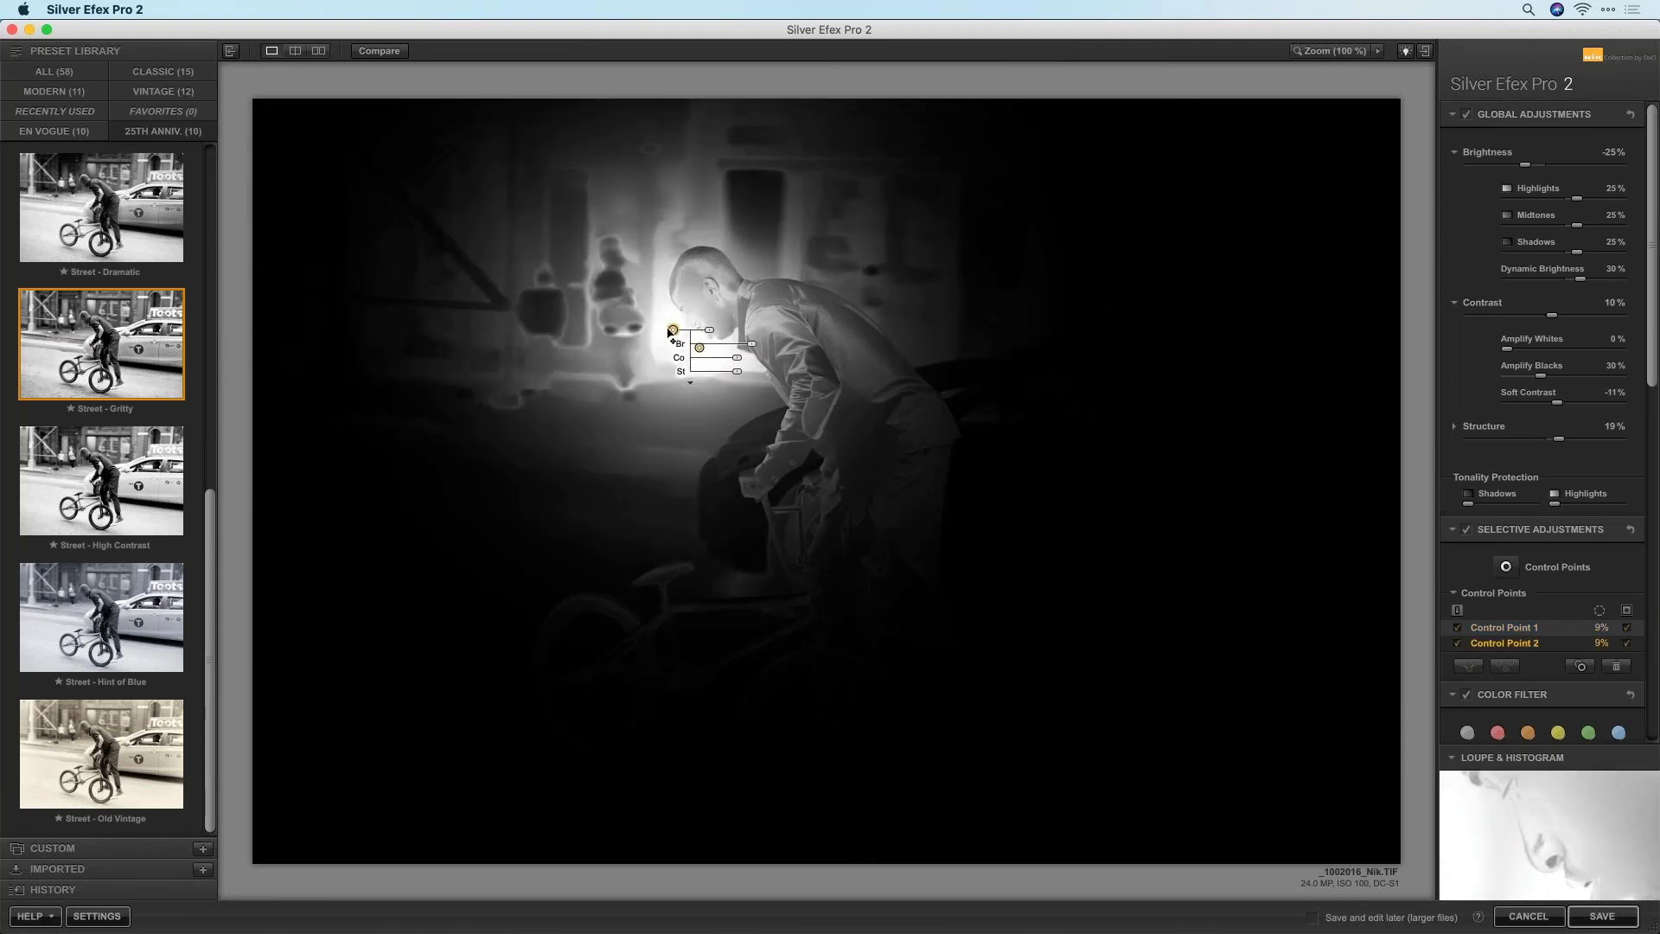
Nudge Control Point 2, toggle its mask, and add a 20% Control Point 3 on the face
{"action": "left_click_drag", "start_coordinate": [675, 336], "coordinate": [677, 339]}
{"action": "left_click", "coordinate": [1625, 644]}
{"action": "left_click", "coordinate": [1507, 568]}
{"action": "left_click", "coordinate": [1506, 569]}
{"action": "left_click", "coordinate": [674, 333]}
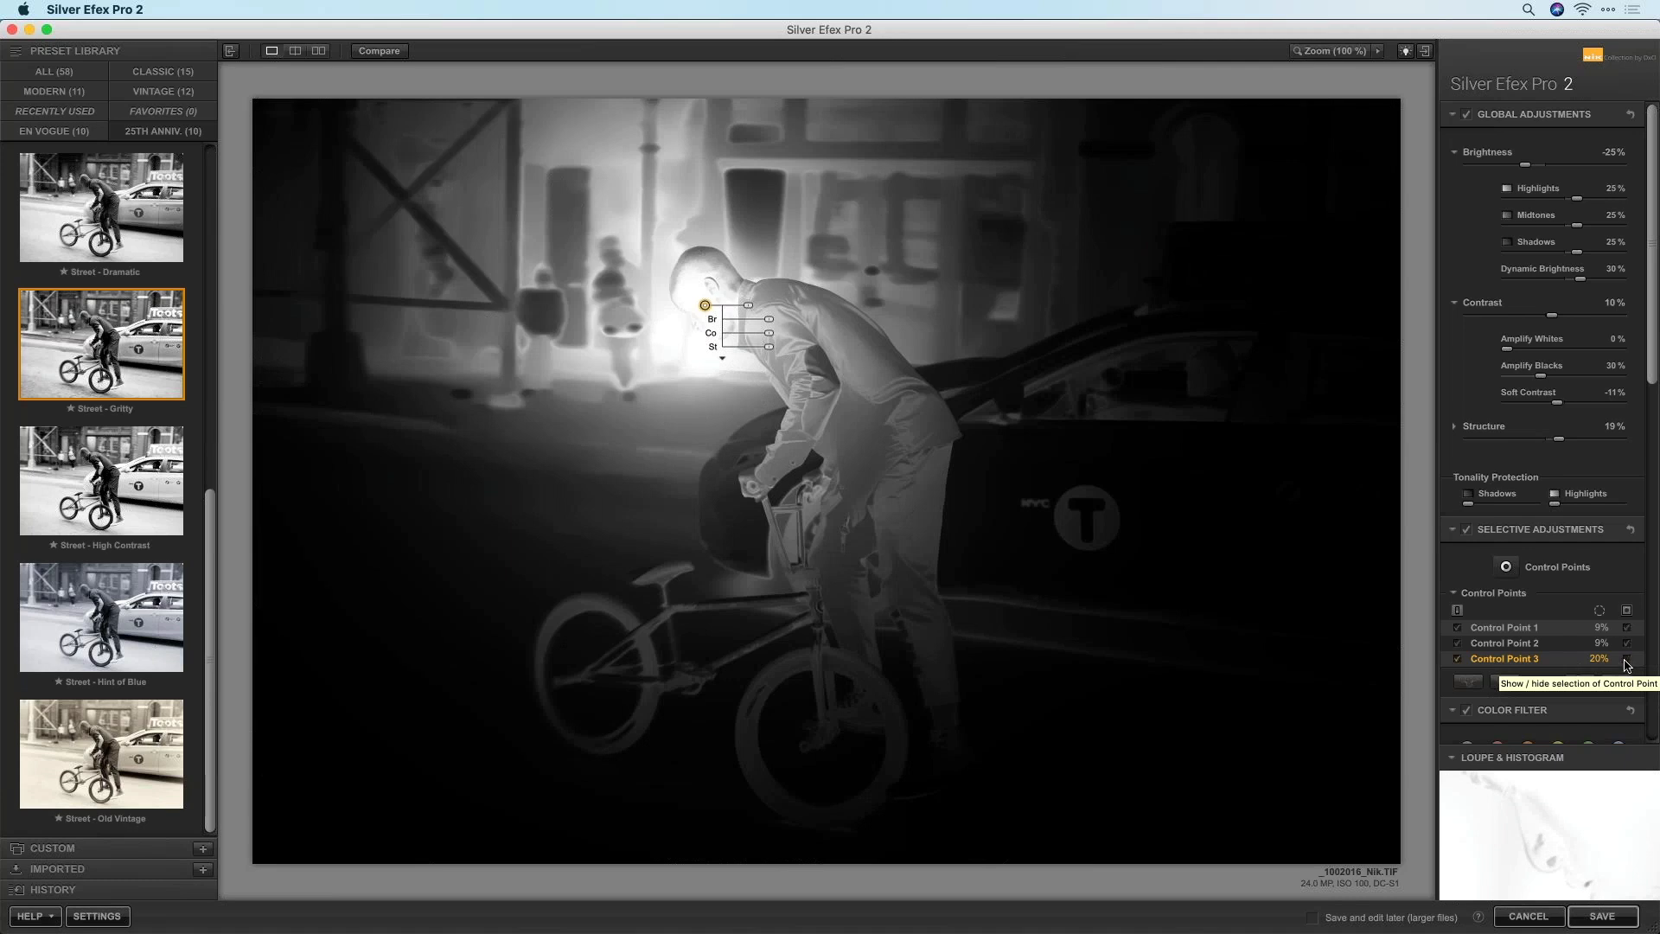
Hide Control Point 3's mask, move it onto the head, and view the face at 100%
{"action": "left_click", "coordinate": [1626, 661]}
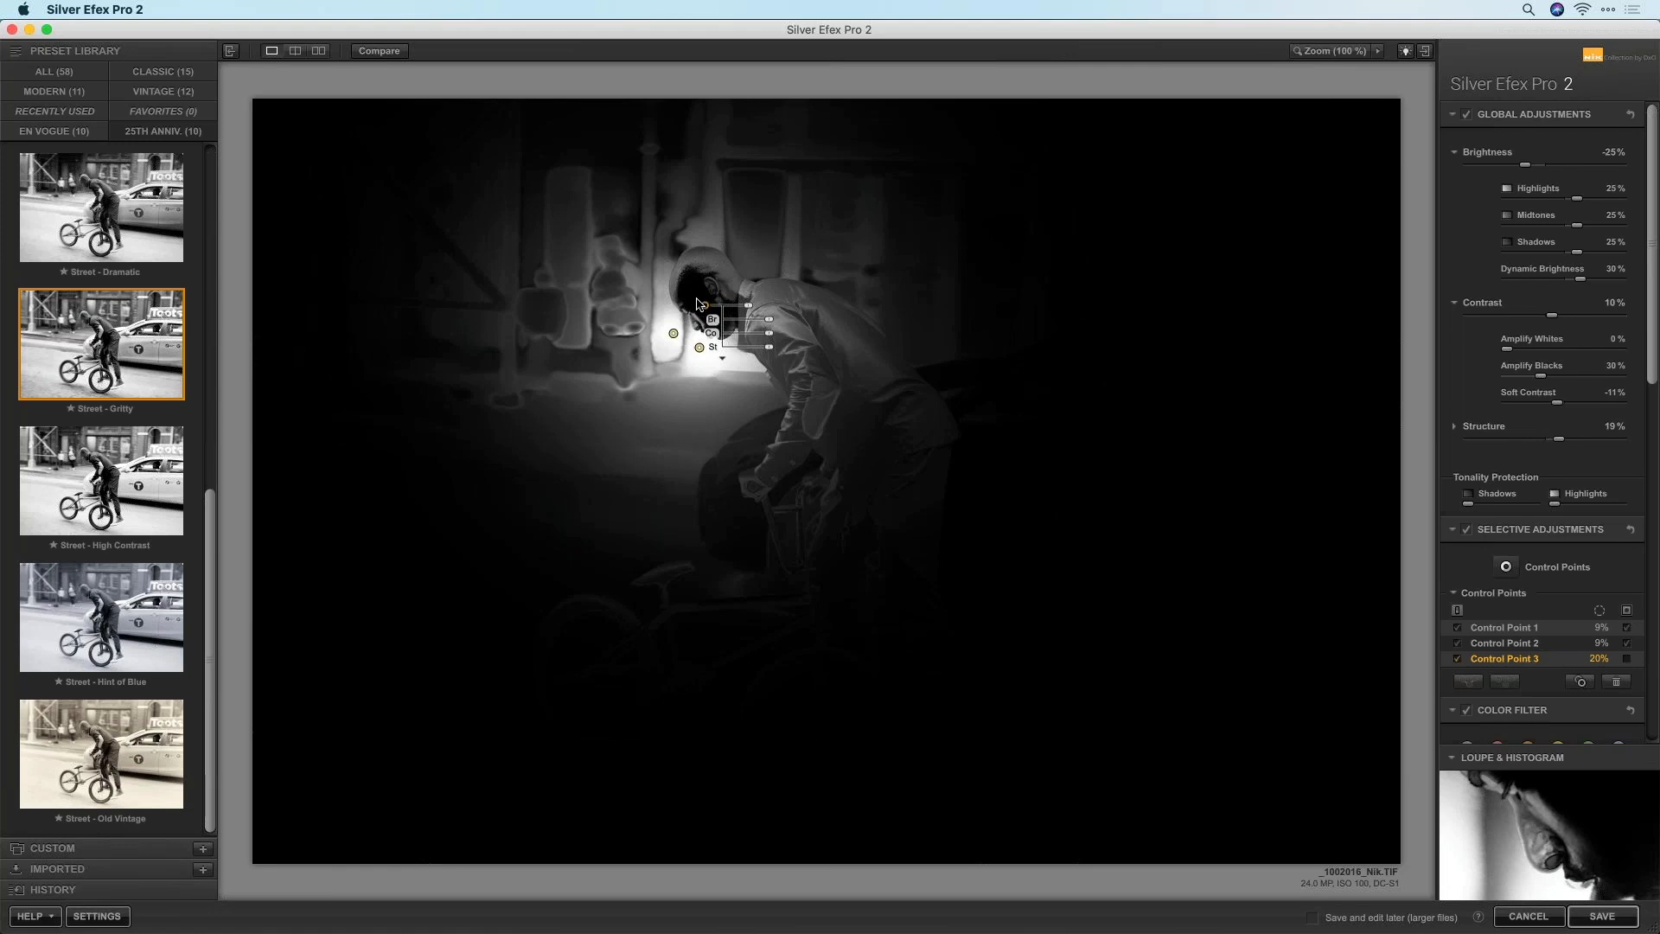
{"action": "left_click_drag", "start_coordinate": [706, 305], "coordinate": [702, 304]}
{"action": "left_click", "coordinate": [700, 347]}
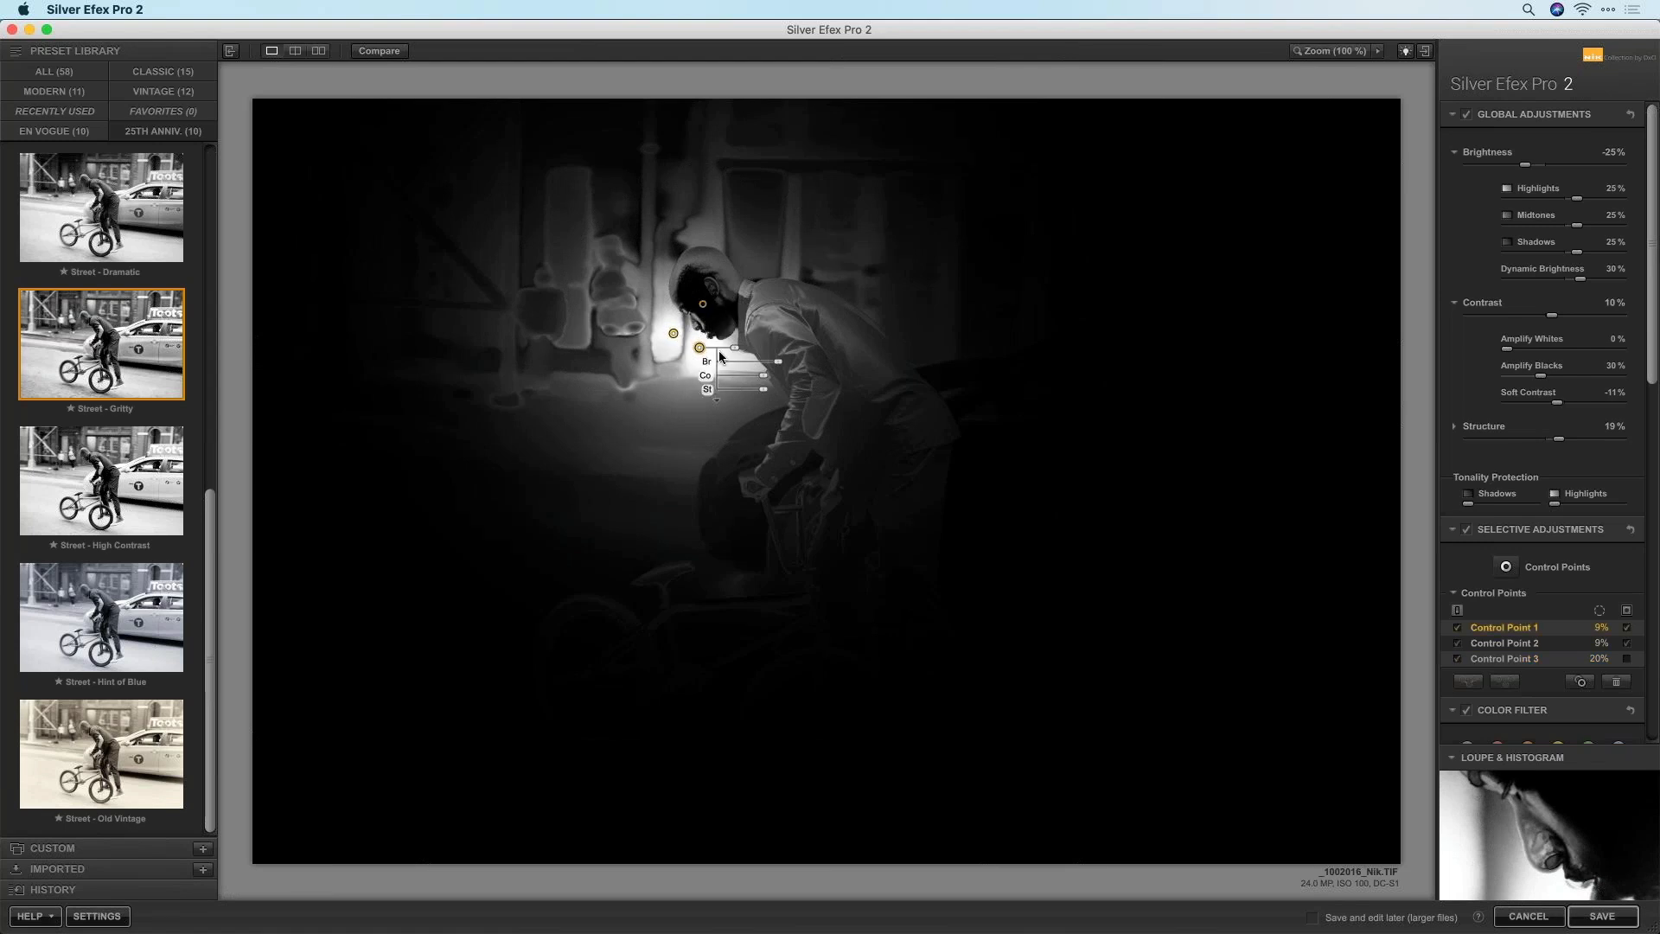
{"action": "left_click", "coordinate": [703, 304]}
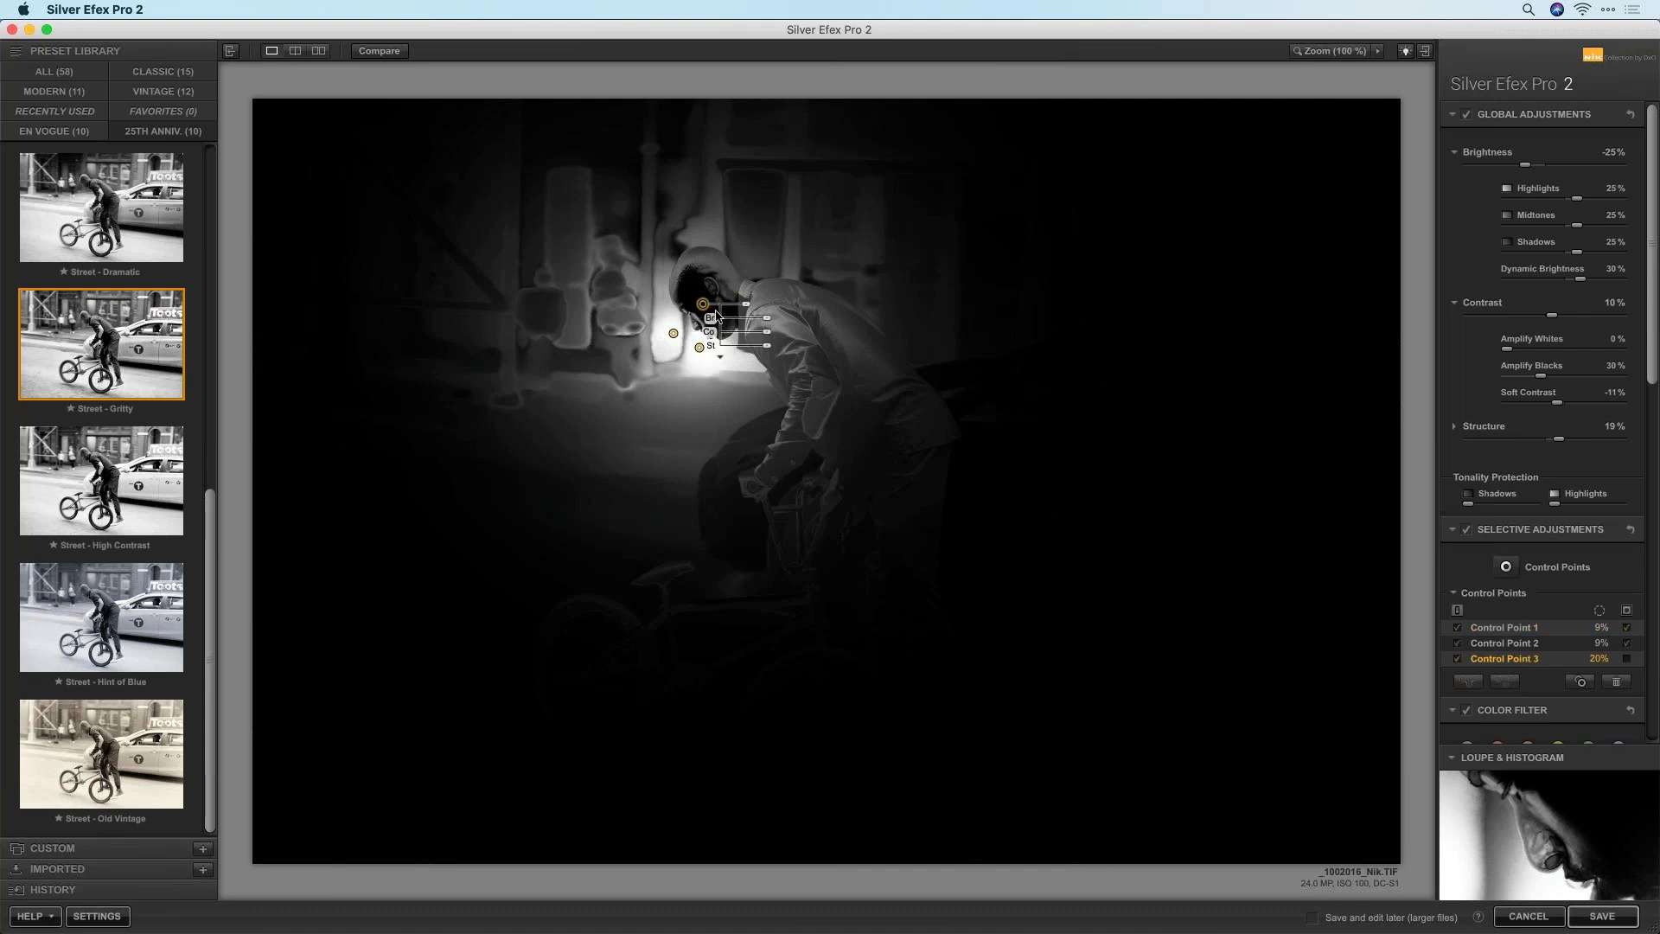
{"action": "left_click", "coordinate": [700, 348]}
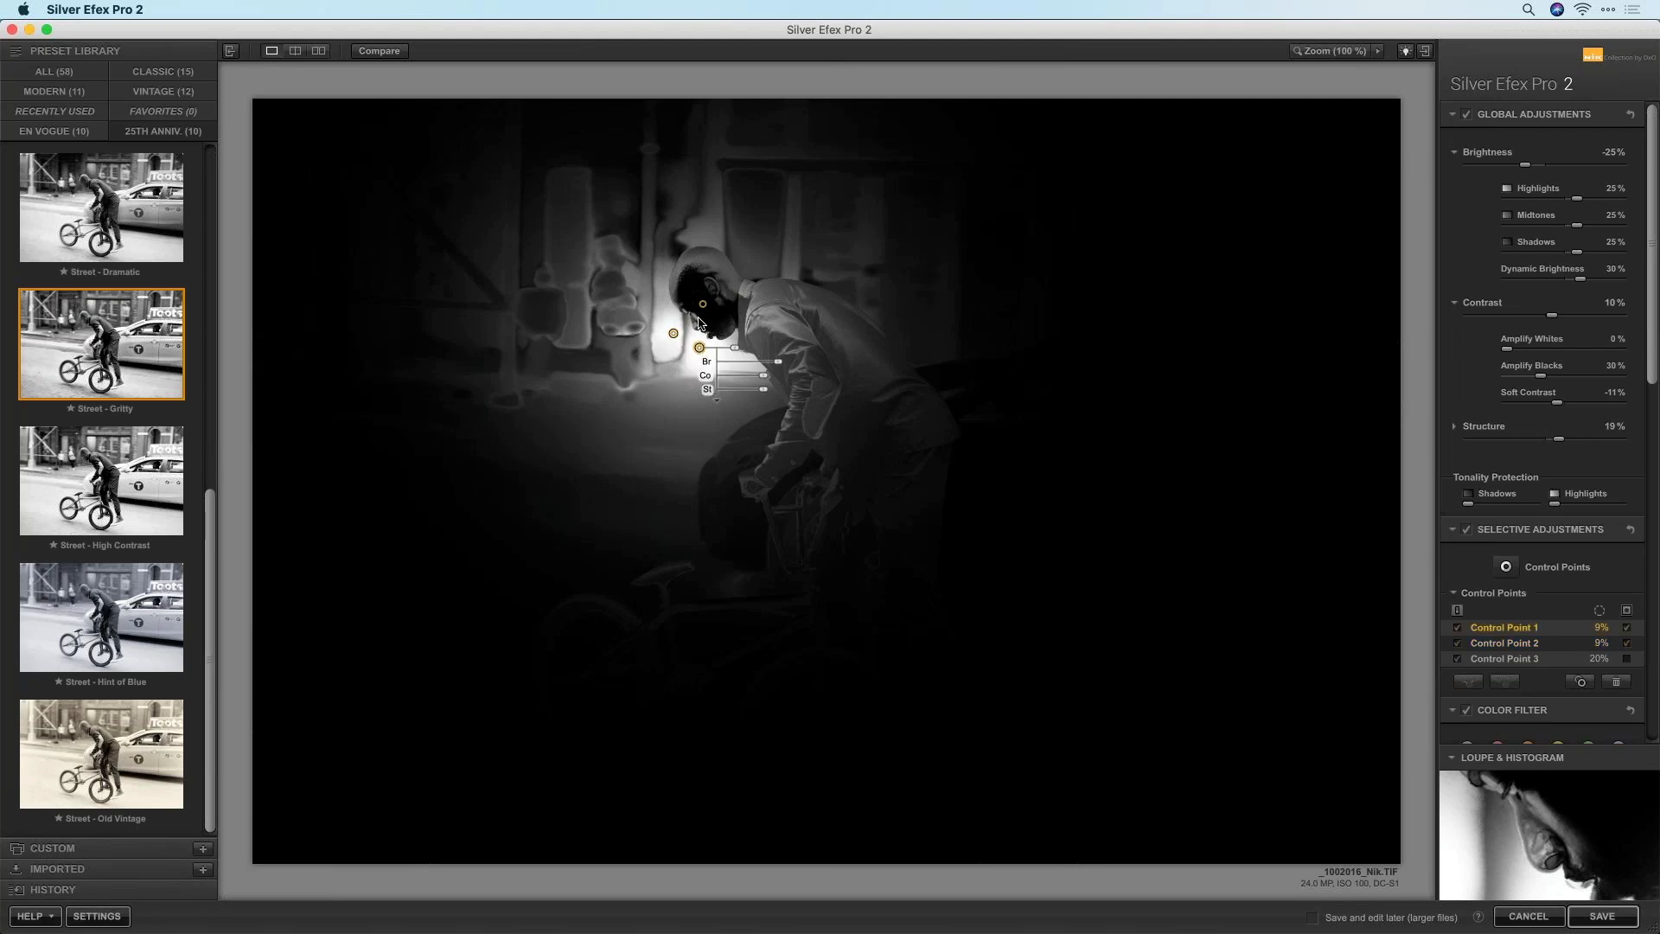
{"action": "left_click", "coordinate": [1309, 50]}
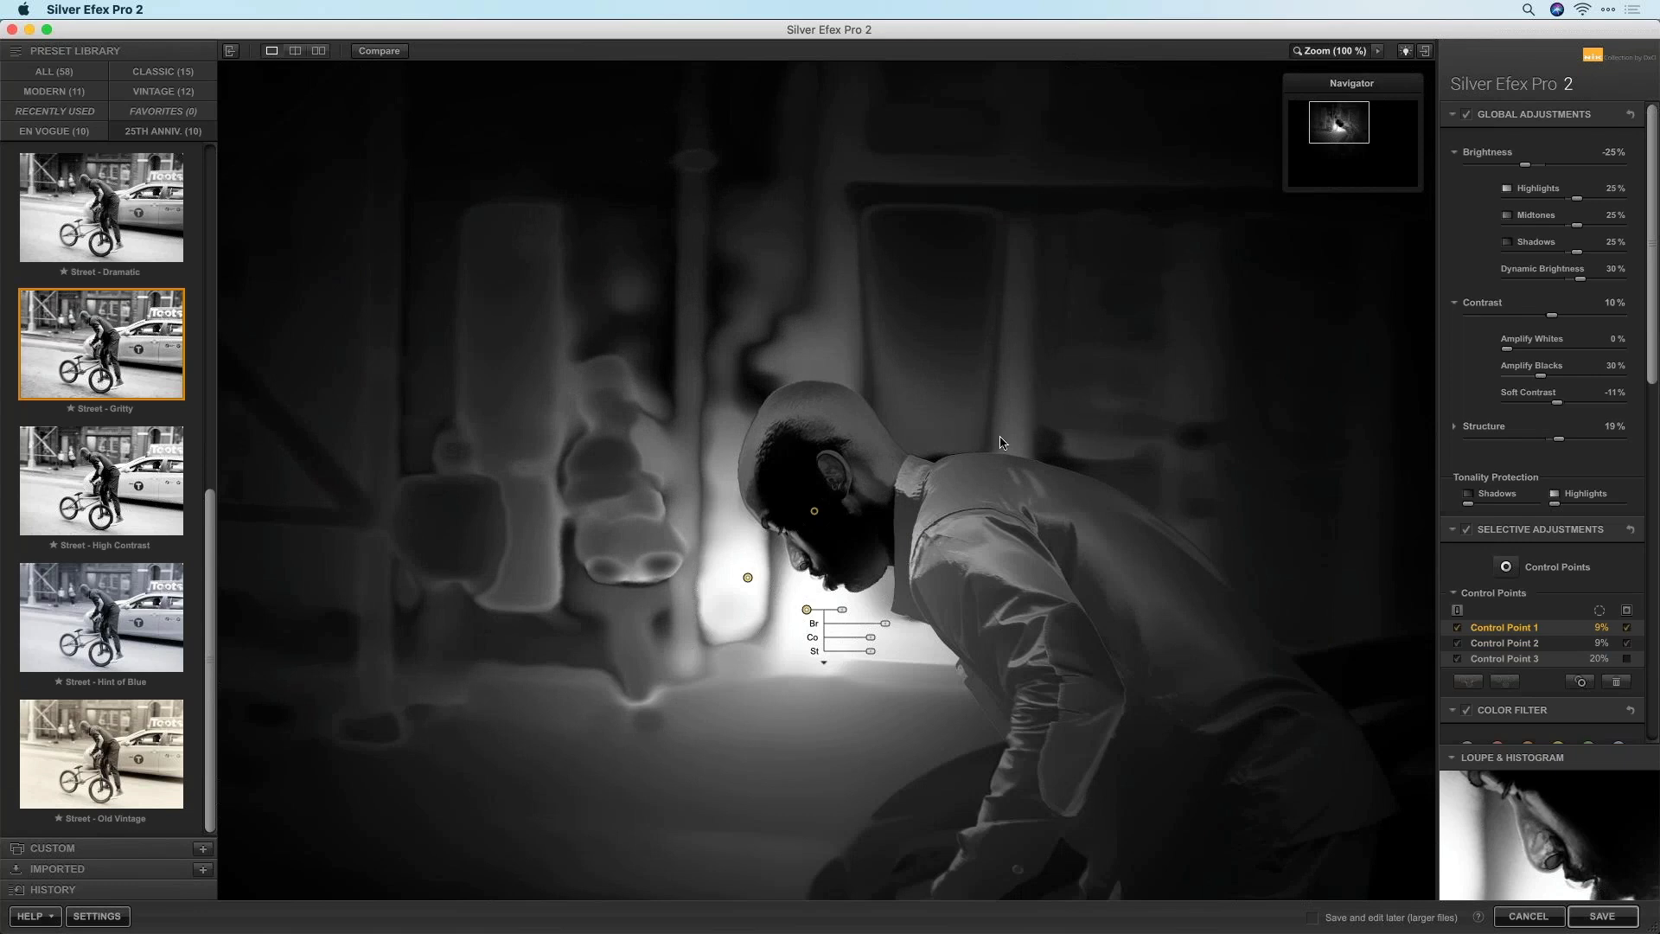
Duplicate Control Point 1 into Control Point 4 on the chin and a smaller Control Point 5
{"action": "left_click_drag", "start_coordinate": [856, 536], "coordinate": [825, 414]}
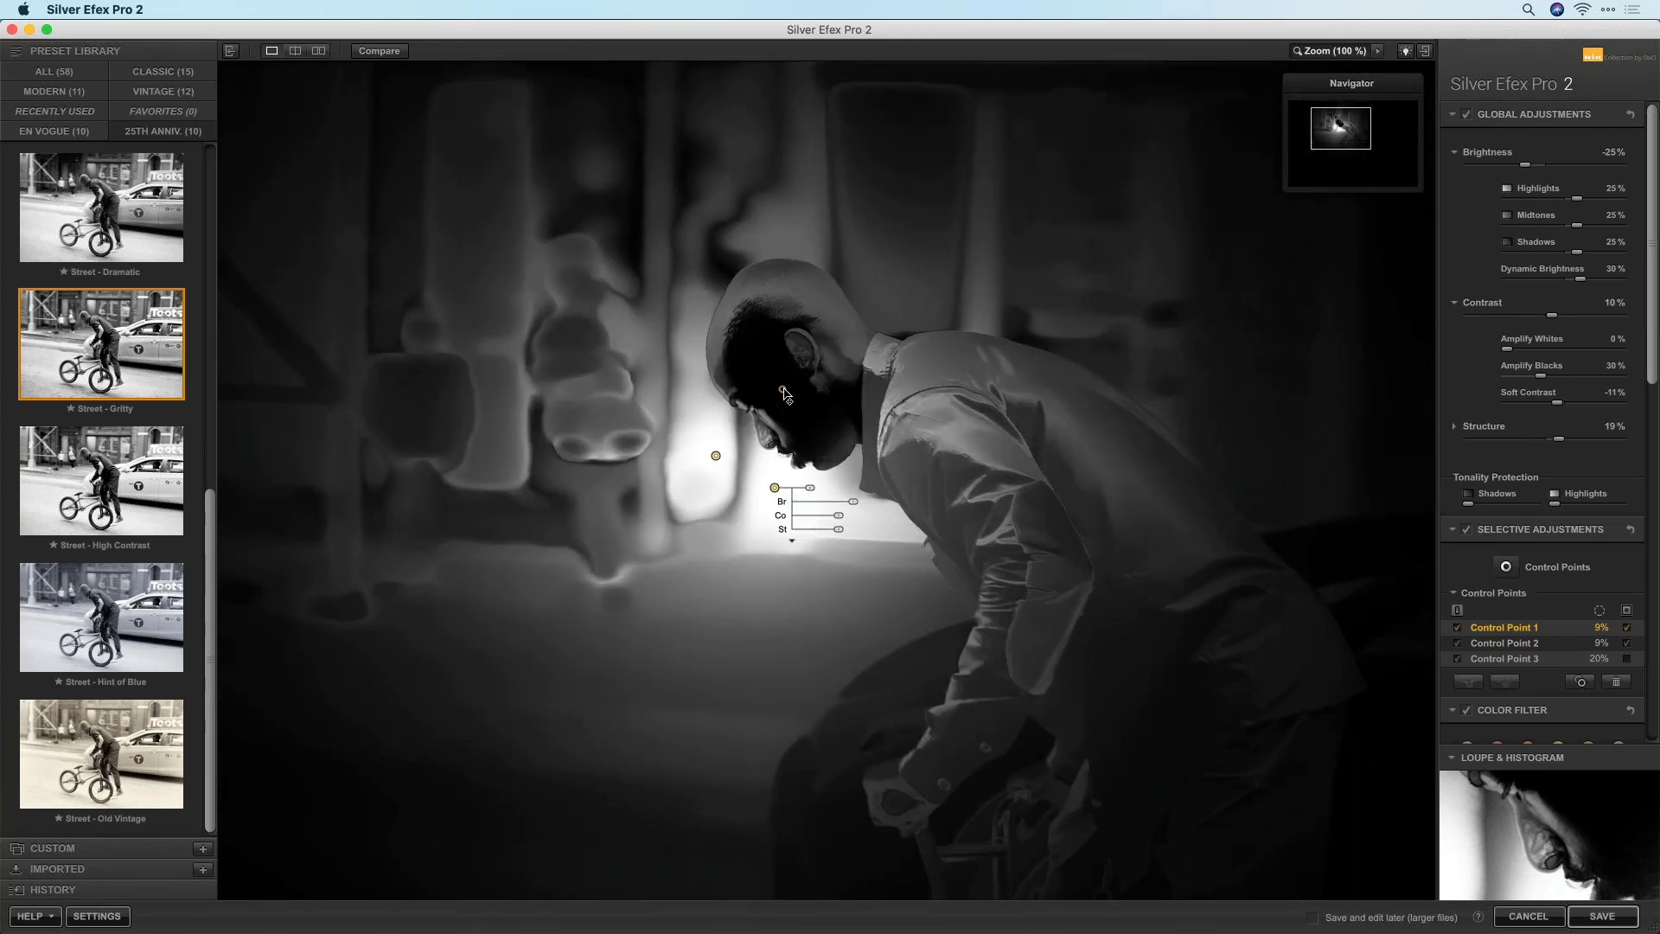
{"action": "mouse_move", "coordinate": [782, 393]}
{"action": "left_mouse_down"}
{"action": "mouse_move", "coordinate": [761, 458]}
{"action": "mouse_move", "coordinate": [769, 430]}
{"action": "mouse_move", "coordinate": [810, 433]}
{"action": "mouse_move", "coordinate": [770, 426]}
{"action": "mouse_move", "coordinate": [783, 381]}
{"action": "left_mouse_up"}
{"action": "mouse_move", "coordinate": [790, 286]}
{"action": "left_mouse_down"}
{"action": "mouse_move", "coordinate": [834, 292]}
{"action": "mouse_move", "coordinate": [789, 297]}
{"action": "left_mouse_up"}
{"action": "mouse_move", "coordinate": [789, 296]}
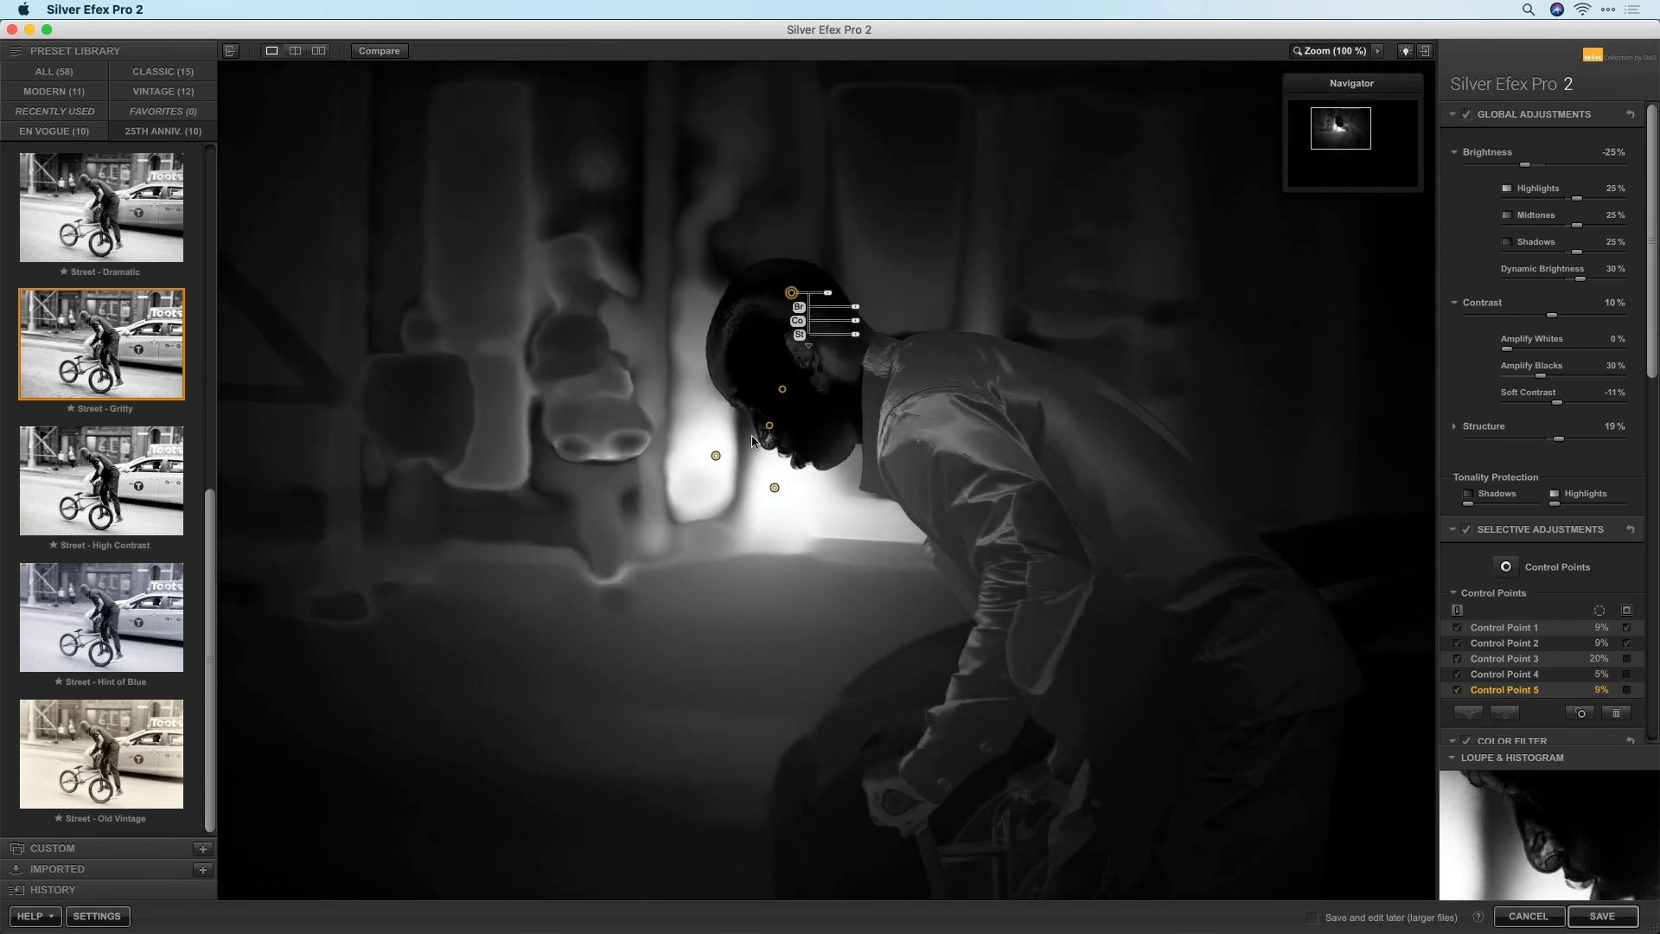
Nudge Control Point 1 and group it with Control Point 2 as Group 1
{"action": "left_click", "coordinate": [716, 456]}
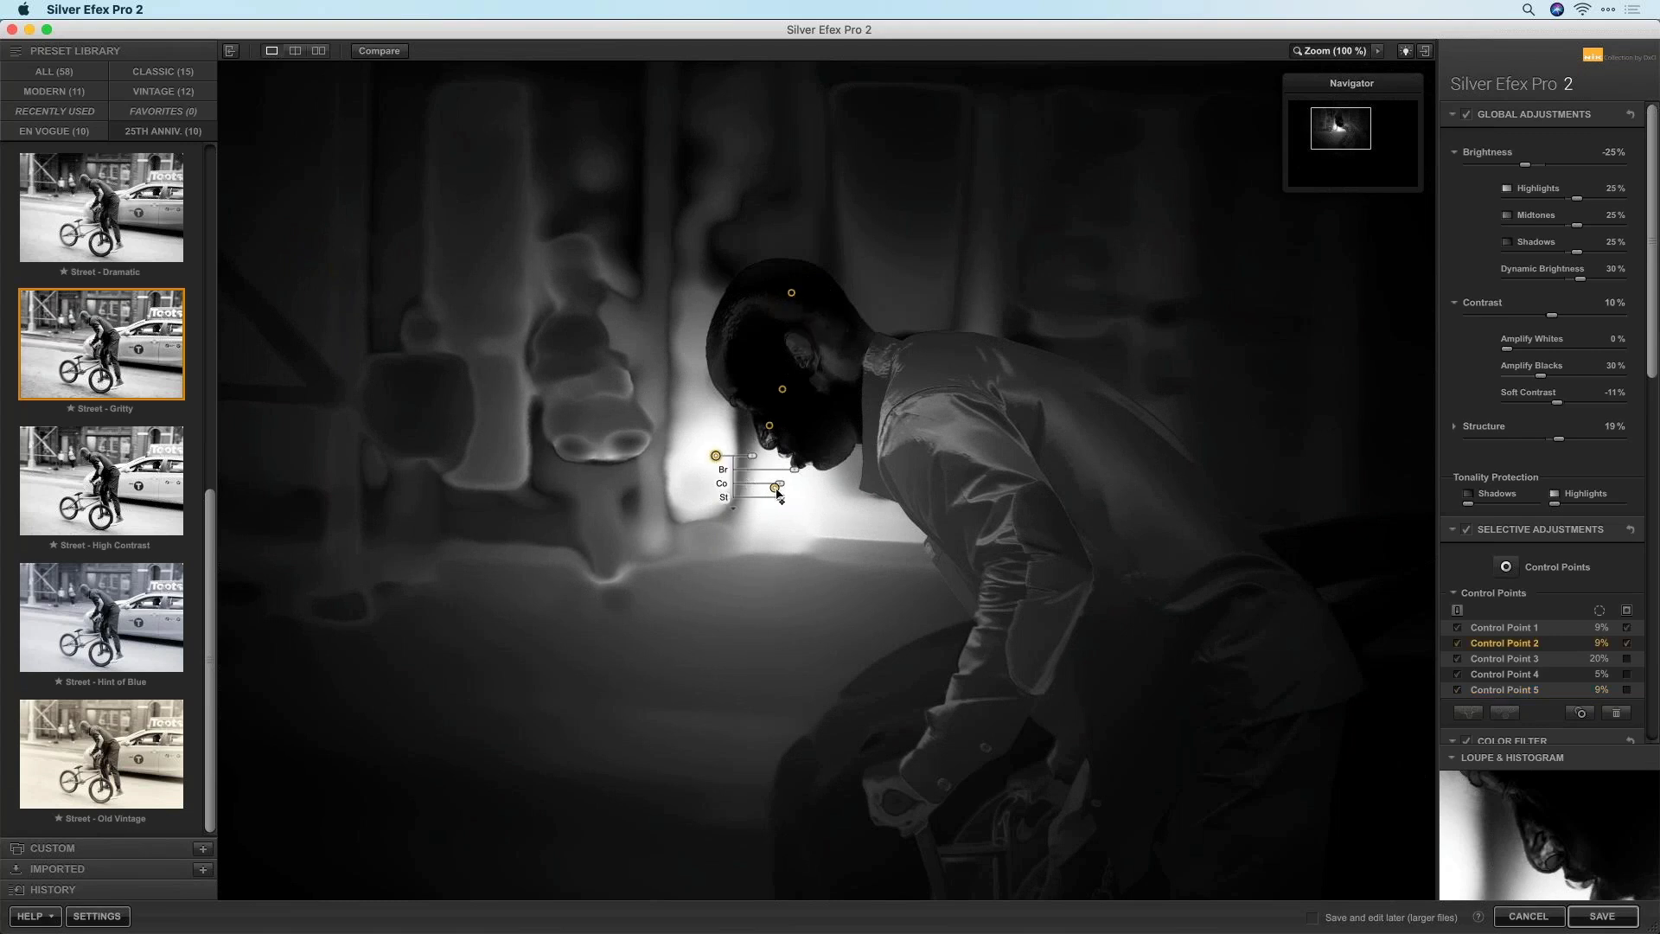
{"action": "left_click", "coordinate": [775, 489]}
{"action": "left_click_drag", "start_coordinate": [776, 493], "coordinate": [774, 491]}
{"action": "left_click", "coordinate": [716, 457]}
{"action": "left_click", "coordinate": [777, 489], "text": "shift"}
{"action": "left_click", "coordinate": [1470, 714]}
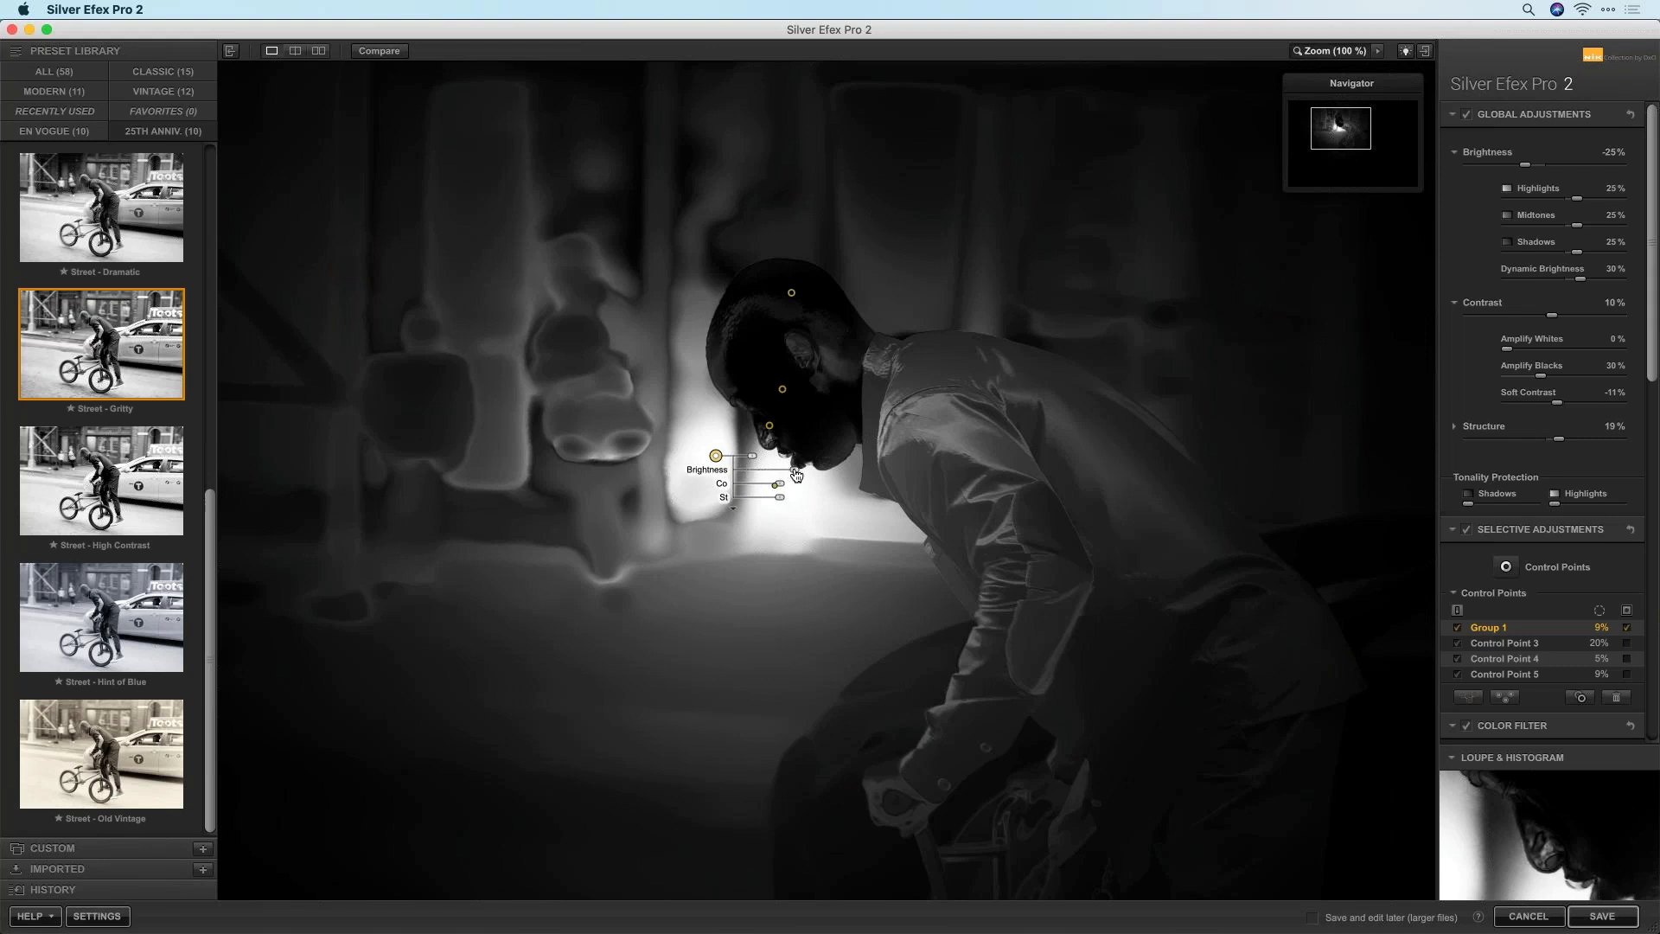
Expand Group 1's sliders, check its mask, set brightness to 16%, and fit the photo to view
{"action": "left_click", "coordinate": [733, 509]}
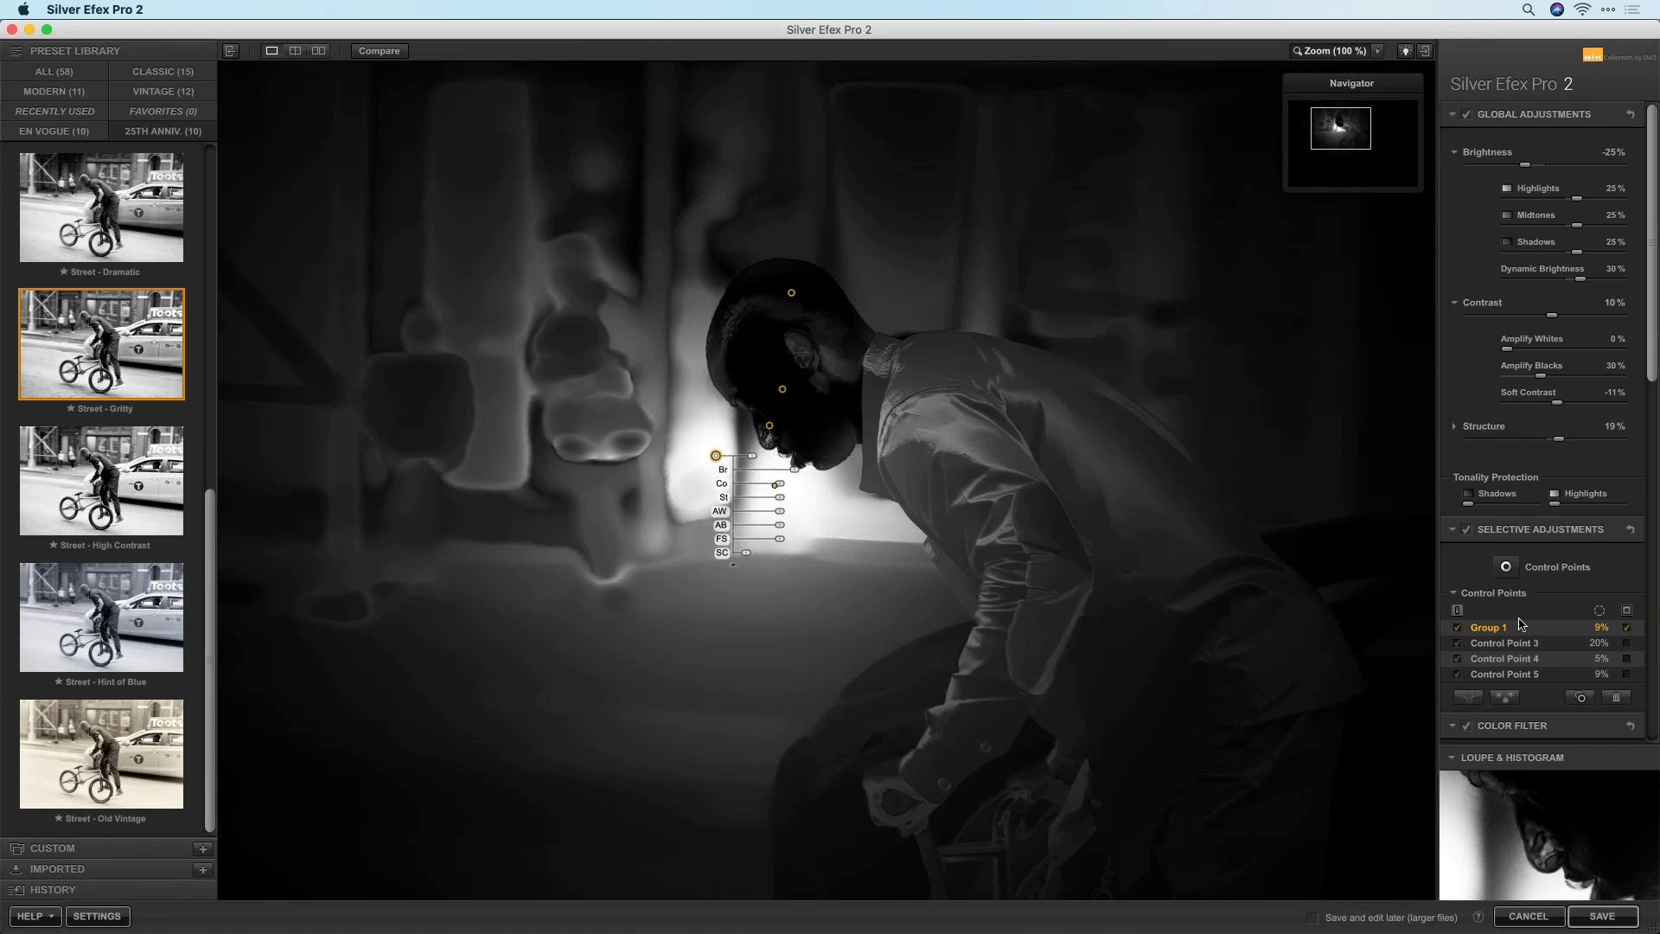
{"action": "left_click", "coordinate": [1626, 611]}
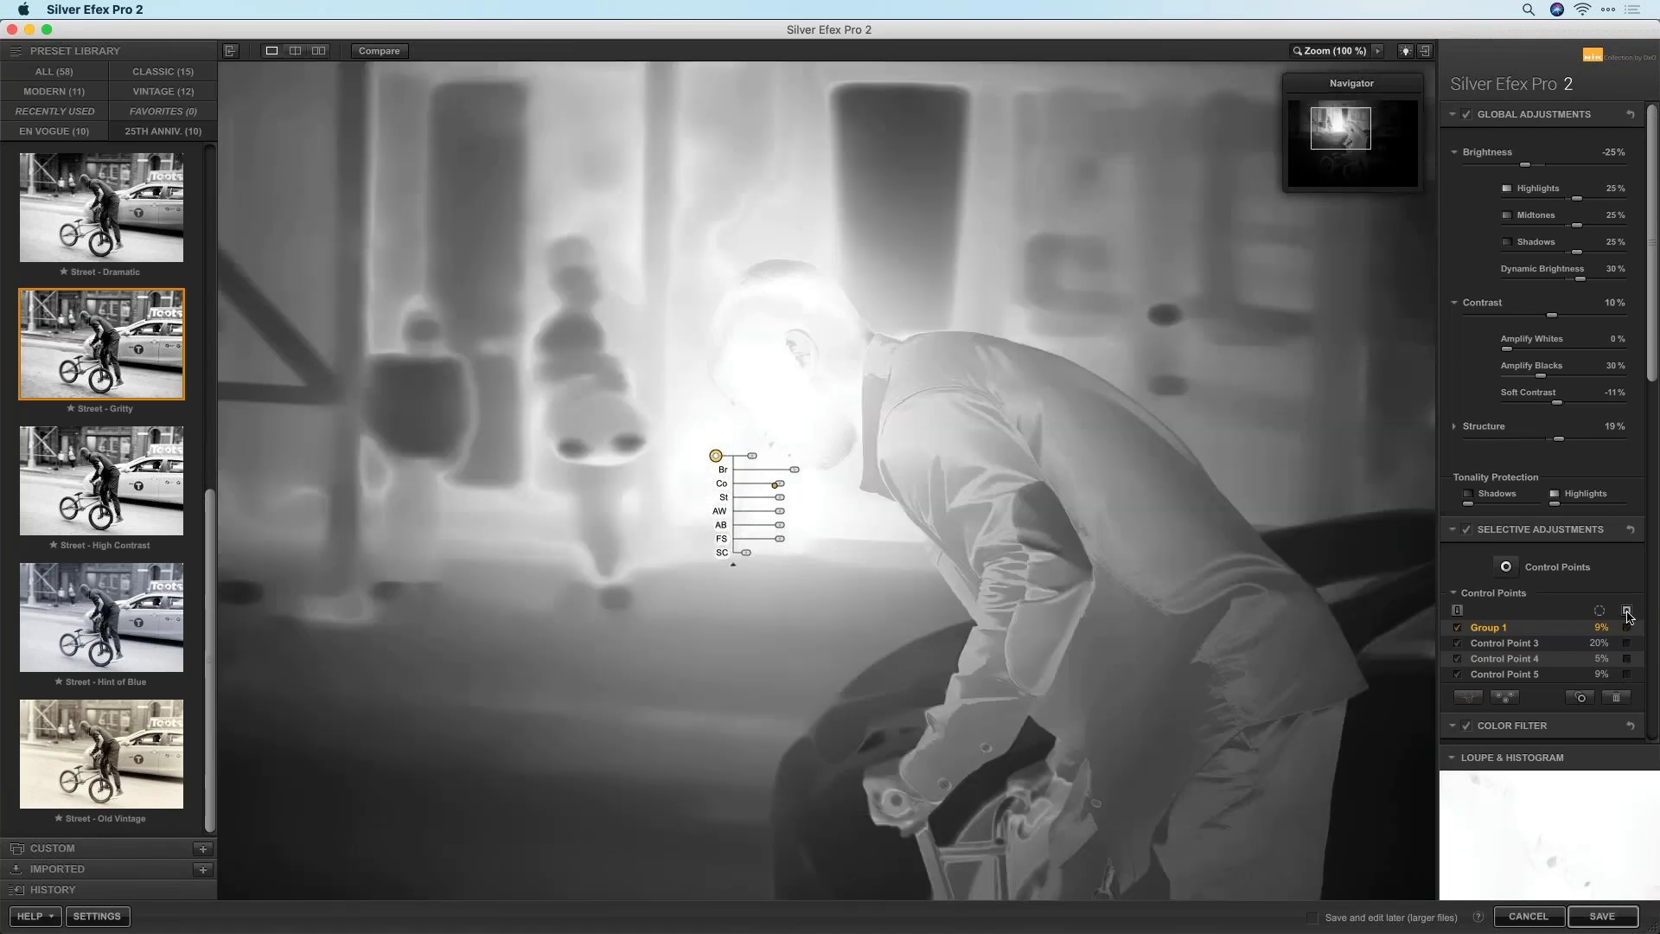
{"action": "left_click", "coordinate": [1626, 612]}
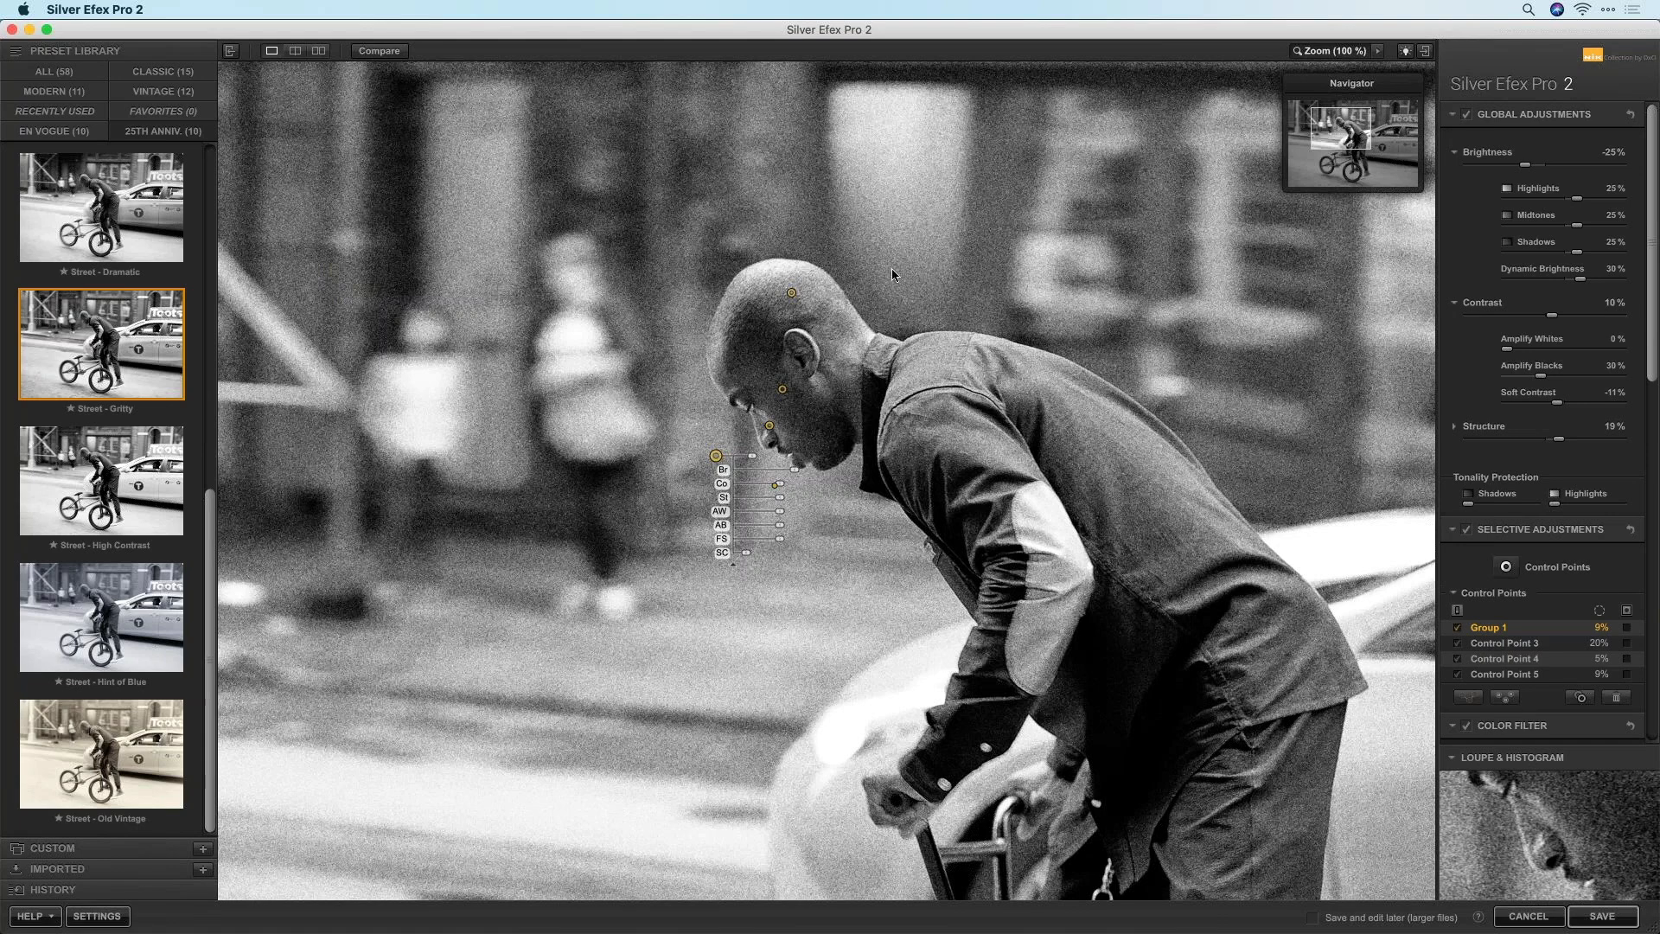
{"action": "mouse_move", "coordinate": [796, 475]}
{"action": "left_mouse_down"}
{"action": "mouse_move", "coordinate": [872, 481]}
{"action": "mouse_move", "coordinate": [739, 483]}
{"action": "mouse_move", "coordinate": [815, 482]}
{"action": "mouse_move", "coordinate": [767, 482]}
{"action": "mouse_move", "coordinate": [788, 482]}
{"action": "left_mouse_up"}
{"action": "left_click", "coordinate": [1339, 52]}
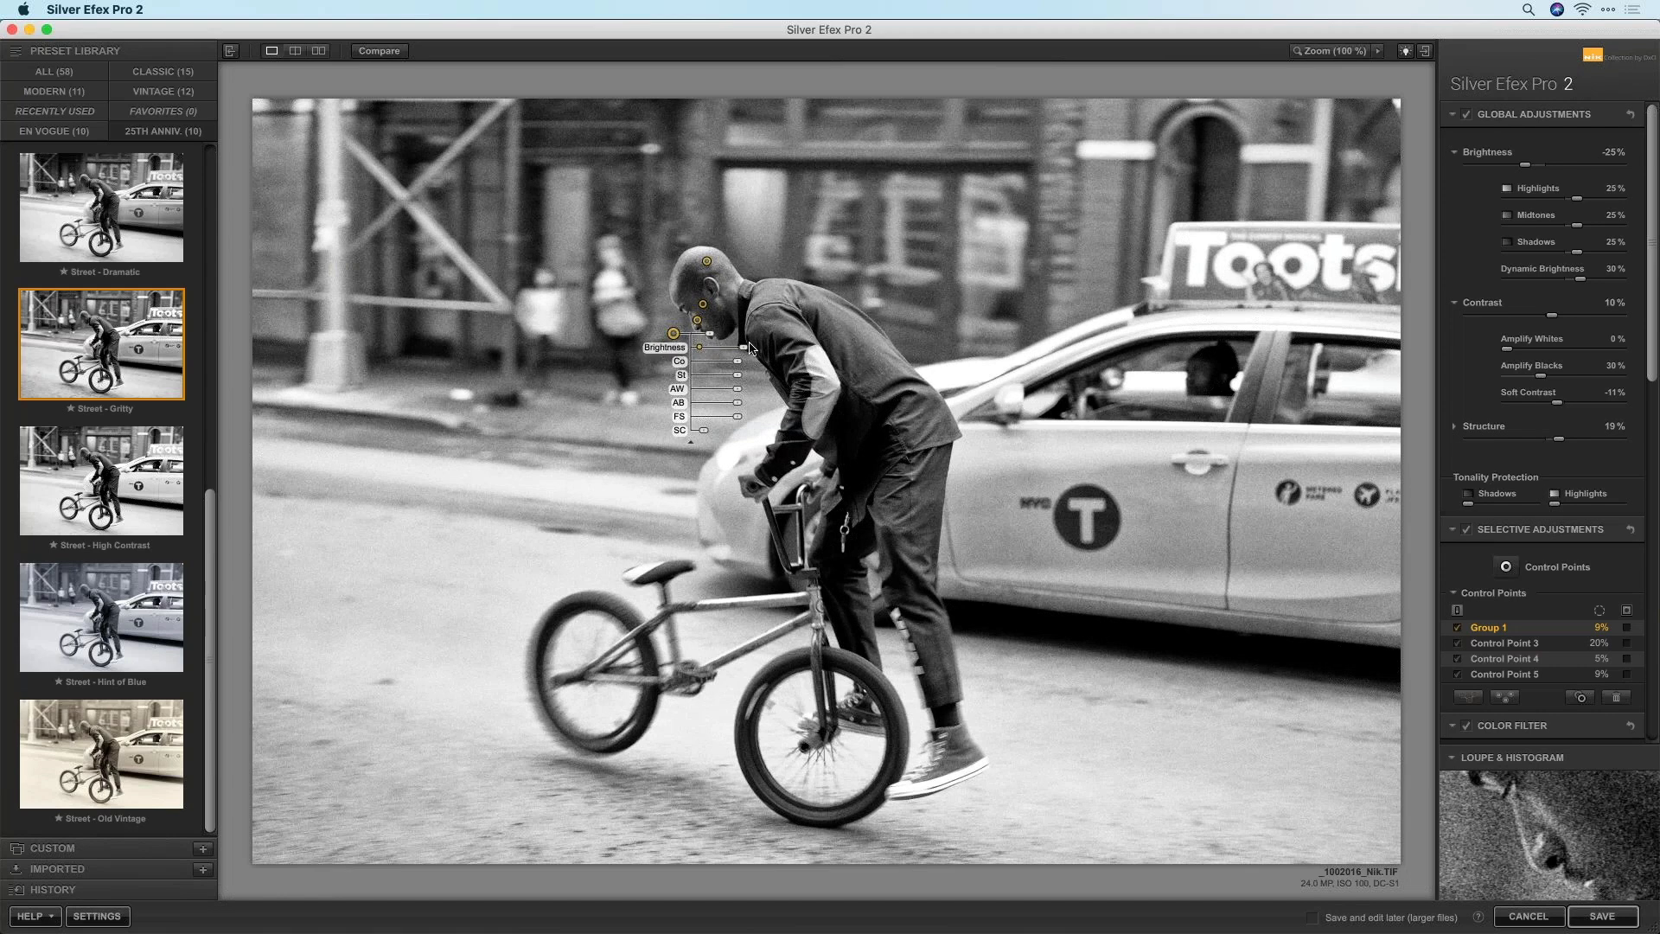
Swing Group 1's brightness down to -91%, then settle it at 44%
{"action": "left_click_drag", "start_coordinate": [745, 352], "coordinate": [758, 353]}
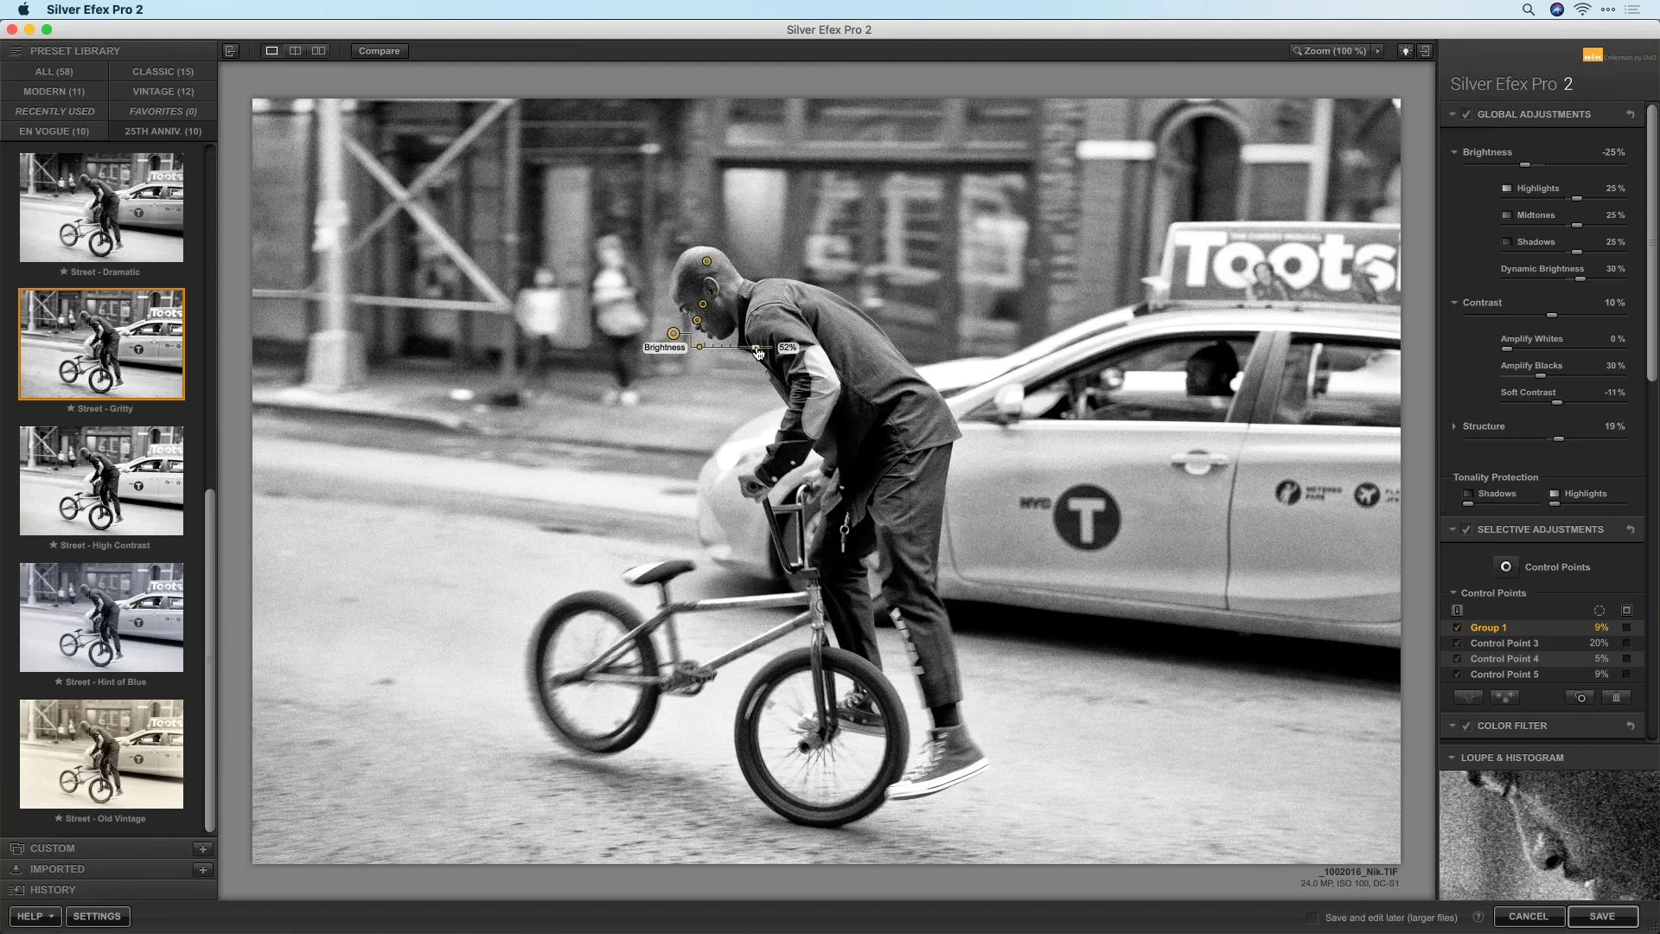
{"action": "left_click_drag", "start_coordinate": [758, 352], "coordinate": [709, 364]}
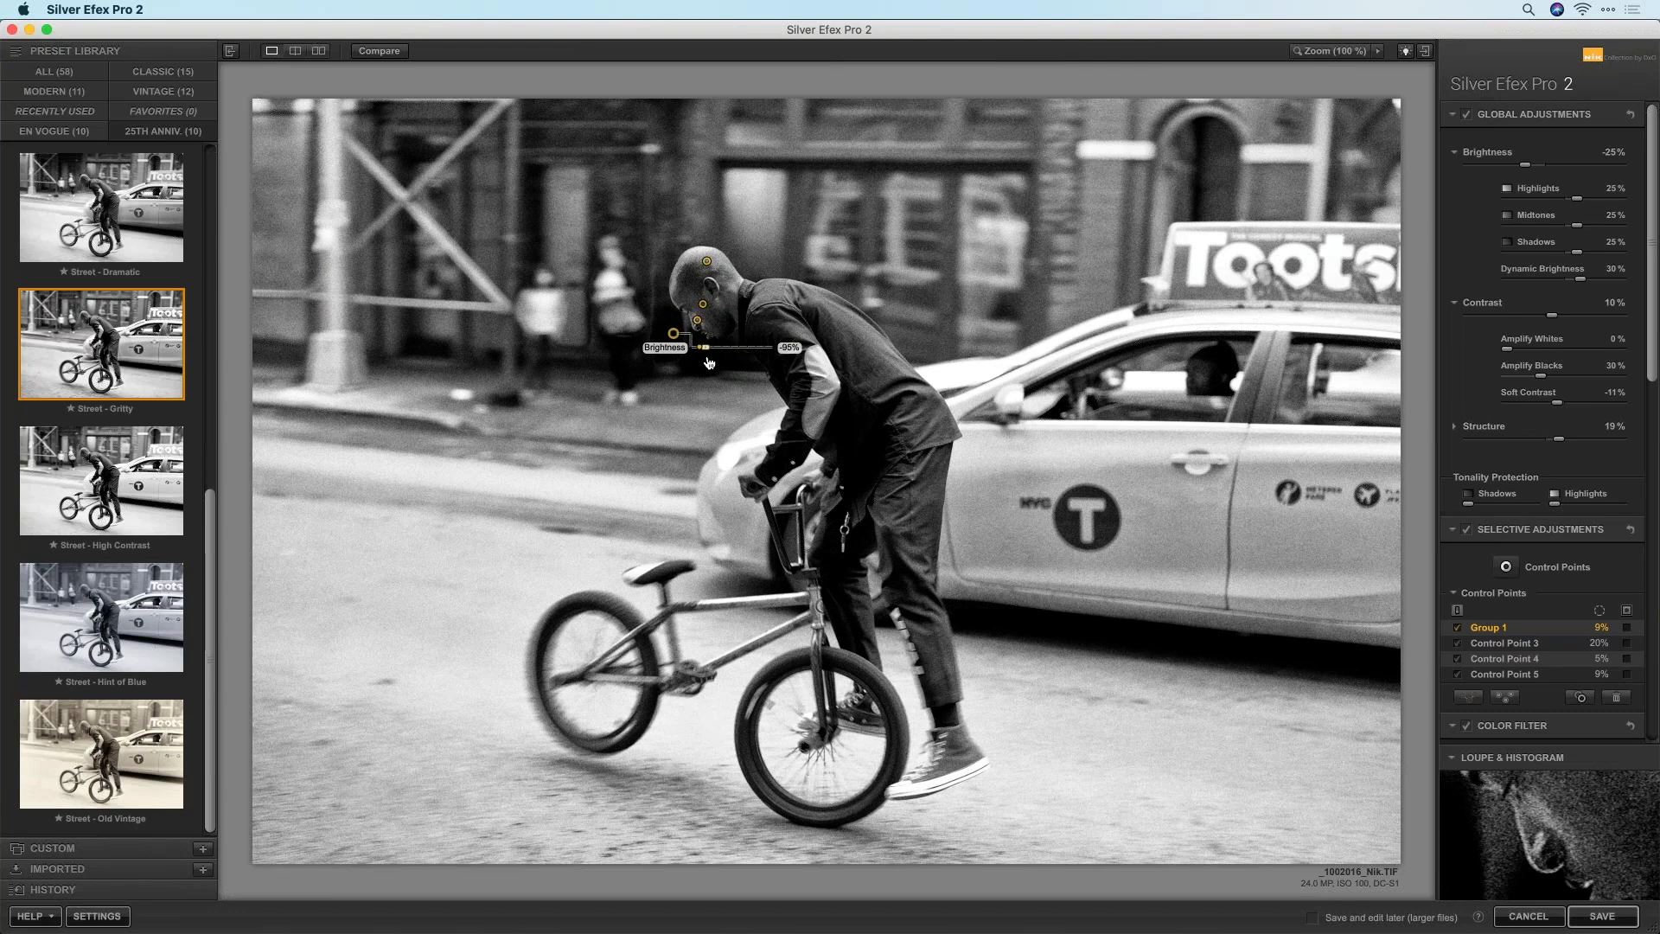
{"action": "left_click_drag", "start_coordinate": [711, 360], "coordinate": [752, 356]}
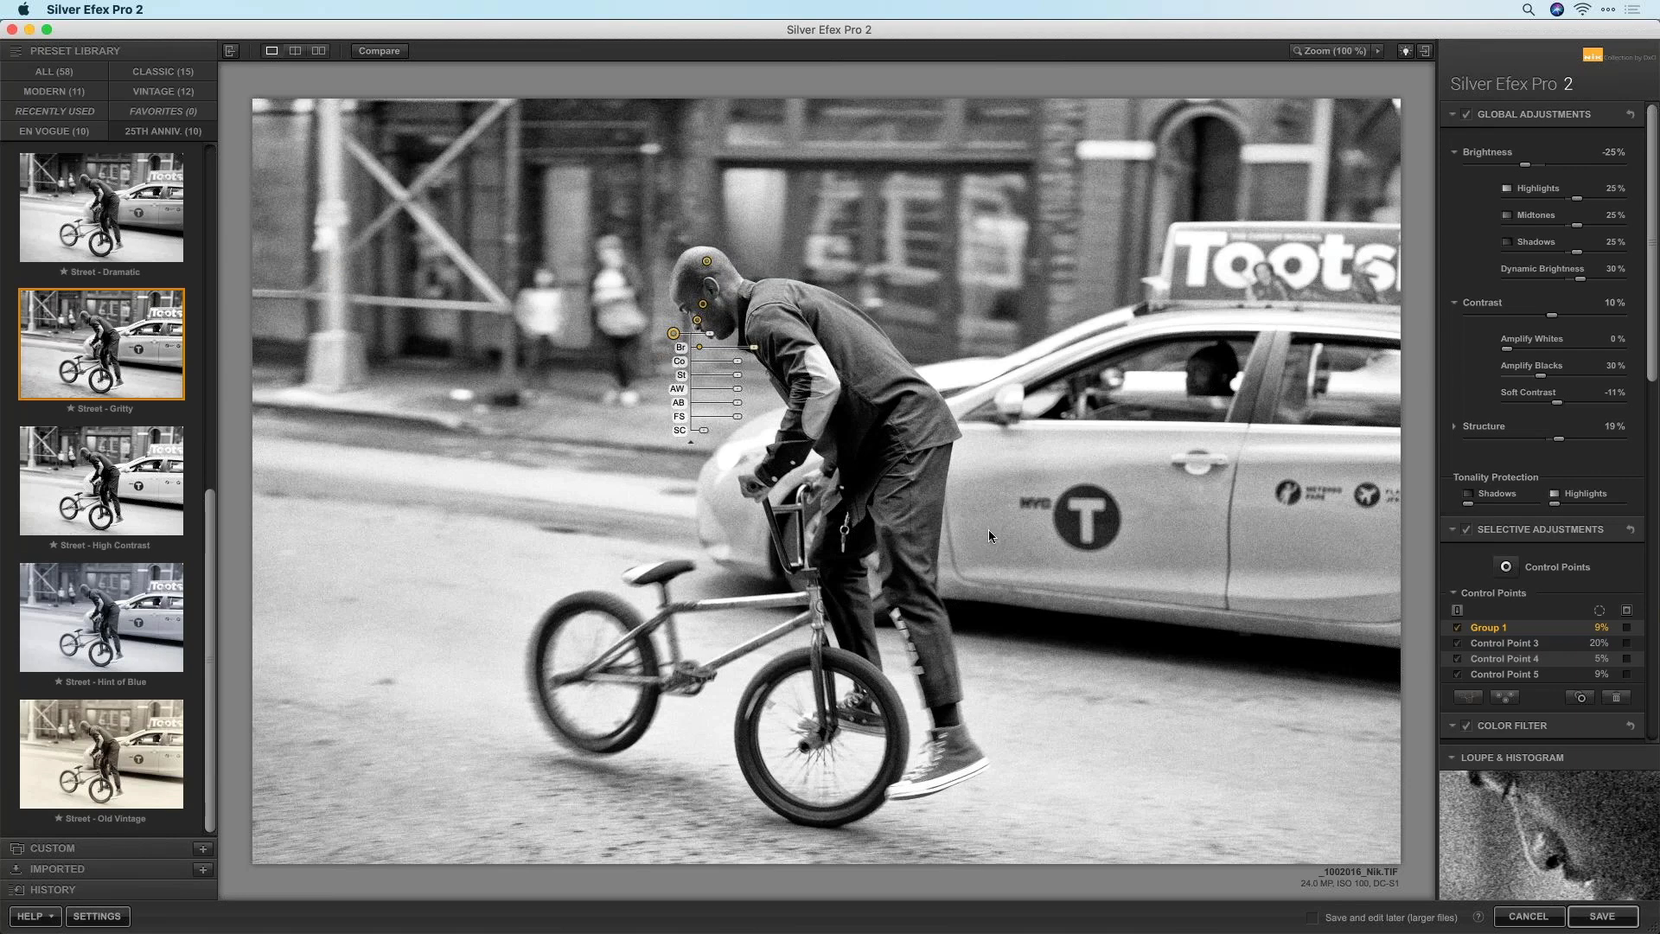
{"action": "left_click_drag", "start_coordinate": [1652, 380], "coordinate": [1647, 681]}
Add a Lens Falloff 3 vignette at -35% amount and 100% size
{"action": "scroll", "coordinate": [1646, 689], "scroll_direction": "down", "scroll_amount": 2}
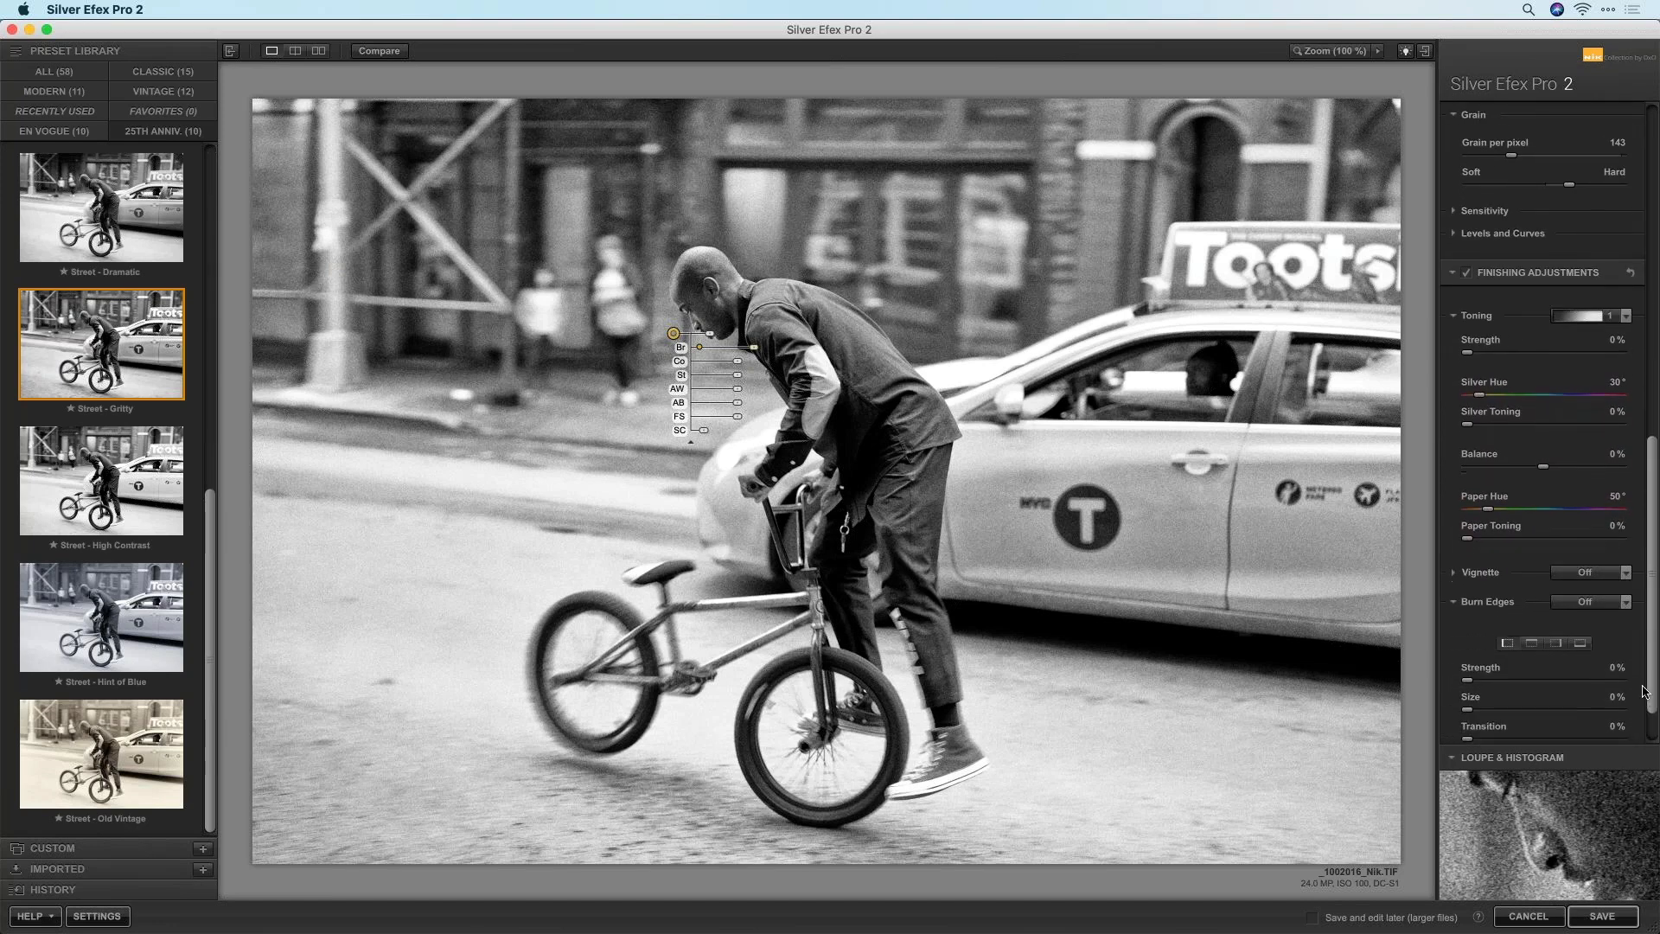
{"action": "left_click", "coordinate": [1453, 572]}
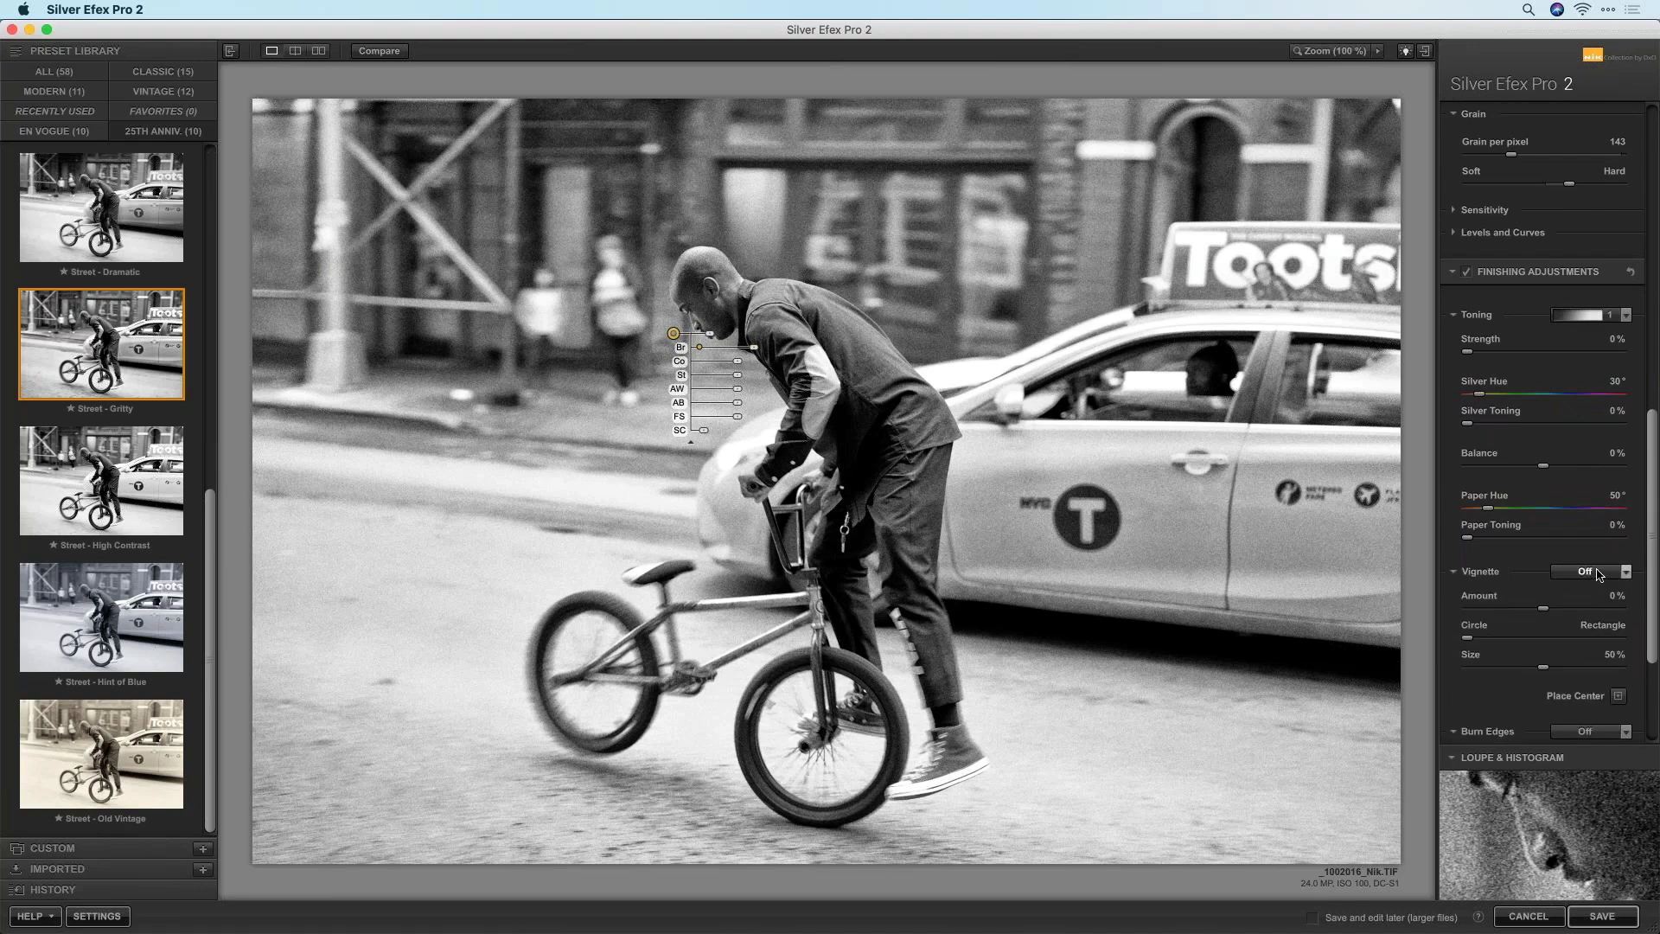
{"action": "left_click", "coordinate": [1582, 571]}
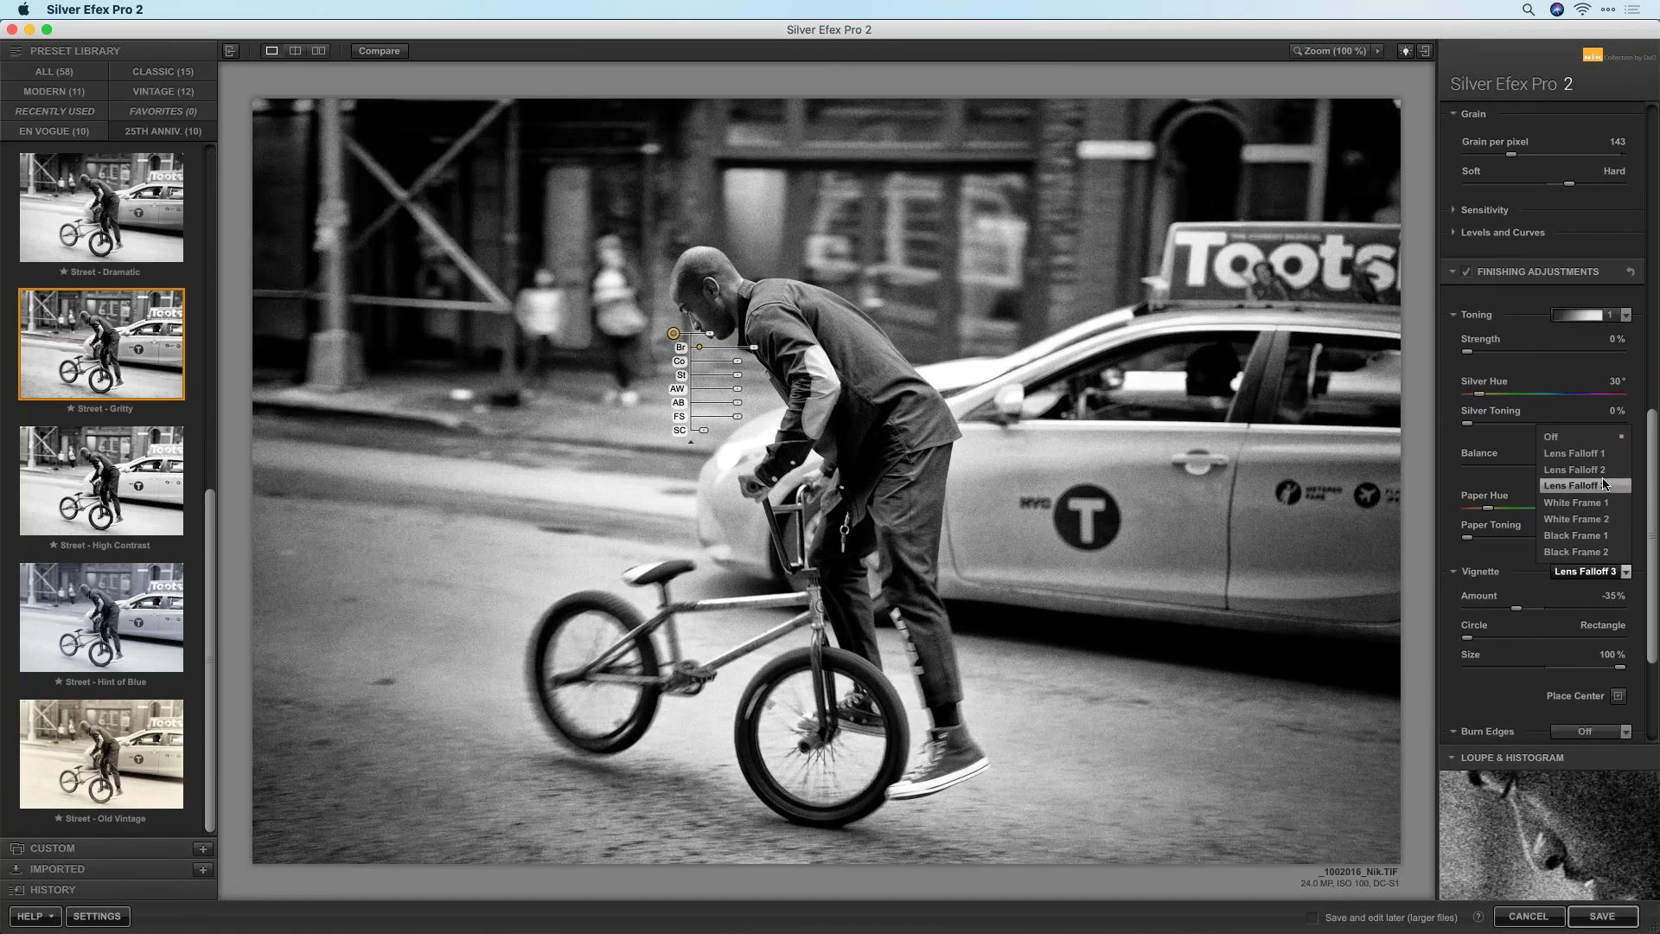
{"action": "left_click", "coordinate": [1604, 485]}
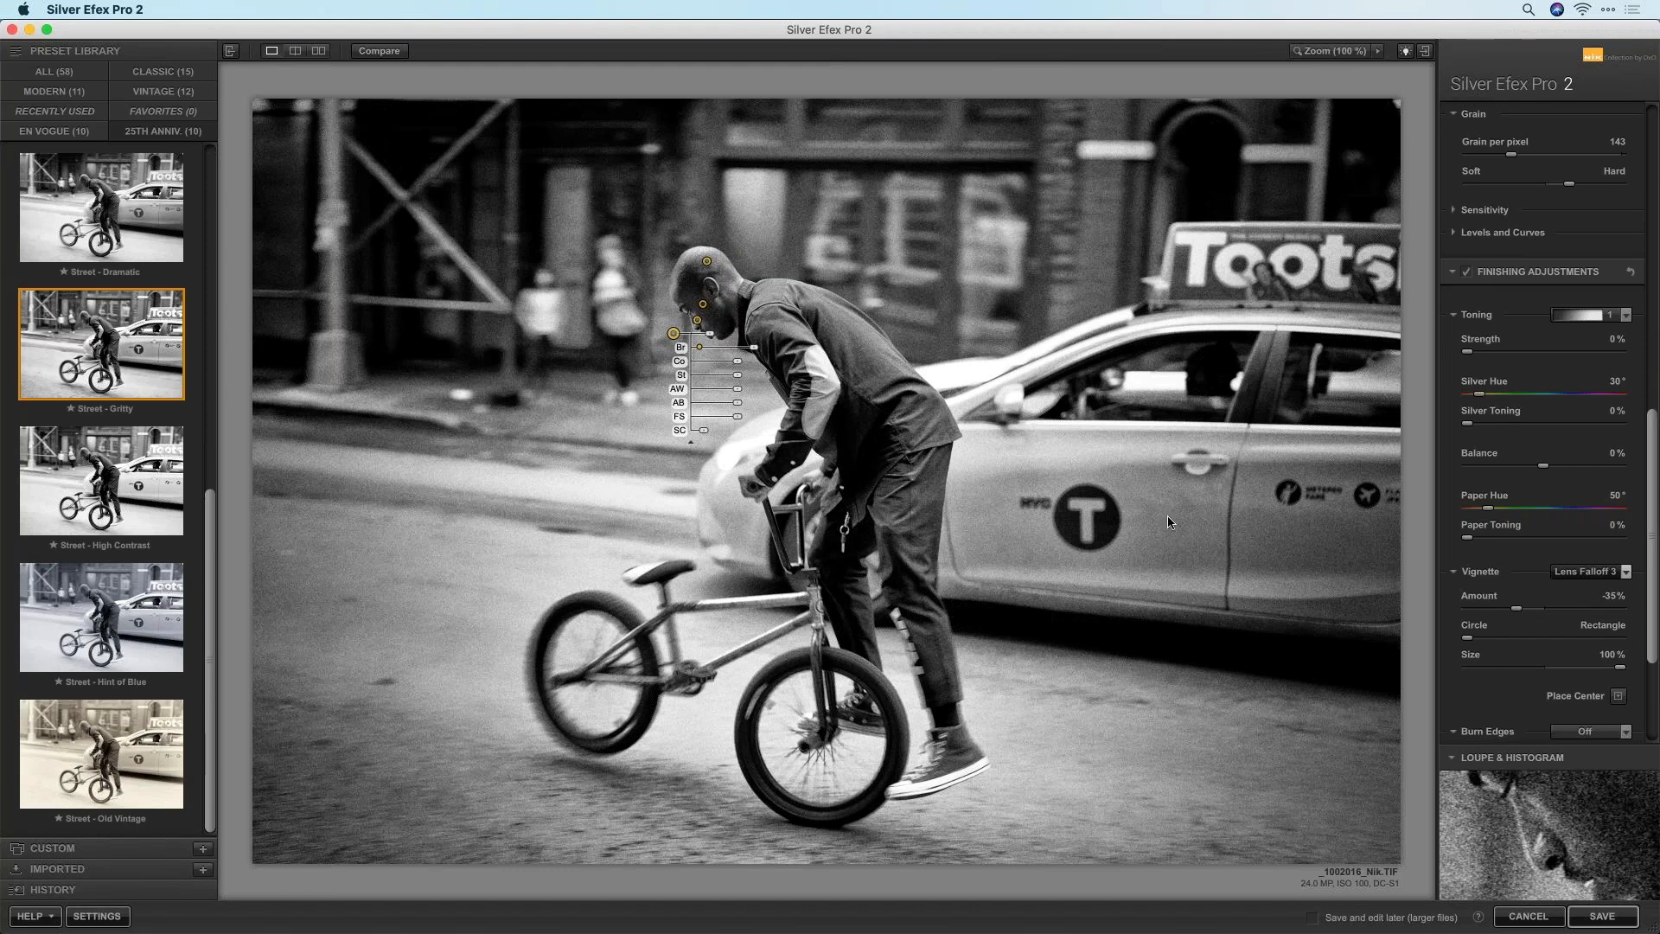
{"action": "left_click_drag", "start_coordinate": [1651, 441], "coordinate": [1575, 239]}
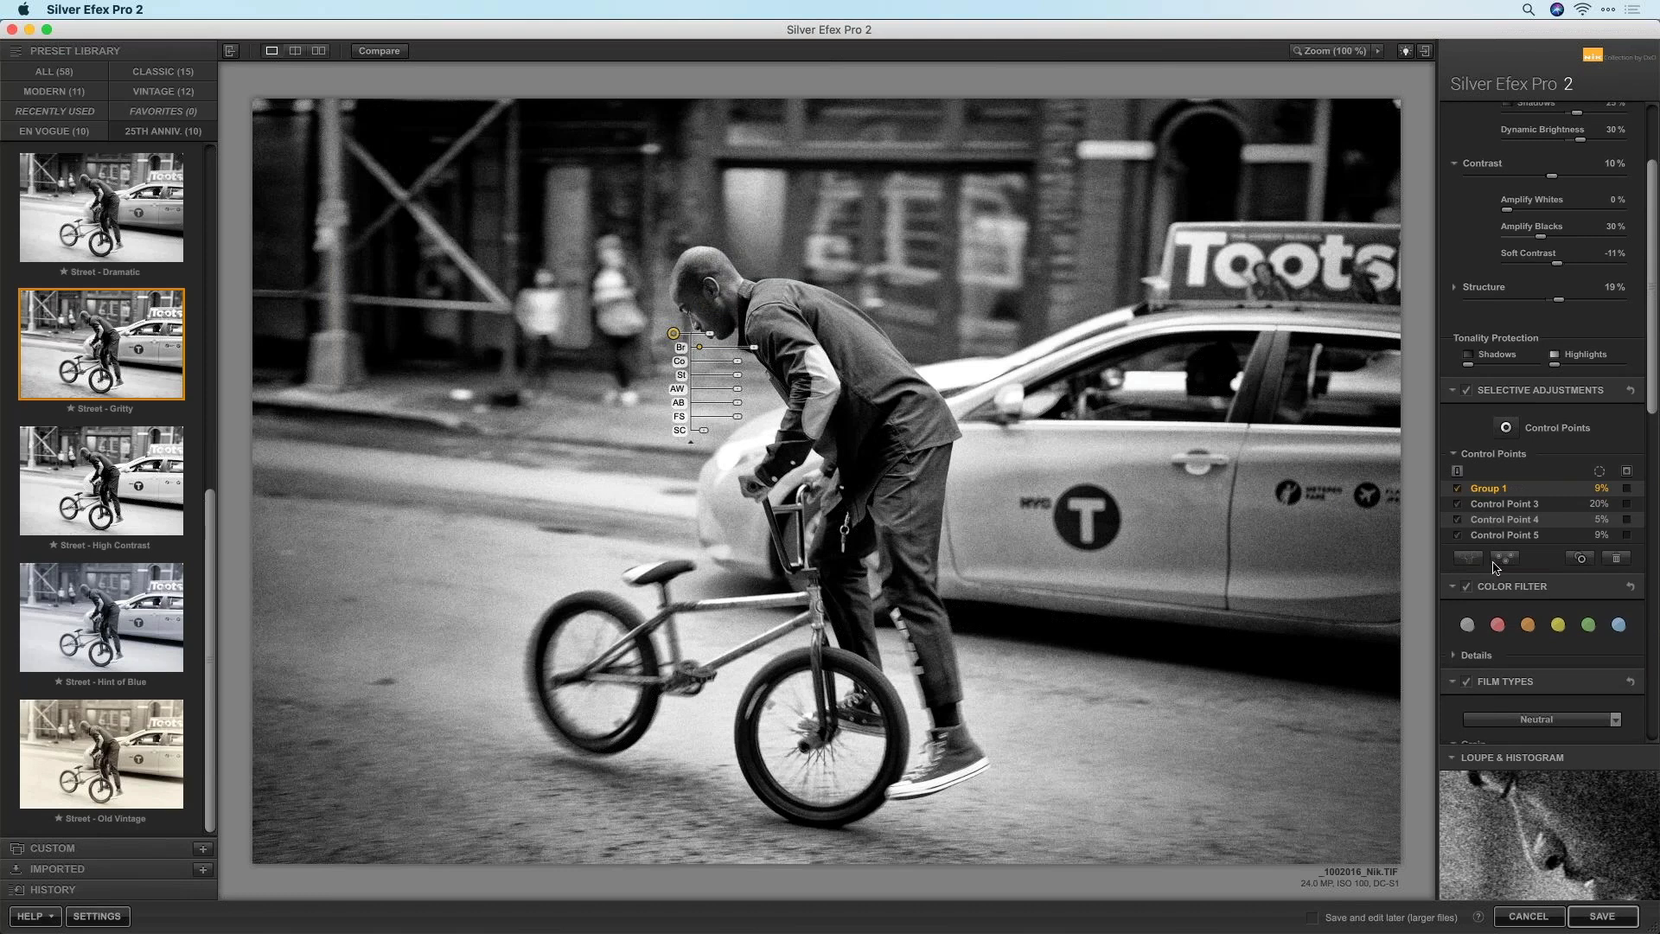
Return to Selective Adjustments and start placing a new control point
{"action": "scroll", "coordinate": [1530, 402], "scroll_direction": "up", "scroll_amount": 3}
{"action": "scroll", "coordinate": [1491, 462], "scroll_direction": "up", "scroll_amount": 2}
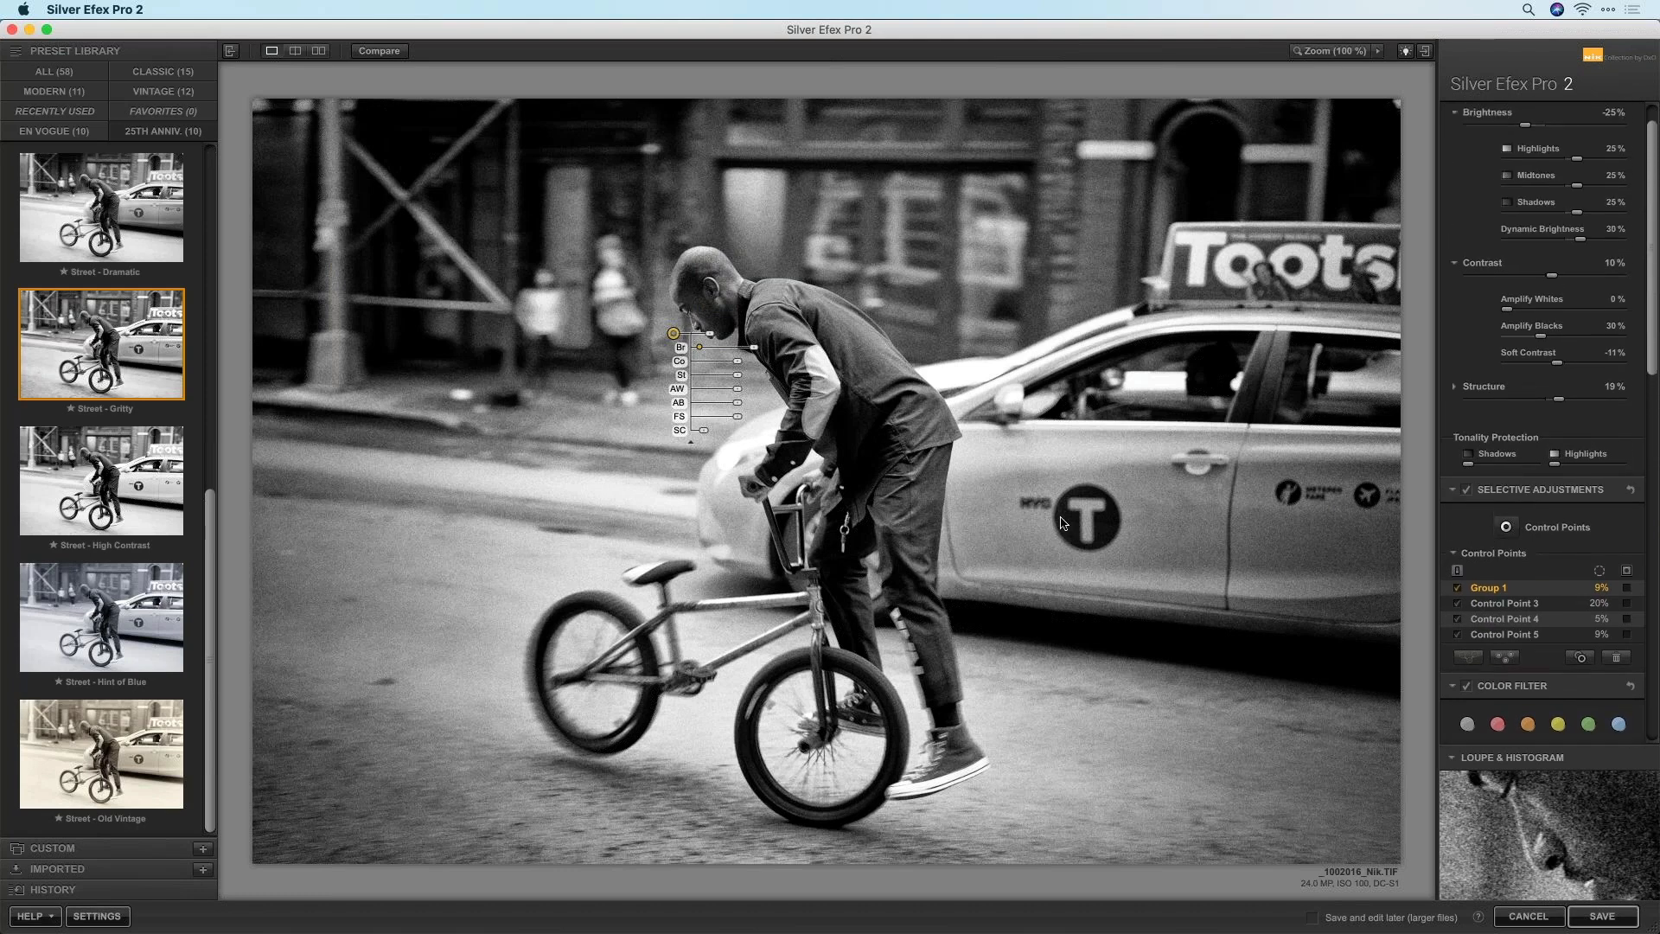
{"action": "left_click", "coordinate": [1506, 568]}
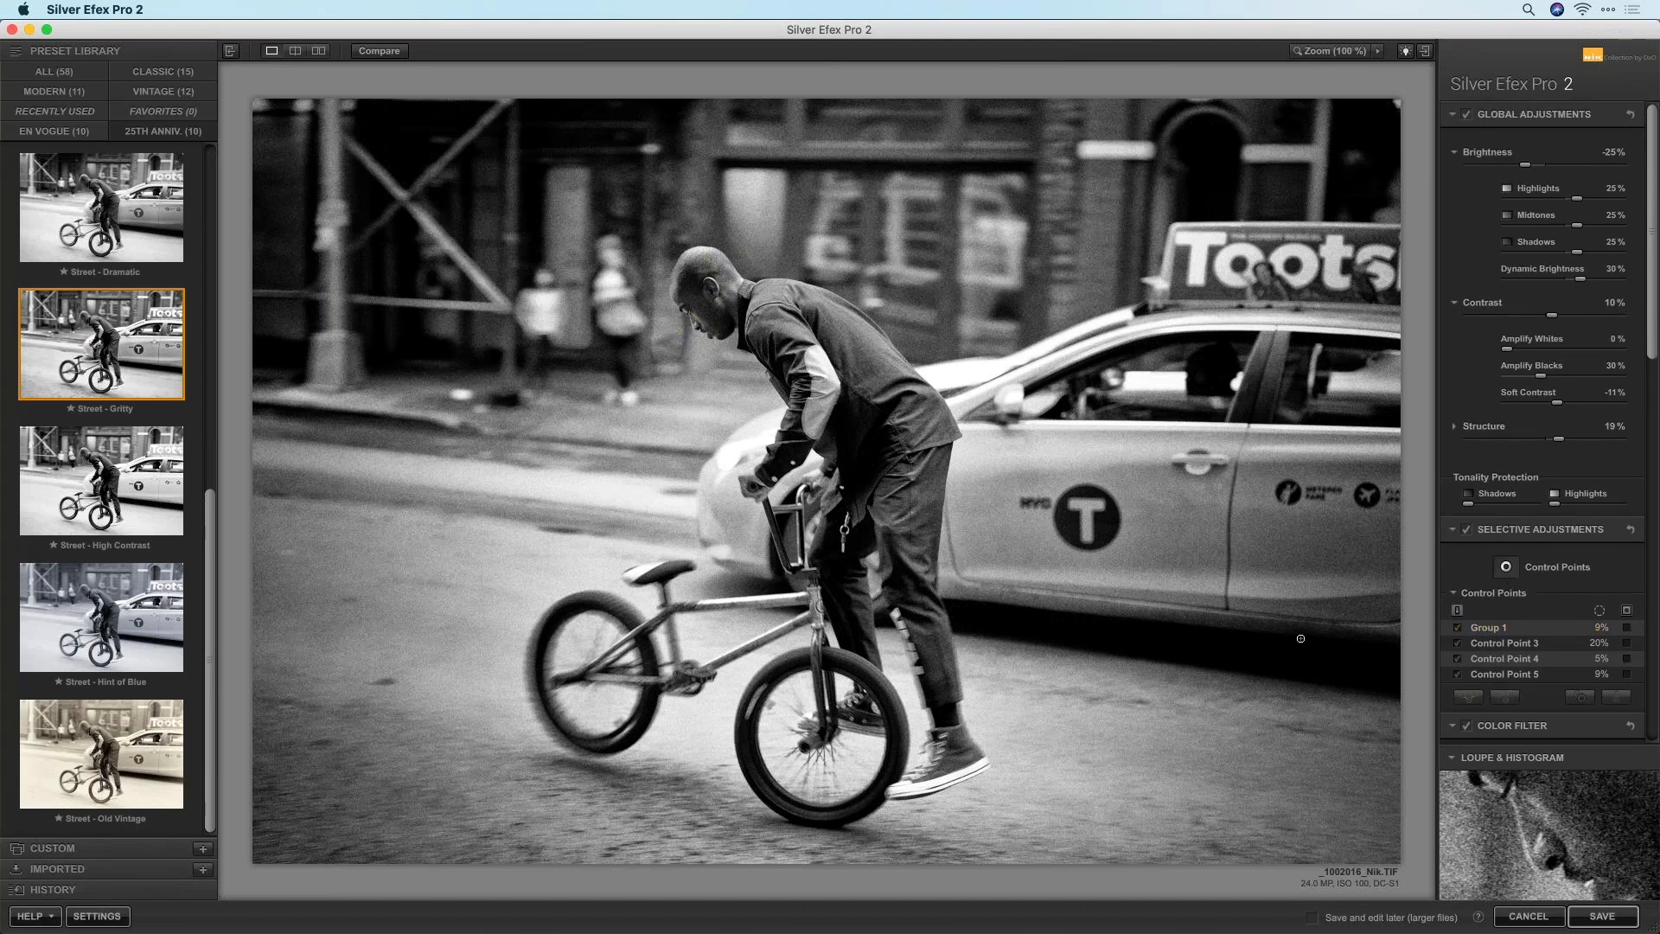
Place a taxi control point restoring its colour, move it to the front door, and widen it
{"action": "left_click", "coordinate": [1006, 538]}
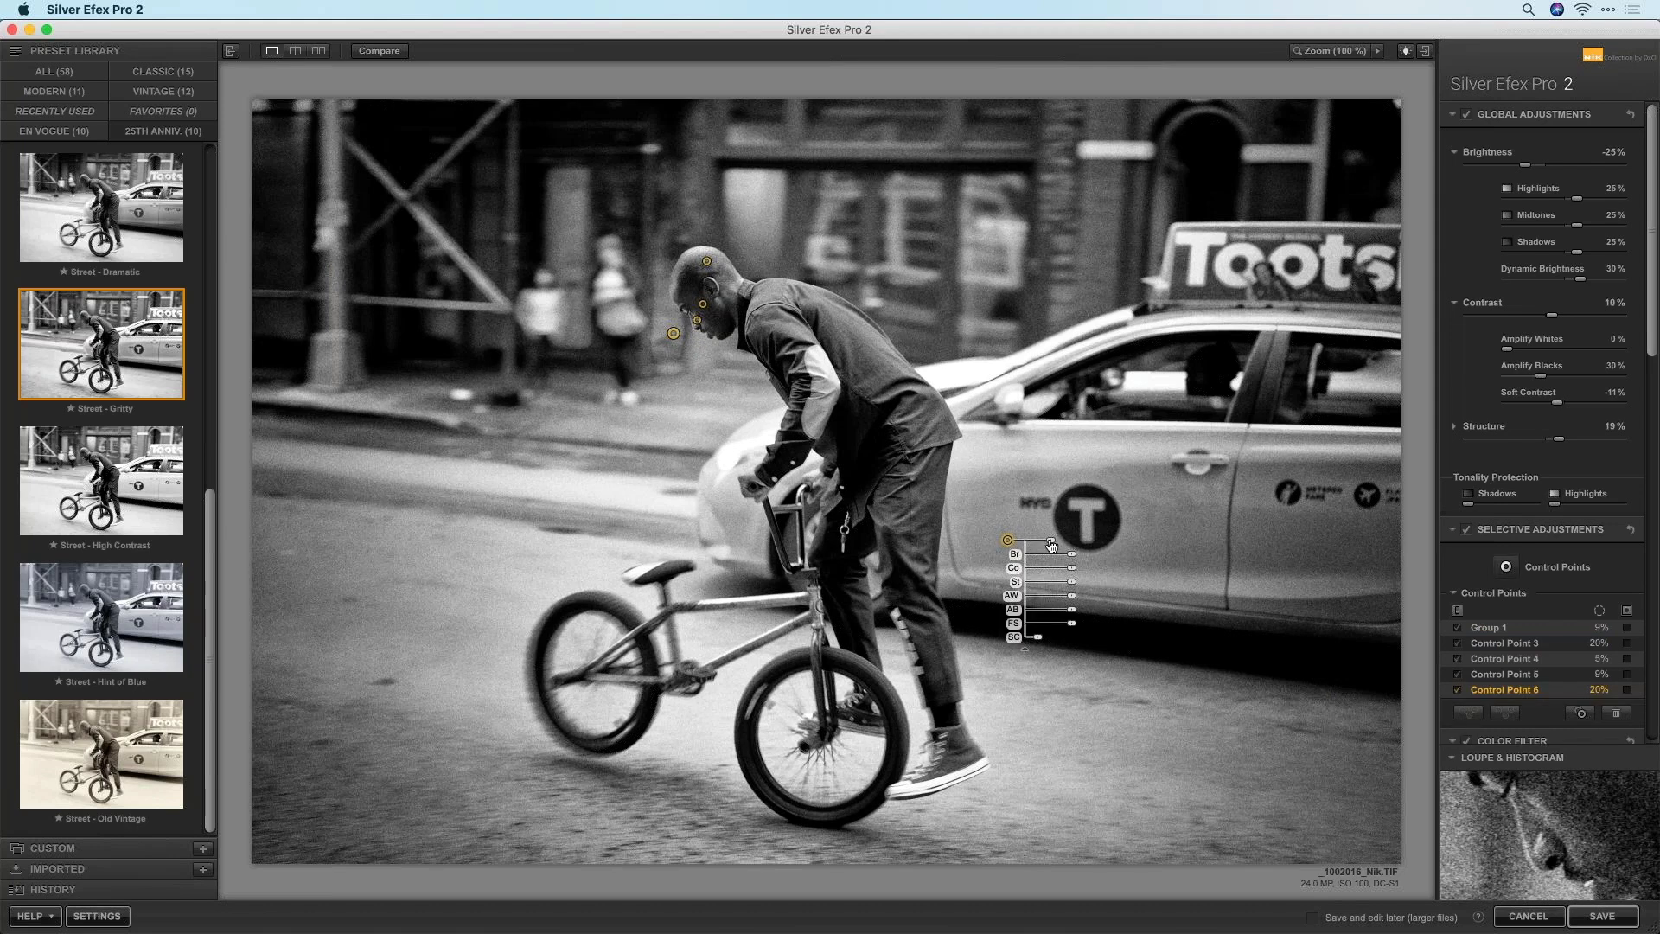
{"action": "mouse_move", "coordinate": [1059, 543]}
{"action": "left_click_drag", "start_coordinate": [1038, 637], "coordinate": [1121, 643]}
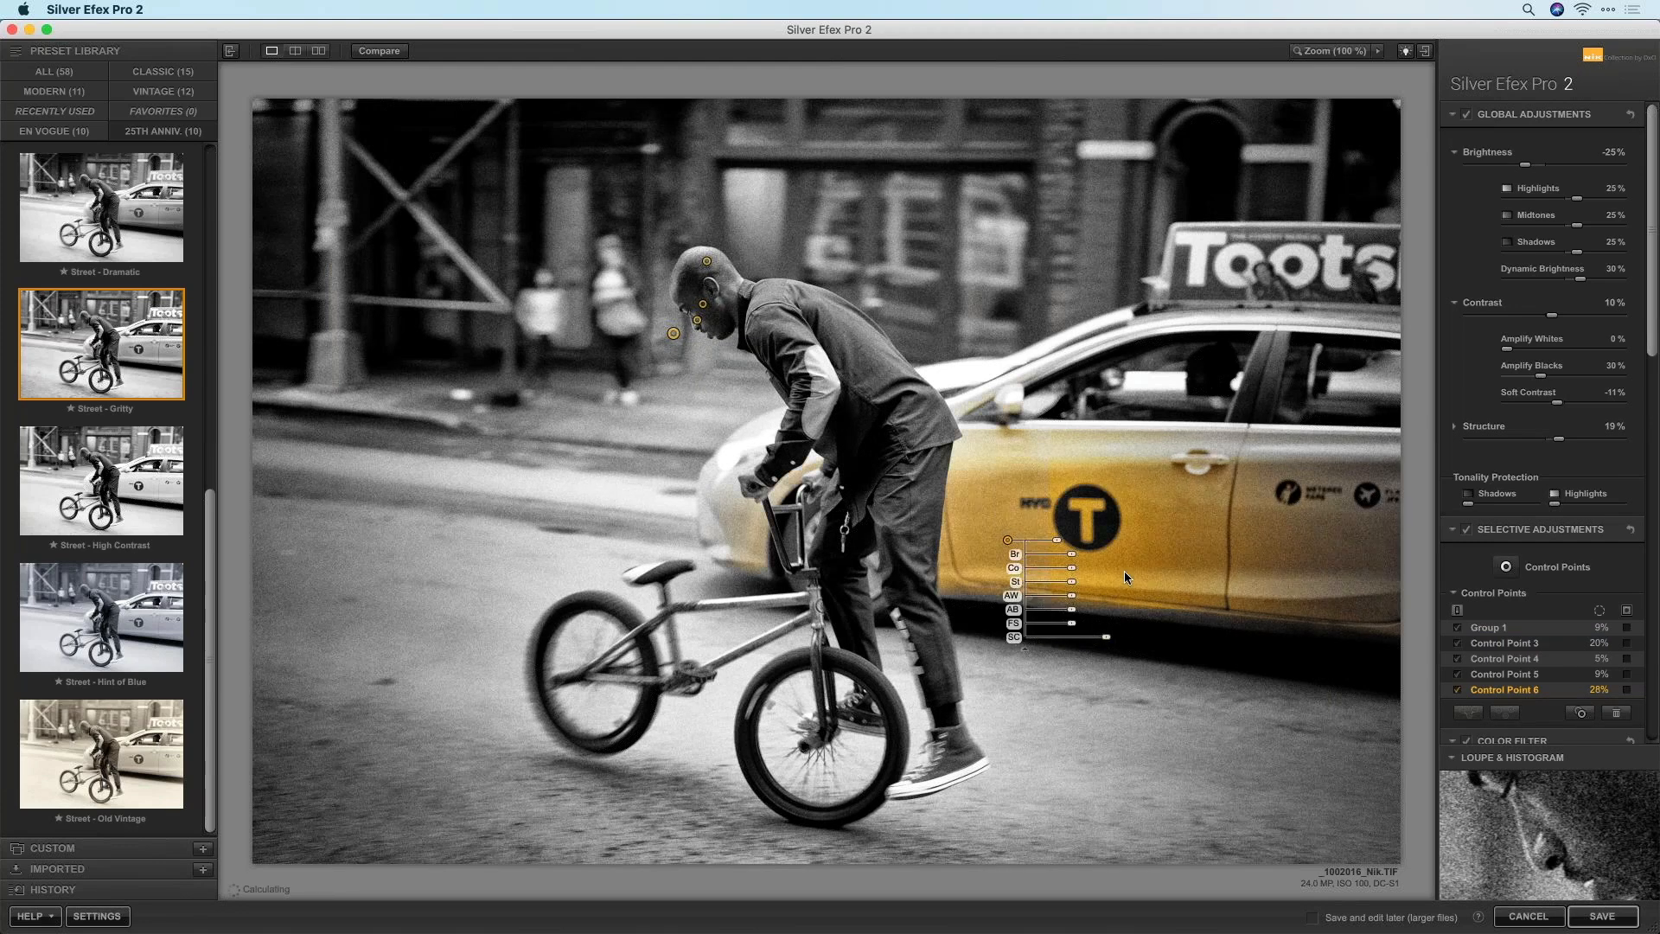
{"action": "left_click_drag", "start_coordinate": [1007, 540], "coordinate": [773, 519]}
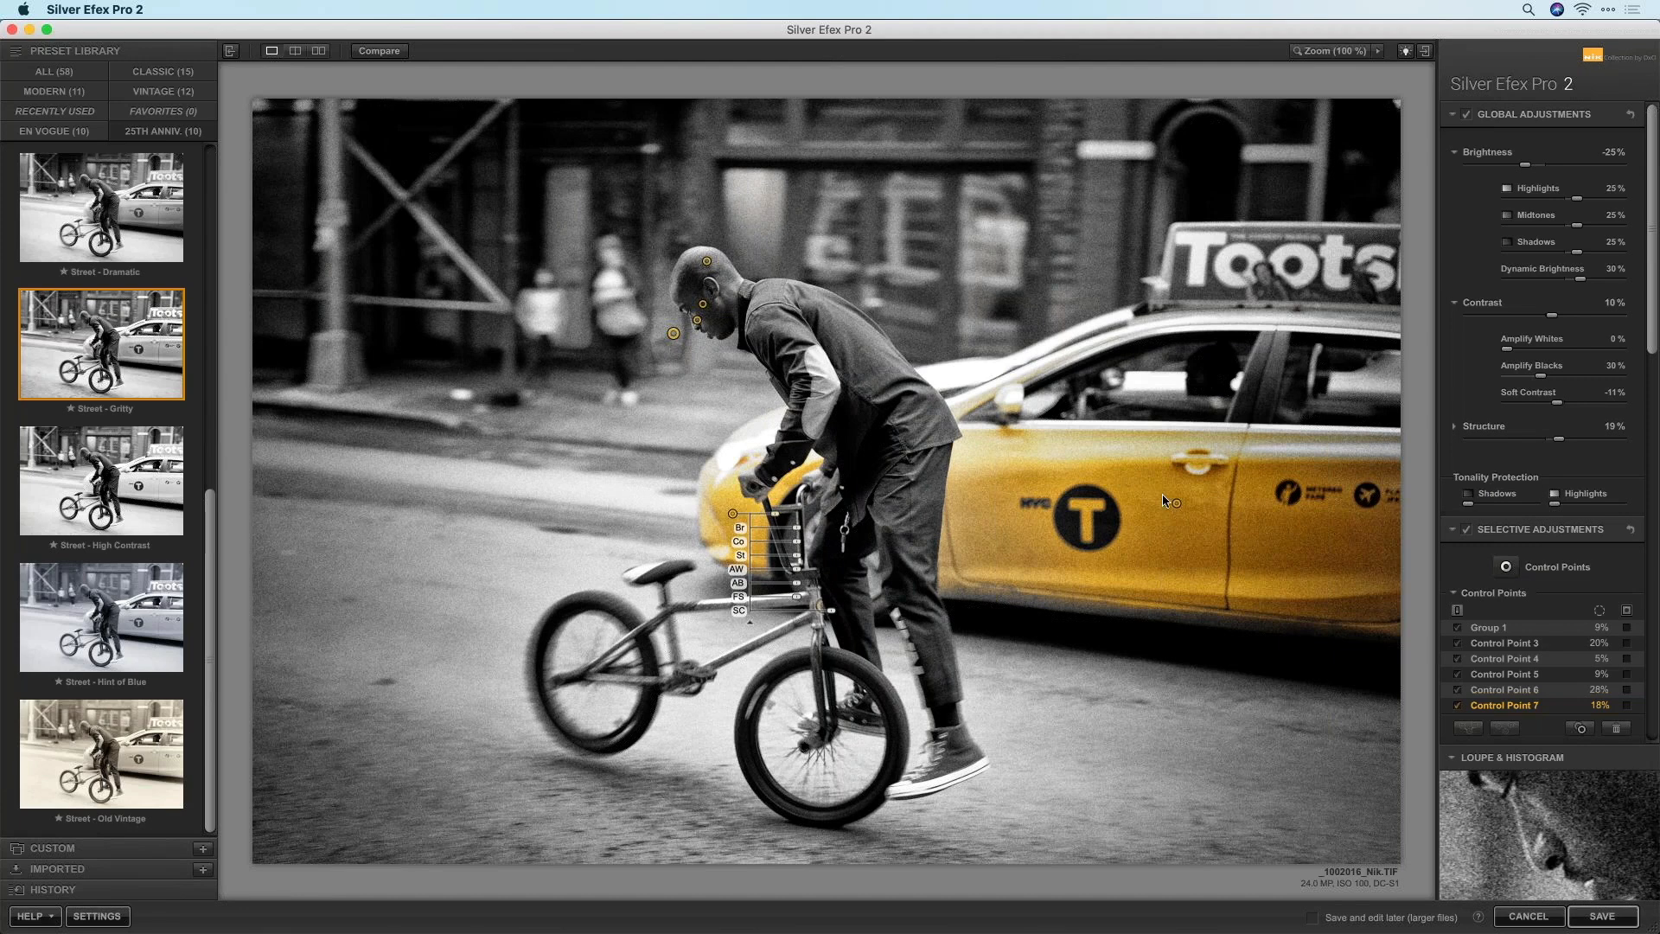
{"action": "left_click", "coordinate": [1176, 502]}
{"action": "left_click_drag", "start_coordinate": [1224, 505], "coordinate": [1245, 323]}
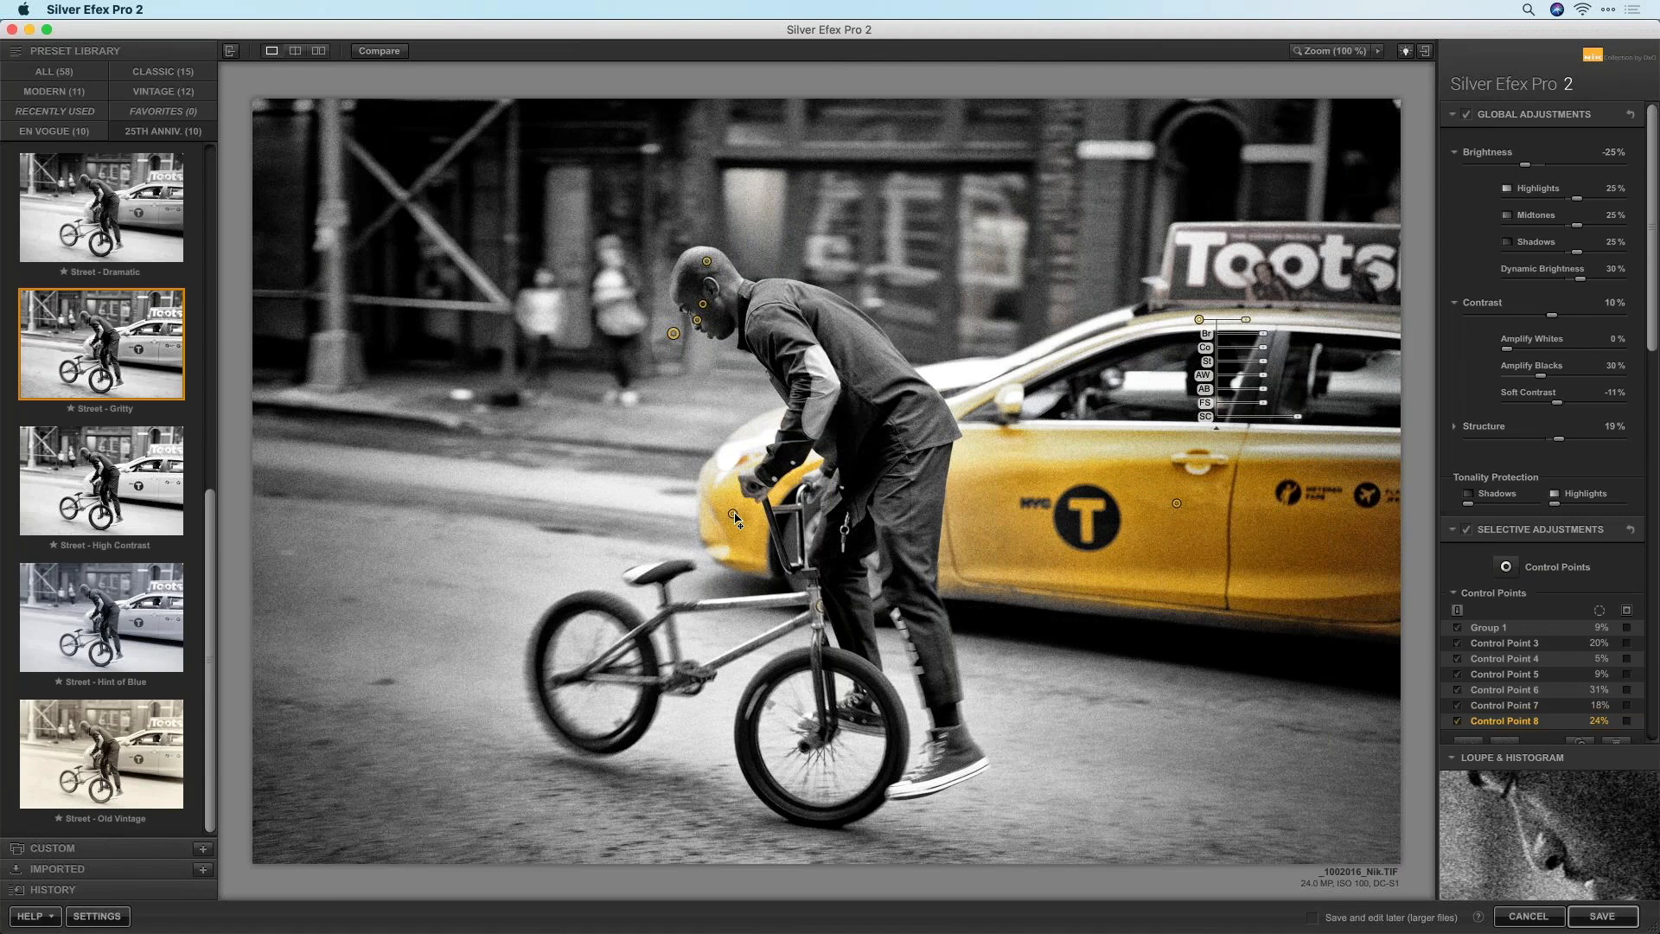
Resize the handlebar control point, checking the colour original in DxO PhotoLab 4
{"action": "left_click", "coordinate": [734, 515]}
{"action": "left_click_drag", "start_coordinate": [775, 519], "coordinate": [803, 521]}
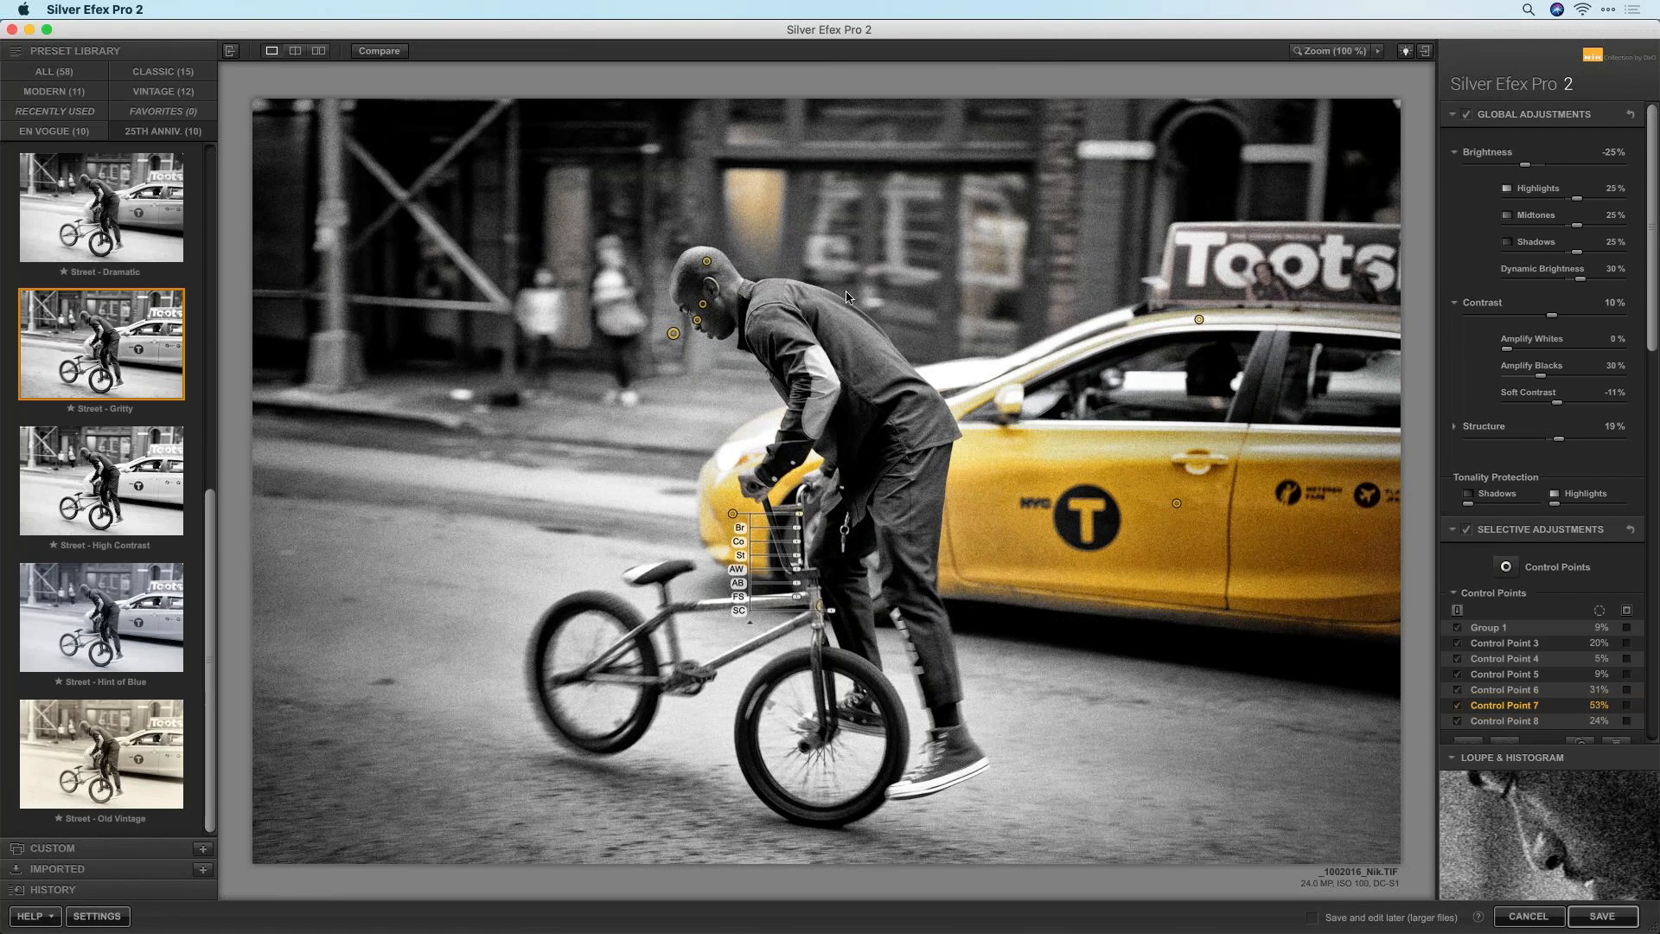
{"action": "key", "text": "super+Tab"}
{"action": "left_click", "coordinate": [180, 474]}
{"action": "mouse_move", "coordinate": [799, 519]}
{"action": "left_mouse_down"}
{"action": "mouse_move", "coordinate": [780, 523]}
{"action": "mouse_move", "coordinate": [798, 520]}
{"action": "left_mouse_up"}
Add another control point on the upper wall
{"action": "scroll", "coordinate": [1654, 208], "scroll_direction": "down", "scroll_amount": 5}
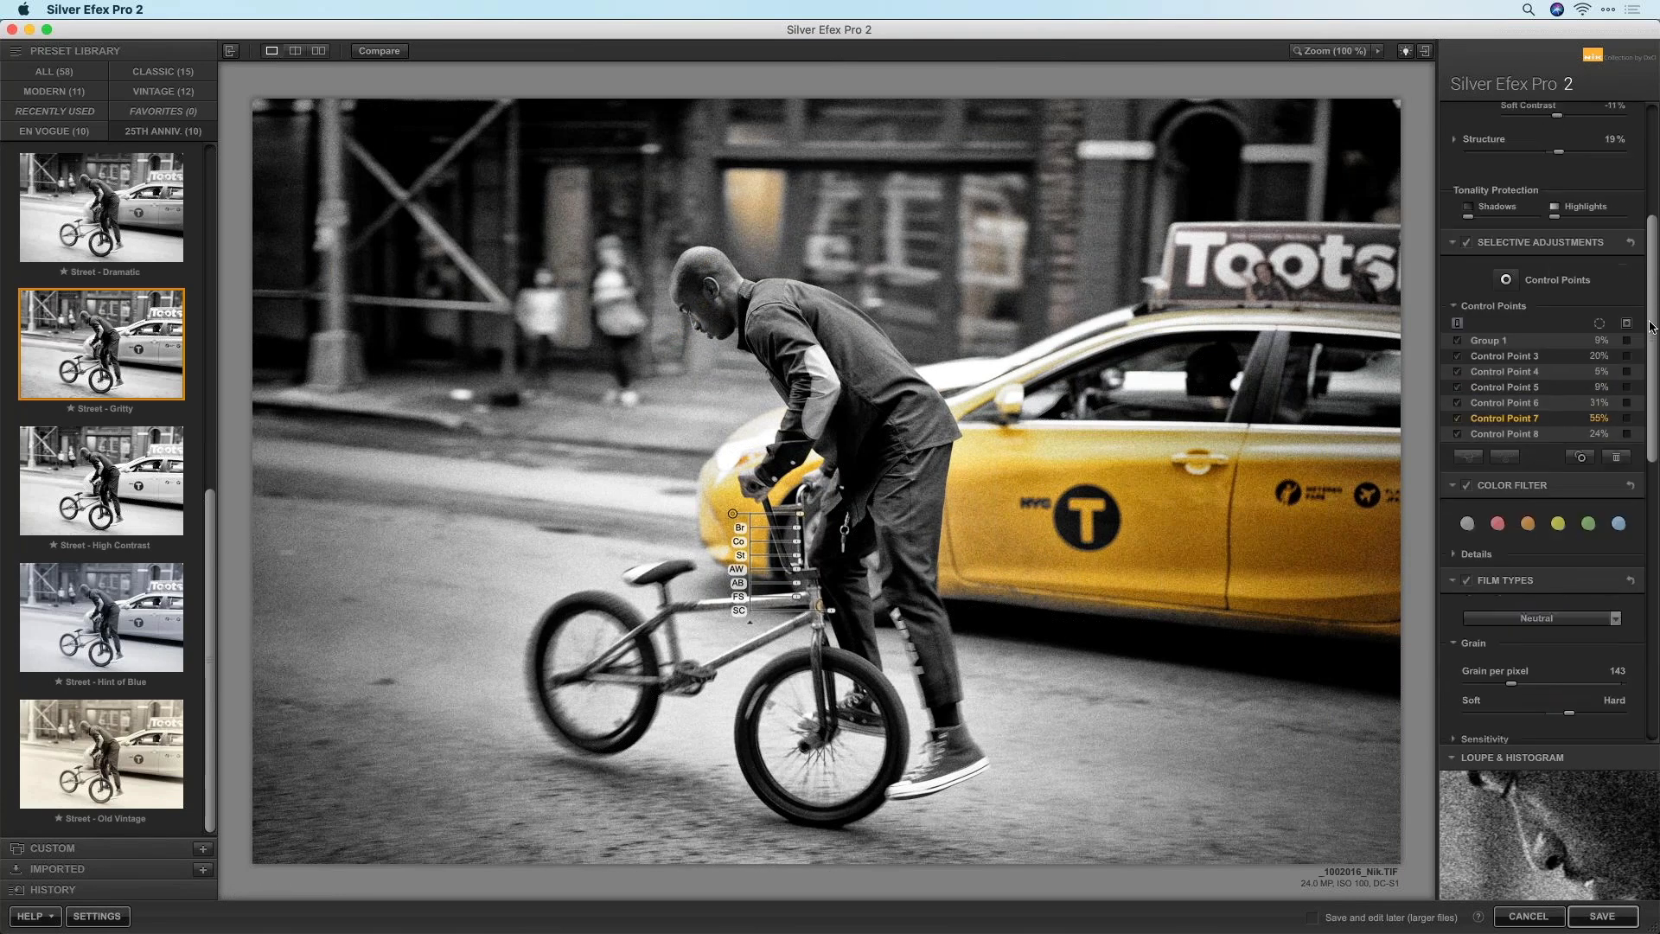
{"action": "left_click", "coordinate": [1507, 267]}
{"action": "left_click", "coordinate": [759, 196]}
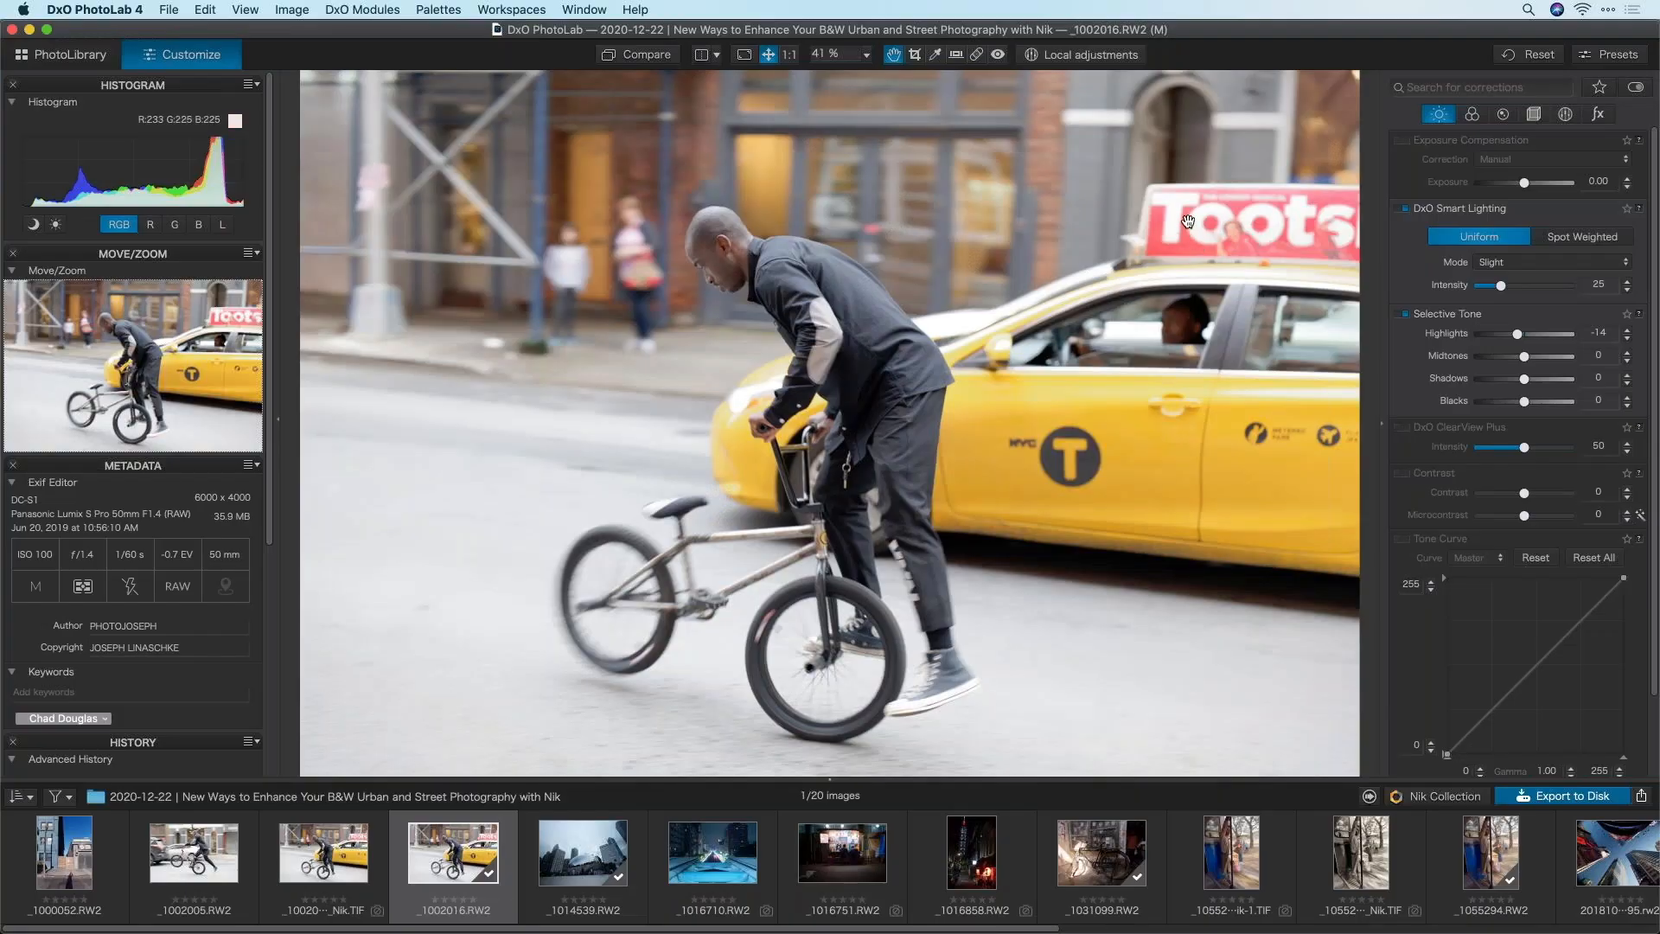
Zoom the DxO PhotoLab 4 colour original to 100% on the red Toots sign
{"action": "scroll", "coordinate": [1193, 231], "scroll_direction": "up", "scroll_amount": 2}
{"action": "scroll", "coordinate": [1209, 236], "scroll_direction": "up", "scroll_amount": 3}
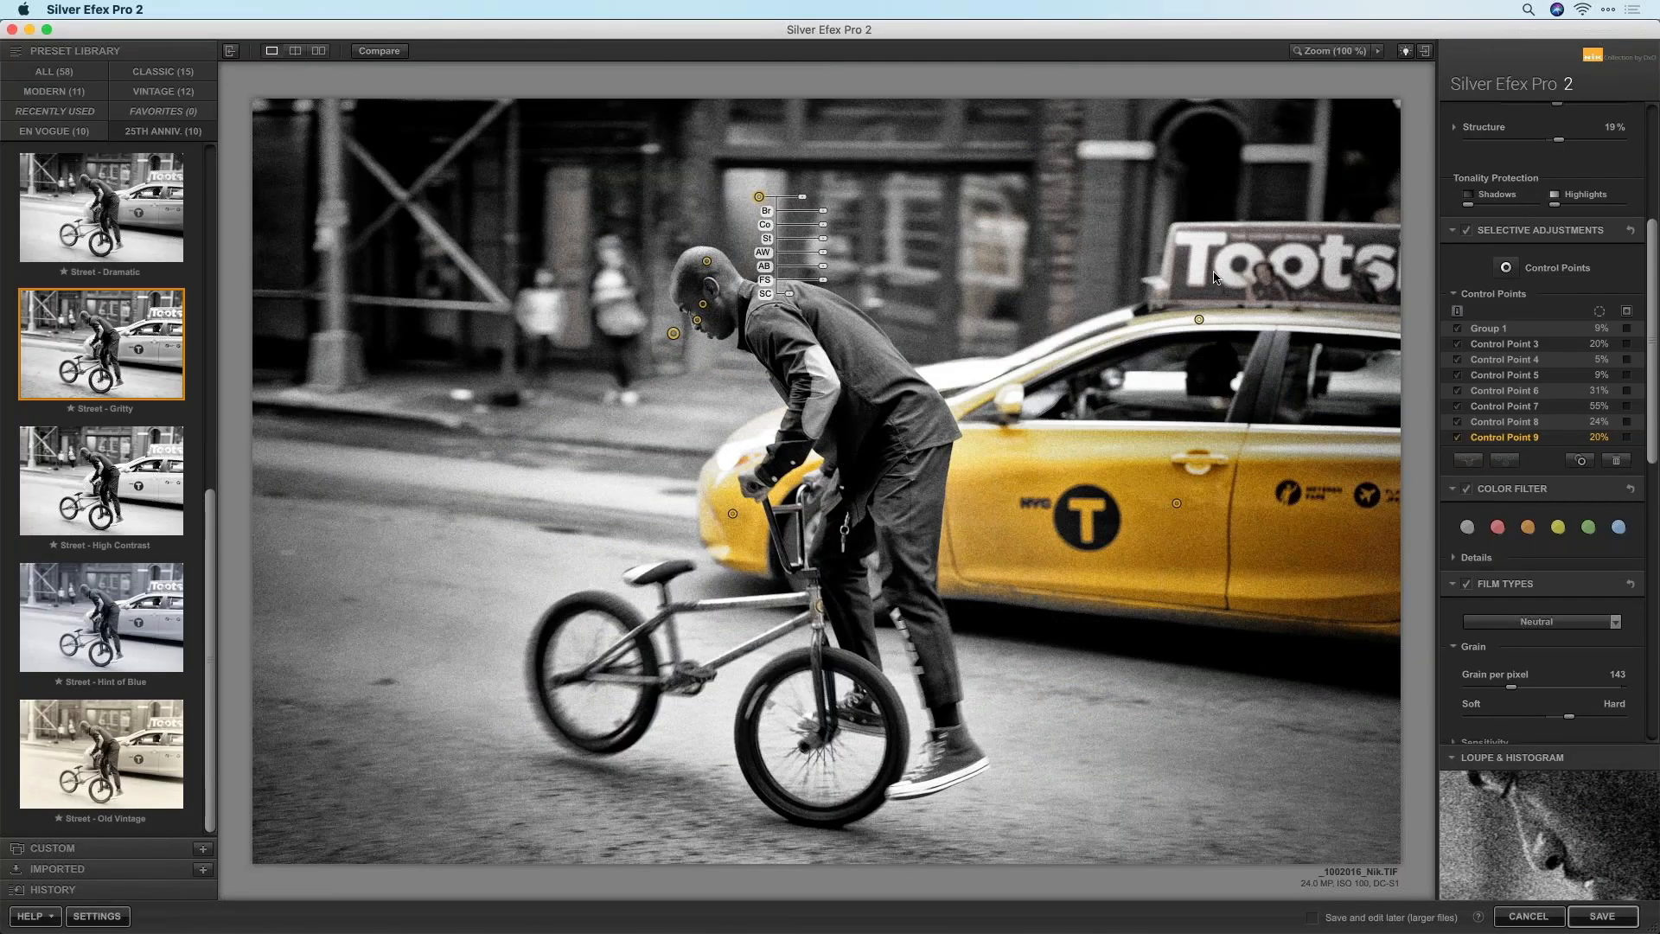
Add Control Point 10 on the Toots sign above the taxi, then fit the photo in the viewer
{"action": "left_click", "coordinate": [1506, 267]}
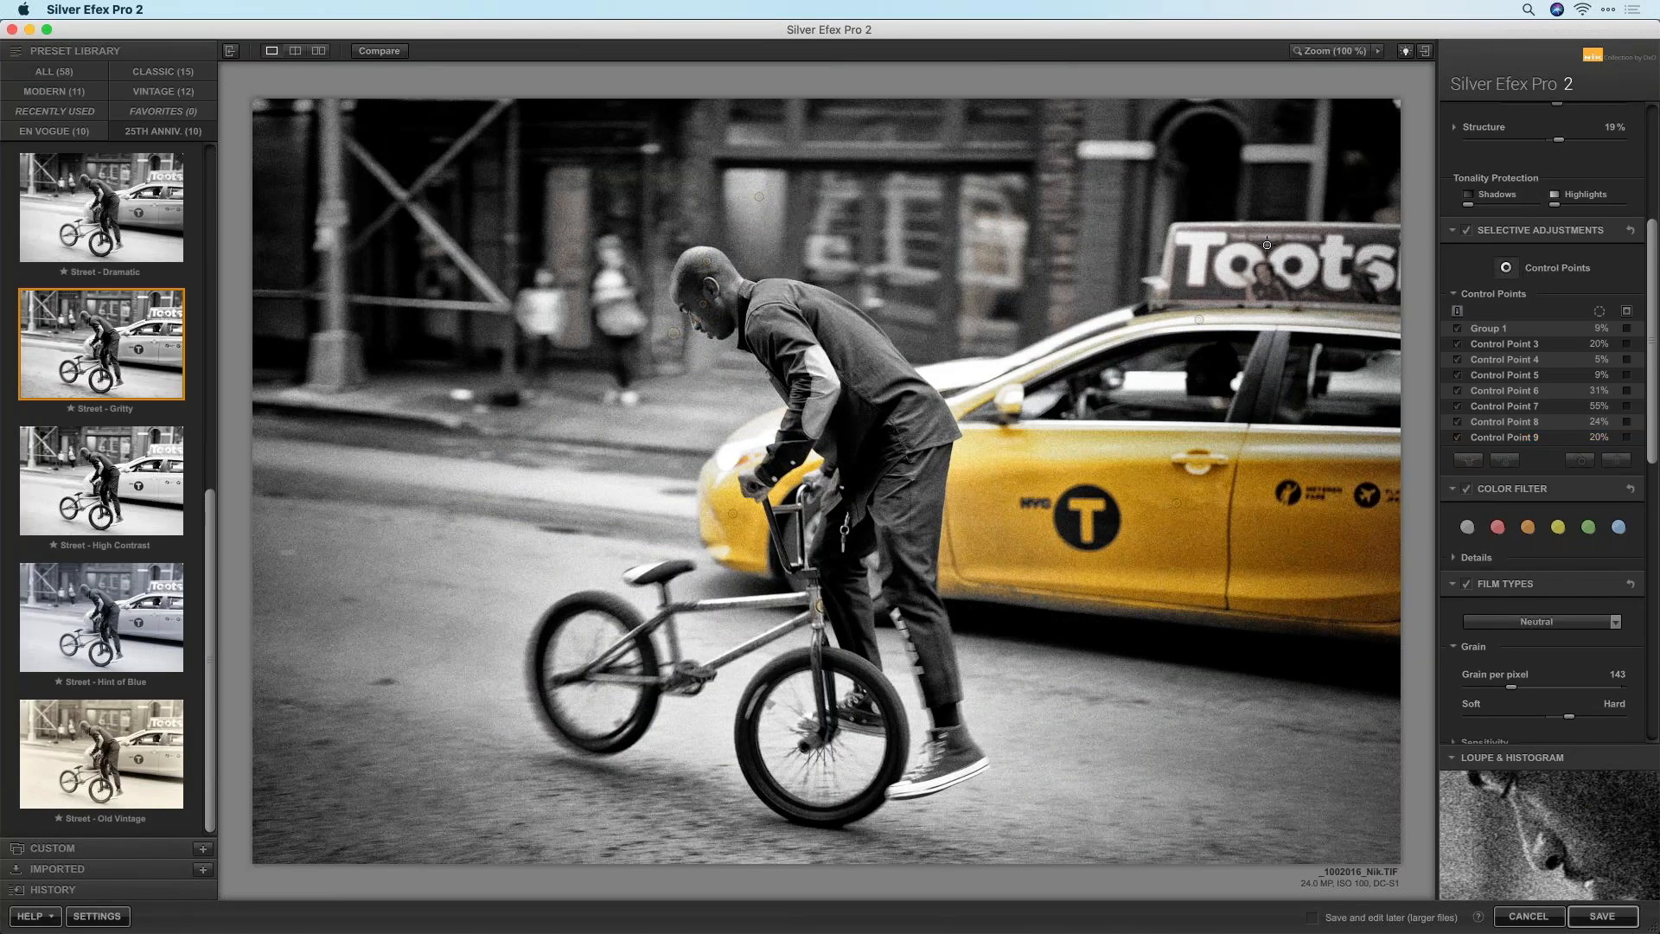
{"action": "left_click", "coordinate": [1208, 281]}
{"action": "left_click_drag", "start_coordinate": [1213, 285], "coordinate": [1254, 277]}
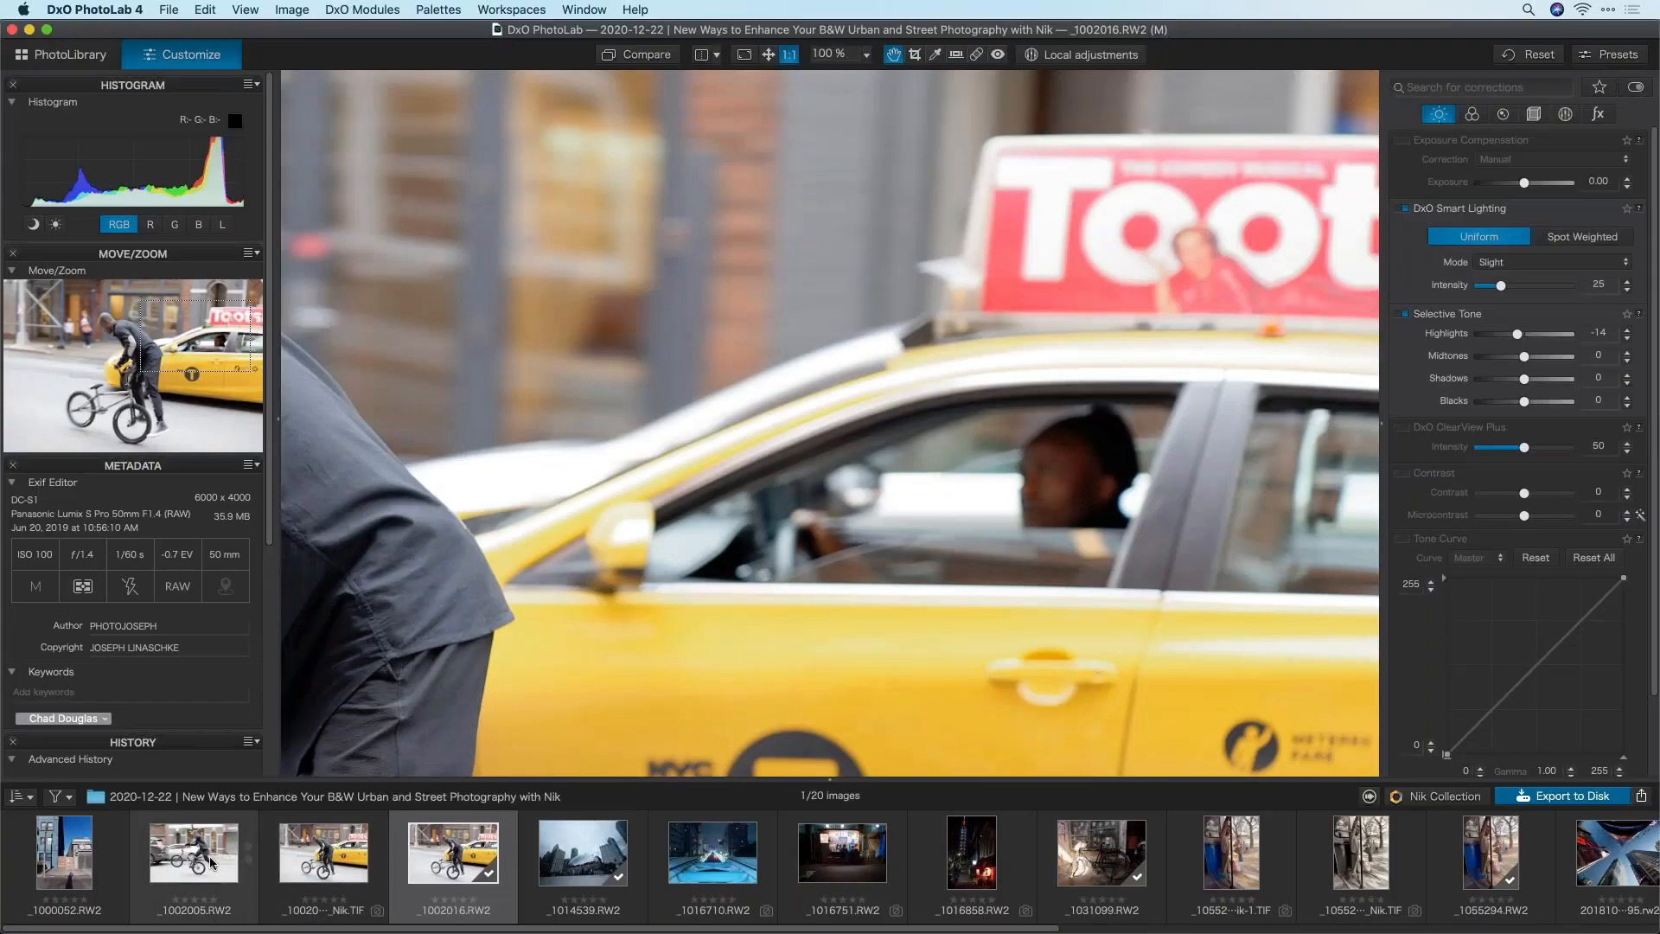
{"action": "key", "text": "Left"}
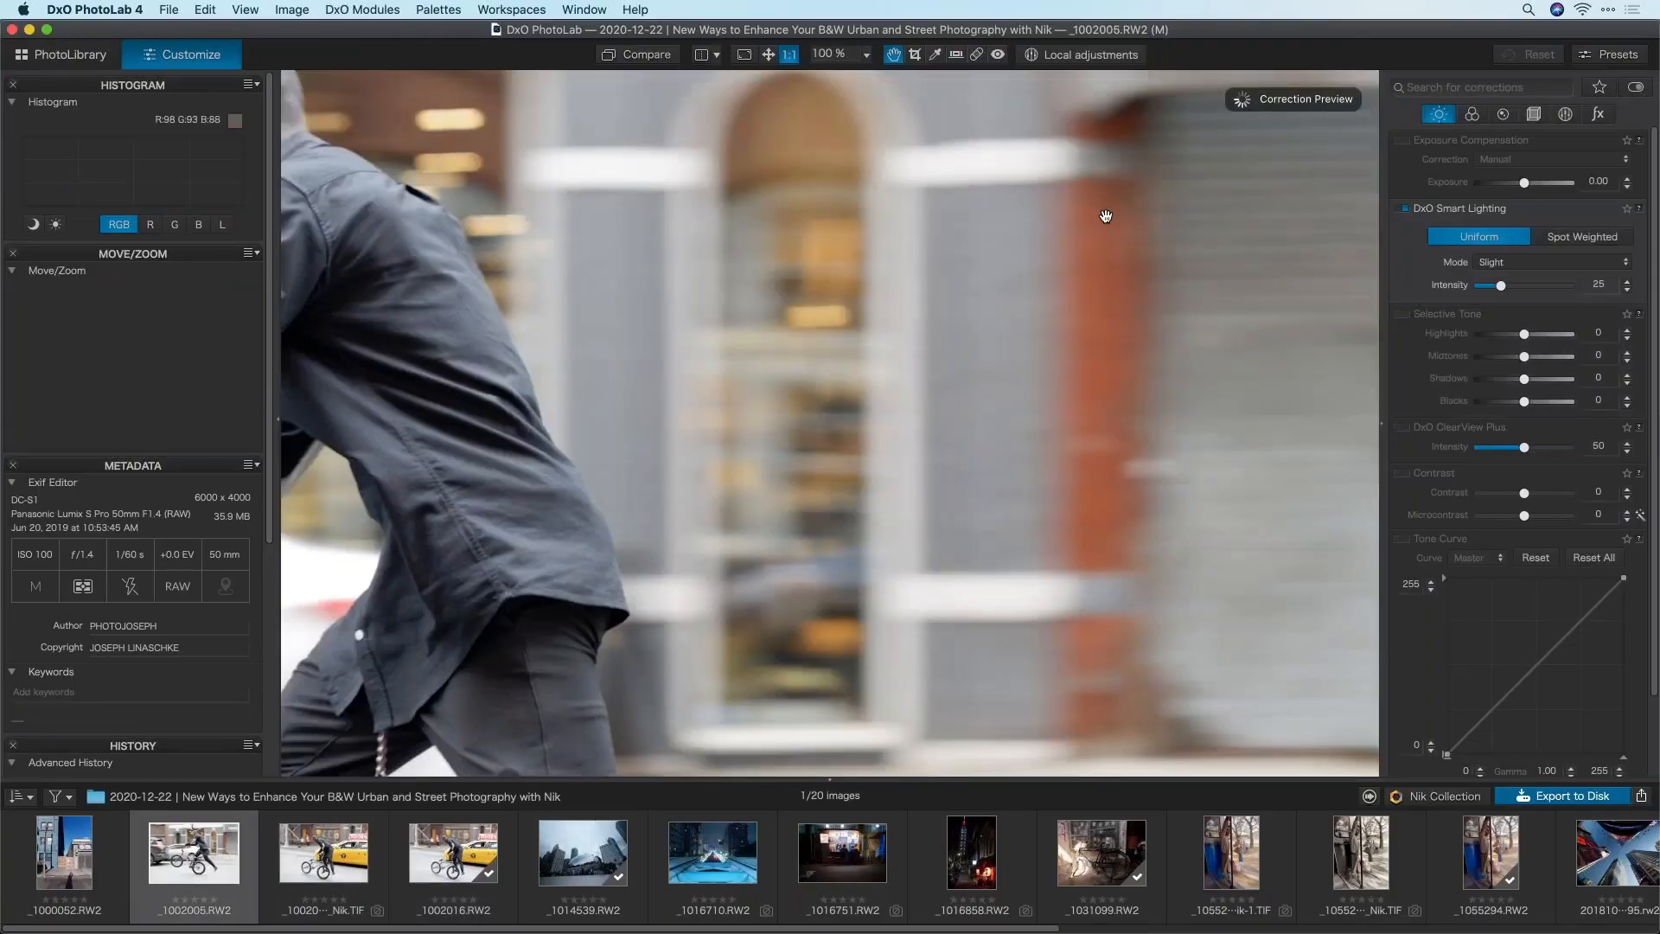
{"action": "double_click", "coordinate": [900, 314]}
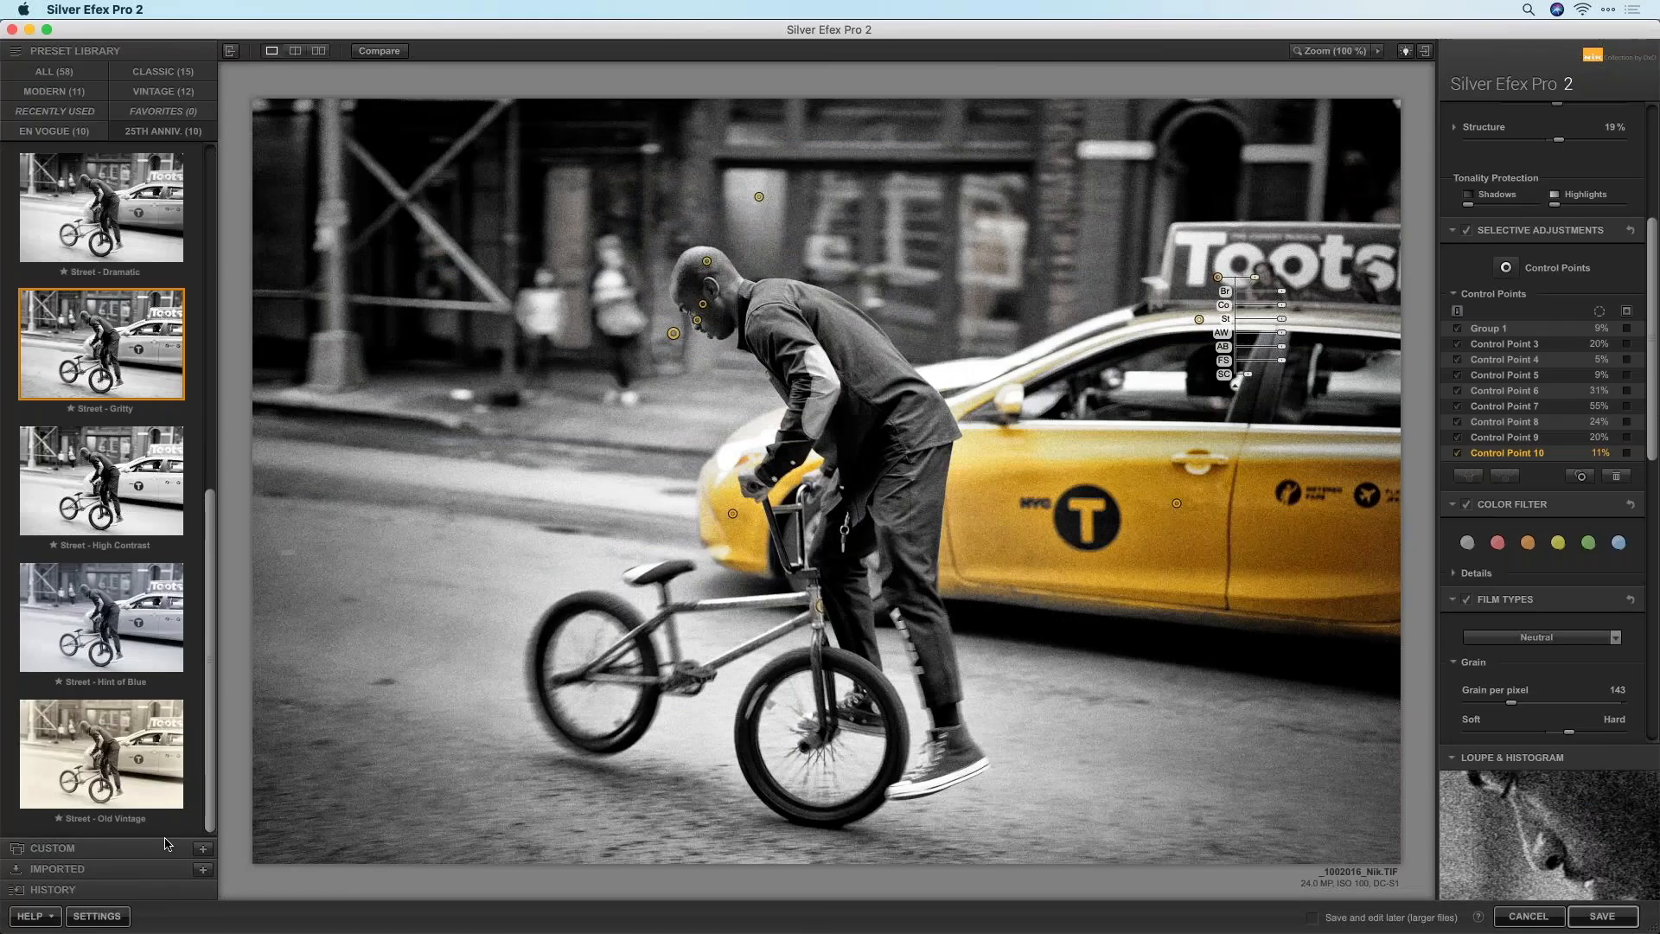
Save the current look as a custom preset named 'Gritty v2'
{"action": "left_click", "coordinate": [204, 854]}
{"action": "type", "text": "Gritty v2"}
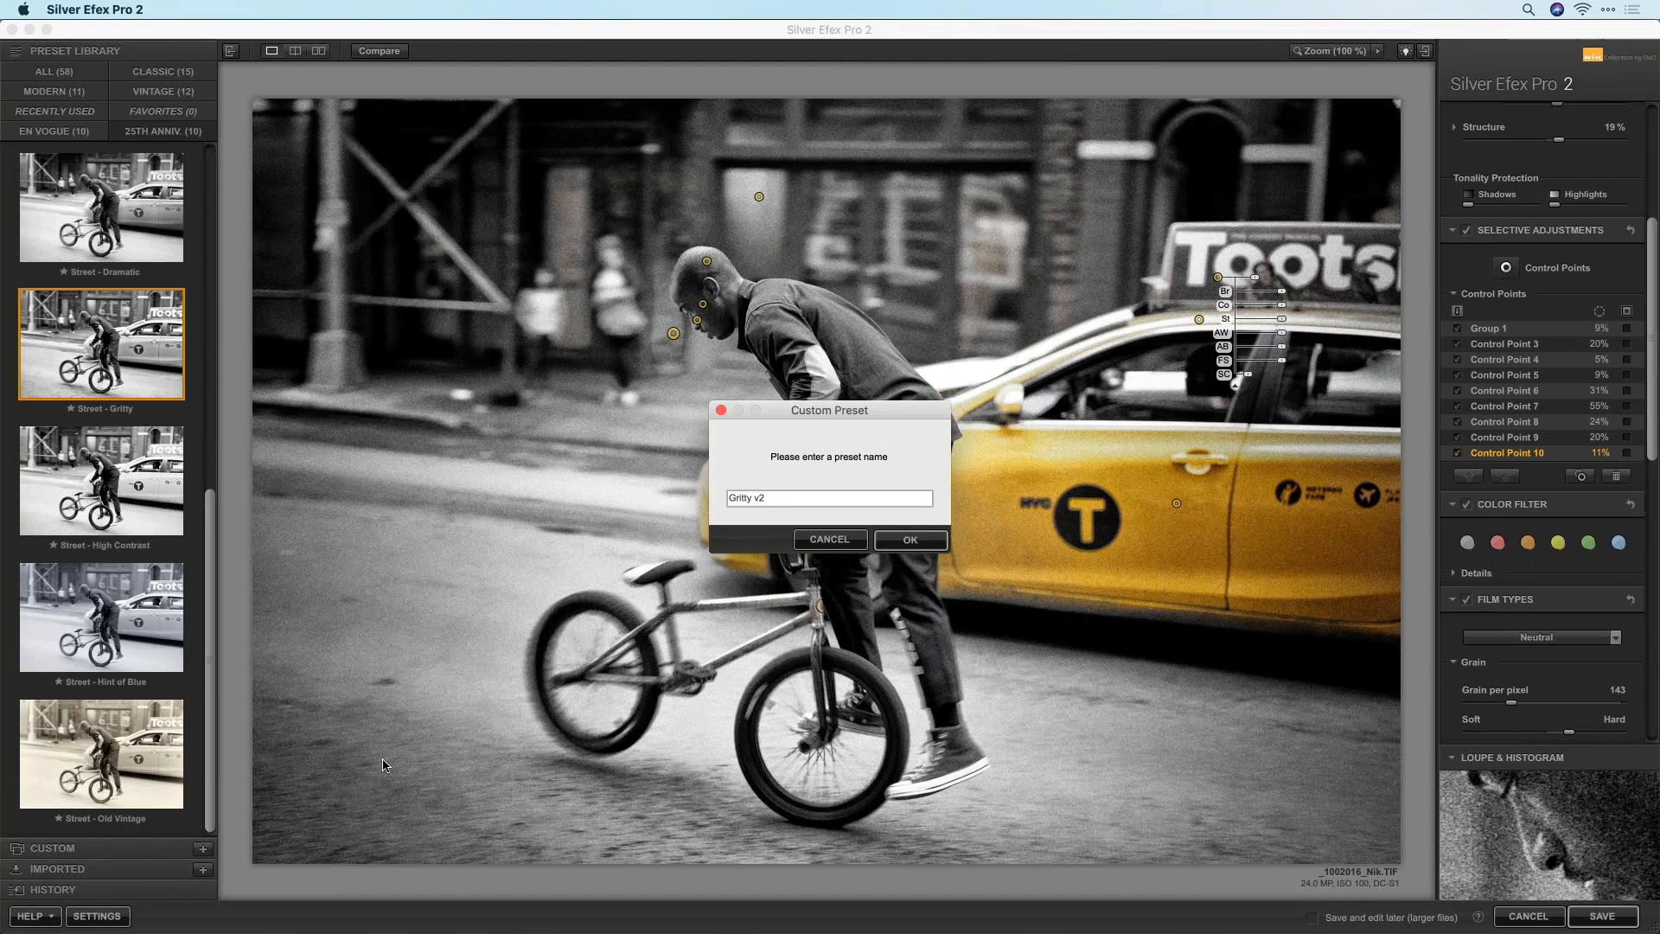
{"action": "key", "text": "Return"}
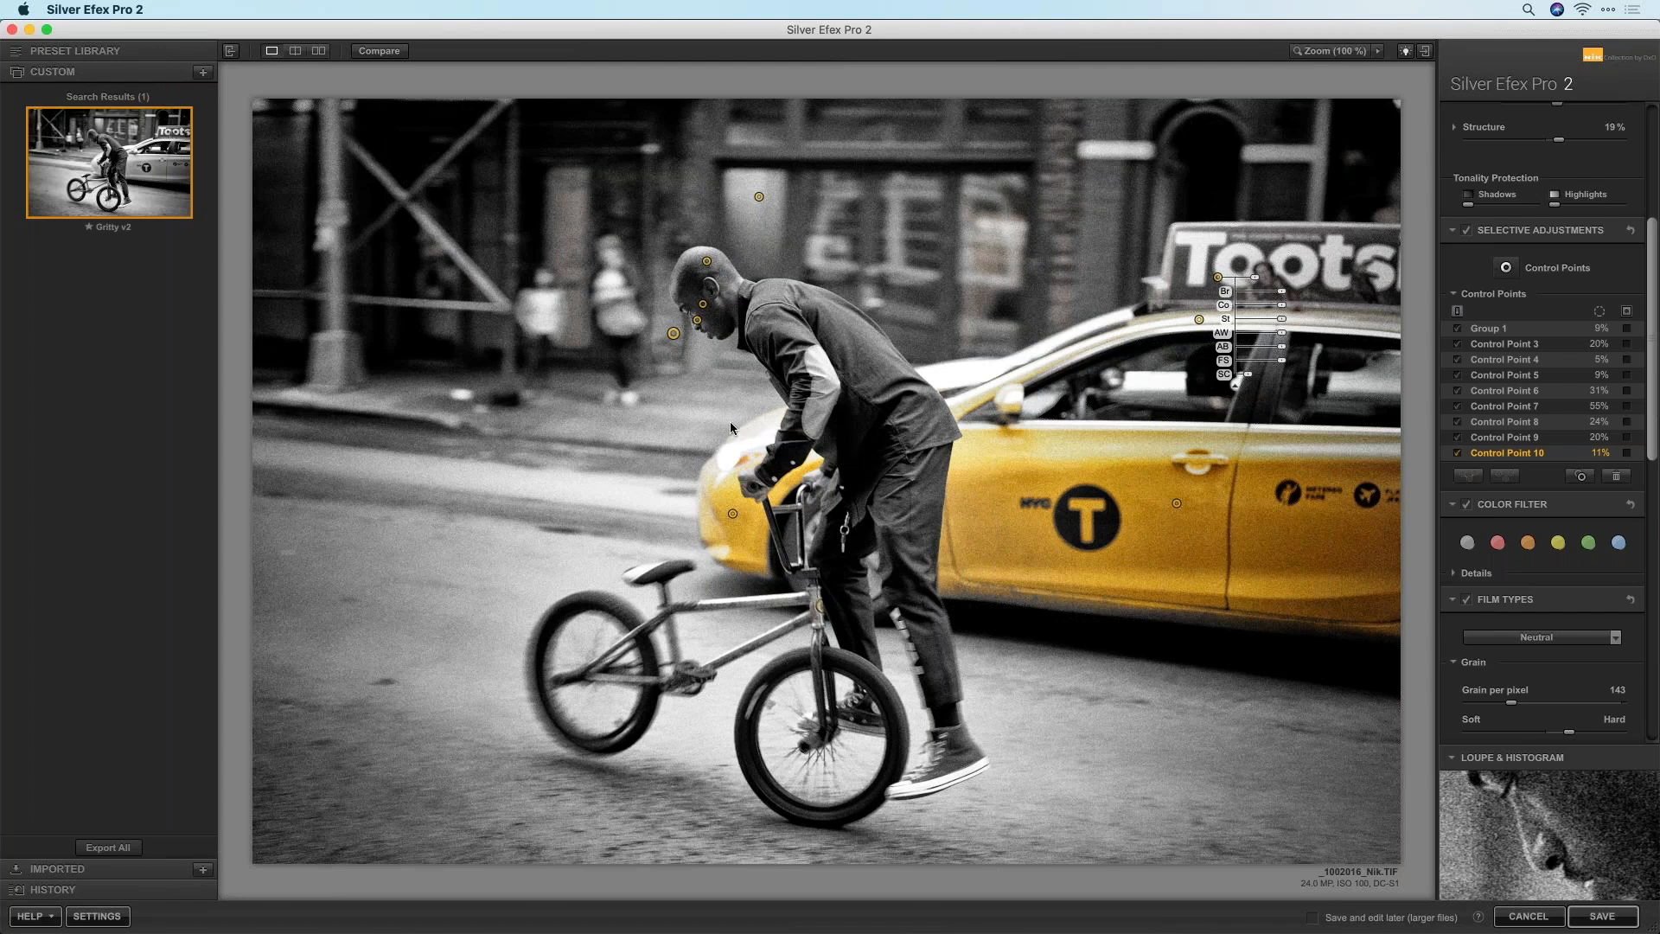
Place a control point on the rider's face and save a custom preset 'Gritty BMX temp'
{"action": "left_click", "coordinate": [697, 319]}
{"action": "mouse_move", "coordinate": [151, 192]}
{"action": "left_click", "coordinate": [204, 73]}
{"action": "type", "text": "Gritty BMX temp"}
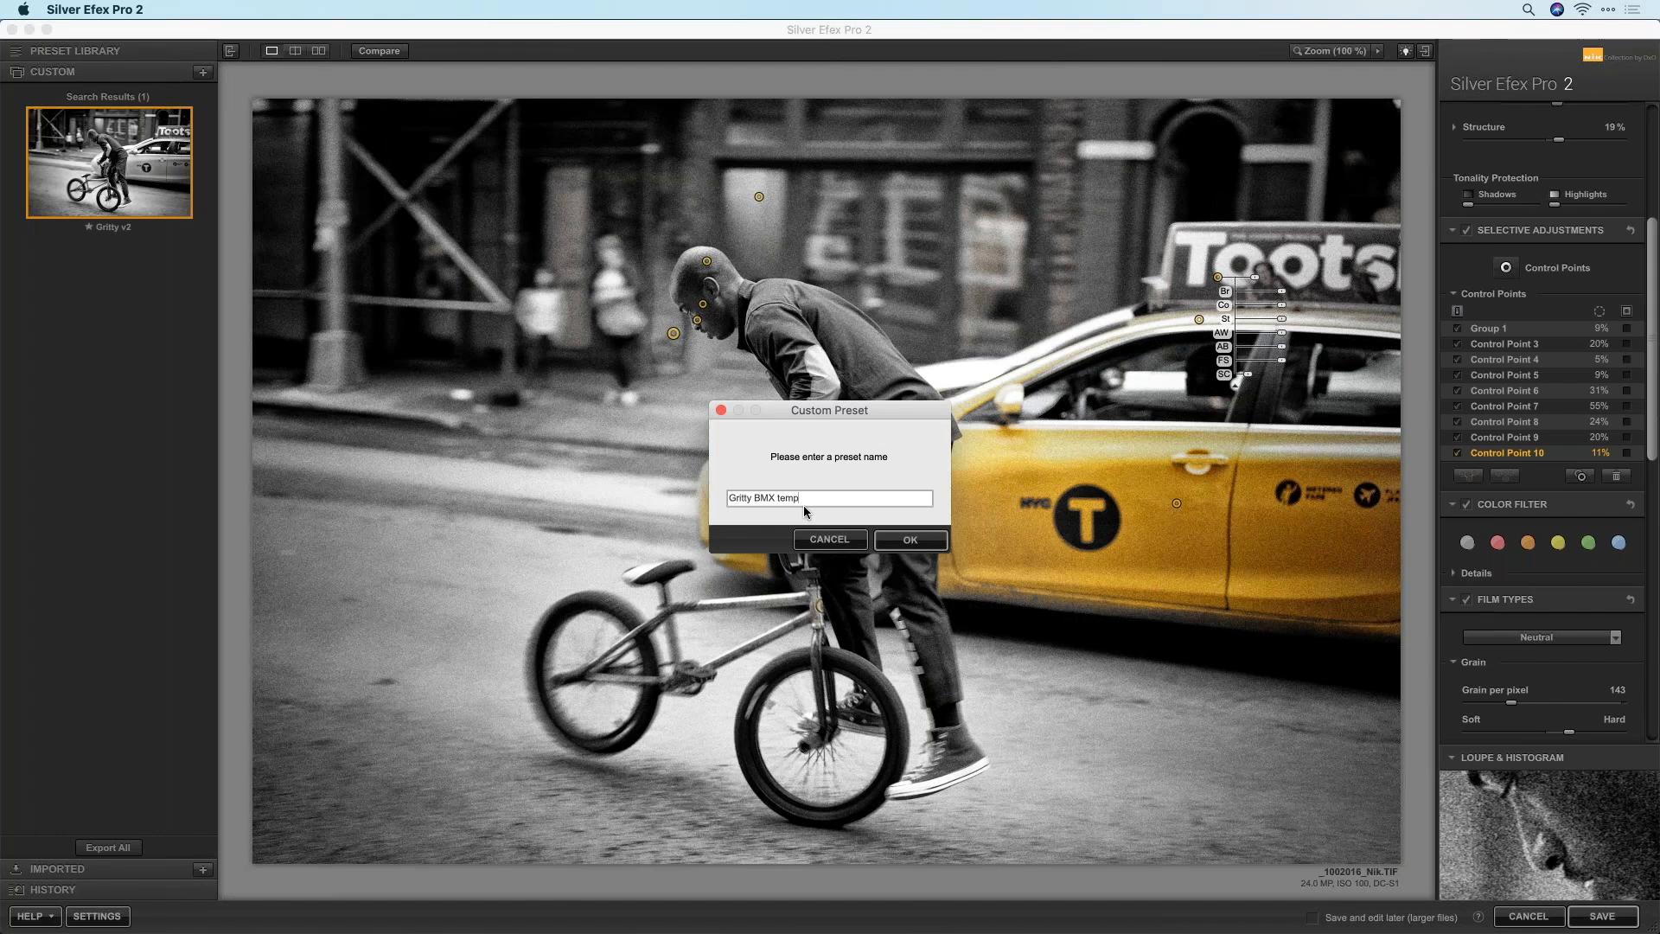
{"action": "left_click", "coordinate": [897, 543]}
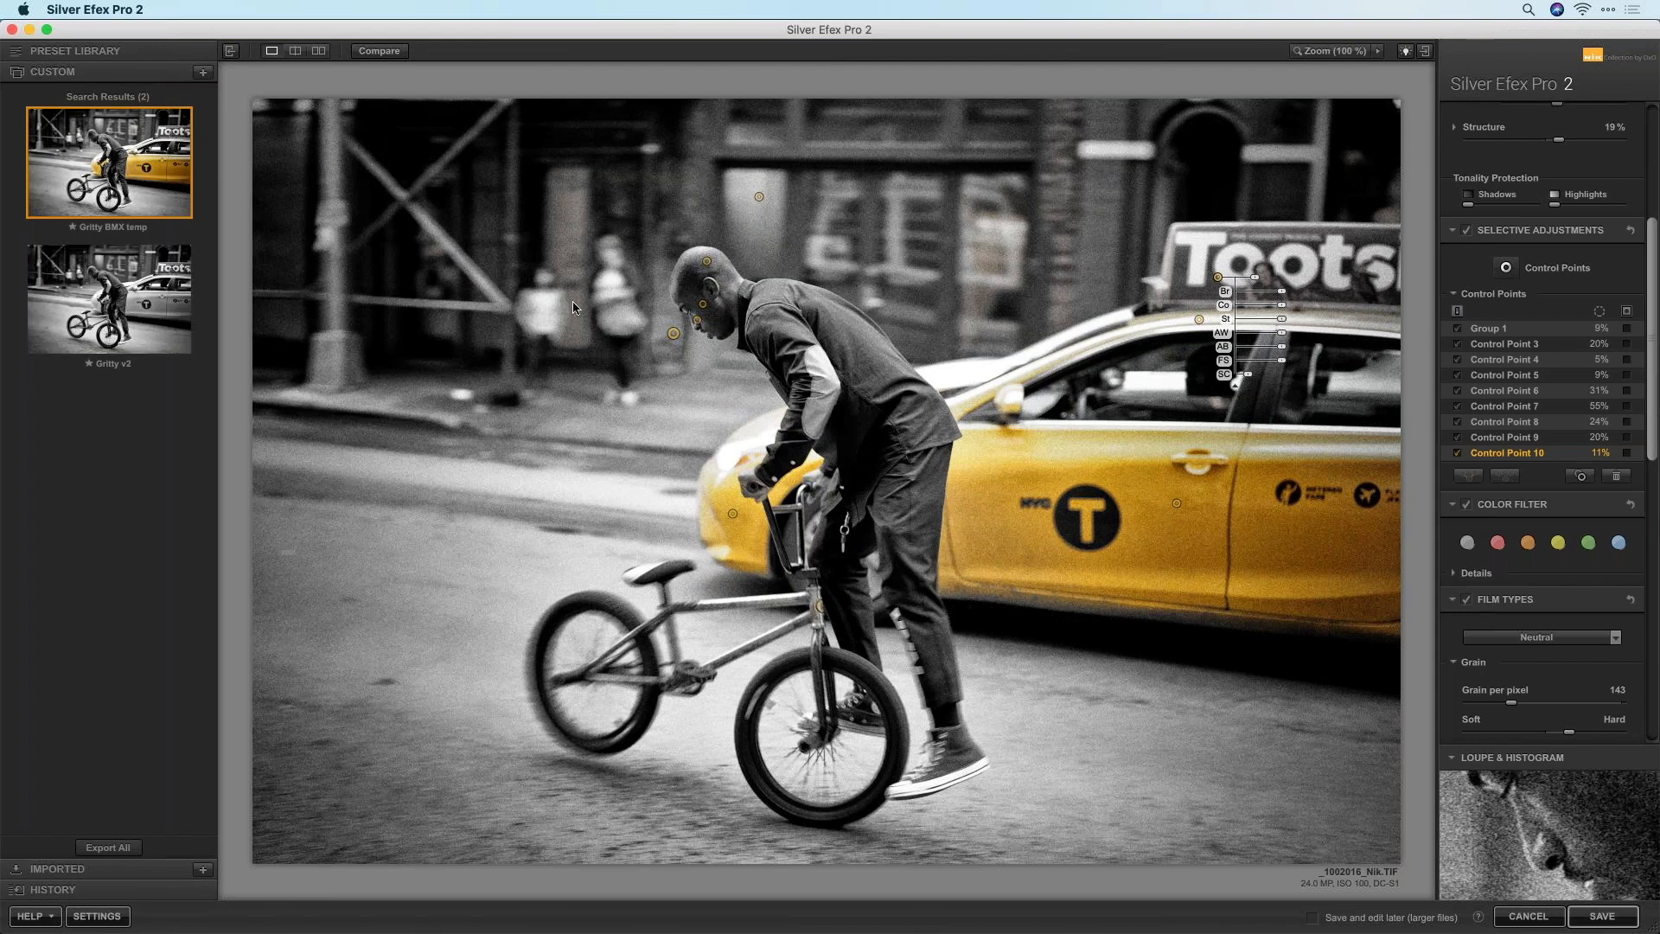
{"action": "left_click", "coordinate": [96, 76]}
Apply the 000 Neutral preset and reset Selective Adjustments, deleting all control points
{"action": "left_click", "coordinate": [58, 75]}
{"action": "left_click", "coordinate": [117, 251]}
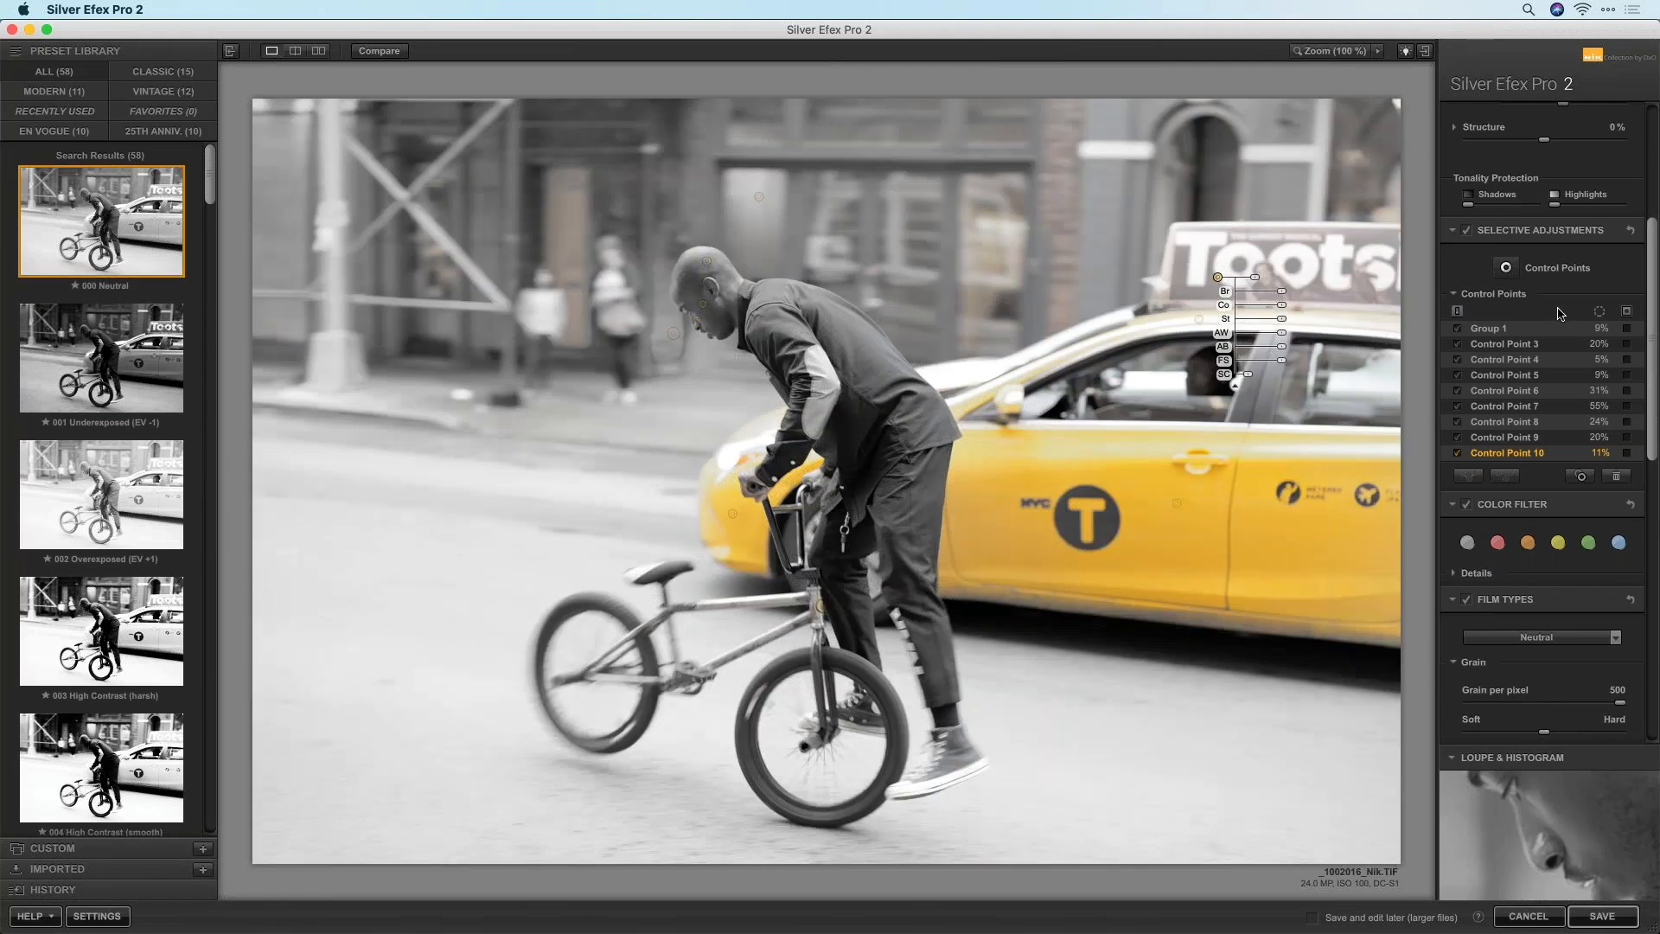
{"action": "left_click", "coordinate": [1630, 231]}
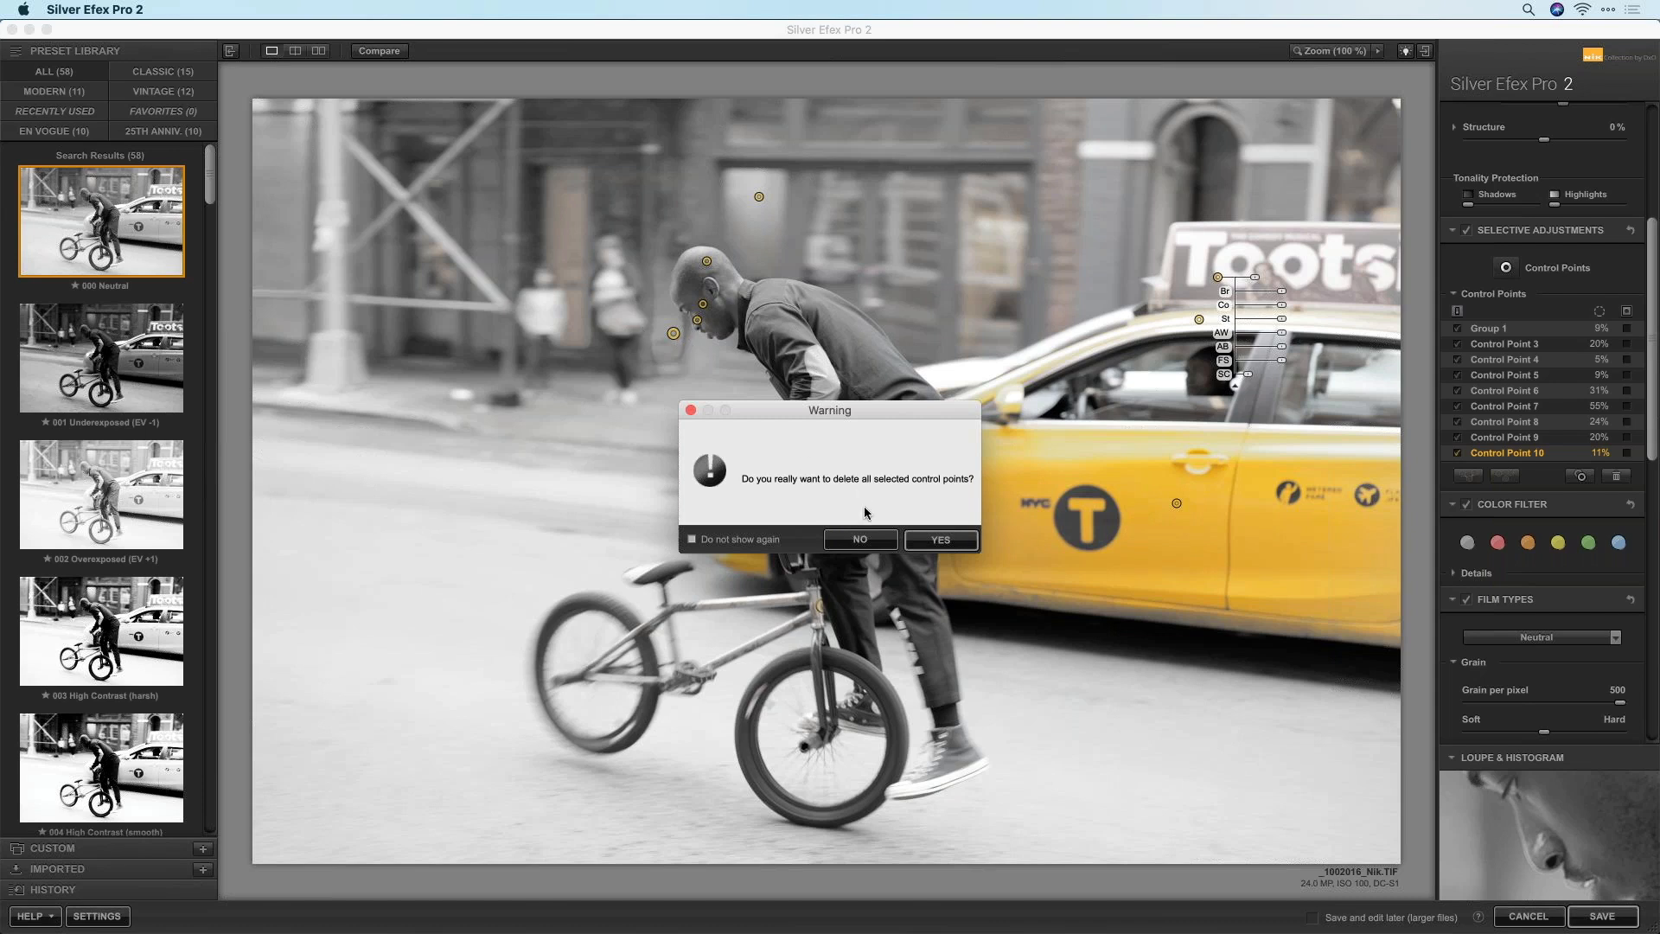
{"action": "left_click", "coordinate": [941, 541]}
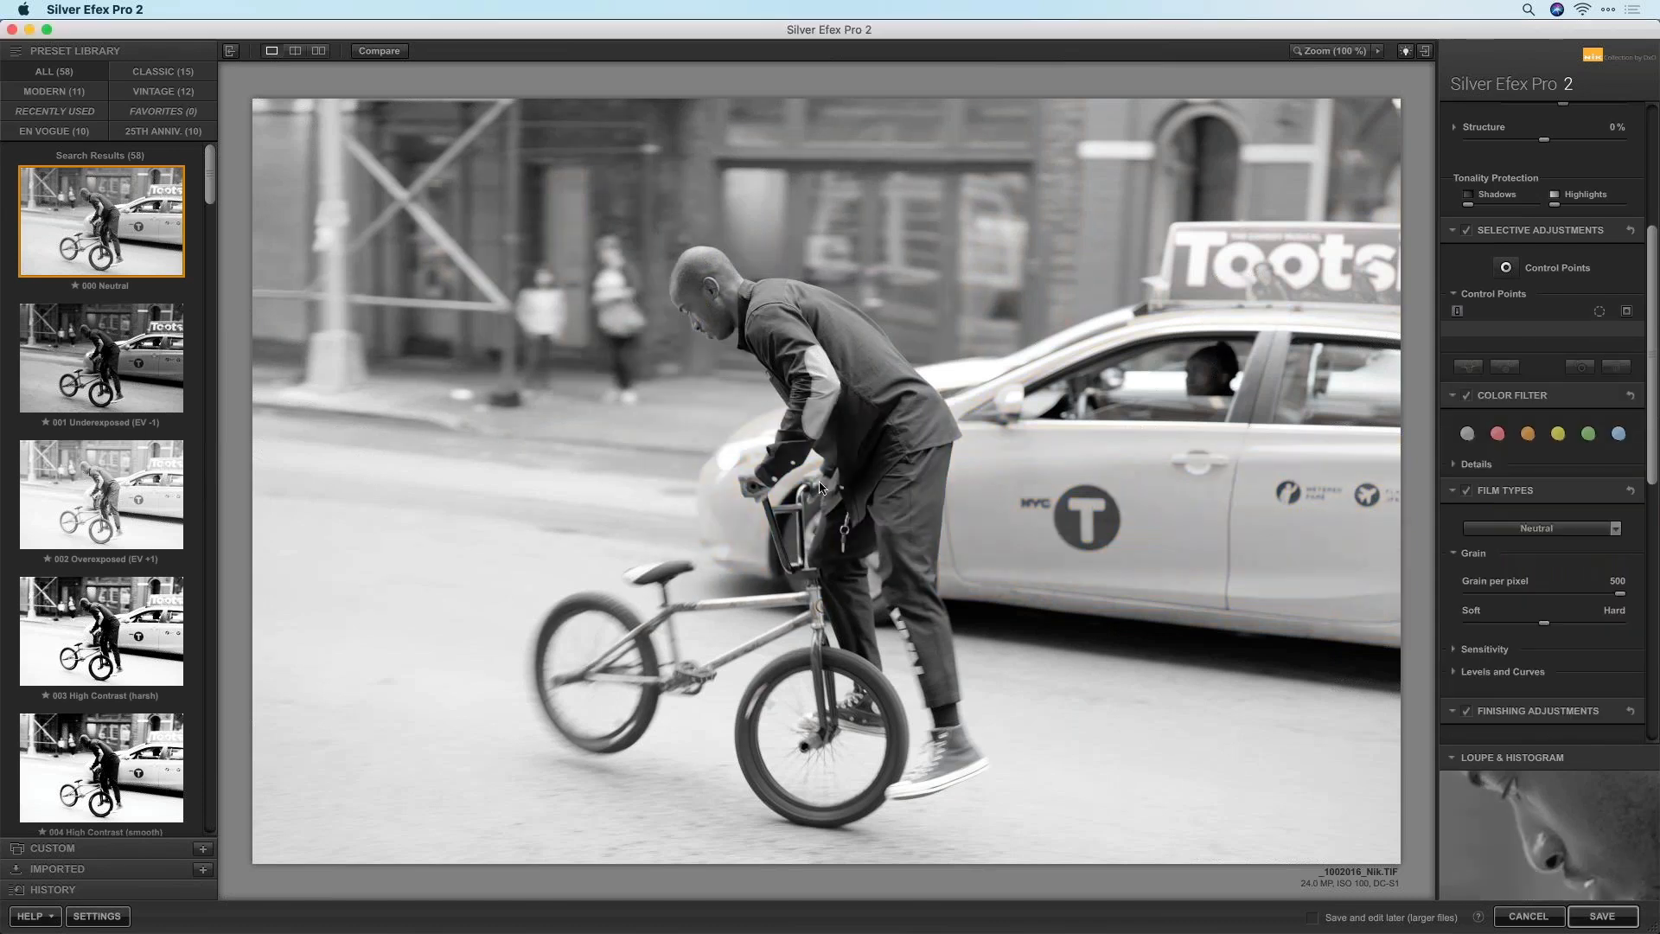
Apply the Street - Gritty preset, then the custom Gritty v2 preset
{"action": "left_click", "coordinate": [150, 129]}
{"action": "left_click_drag", "start_coordinate": [210, 213], "coordinate": [232, 628]}
{"action": "left_click", "coordinate": [101, 344]}
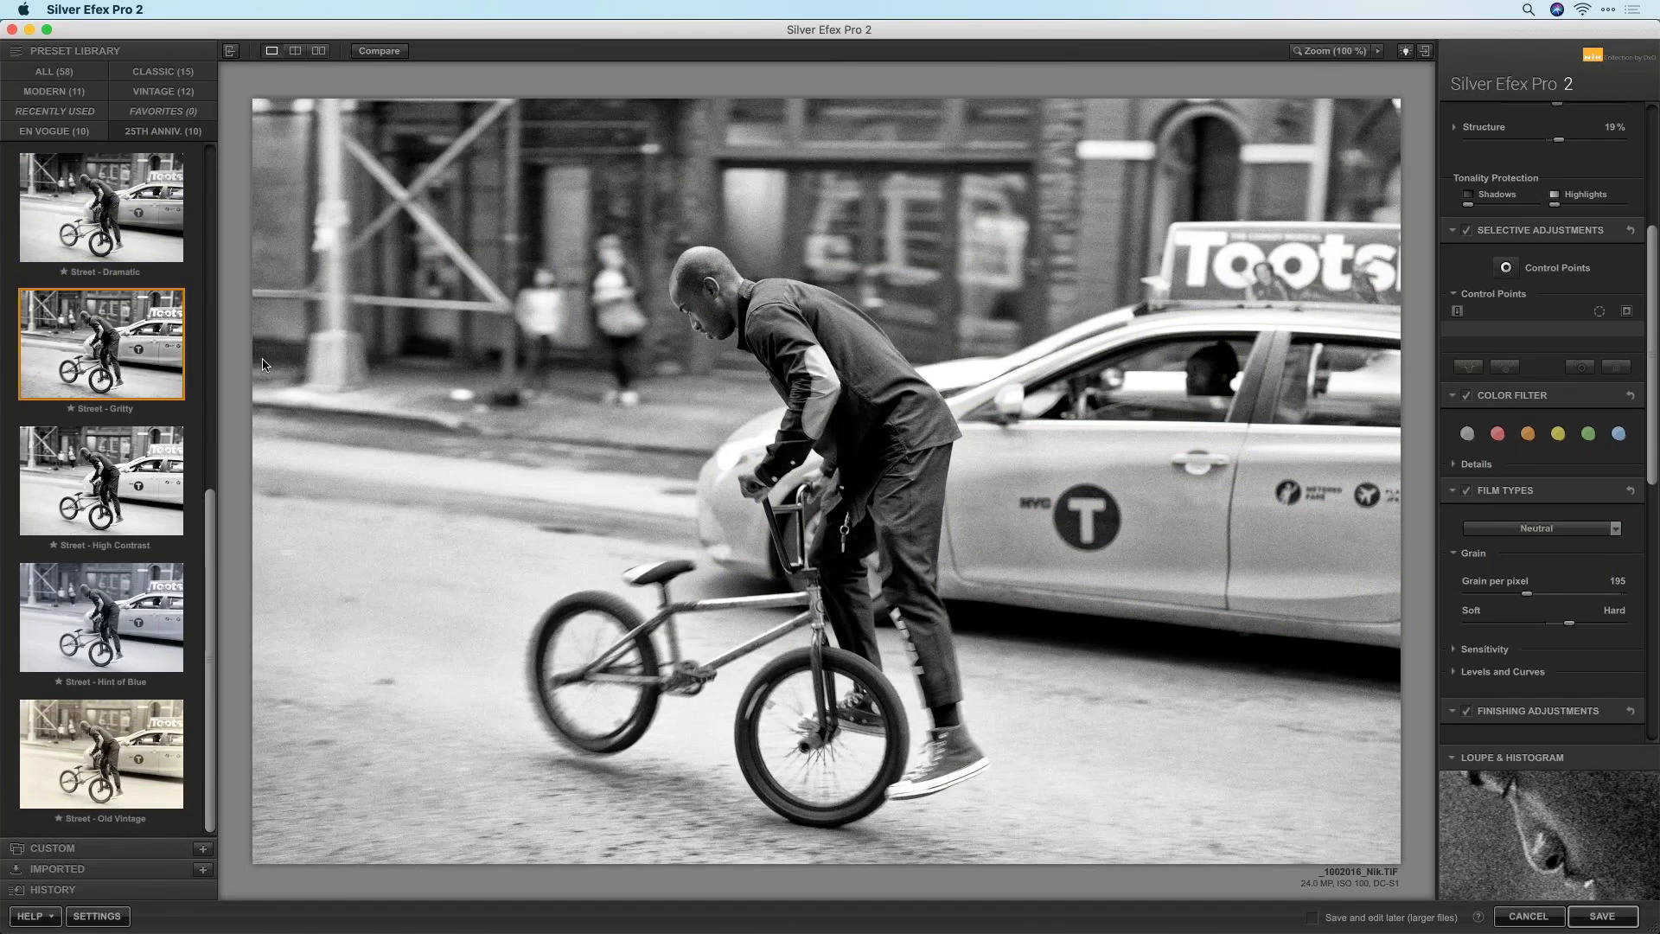
{"action": "left_click", "coordinate": [86, 848]}
{"action": "left_click", "coordinate": [110, 316]}
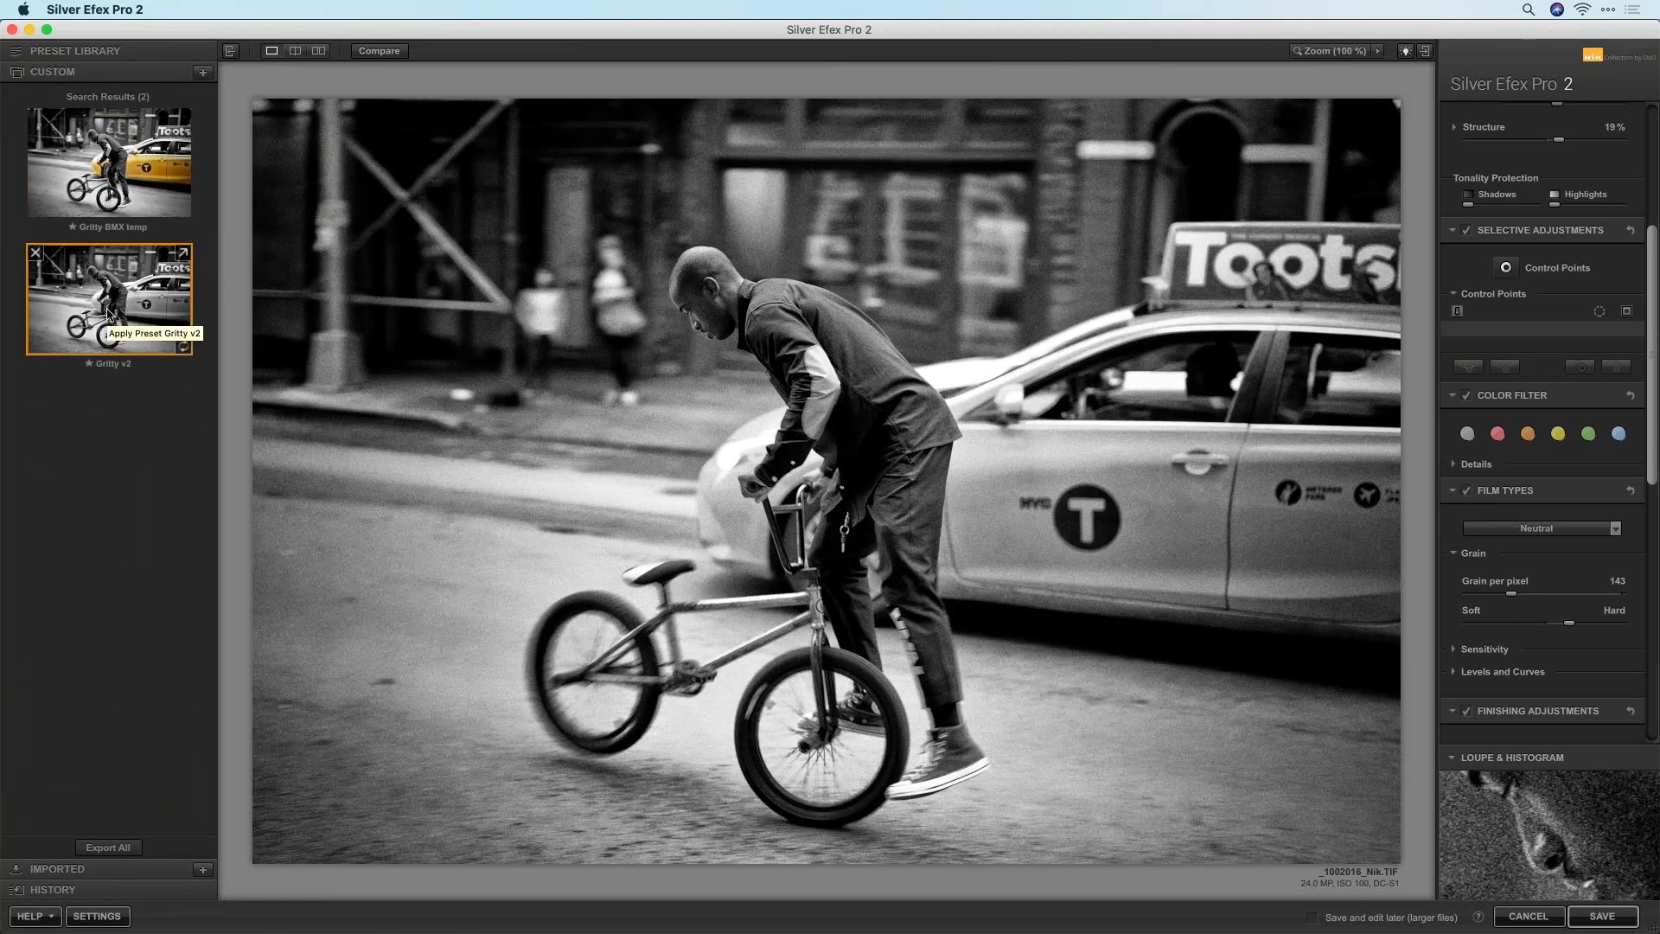
Apply Gritty BMX temp and delete all control points except the one on the taxi door
{"action": "left_click", "coordinate": [112, 175]}
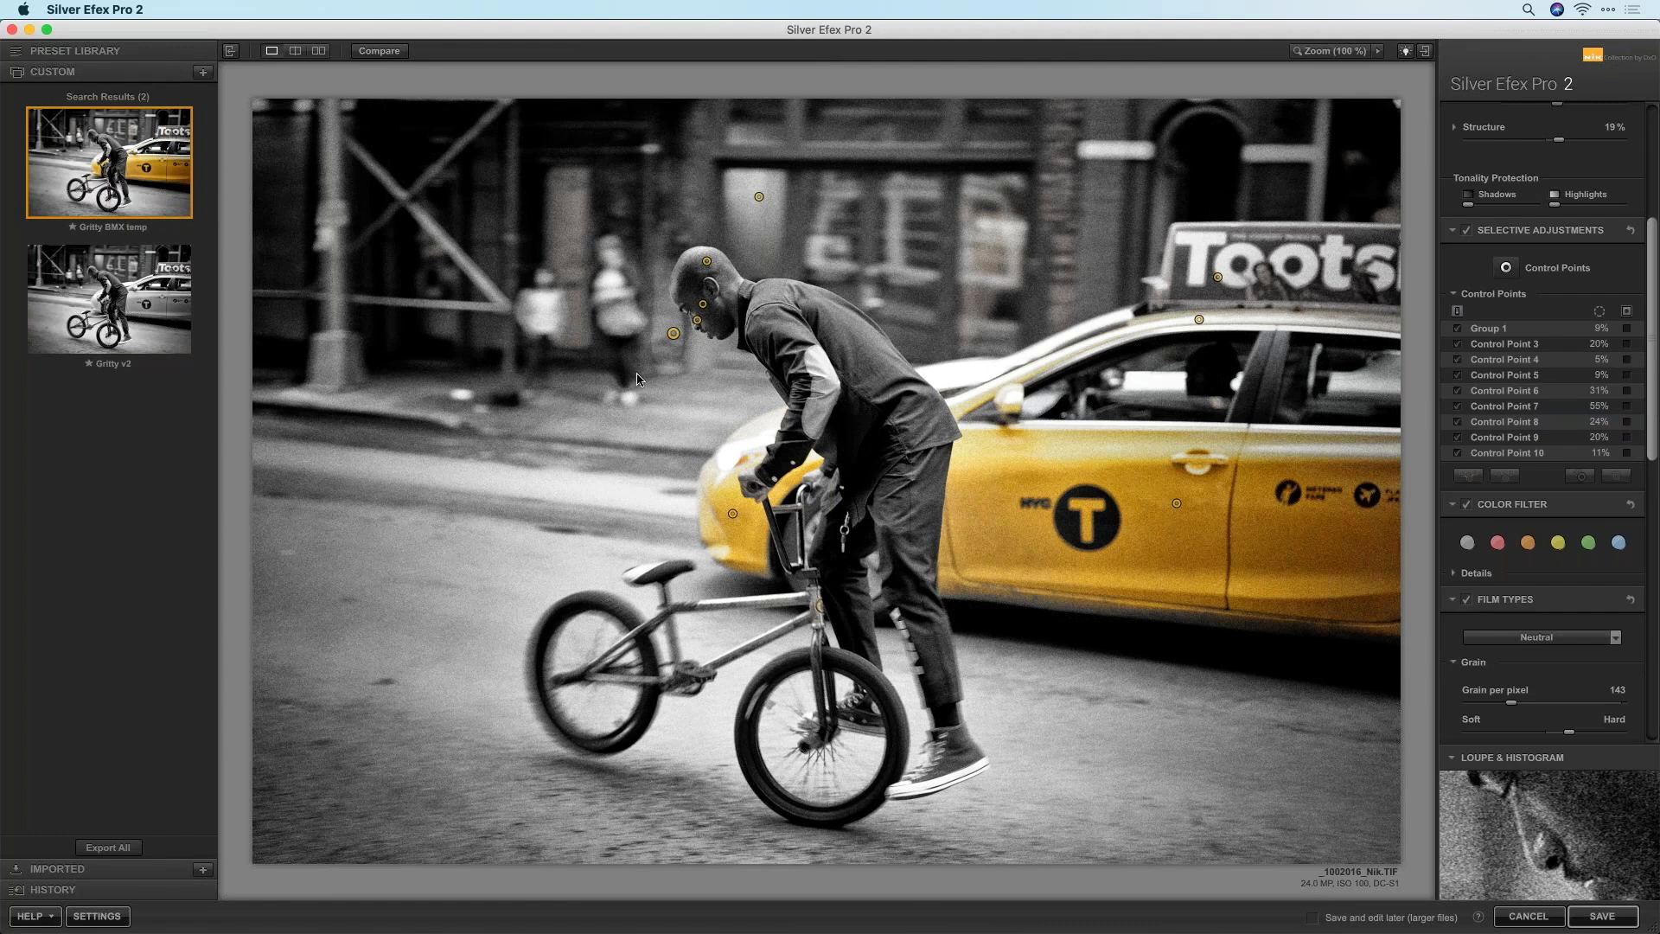
{"action": "left_click", "coordinate": [674, 334]}
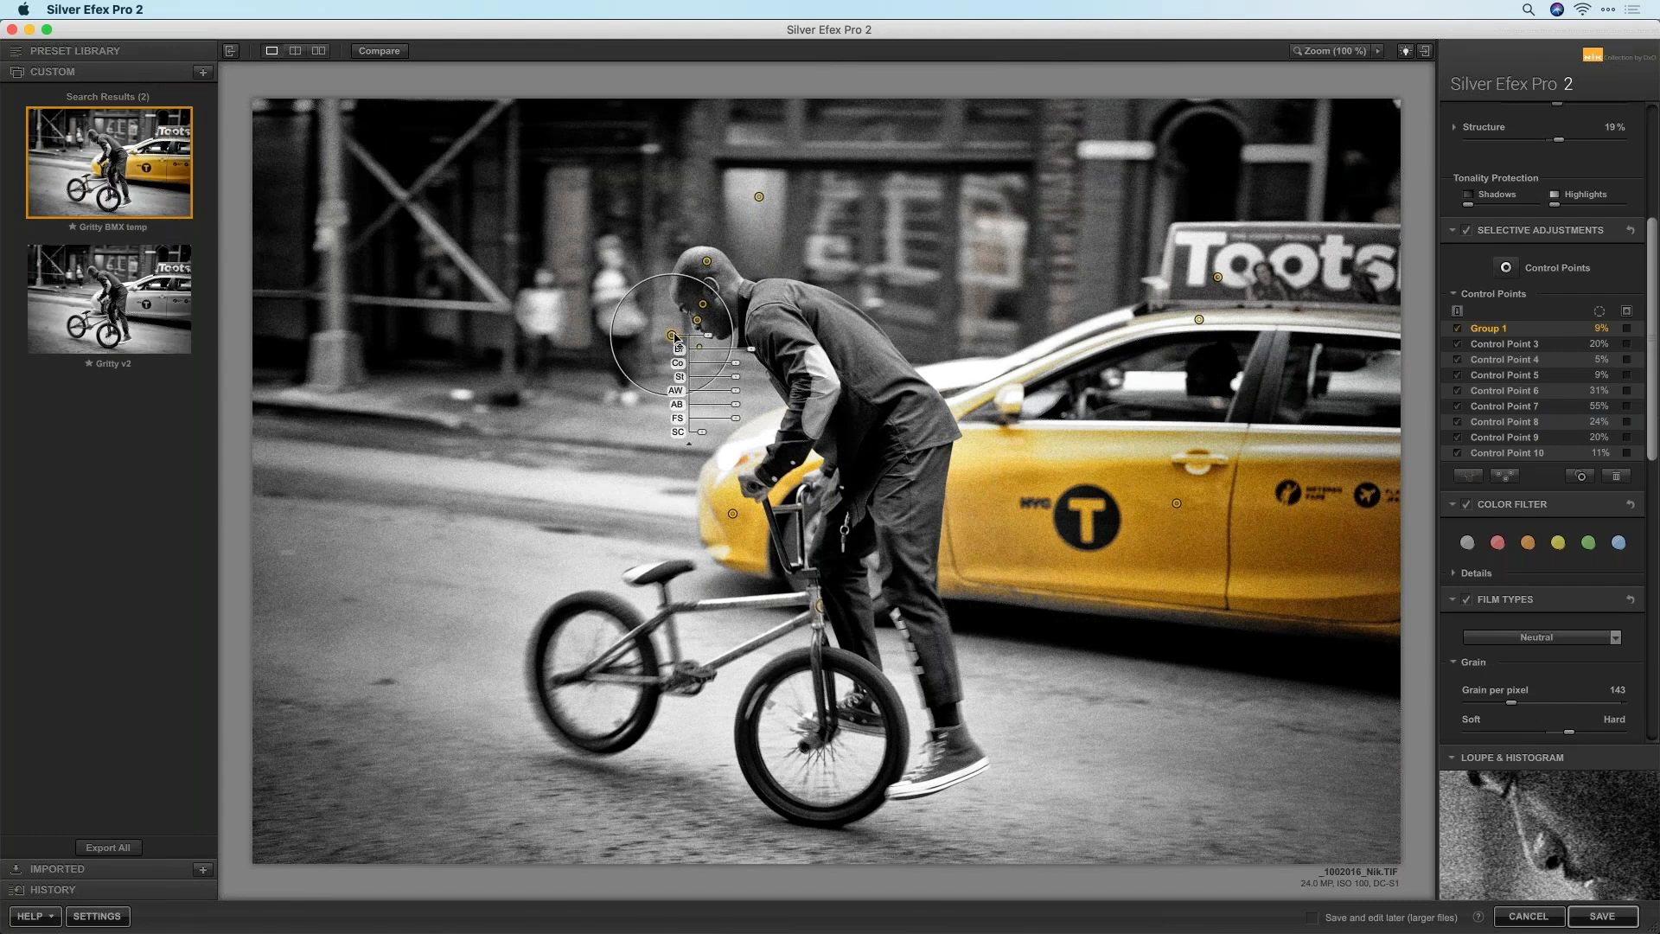
{"action": "key", "text": "Delete"}
{"action": "left_click", "coordinate": [703, 303]}
{"action": "key", "text": "Delete"}
{"action": "left_click", "coordinate": [706, 260]}
{"action": "key", "text": "Delete"}
{"action": "left_click", "coordinate": [759, 197]}
{"action": "key", "text": "Delete"}
{"action": "left_click", "coordinate": [697, 320]}
{"action": "key", "text": "Delete"}
{"action": "left_click", "coordinate": [699, 347]}
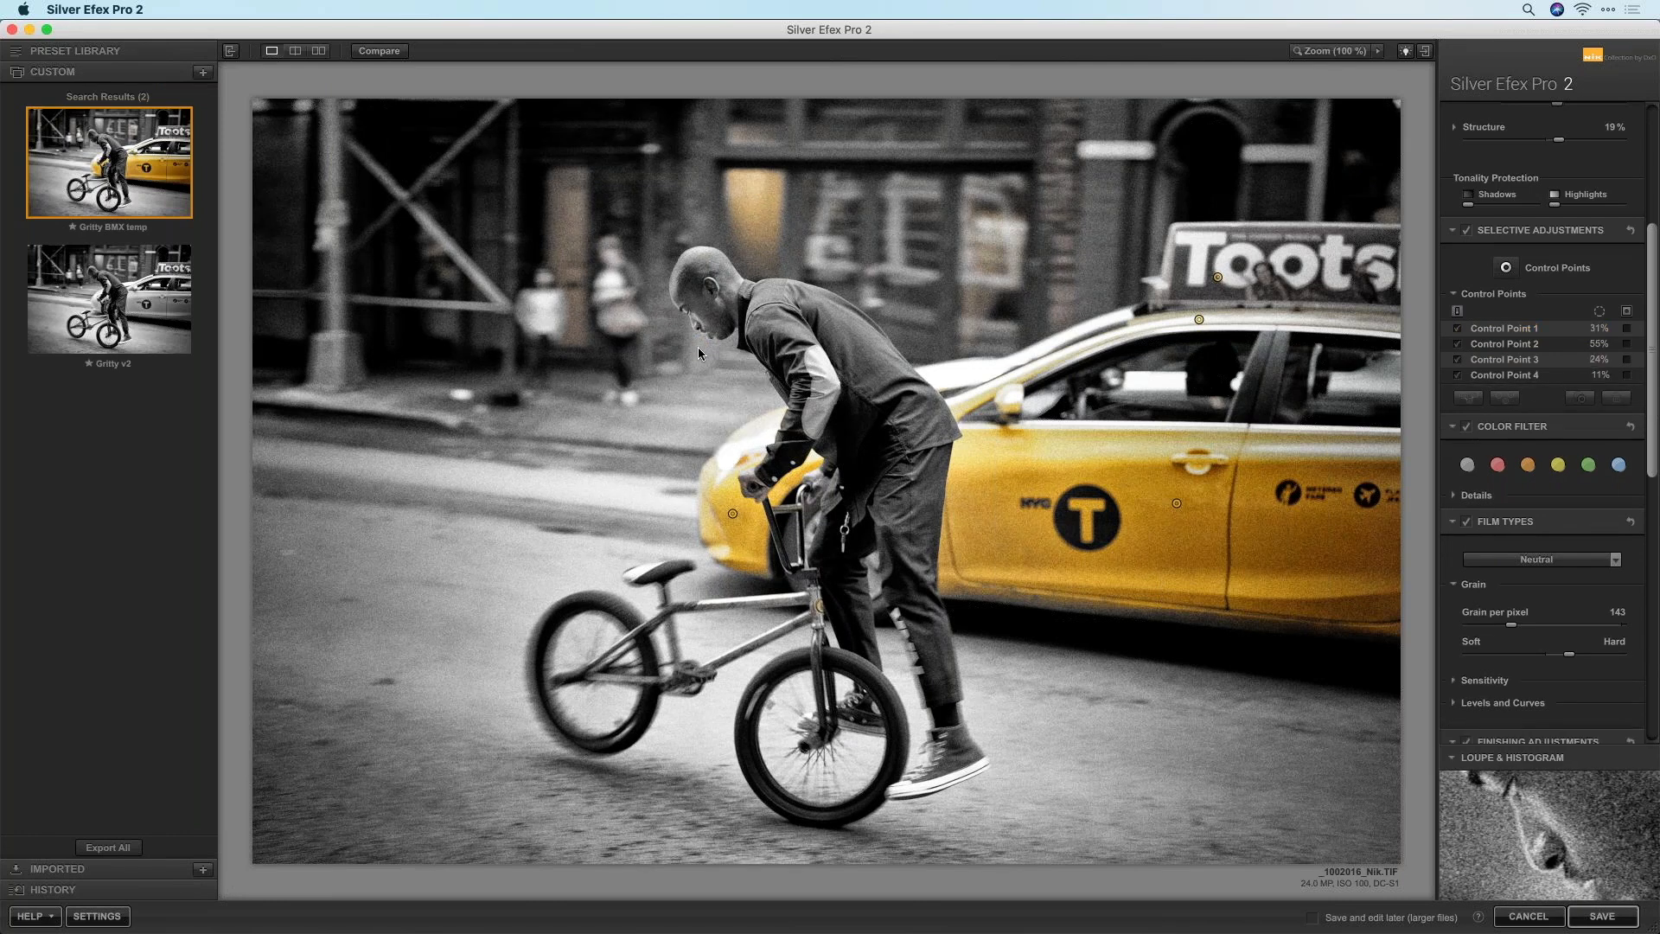
{"action": "key", "text": "Delete"}
{"action": "left_click", "coordinate": [734, 515]}
{"action": "key", "text": "Delete"}
{"action": "left_click", "coordinate": [1199, 319]}
{"action": "key", "text": "Delete"}
{"action": "left_click", "coordinate": [1218, 278]}
{"action": "key", "text": "Delete"}
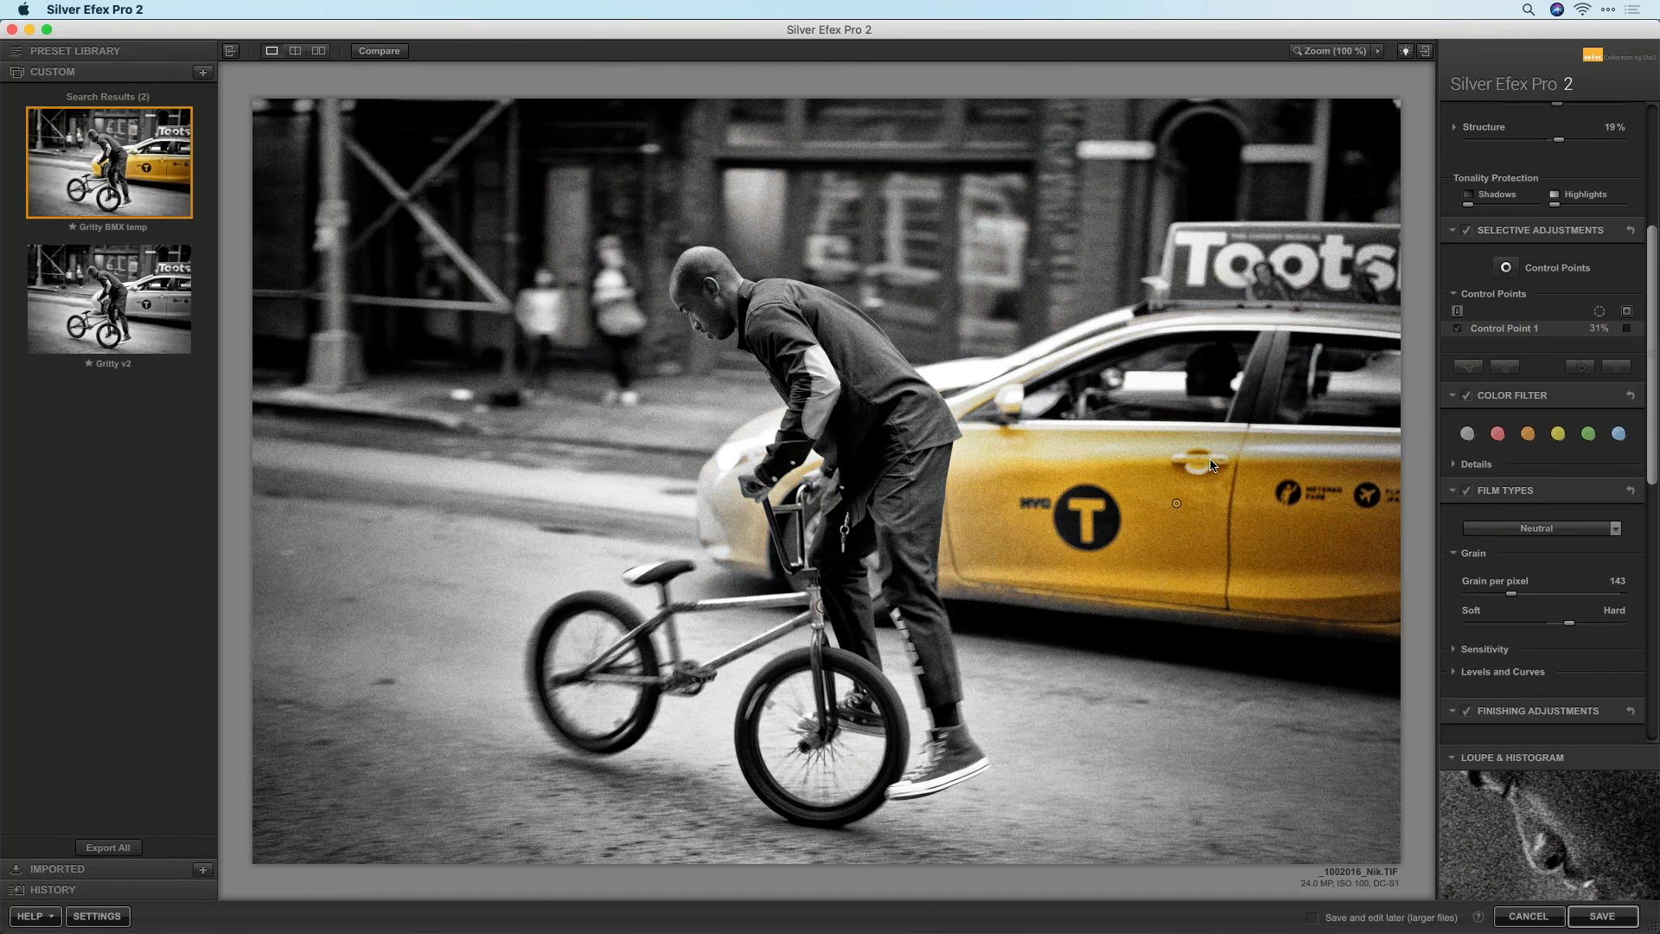
Reposition the taxi door control point and adjust its Selective Colorization amount
{"action": "left_click", "coordinate": [1177, 504]}
{"action": "left_click_drag", "start_coordinate": [1175, 508], "coordinate": [1171, 511]}
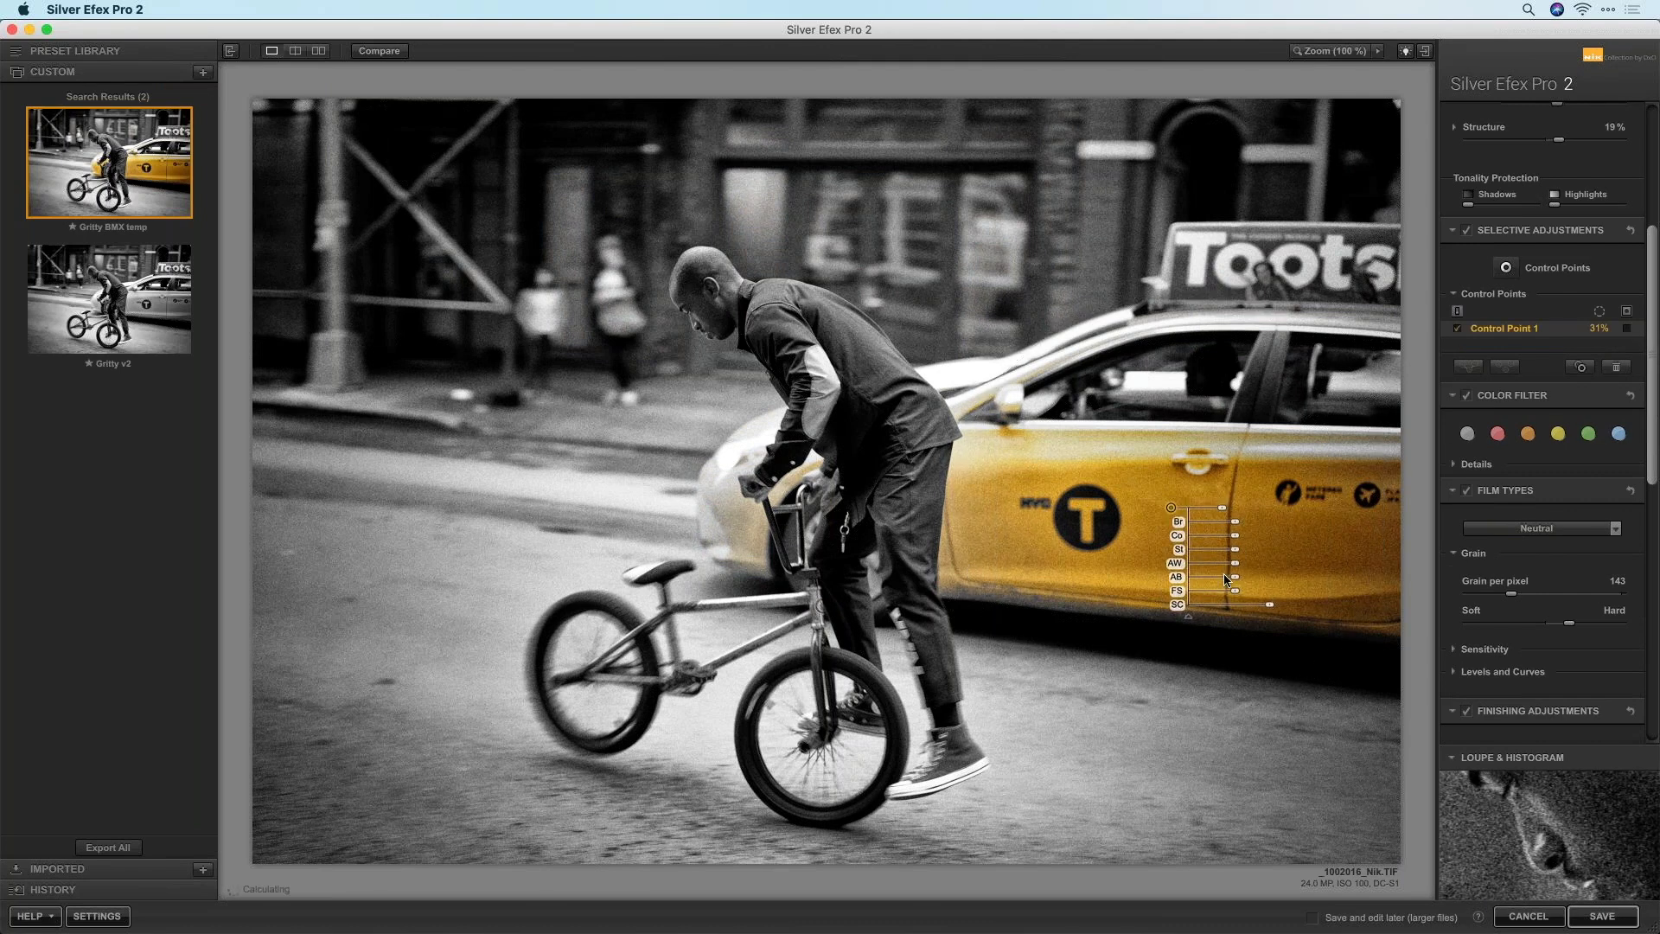
{"action": "left_click_drag", "start_coordinate": [1271, 605], "coordinate": [1277, 605]}
{"action": "left_click_drag", "start_coordinate": [1172, 509], "coordinate": [991, 513]}
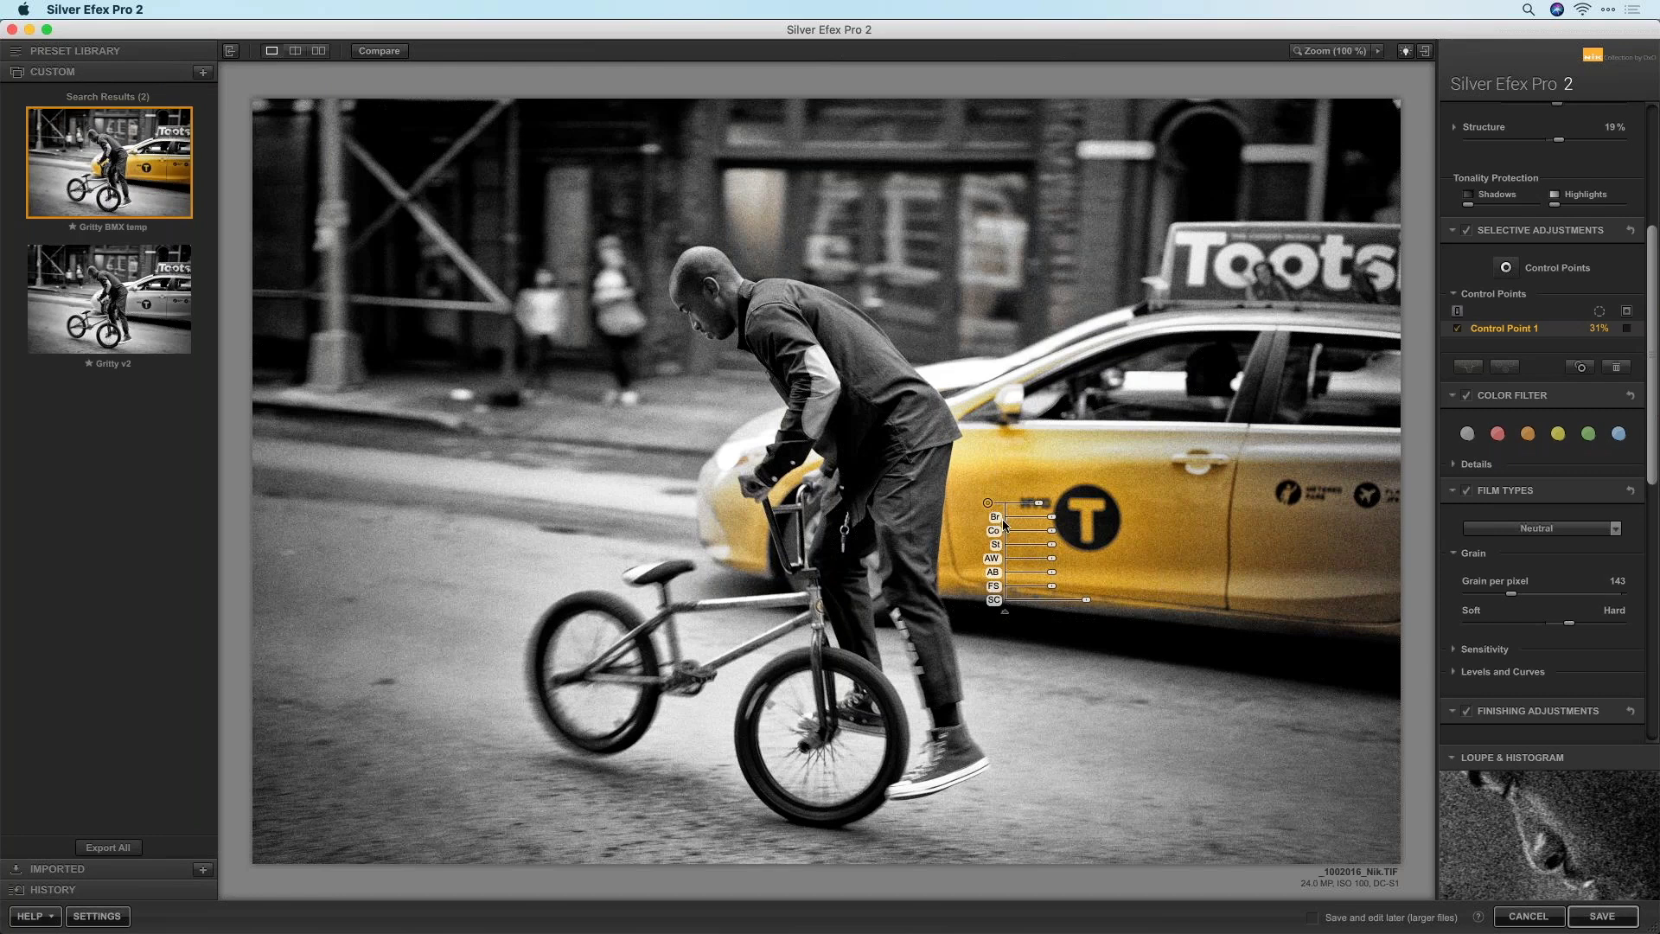
Save these settings as custom preset 'Gritty w/ SC', then reapply Gritty BMX temp
{"action": "left_click", "coordinate": [204, 73]}
{"action": "type", "text": "G"}
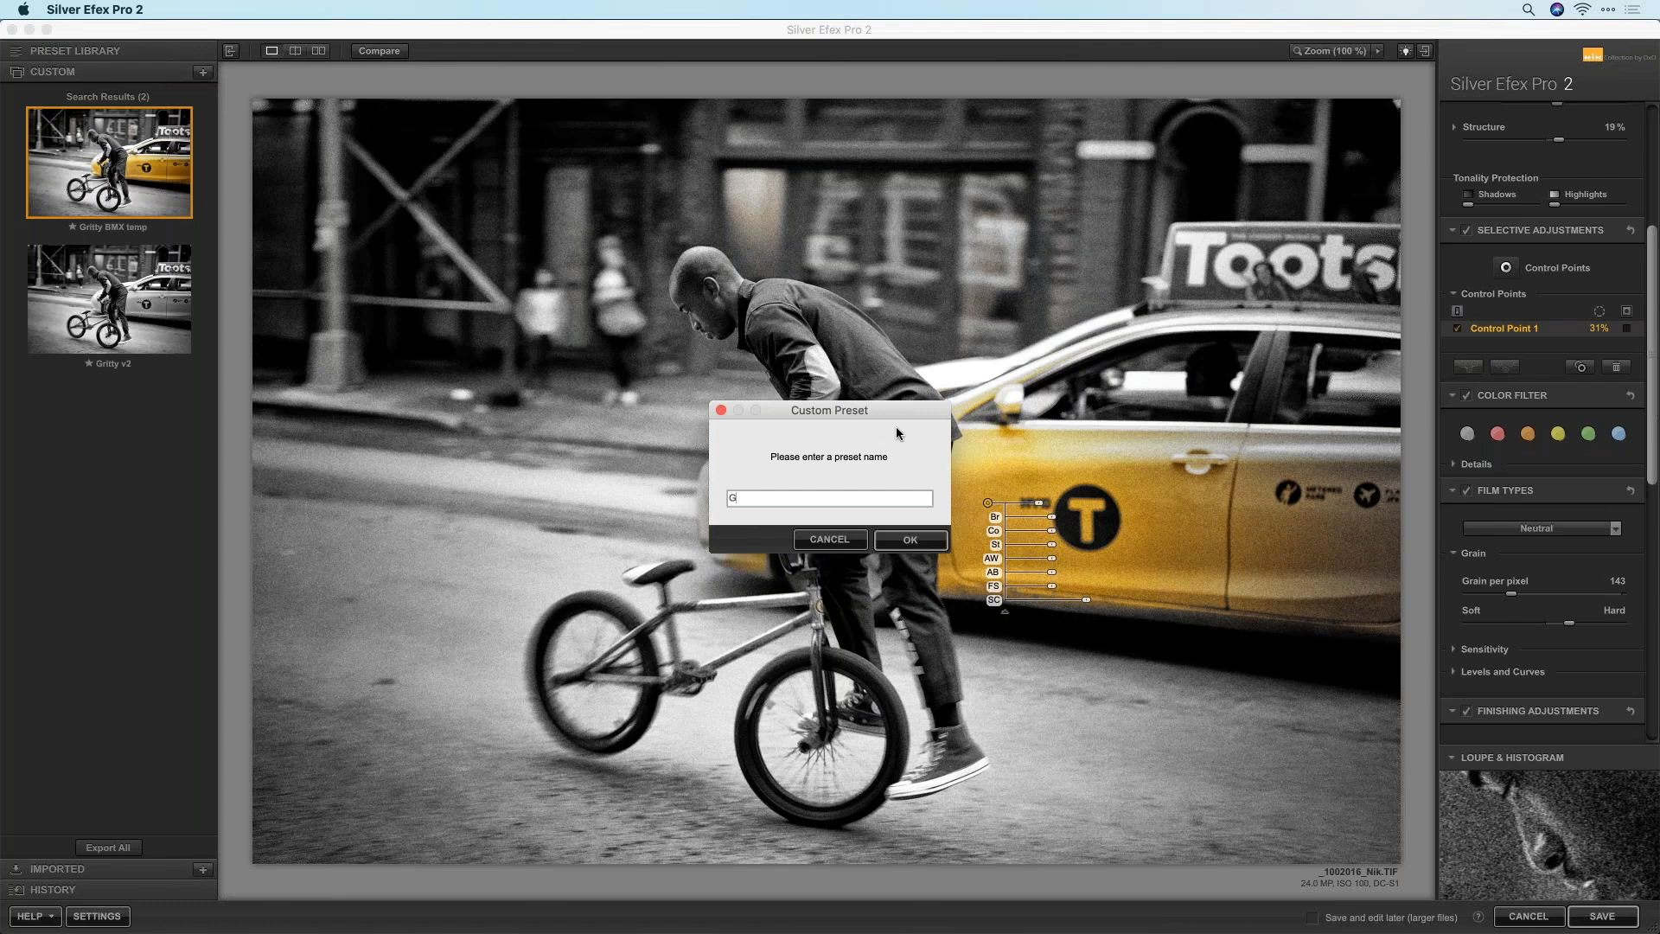
{"action": "type", "text": "ritty w/ selective"}
{"action": "key", "text": "BackSpace"}
{"action": "key", "text": "BackSpace"}
{"action": "key", "text": "BackSpace"}
{"action": "key", "text": "BackSpace"}
{"action": "key", "text": "BackSpace"}
{"action": "key", "text": "BackSpace"}
{"action": "key", "text": "BackSpace"}
{"action": "key", "text": "BackSpace"}
{"action": "key", "text": "BackSpace"}
{"action": "key", "text": "BackSpace"}
{"action": "type", "text": "SC"}
{"action": "left_click", "coordinate": [910, 541]}
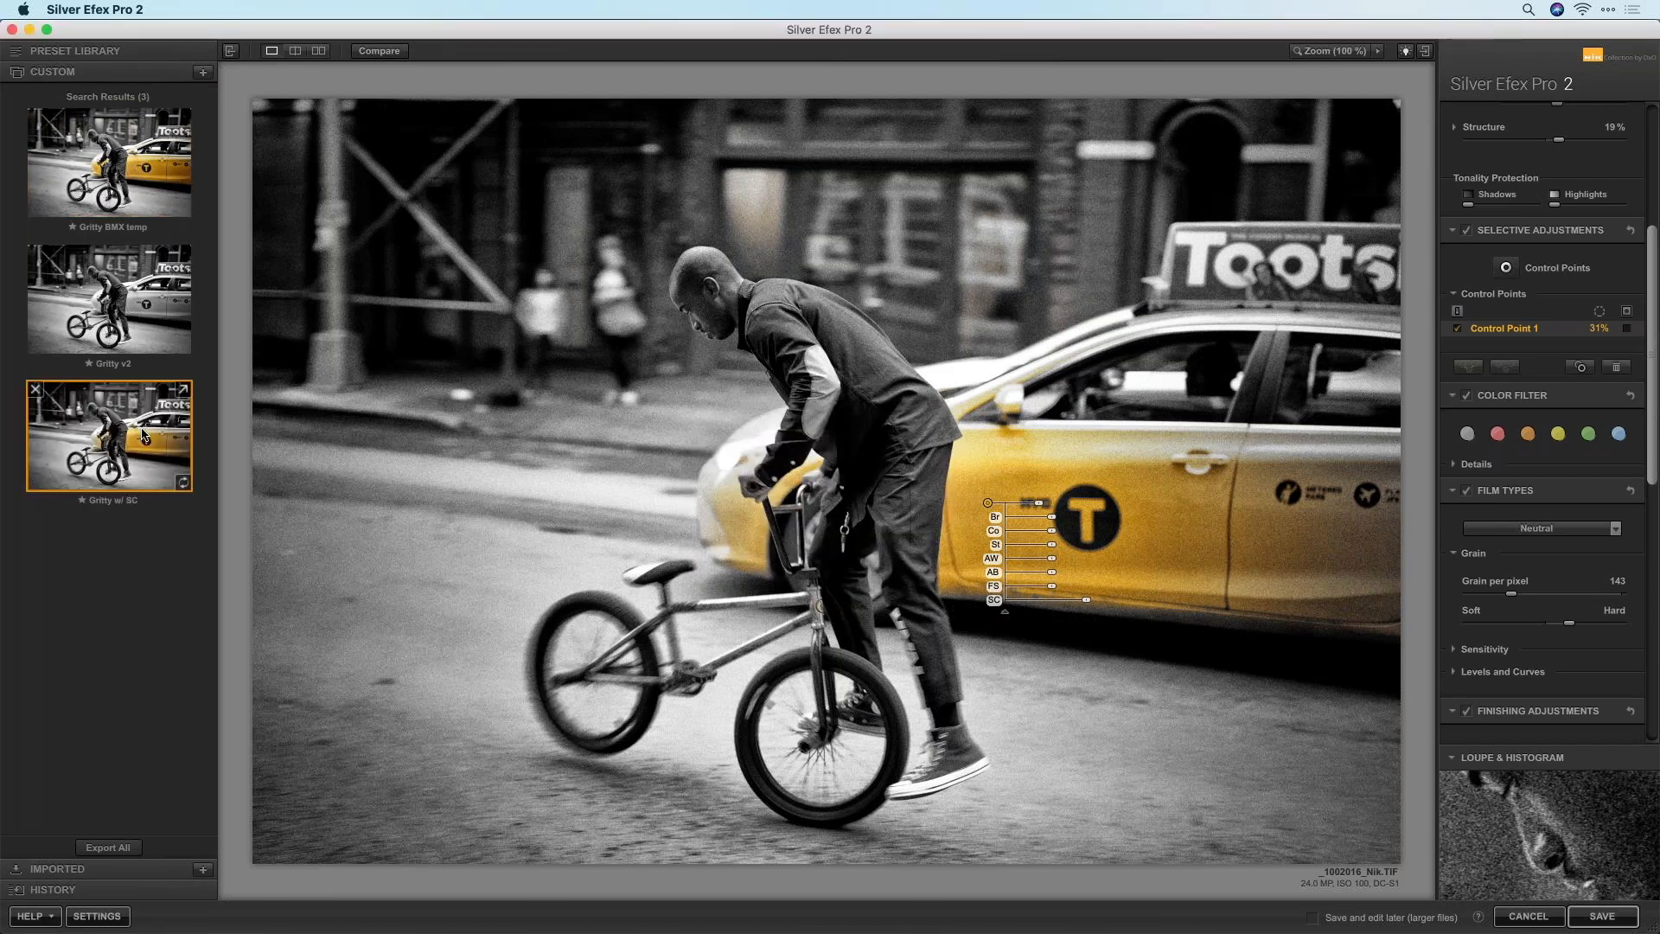
{"action": "left_click", "coordinate": [126, 192]}
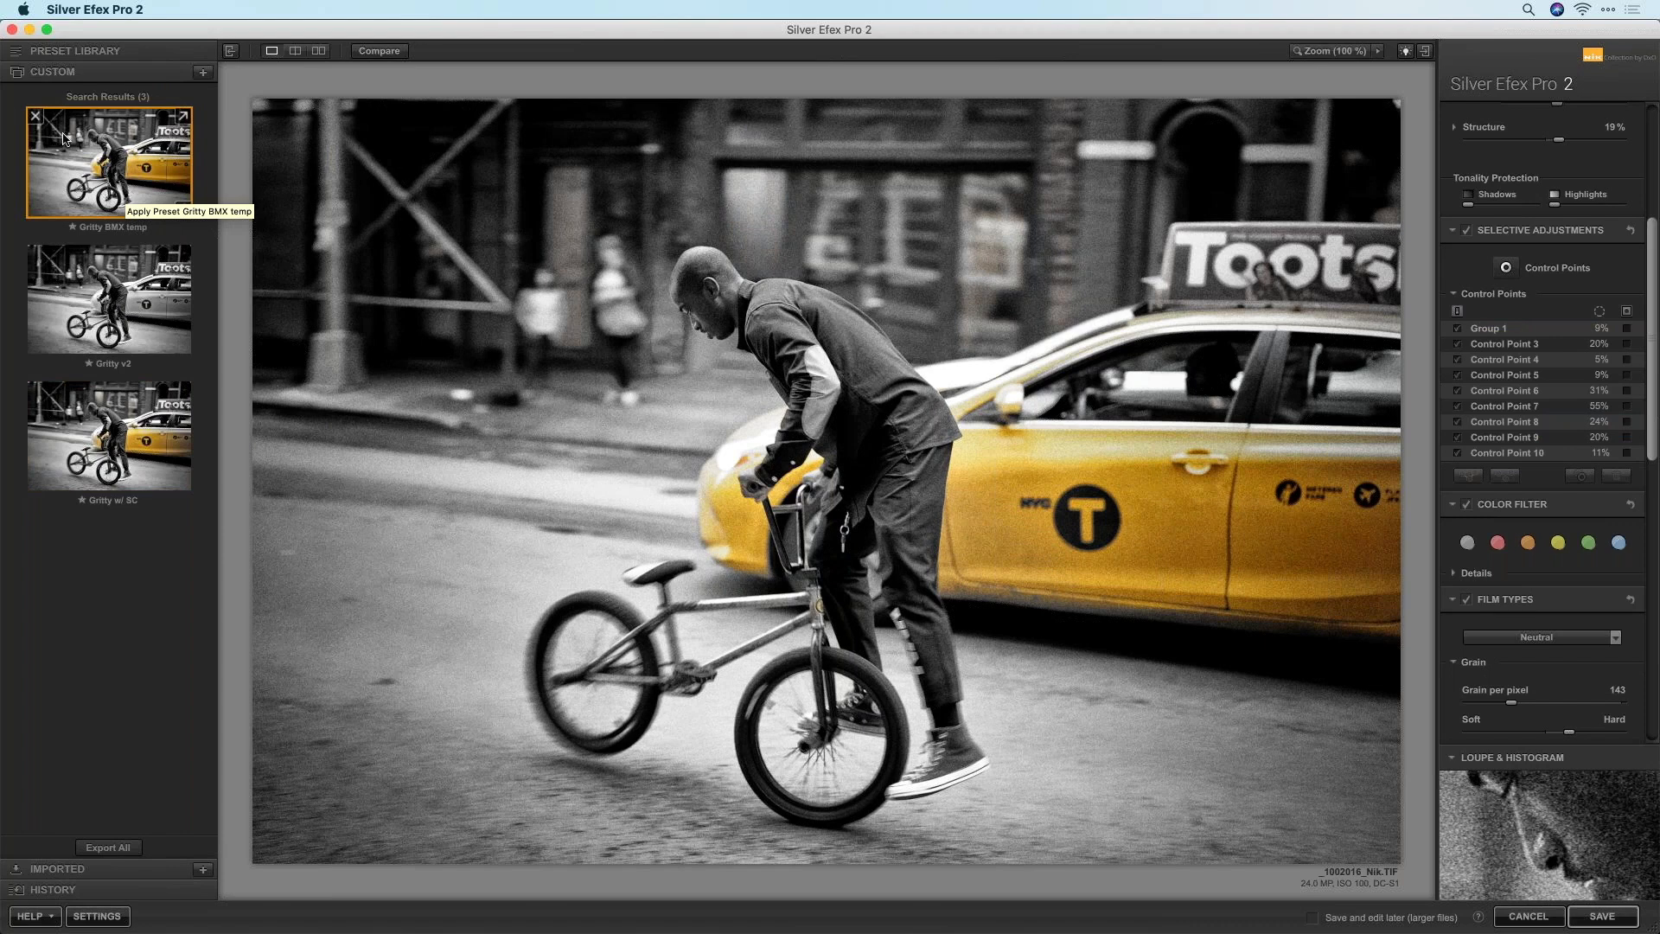
Delete the Gritty BMX temp preset and save the conversion back to PhotoLab
{"action": "left_click", "coordinate": [35, 115]}
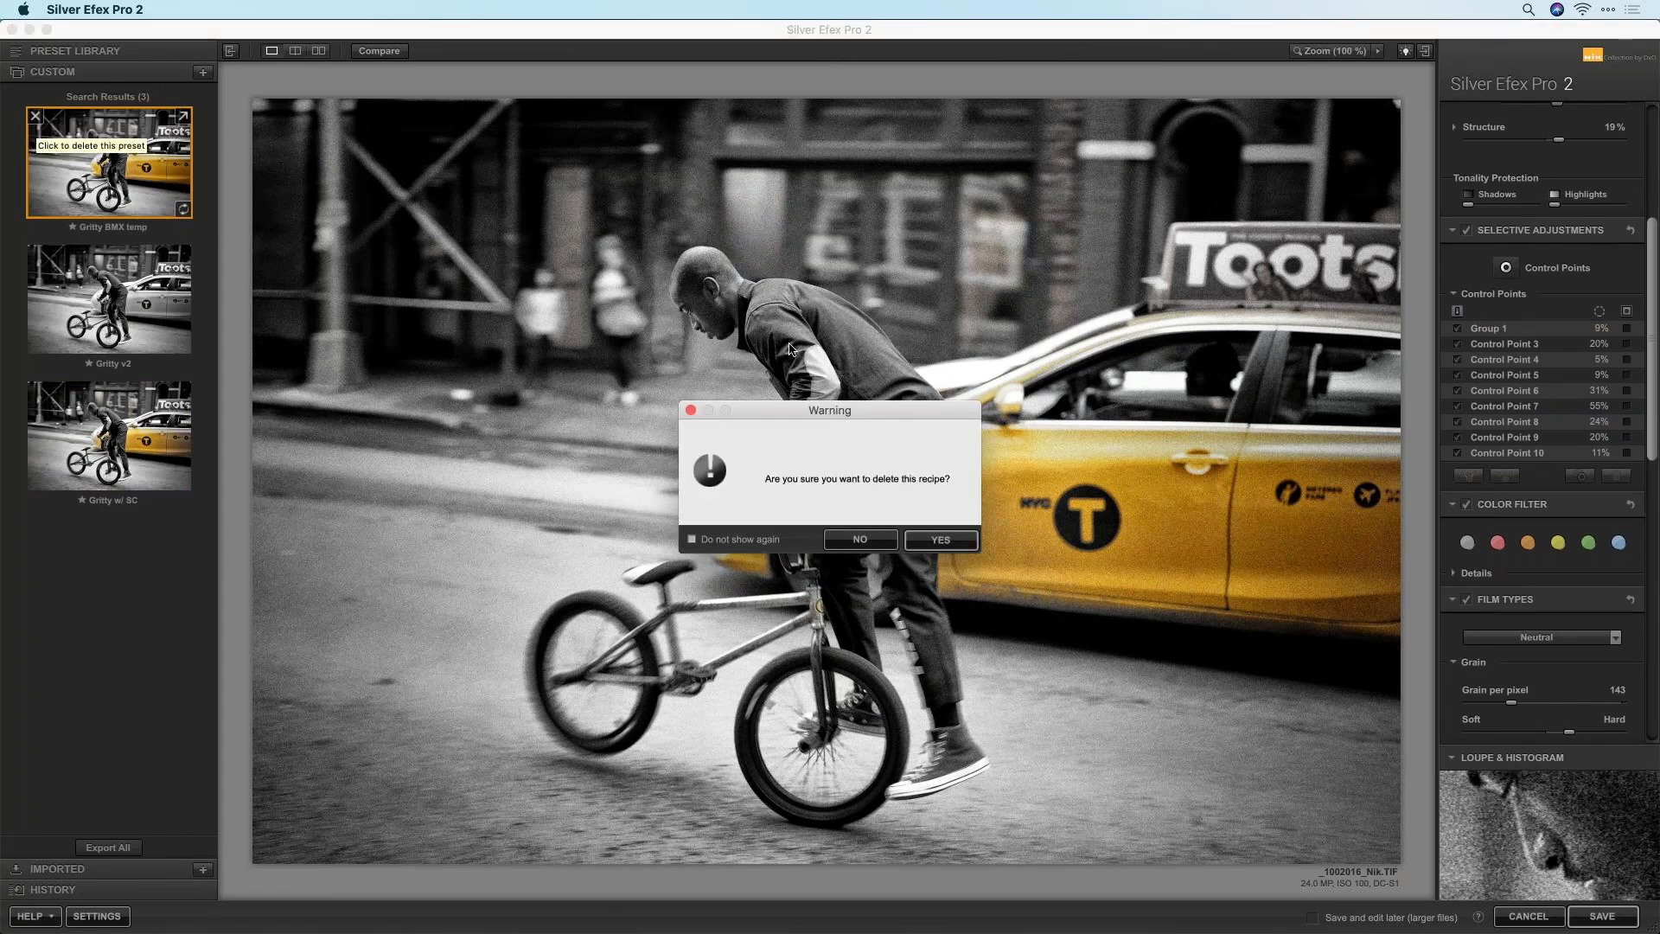
{"action": "left_click", "coordinate": [956, 540]}
{"action": "left_click", "coordinate": [1622, 917]}
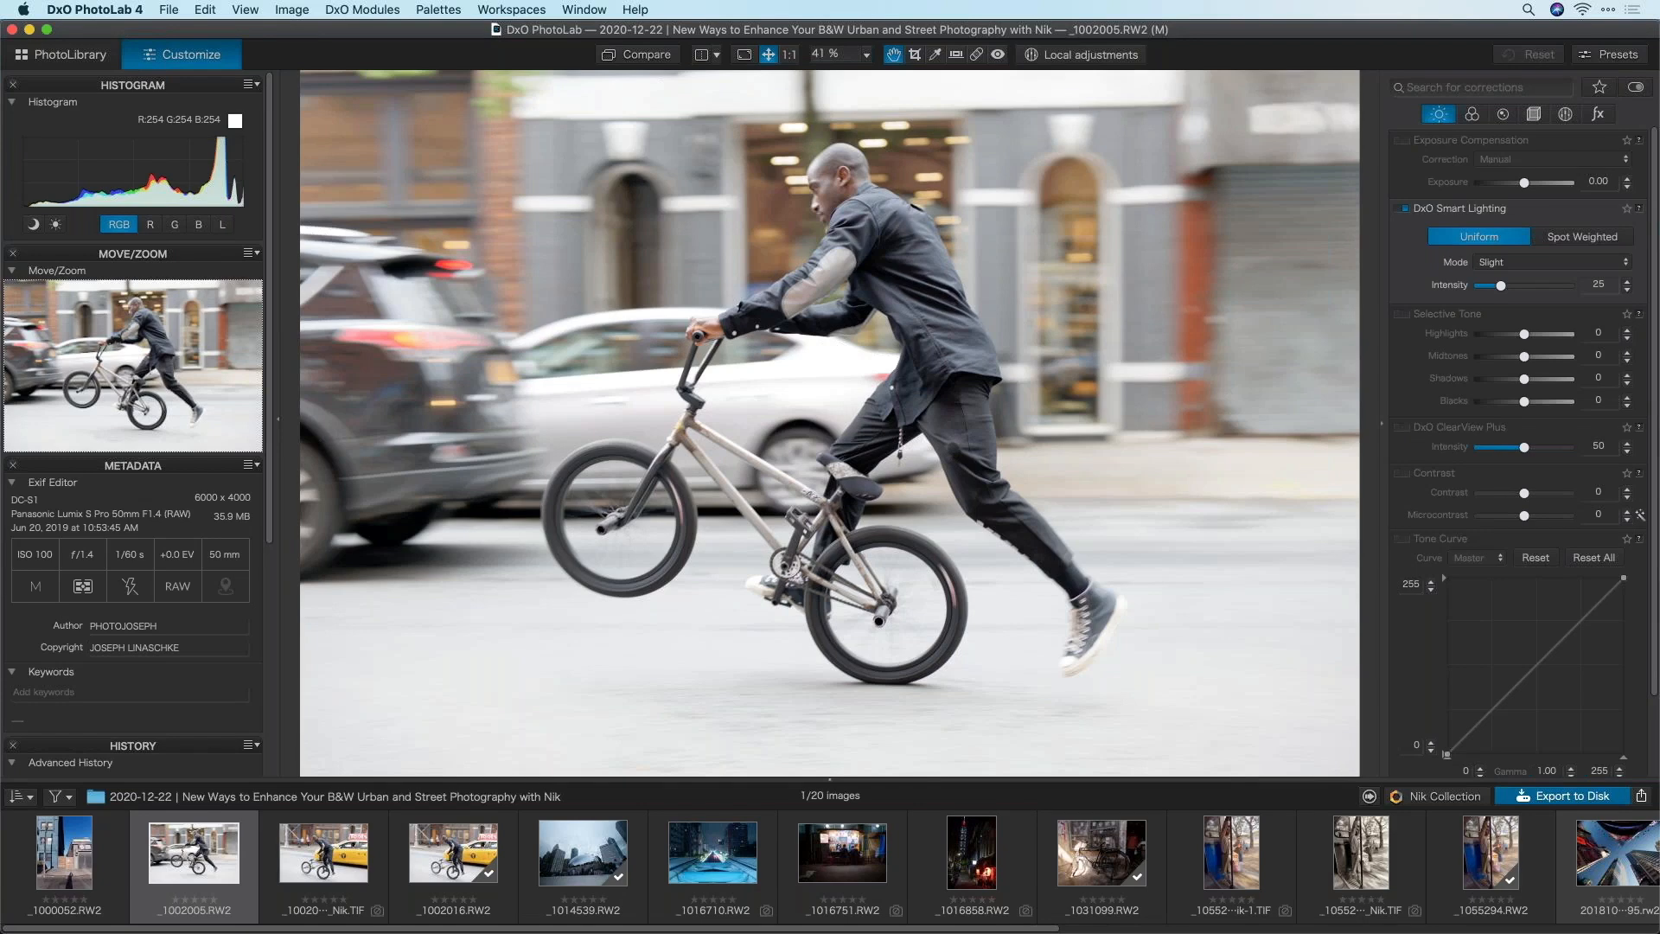
Select the colour _1002005.RW2 bike photo in the filmstrip and send it to Nik Collection
{"action": "scroll", "coordinate": [299, 858], "scroll_direction": "right", "scroll_amount": 1}
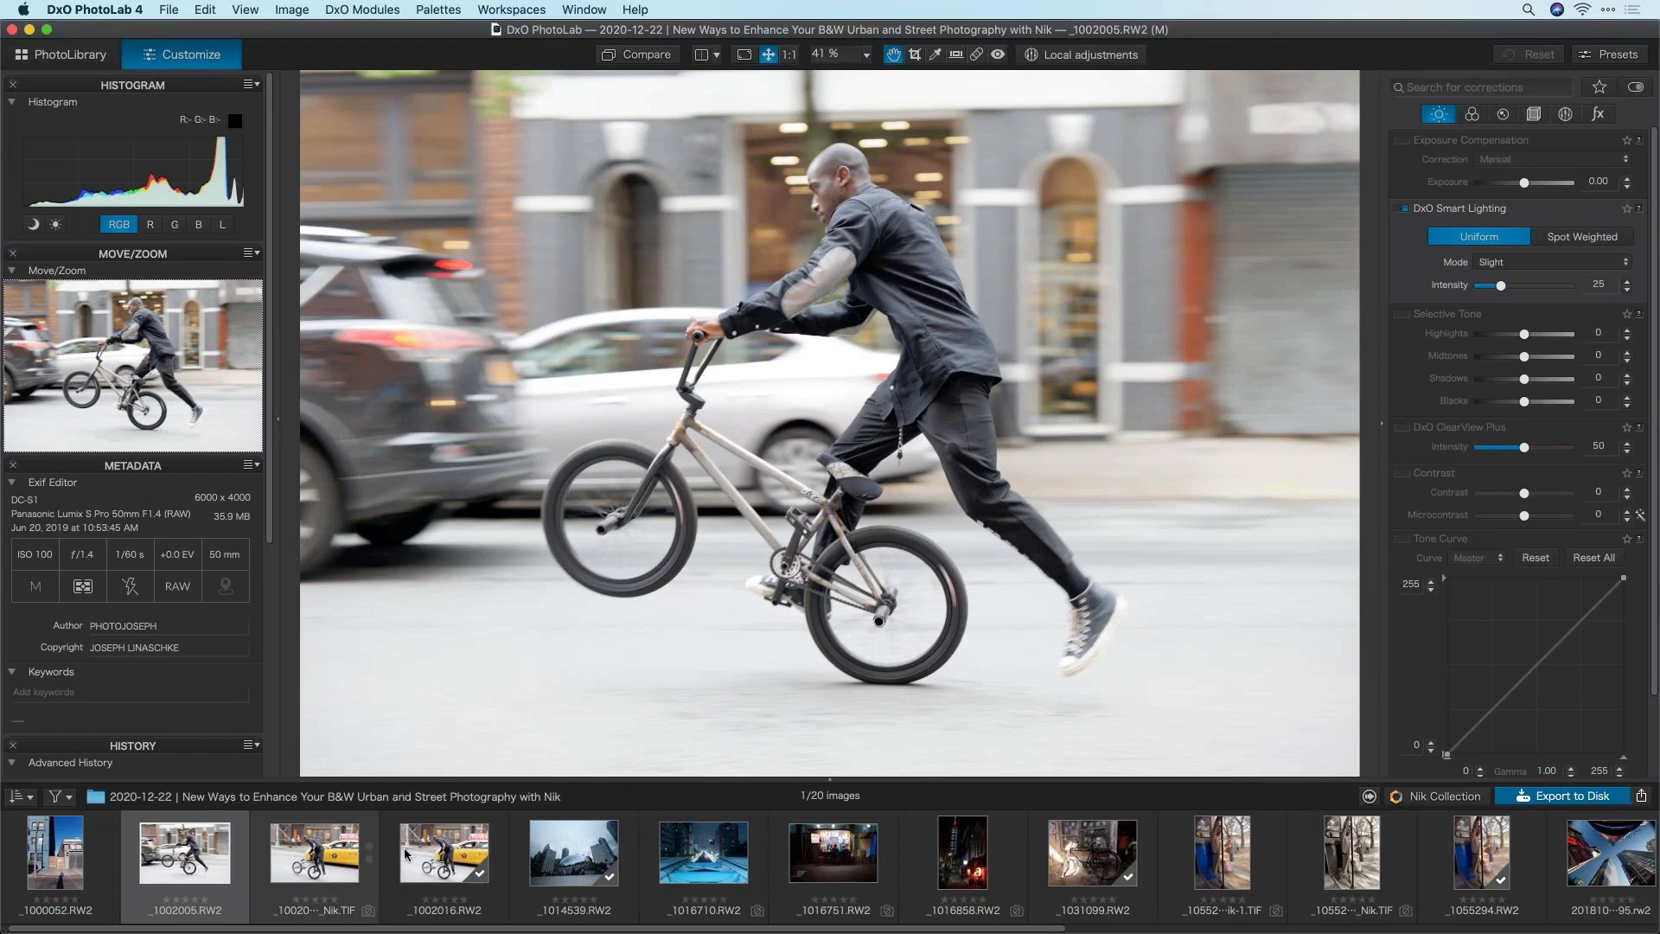
{"action": "left_click", "coordinate": [314, 853]}
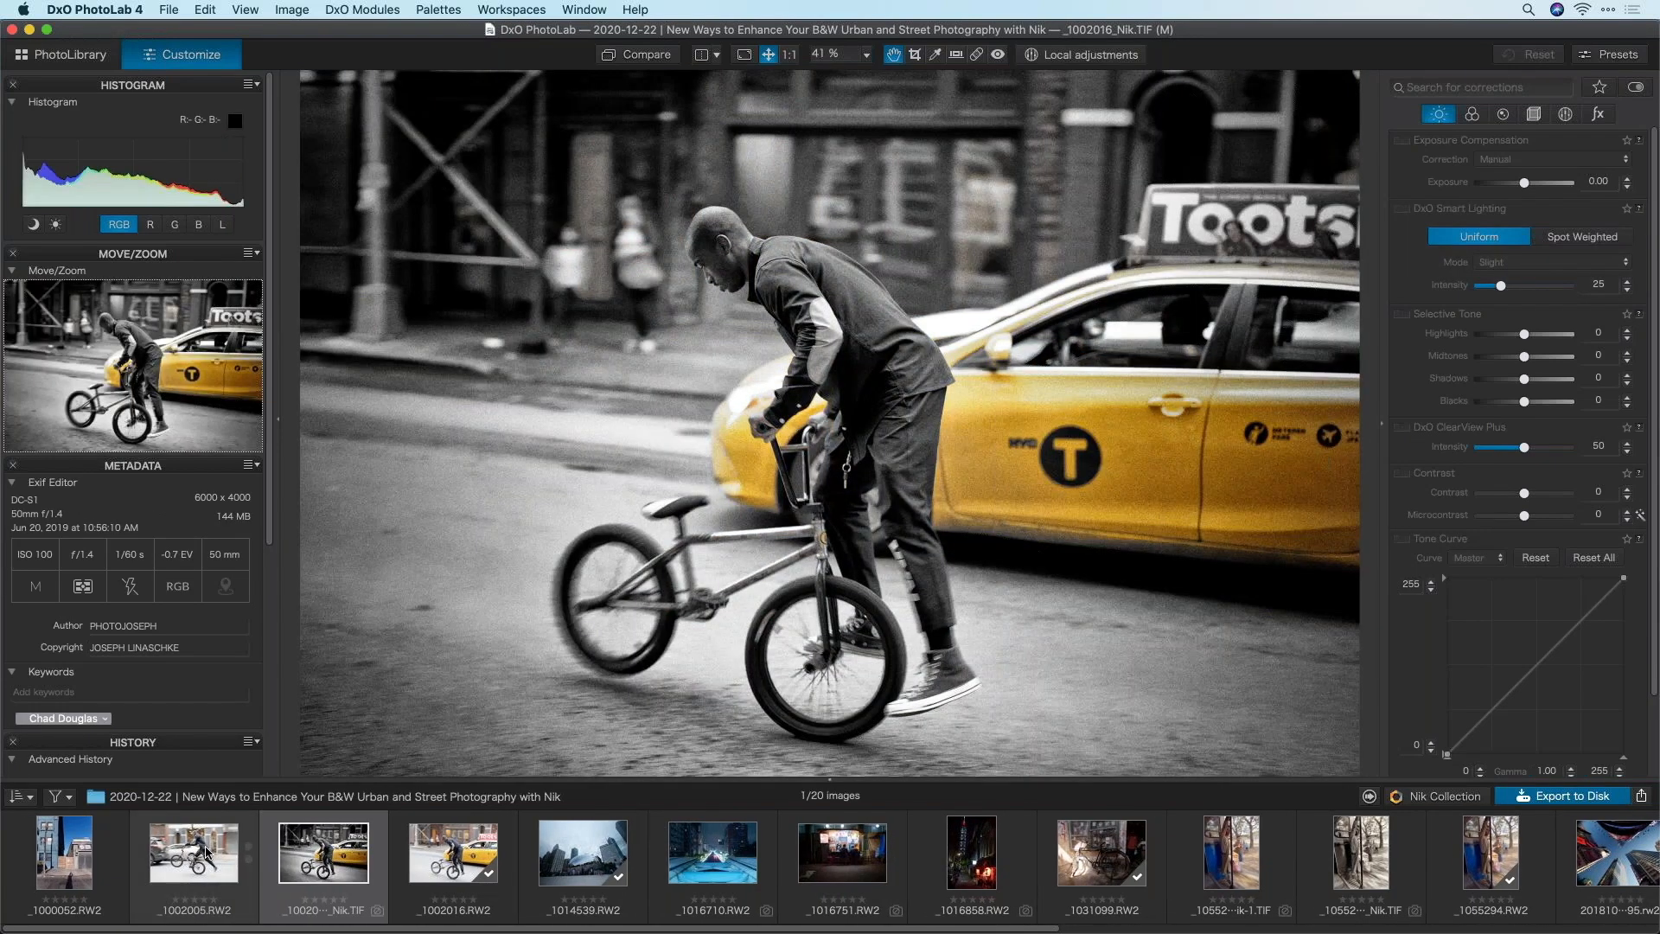
{"action": "left_click", "coordinate": [208, 851]}
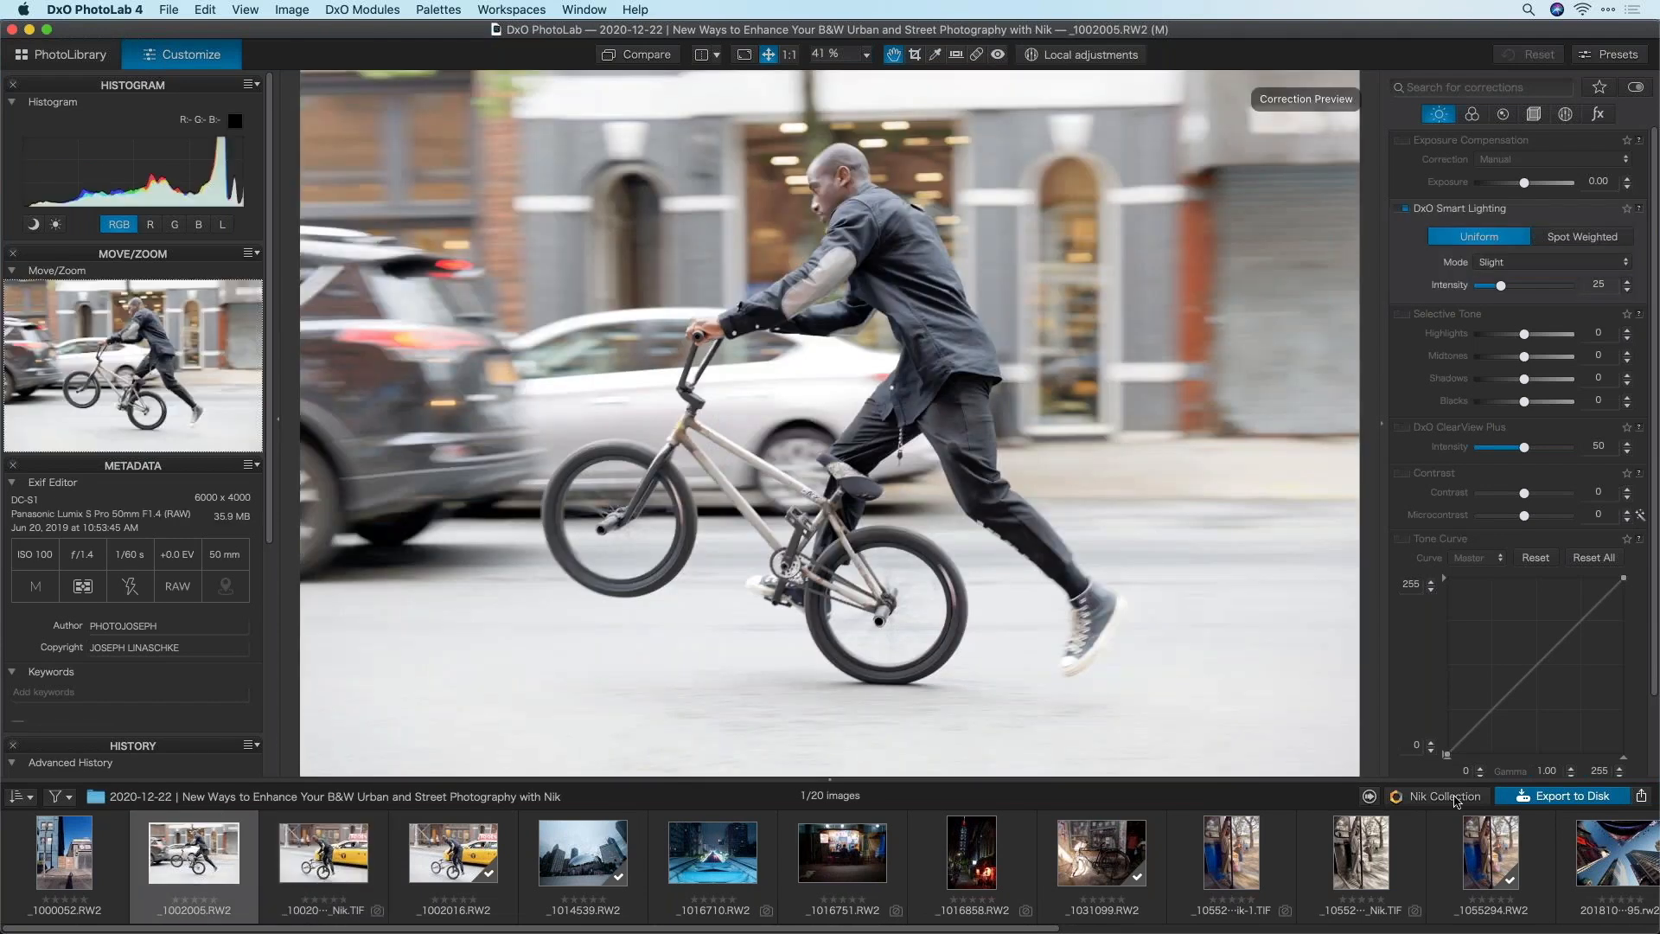
{"action": "left_click", "coordinate": [1421, 796]}
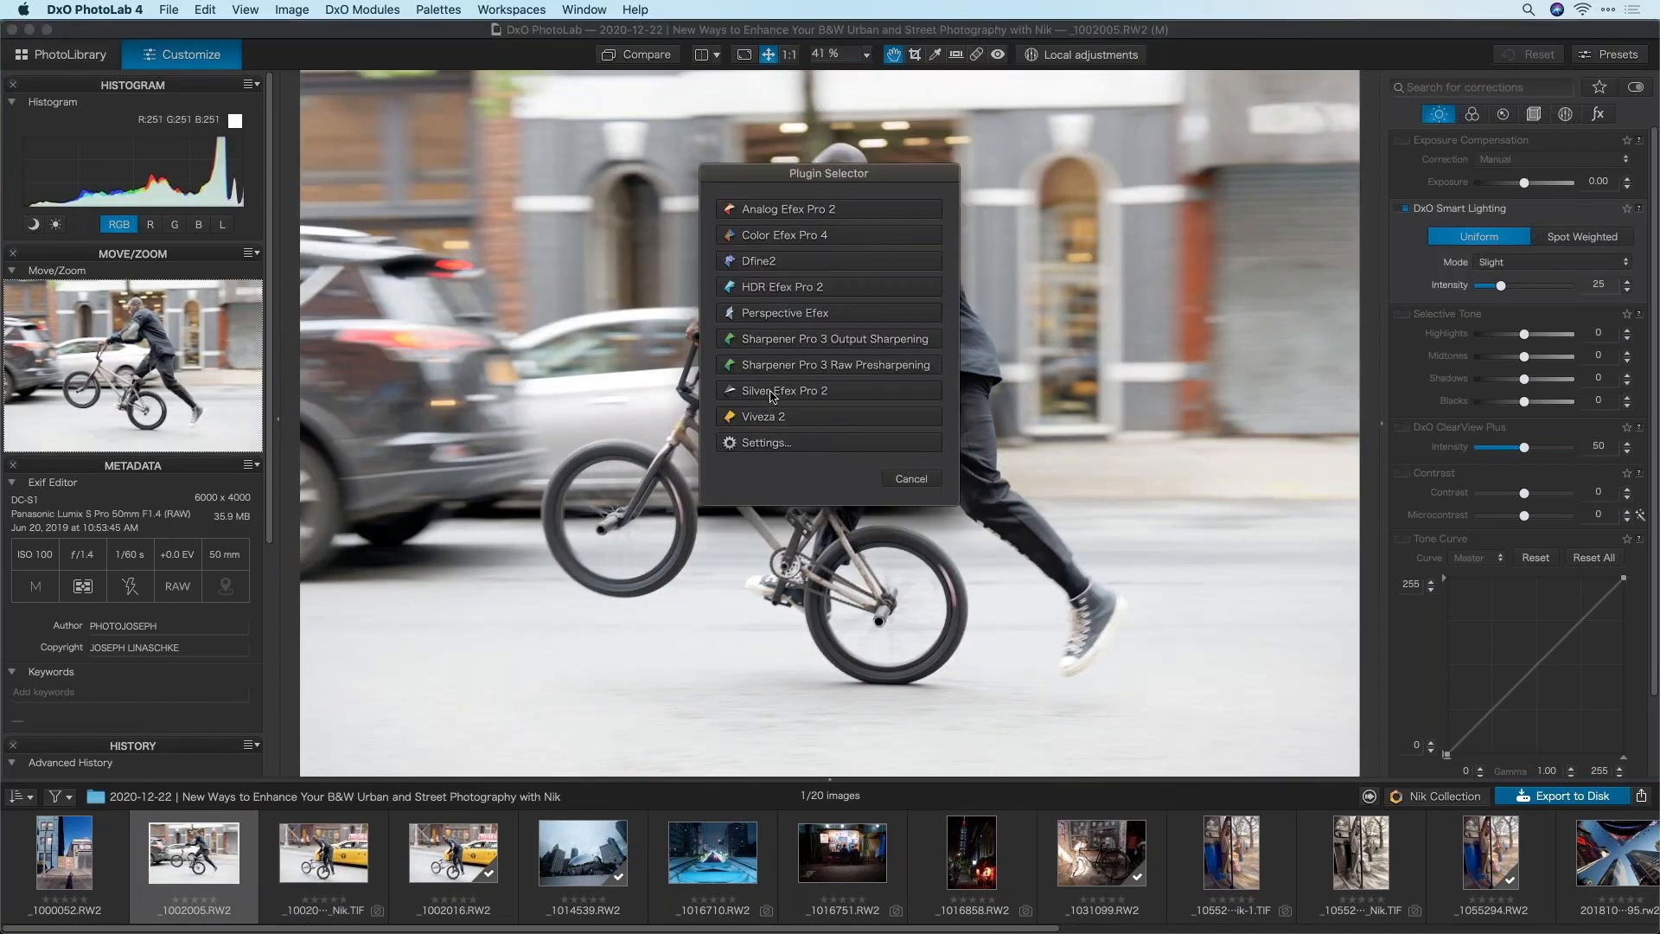
Open the bike photo in Silver Efex Pro 2 and apply Gritty v2, then Gritty w/ SC
{"action": "left_click", "coordinate": [786, 391]}
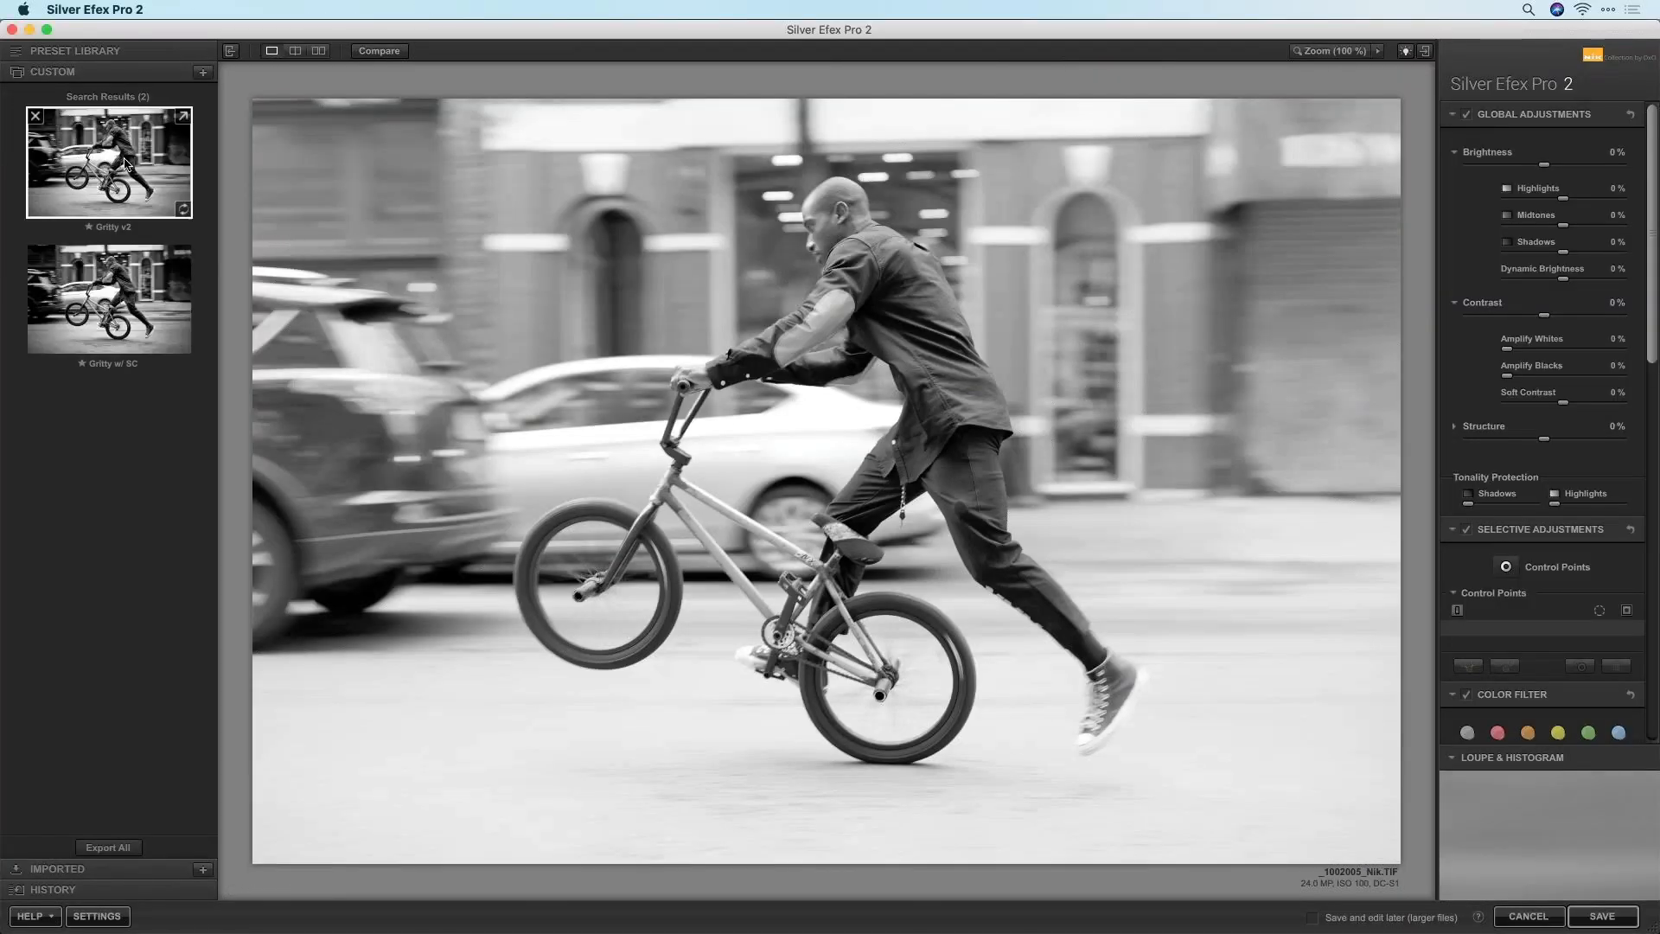
{"action": "left_click", "coordinate": [125, 164]}
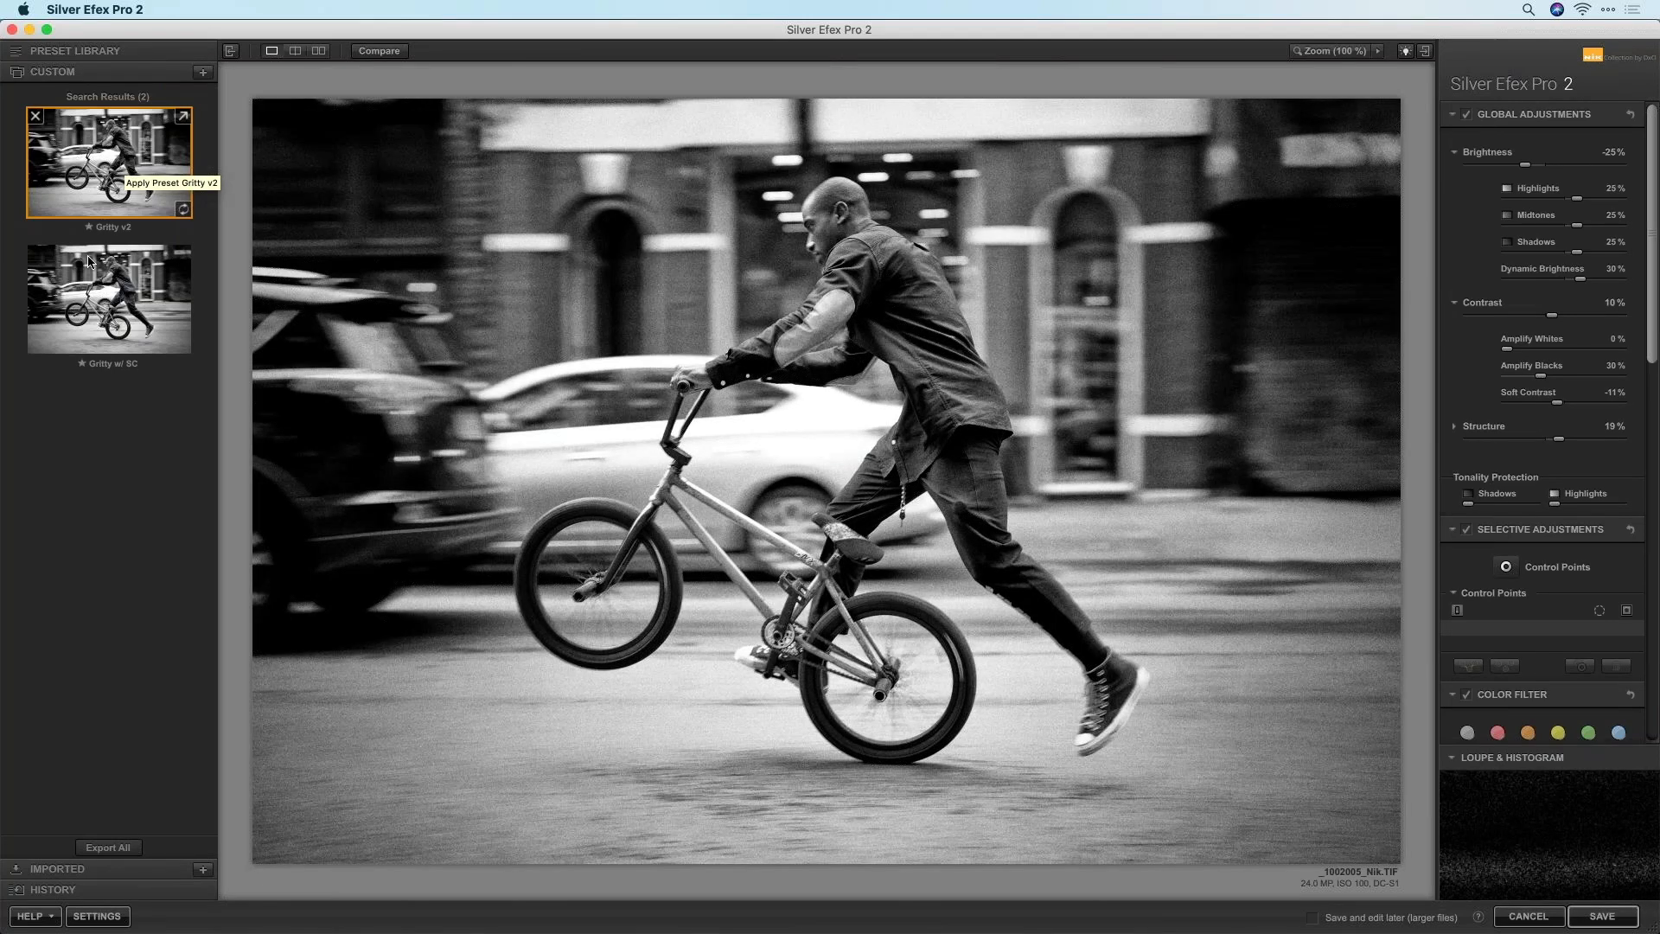
{"action": "left_click", "coordinate": [118, 317]}
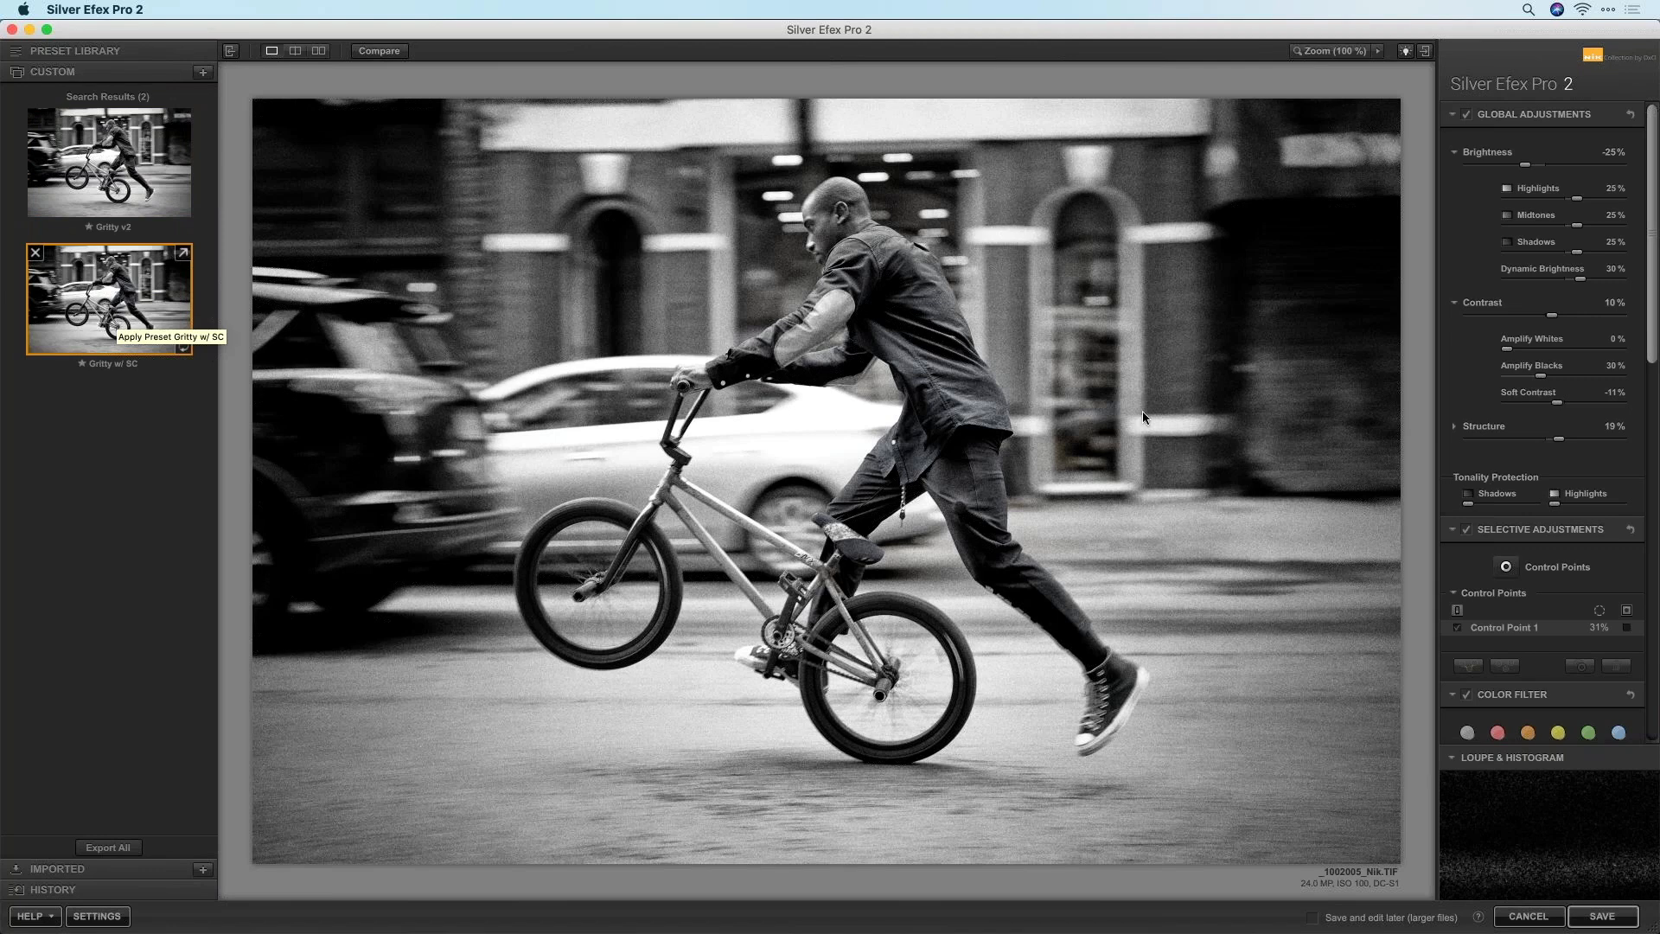
Move the control point onto the rider's chest, delete it, and save back to PhotoLab
{"action": "left_click_drag", "start_coordinate": [990, 505], "coordinate": [468, 265]}
{"action": "mouse_move", "coordinate": [470, 270]}
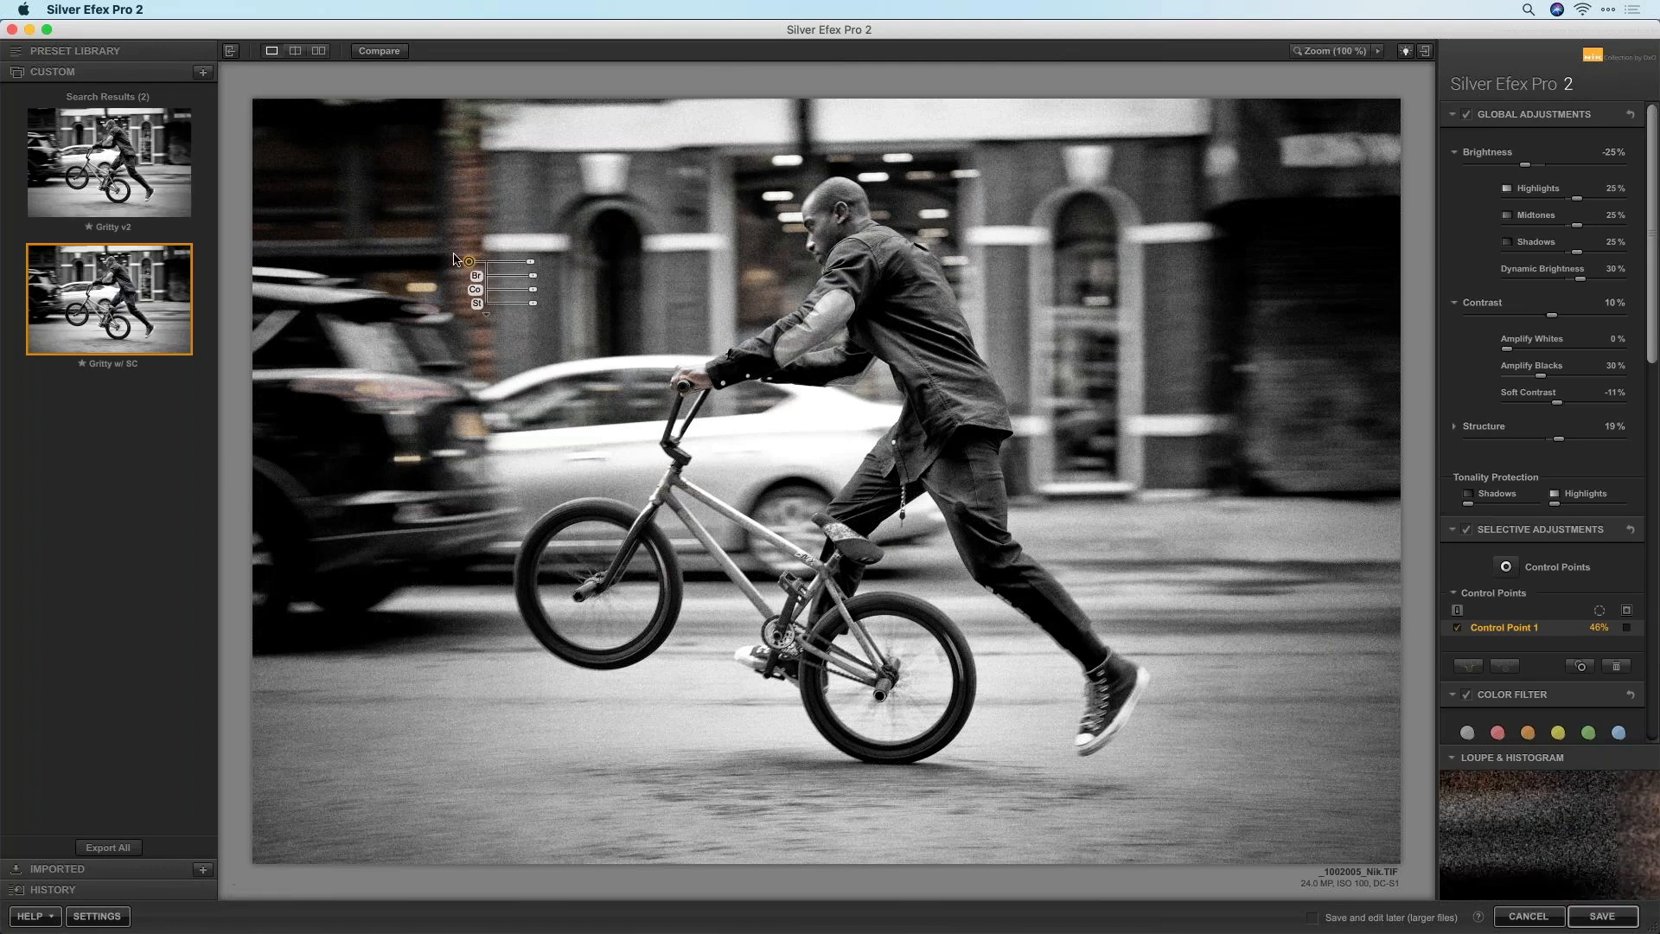
{"action": "key", "text": "Delete"}
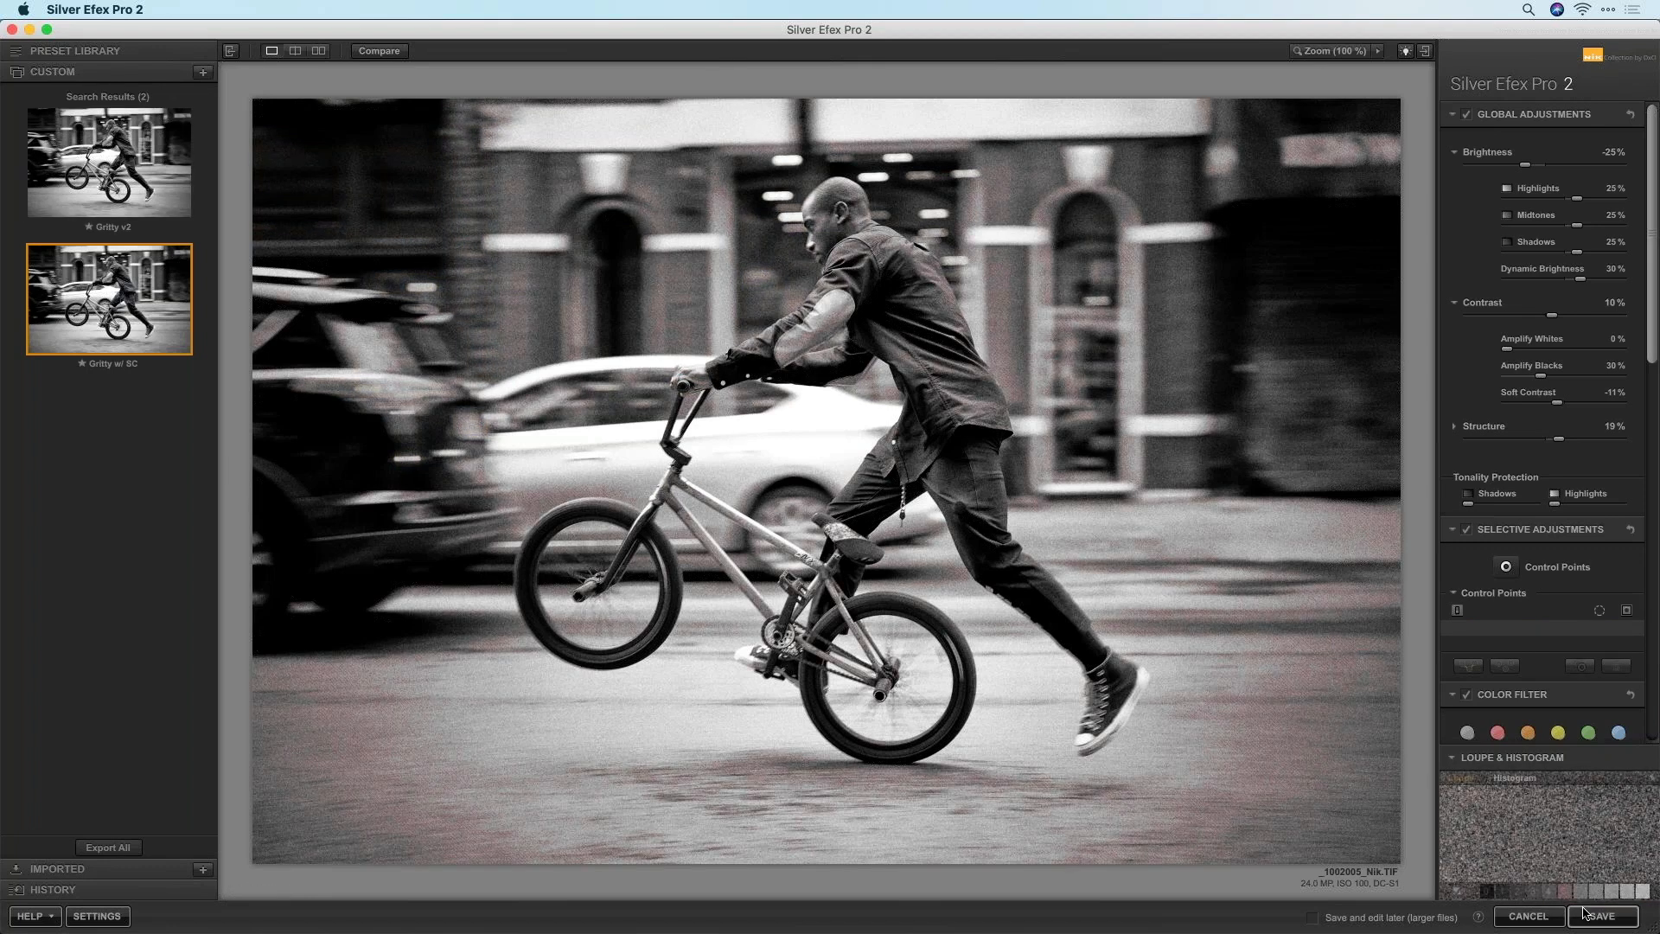
{"action": "left_click", "coordinate": [1586, 914]}
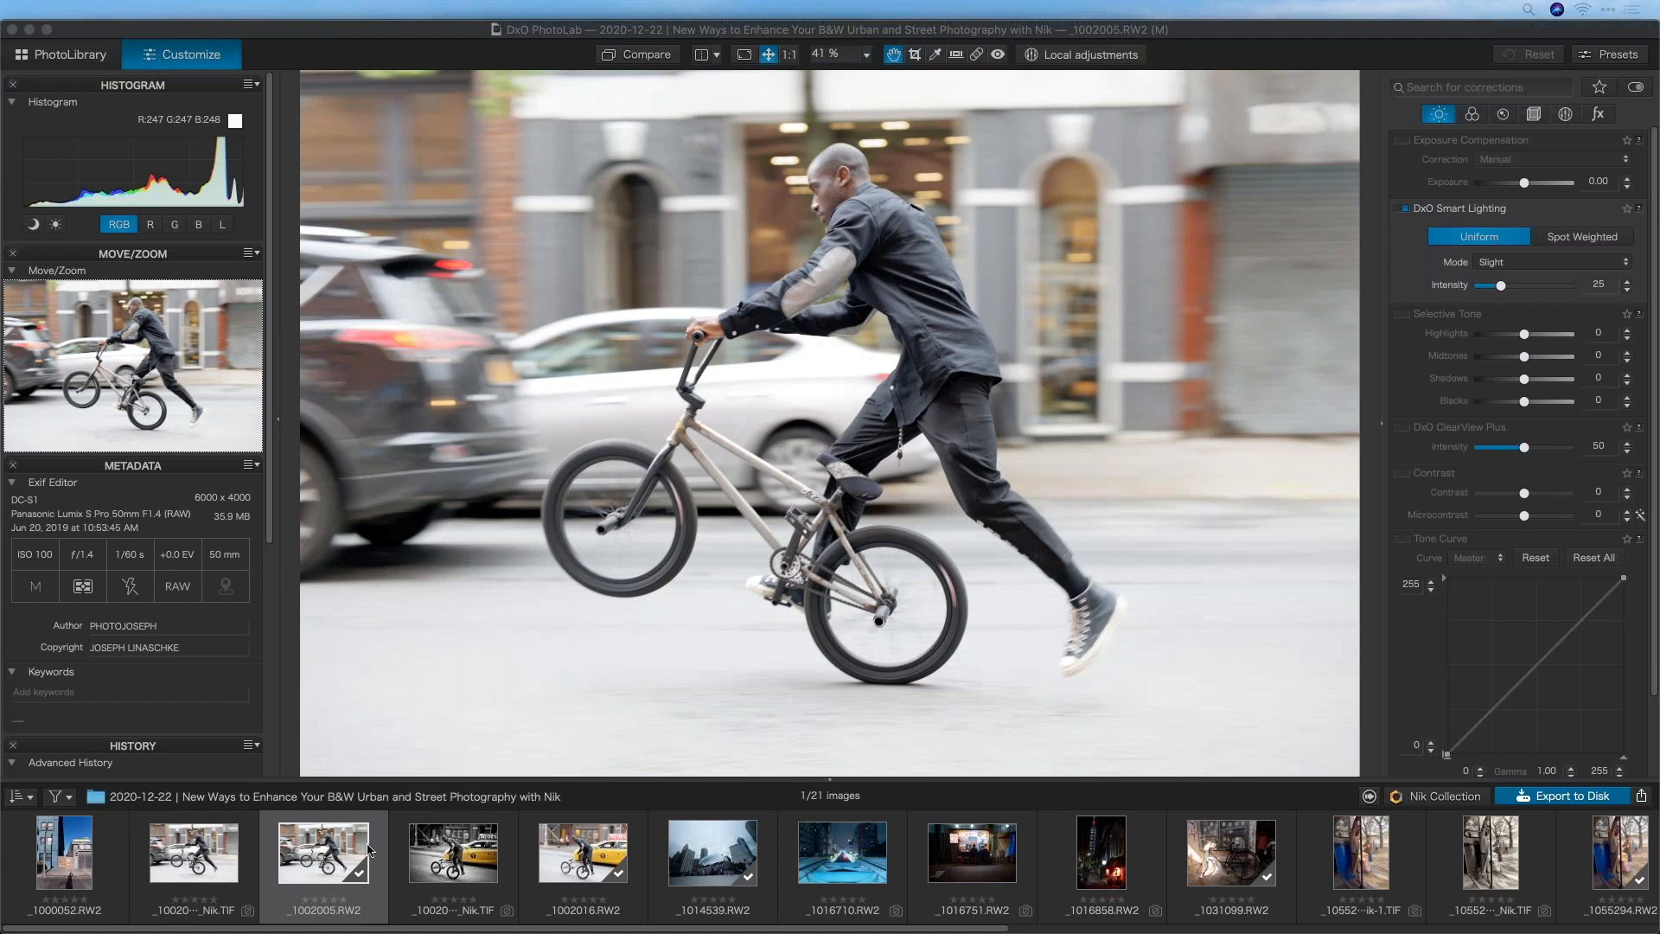
Scroll the filmstrip and open the black-and-white bicycle-shadow Nik TIF, showing History
{"action": "left_click_drag", "start_coordinate": [702, 930], "coordinate": [1271, 931]}
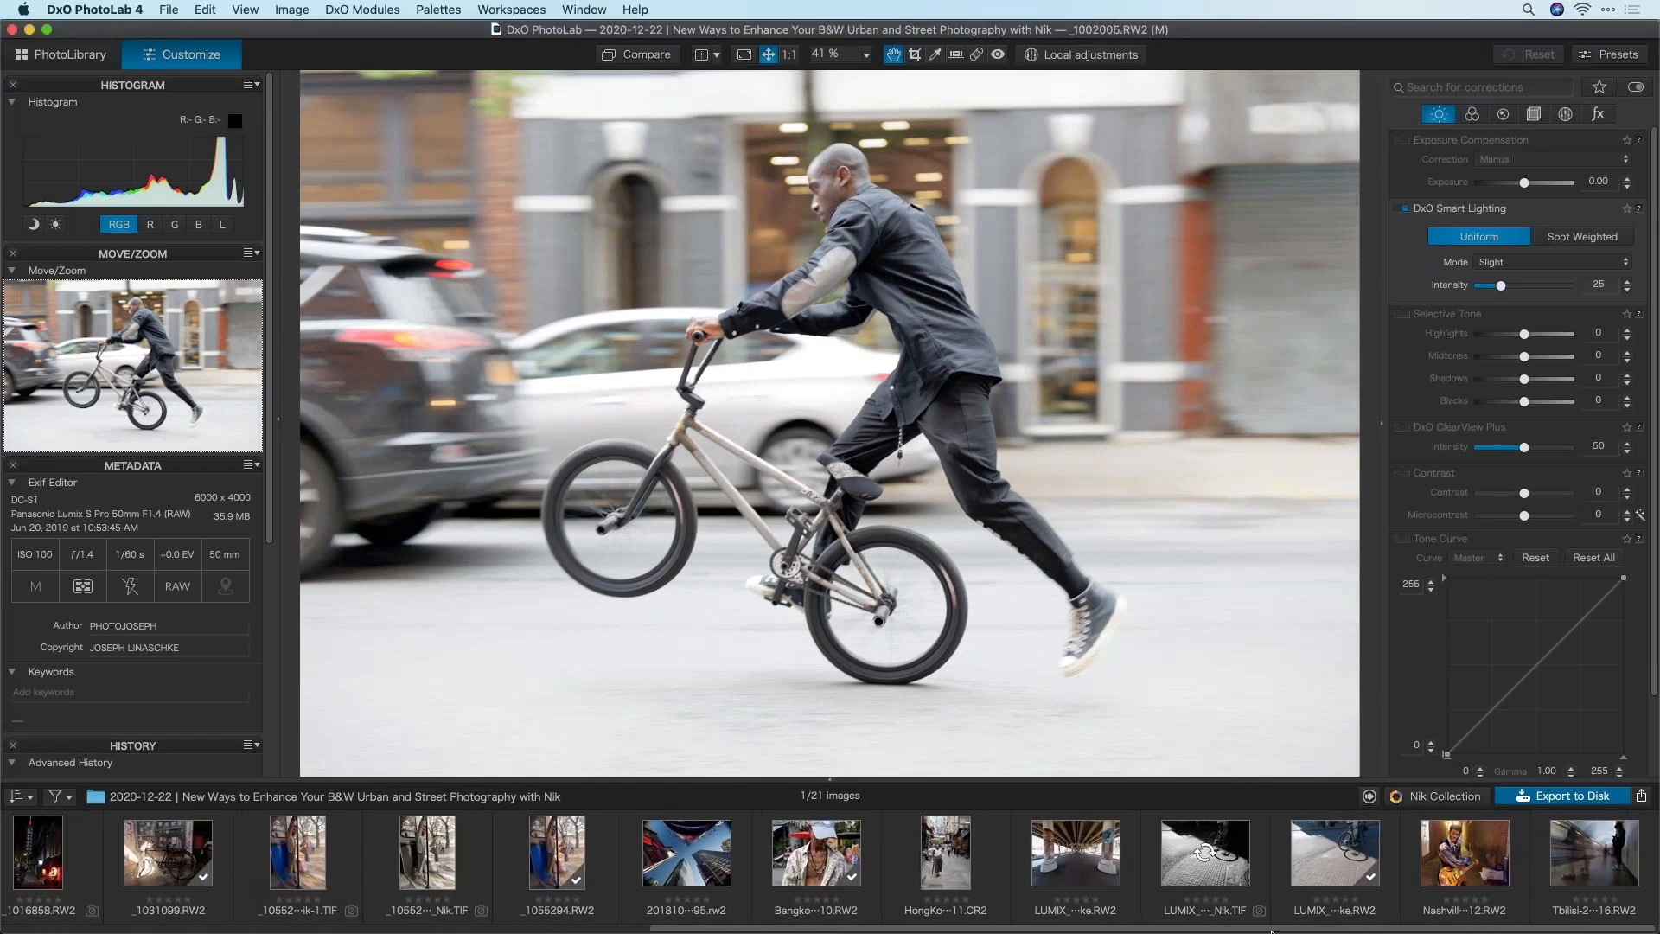
{"action": "left_click", "coordinate": [1195, 878]}
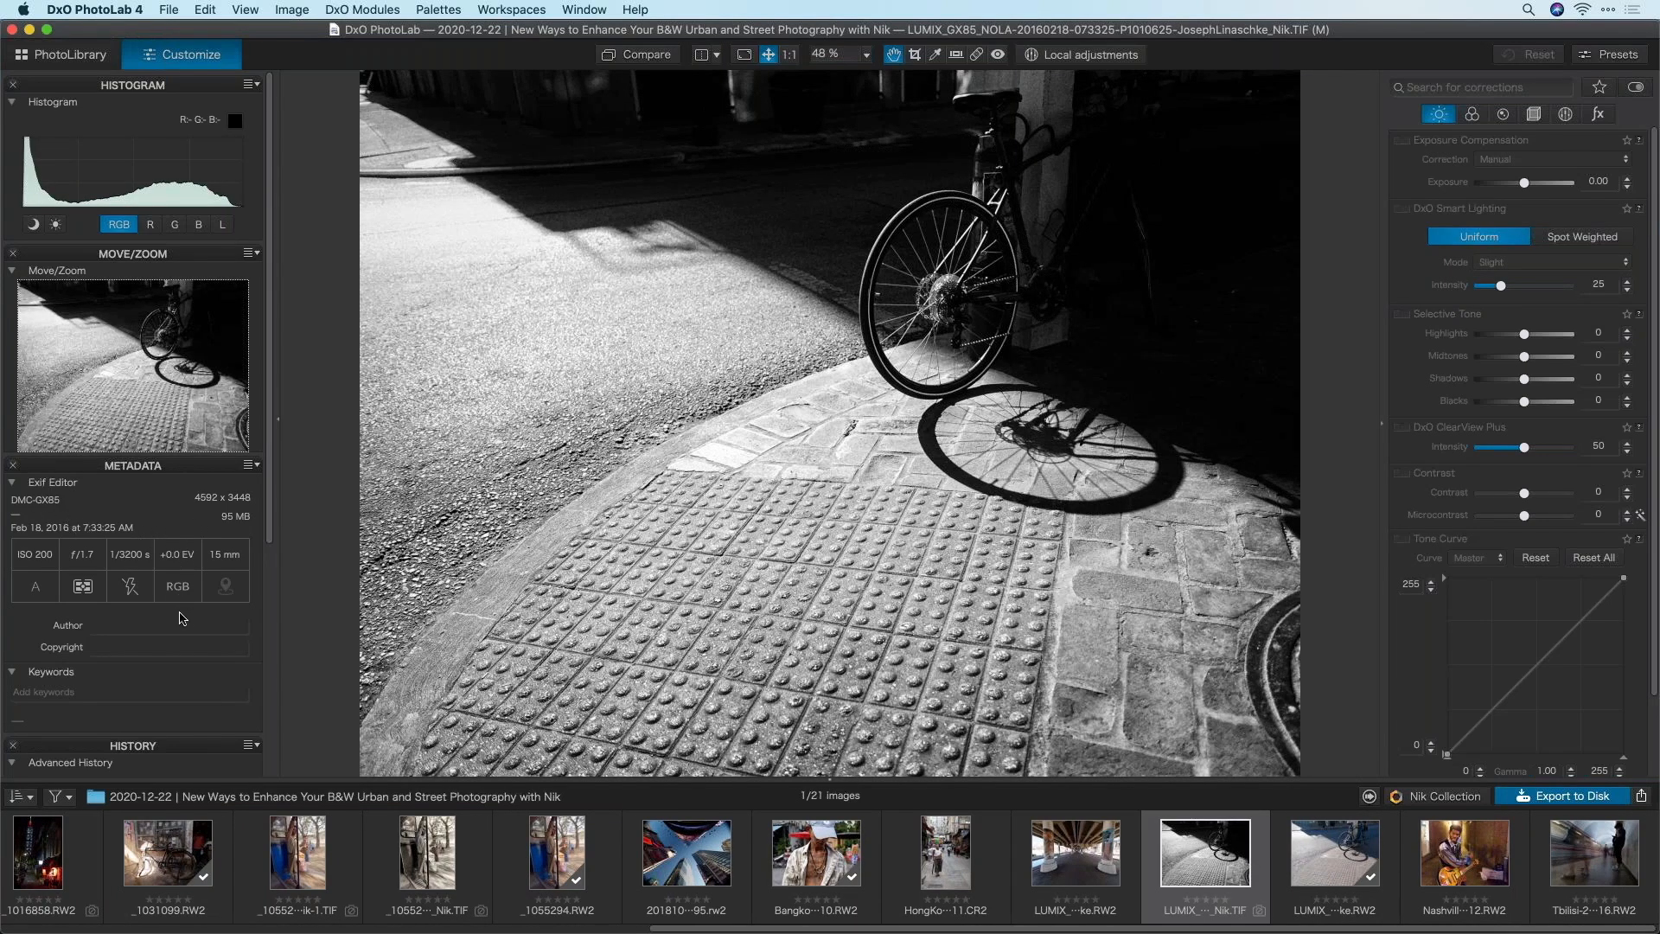
{"action": "scroll", "coordinate": [98, 623], "scroll_direction": "down", "scroll_amount": 5}
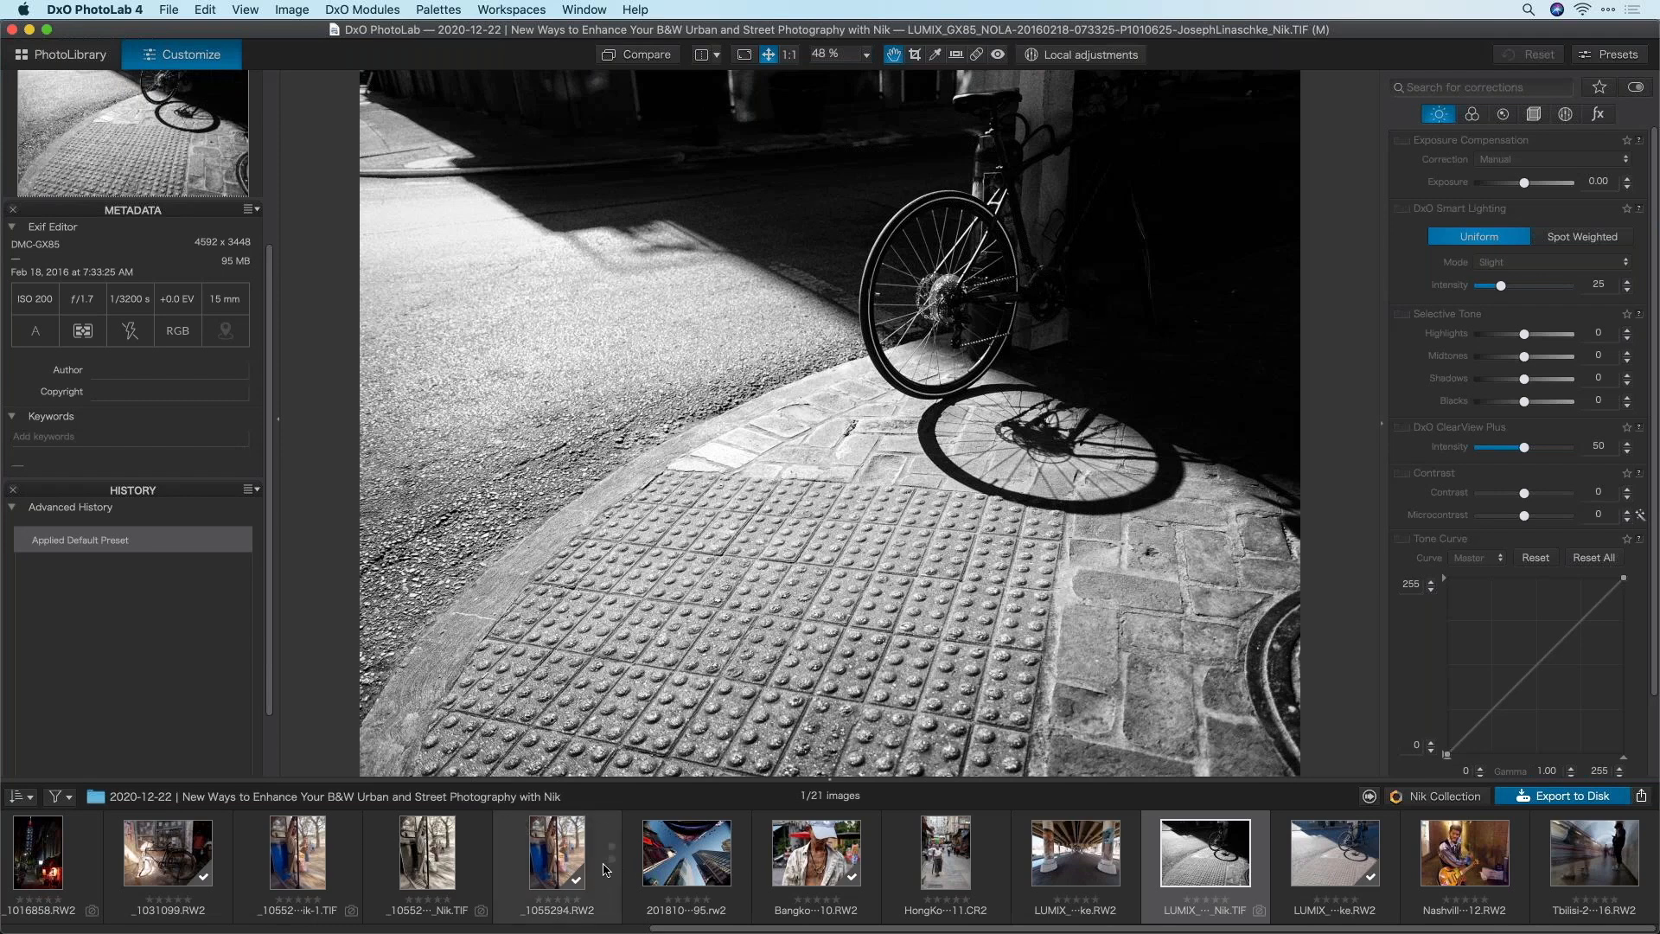
Open the _1055294.RW2 train-door photo with Smart Lighting intensity at 73
{"action": "left_click", "coordinate": [553, 859]}
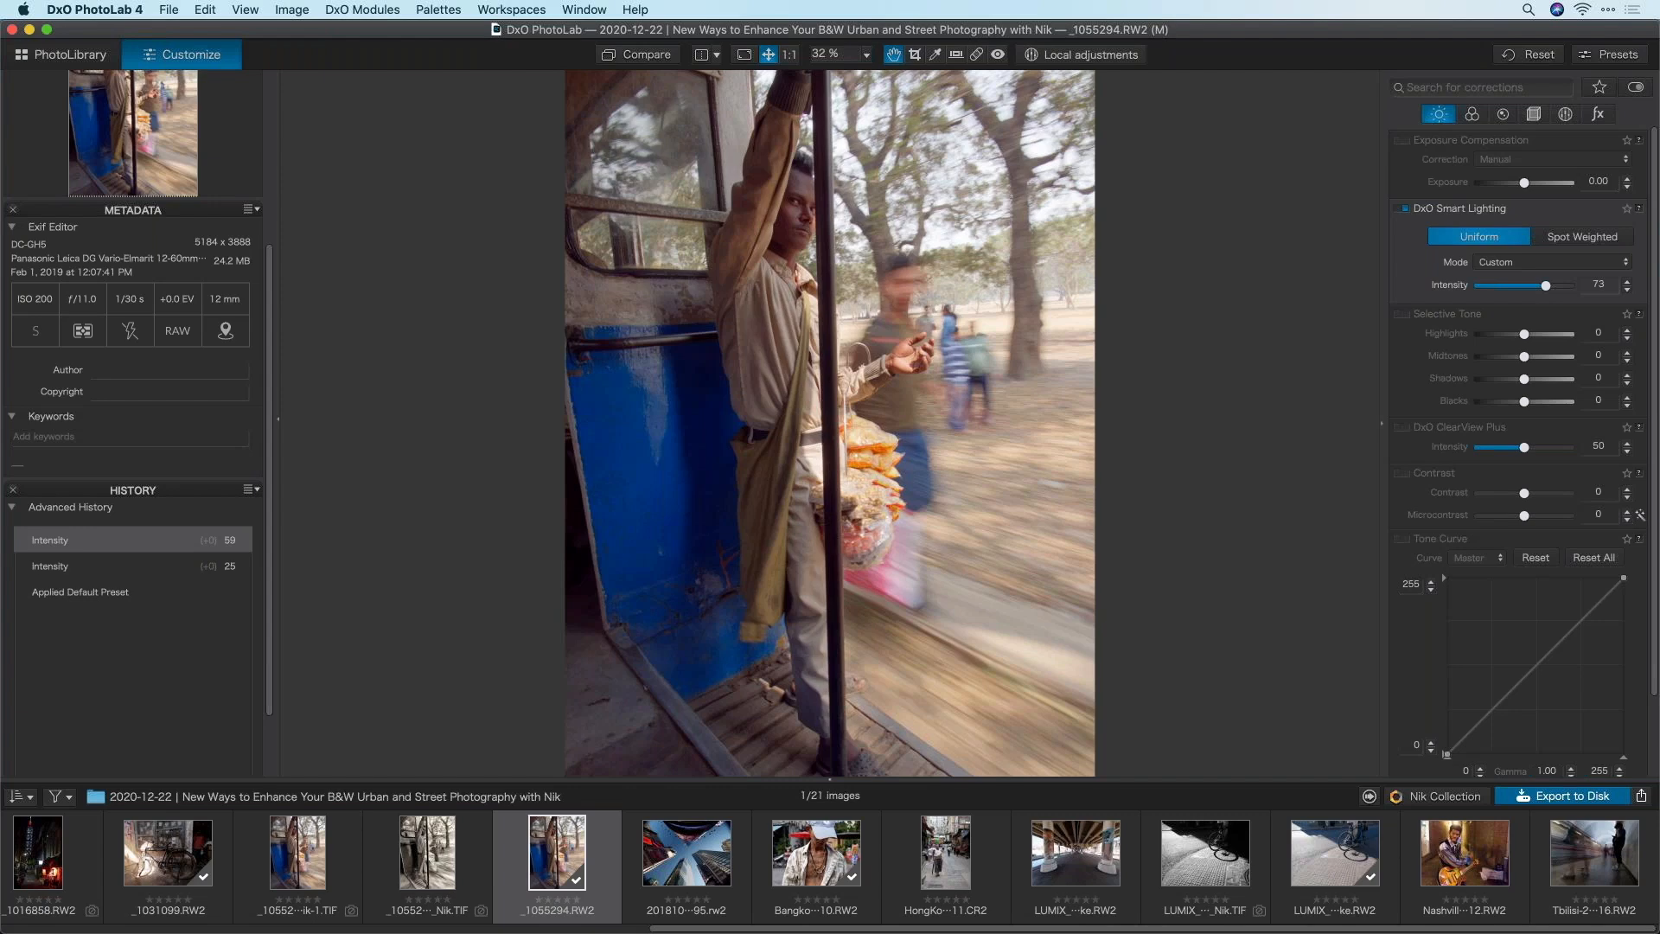
{"action": "key", "text": "super+Tab"}
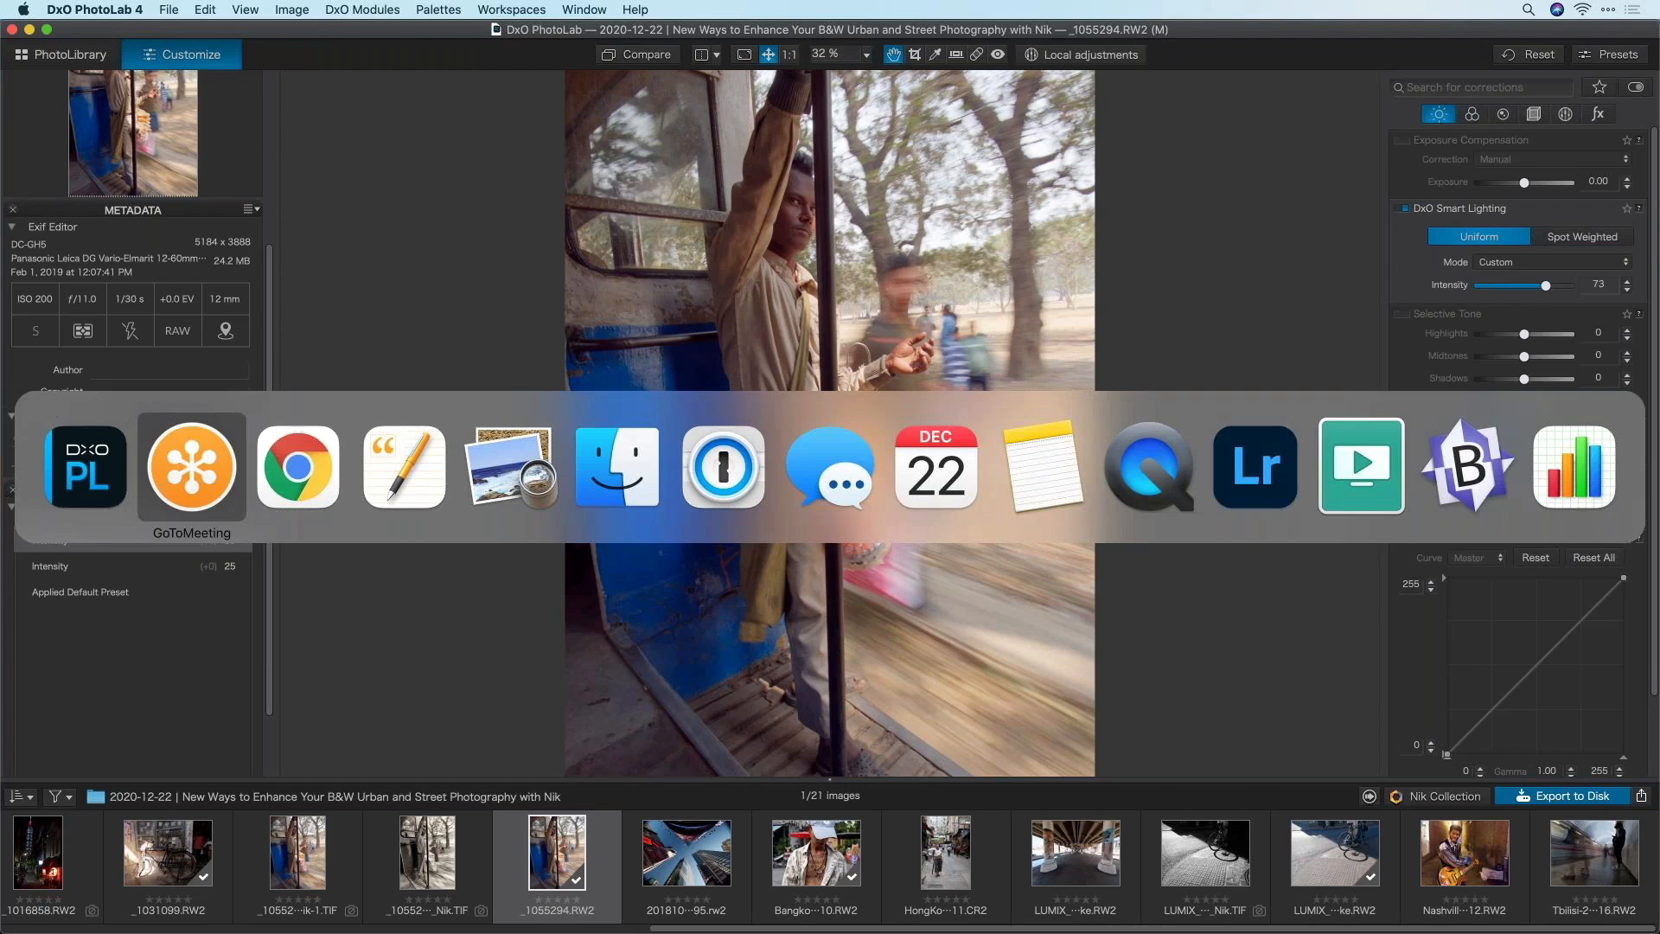
In Chrome, load the photojoseph.com/dxo webinar page and scroll through it
{"action": "left_click", "coordinate": [331, 474]}
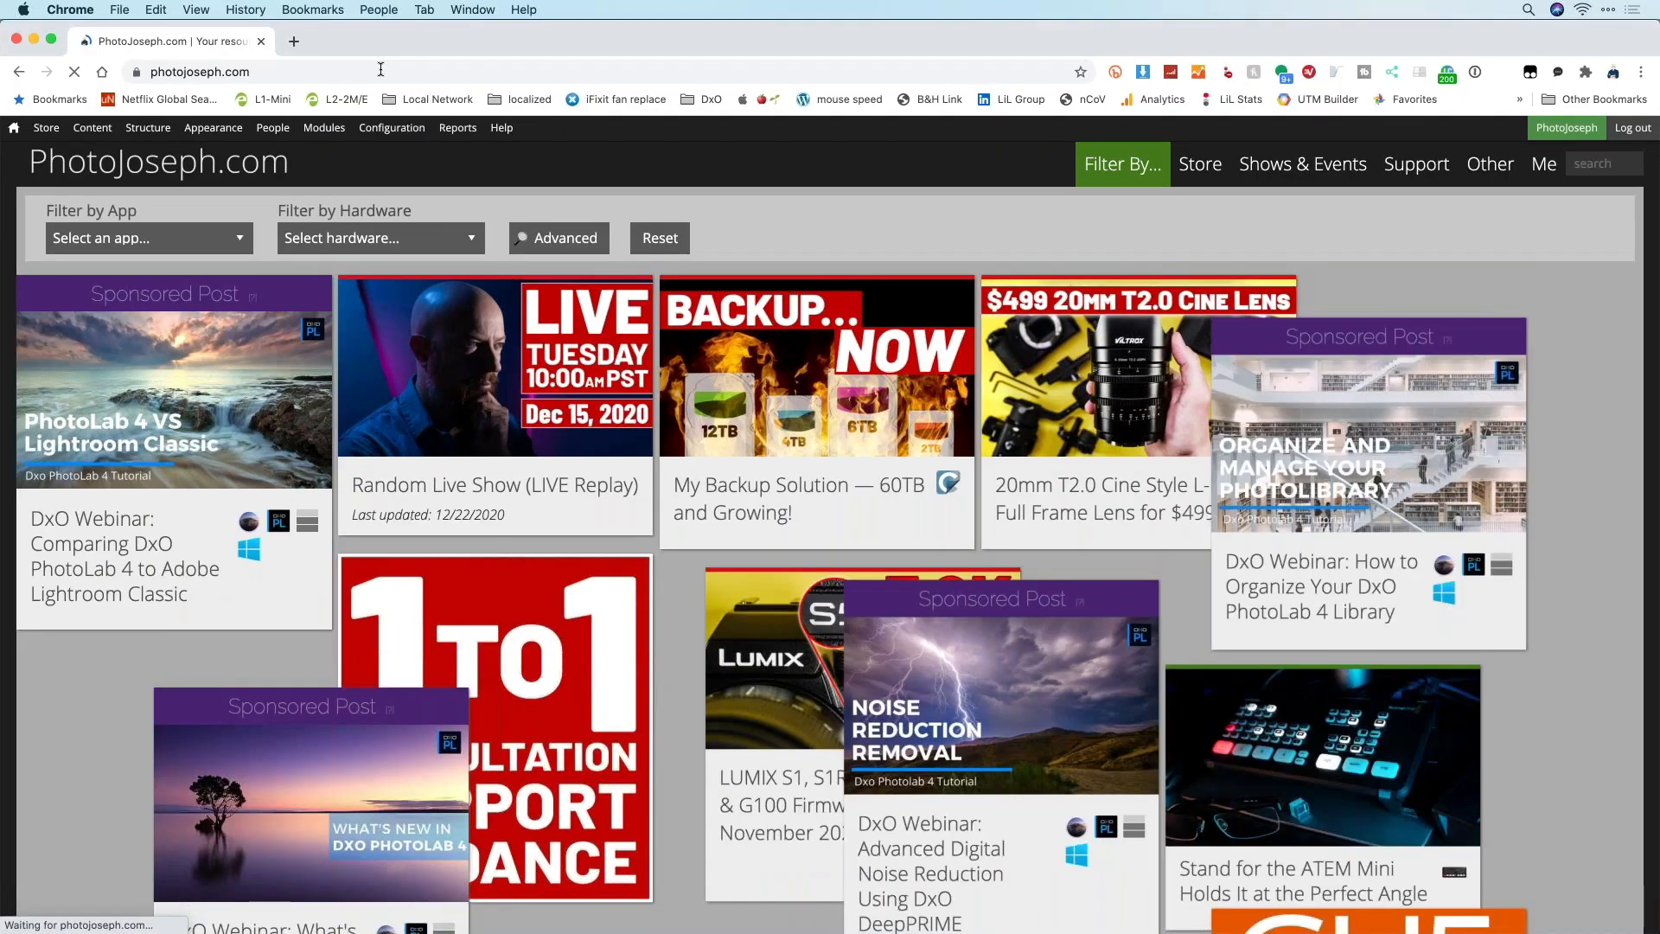
{"action": "left_click", "coordinate": [391, 71]}
{"action": "left_click", "coordinate": [392, 72]}
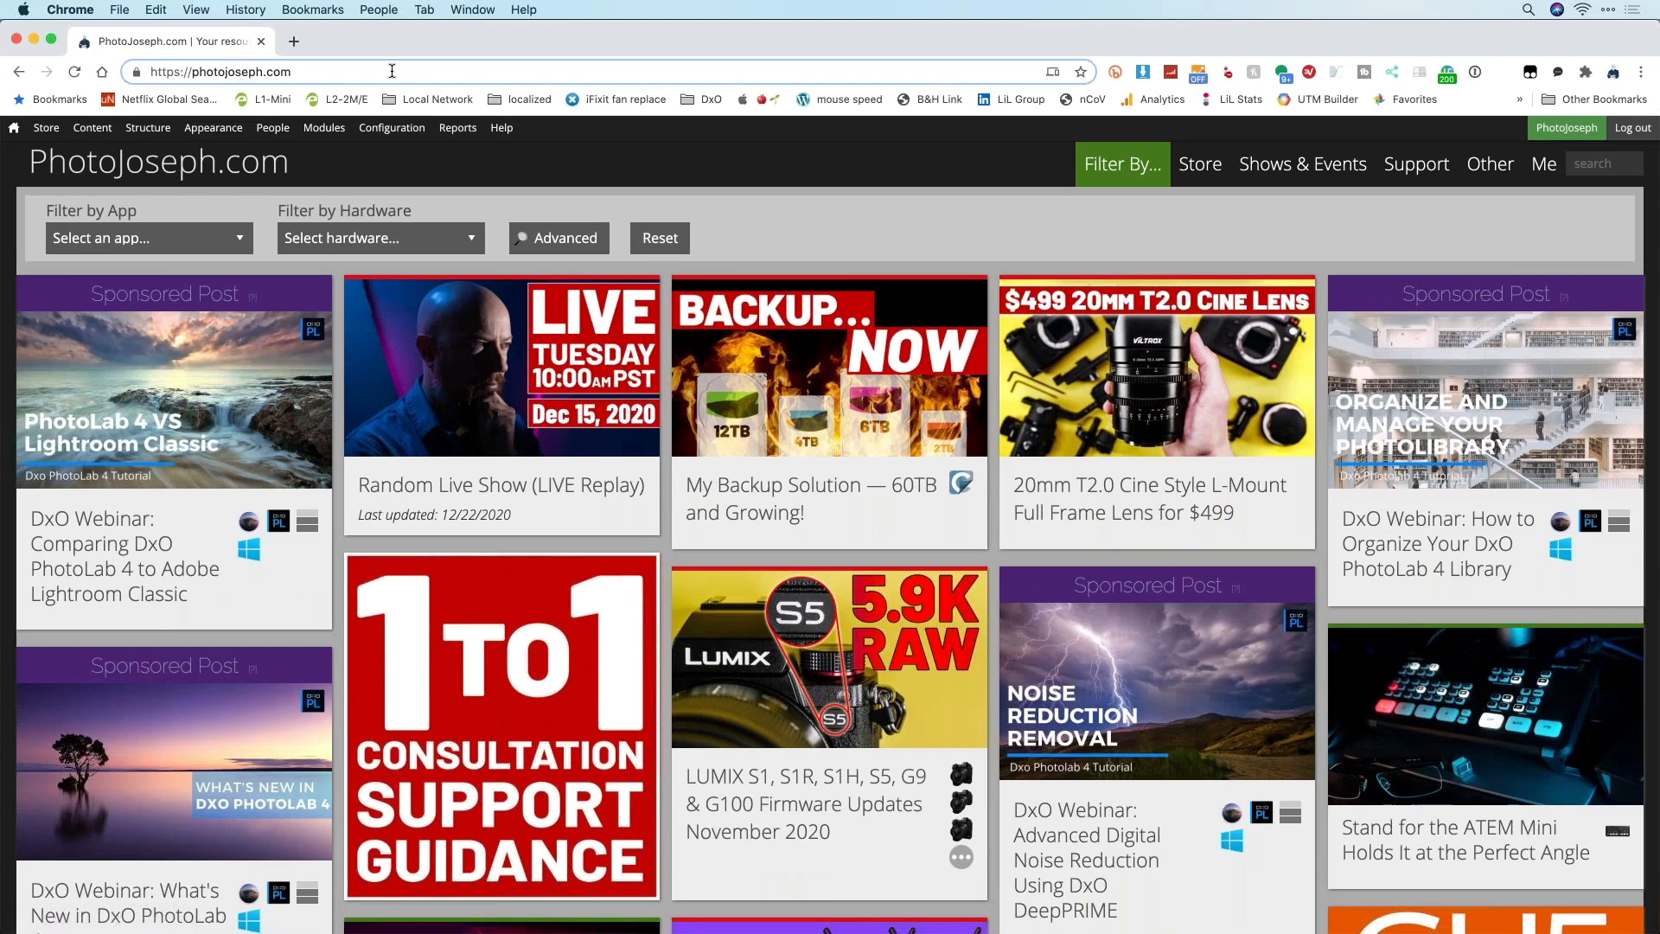
{"action": "type", "text": "/dxo"}
{"action": "key", "text": "Return"}
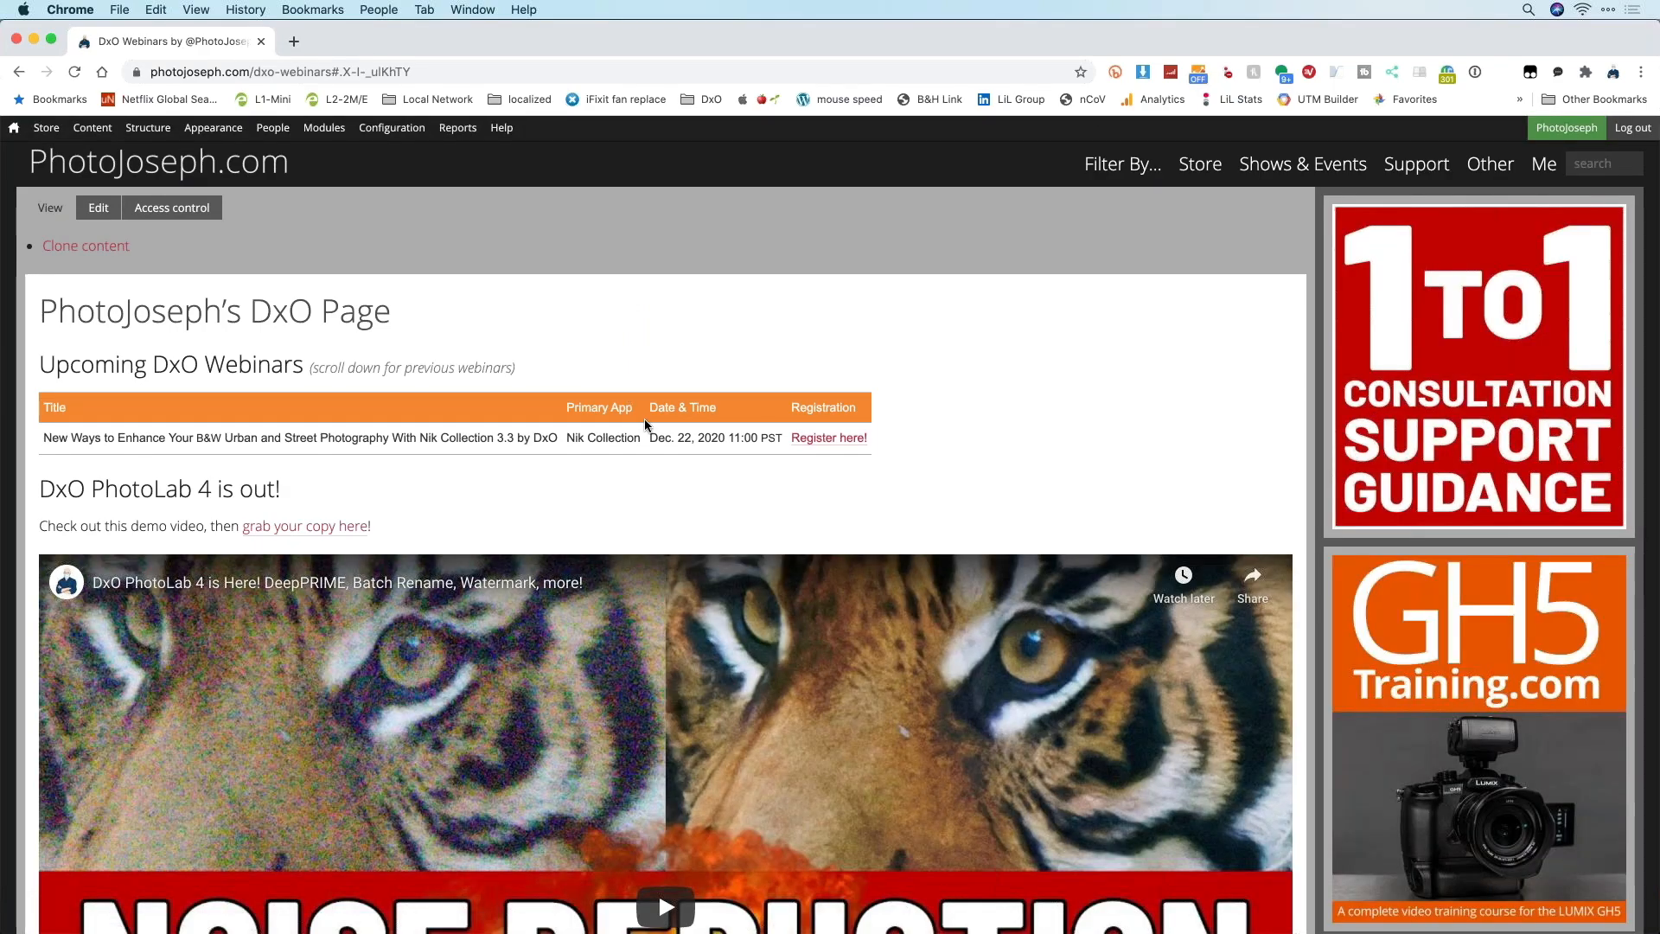
{"action": "scroll", "coordinate": [647, 422], "scroll_direction": "down", "scroll_amount": 20}
{"action": "scroll", "coordinate": [650, 428], "scroll_direction": "down", "scroll_amount": 15}
{"action": "scroll", "coordinate": [647, 422], "scroll_direction": "up", "scroll_amount": 10}
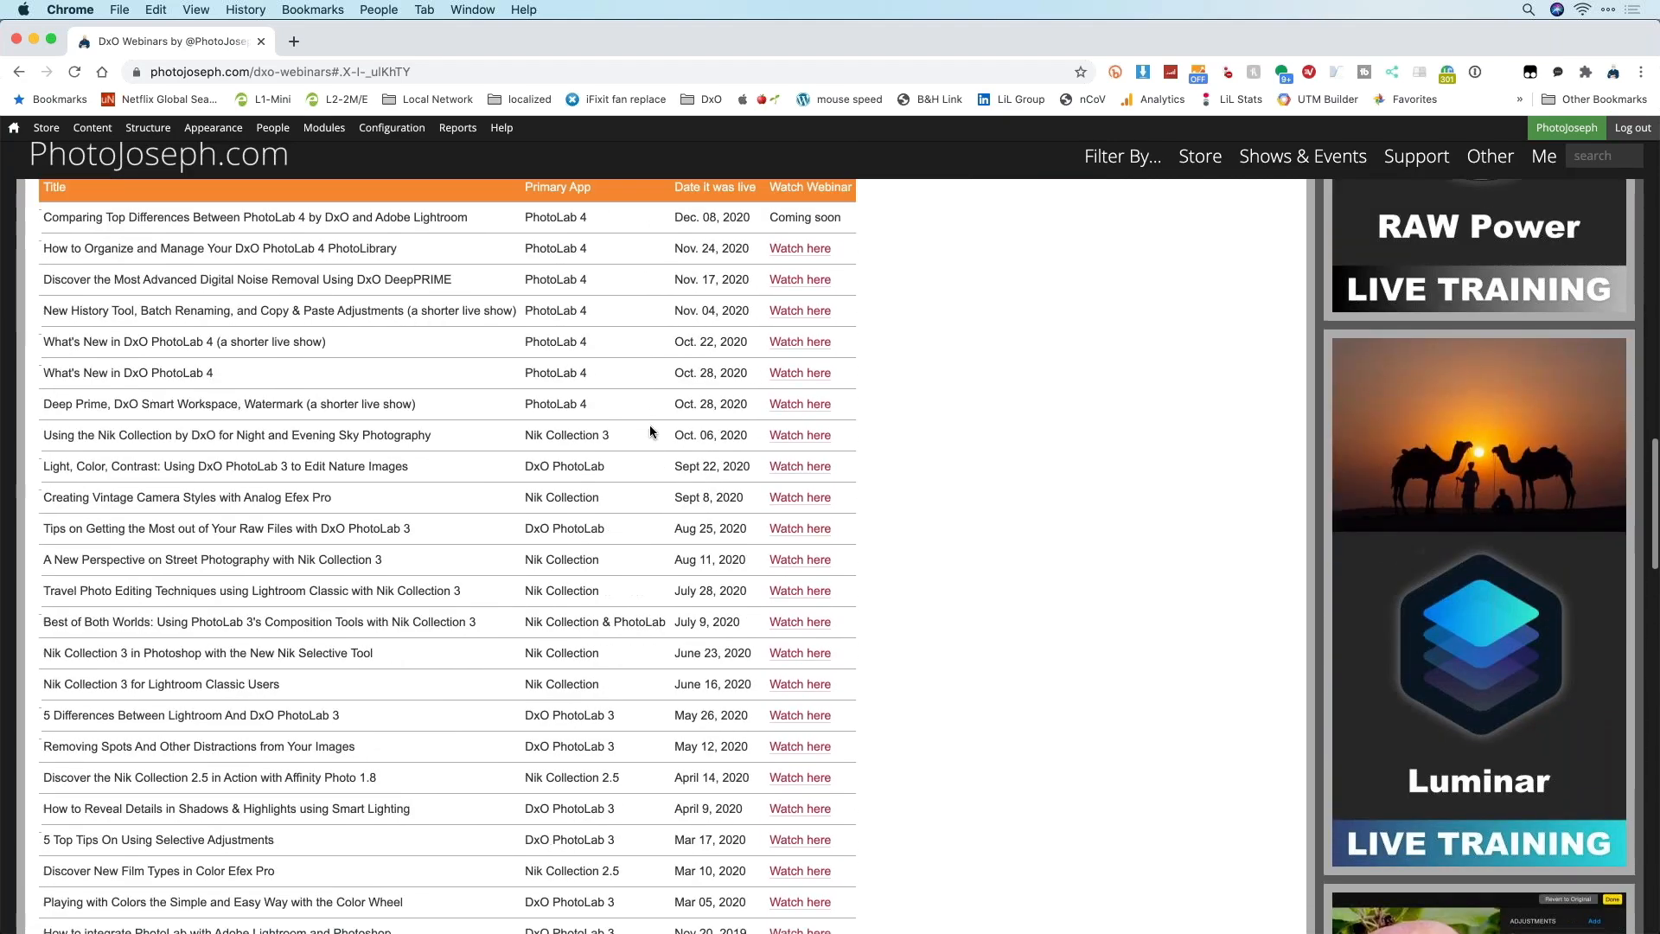
Find 'ansel' on the page and select the Ansel webinar title and its Aug 31, 2019 date
{"action": "key", "text": "super+f"}
{"action": "type", "text": "ansel"}
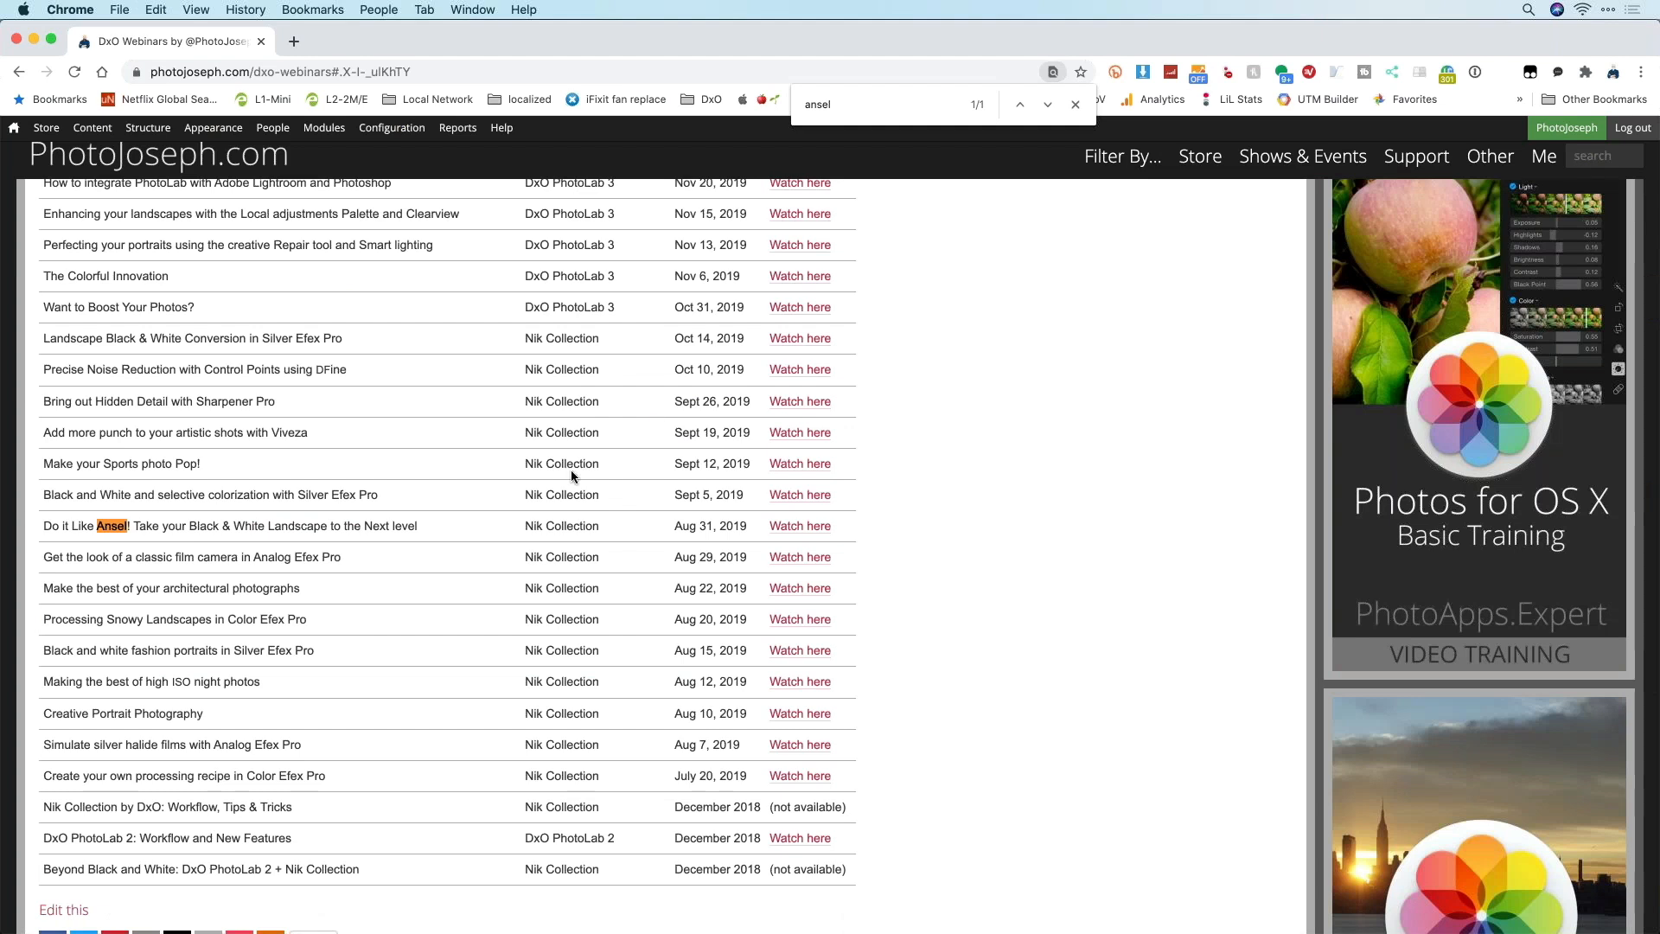
{"action": "left_click_drag", "start_coordinate": [45, 528], "coordinate": [417, 526]}
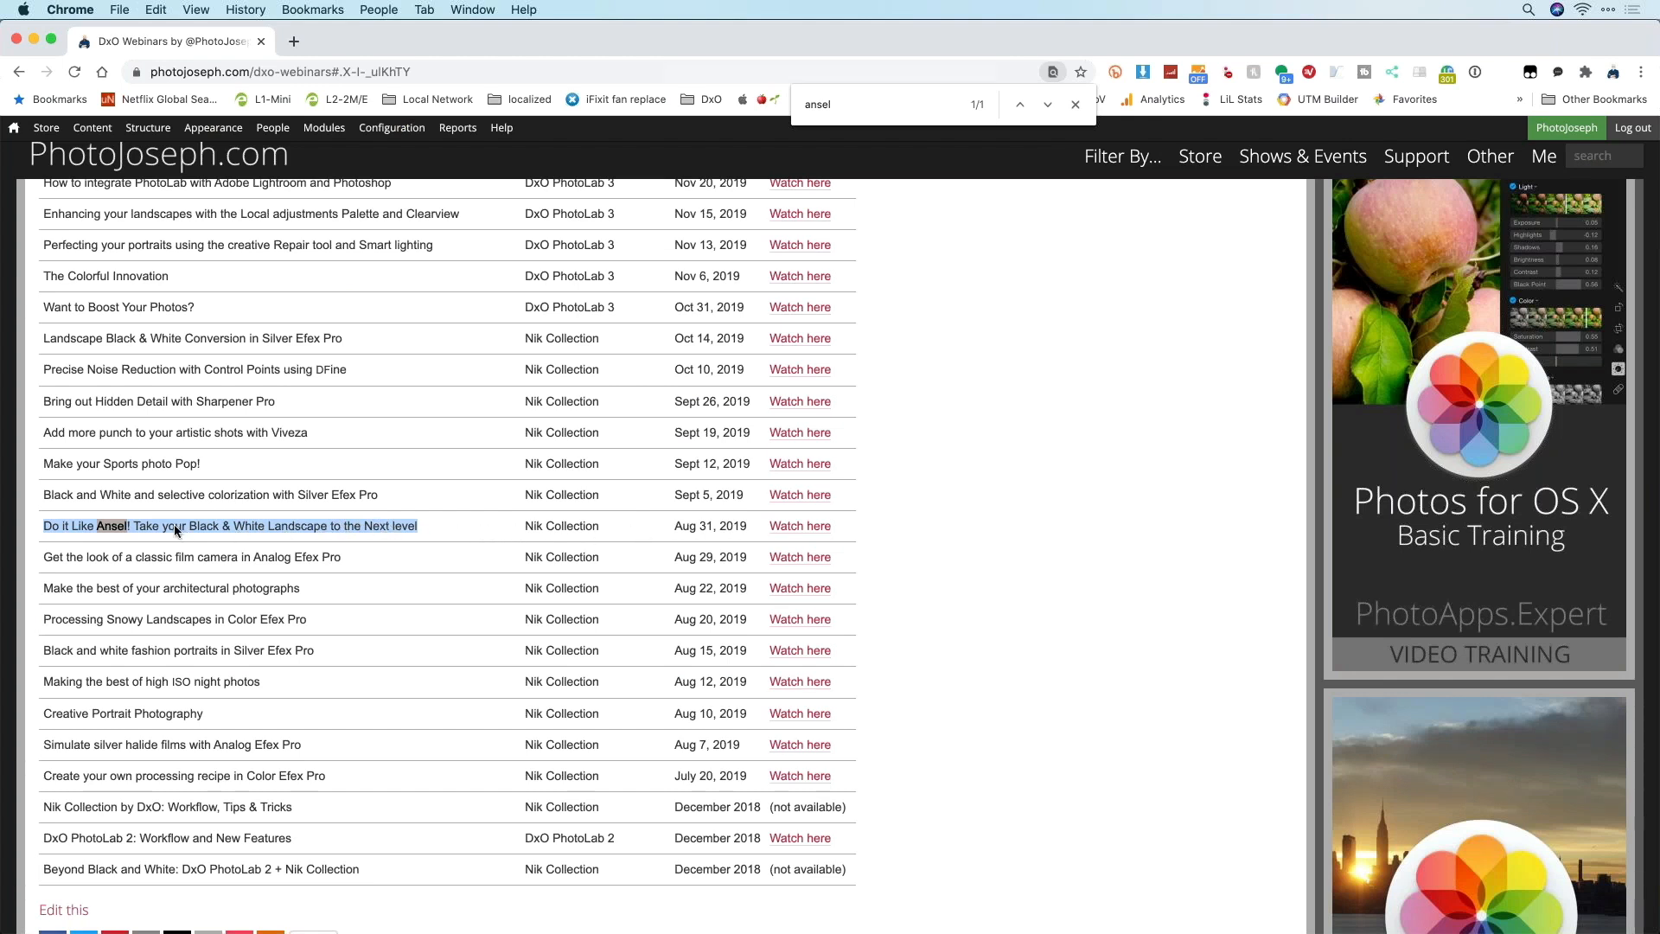
{"action": "left_click", "coordinate": [235, 526]}
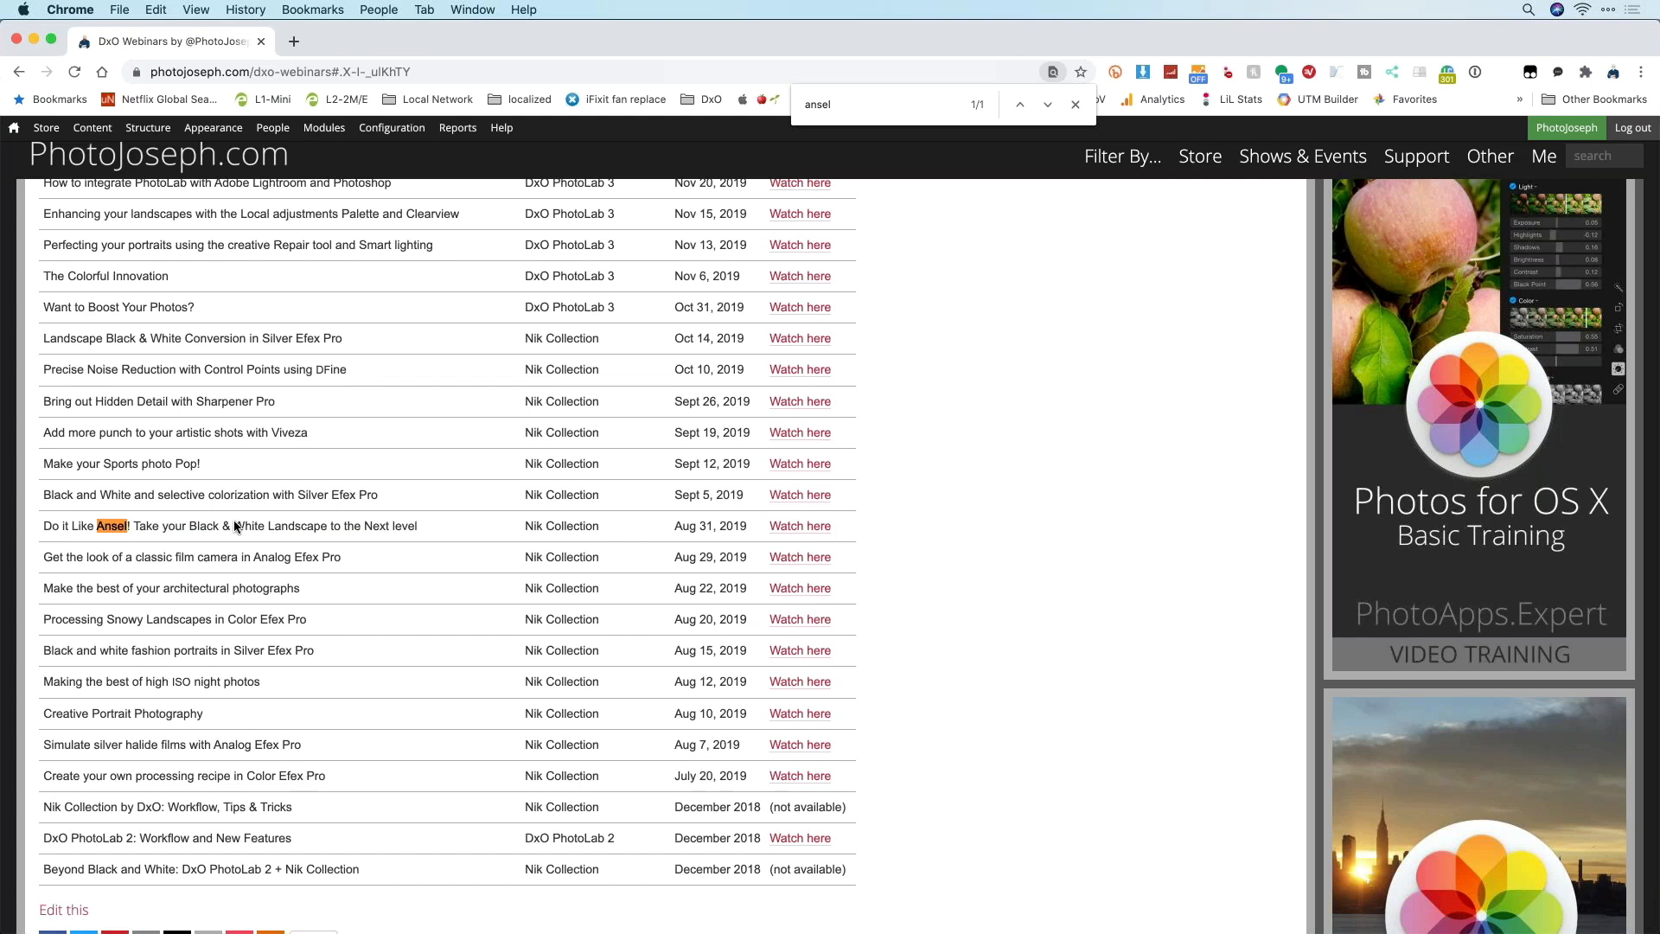
{"action": "triple_click", "coordinate": [235, 526]}
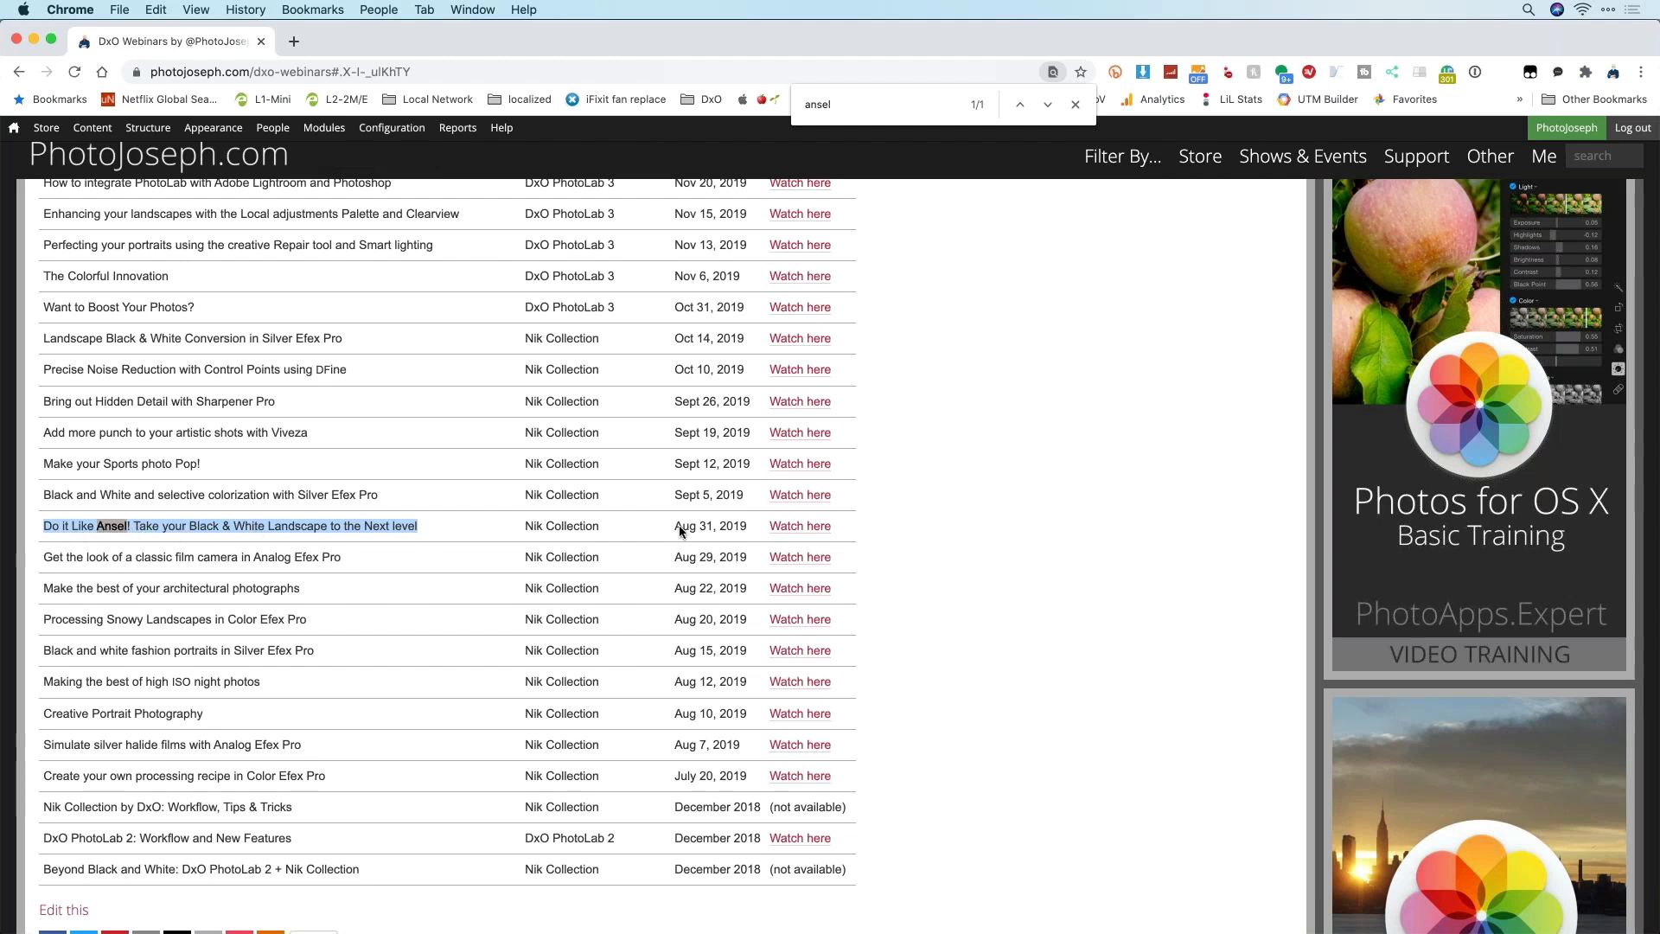
{"action": "left_click_drag", "start_coordinate": [693, 526], "coordinate": [745, 527]}
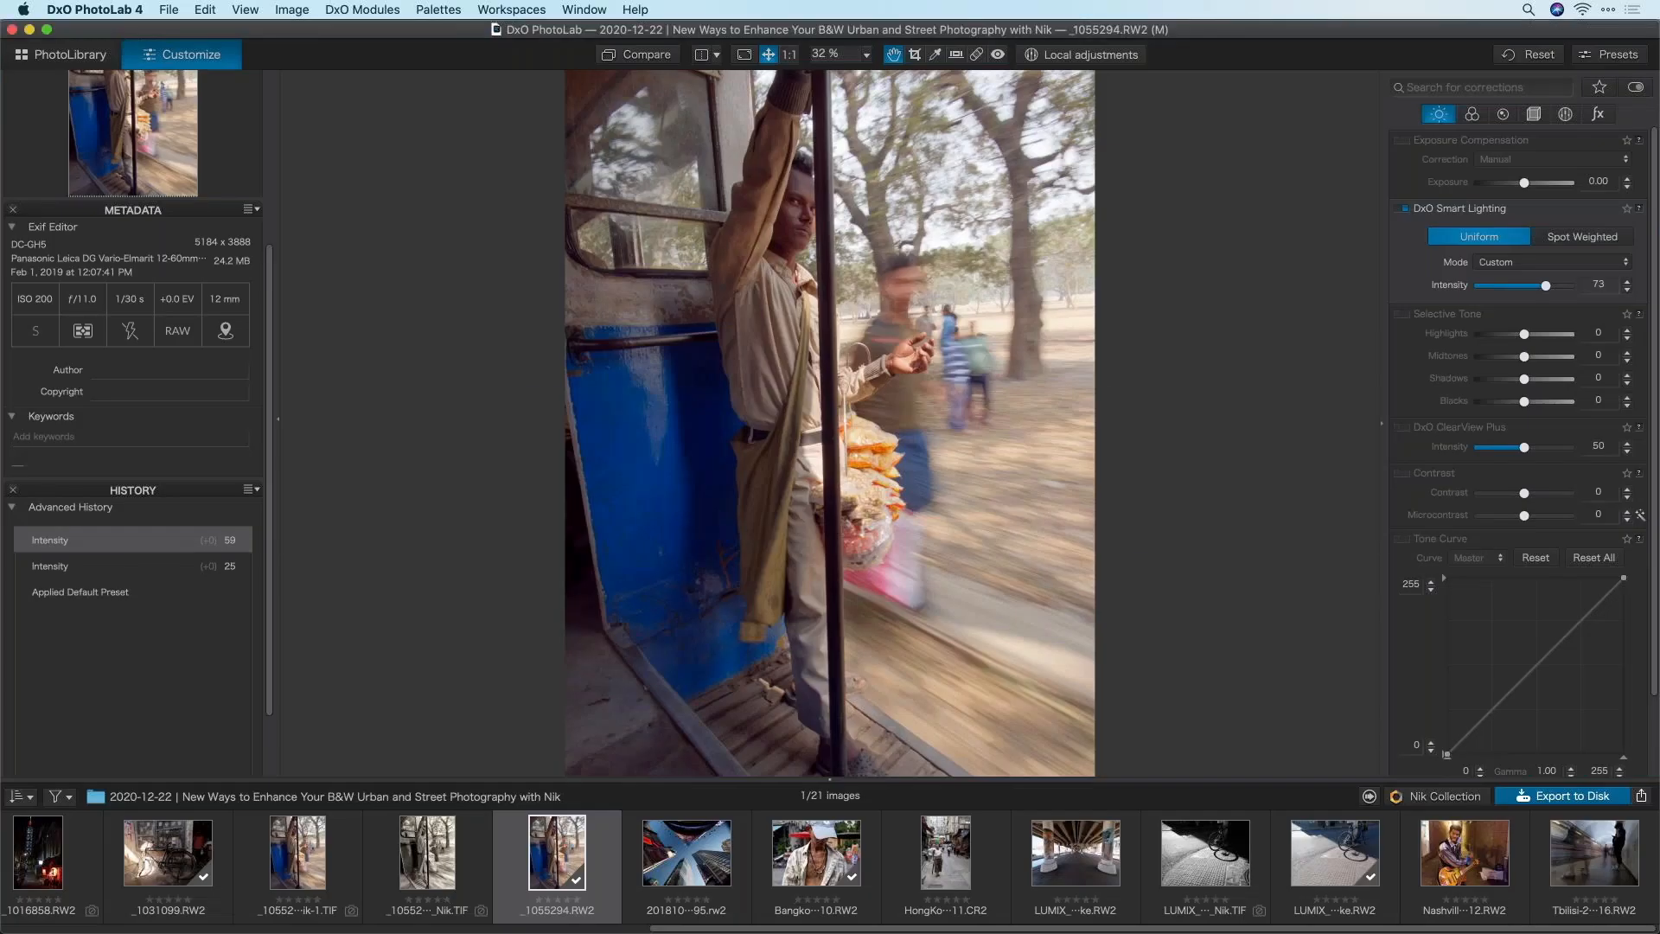
{"action": "key", "text": "super+Tab"}
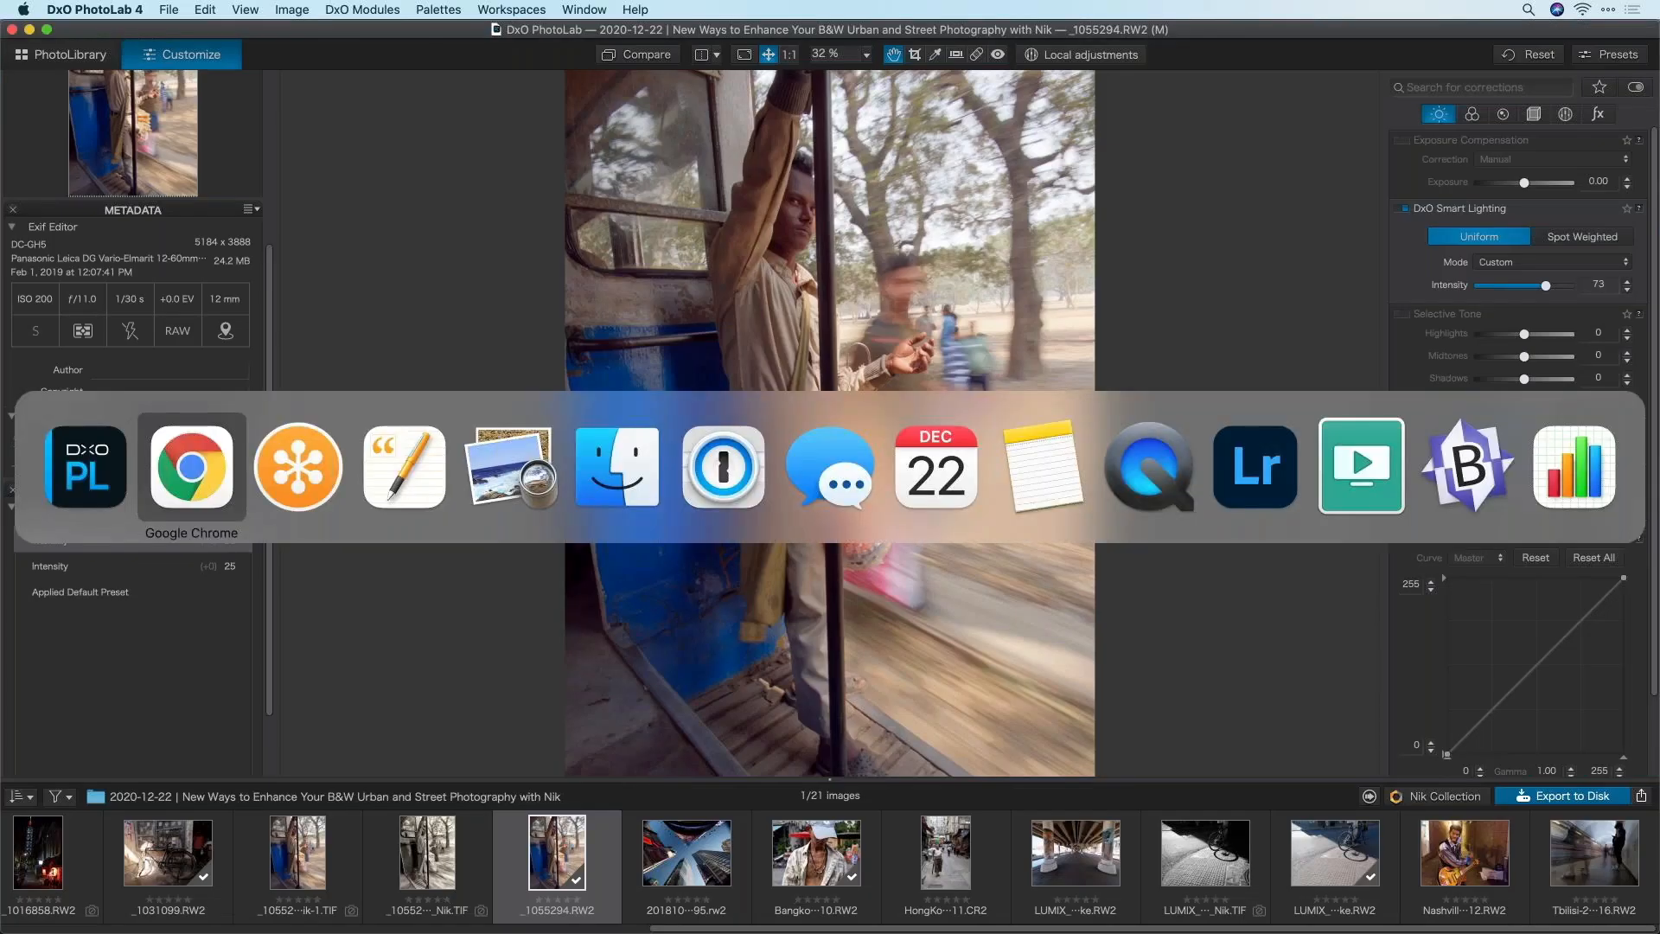
Return to DxO PhotoLab 4 and open the Bangkok tattooed-man portrait from the filmstrip
{"action": "left_click", "coordinate": [198, 478]}
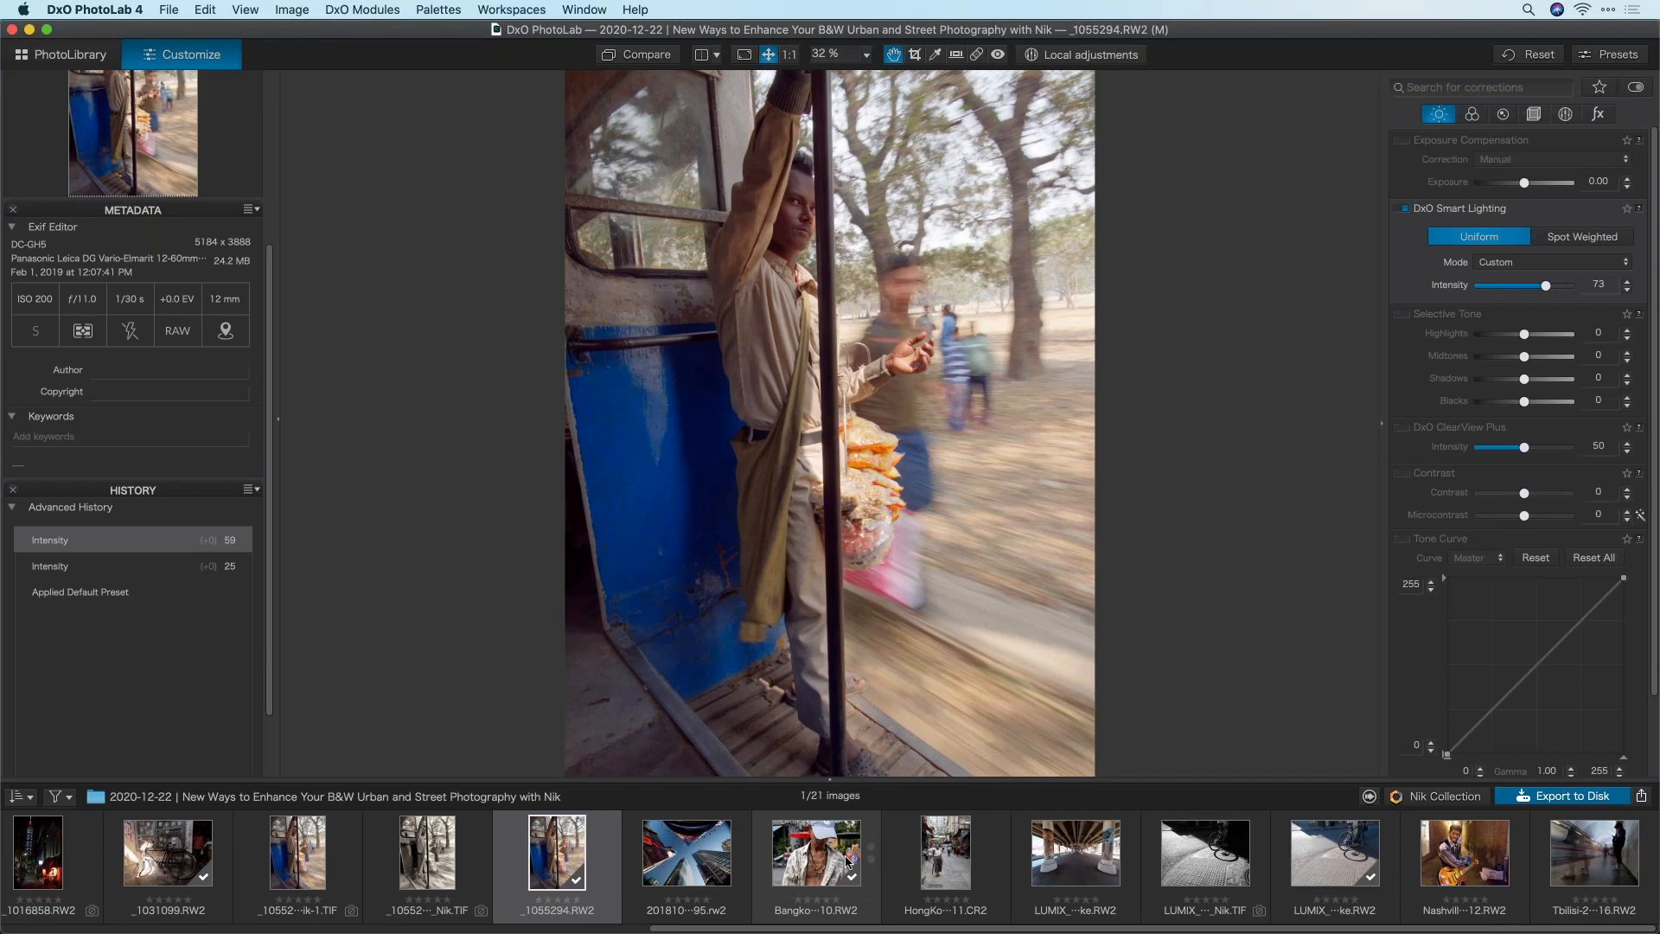
{"action": "left_click", "coordinate": [813, 856]}
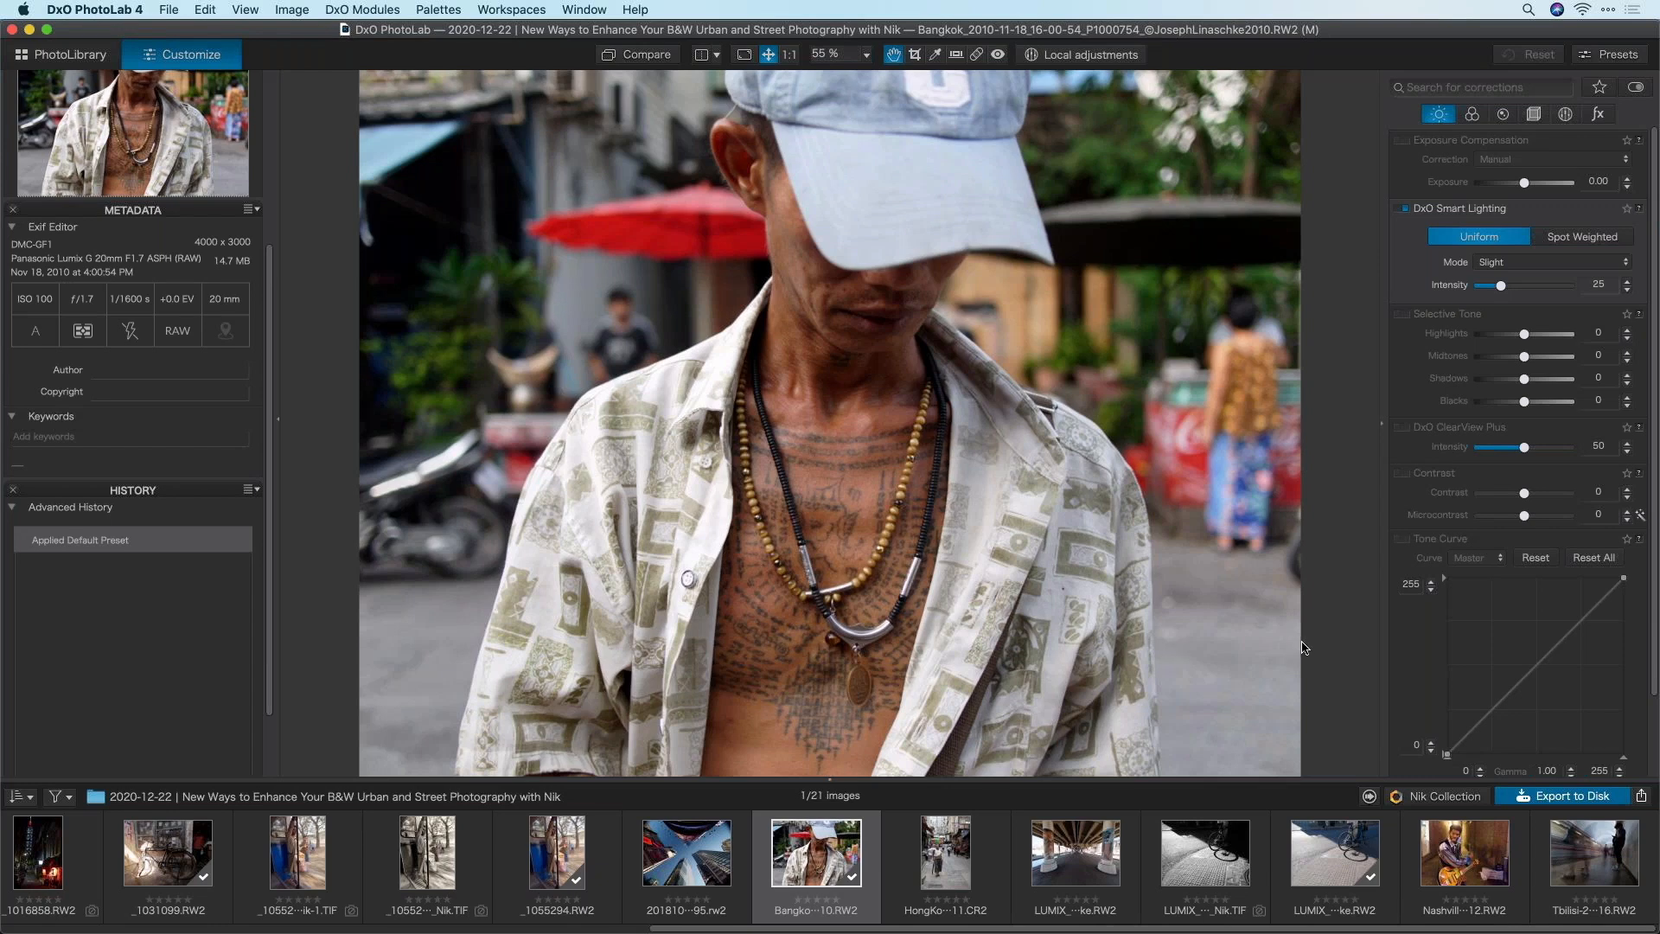
Send the Bangkok portrait from DxO PhotoLab 4 to Silver Efex Pro 2
{"action": "right_click", "coordinate": [791, 849]}
{"action": "left_click", "coordinate": [765, 846]}
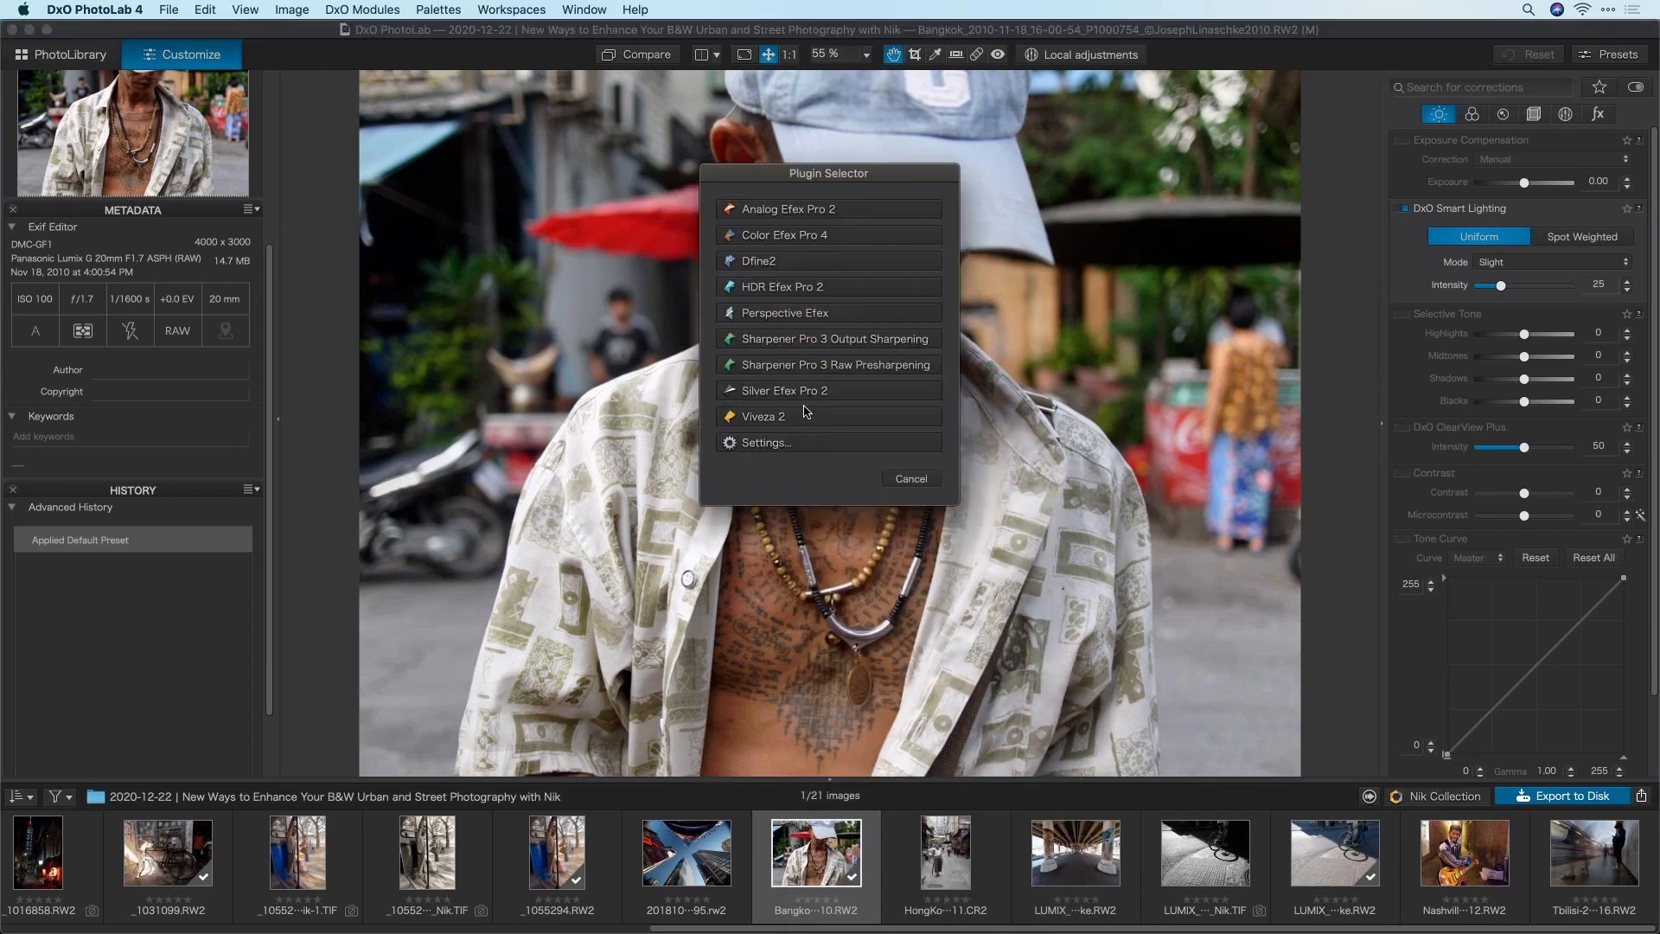
{"action": "left_click", "coordinate": [805, 392]}
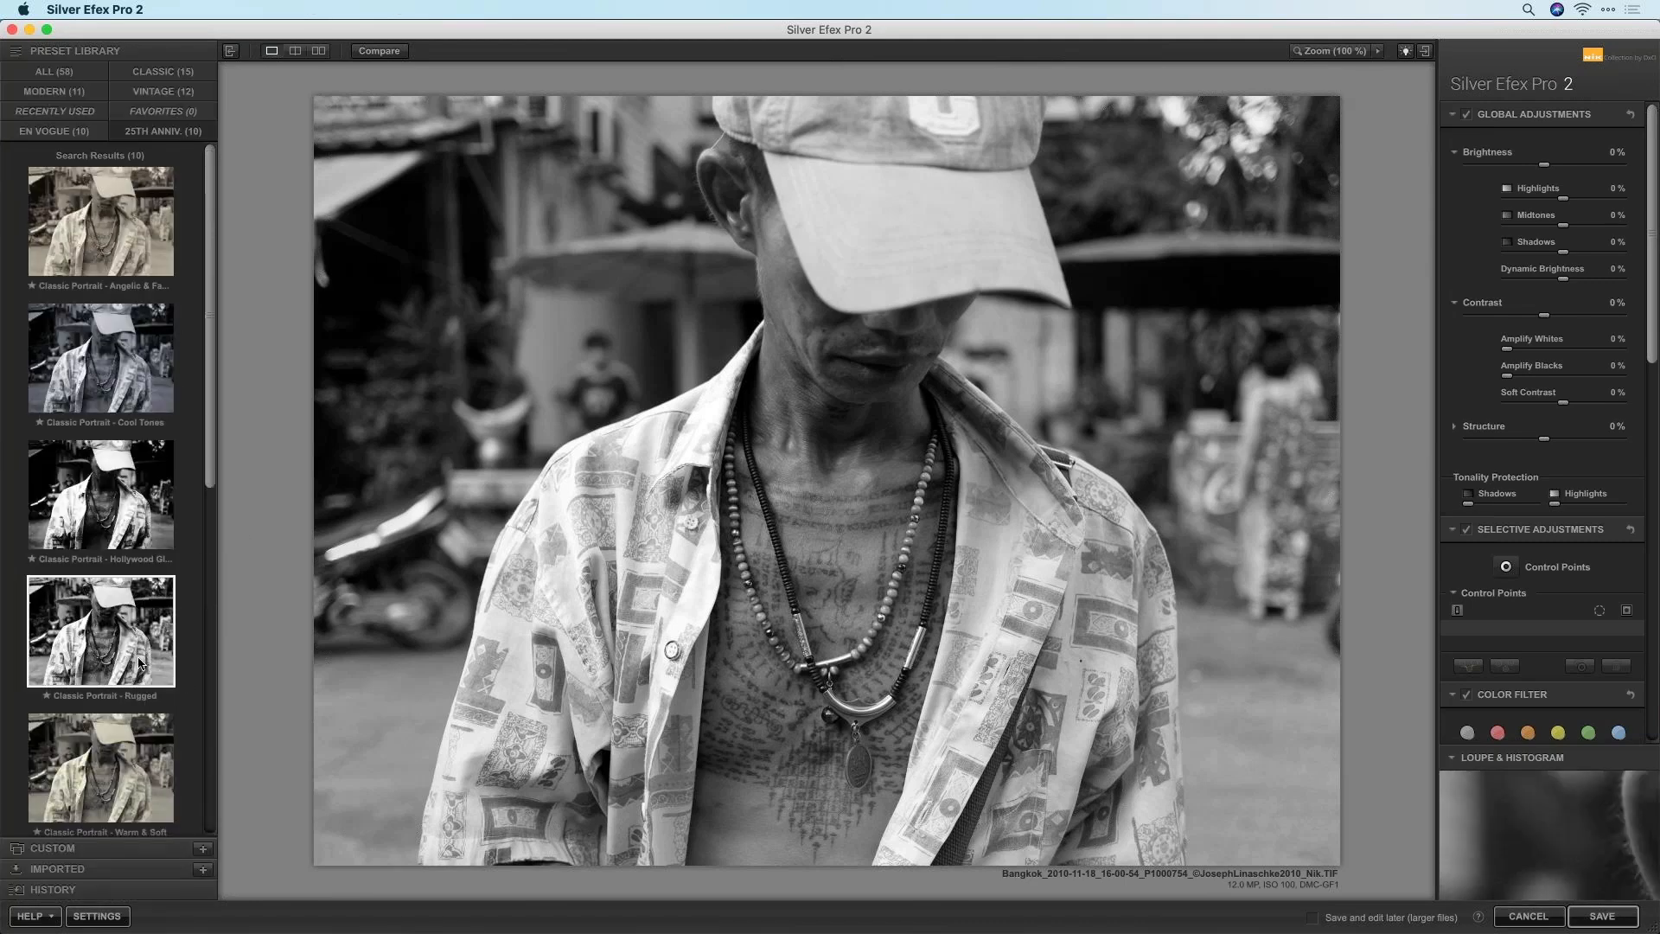
Apply the Street - Hint of Blue preset, giving cyanotype toning at 40%
{"action": "scroll", "coordinate": [142, 640], "scroll_direction": "down", "scroll_amount": 10}
{"action": "left_click", "coordinate": [143, 640]}
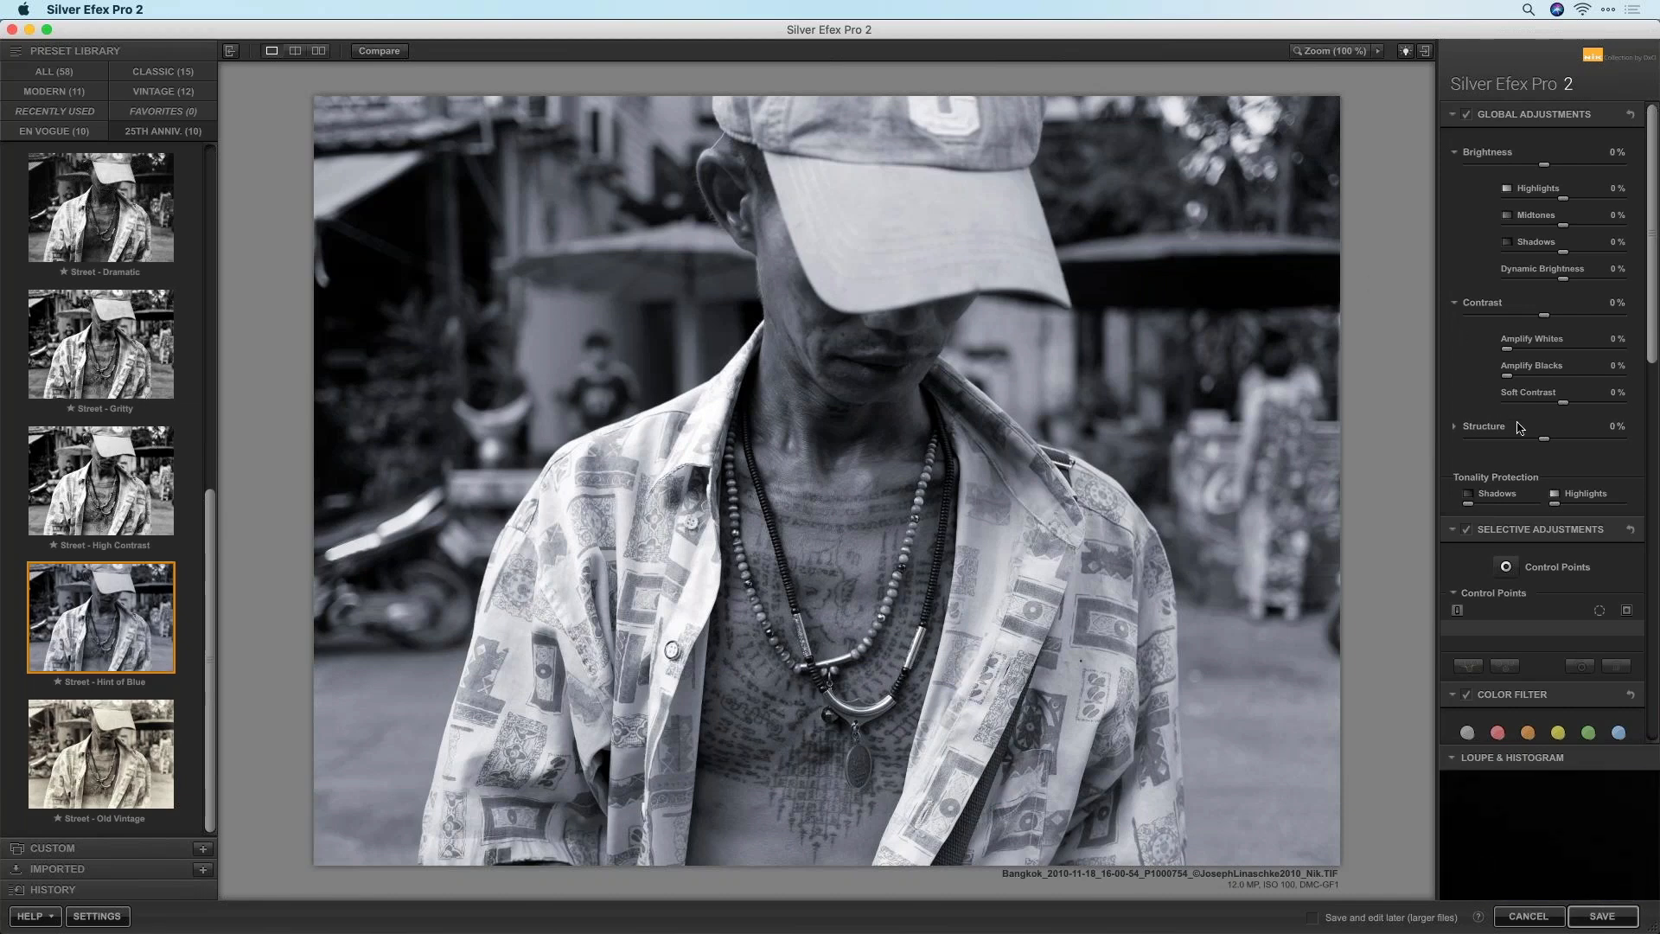
{"action": "left_click_drag", "start_coordinate": [1651, 295], "coordinate": [1550, 511]}
{"action": "left_click", "coordinate": [1625, 514]}
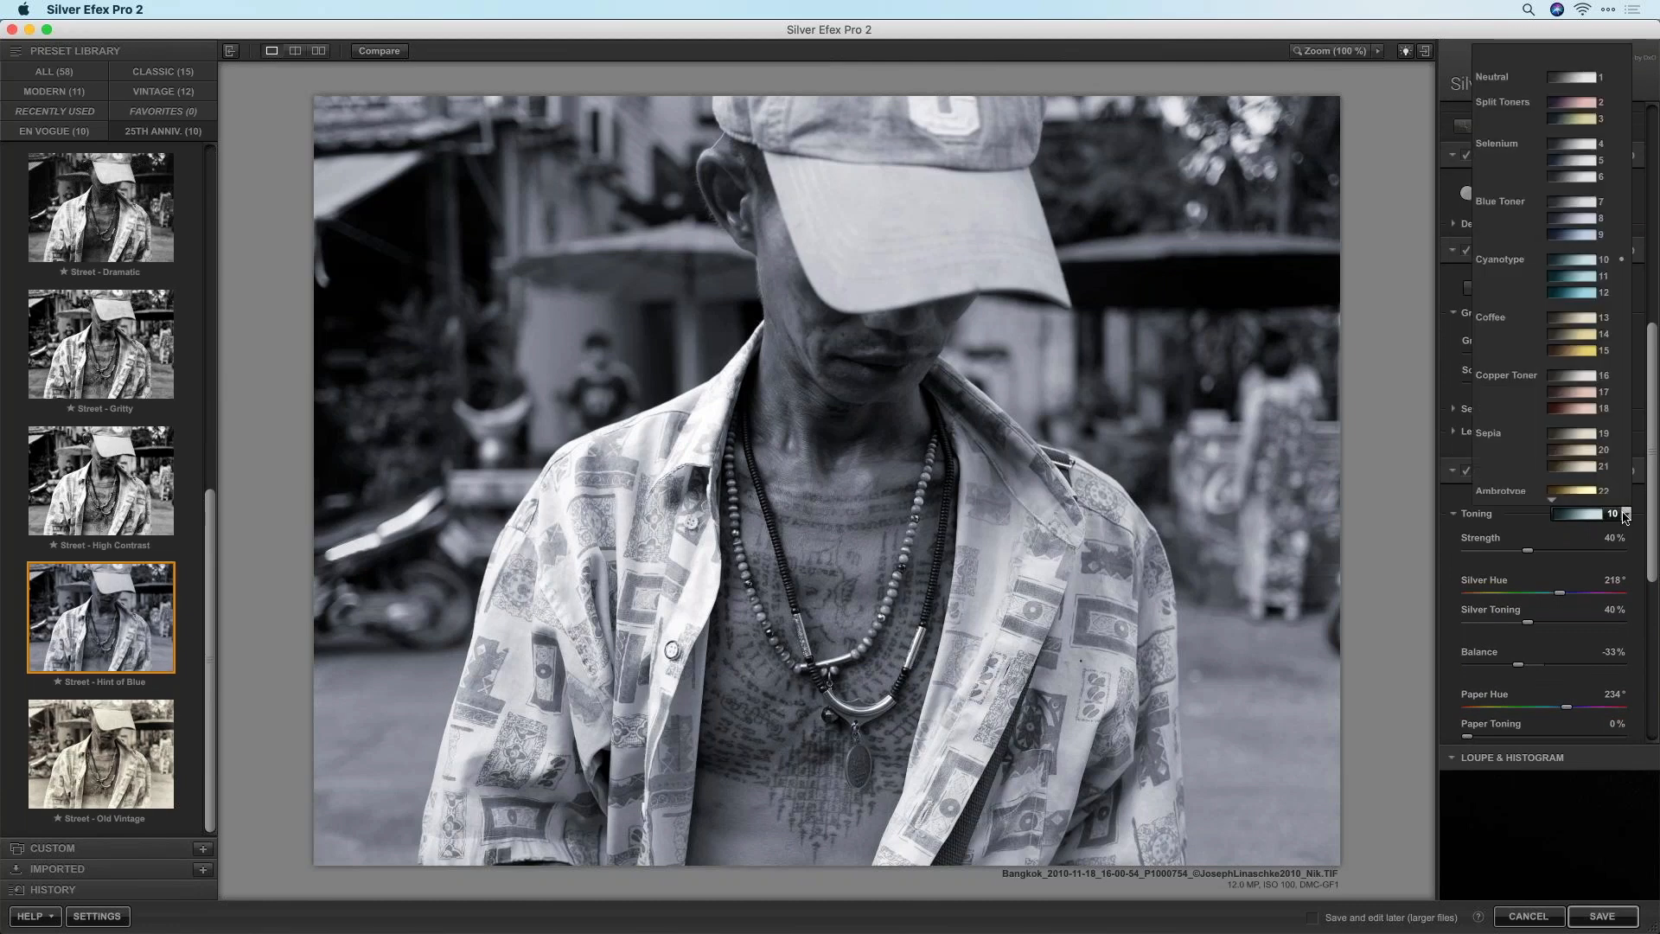
{"action": "left_click", "coordinate": [1625, 514]}
{"action": "mouse_move", "coordinate": [1528, 550]}
{"action": "left_mouse_down"}
{"action": "mouse_move", "coordinate": [1588, 550]}
{"action": "mouse_move", "coordinate": [1509, 554]}
{"action": "mouse_move", "coordinate": [1530, 555]}
{"action": "left_mouse_up"}
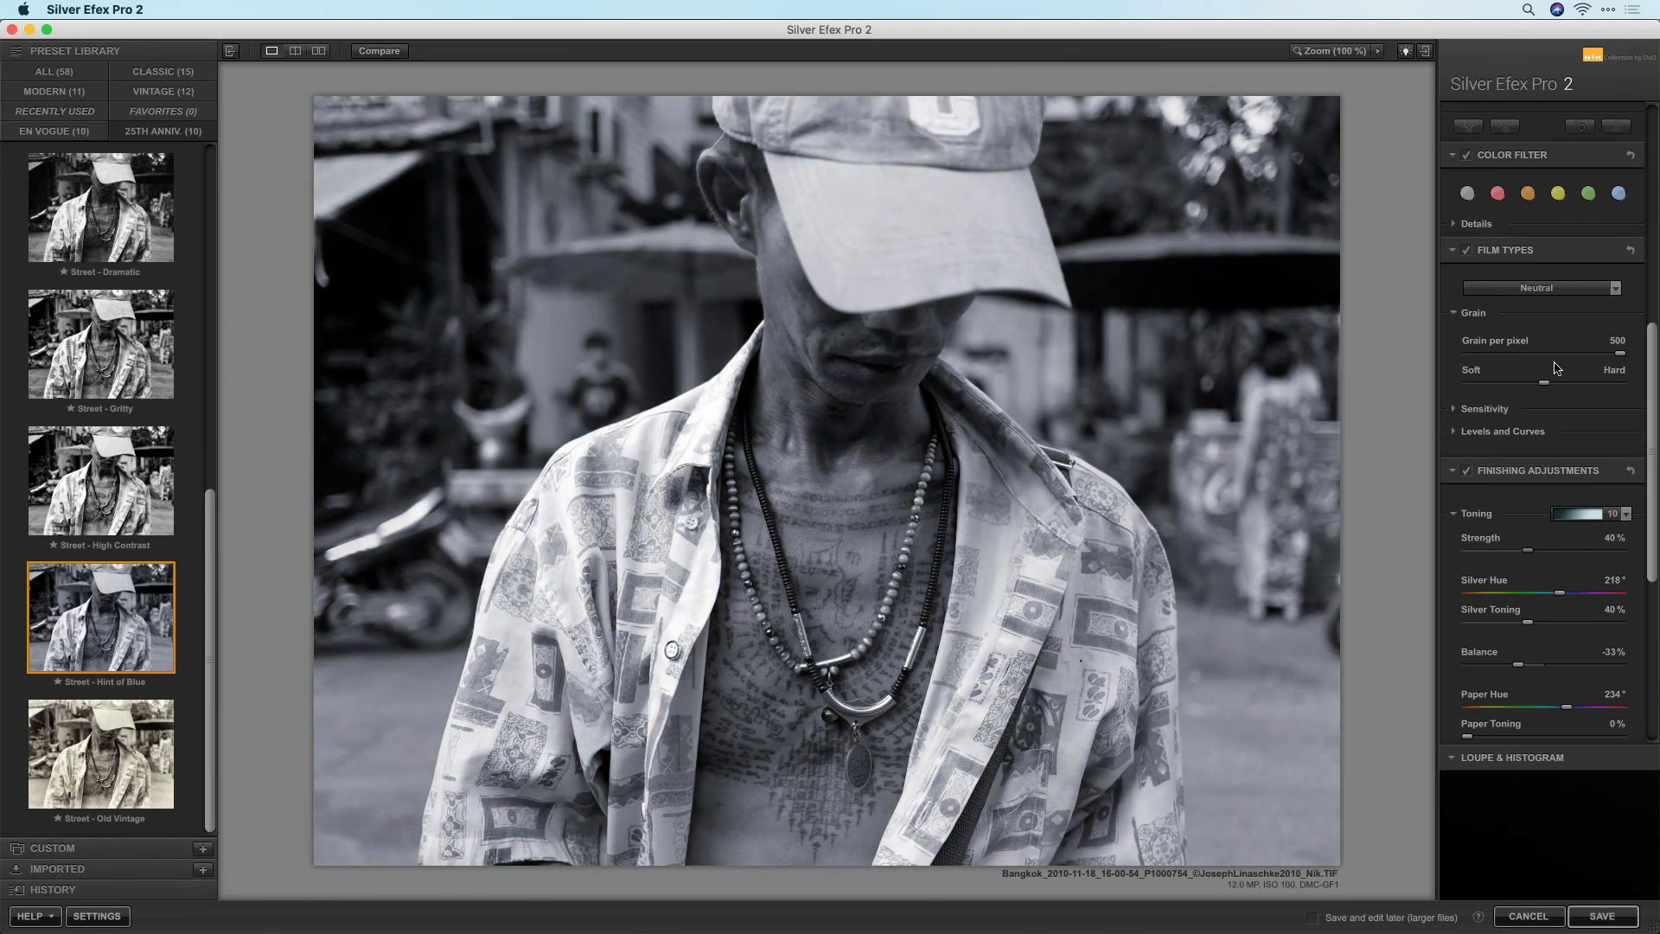
{"action": "scroll", "coordinate": [1551, 374], "scroll_direction": "up", "scroll_amount": 7}
{"action": "scroll", "coordinate": [1551, 373], "scroll_direction": "up", "scroll_amount": 6}
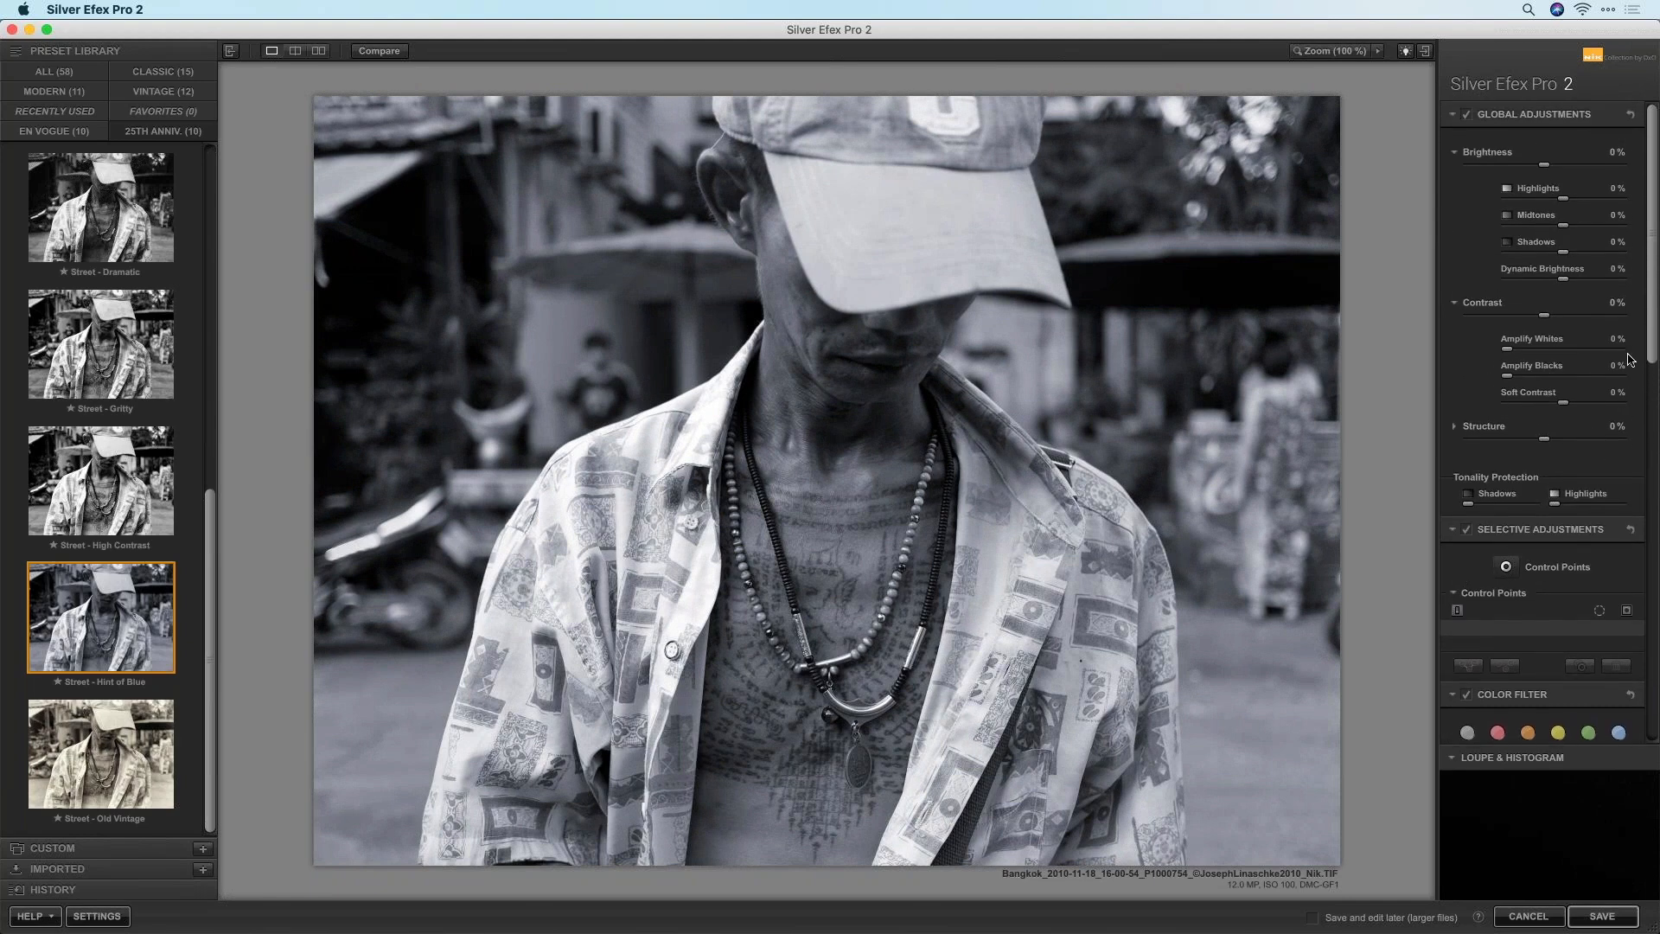
{"action": "scroll", "coordinate": [1652, 346], "scroll_direction": "down", "scroll_amount": 4}
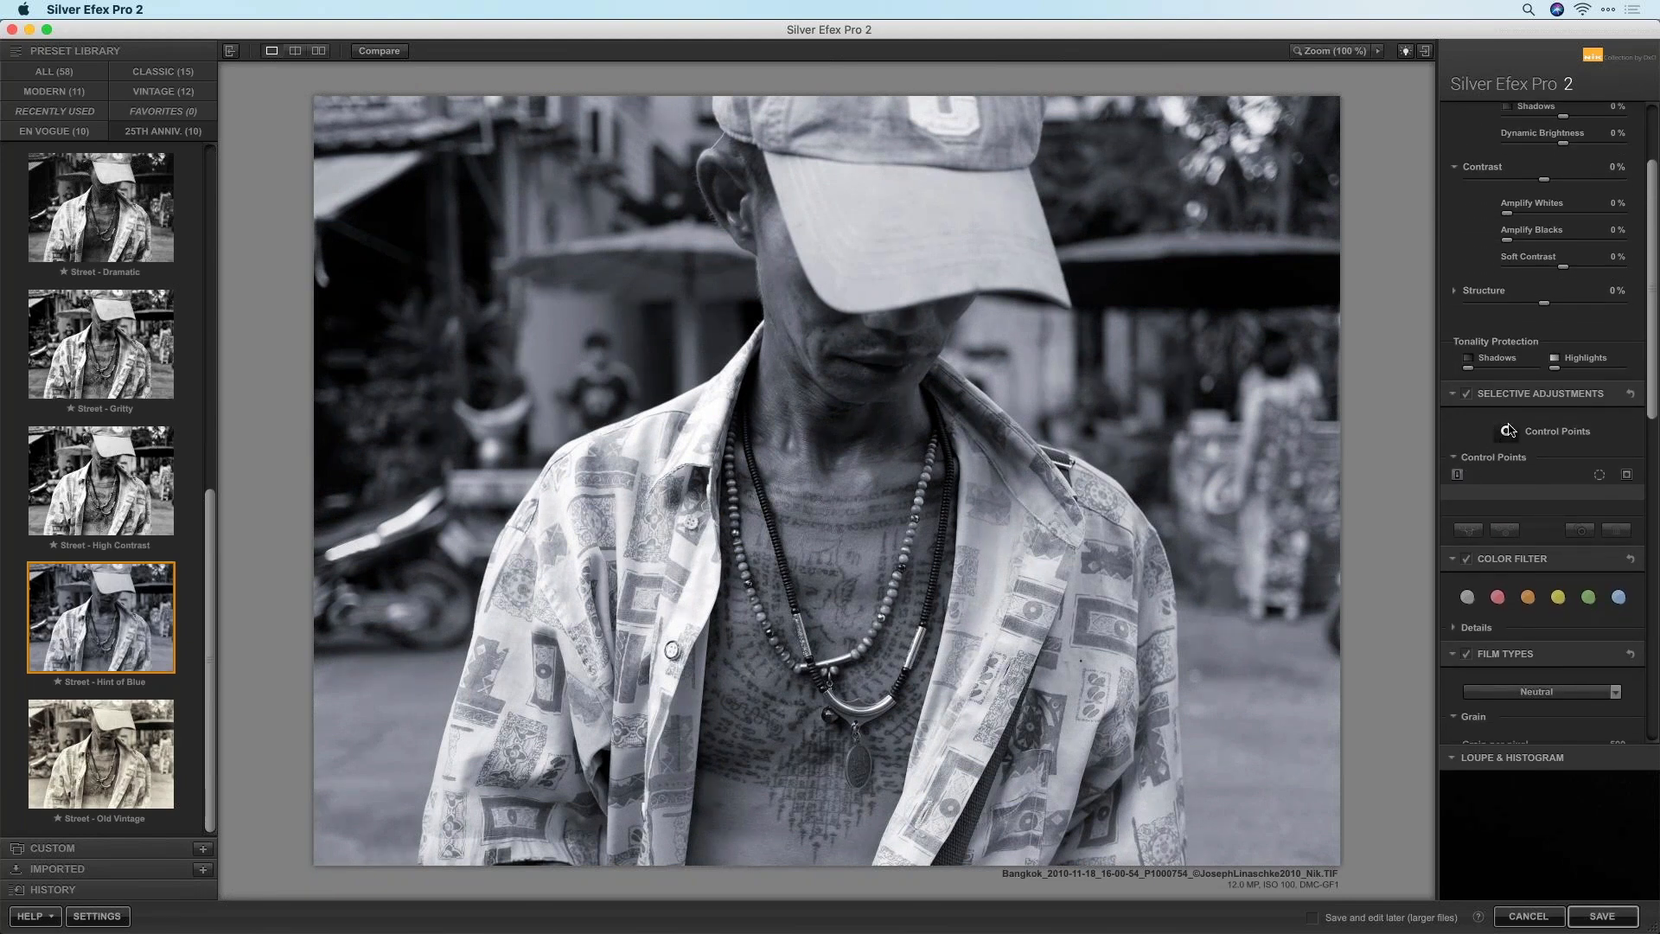
{"action": "left_click", "coordinate": [1505, 431]}
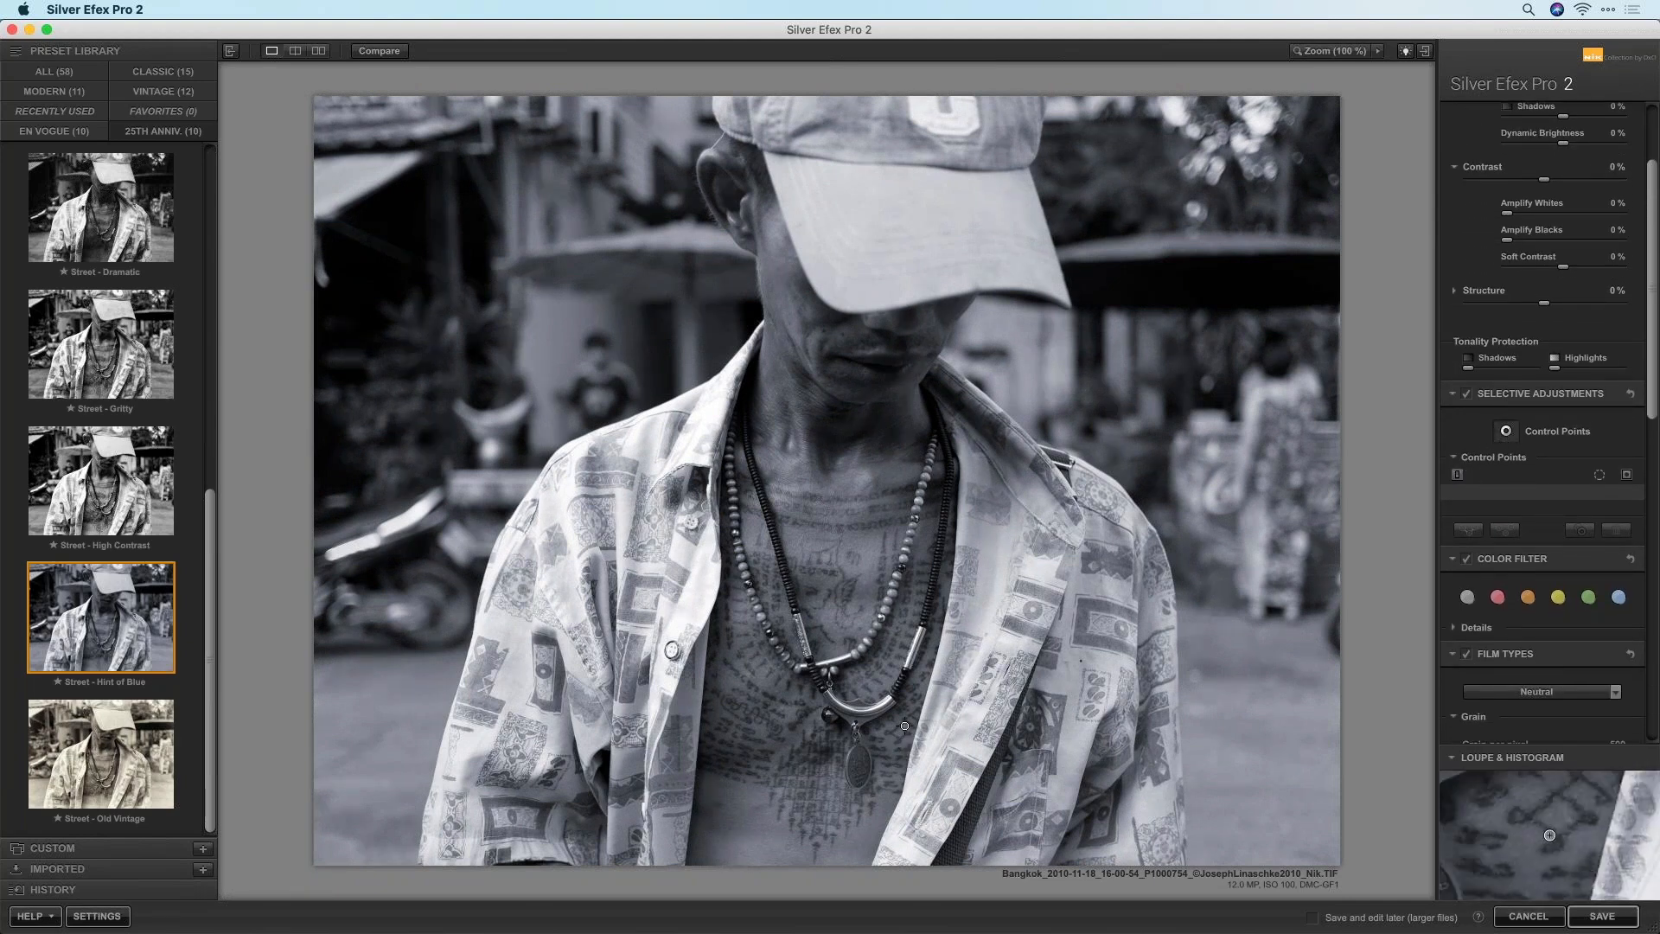
Place Control Point 1 on the tattooed chest and show its mask
{"action": "left_click", "coordinate": [822, 581]}
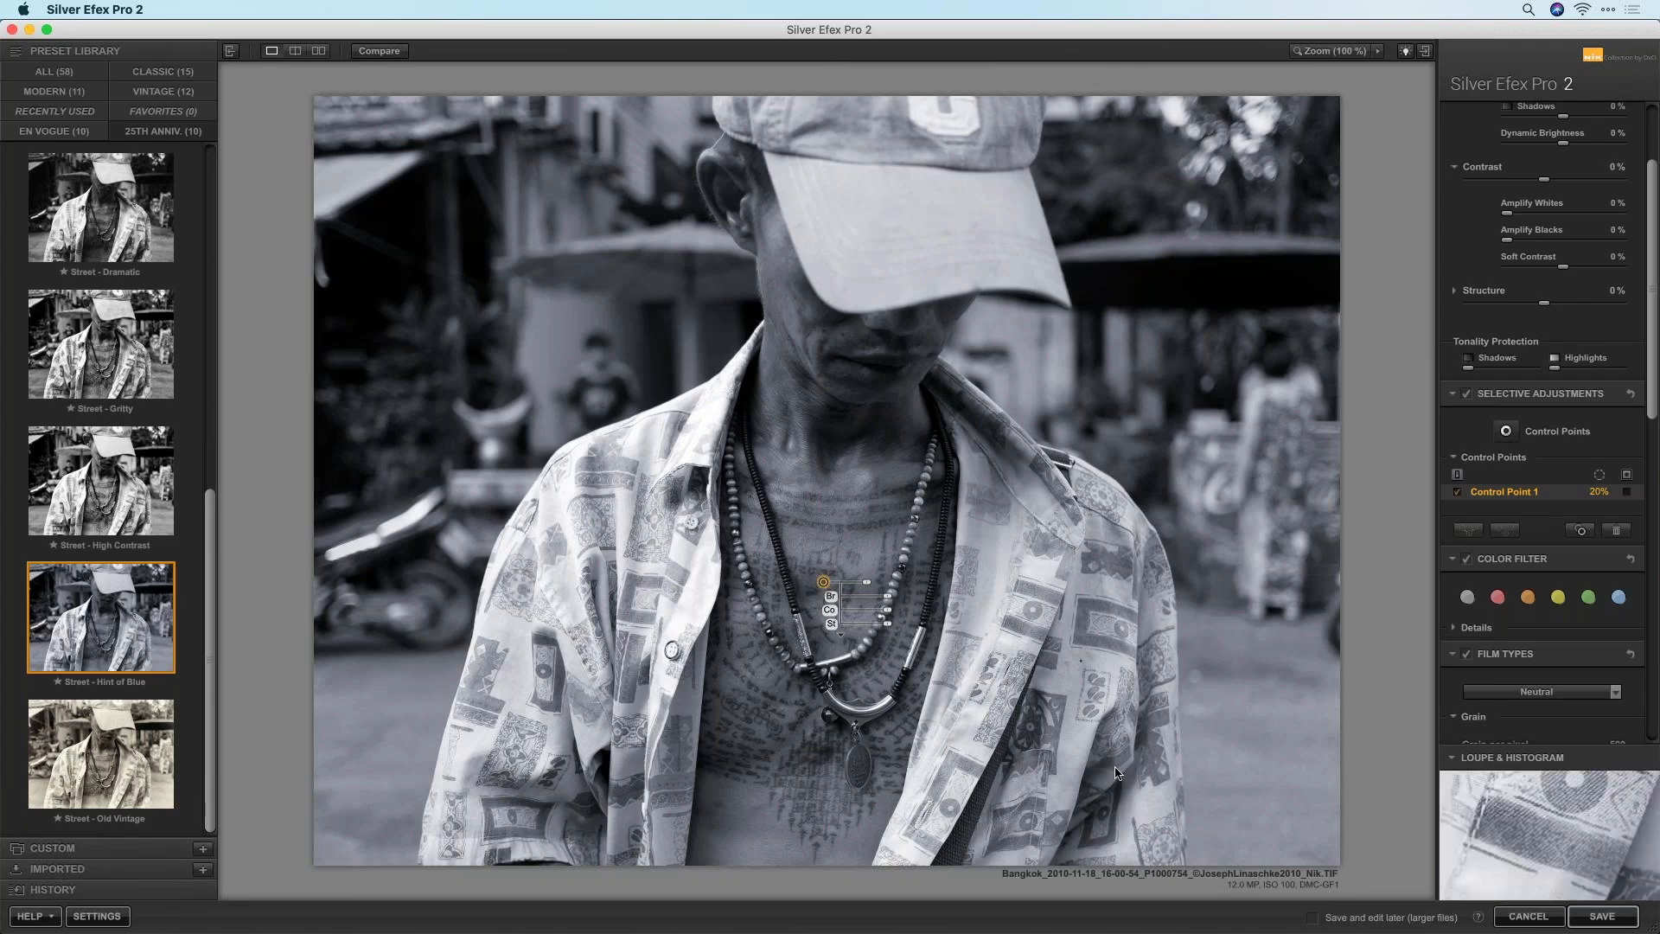
{"action": "left_click", "coordinate": [1627, 492]}
{"action": "left_click_drag", "start_coordinate": [836, 581], "coordinate": [809, 540]}
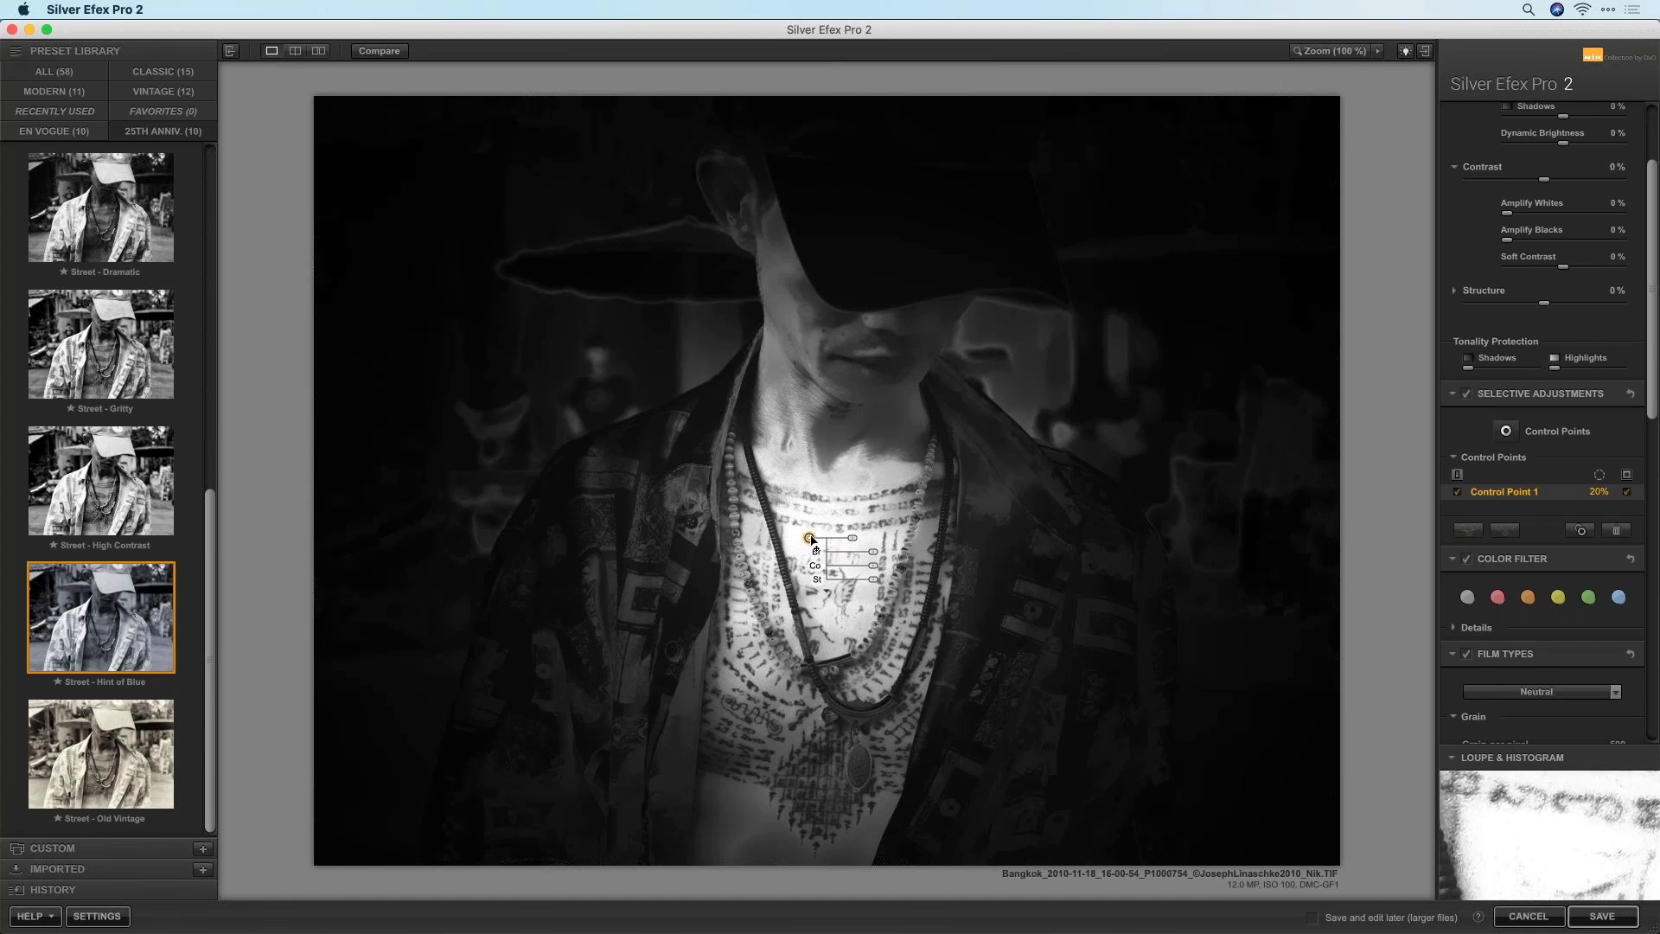
{"action": "left_click_drag", "start_coordinate": [809, 538], "coordinate": [811, 536]}
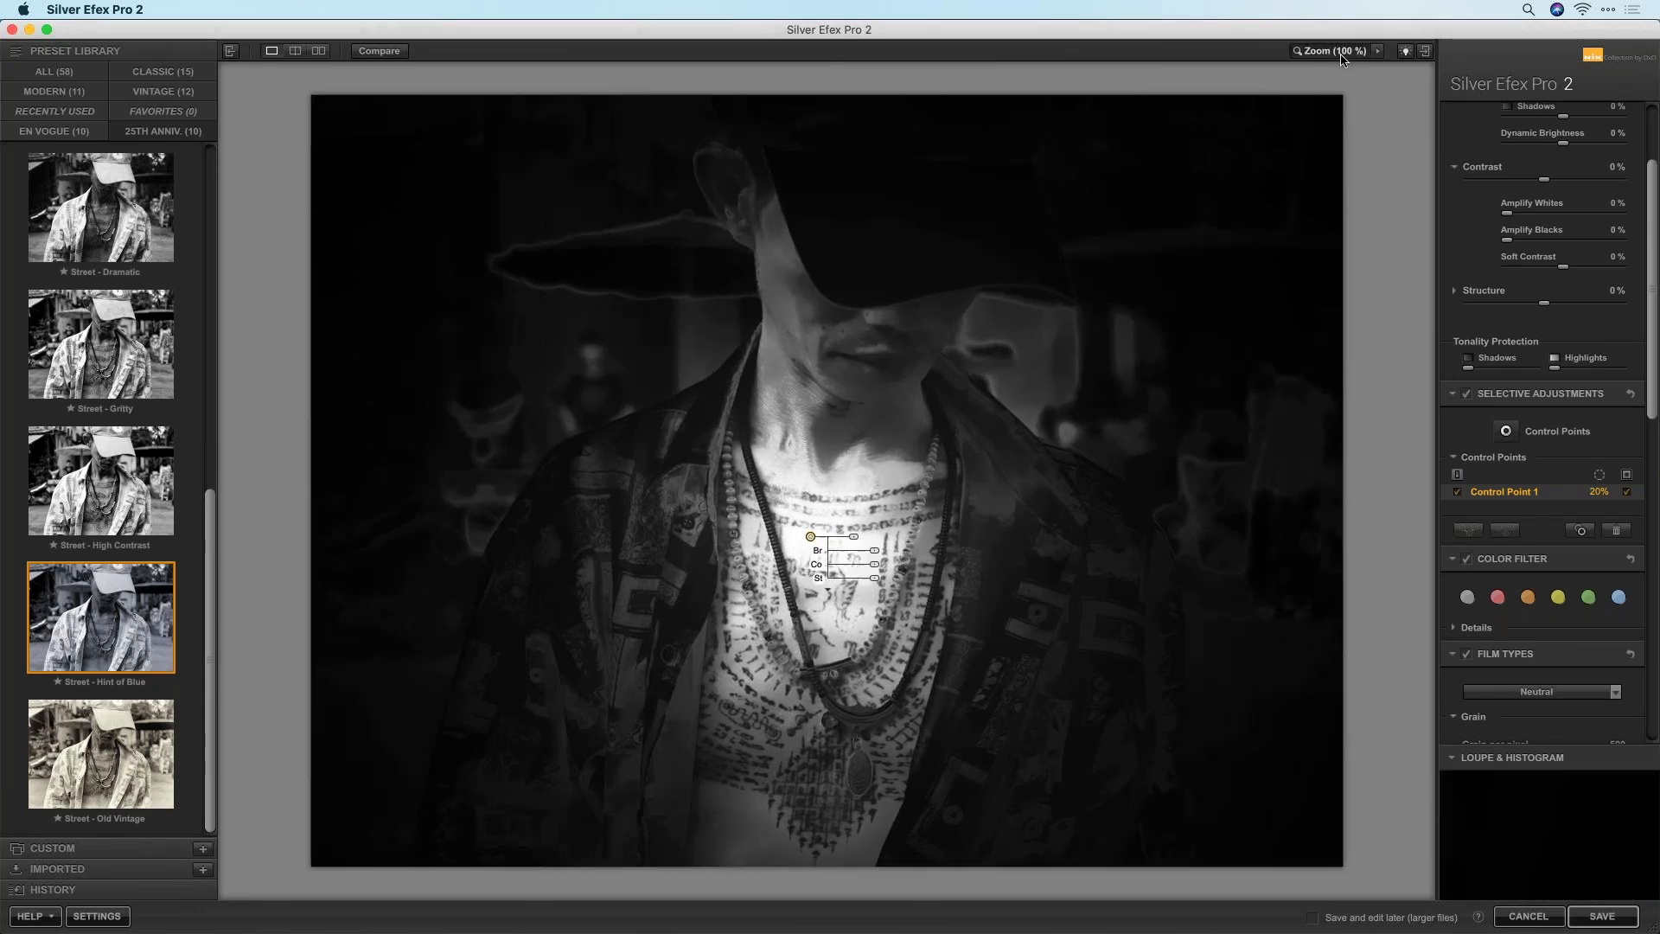
Zoom to 200% to fine-tune the point's position on the chest, then return to full view
{"action": "left_click", "coordinate": [1360, 52]}
{"action": "left_click", "coordinate": [1378, 54]}
{"action": "left_click", "coordinate": [1402, 67]}
{"action": "left_click_drag", "start_coordinate": [772, 666], "coordinate": [853, 671]}
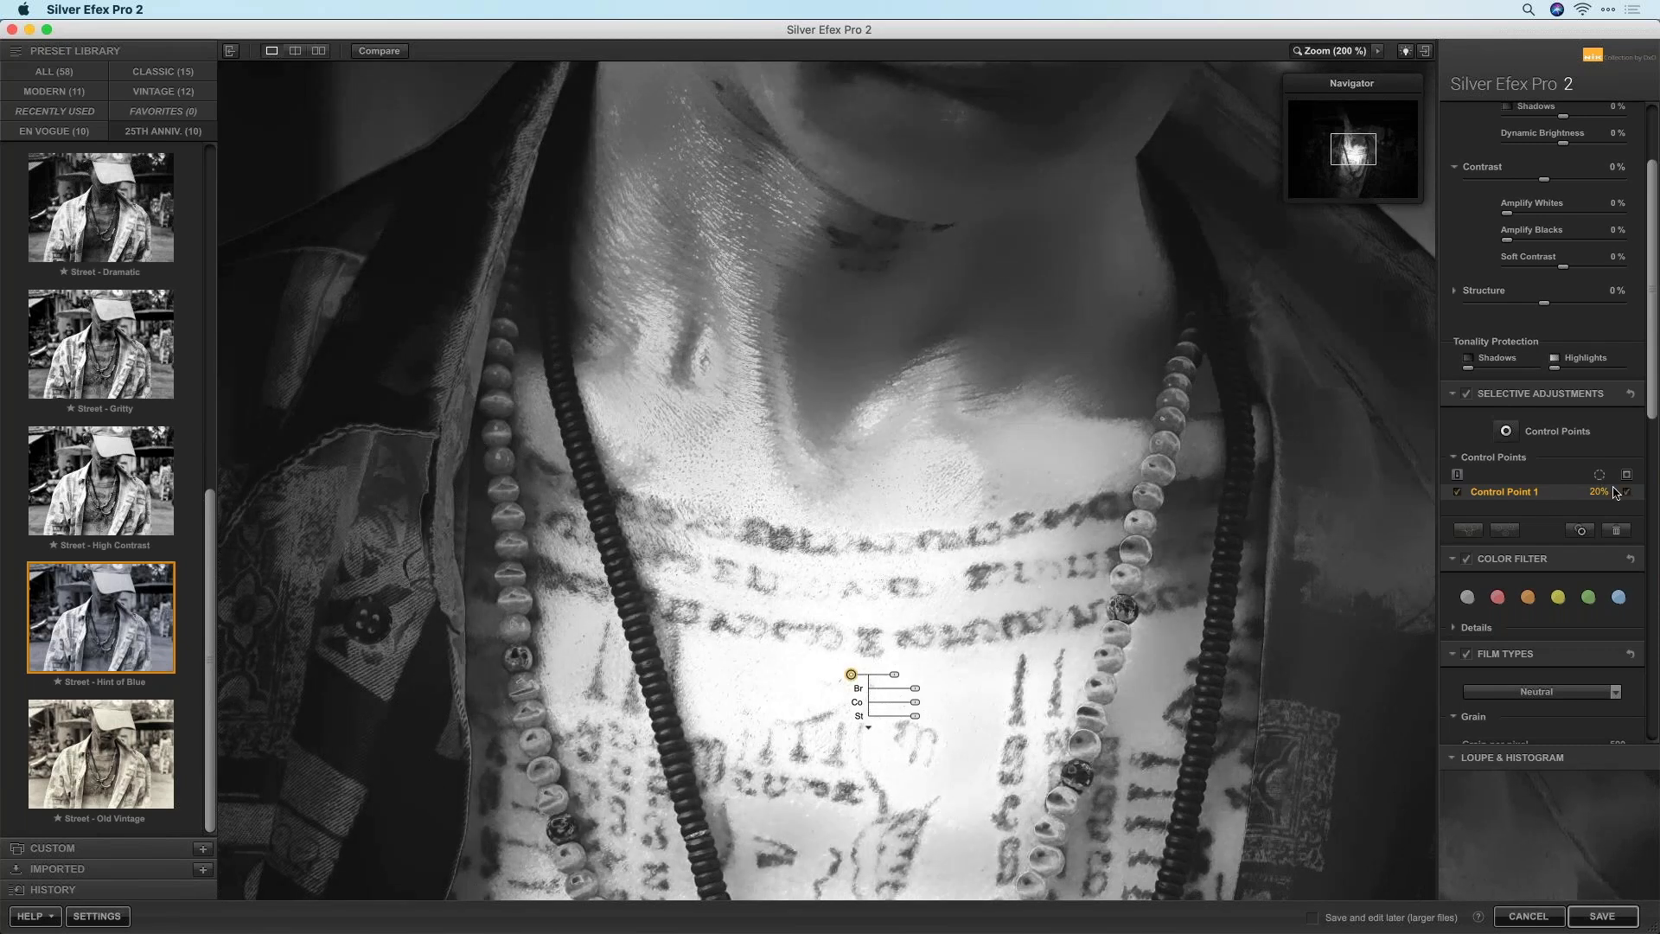
{"action": "mouse_move", "coordinate": [850, 672]}
{"action": "left_mouse_down"}
{"action": "mouse_move", "coordinate": [910, 524]}
{"action": "mouse_move", "coordinate": [859, 528]}
{"action": "mouse_move", "coordinate": [830, 665]}
{"action": "left_mouse_up"}
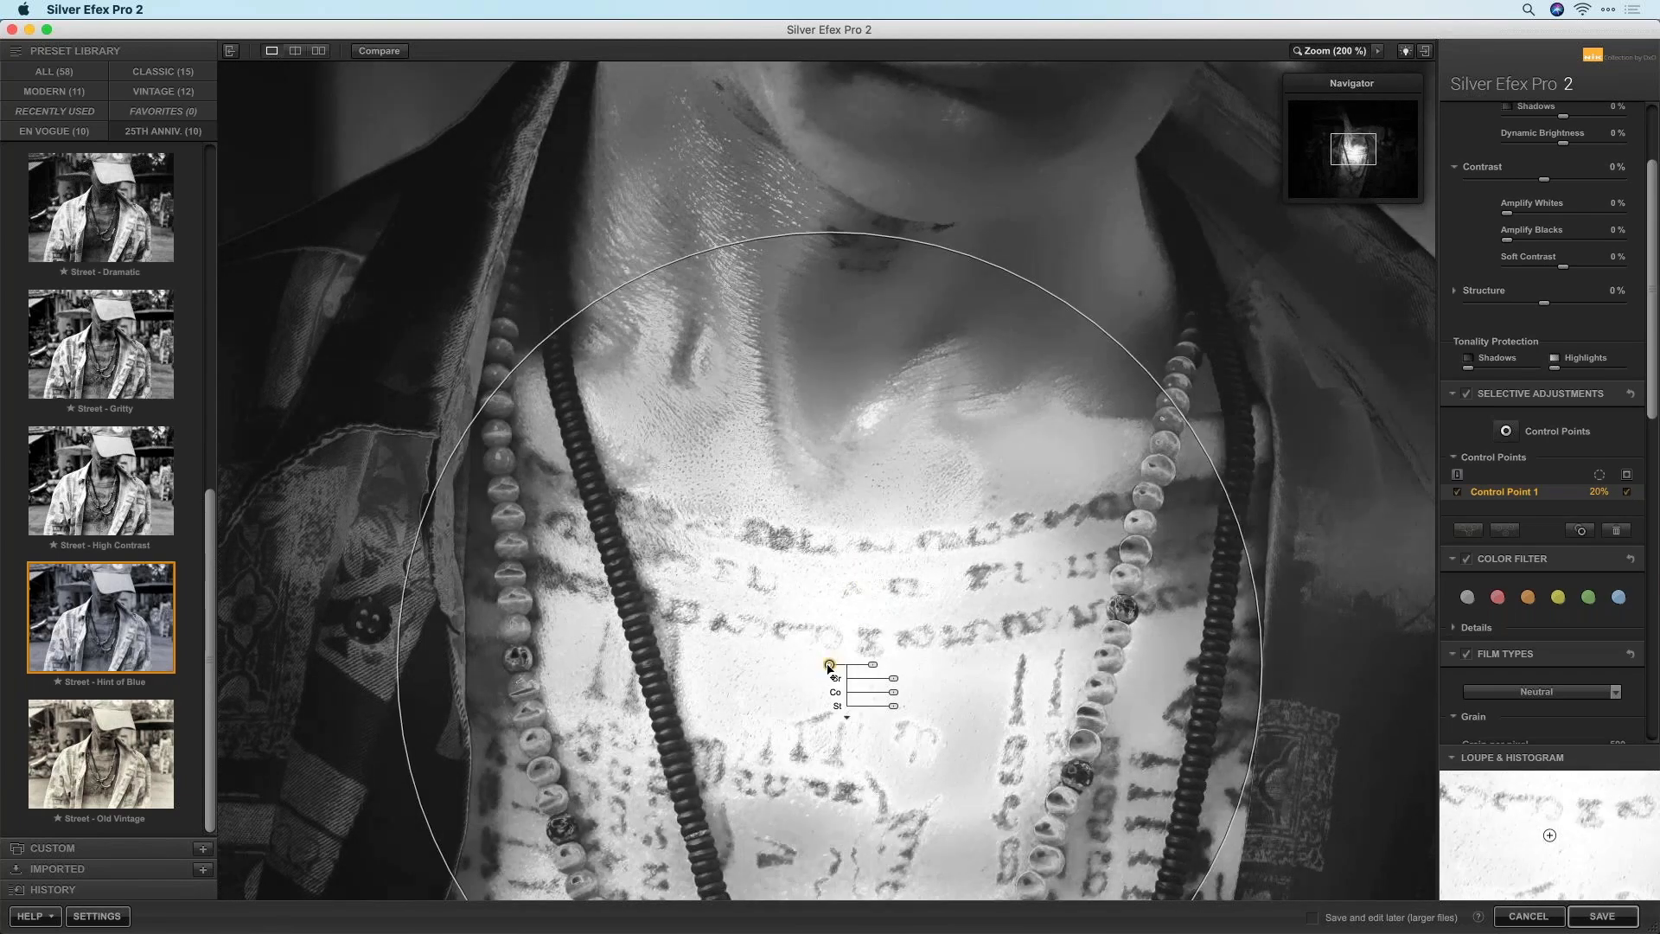
{"action": "key", "text": "space"}
{"action": "left_click_drag", "start_coordinate": [827, 538], "coordinate": [822, 542]}
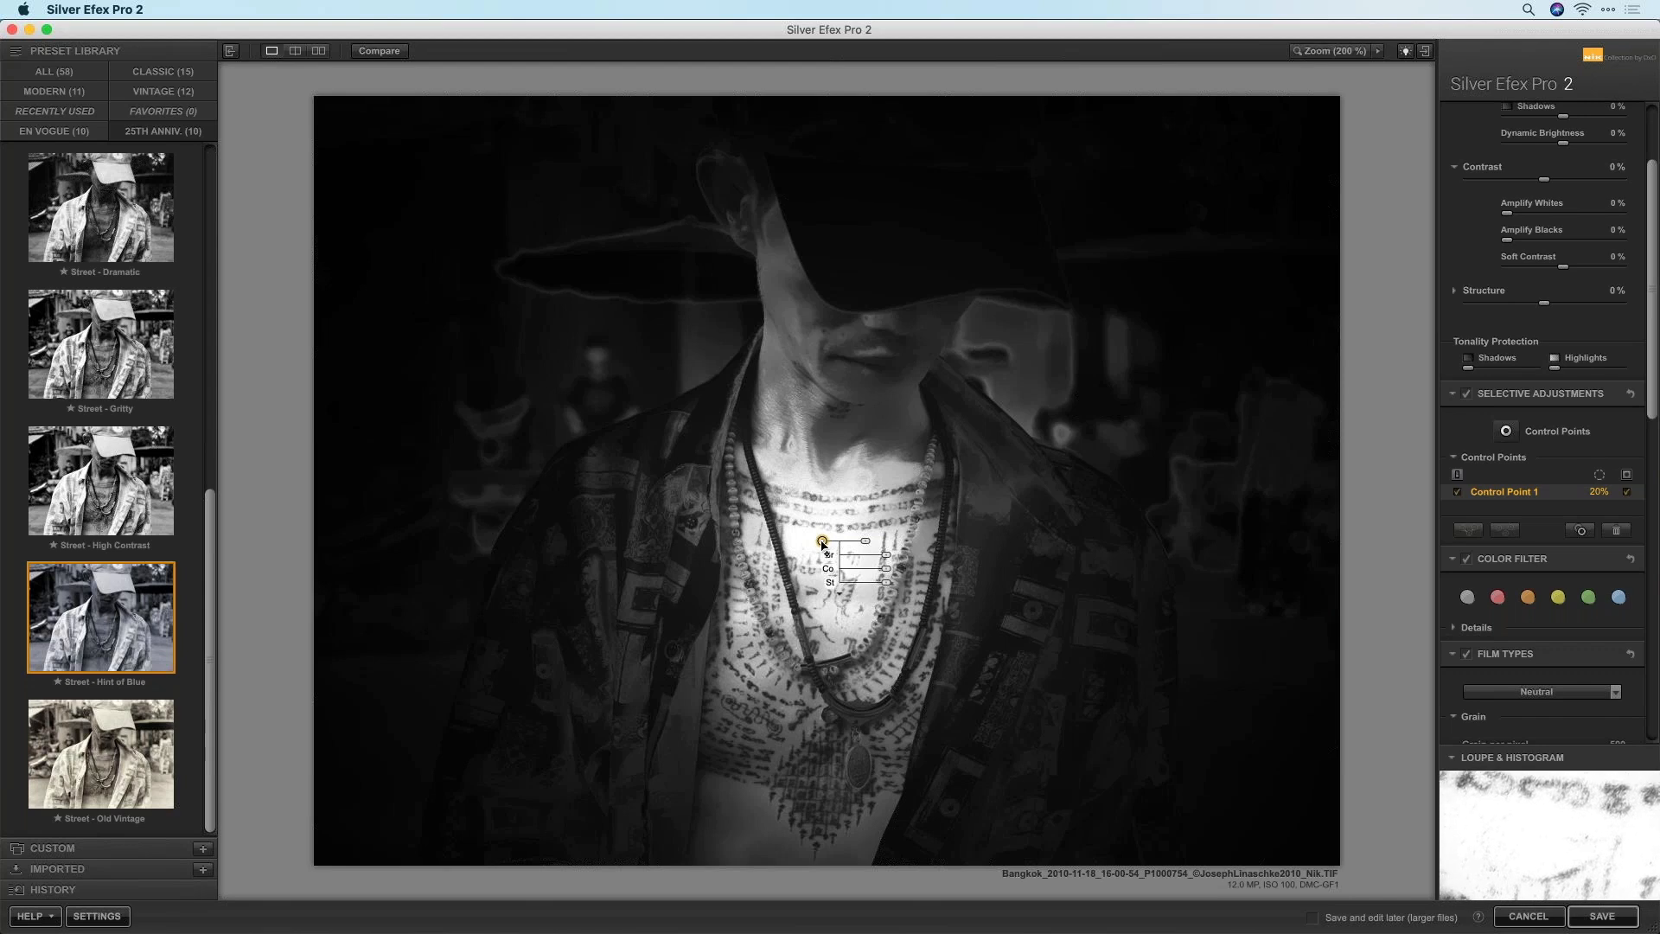
Resize Control Point 1 to 26% and duplicate it as a 35% Control Point 2 lower on the torso
{"action": "left_click_drag", "start_coordinate": [822, 542], "coordinate": [823, 543]}
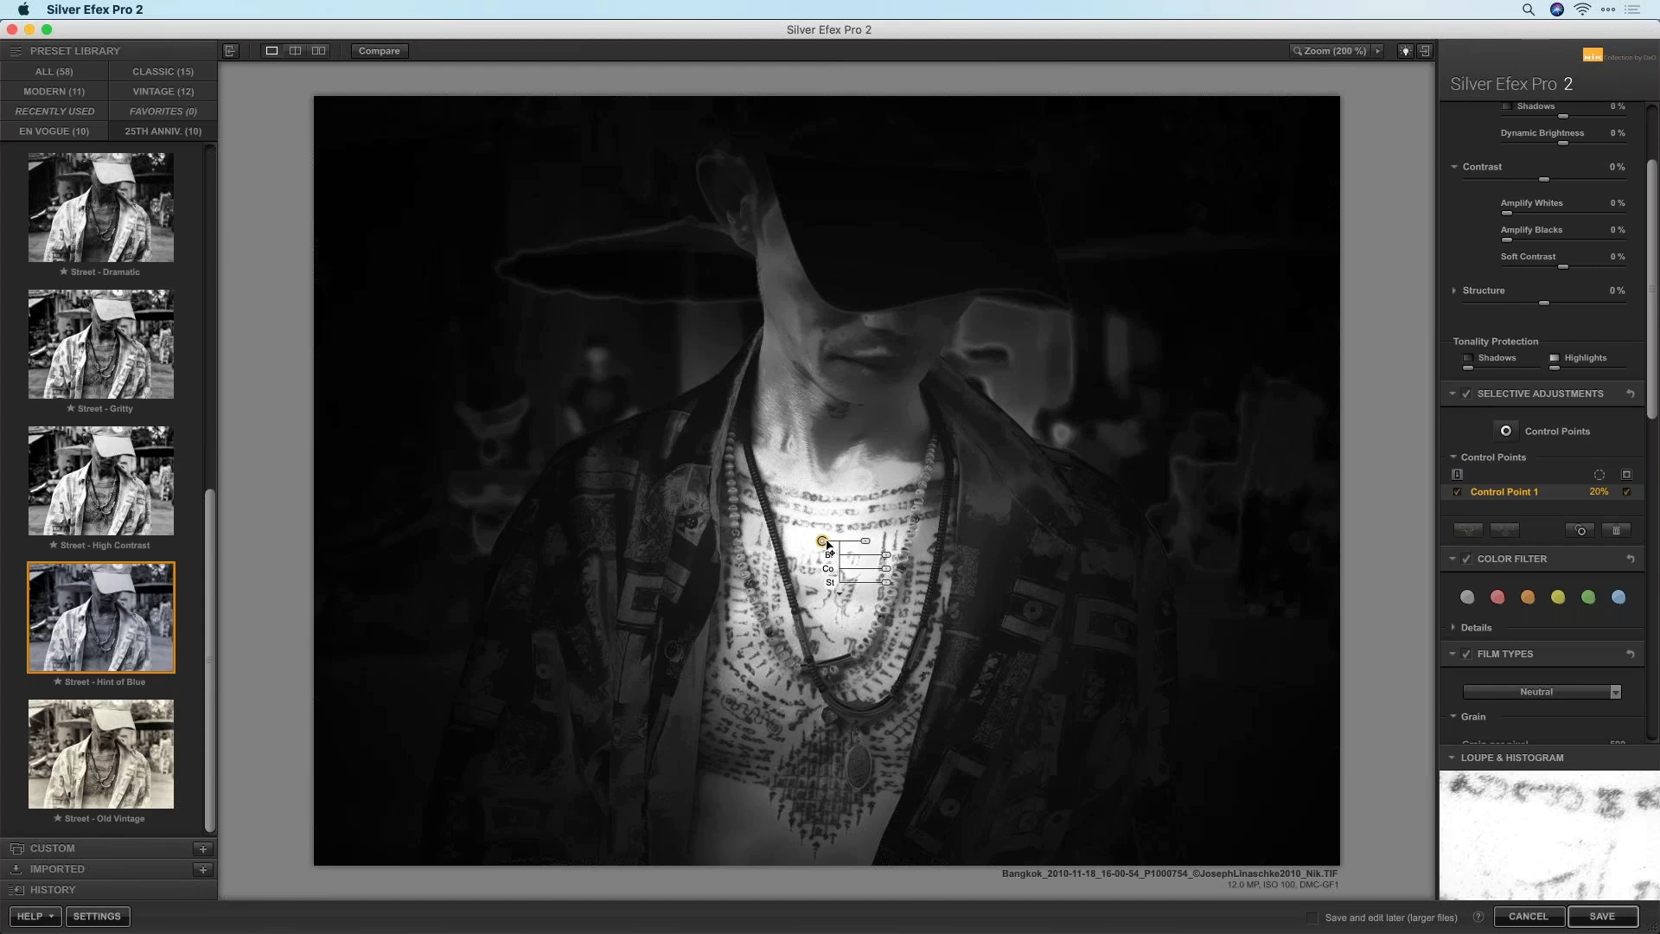
{"action": "left_click_drag", "start_coordinate": [865, 545], "coordinate": [936, 551]}
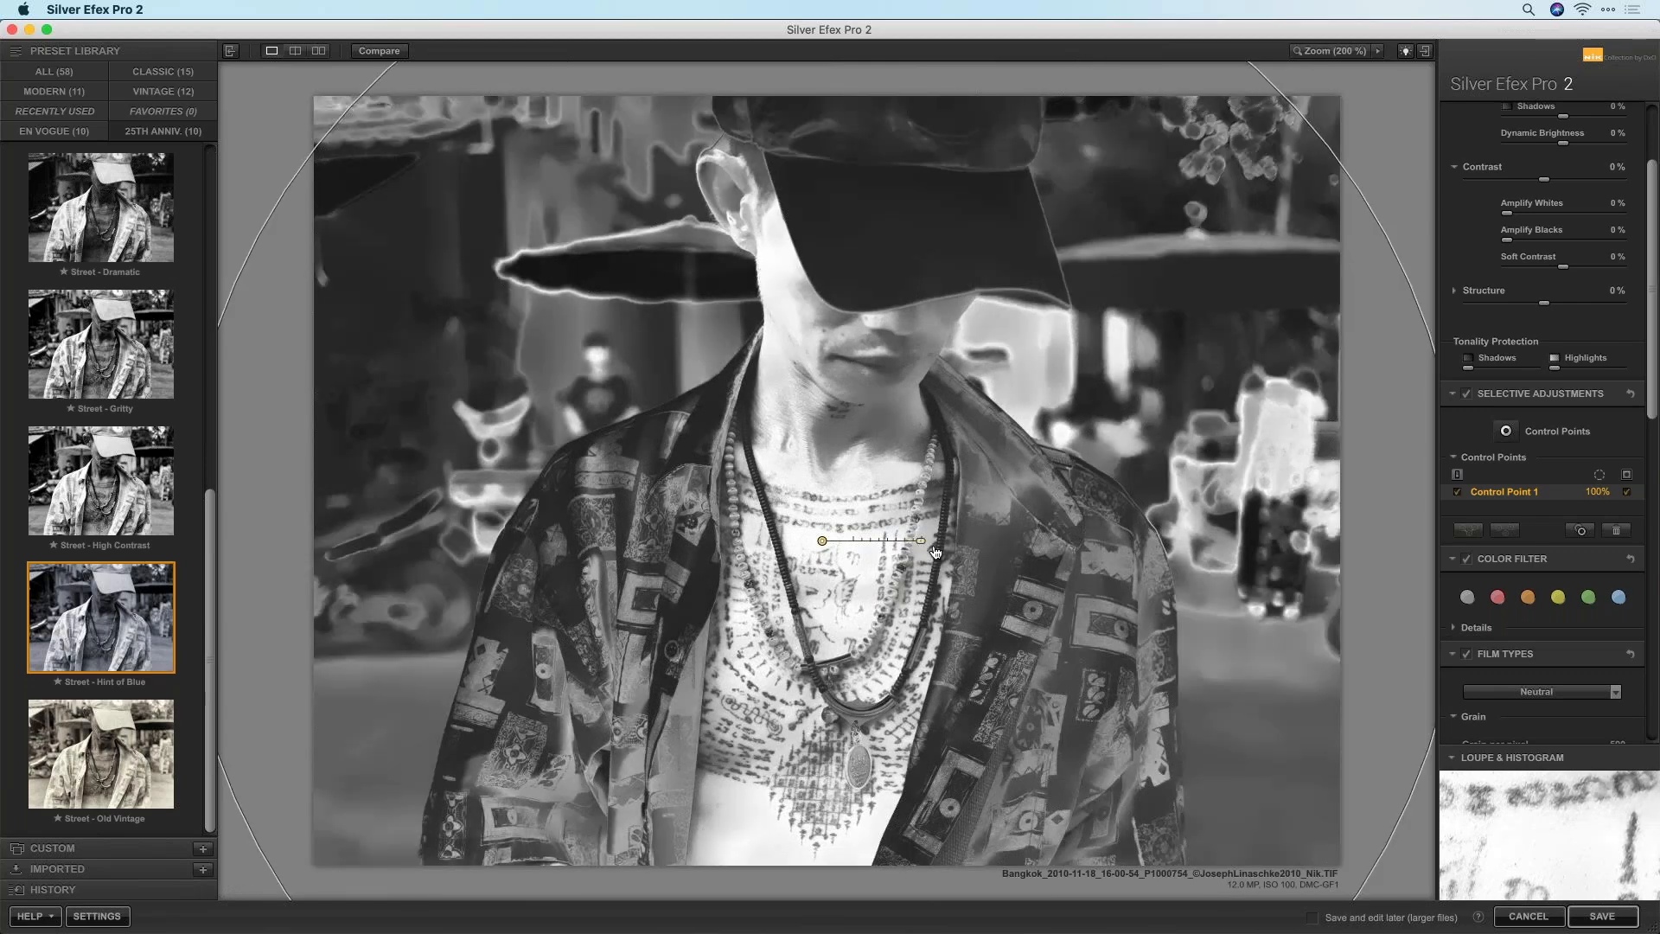
{"action": "left_click_drag", "start_coordinate": [935, 551], "coordinate": [935, 551]}
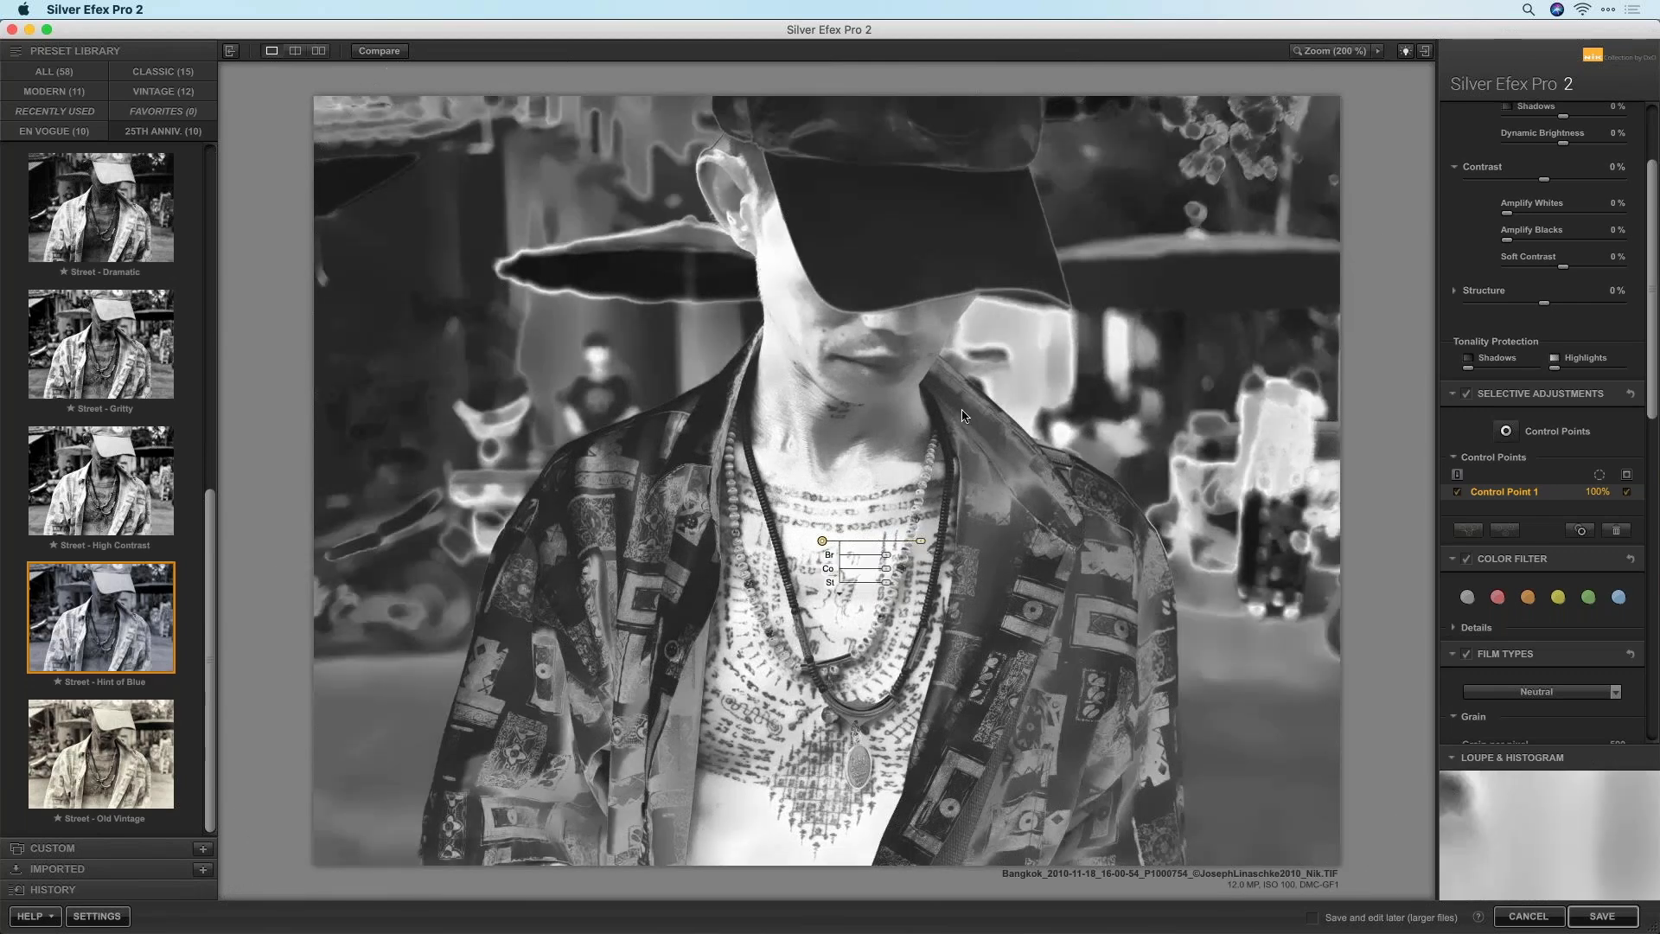
{"action": "left_click_drag", "start_coordinate": [912, 547], "coordinate": [875, 554]}
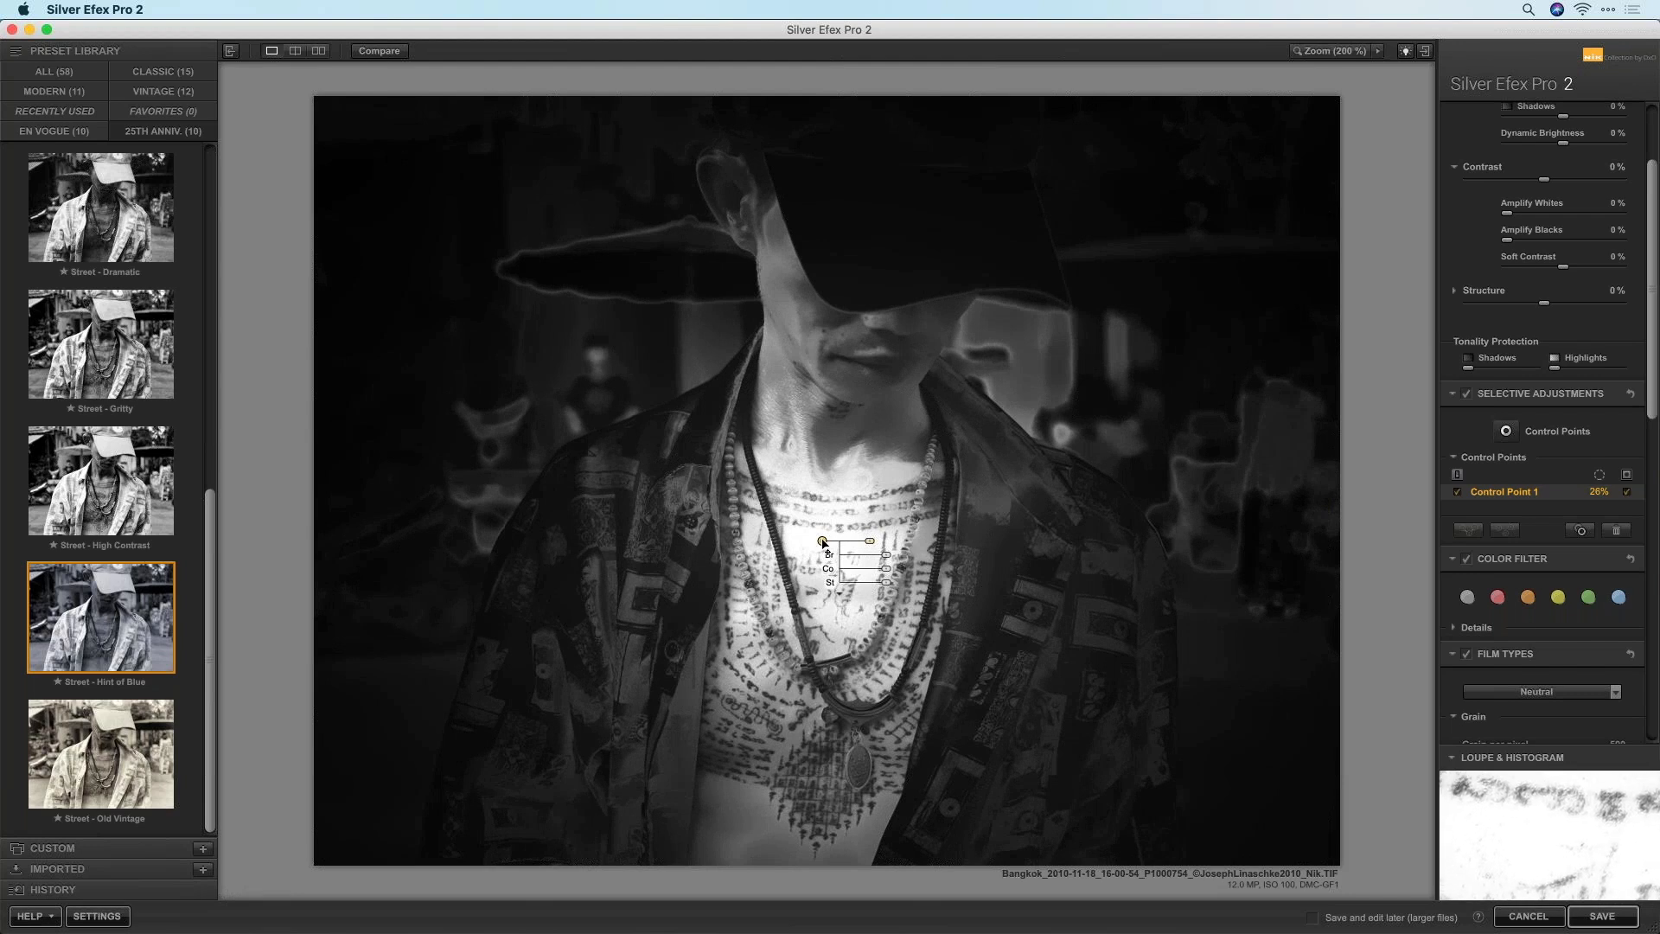
{"action": "left_click_drag", "start_coordinate": [822, 541], "coordinate": [796, 817]}
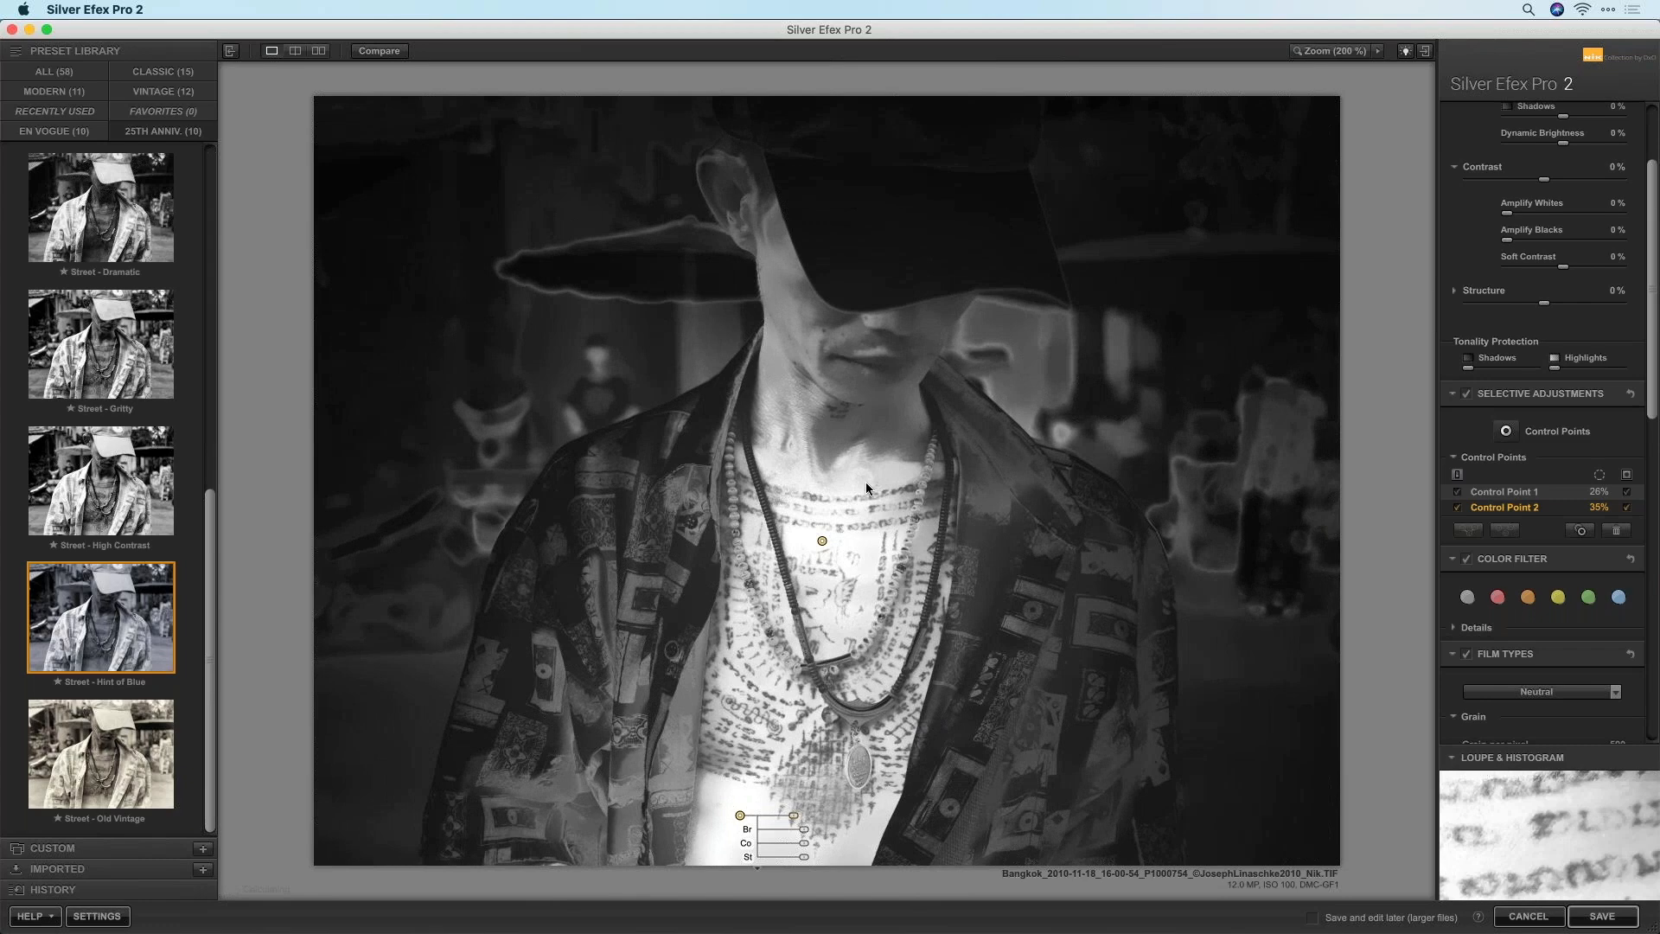
Copy the chest point onto the face and add another point near the cap brim
{"action": "left_click_drag", "start_coordinate": [822, 541], "coordinate": [852, 349]}
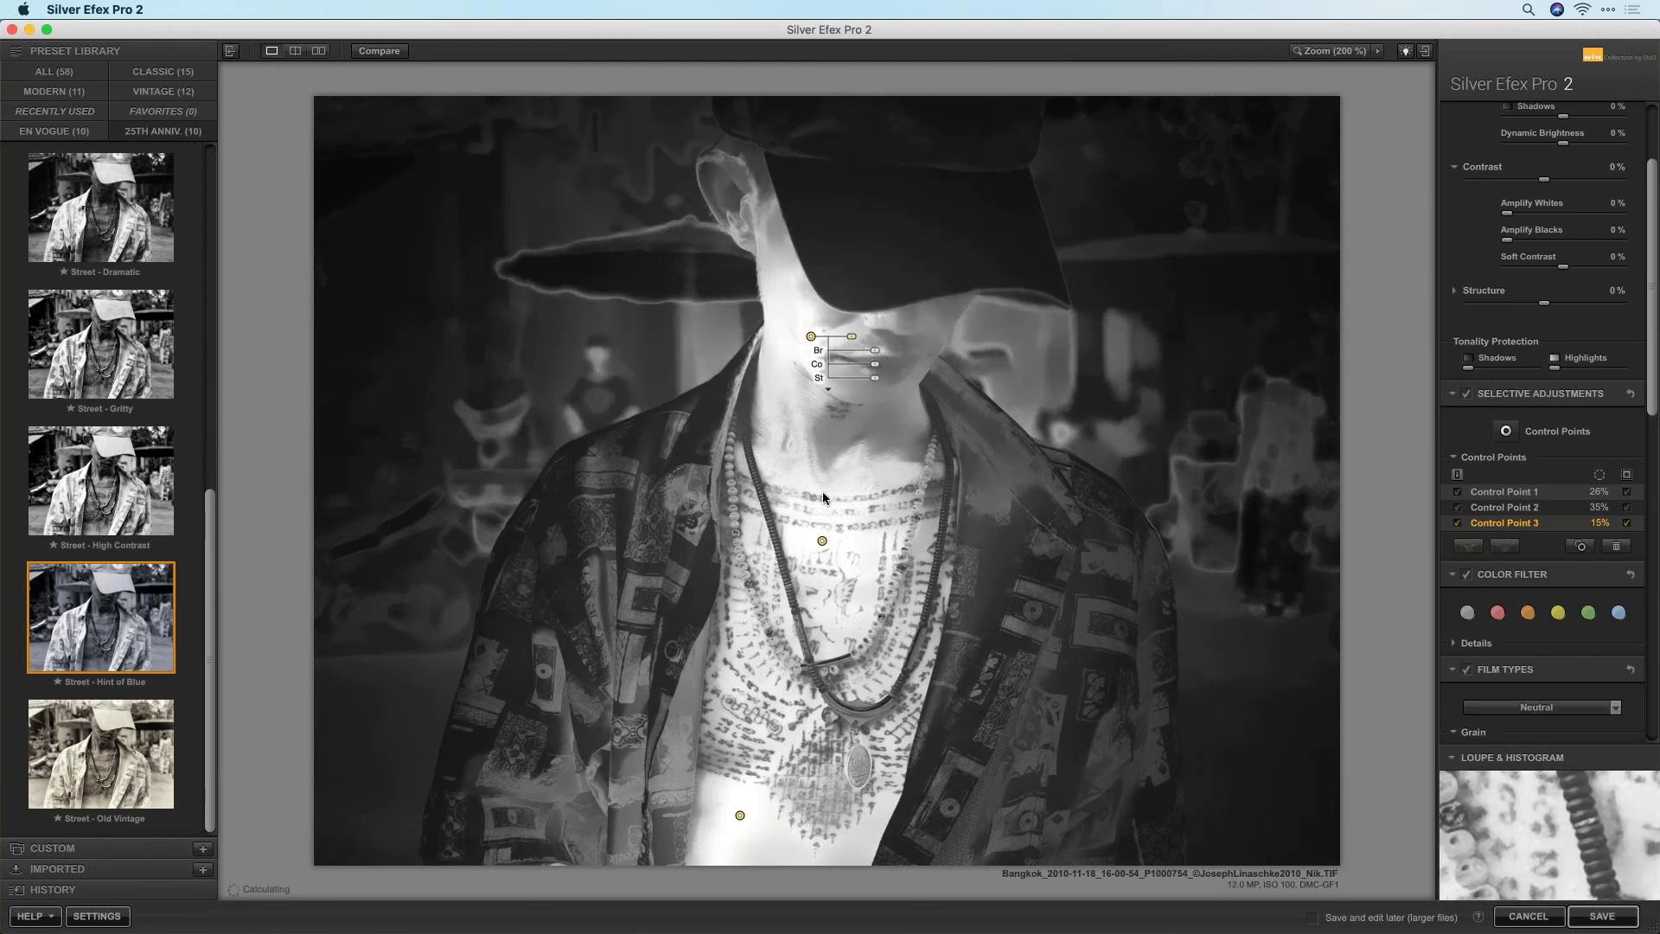
{"action": "left_click", "coordinate": [1506, 430]}
{"action": "left_click", "coordinate": [990, 320]}
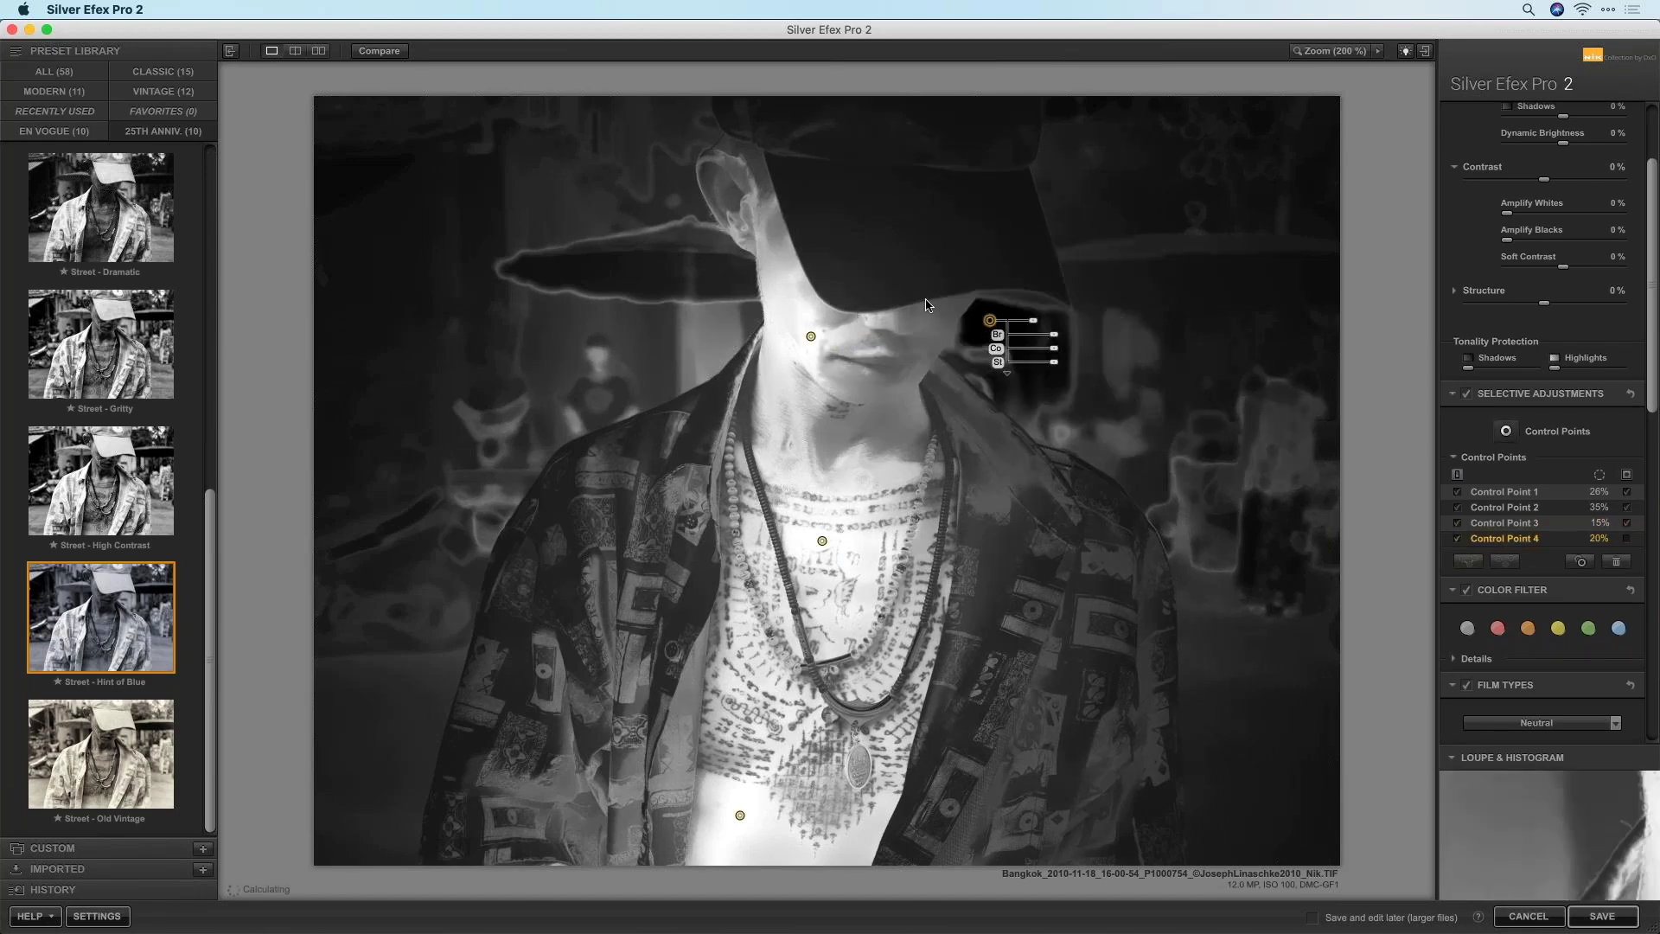
{"action": "left_click_drag", "start_coordinate": [1034, 320], "coordinate": [1041, 320]}
Delete Control Points 4, 3 and 2, then widen Control Point 1 to 27%
{"action": "key", "text": "Delete"}
{"action": "left_click", "coordinate": [810, 336]}
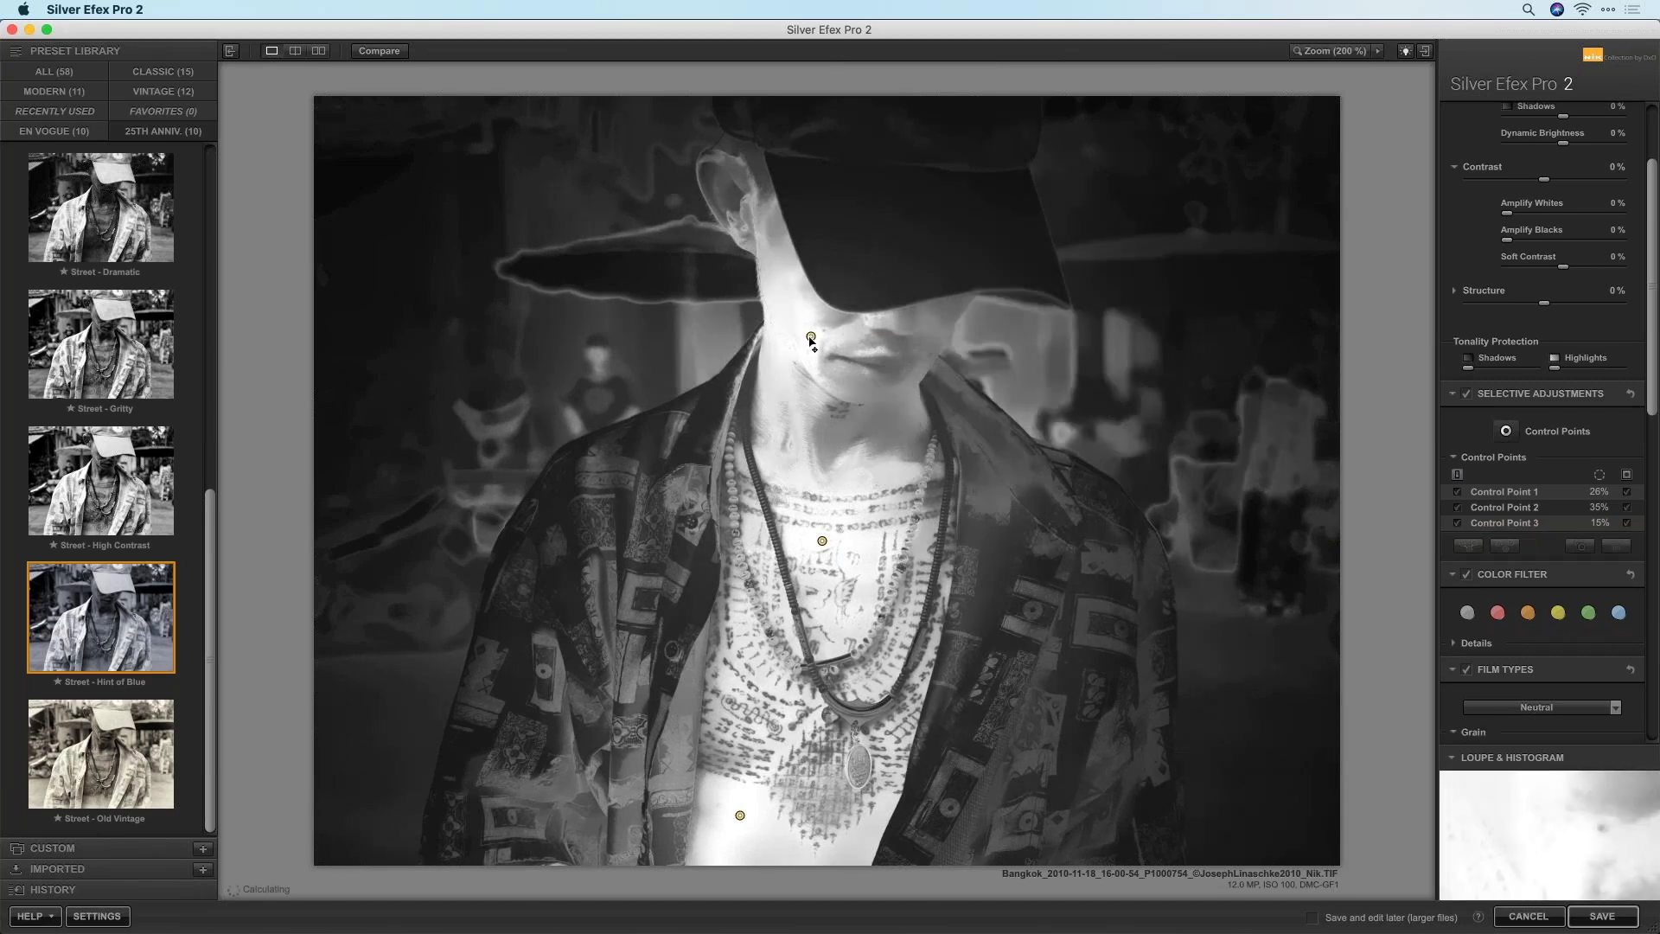
{"action": "key", "text": "Delete"}
{"action": "left_click", "coordinate": [740, 815]}
{"action": "key", "text": "Delete"}
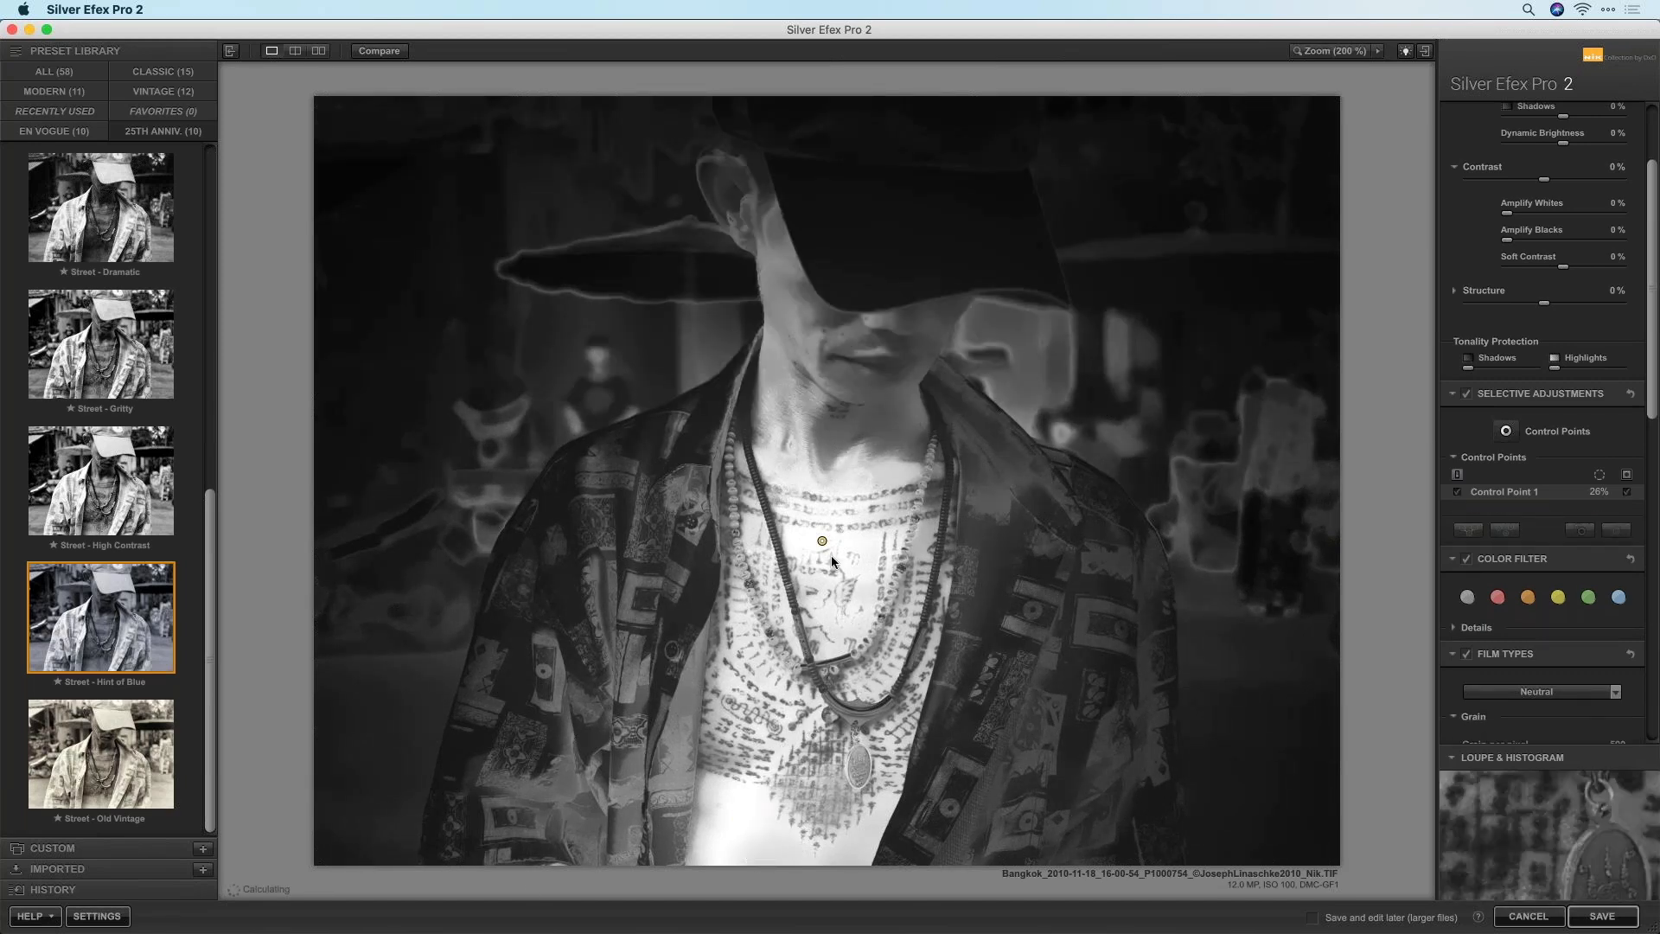
{"action": "left_click", "coordinate": [822, 541]}
{"action": "left_click_drag", "start_coordinate": [872, 544], "coordinate": [873, 546]}
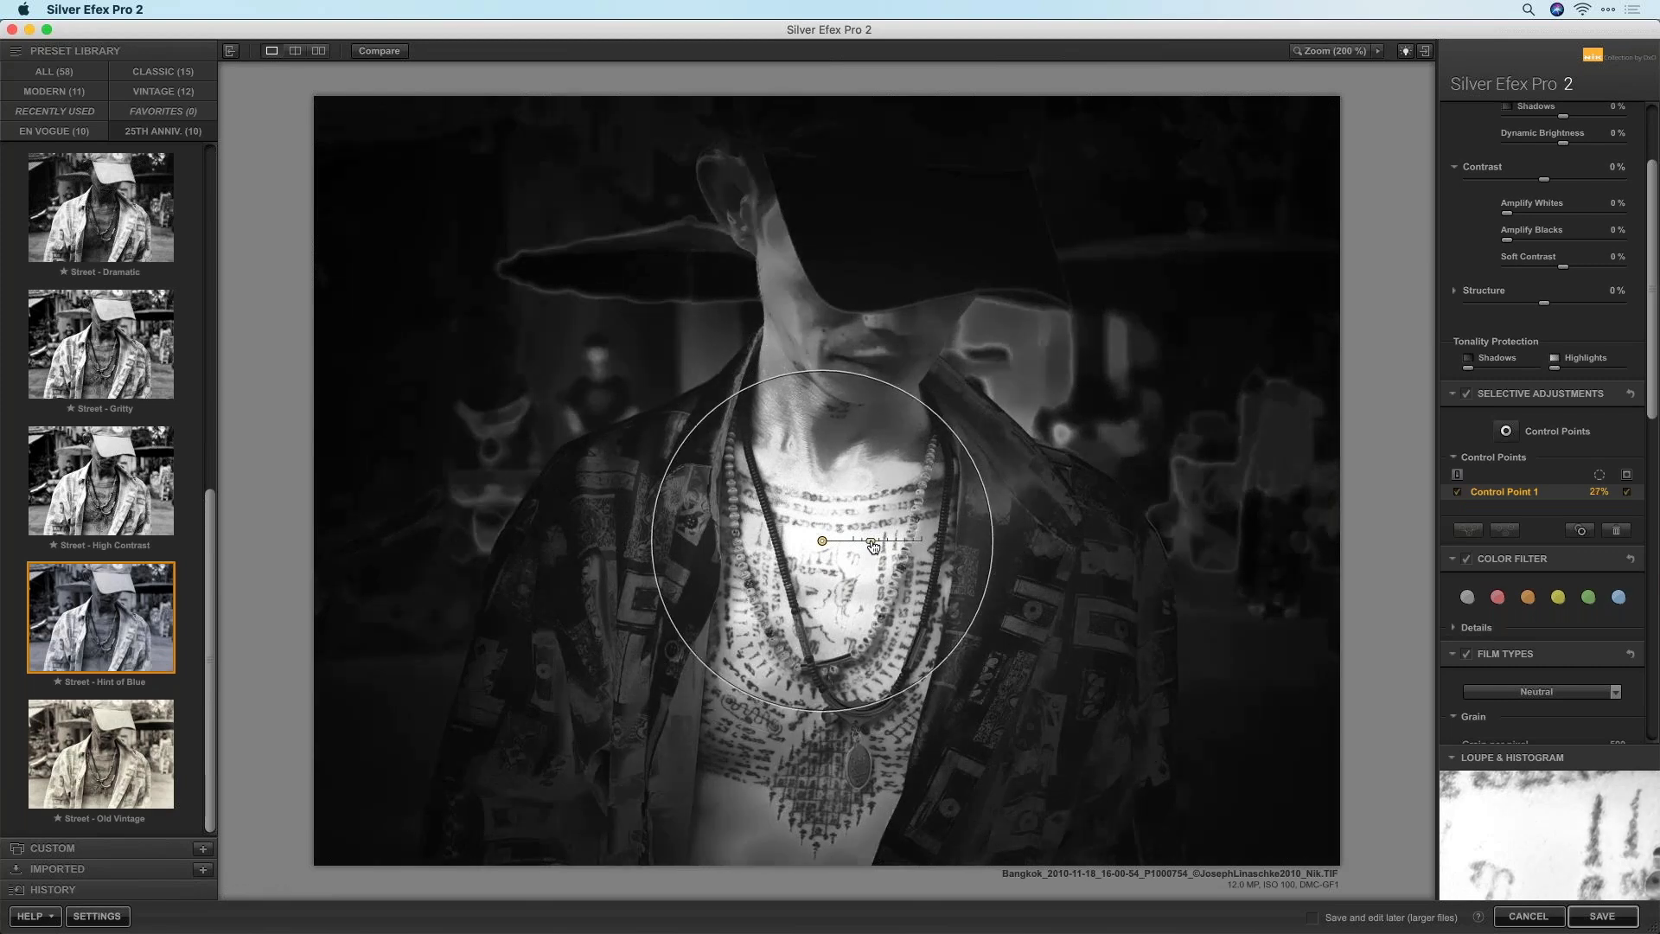
Hide the mask and raise the chest point's Structure, Amplify Whites to 41% and Contrast to 9%
{"action": "left_click", "coordinate": [1628, 496]}
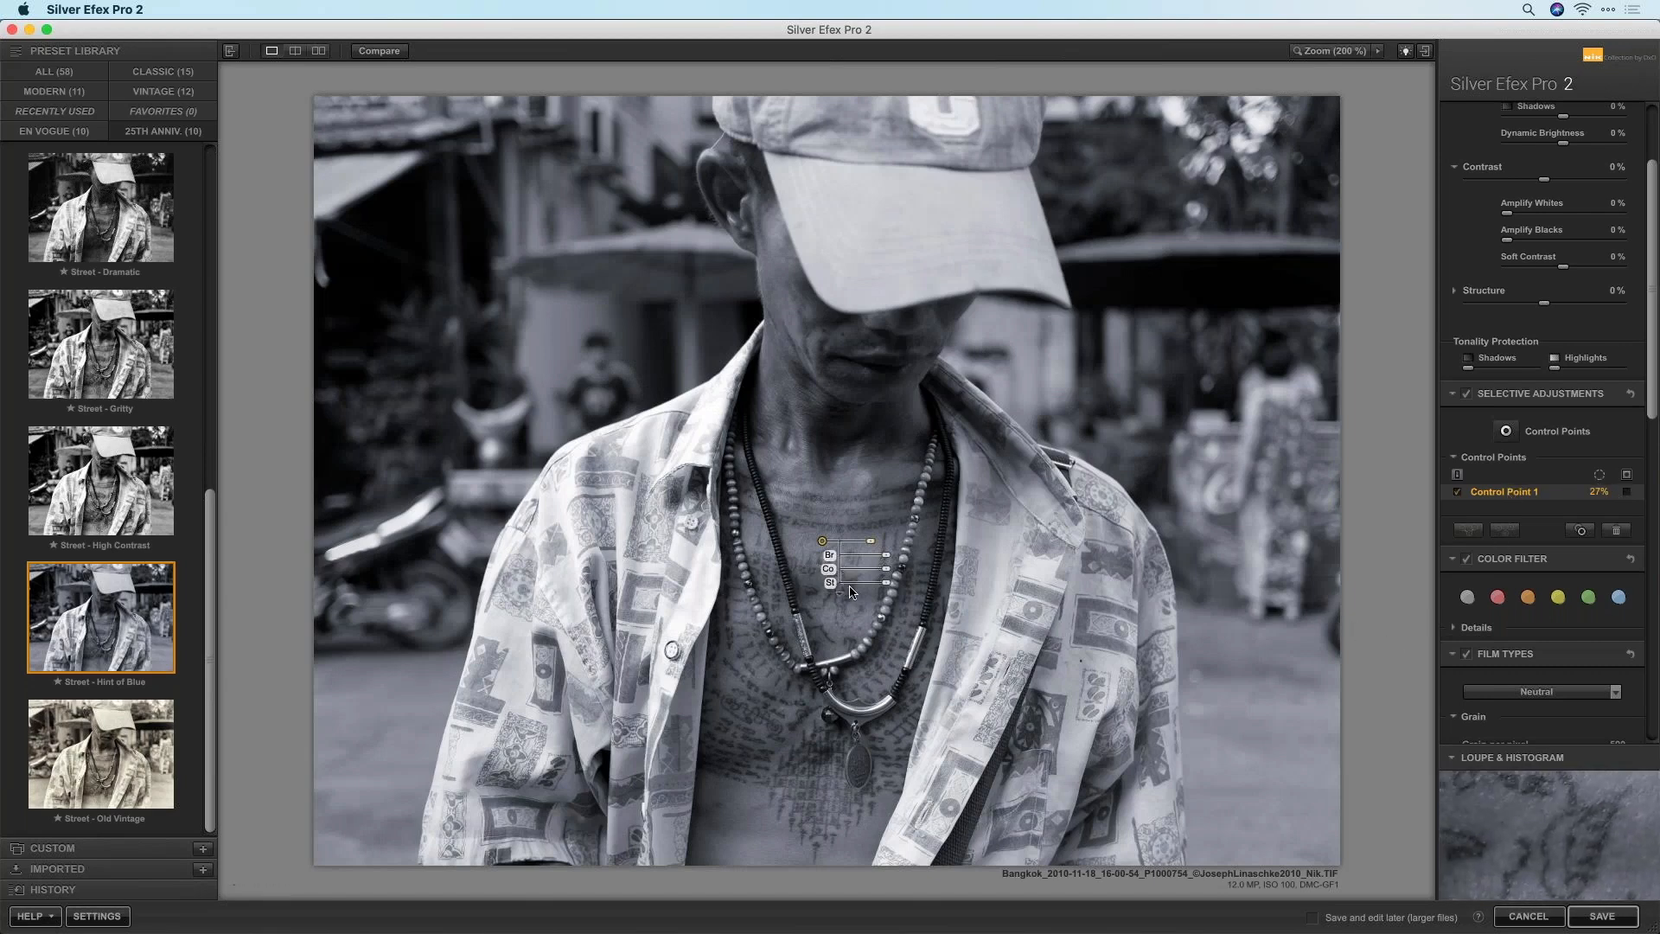
{"action": "left_click_drag", "start_coordinate": [886, 583], "coordinate": [938, 587]}
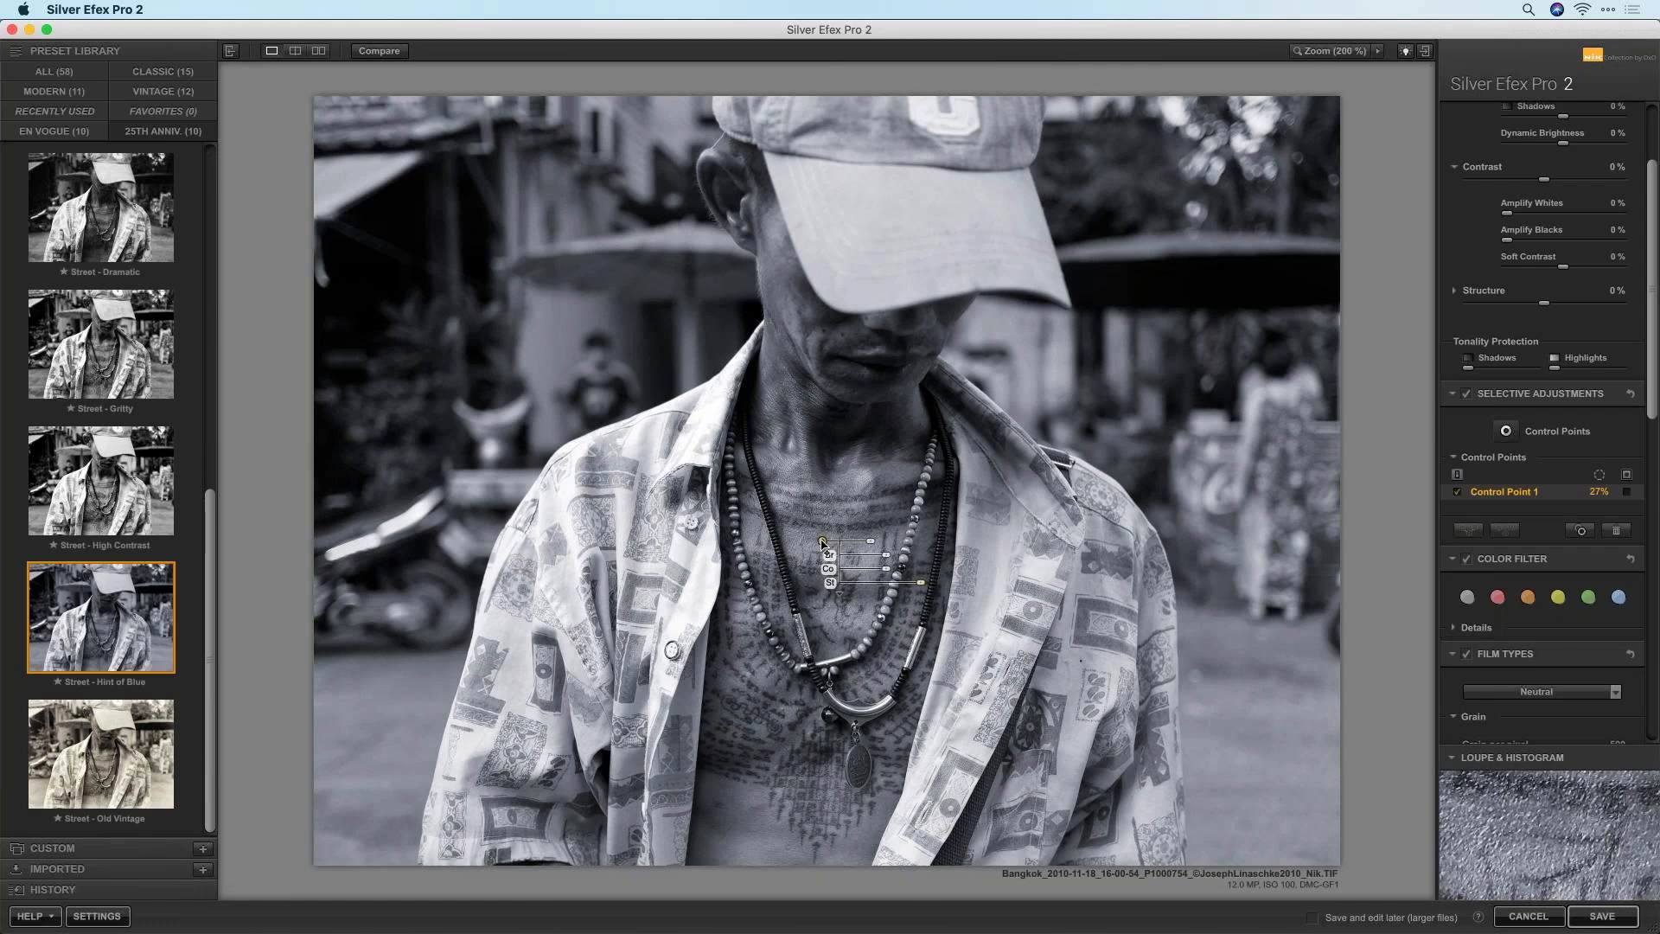
{"action": "left_click", "coordinate": [835, 595]}
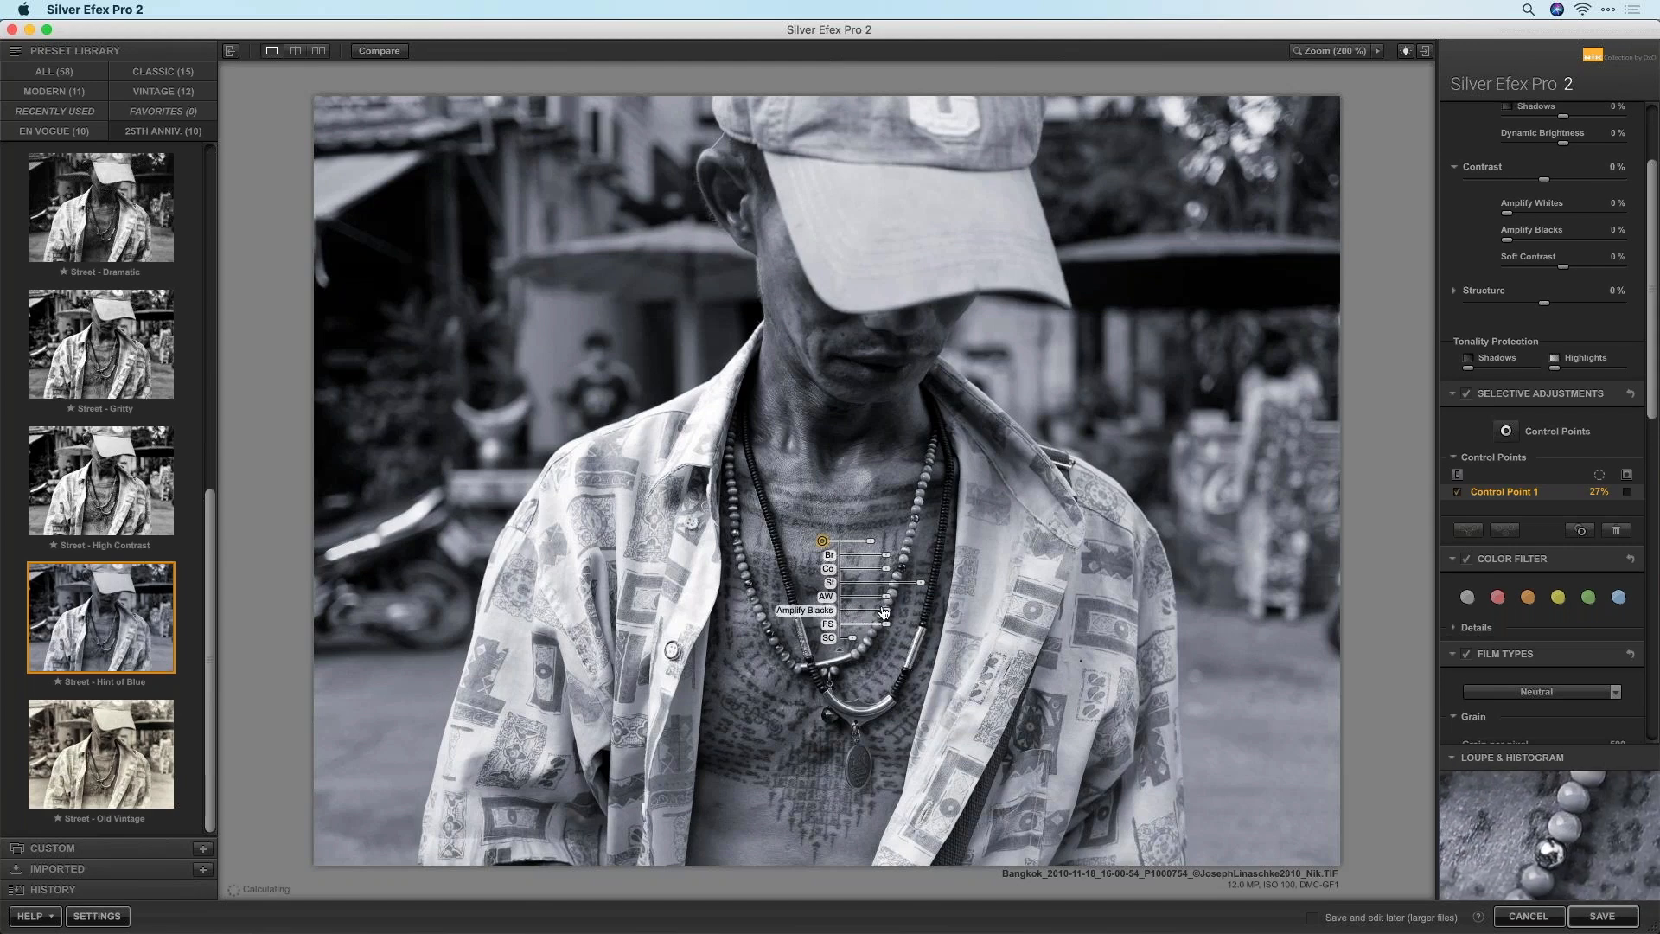
{"action": "left_click_drag", "start_coordinate": [886, 596], "coordinate": [901, 603]}
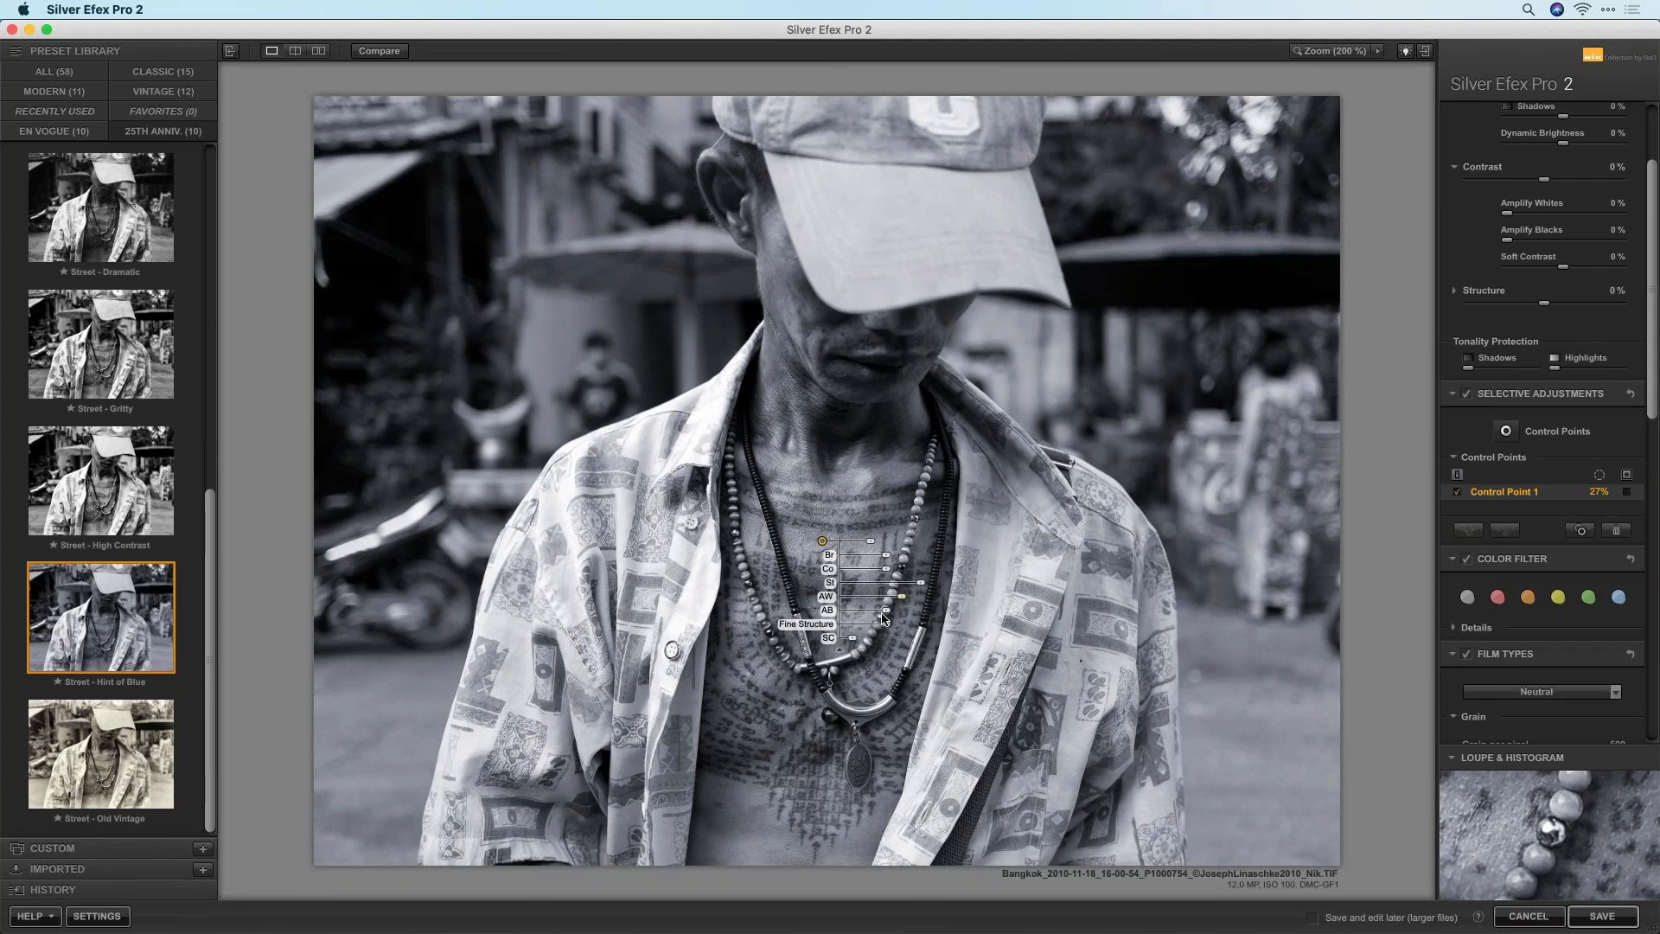
{"action": "left_click_drag", "start_coordinate": [886, 569], "coordinate": [895, 576]}
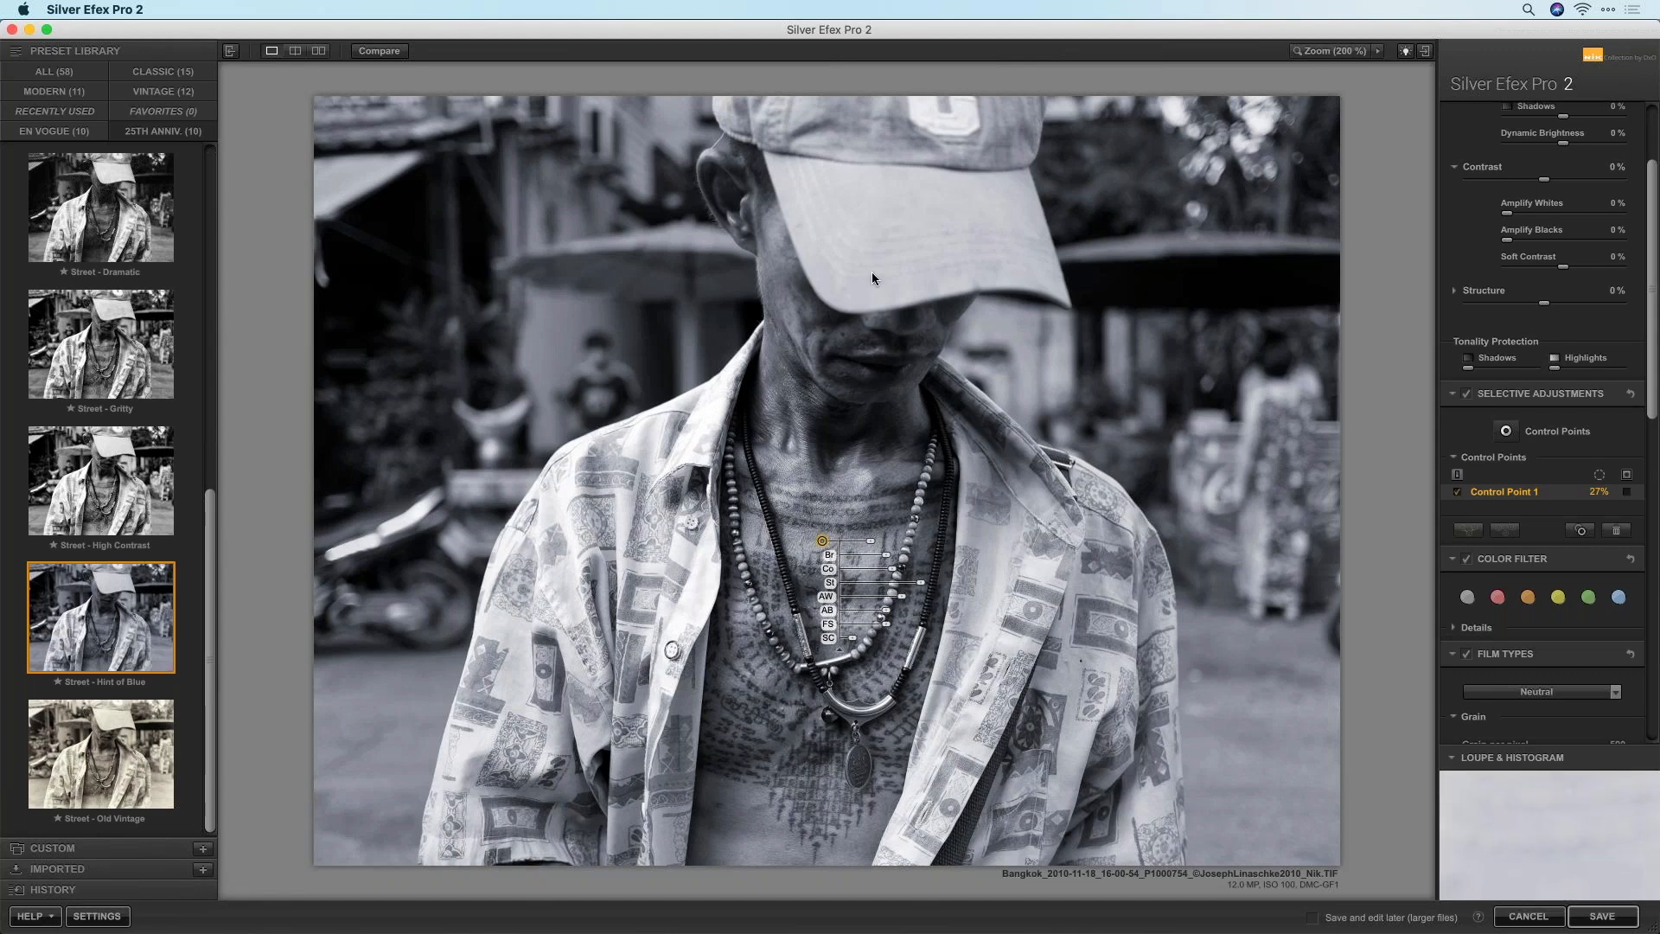
Darken the shirt's left side with a control point at -57% brightness, then copy it to the right side
{"action": "left_click", "coordinate": [1507, 433]}
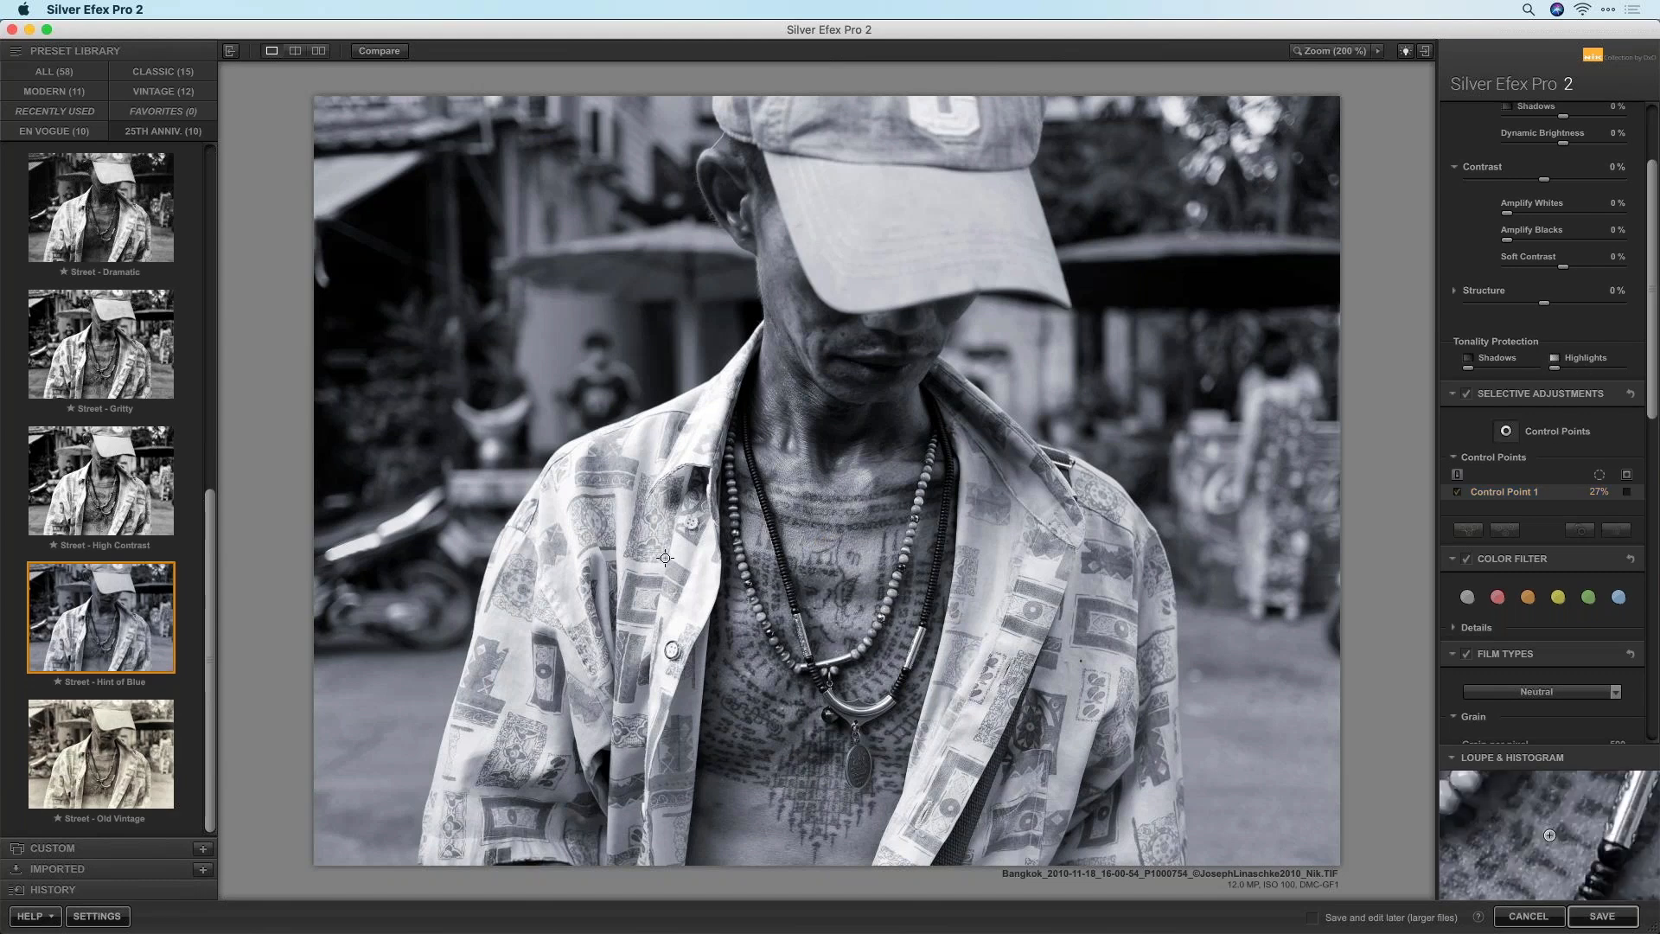
{"action": "left_click", "coordinate": [625, 510]}
{"action": "left_click_drag", "start_coordinate": [671, 512], "coordinate": [677, 532]}
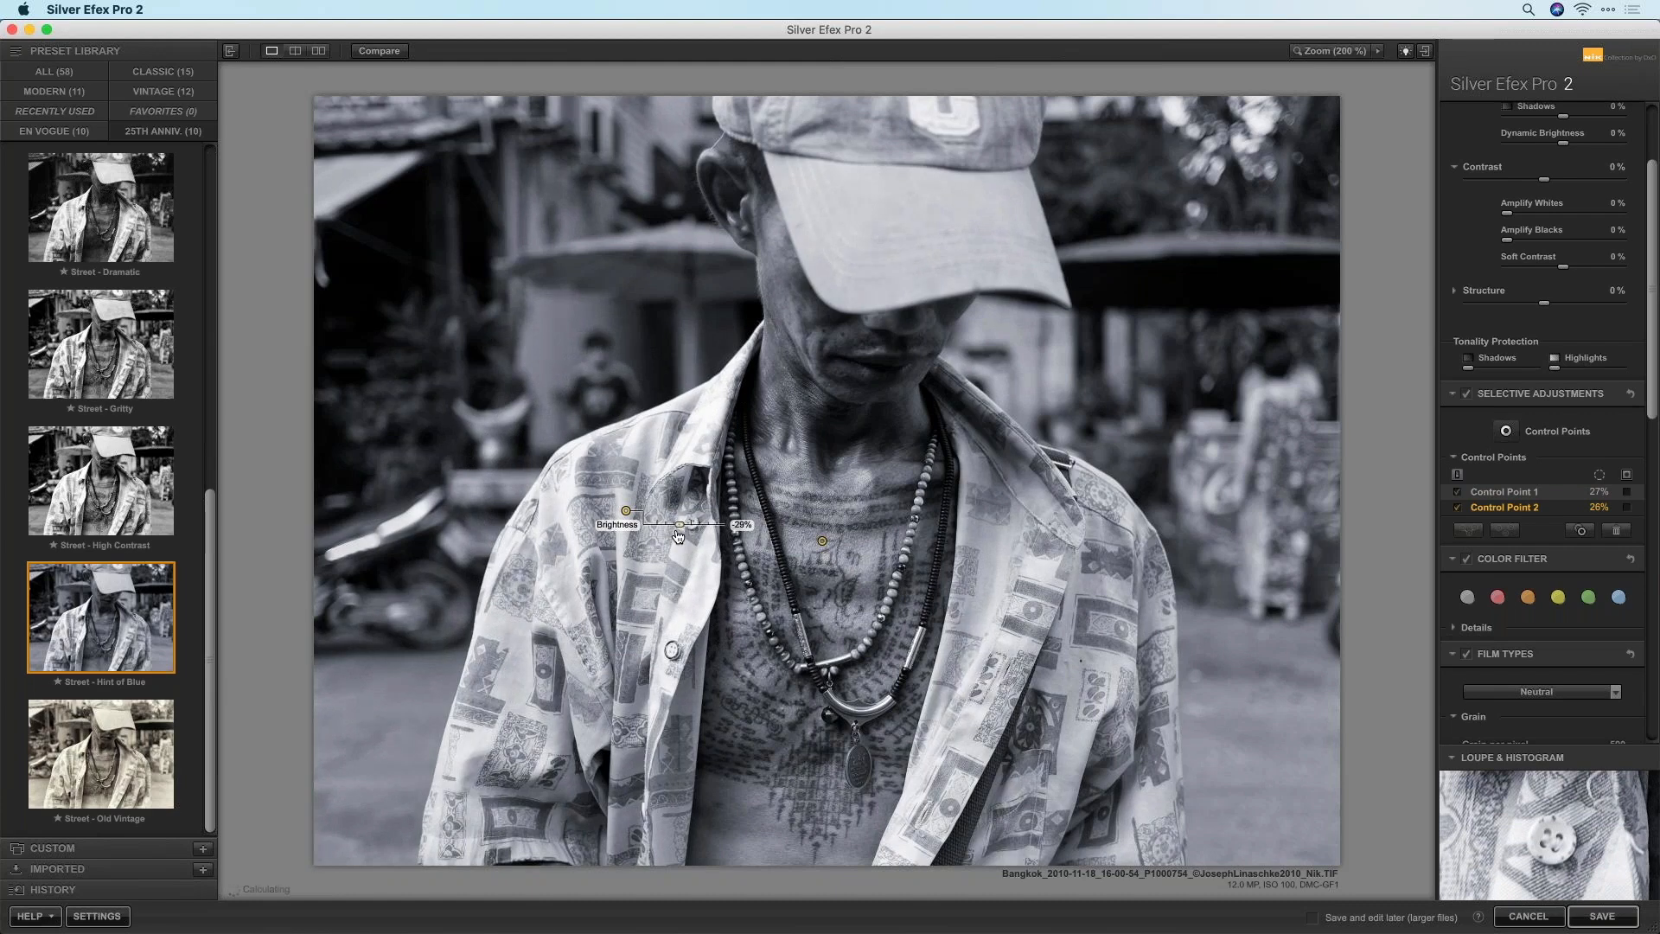
{"action": "left_click", "coordinate": [1627, 509]}
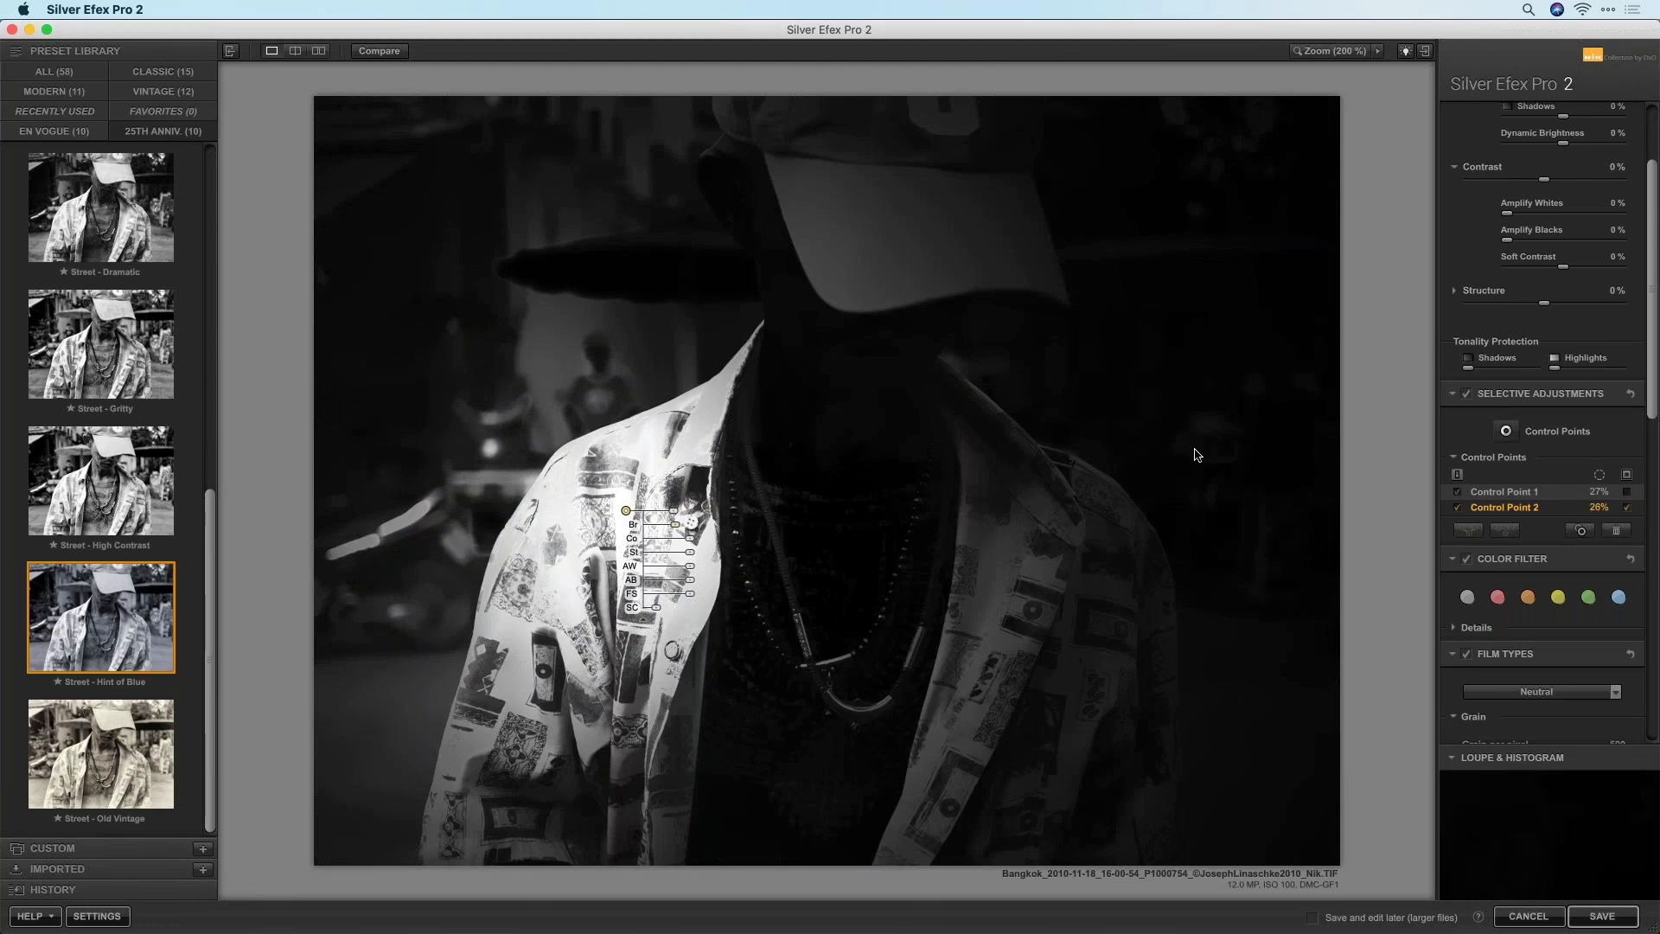
{"action": "left_click", "coordinate": [602, 504]}
{"action": "mouse_move", "coordinate": [673, 517]}
{"action": "left_mouse_down"}
{"action": "mouse_move", "coordinate": [672, 532]}
{"action": "mouse_move", "coordinate": [677, 511]}
{"action": "left_mouse_up"}
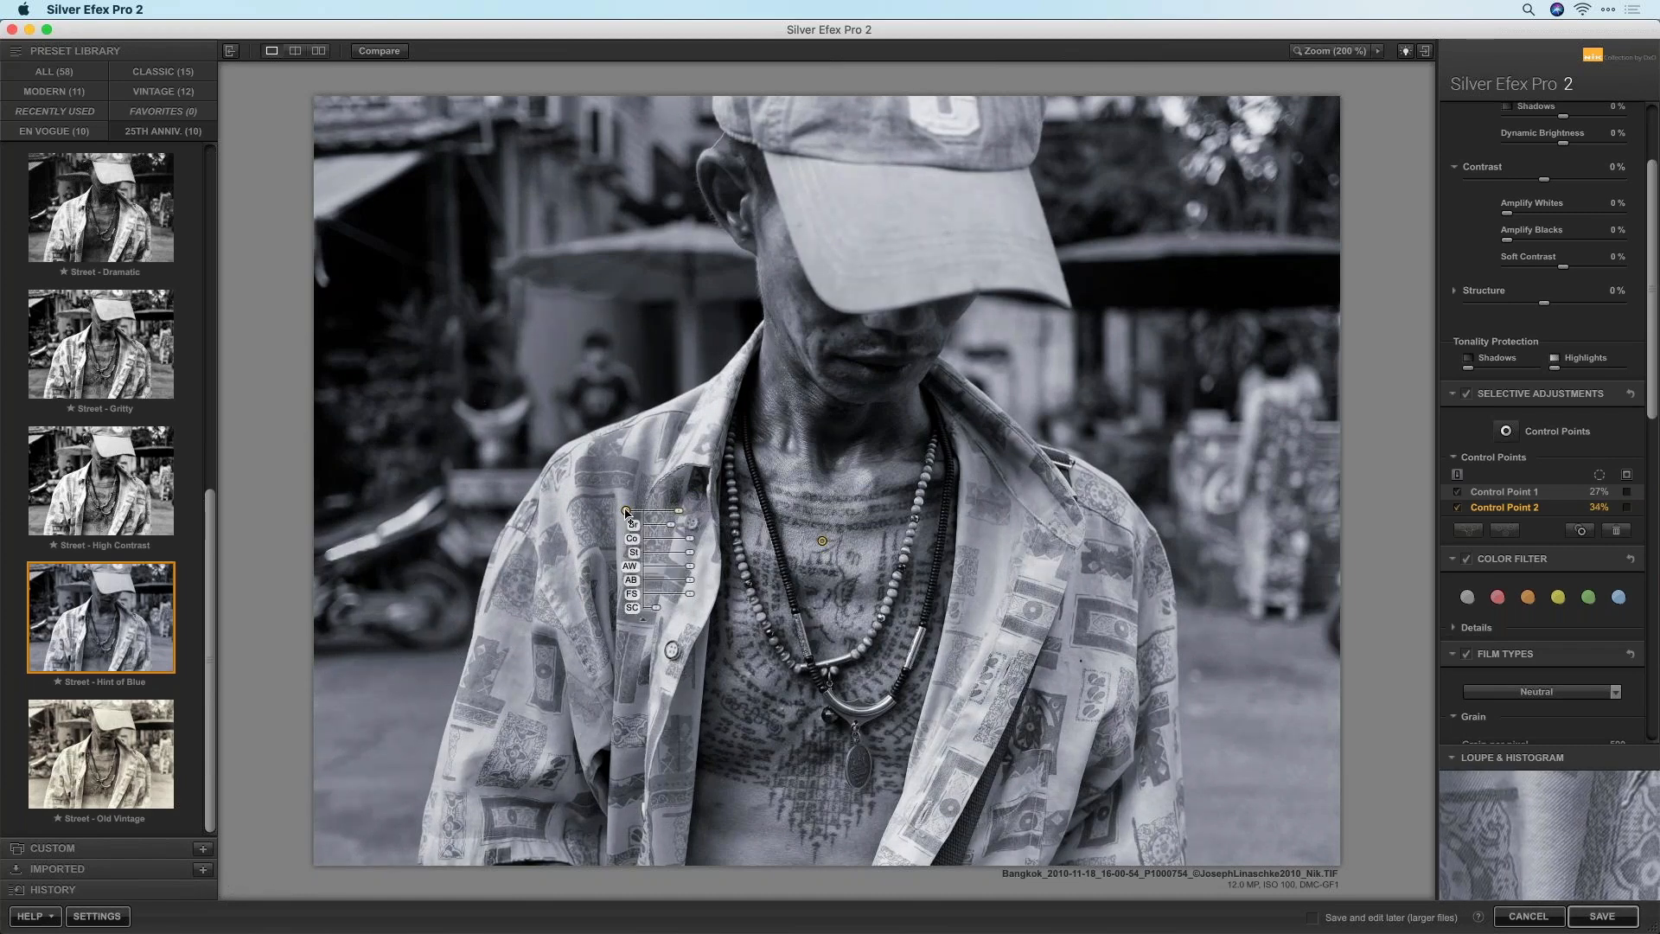
{"action": "left_click_drag", "start_coordinate": [626, 510], "coordinate": [1153, 680], "text": "alt"}
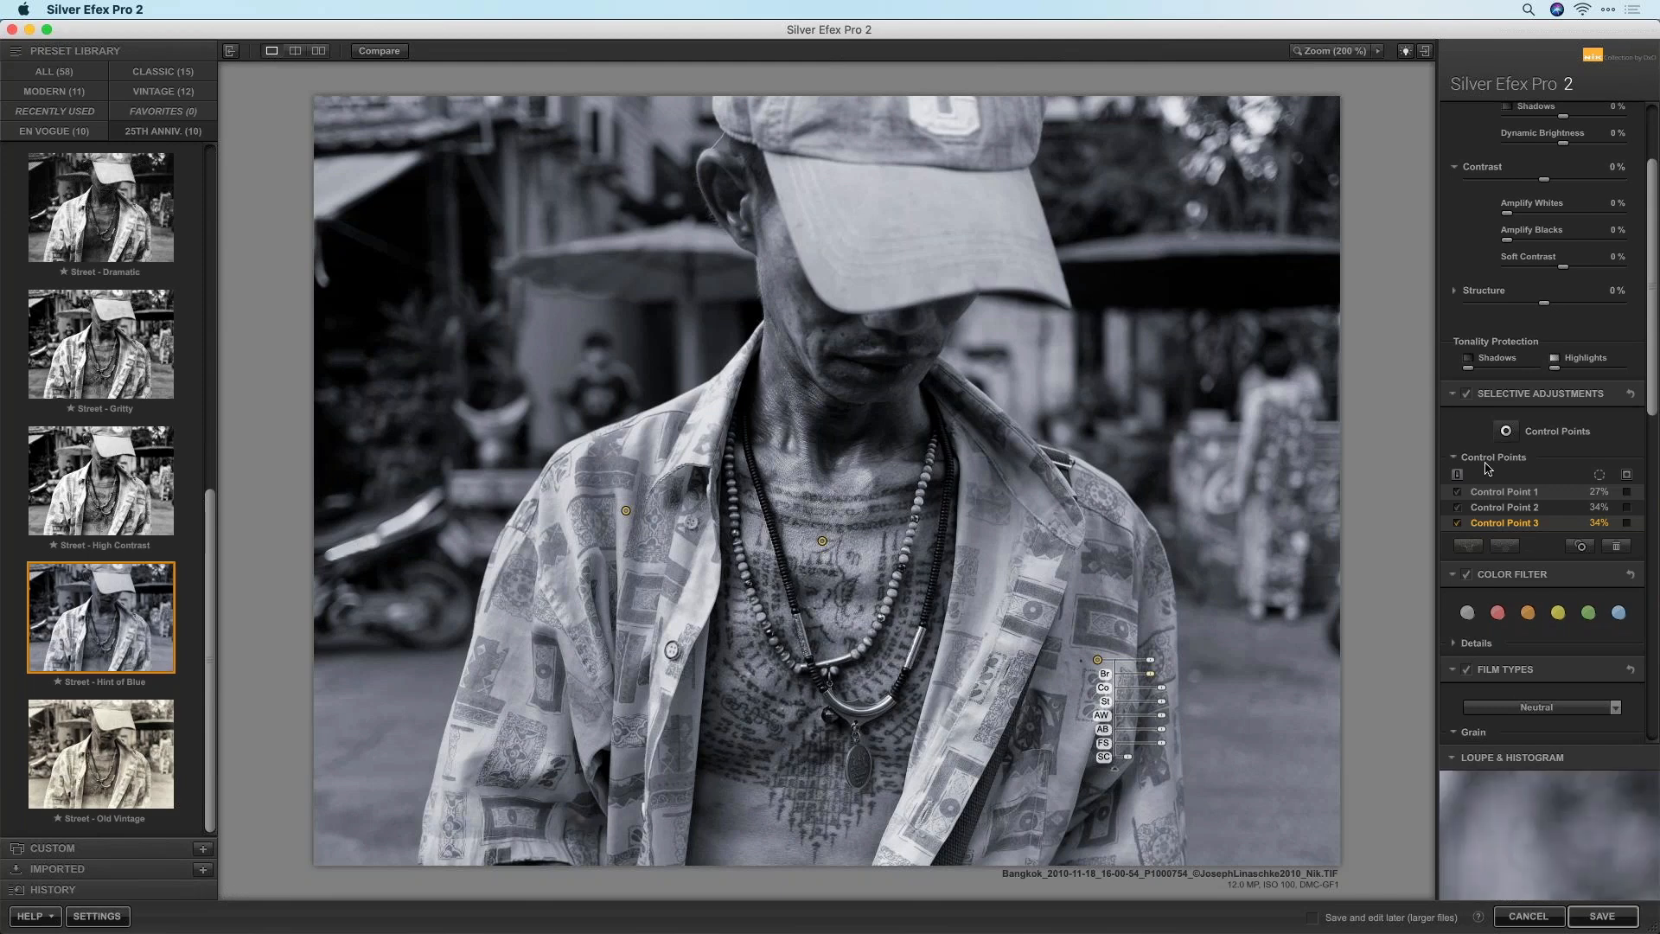
Compare the shirt darkening on and off, then add a 20% cap point at -27% brightness
{"action": "left_click", "coordinate": [1458, 507]}
{"action": "left_click", "coordinate": [1458, 524]}
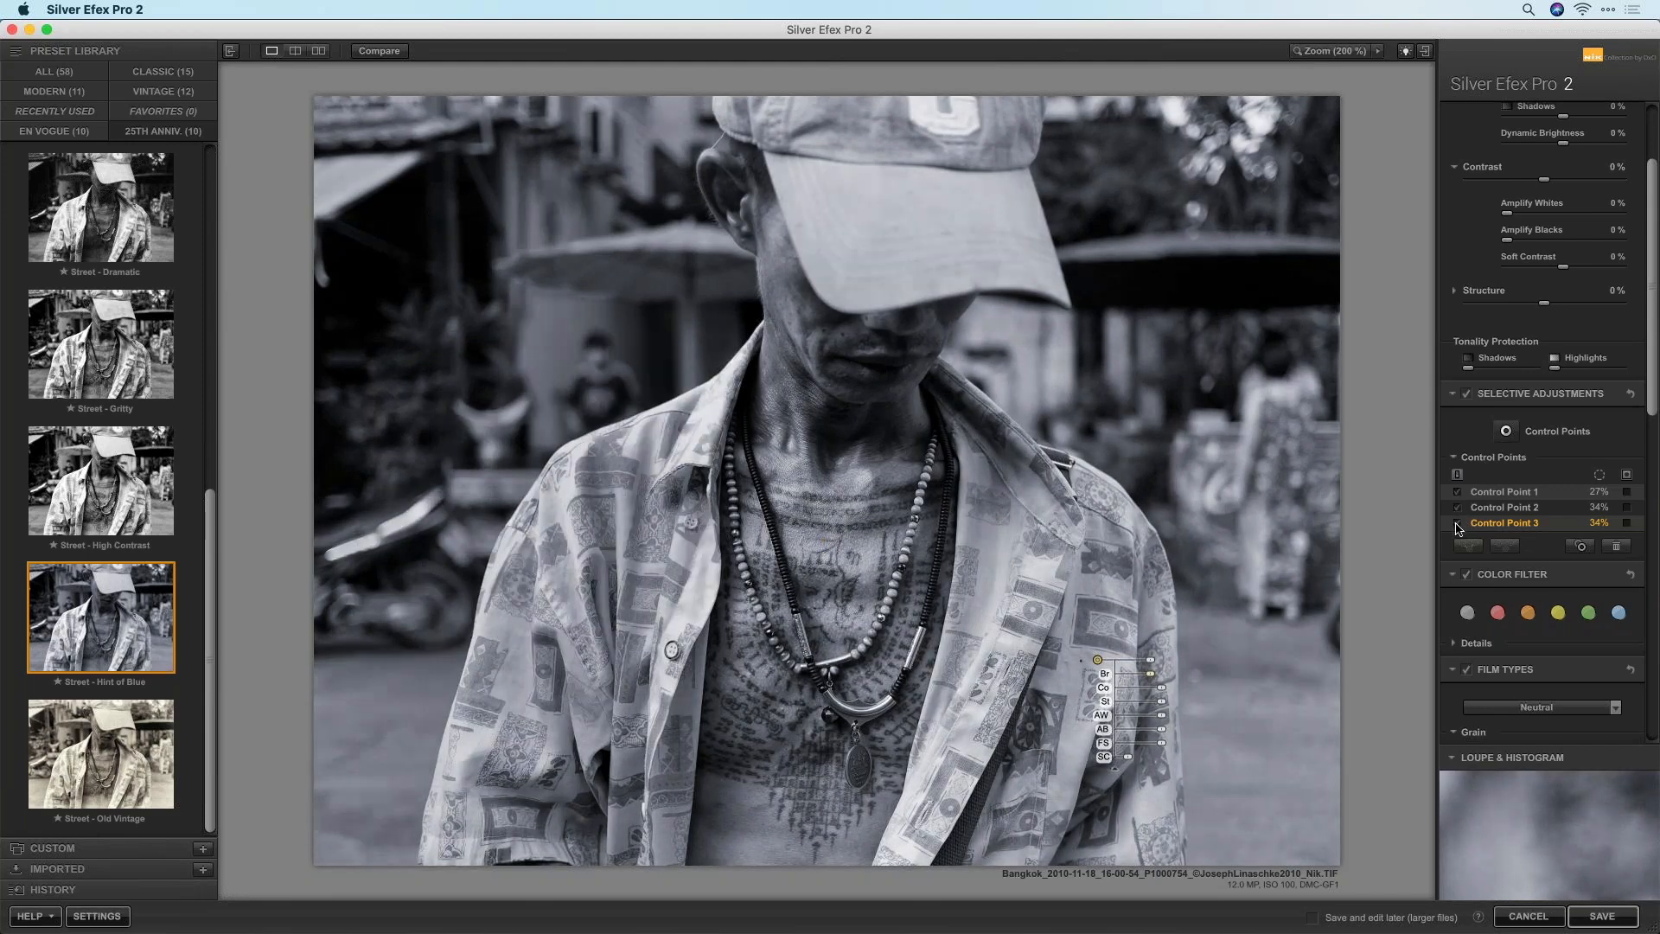
{"action": "left_click", "coordinate": [1505, 431]}
{"action": "left_click", "coordinate": [907, 196]}
{"action": "left_click_drag", "start_coordinate": [969, 216], "coordinate": [959, 226]}
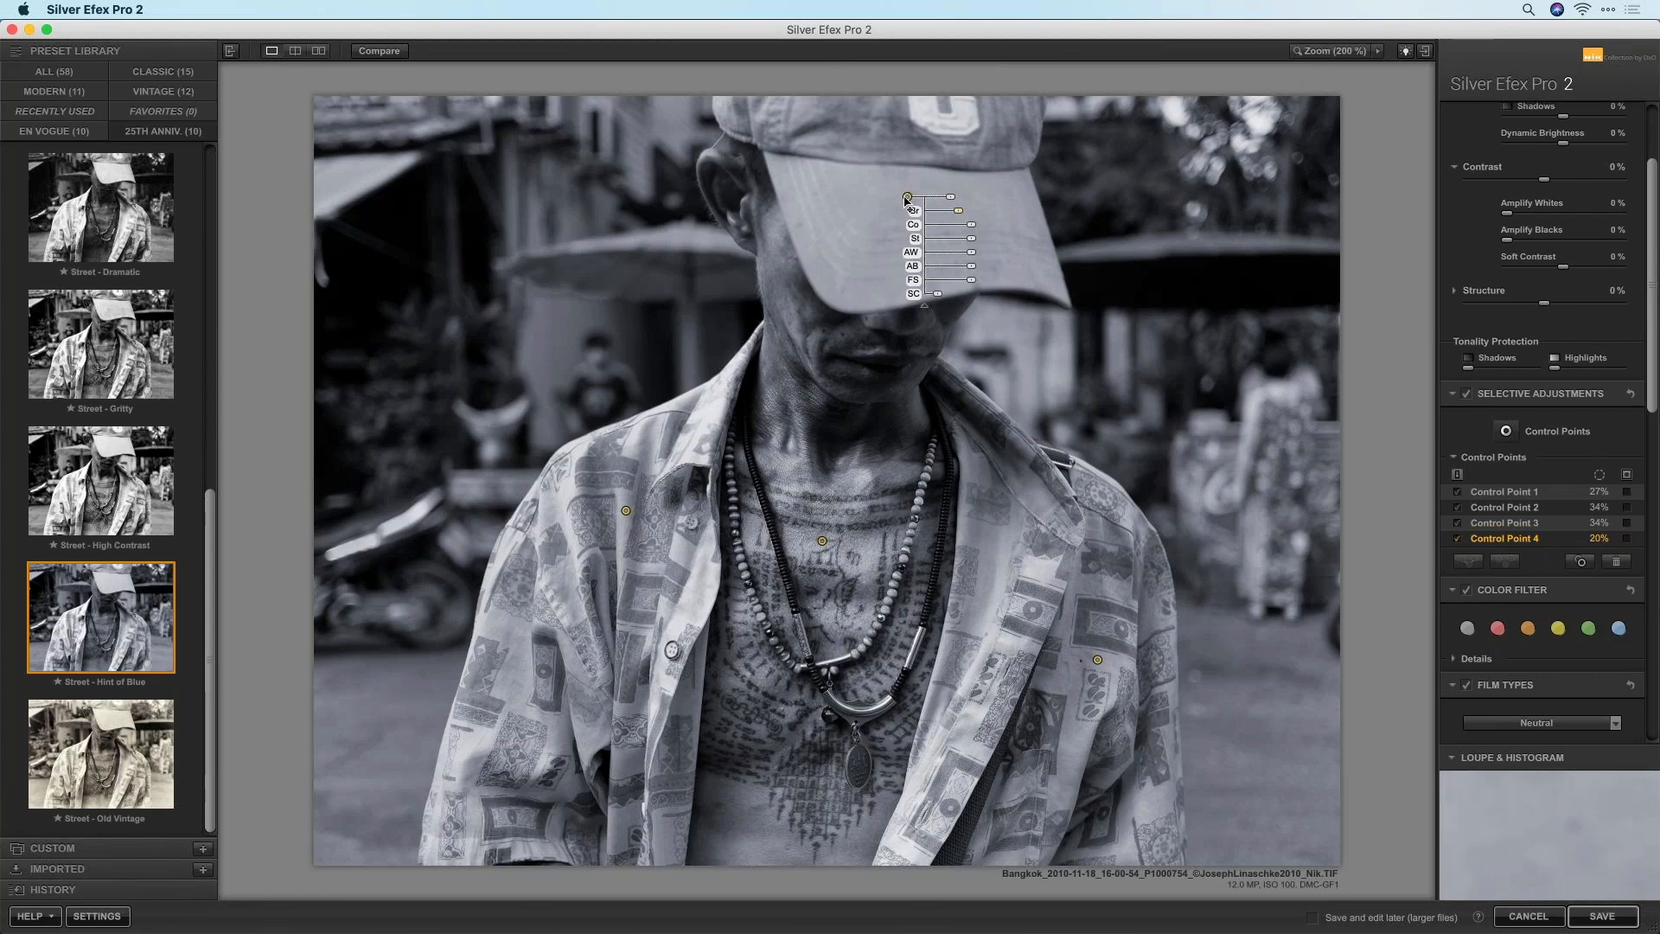
{"action": "left_click", "coordinate": [1627, 538]}
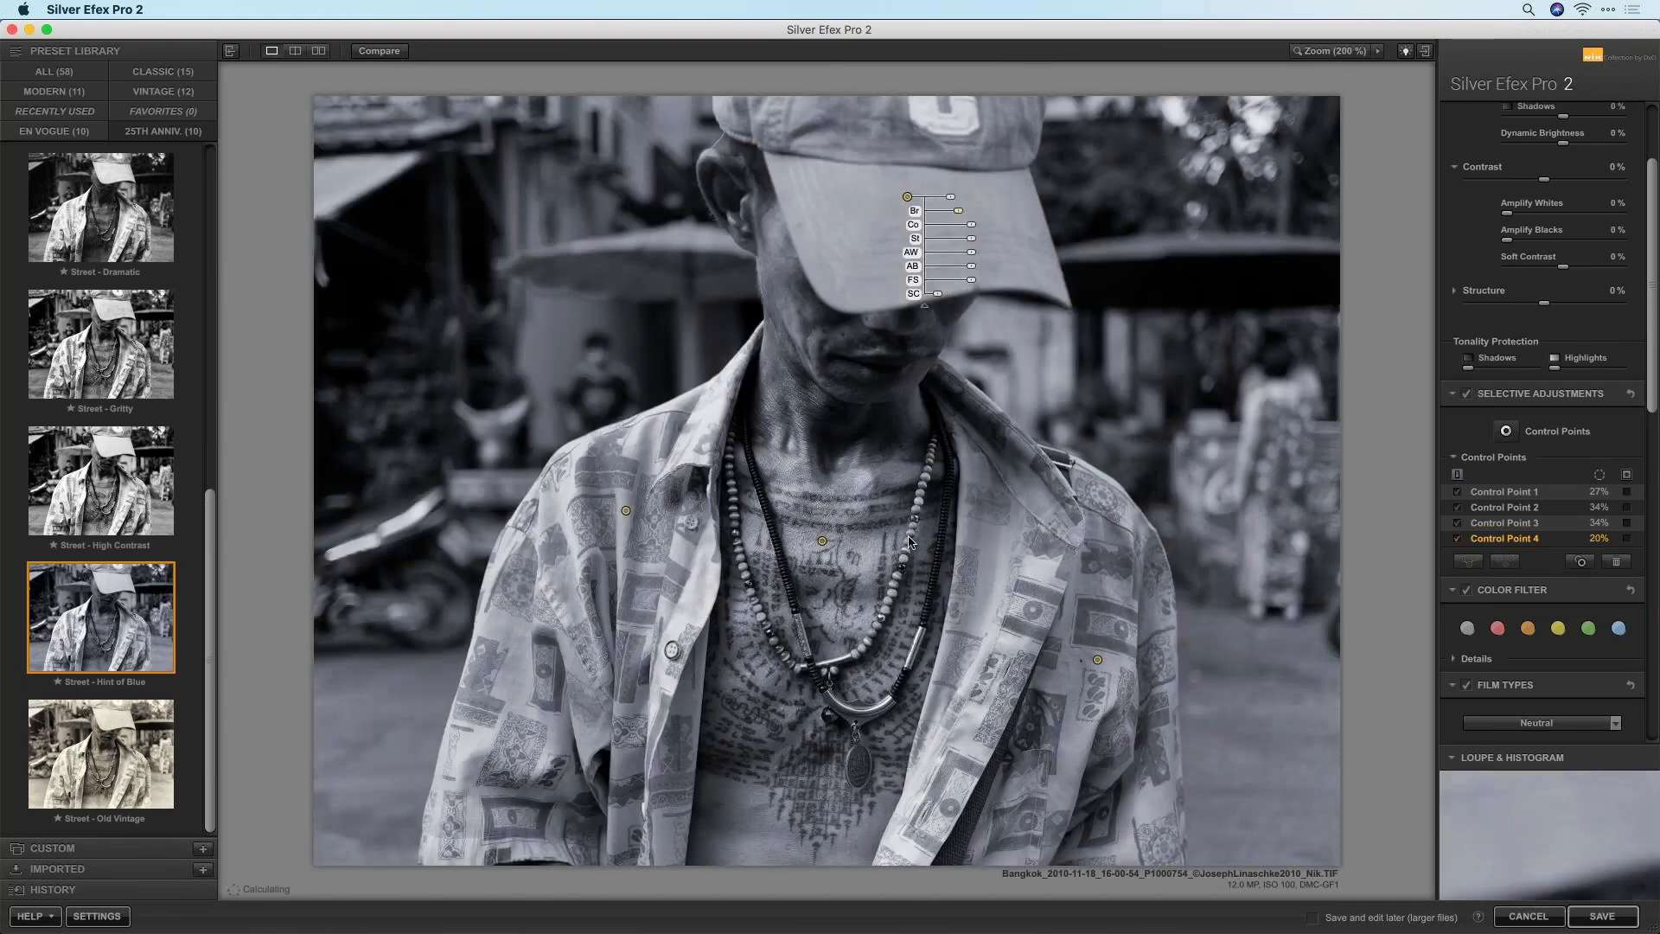
Brighten the chest point to 11% and add a new point lower on the chest at -10% brightness
{"action": "left_click", "coordinate": [822, 543]}
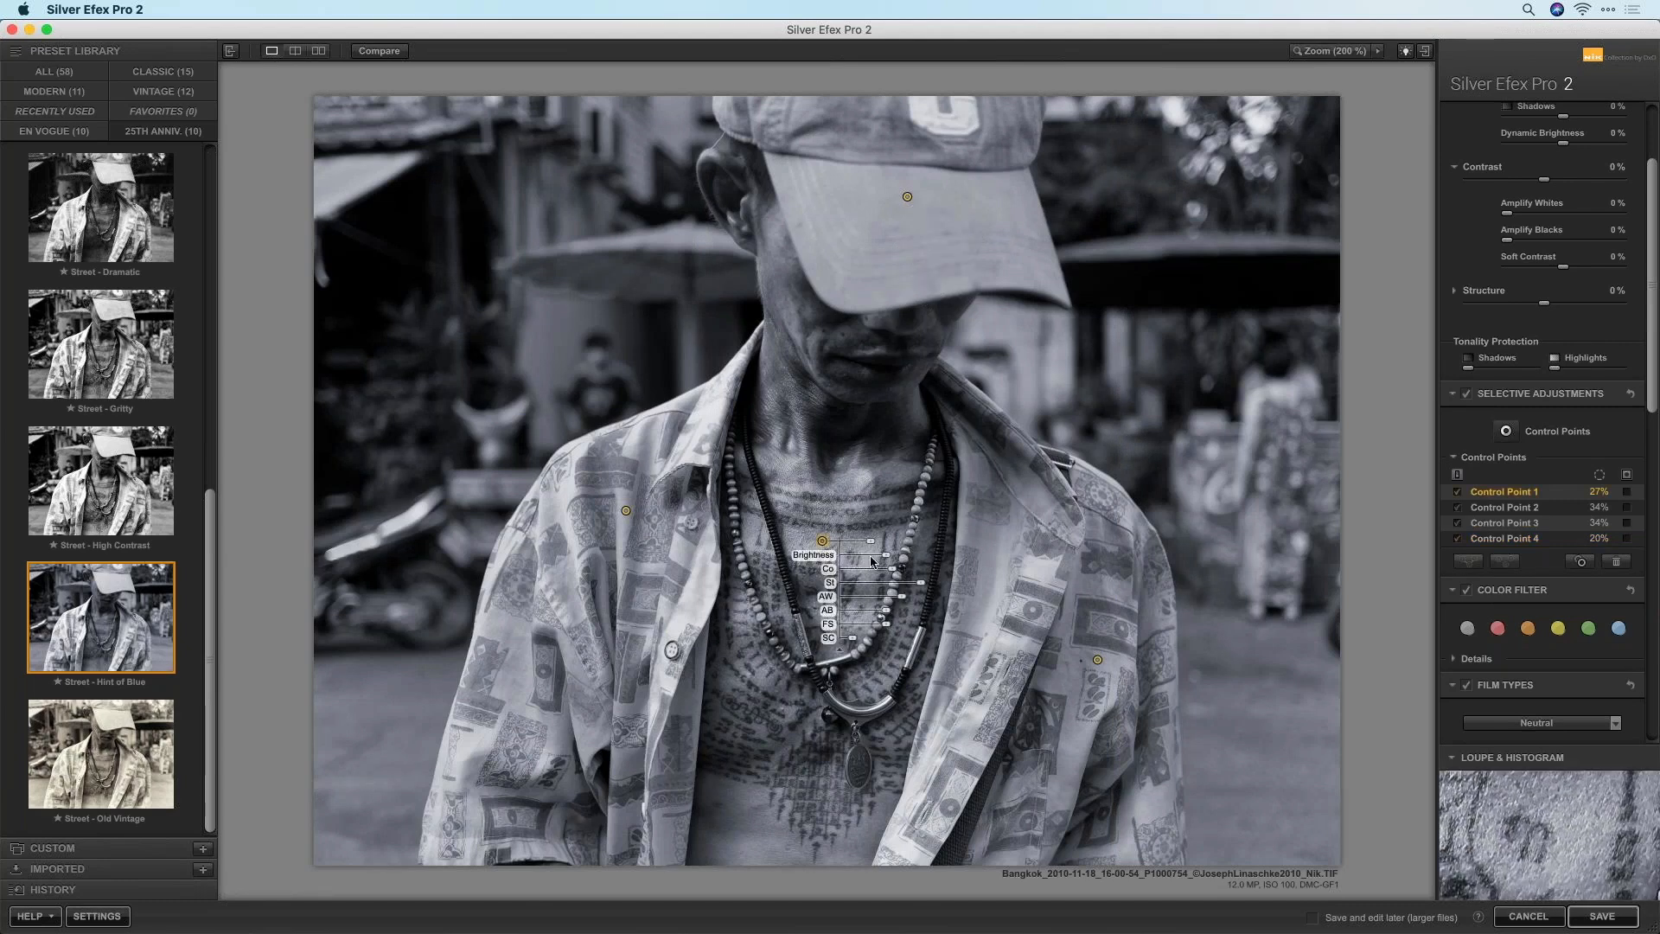
{"action": "left_click_drag", "start_coordinate": [886, 557], "coordinate": [892, 561]}
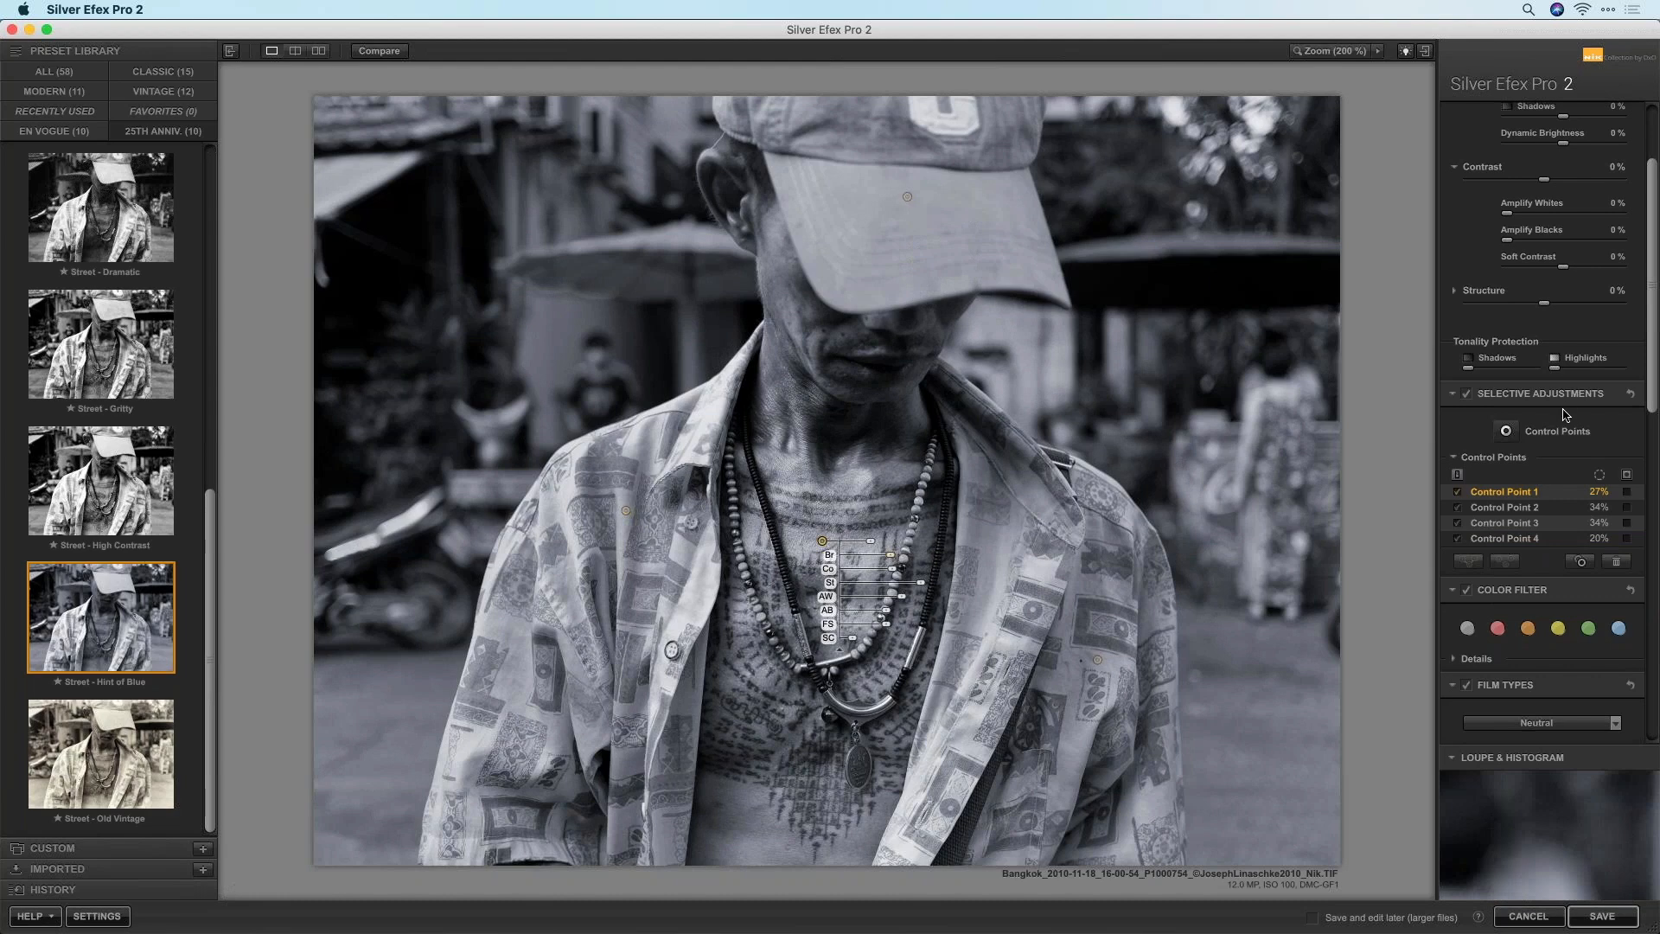
{"action": "left_click", "coordinate": [1506, 431]}
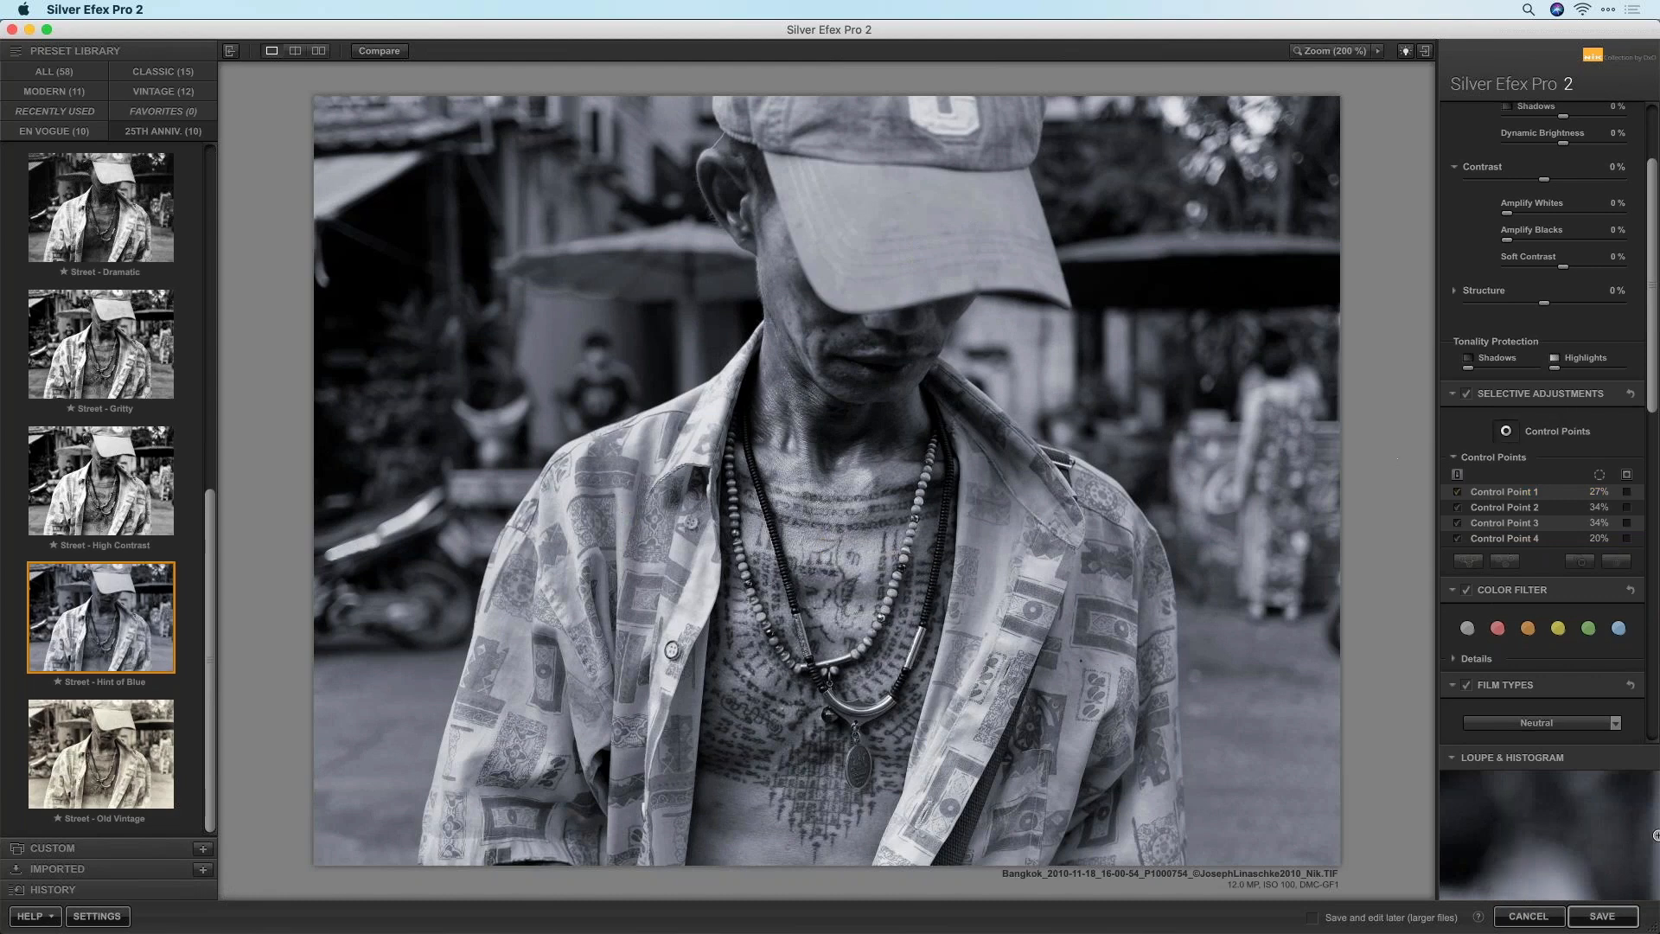
{"action": "left_click", "coordinate": [789, 684]}
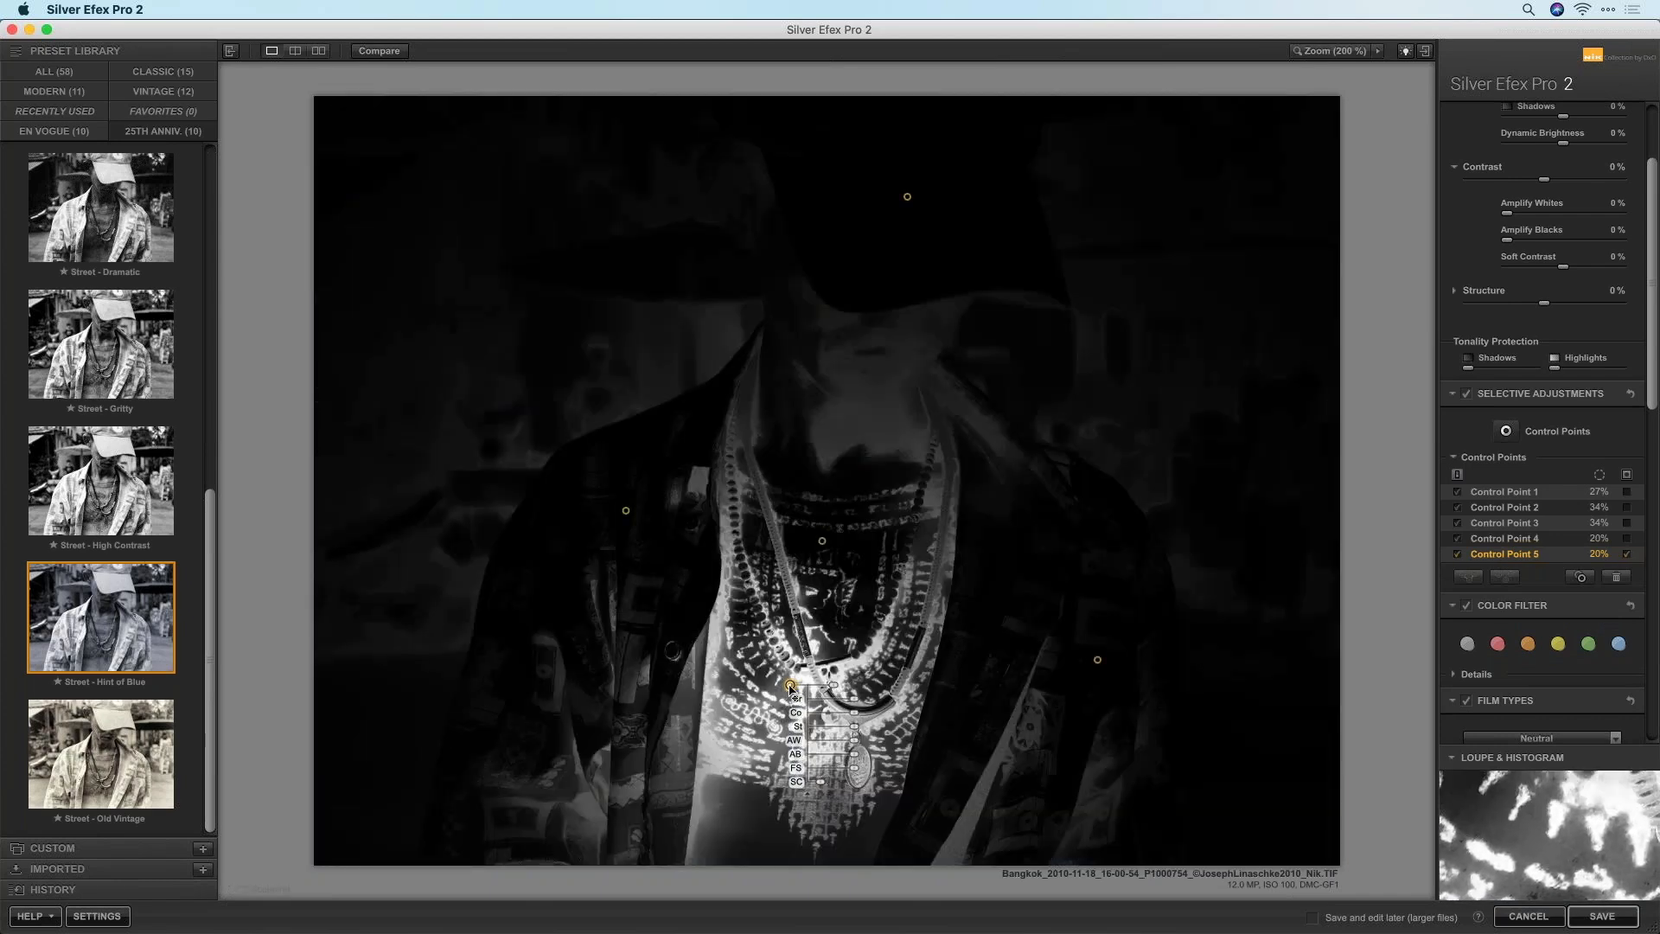
{"action": "left_click", "coordinate": [1627, 554]}
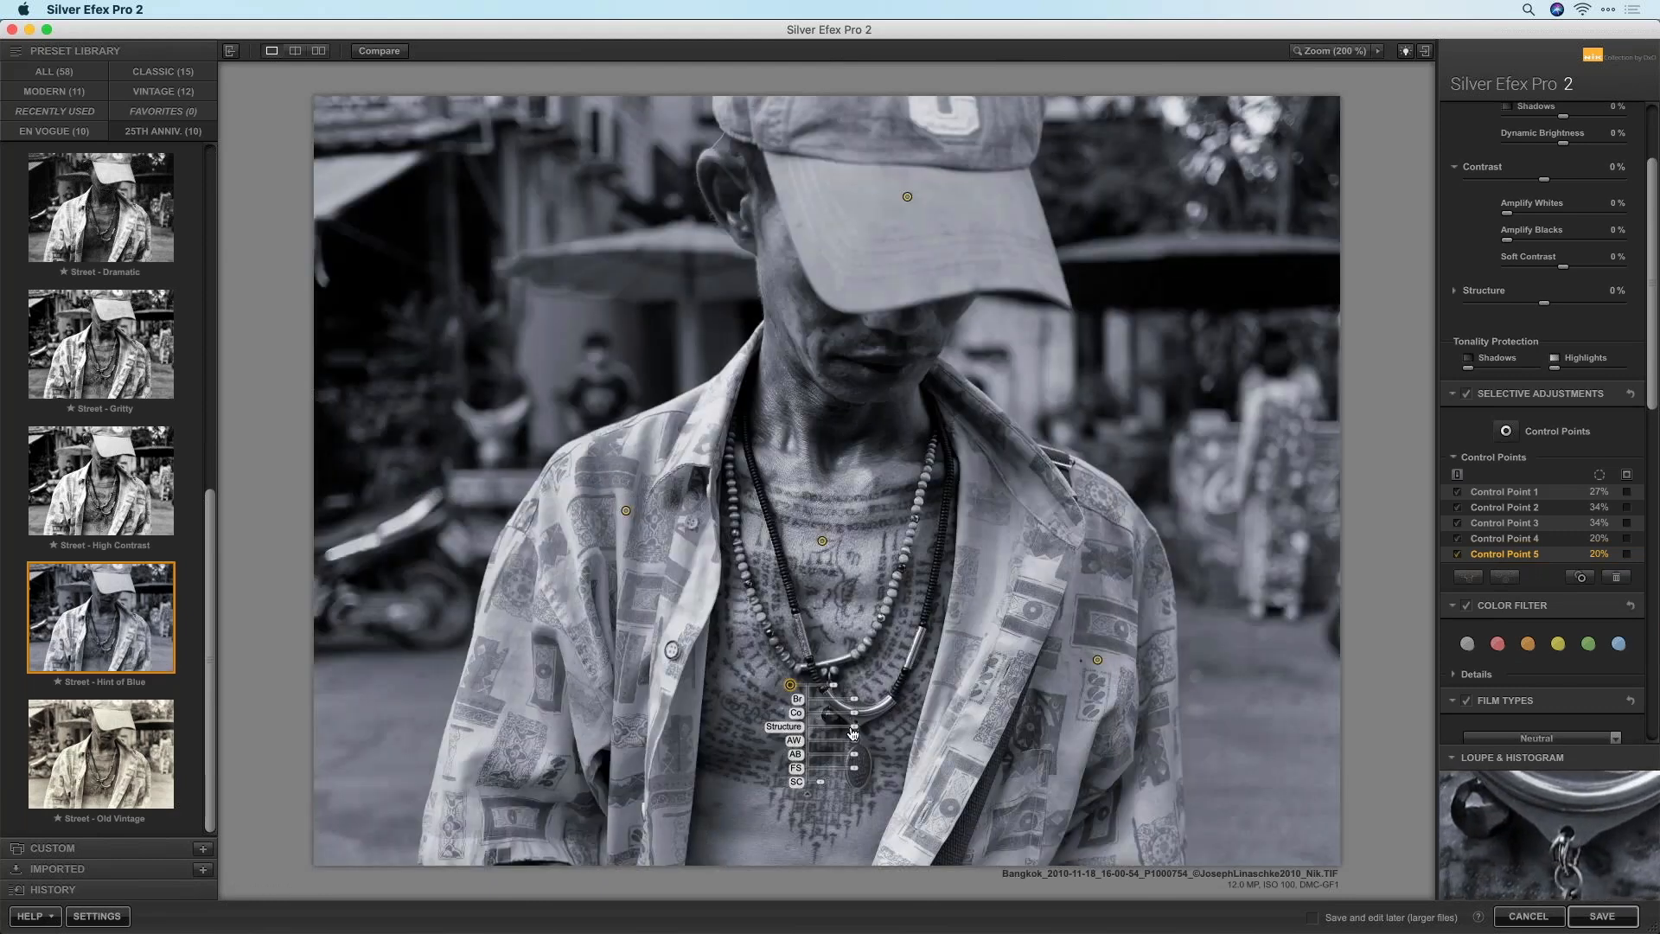
{"action": "left_click_drag", "start_coordinate": [856, 705], "coordinate": [853, 707]}
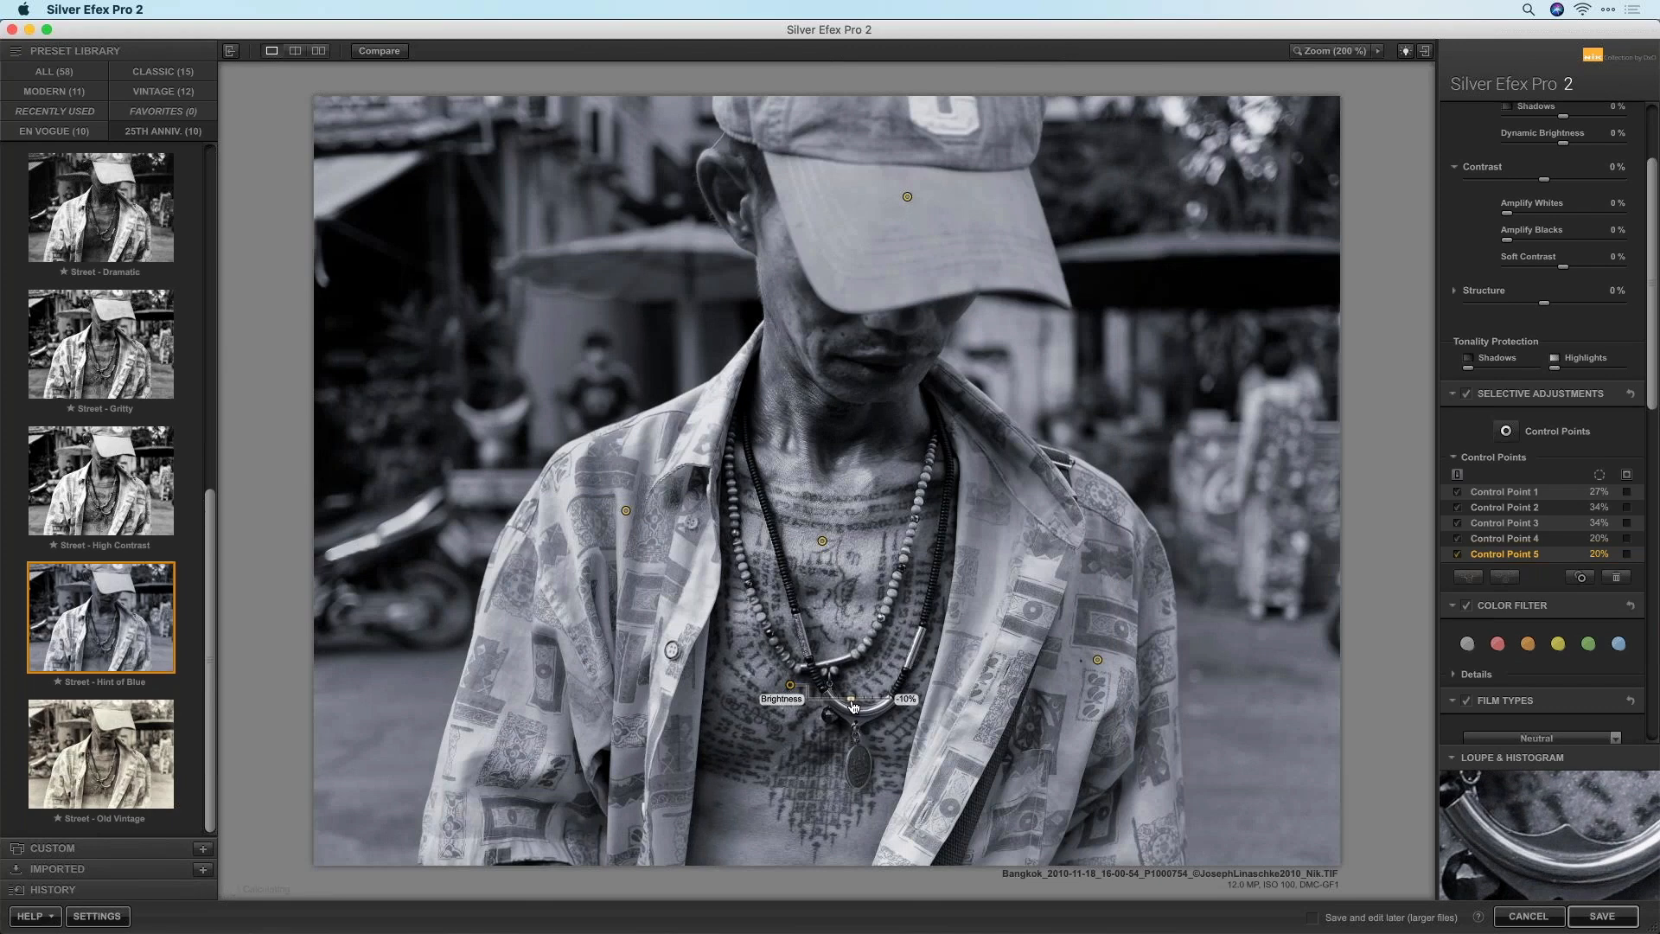
Raise the chest point's Amplify Whites to 53% and Structure to 78%, then duplicate it among the necklaces
{"action": "left_click", "coordinate": [822, 542]}
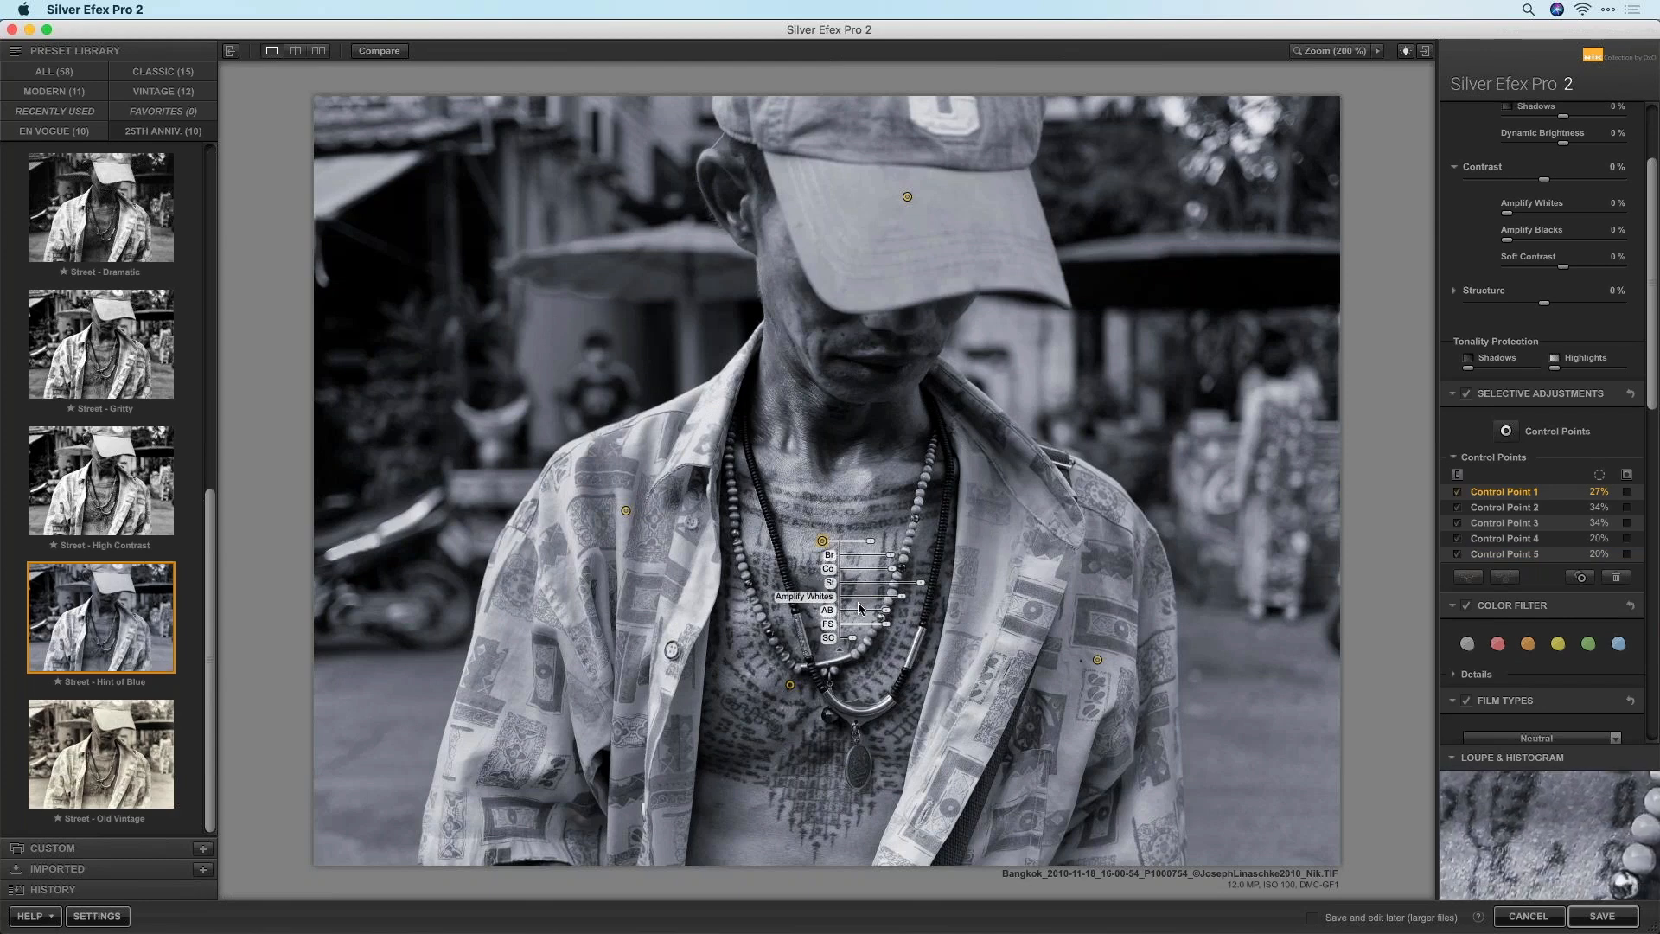
{"action": "left_click_drag", "start_coordinate": [903, 602], "coordinate": [906, 602]}
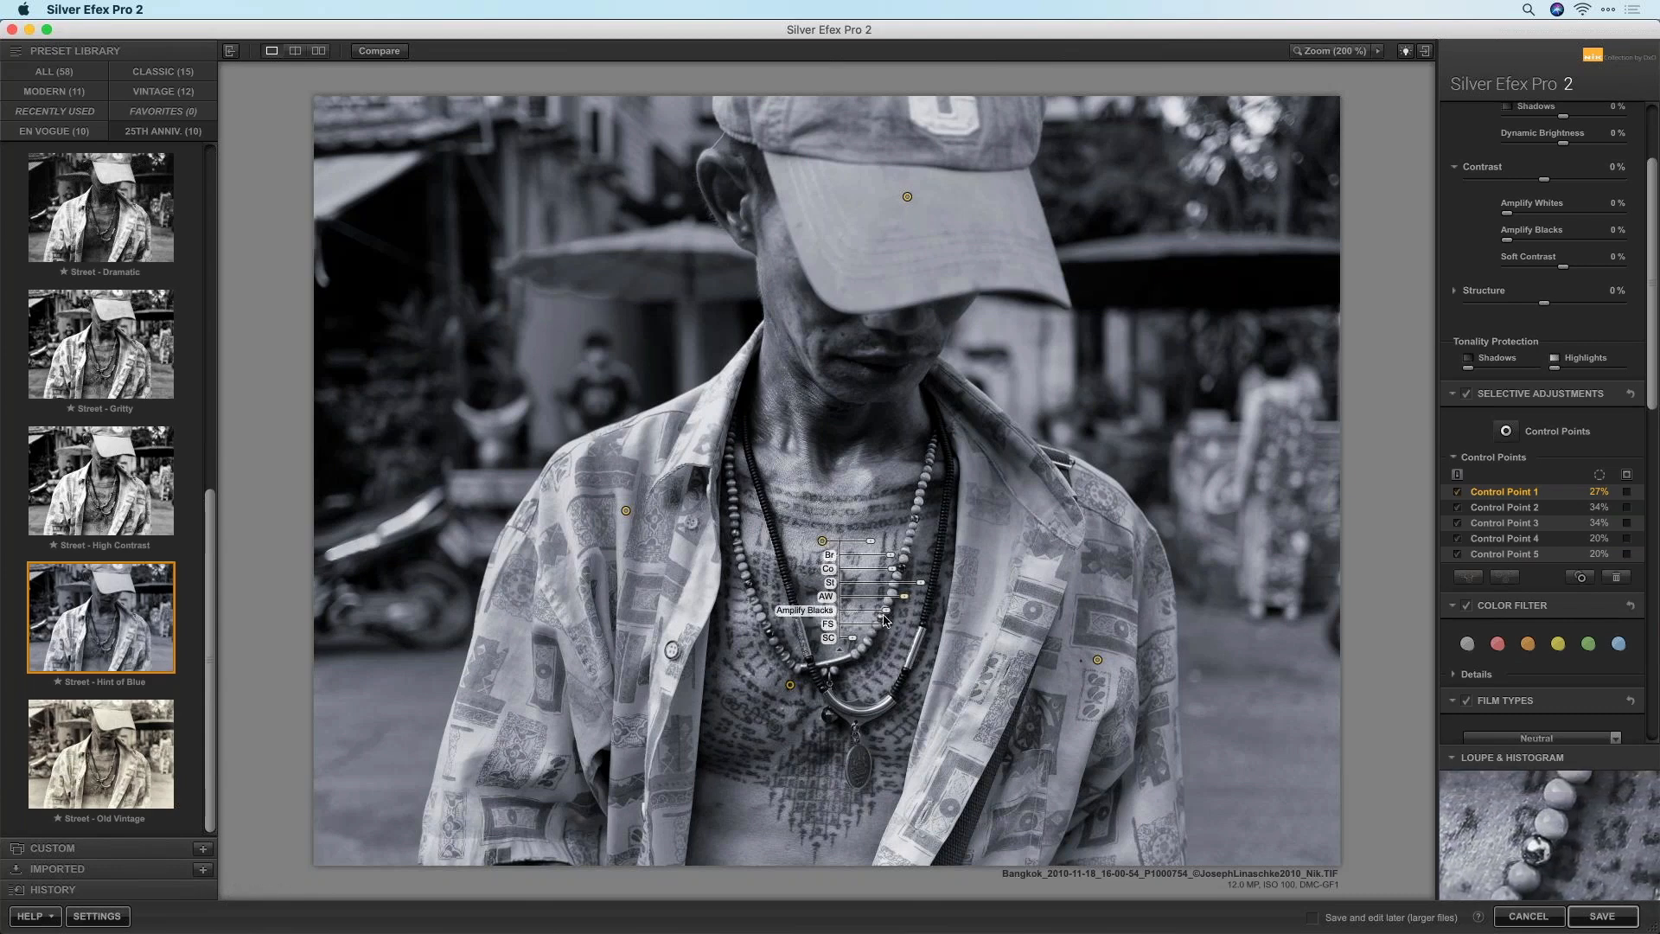
{"action": "left_click_drag", "start_coordinate": [921, 583], "coordinate": [916, 592]}
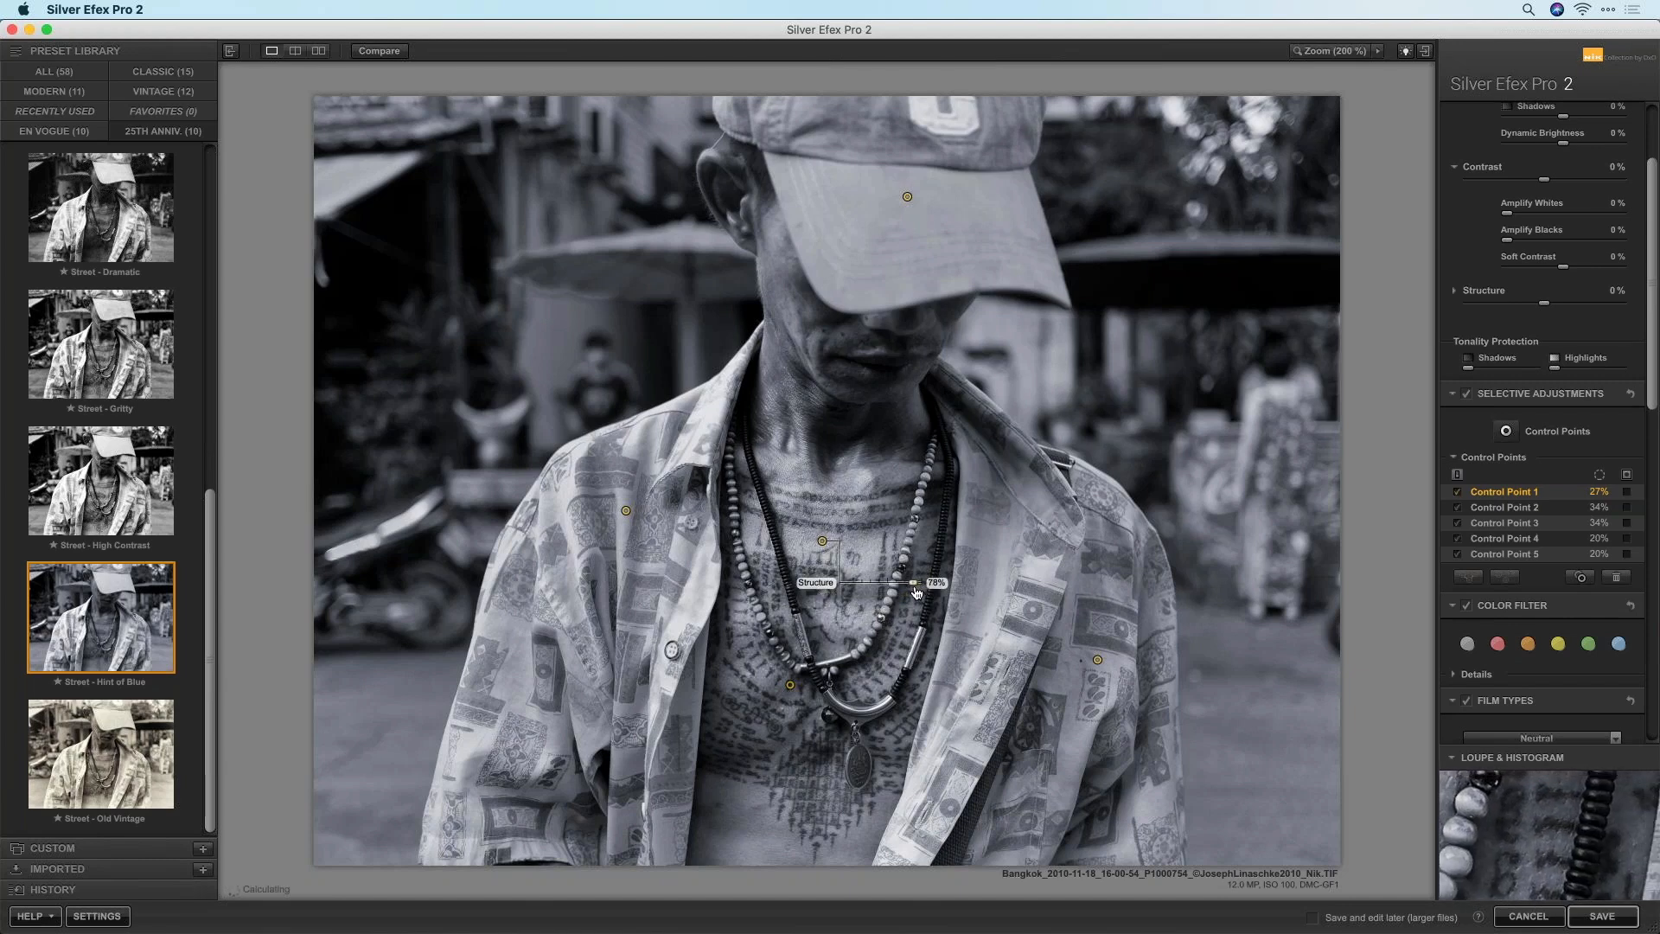
{"action": "left_click_drag", "start_coordinate": [822, 541], "coordinate": [945, 568]}
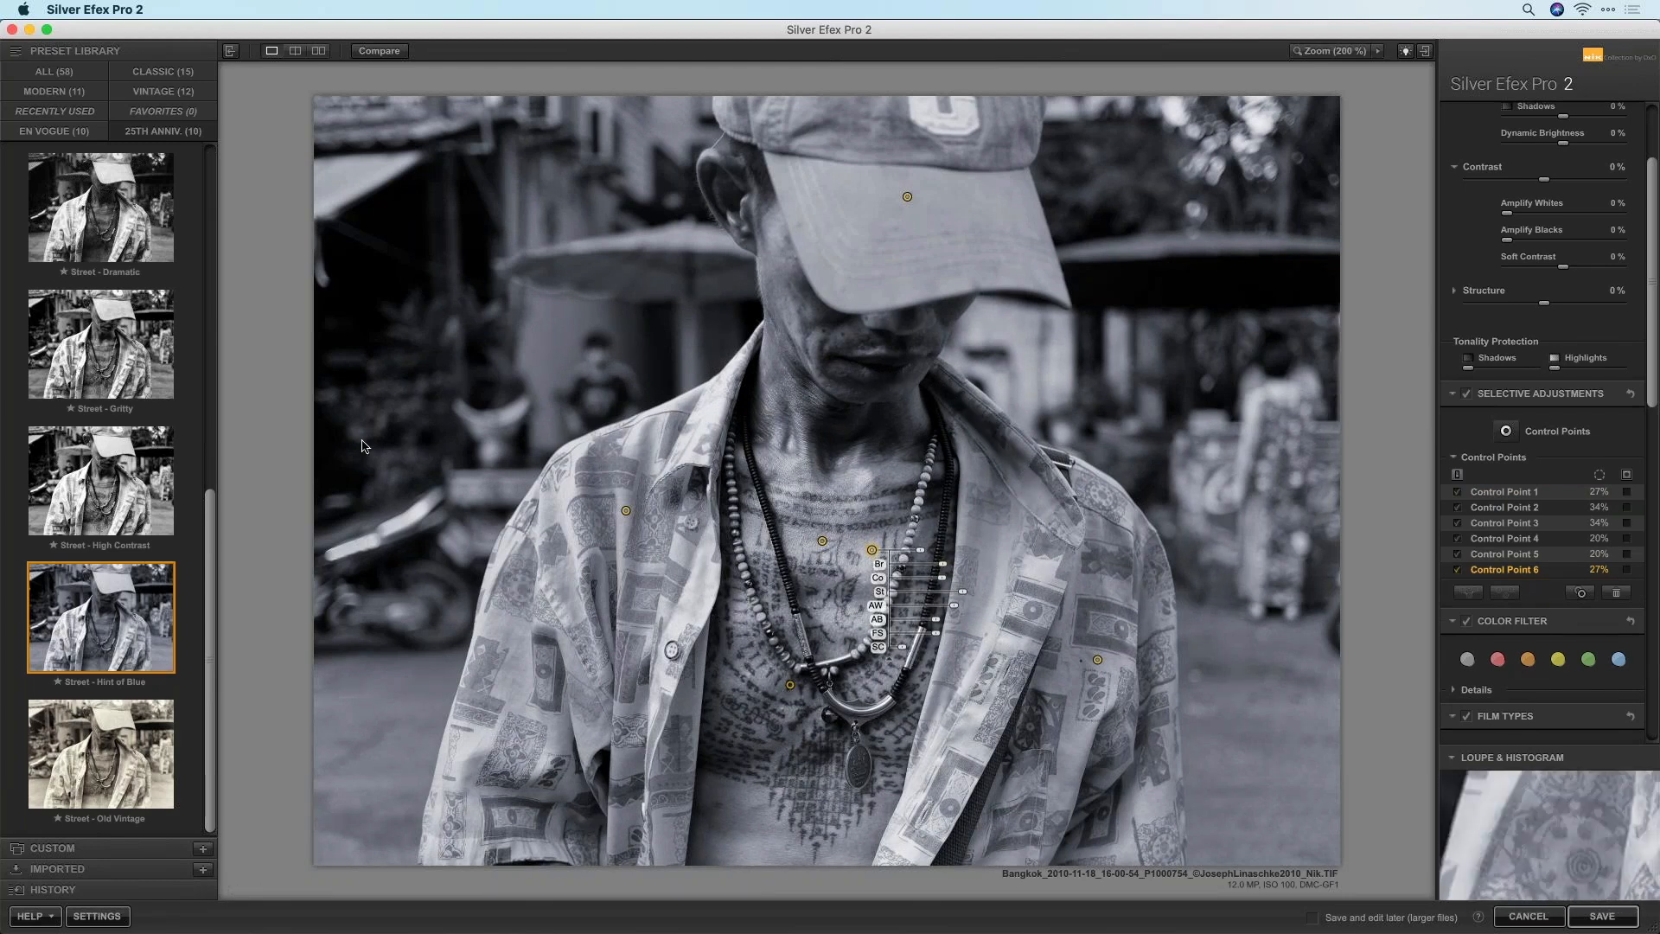
Flick between the original and edited portrait to compare the result
{"action": "left_click", "coordinate": [375, 54]}
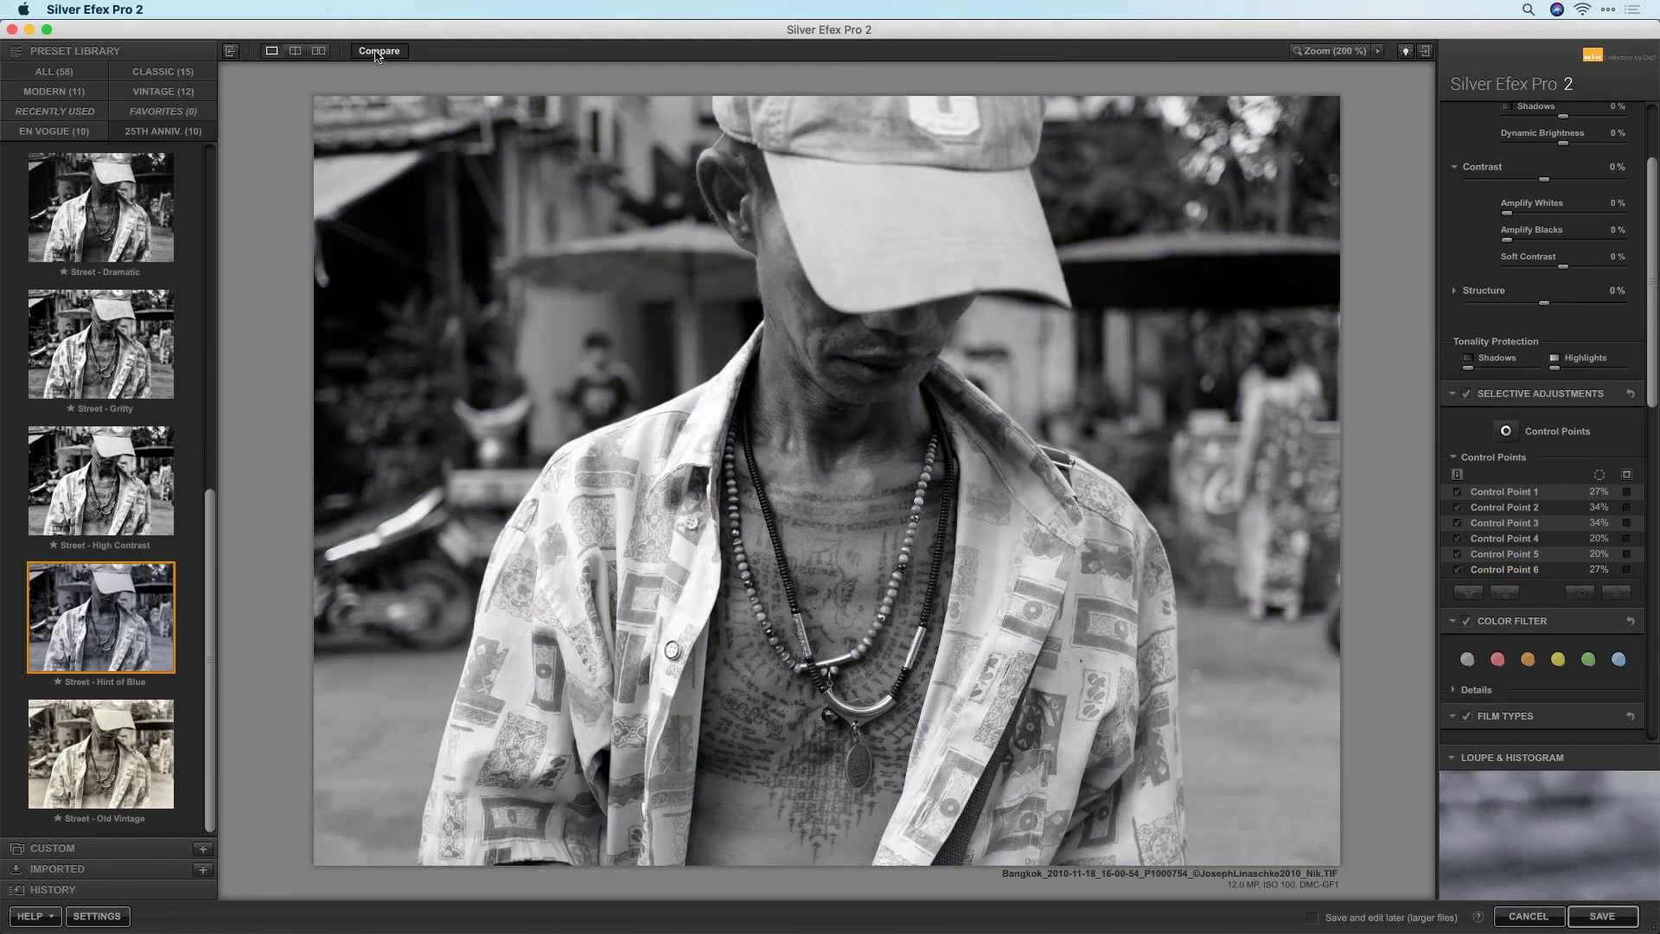
{"action": "left_click", "coordinate": [377, 54]}
{"action": "left_click", "coordinate": [377, 54]}
{"action": "left_click", "coordinate": [377, 53]}
{"action": "left_click", "coordinate": [377, 53]}
{"action": "left_click", "coordinate": [377, 54]}
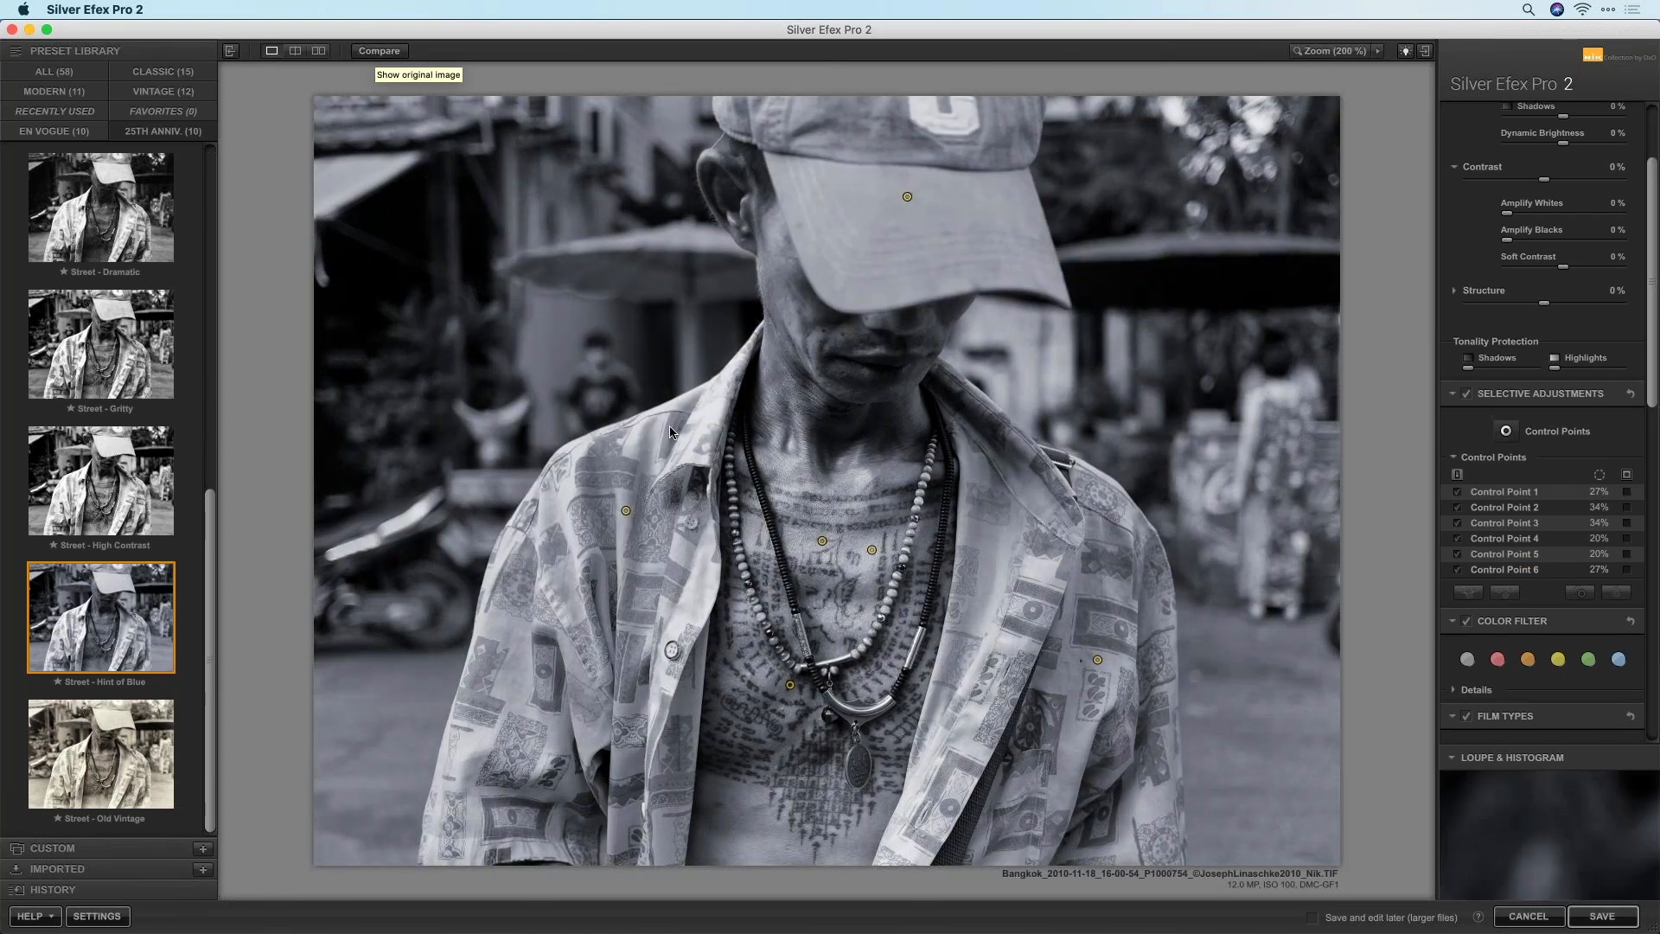
Darken the portrait's edges with a -36% vignette and save it back to PhotoLab
{"action": "left_click_drag", "start_coordinate": [1652, 342], "coordinate": [1630, 562]}
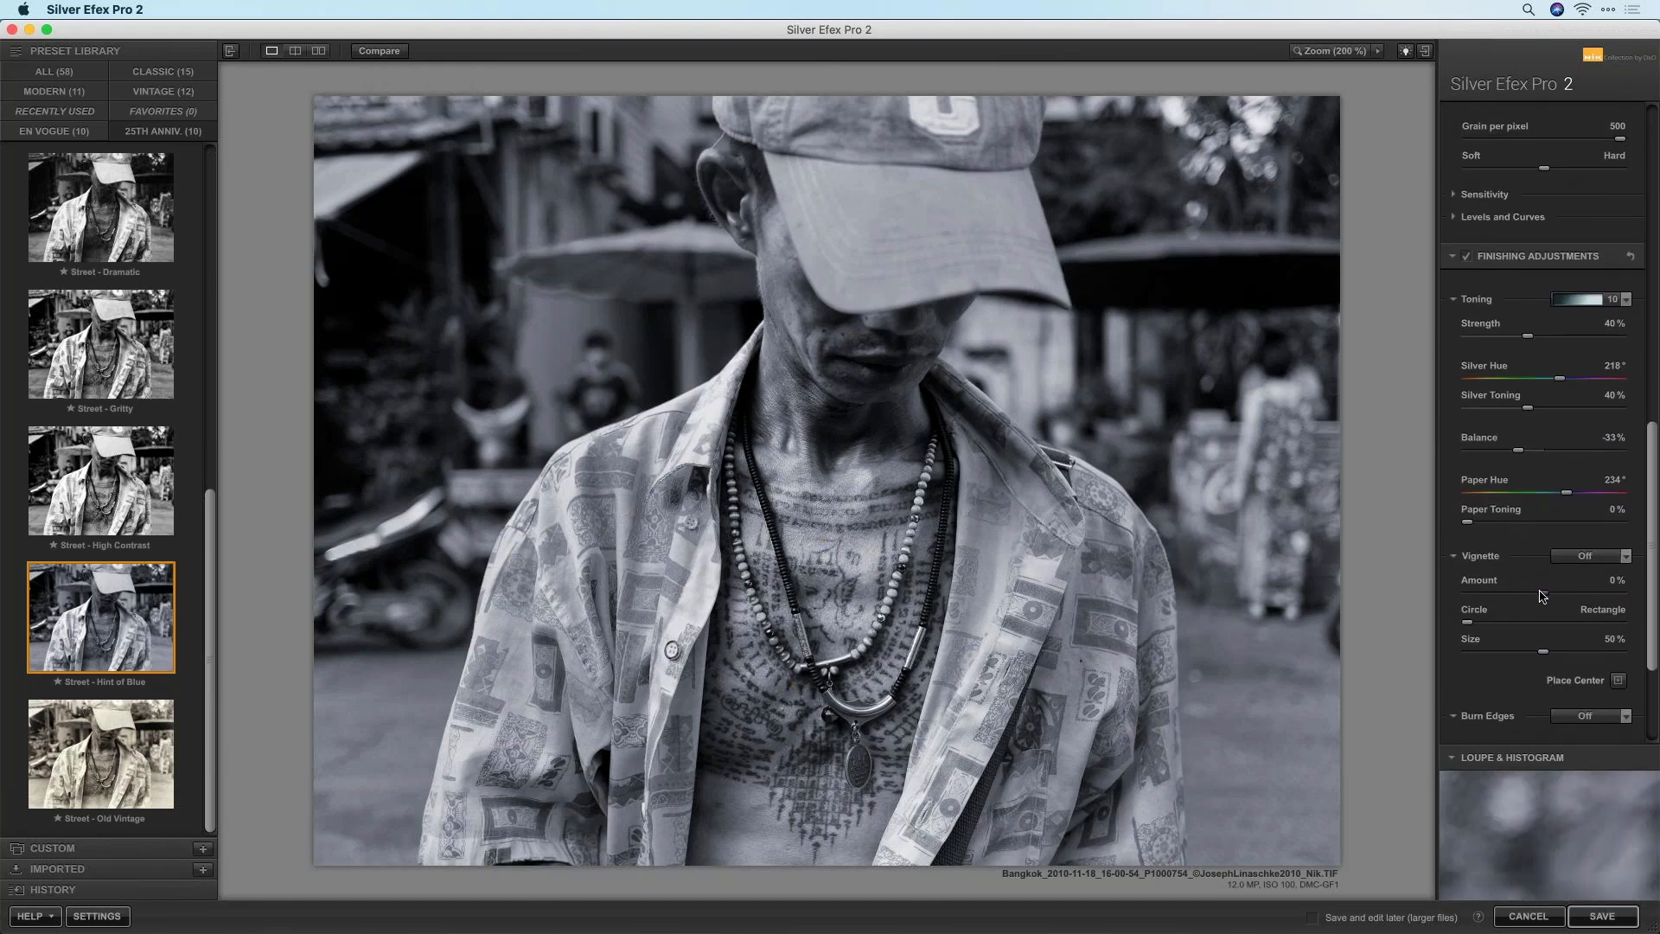
{"action": "left_click_drag", "start_coordinate": [1538, 597], "coordinate": [1513, 605]}
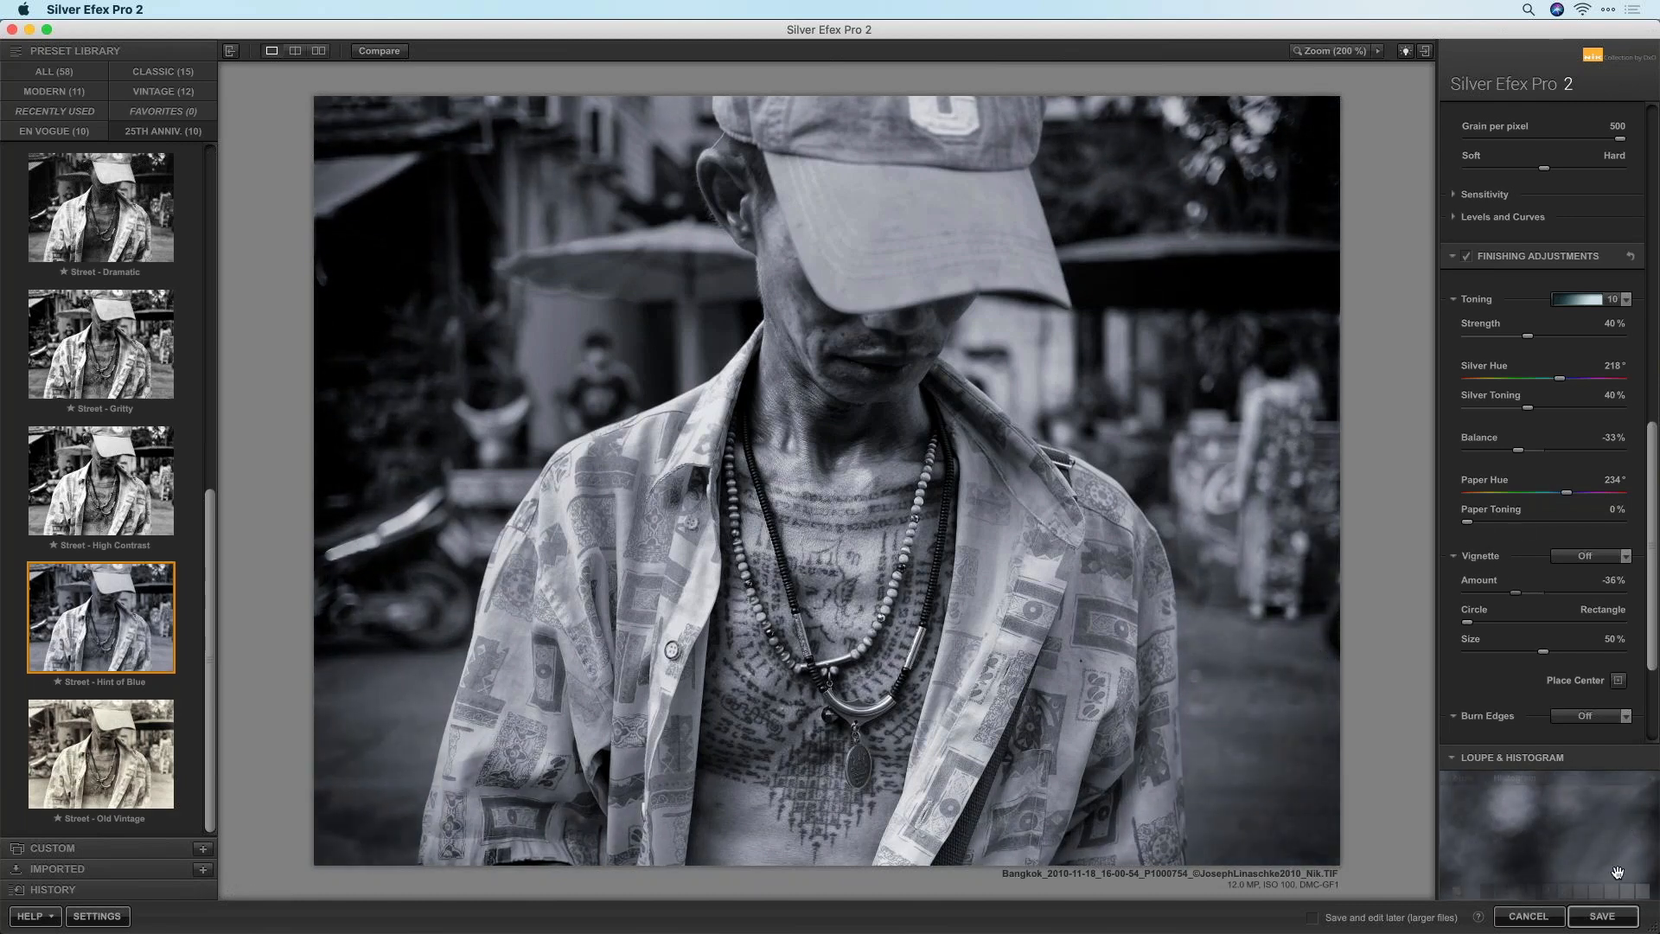
{"action": "left_click", "coordinate": [1602, 915]}
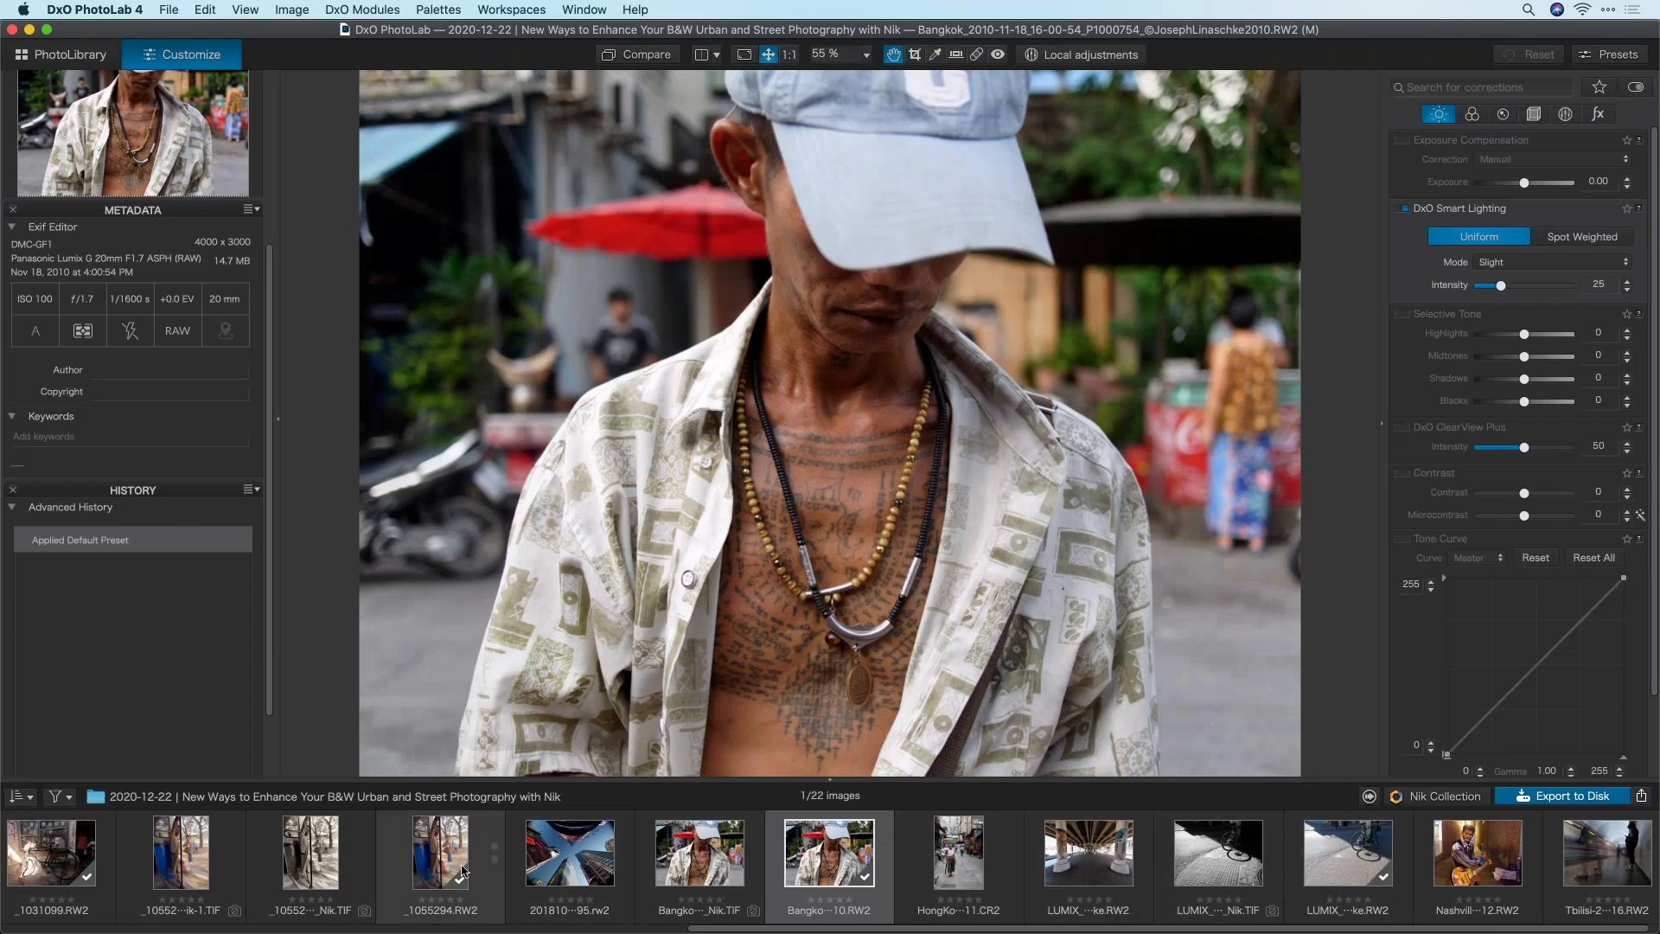
Send the Chicago Bean photo _1014539.RW2 to Silver Efex Pro 2 through Nik Collection
{"action": "scroll", "coordinate": [450, 869], "scroll_direction": "left", "scroll_amount": 10}
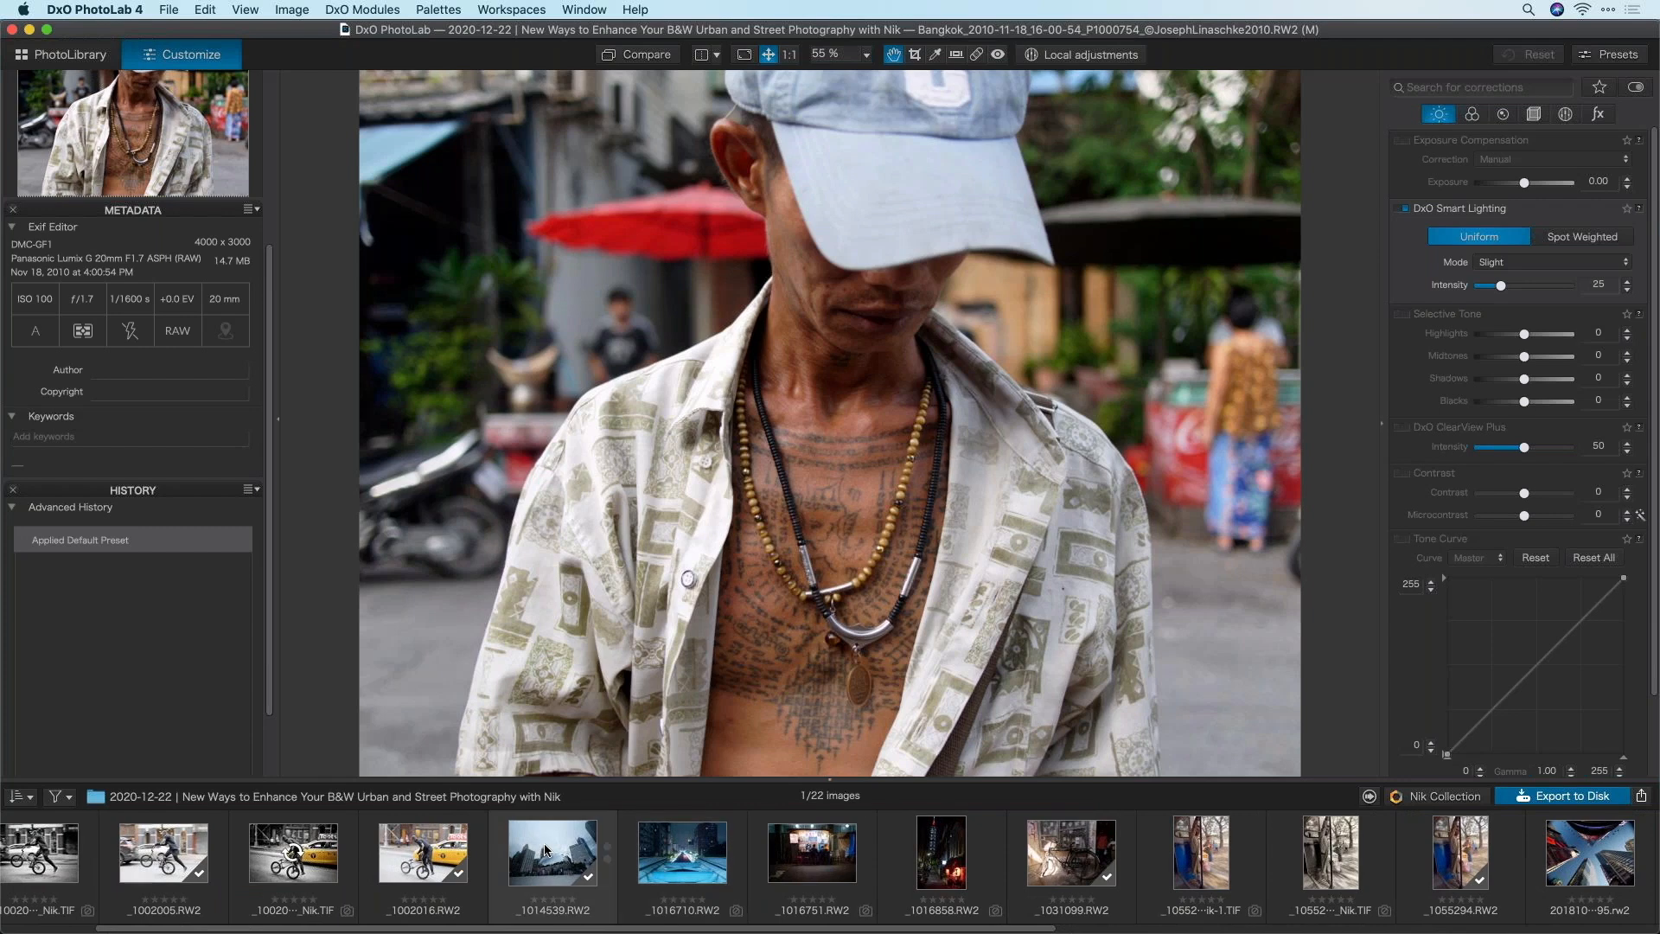
{"action": "left_click", "coordinate": [543, 843]}
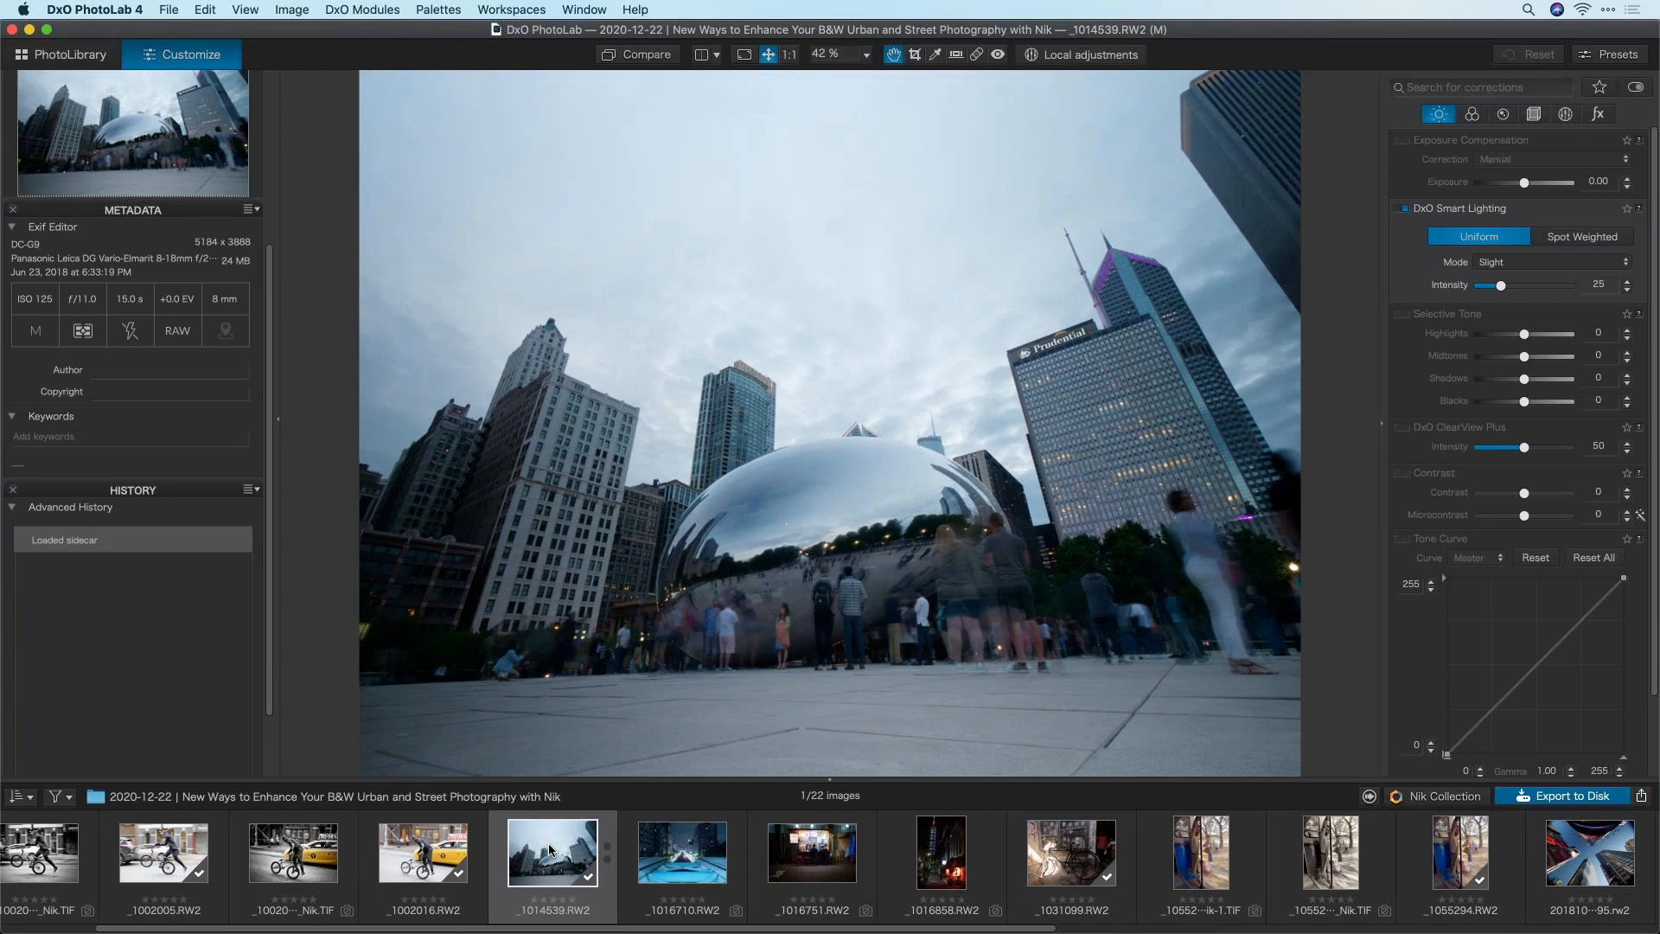
{"action": "left_click", "coordinate": [1439, 796]}
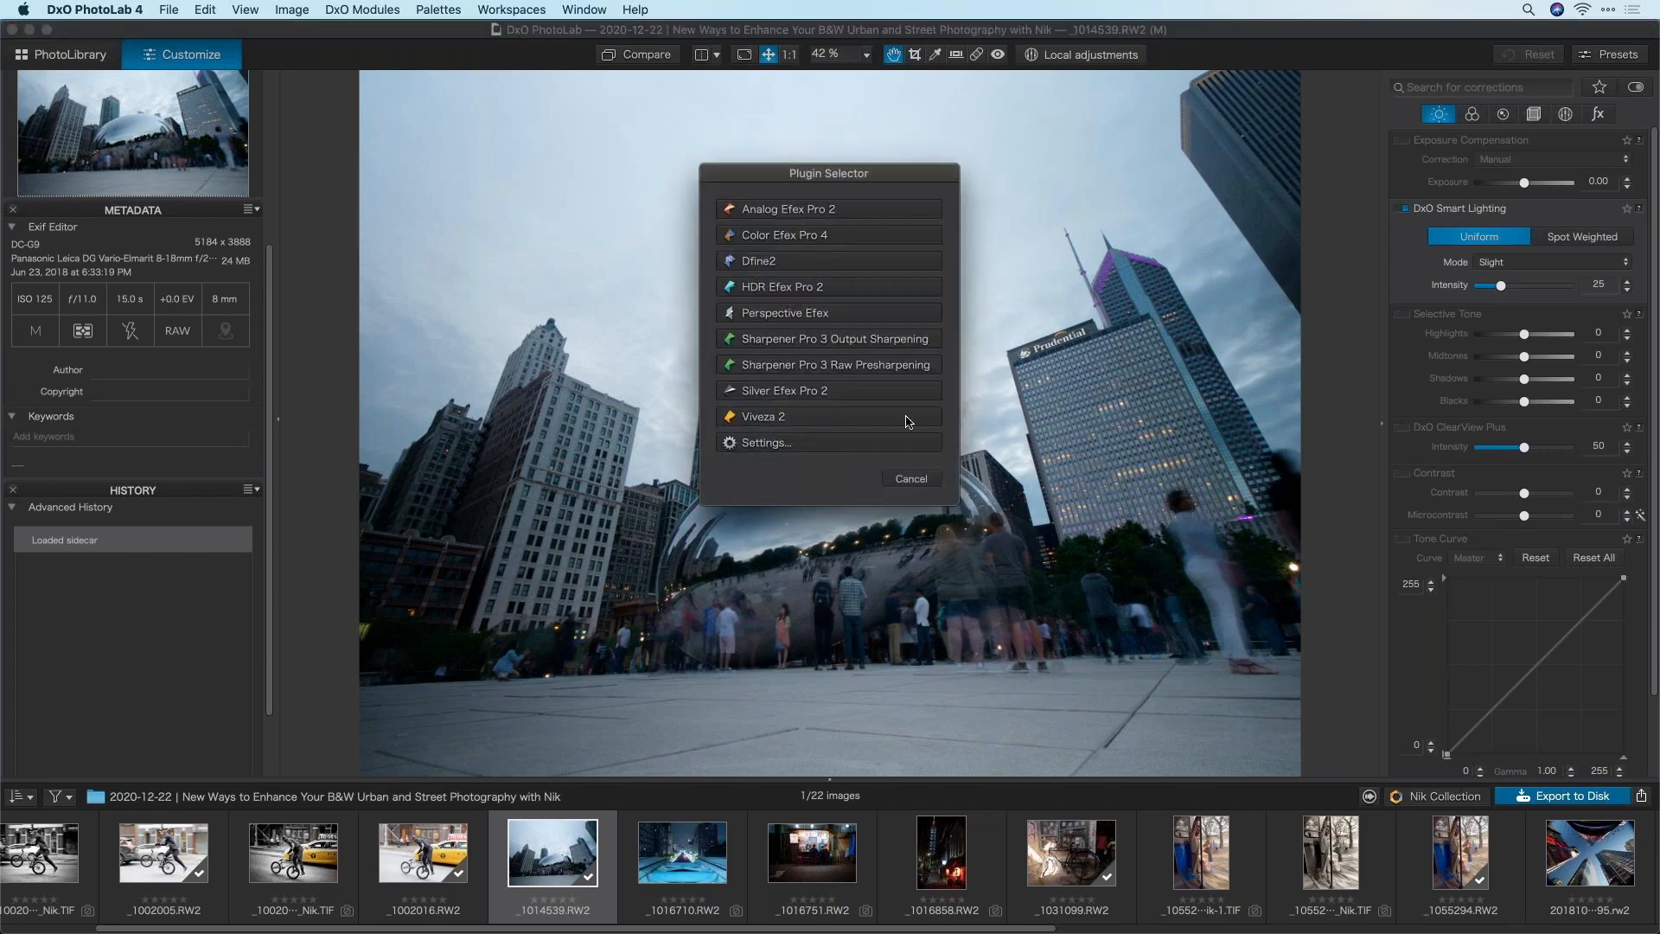
{"action": "left_click", "coordinate": [799, 391]}
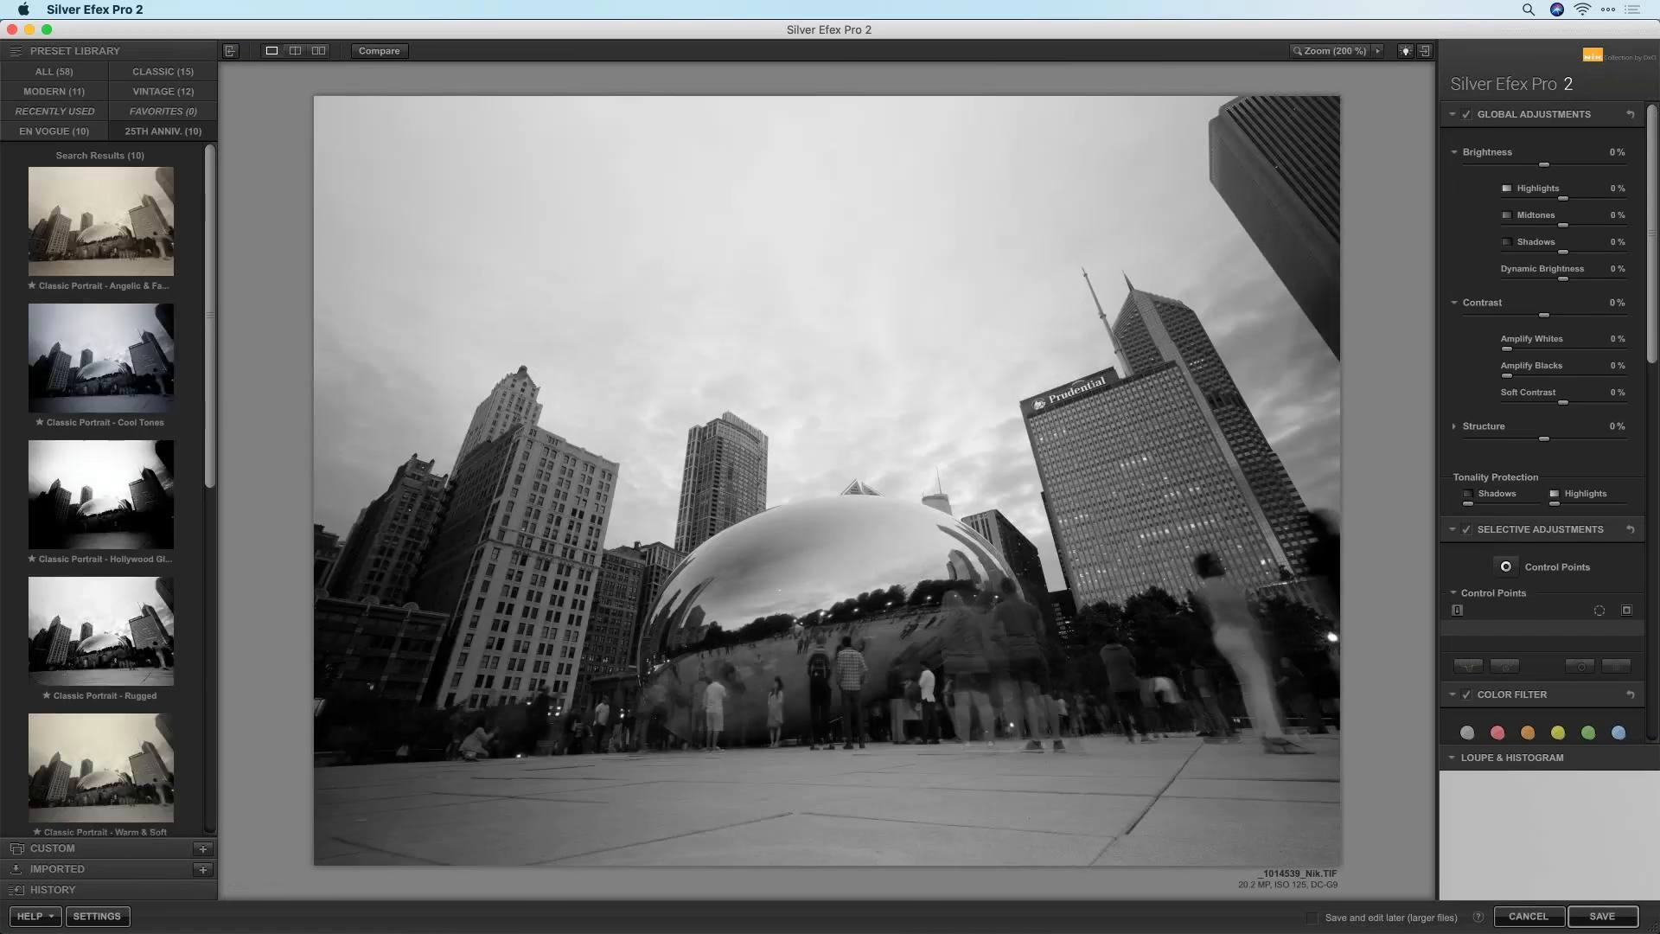
Apply the Street - High Contrast preset (35% contrast, 46% Amplify Blacks) to the Bean photo
{"action": "scroll", "coordinate": [214, 441], "scroll_direction": "down", "scroll_amount": 5}
{"action": "scroll", "coordinate": [214, 441], "scroll_direction": "down", "scroll_amount": 10}
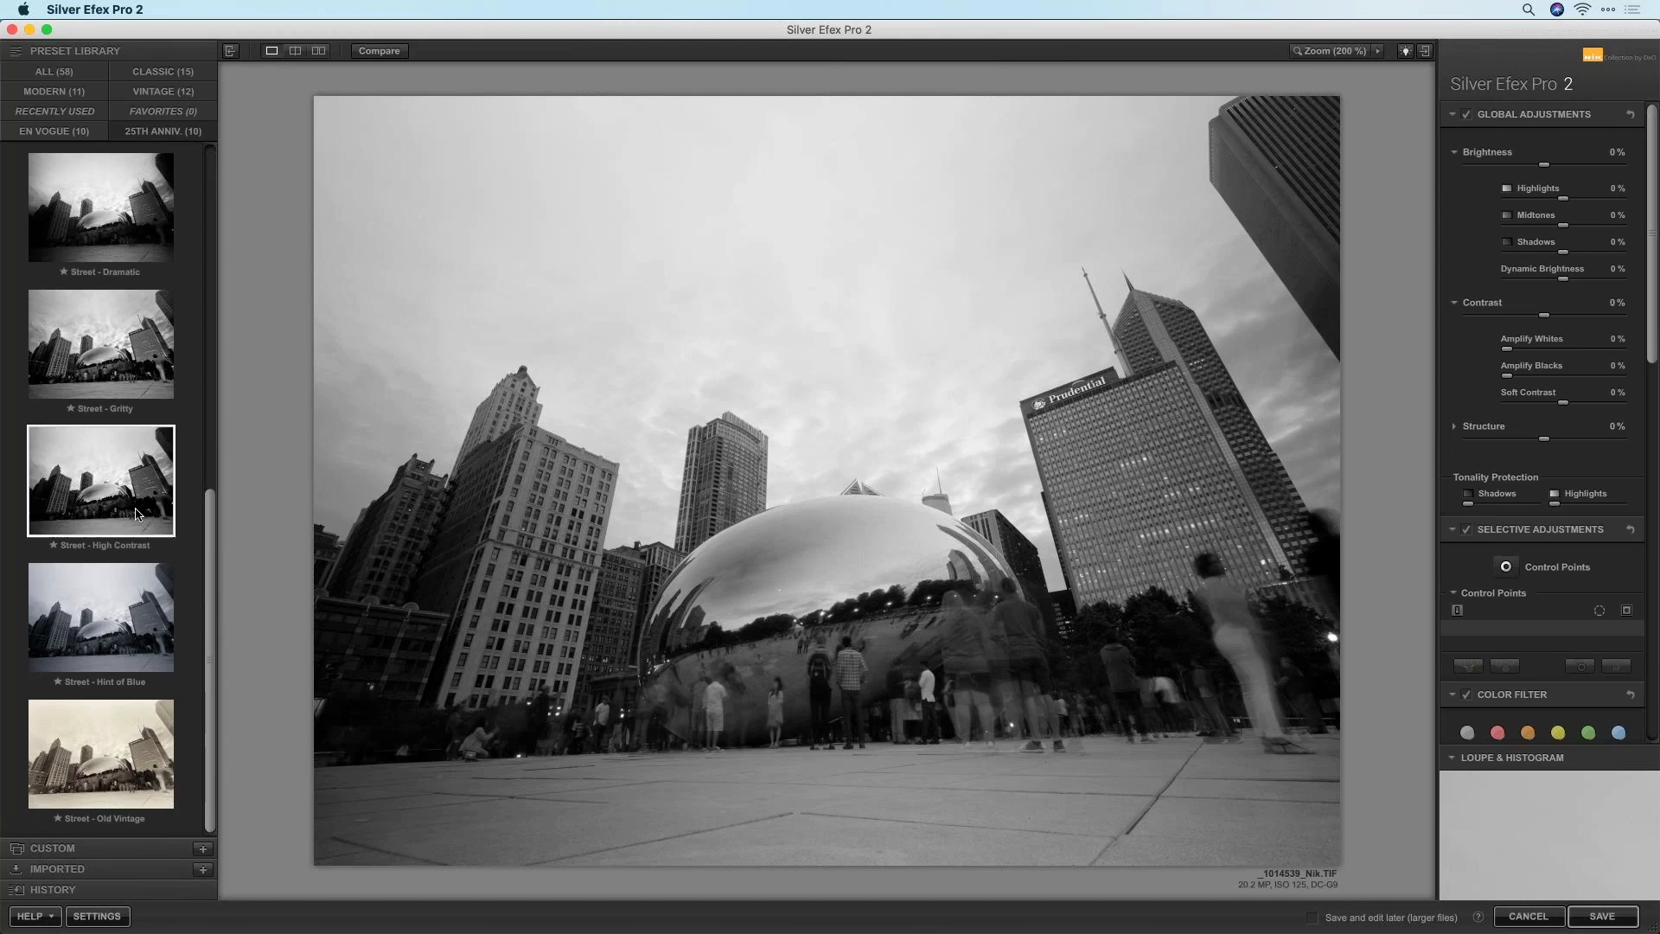
{"action": "left_click", "coordinate": [126, 500]}
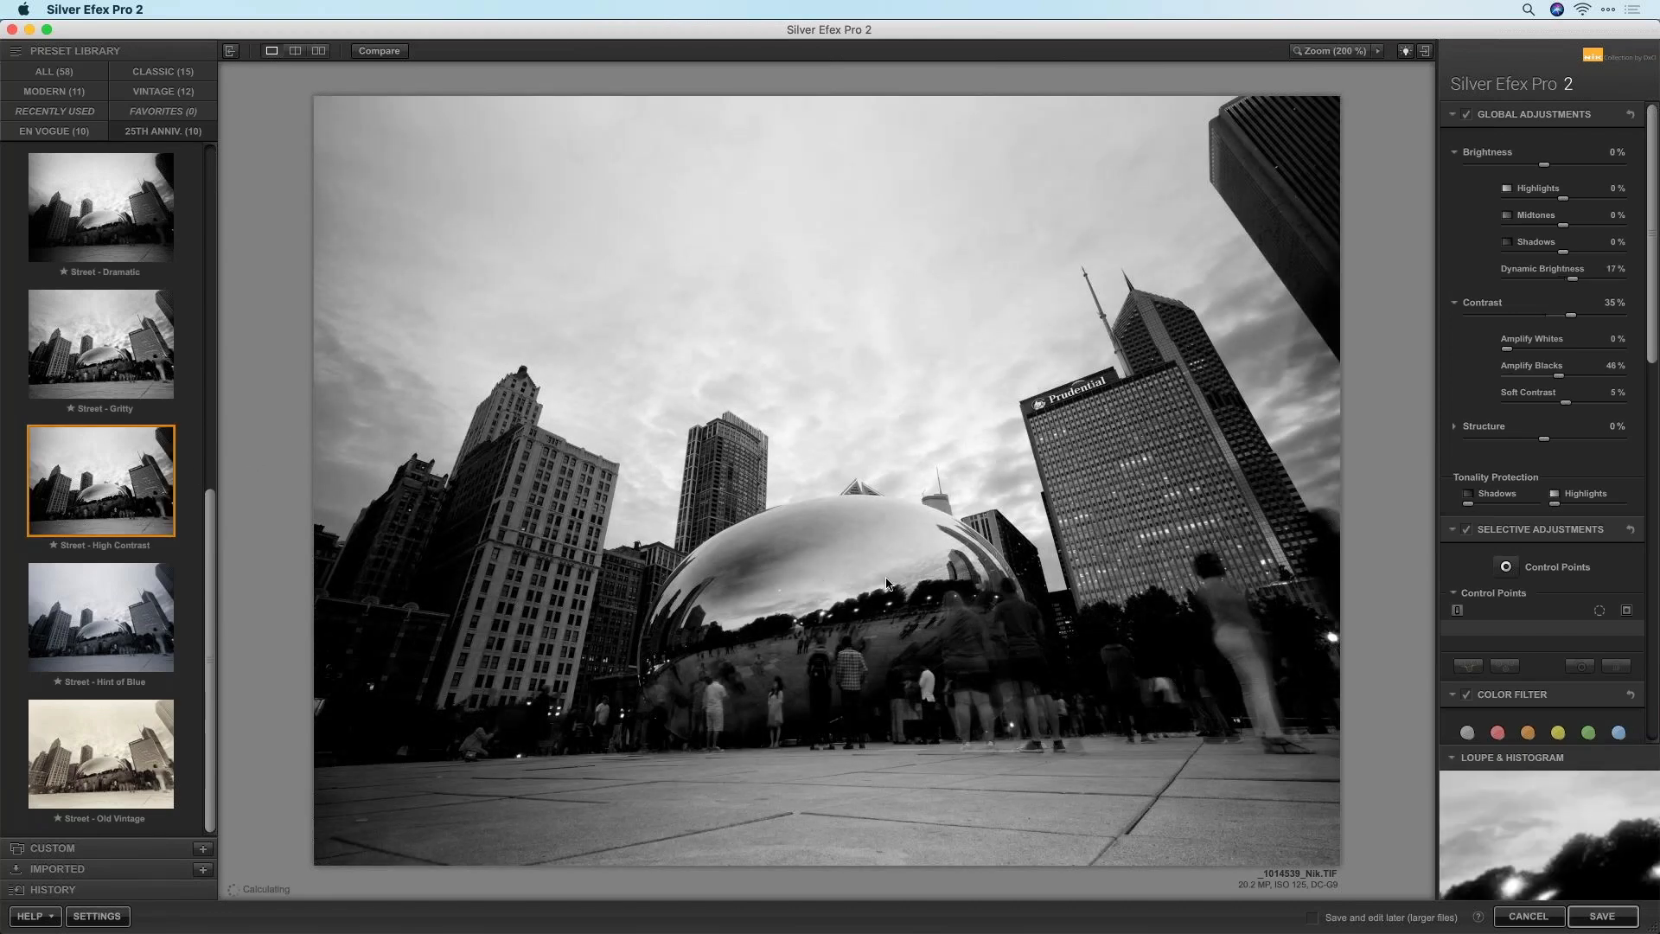
Add a 45%-sized control point in the sky and lower its brightness to darken the clouds
{"action": "left_click", "coordinate": [1506, 568]}
{"action": "left_click", "coordinate": [783, 302]}
{"action": "left_click_drag", "start_coordinate": [822, 304], "coordinate": [993, 352]}
{"action": "mouse_move", "coordinate": [848, 321]}
{"action": "left_mouse_down"}
{"action": "mouse_move", "coordinate": [771, 299]}
{"action": "mouse_move", "coordinate": [783, 333]}
{"action": "mouse_move", "coordinate": [852, 364]}
{"action": "mouse_move", "coordinate": [879, 324]}
{"action": "mouse_move", "coordinate": [779, 305]}
{"action": "mouse_move", "coordinate": [829, 322]}
{"action": "left_mouse_up"}
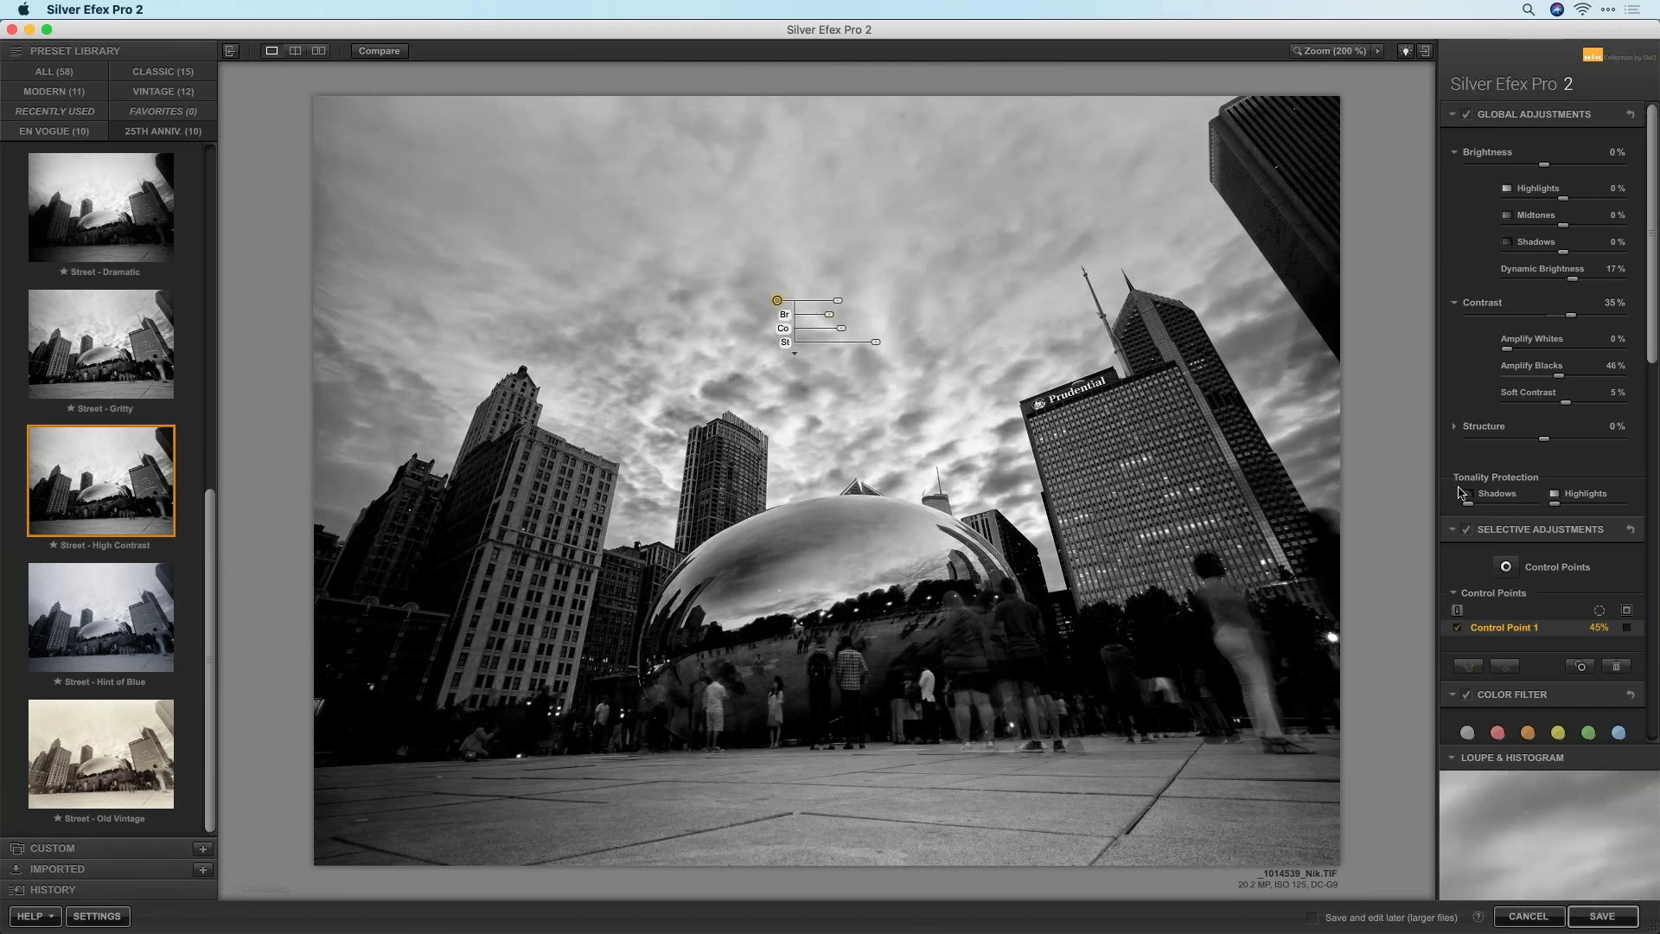
Compare with selective adjustments off and on, then add a 20% control point on the left buildings
{"action": "left_click", "coordinate": [1466, 530]}
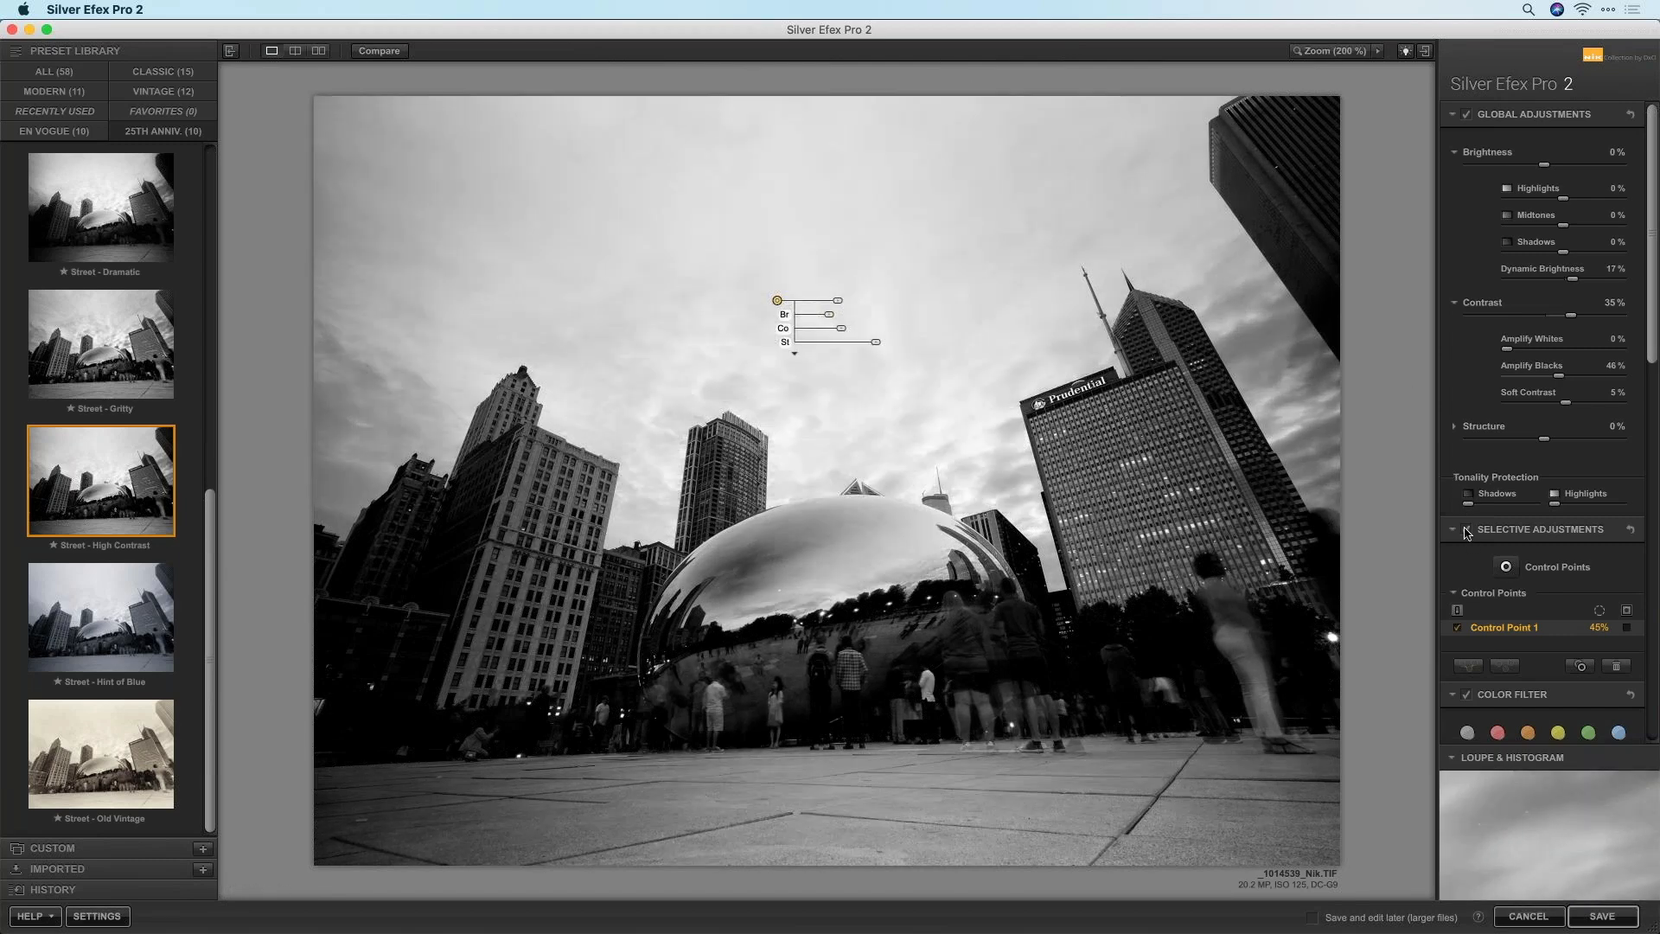
{"action": "left_click", "coordinate": [1467, 530]}
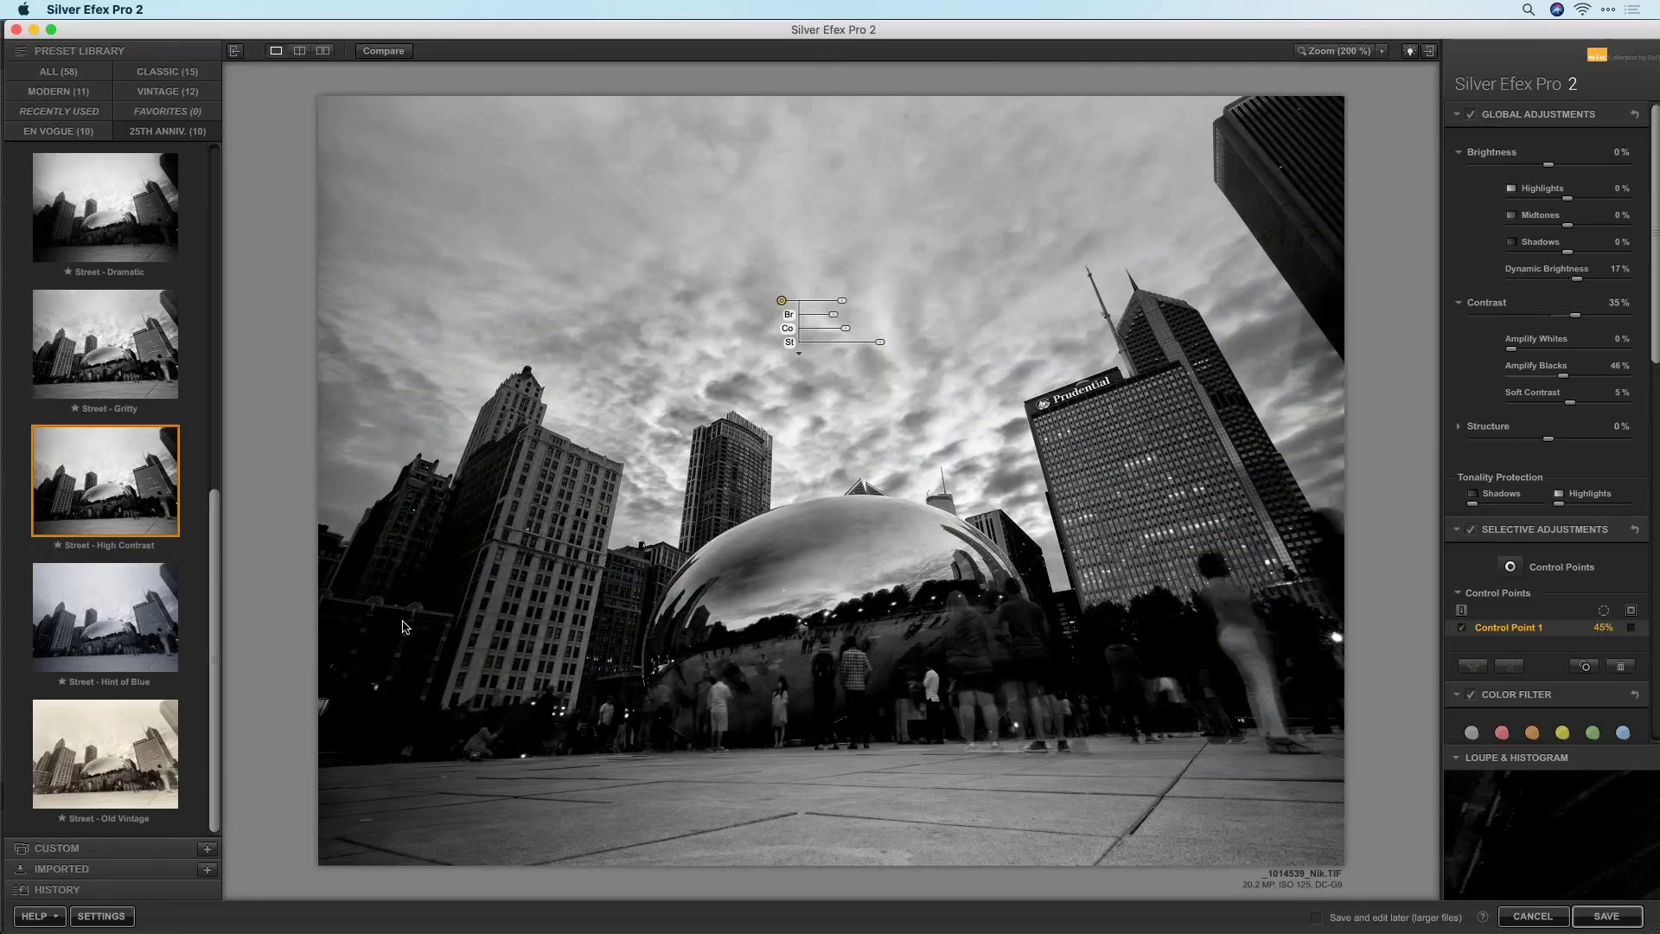
{"action": "left_click", "coordinate": [1511, 567]}
{"action": "left_click", "coordinate": [426, 575]}
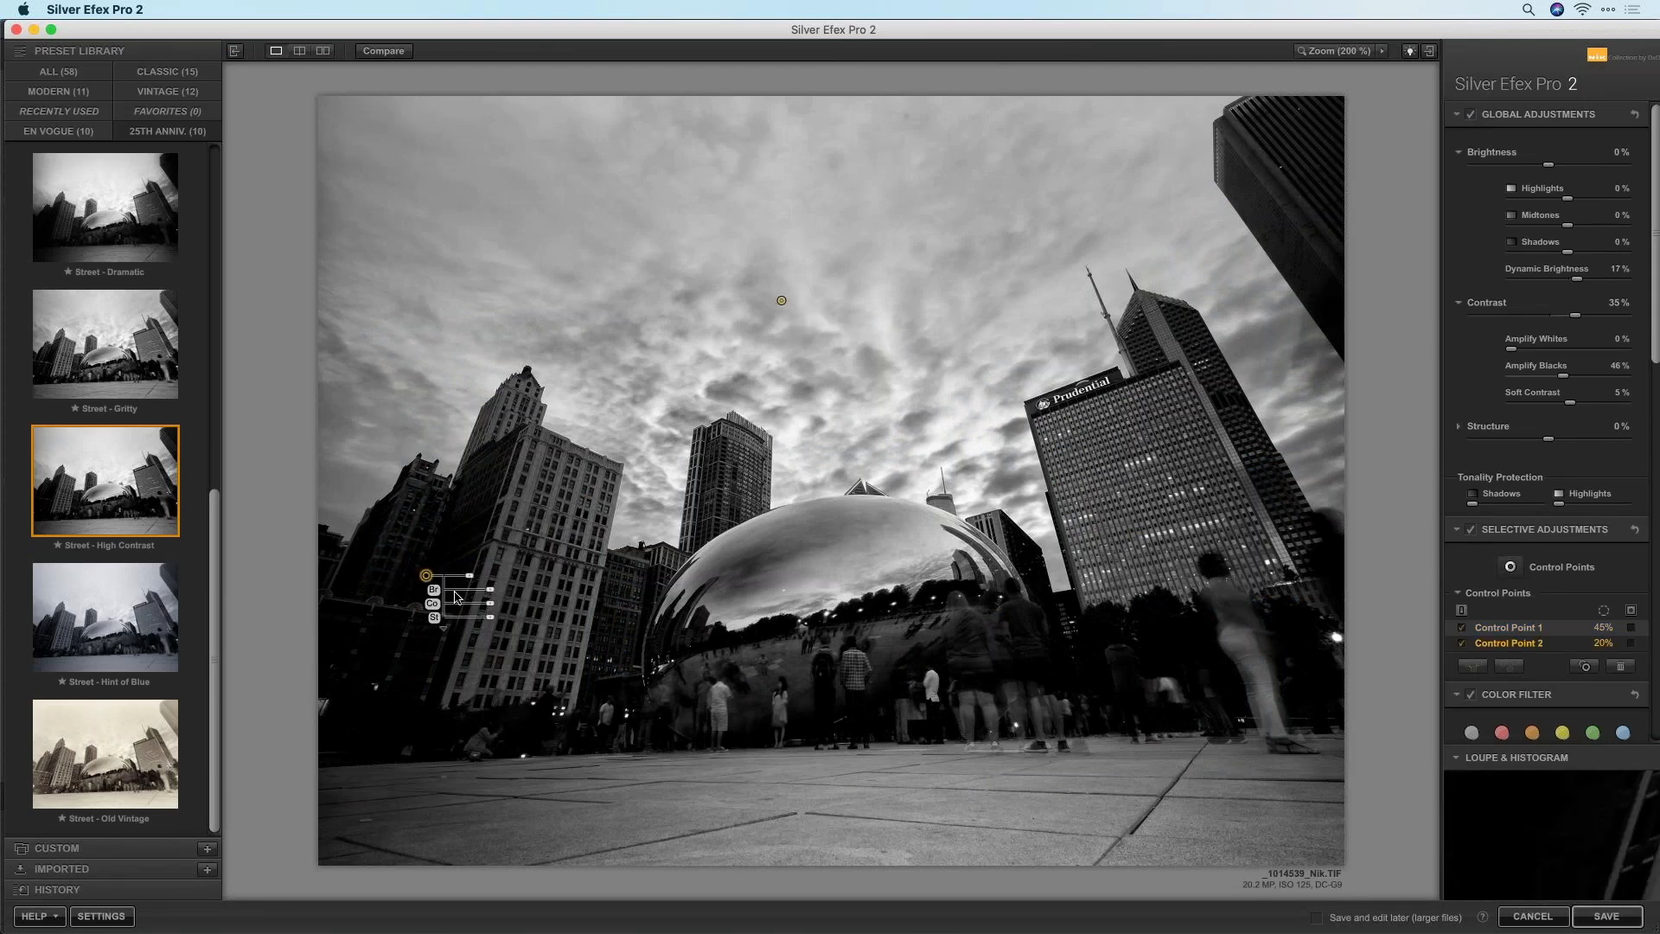
{"action": "left_click_drag", "start_coordinate": [426, 575], "coordinate": [523, 597]}
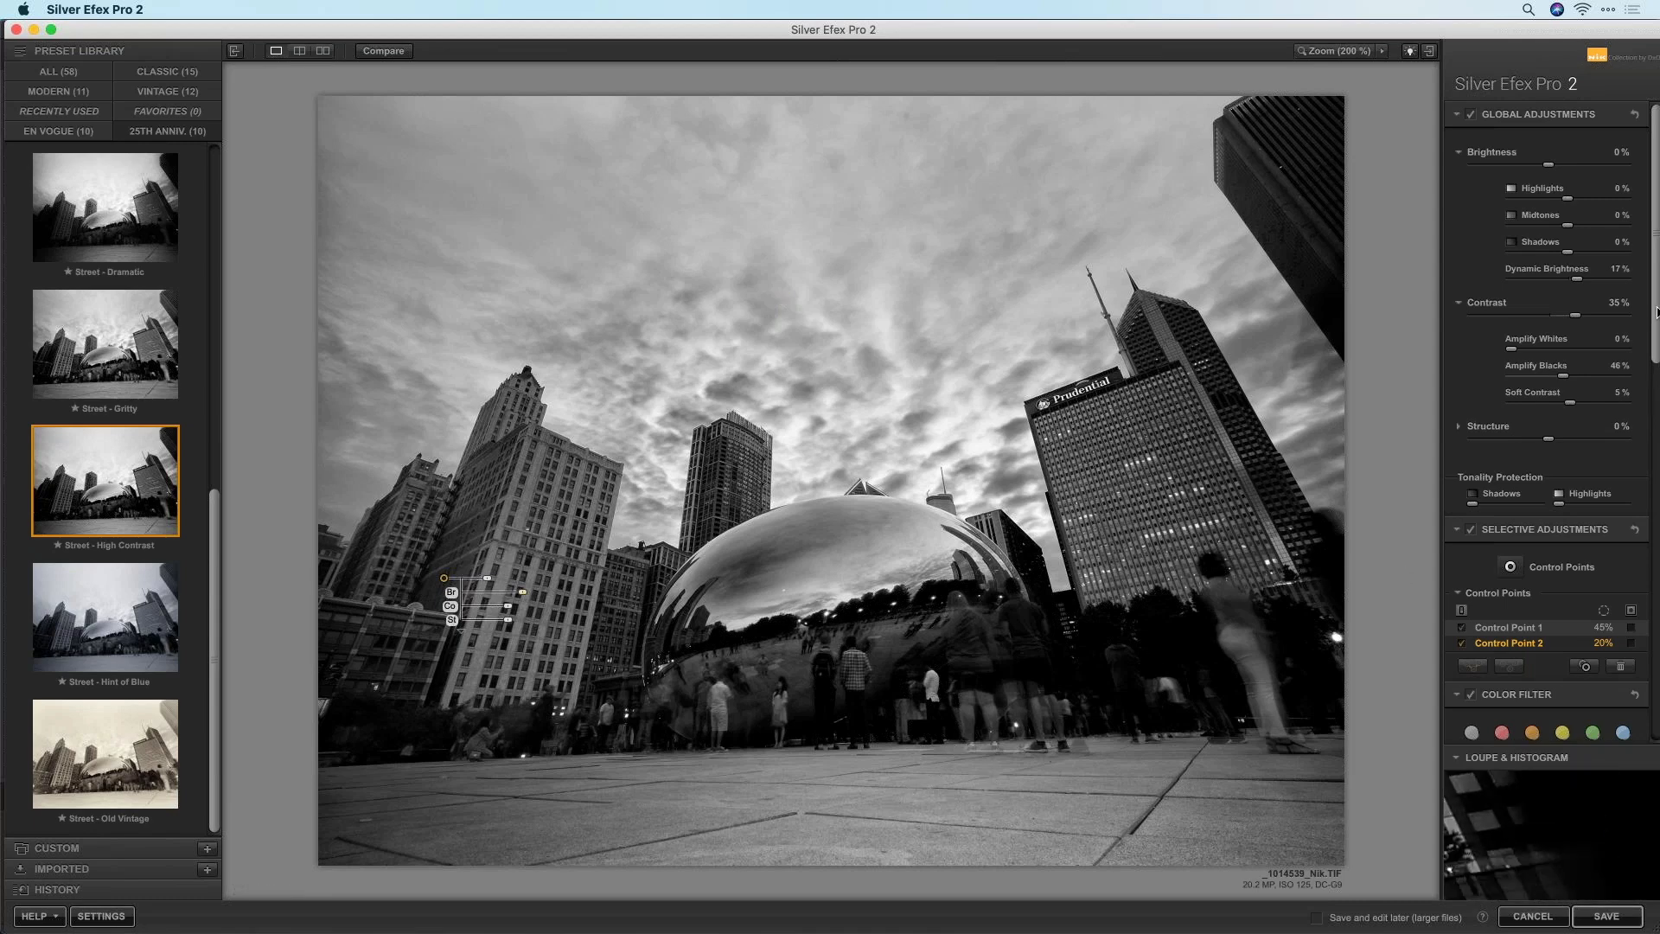
Burn the bottom edge at 10% strength, 38% size and 34% transition
{"action": "scroll", "coordinate": [1656, 311], "scroll_direction": "down", "scroll_amount": 15}
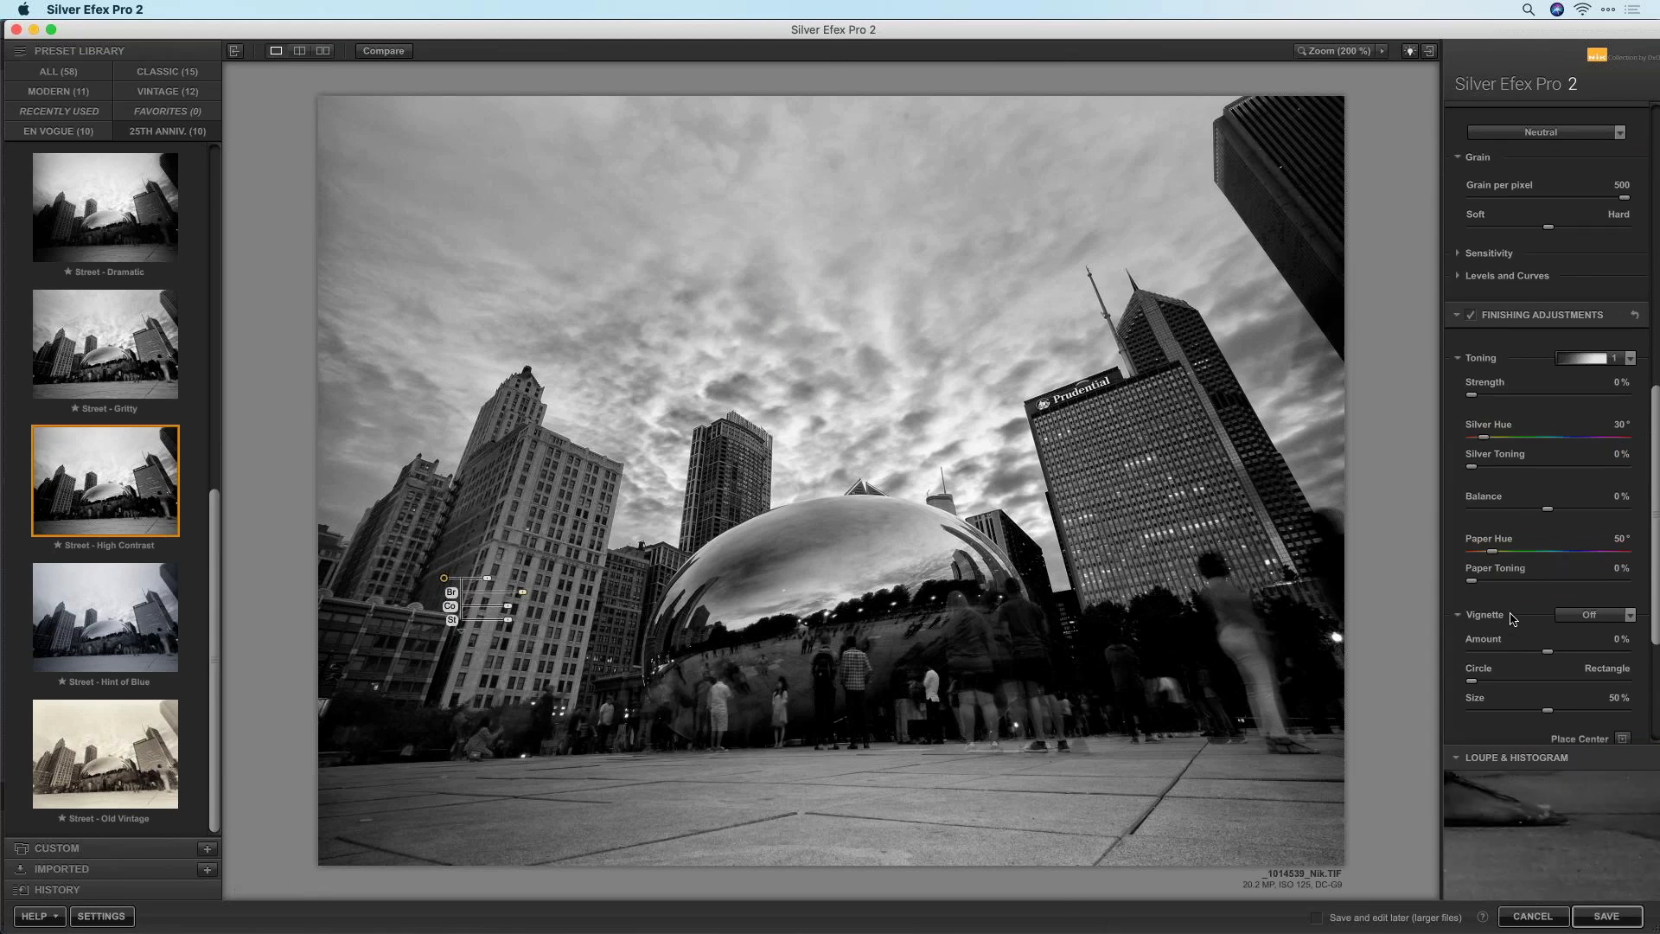
{"action": "scroll", "coordinate": [1512, 620], "scroll_direction": "down", "scroll_amount": 5}
{"action": "left_click", "coordinate": [1584, 579]}
{"action": "left_click_drag", "start_coordinate": [1471, 616], "coordinate": [1518, 653]}
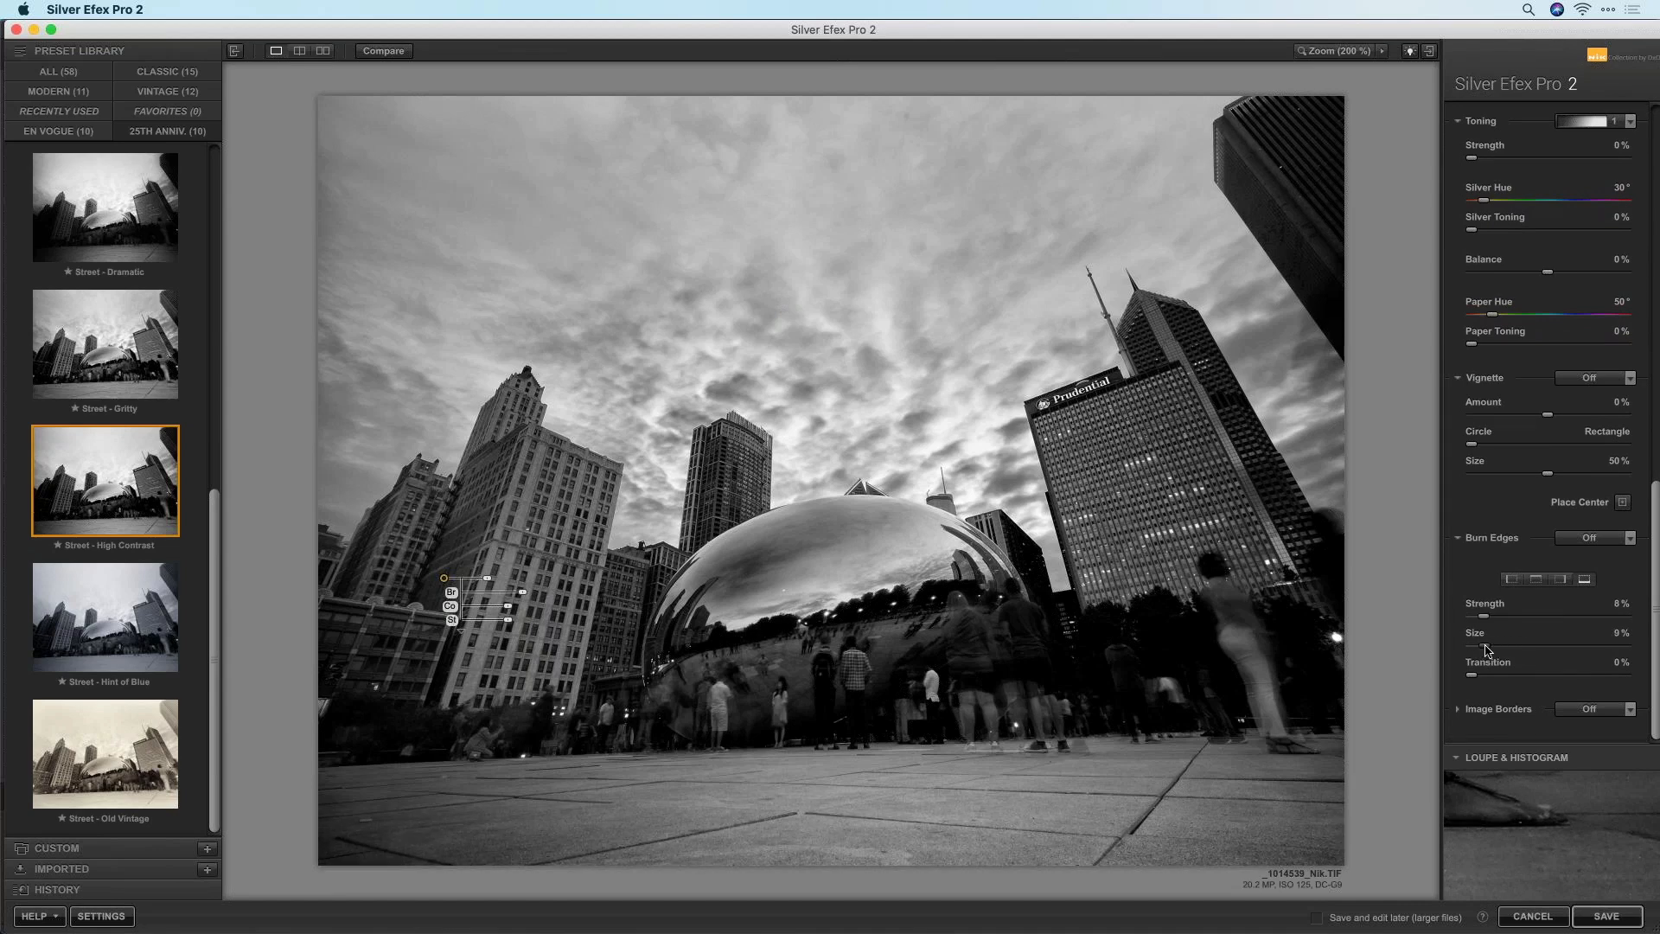
{"action": "mouse_move", "coordinate": [1495, 616]}
{"action": "left_mouse_down"}
{"action": "mouse_move", "coordinate": [1527, 648]}
{"action": "mouse_move", "coordinate": [1496, 676]}
{"action": "mouse_move", "coordinate": [1528, 679]}
{"action": "left_mouse_up"}
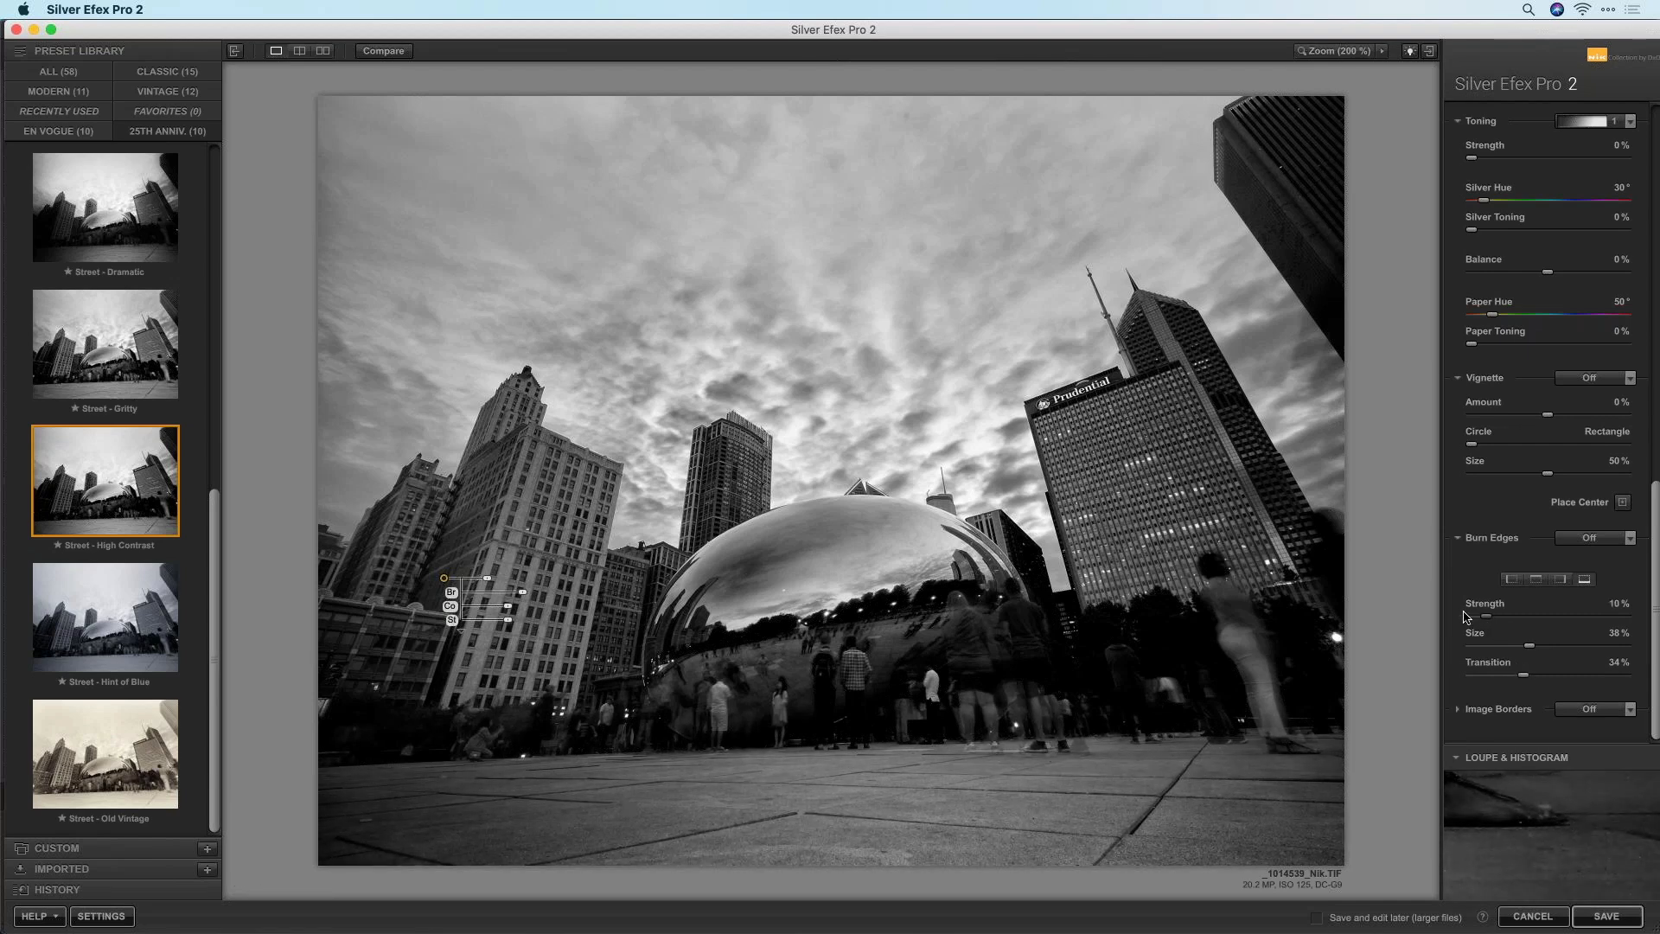
{"action": "scroll", "coordinate": [1610, 249], "scroll_direction": "up", "scroll_amount": 10}
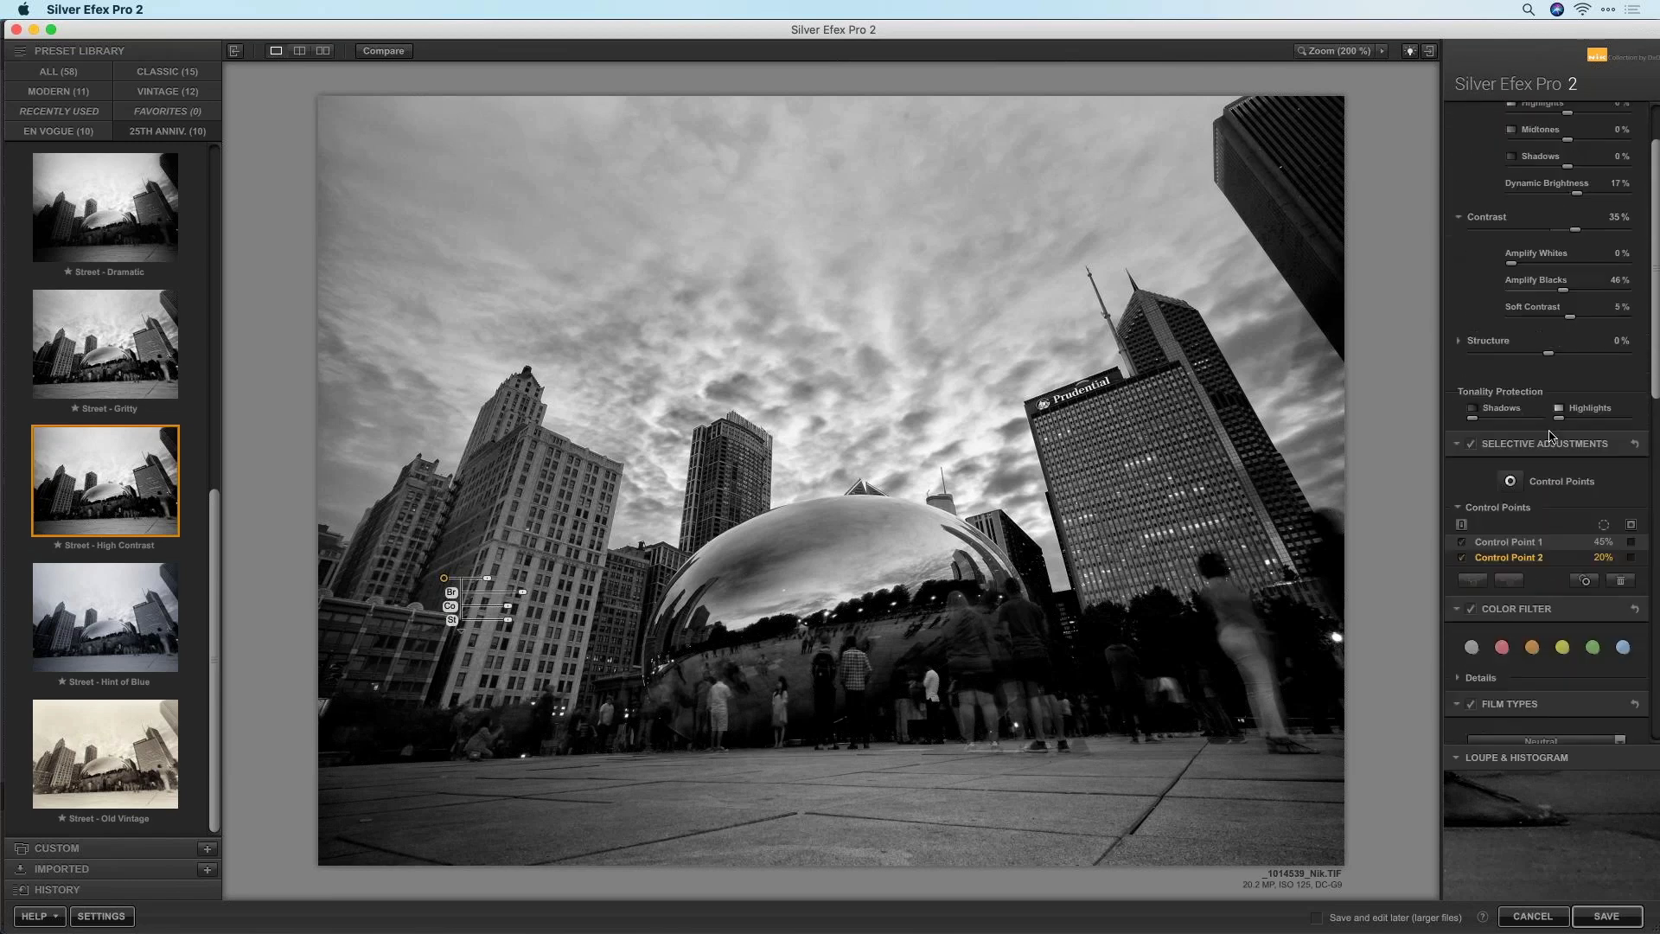
Add a Bean control point, check its mask, raise its structure to 82%, and save the cityscape
{"action": "left_click", "coordinate": [1510, 566]}
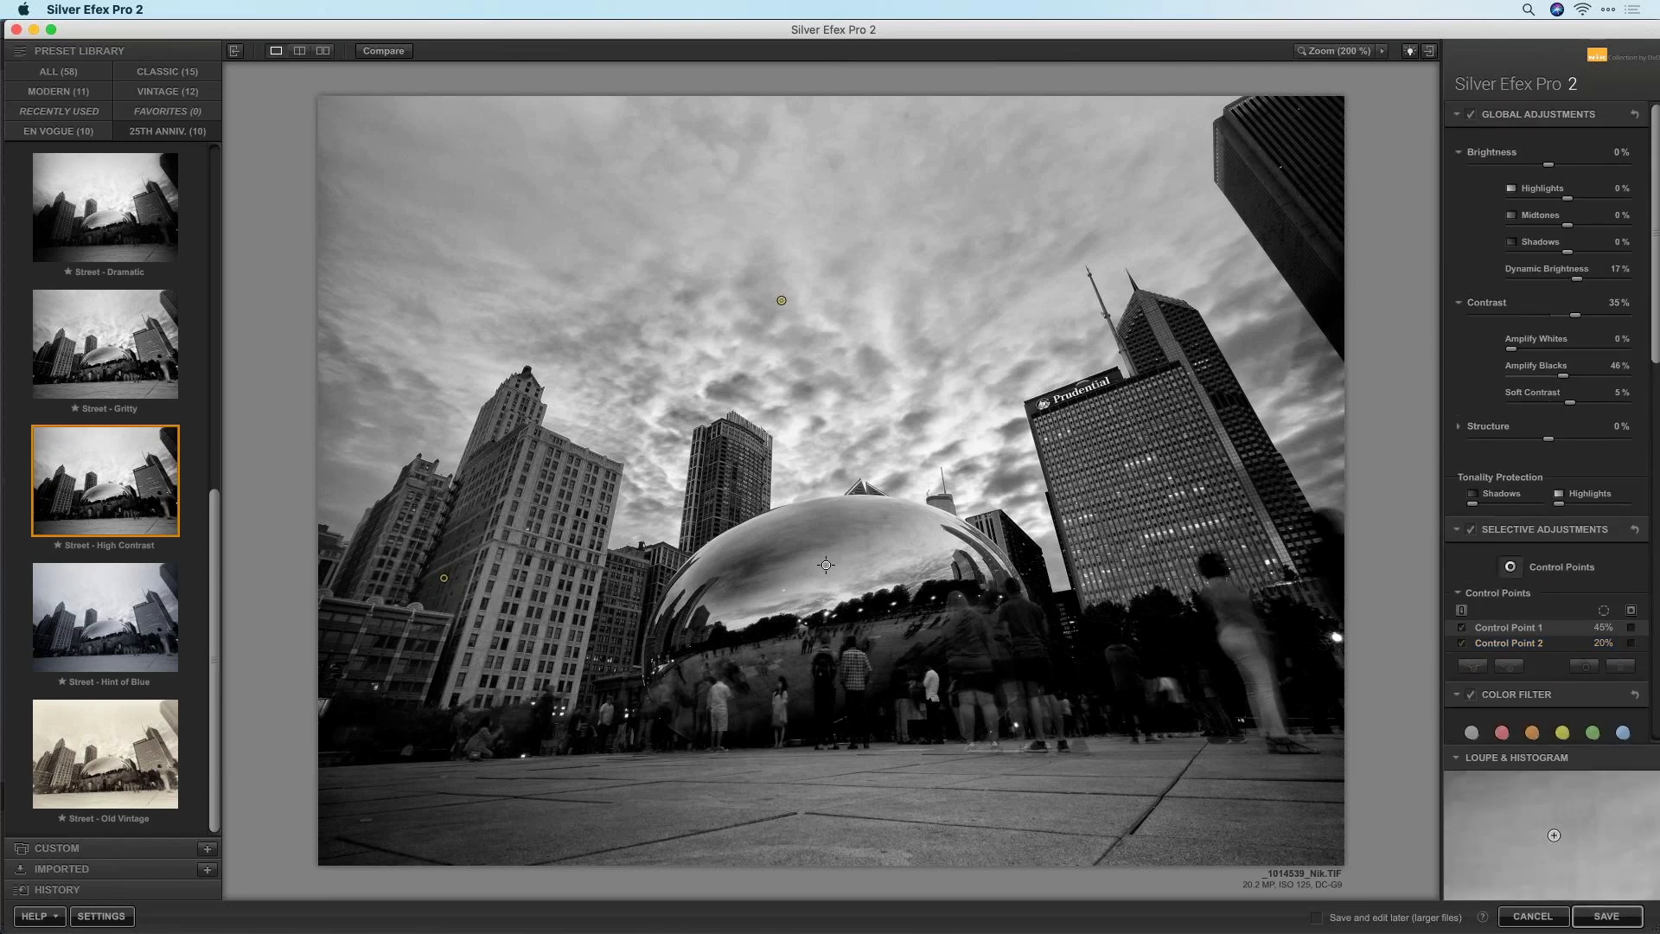
{"action": "left_click", "coordinate": [830, 566]}
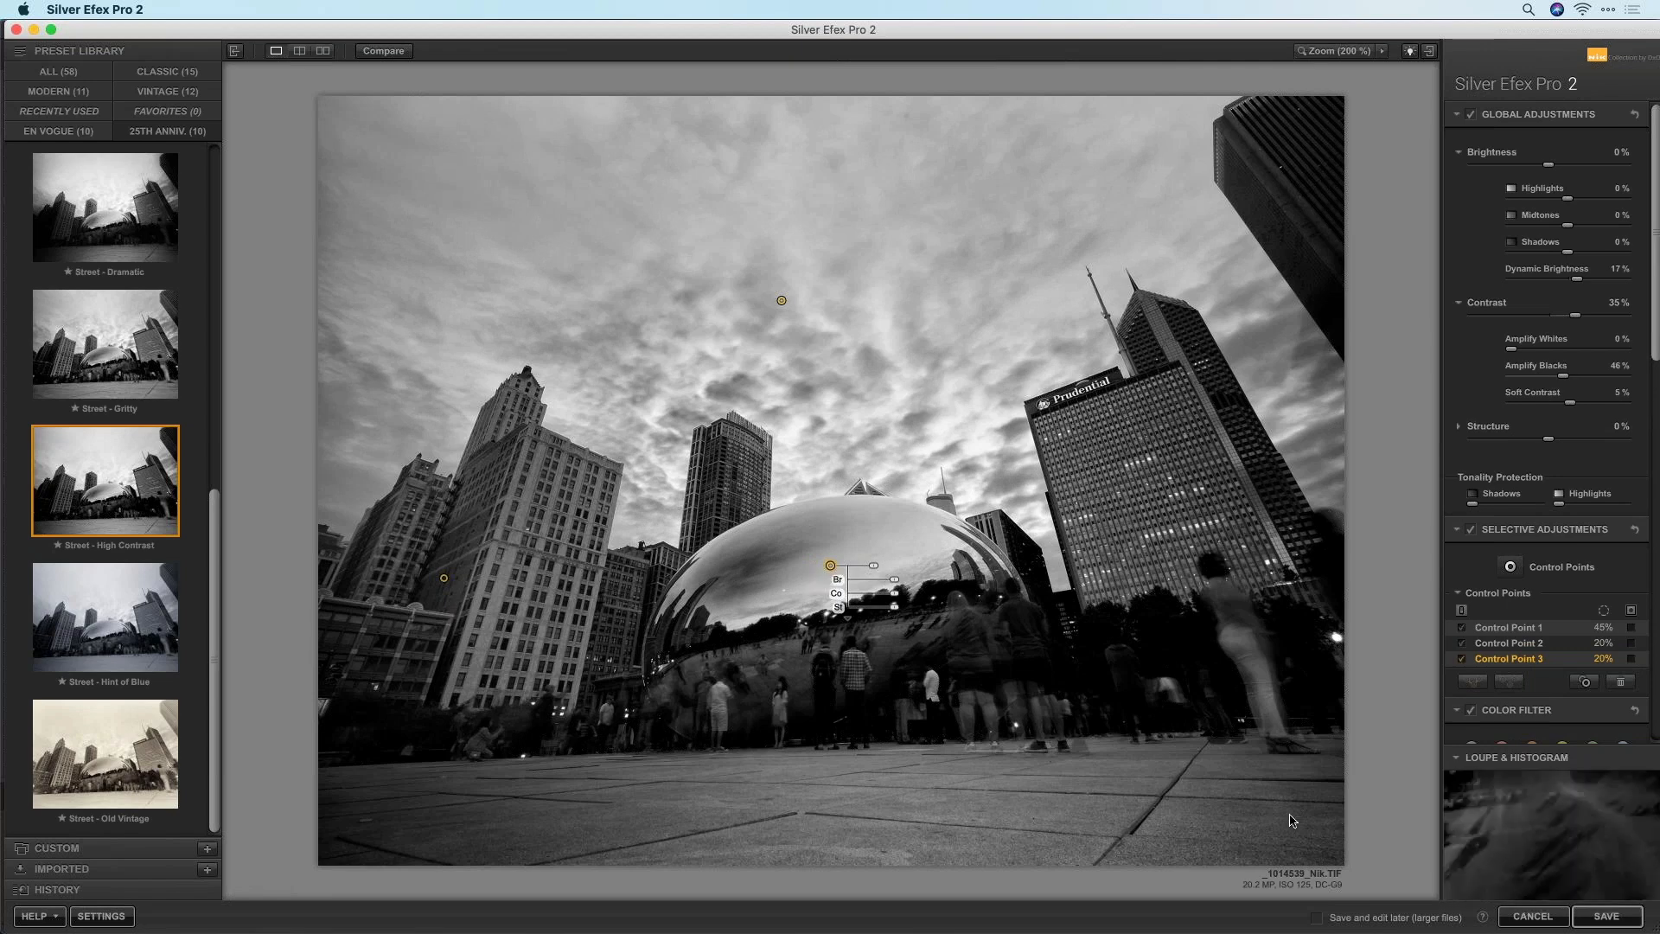
{"action": "left_click", "coordinate": [1631, 658]}
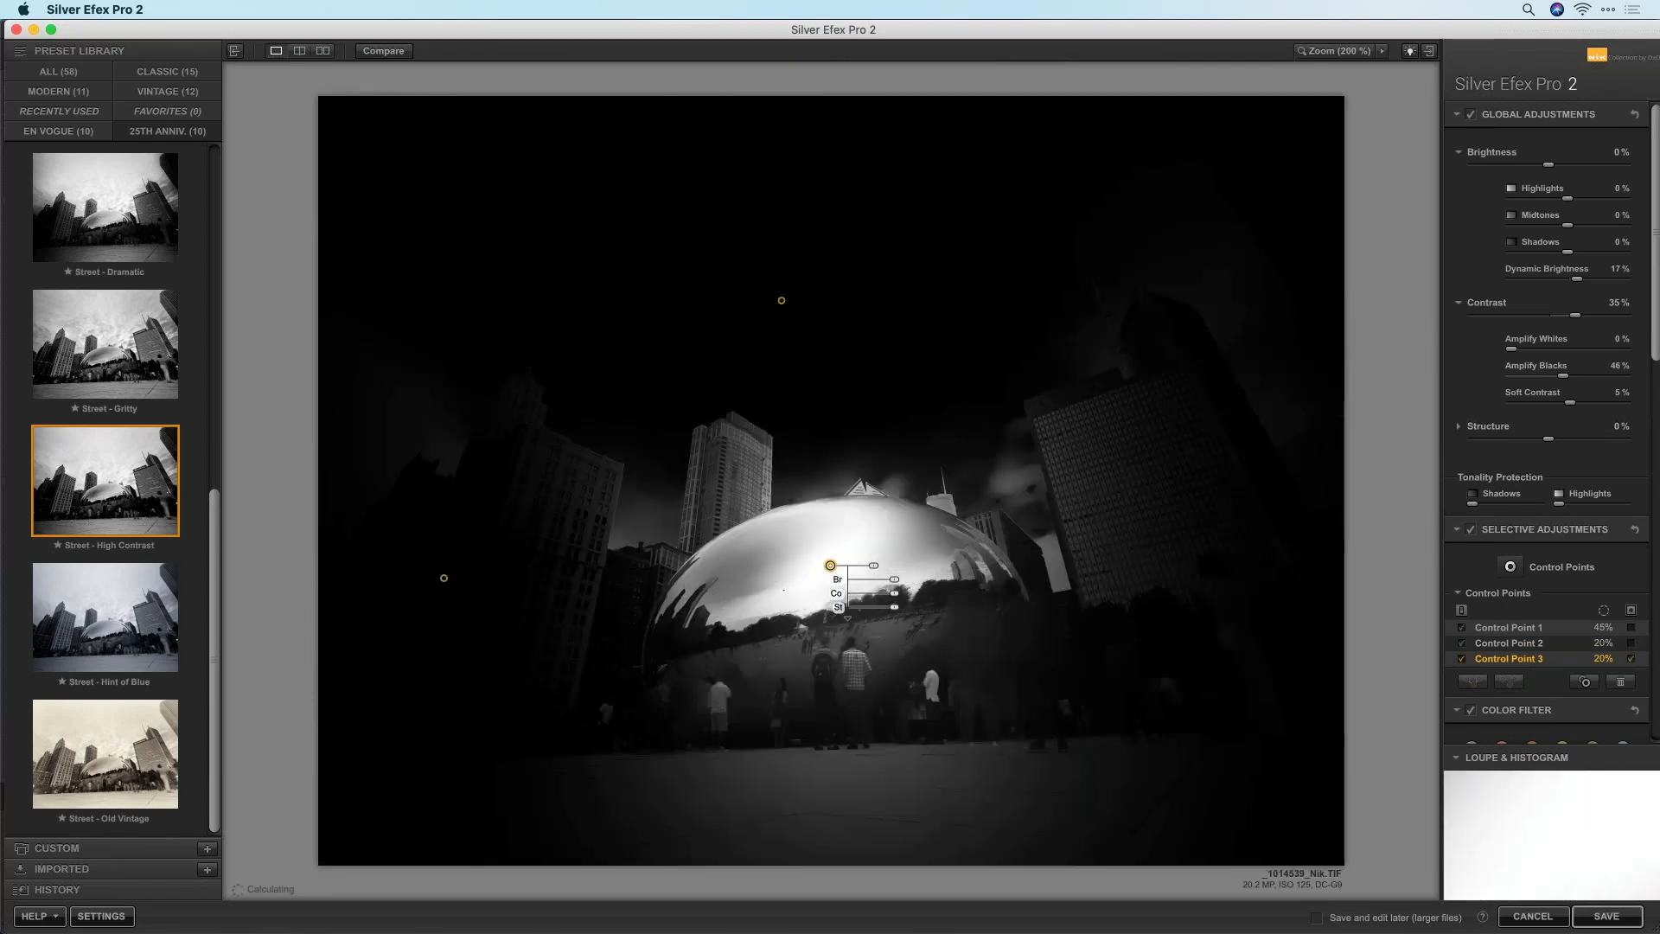
{"action": "left_click_drag", "start_coordinate": [831, 565], "coordinate": [827, 567]}
{"action": "left_click", "coordinate": [1632, 658]}
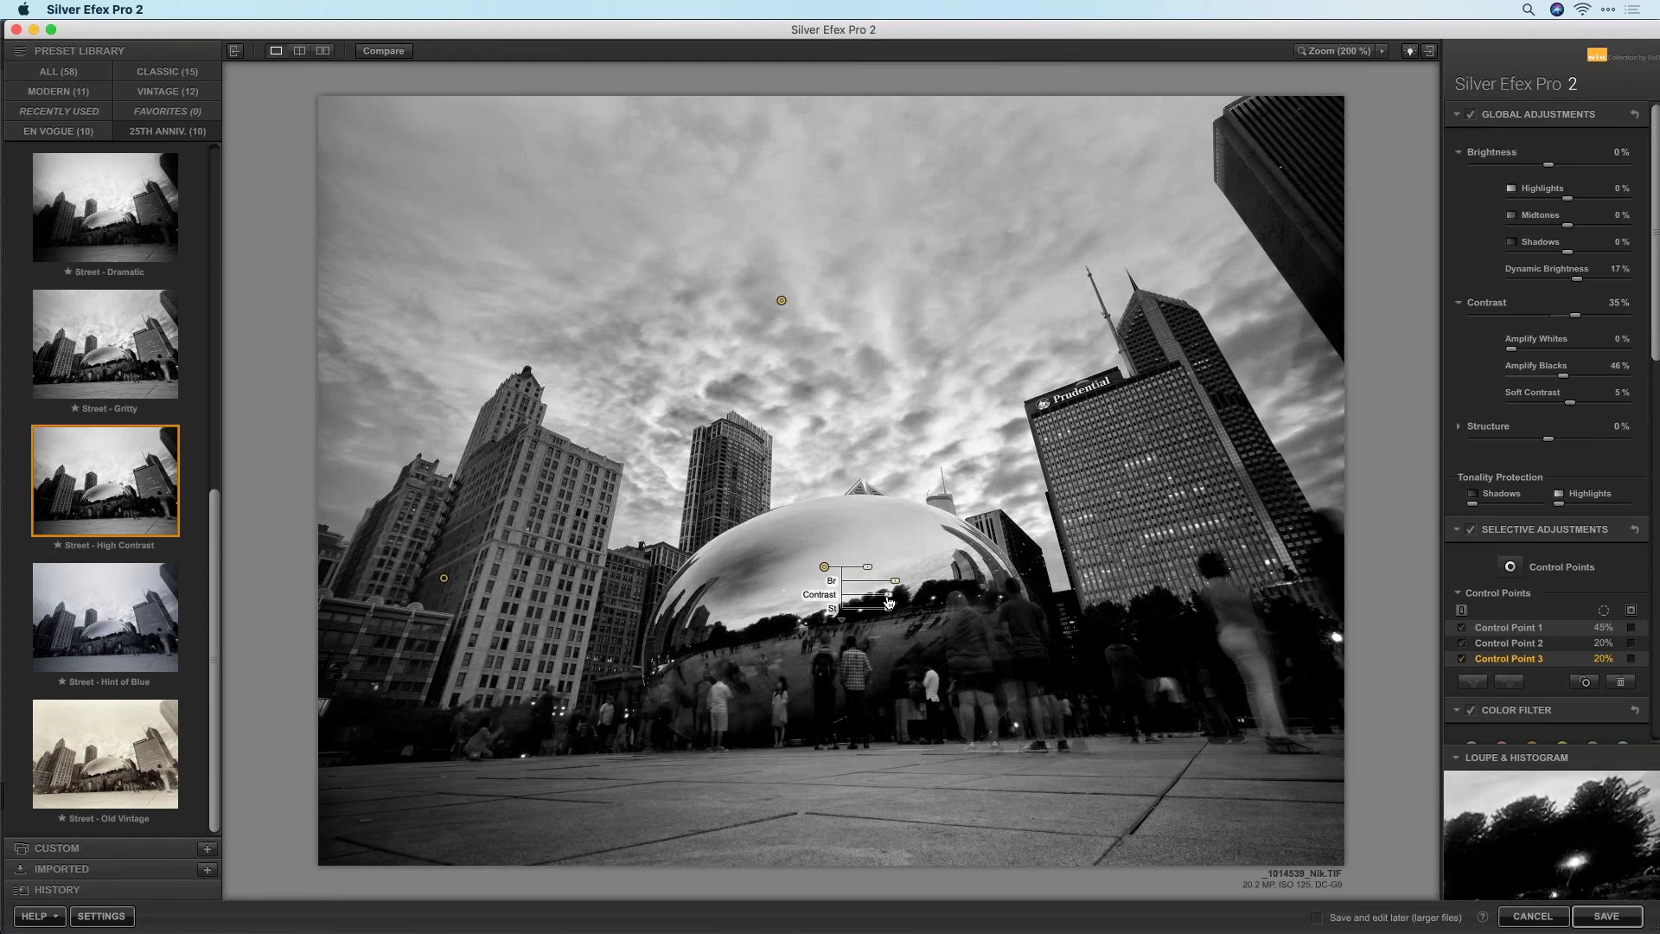
{"action": "left_click_drag", "start_coordinate": [889, 607], "coordinate": [924, 611]}
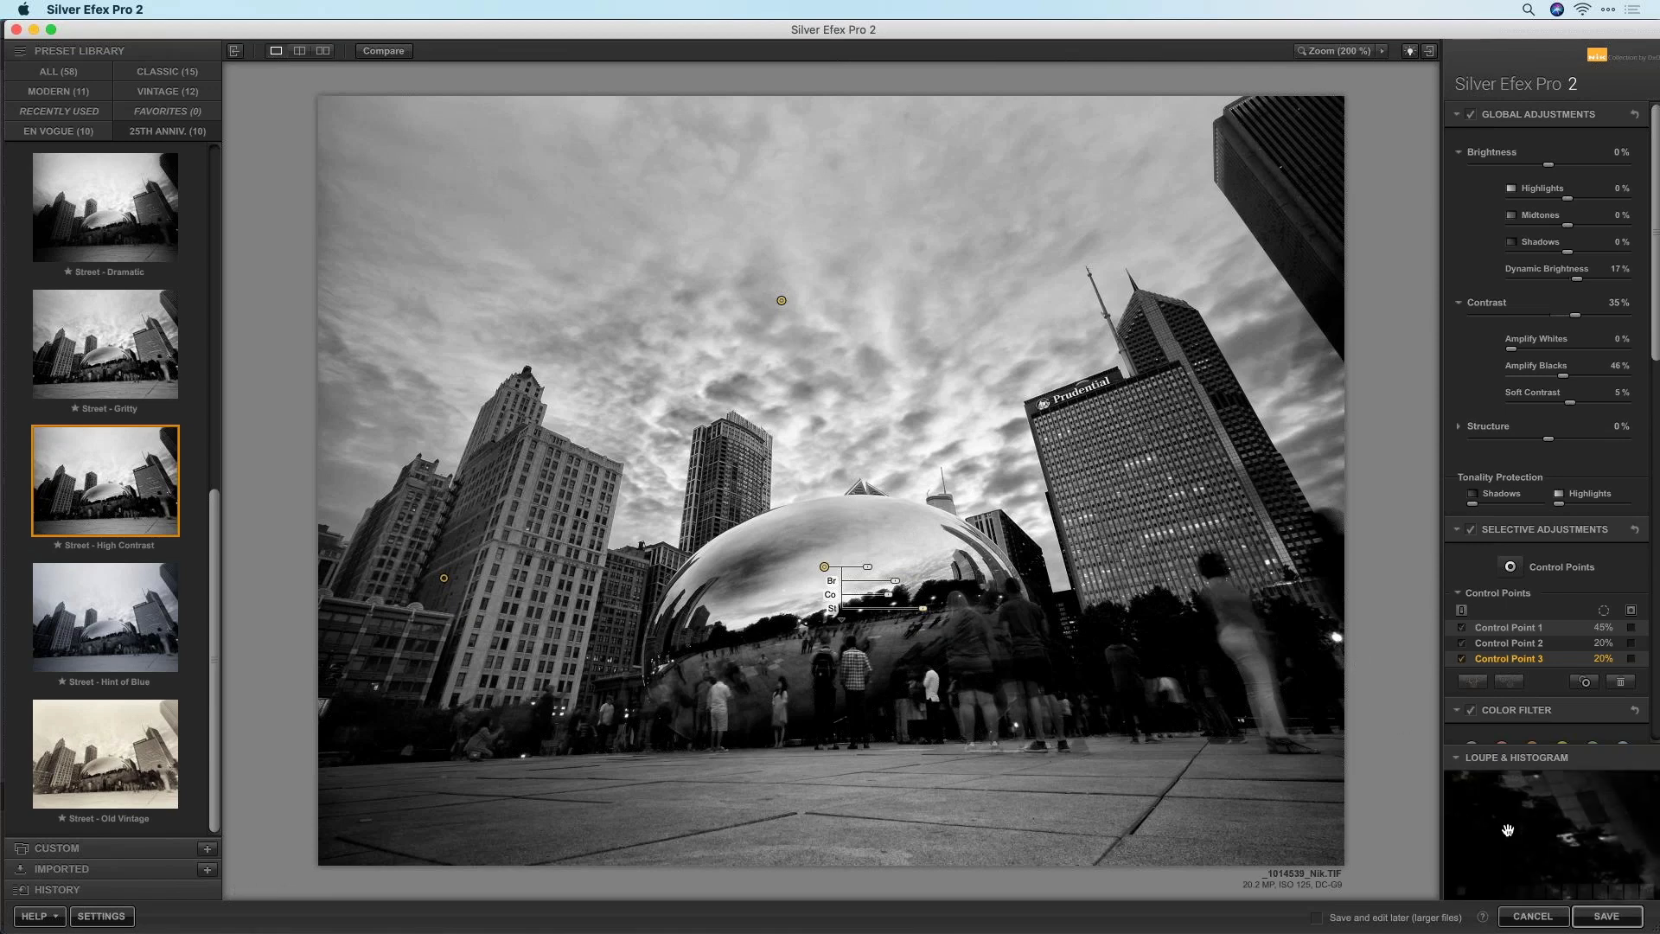
{"action": "left_click", "coordinate": [1598, 920]}
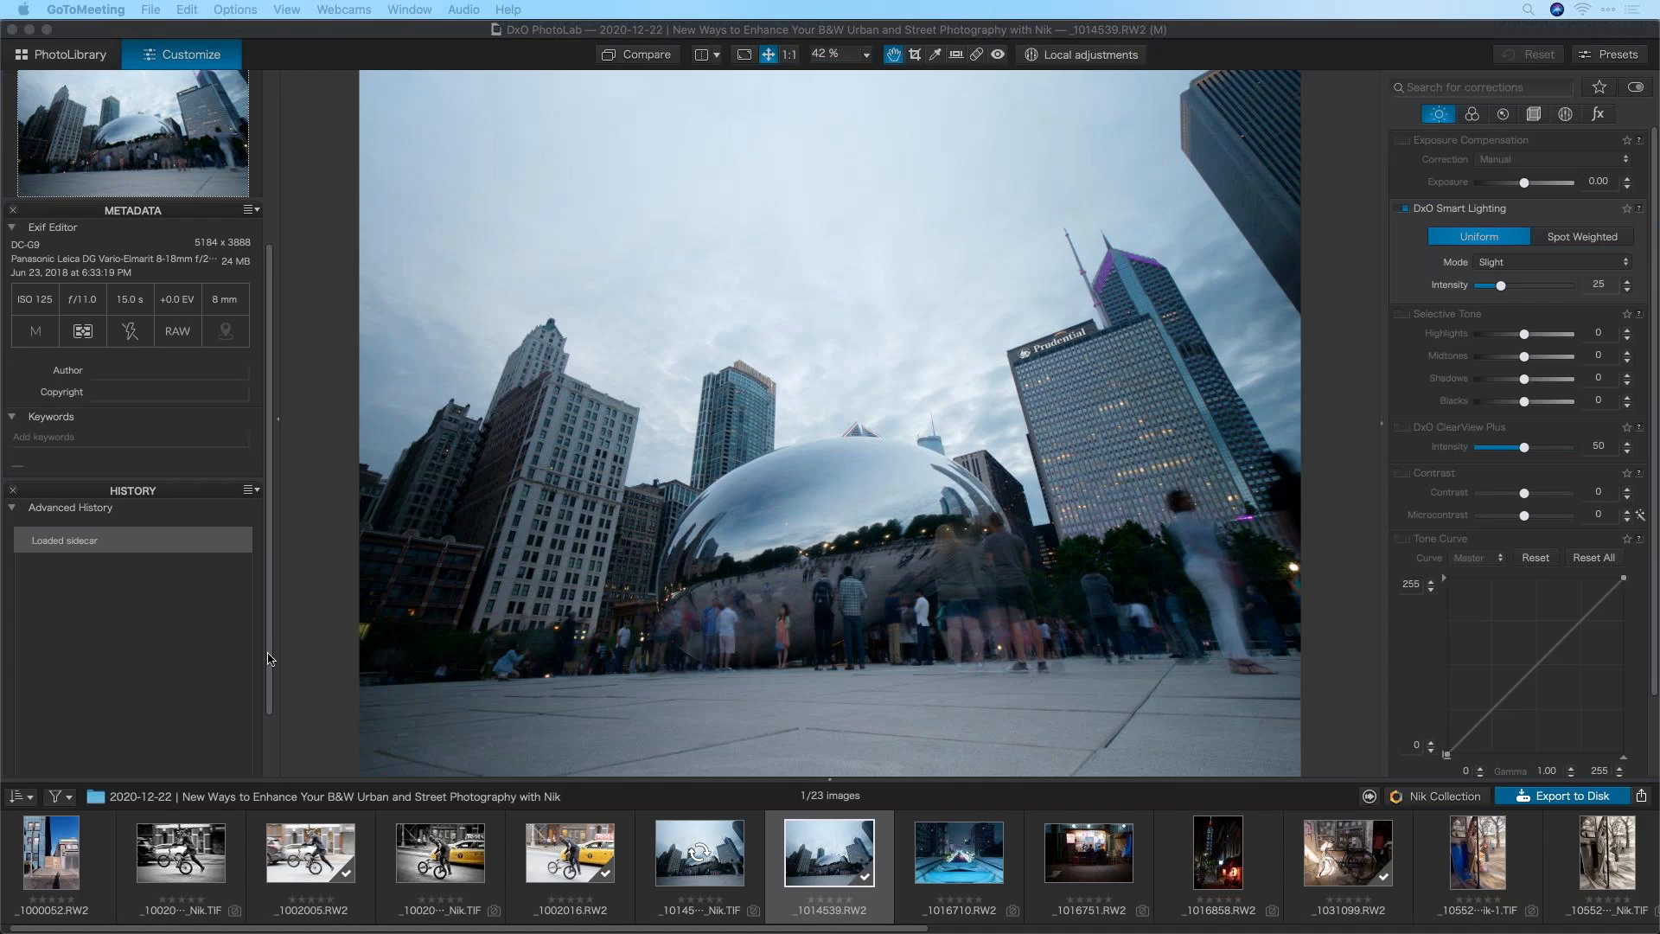
{"action": "scroll", "coordinate": [1049, 867], "scroll_direction": "right", "scroll_amount": 5}
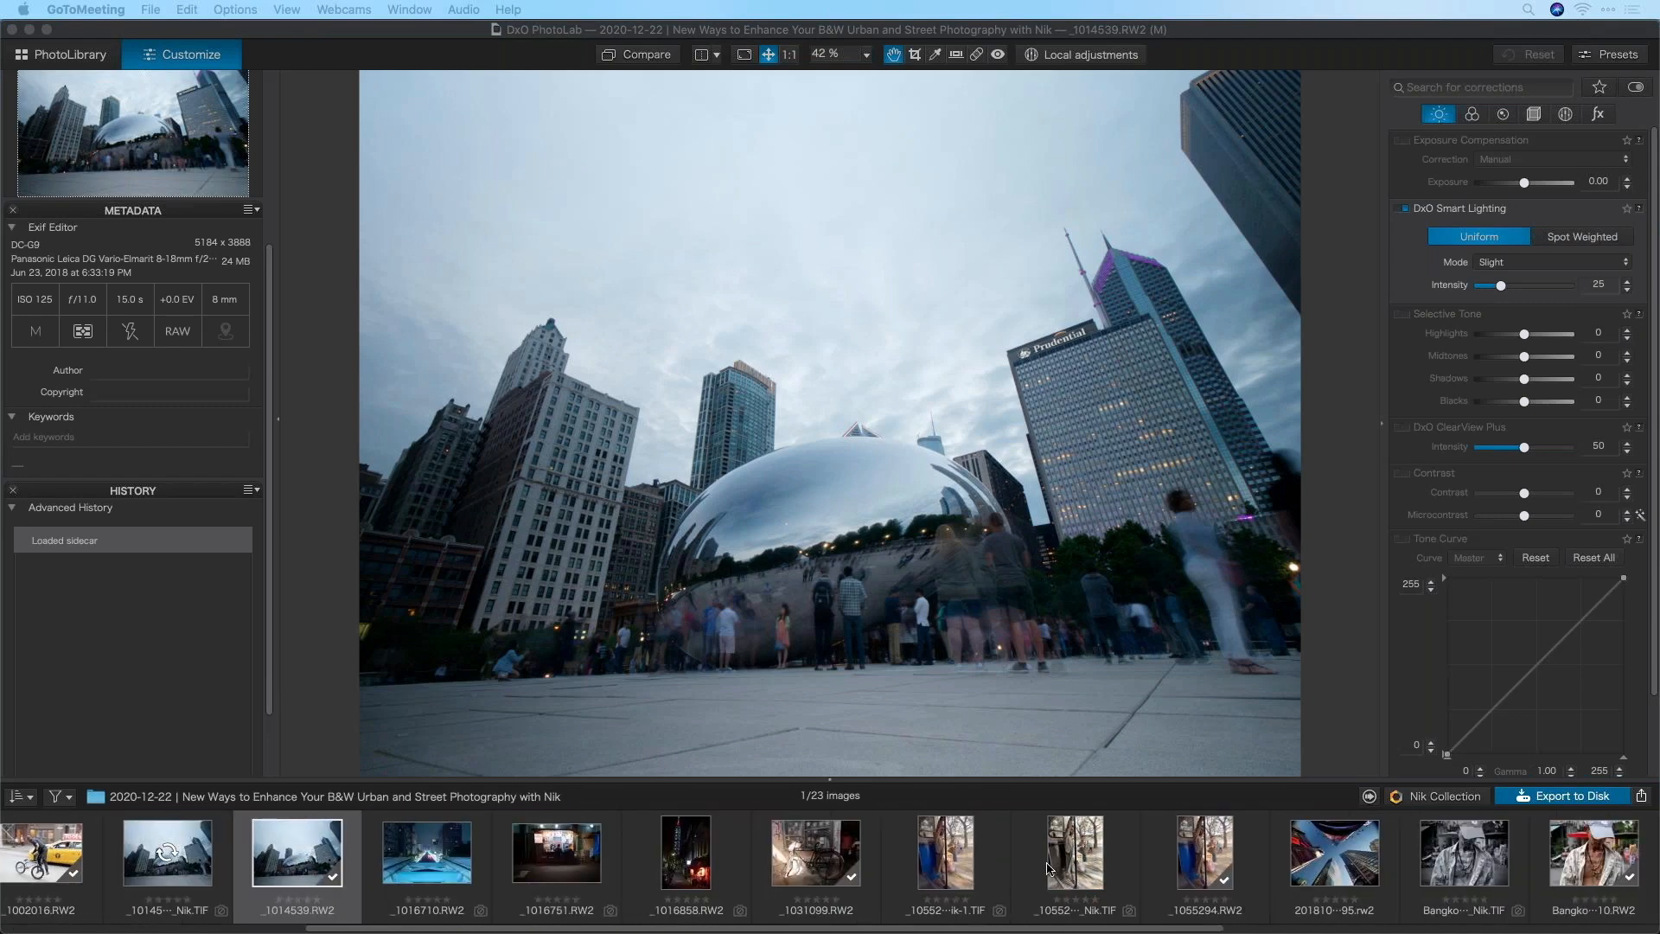
{"action": "scroll", "coordinate": [1048, 867], "scroll_direction": "right", "scroll_amount": 5}
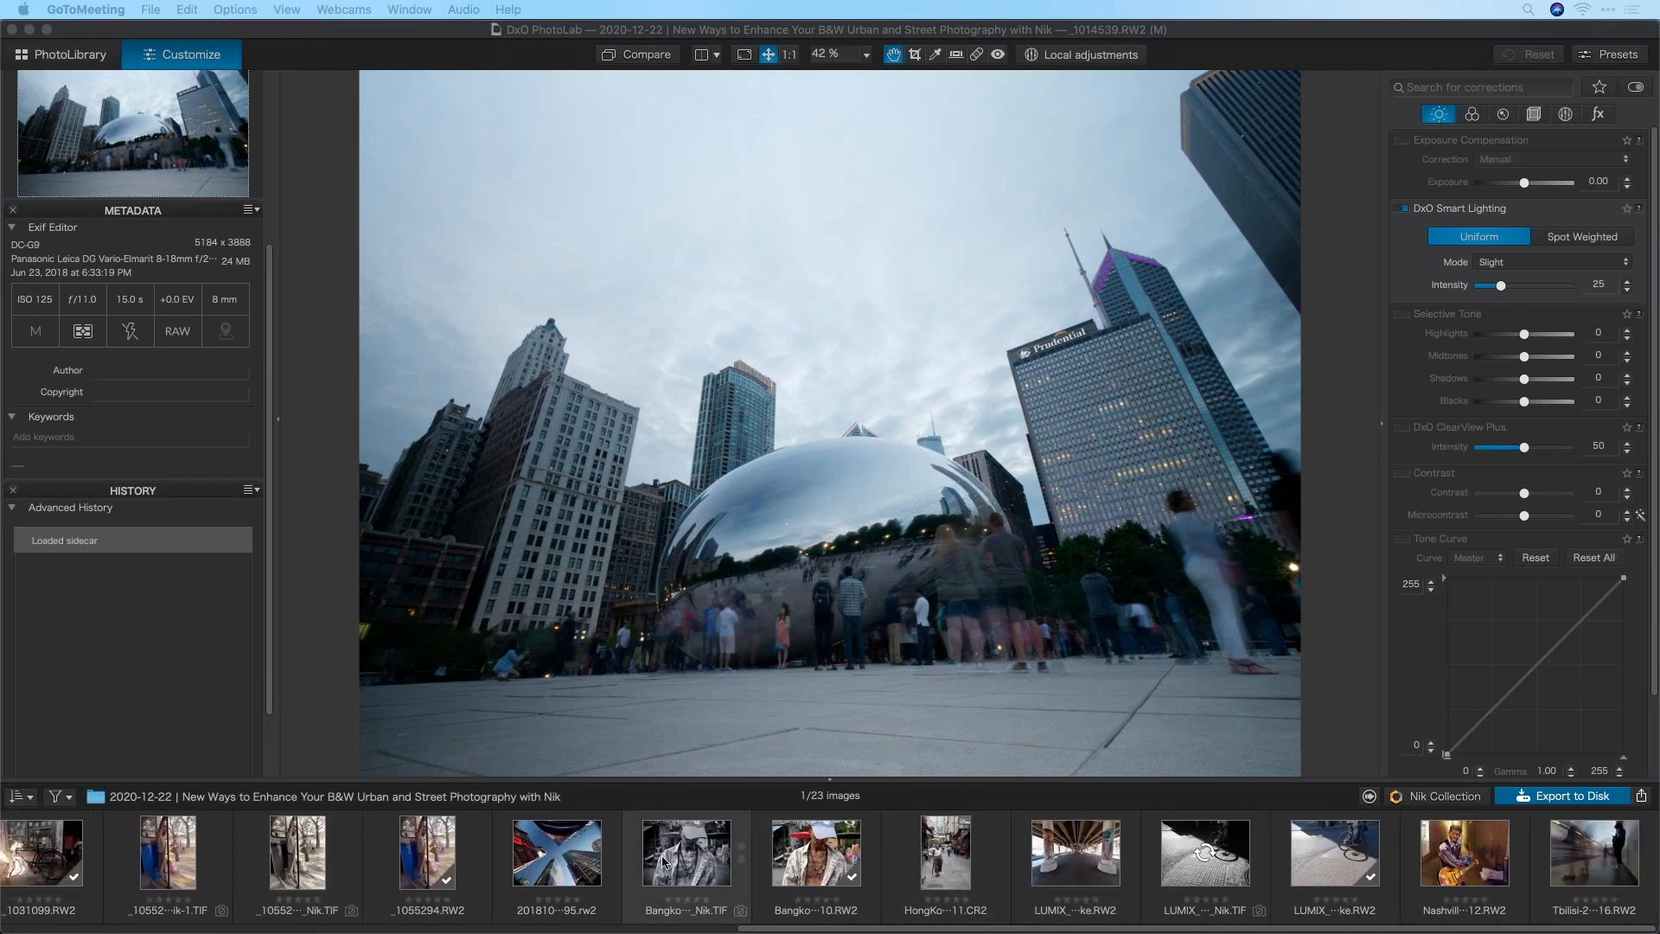
{"action": "scroll", "coordinate": [670, 861], "scroll_direction": "left", "scroll_amount": 10}
{"action": "scroll", "coordinate": [676, 862], "scroll_direction": "right", "scroll_amount": 1}
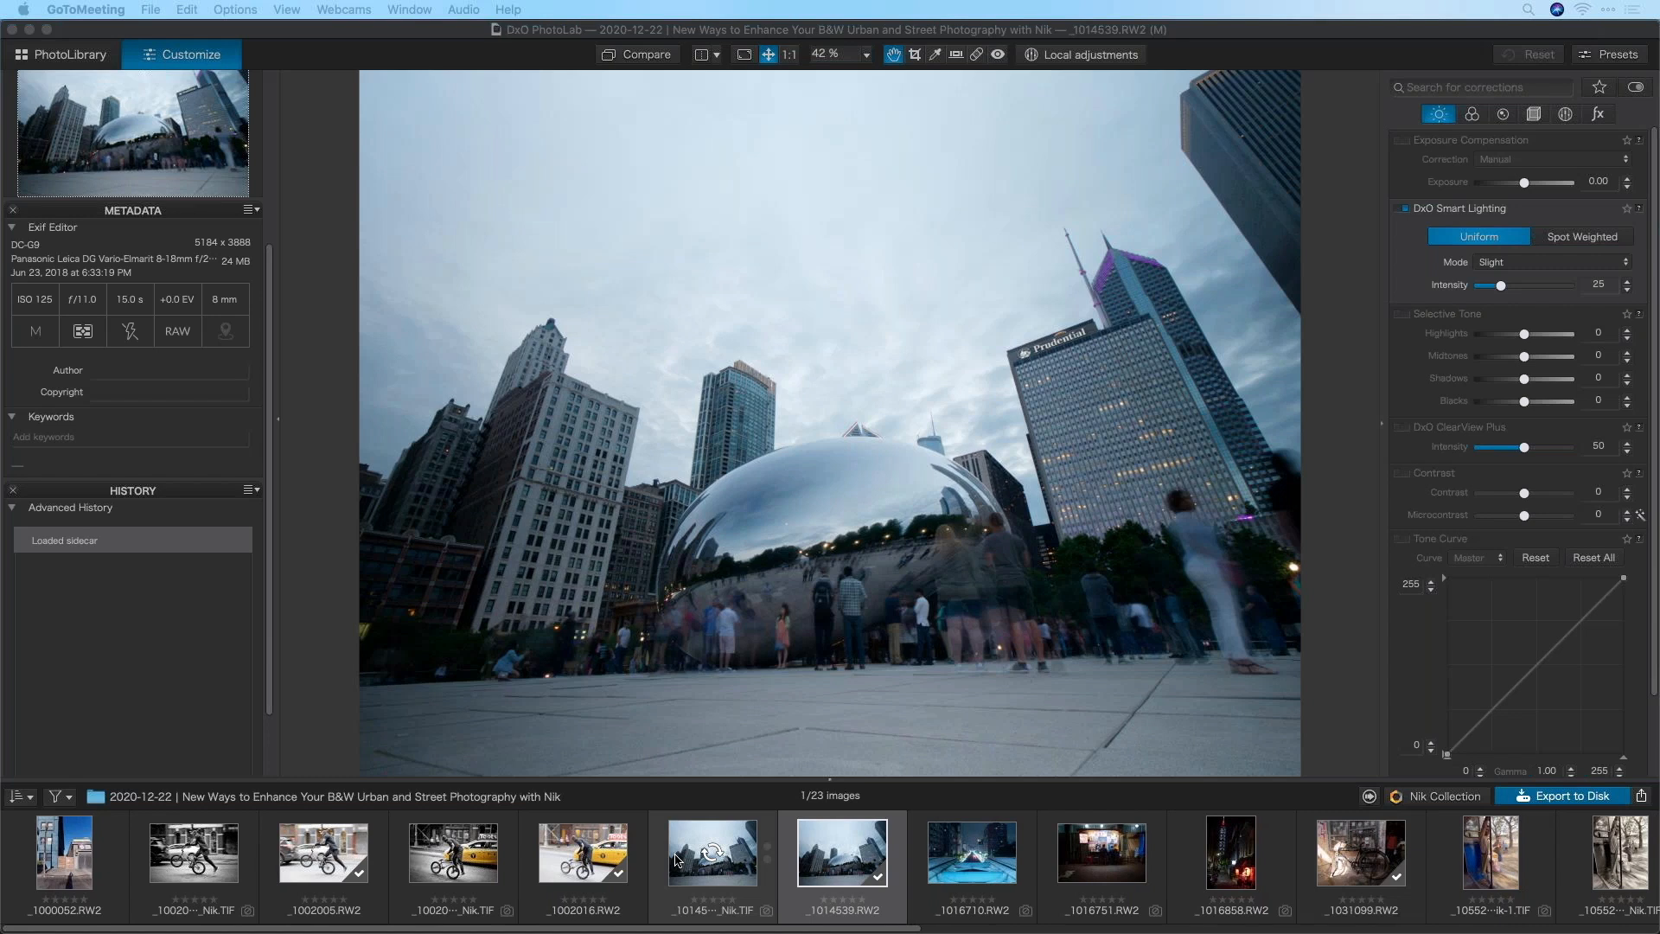